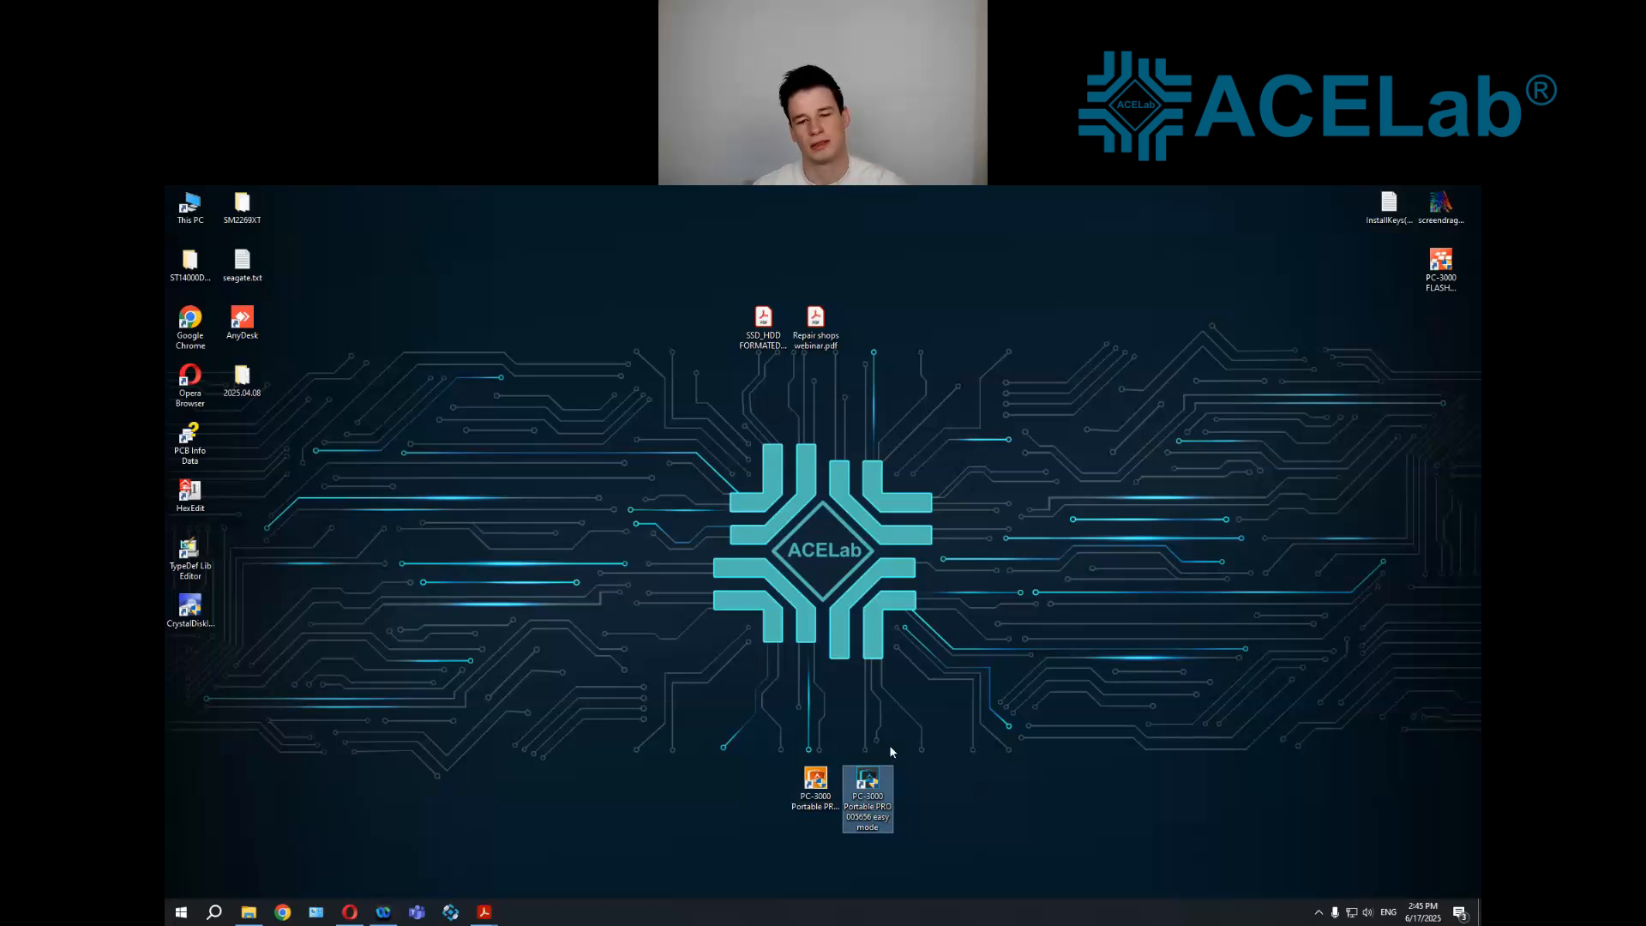
Launch PC-3000 Portable in easy mode with USB Host as the source port and no port for the copy
{"action": "double_click", "coordinate": [867, 789]}
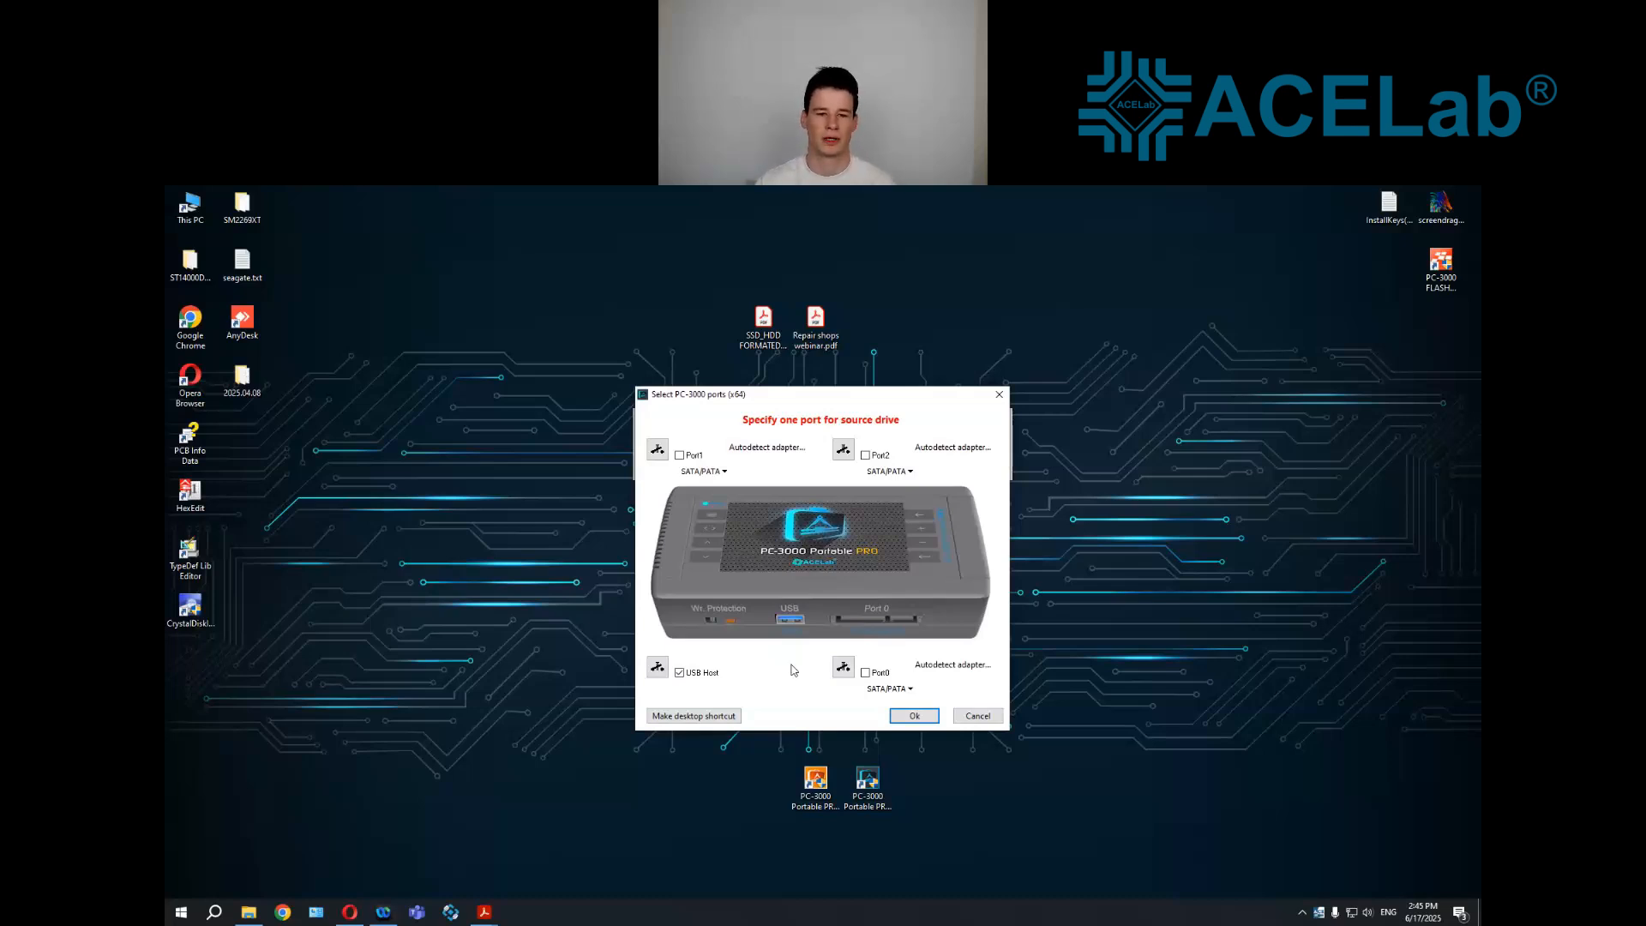
{"action": "left_click", "coordinate": [903, 716]}
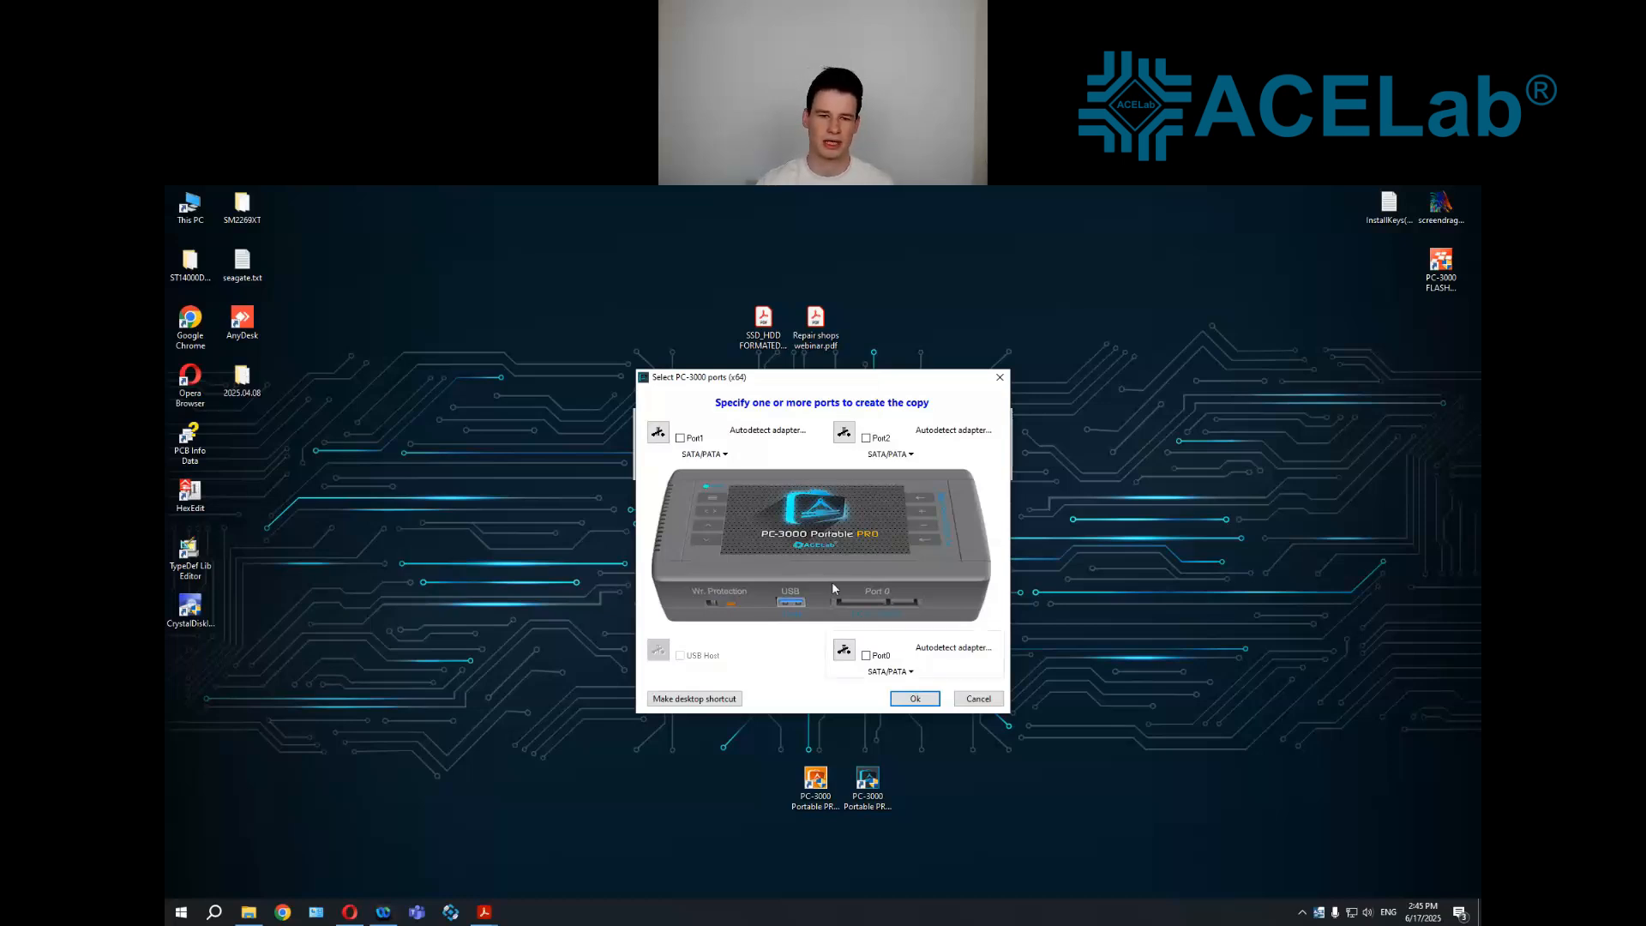
{"action": "left_click", "coordinate": [900, 701]}
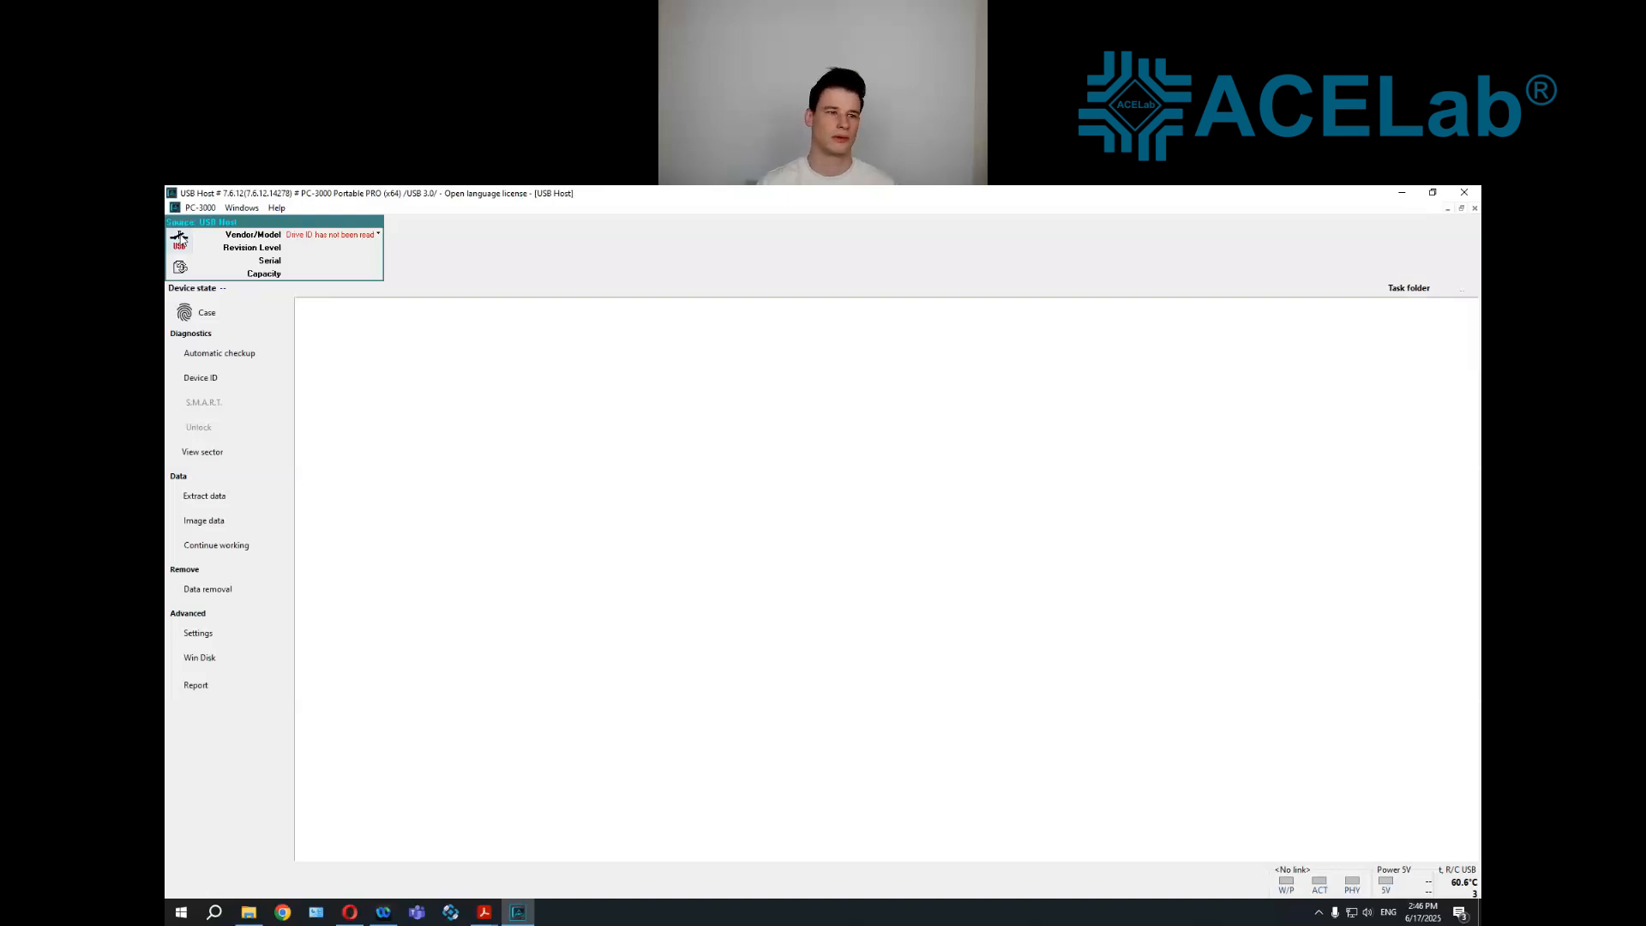
Power on the drive connected to USB Host and refresh its drive ID
{"action": "left_click", "coordinate": [183, 249]}
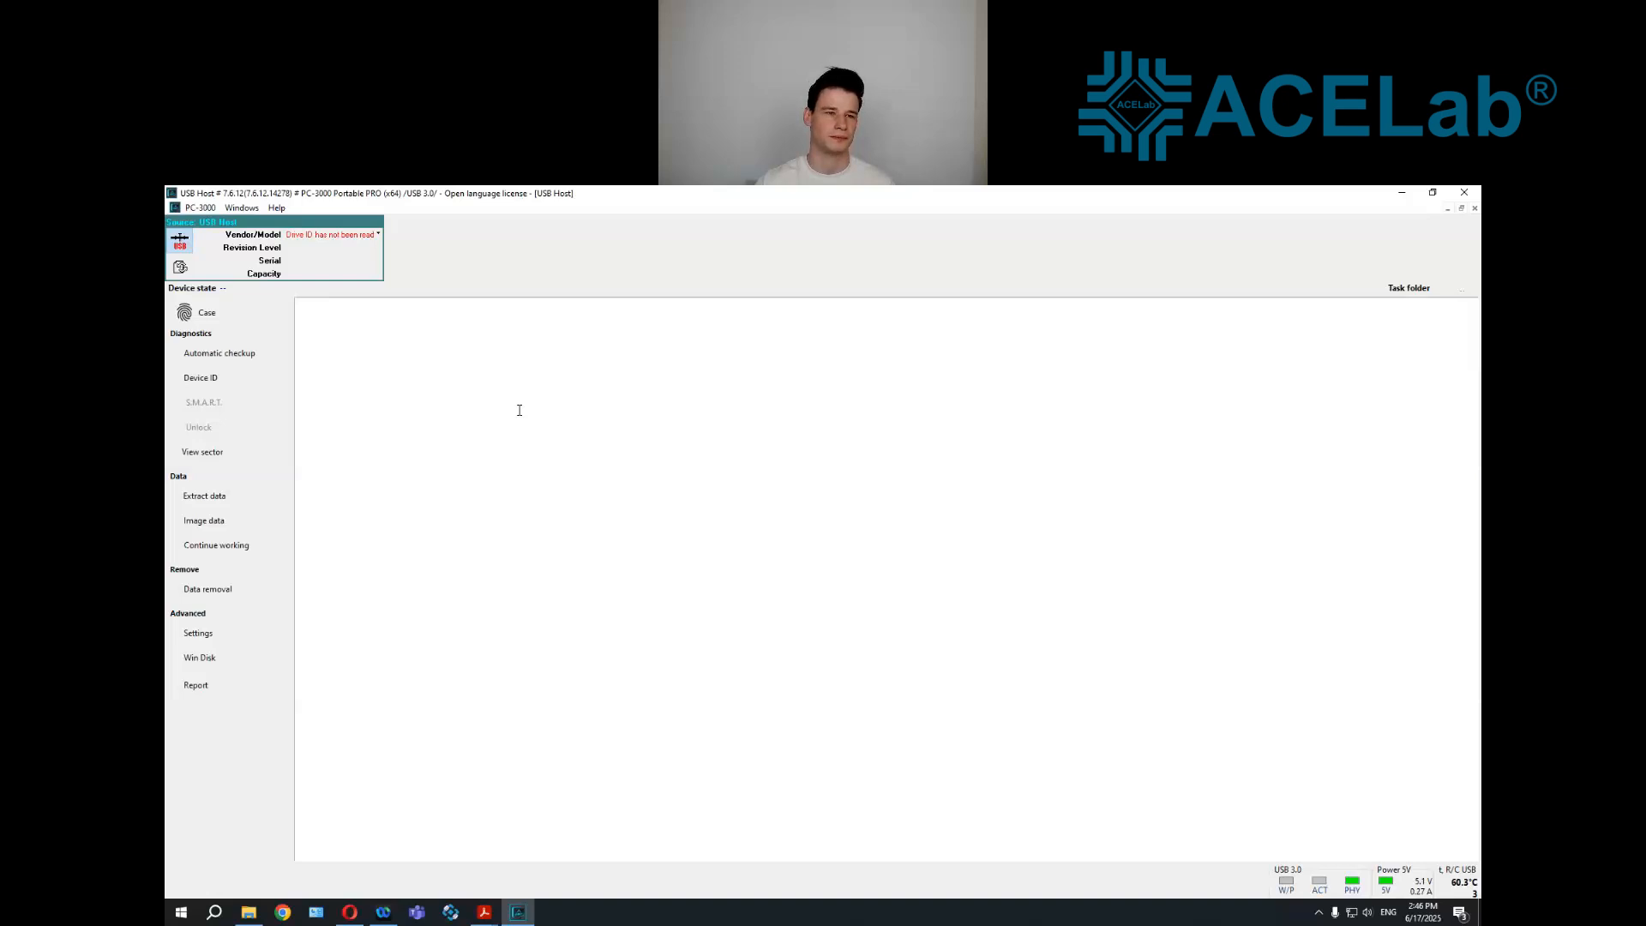
{"action": "right_click", "coordinate": [312, 271]}
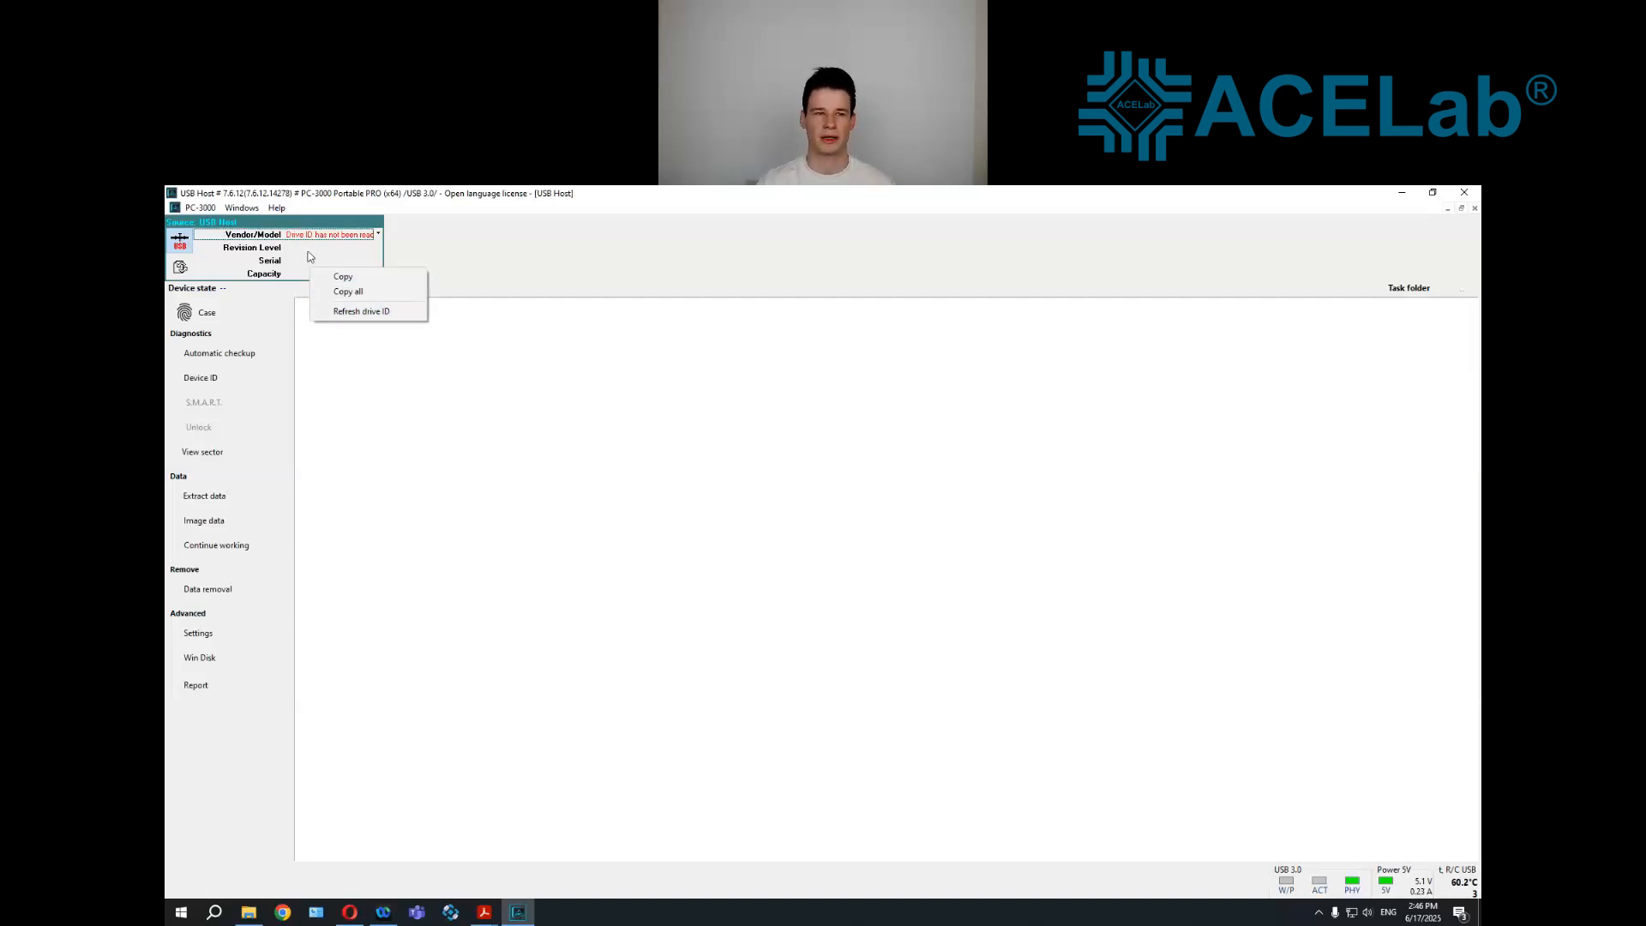
{"action": "left_click", "coordinate": [376, 315]}
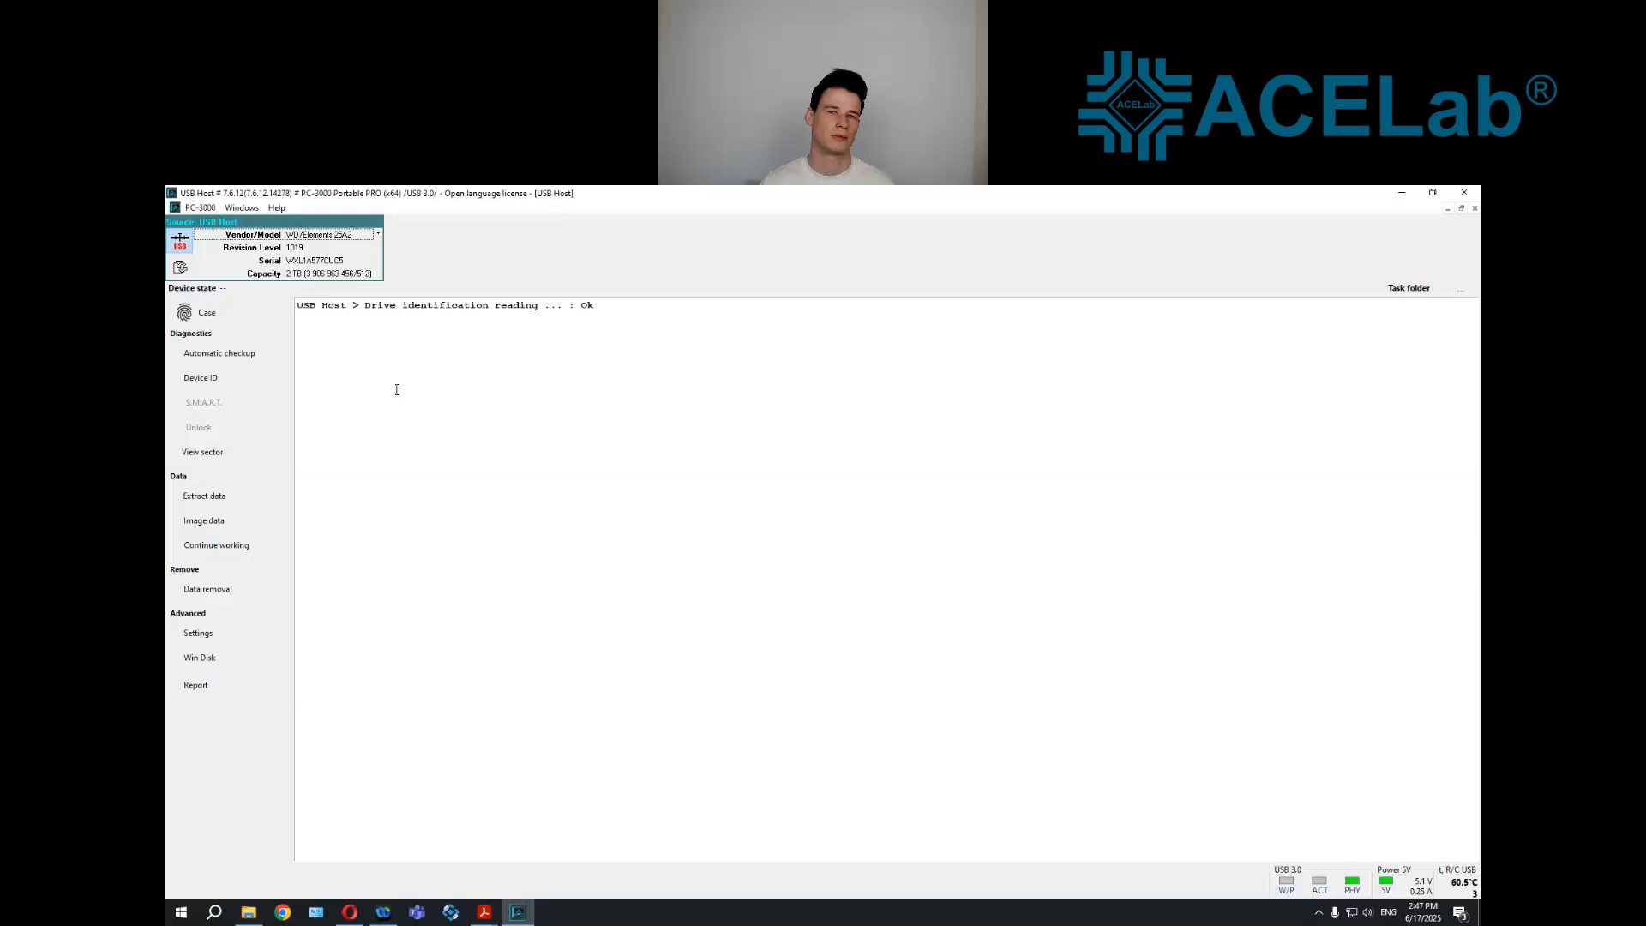
Run the automatic checkup on the USB drive and inspect the user data result
{"action": "left_click", "coordinate": [254, 353]}
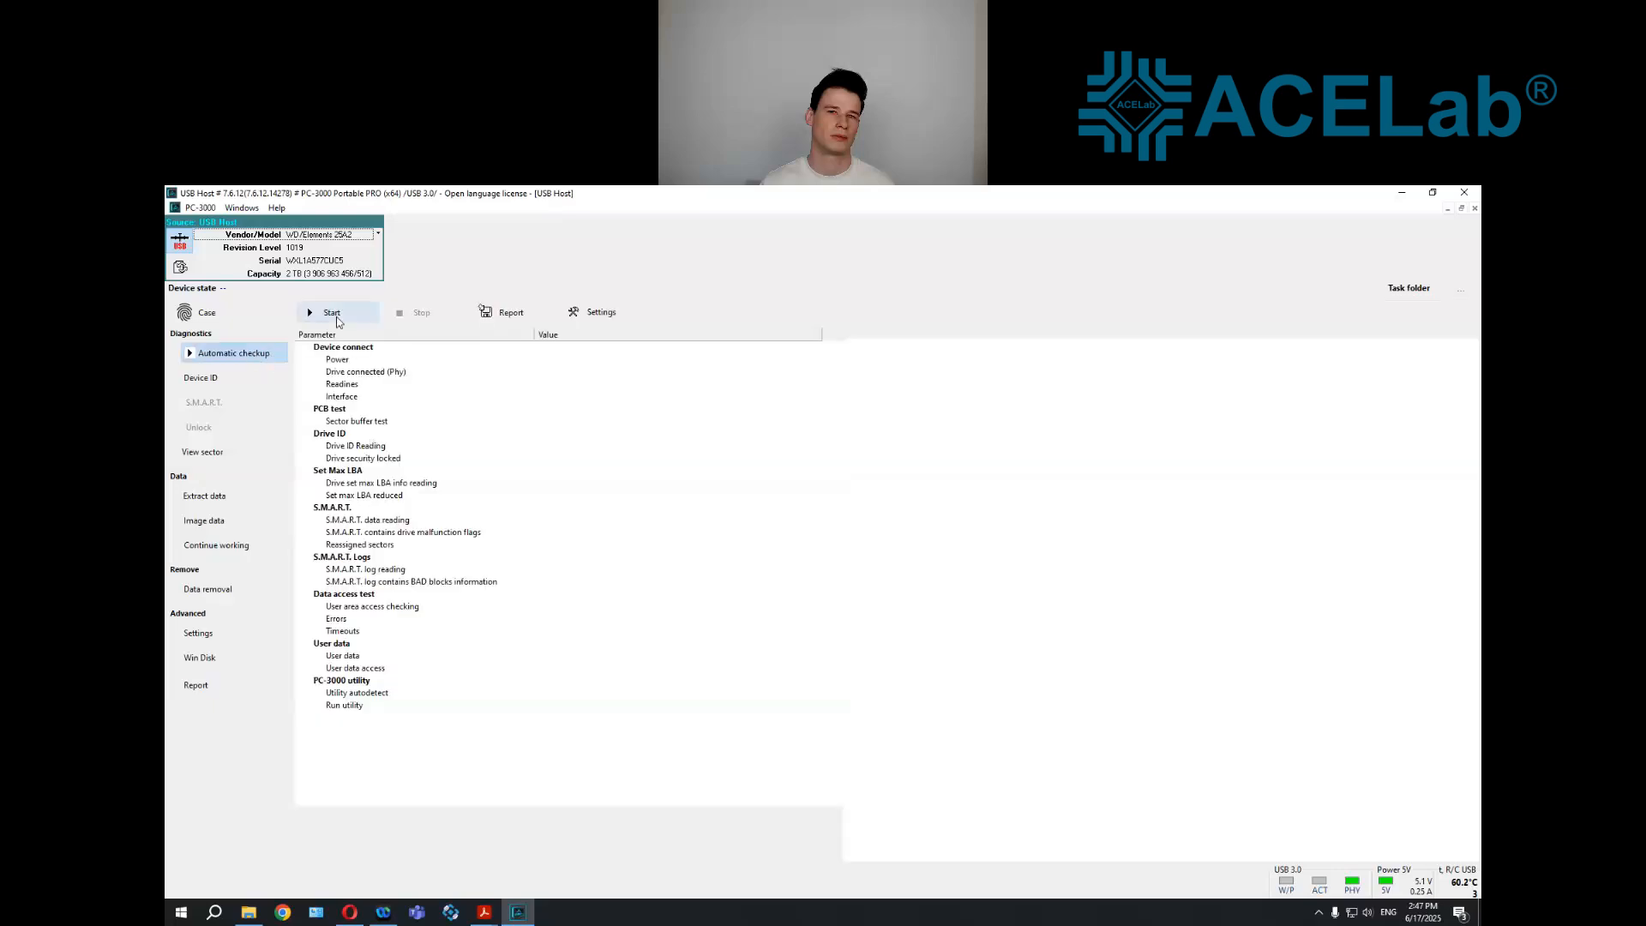
{"action": "left_click", "coordinate": [332, 314]}
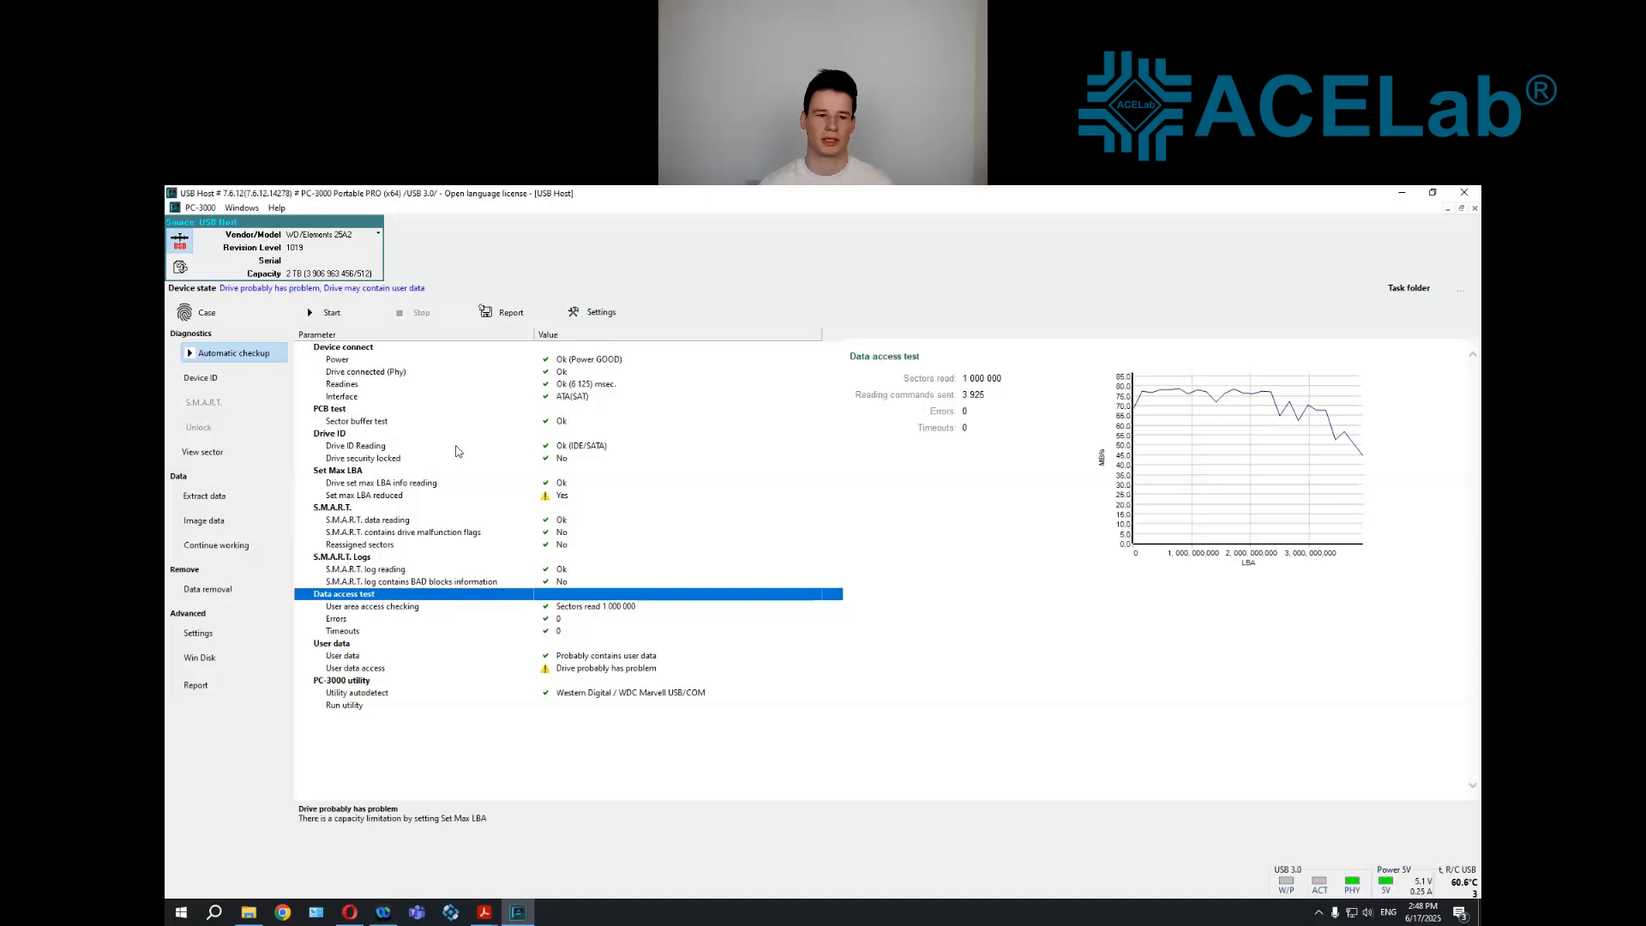
{"action": "left_click", "coordinate": [578, 659]}
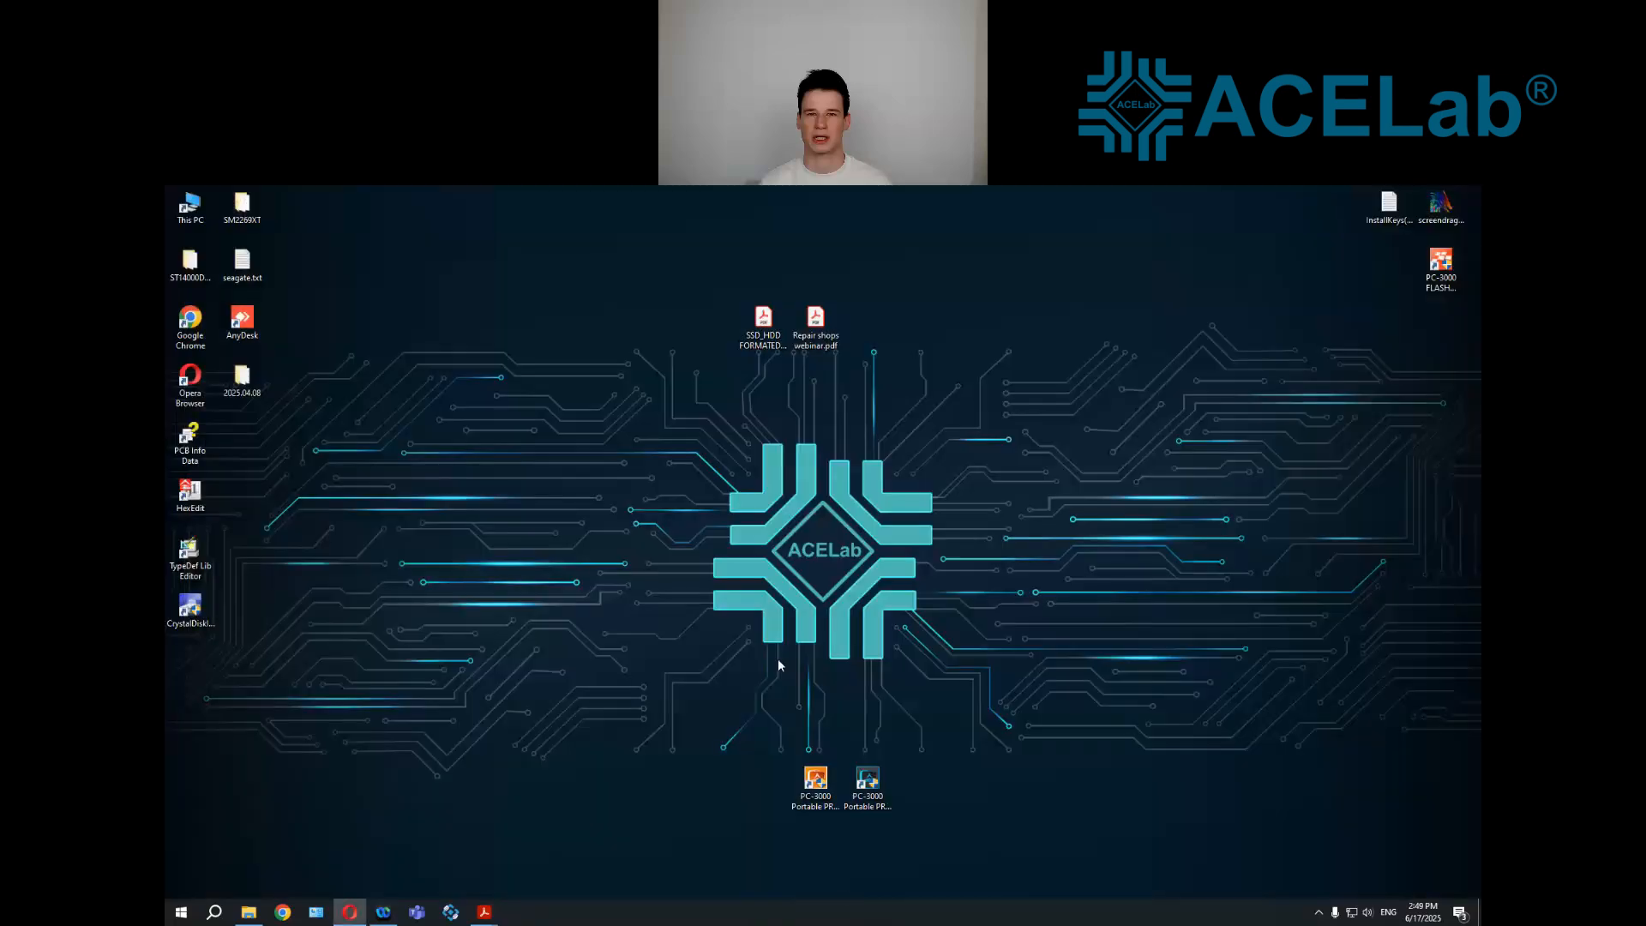
Launch the full PC-3000 Portable PRO software with USB Host as the port
{"action": "double_click", "coordinate": [816, 782]}
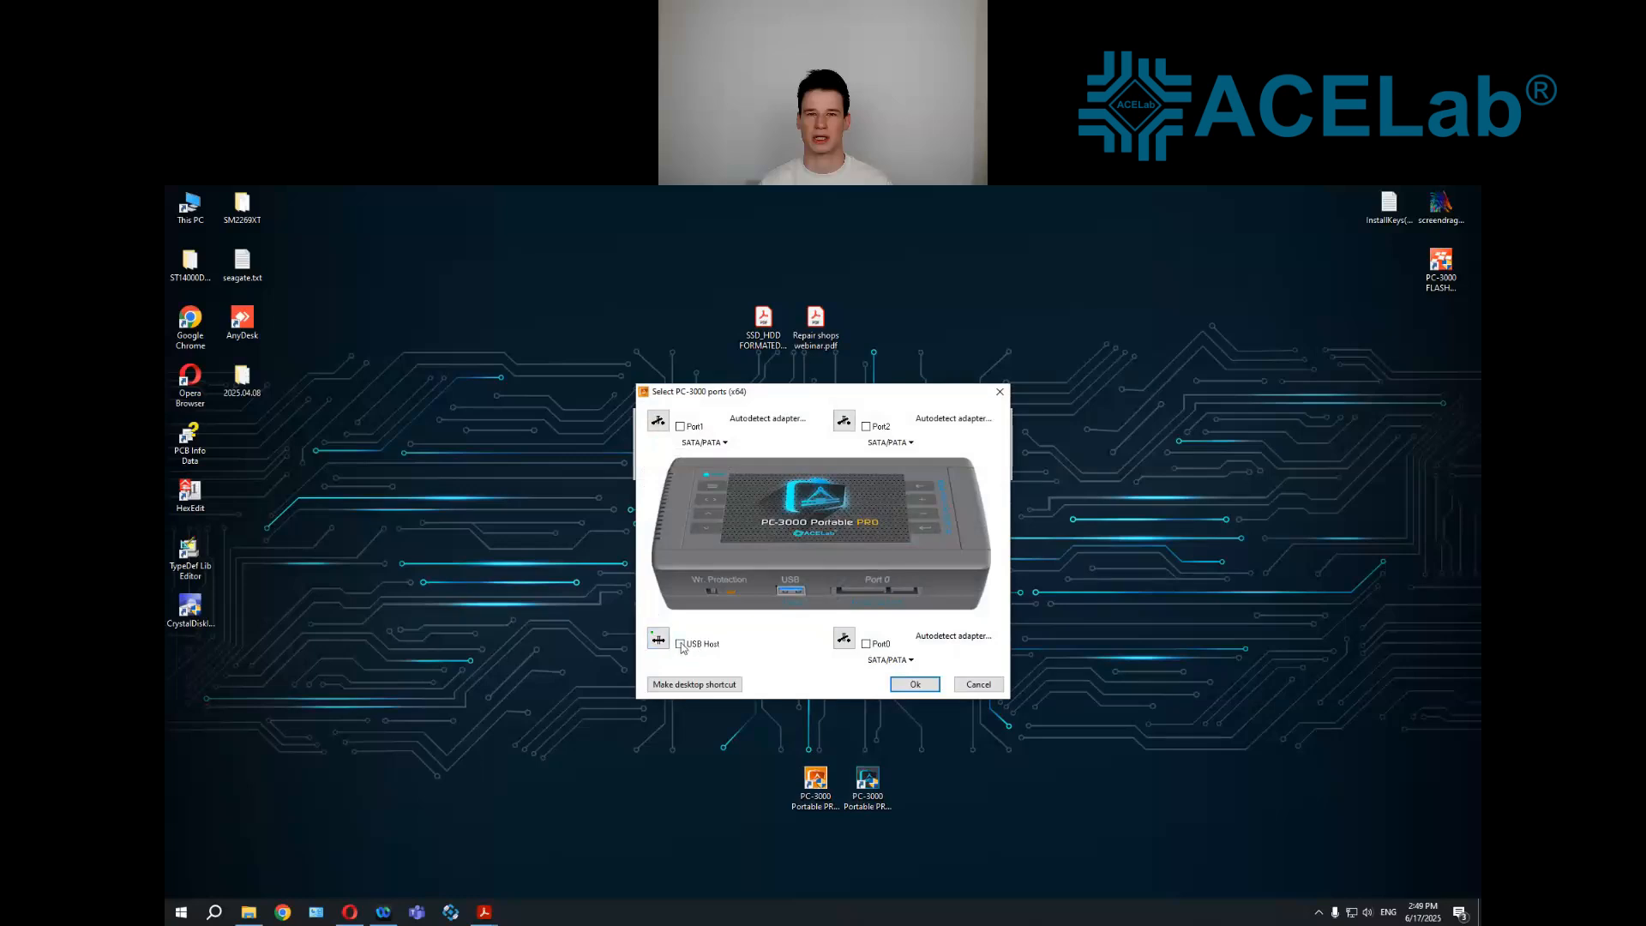
{"action": "left_click", "coordinate": [686, 643]}
{"action": "left_click", "coordinate": [912, 685]}
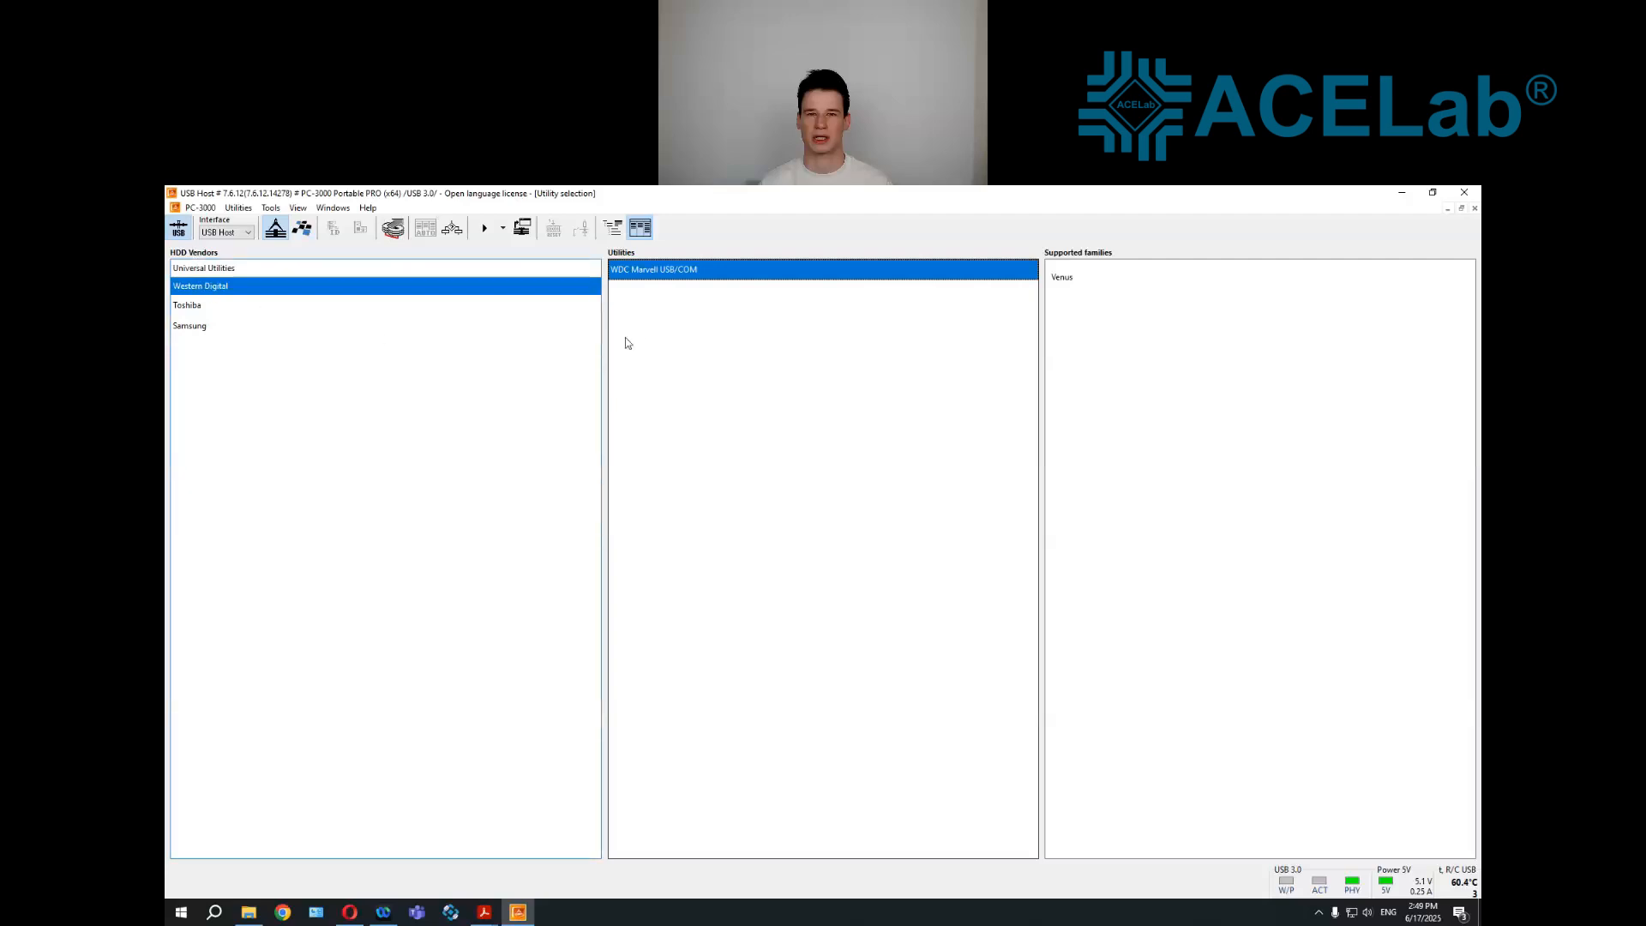
Open the WDC Marvell USB/COM utility over the USB Host connection and start it with the autodetected drive family
{"action": "double_click", "coordinate": [681, 272]}
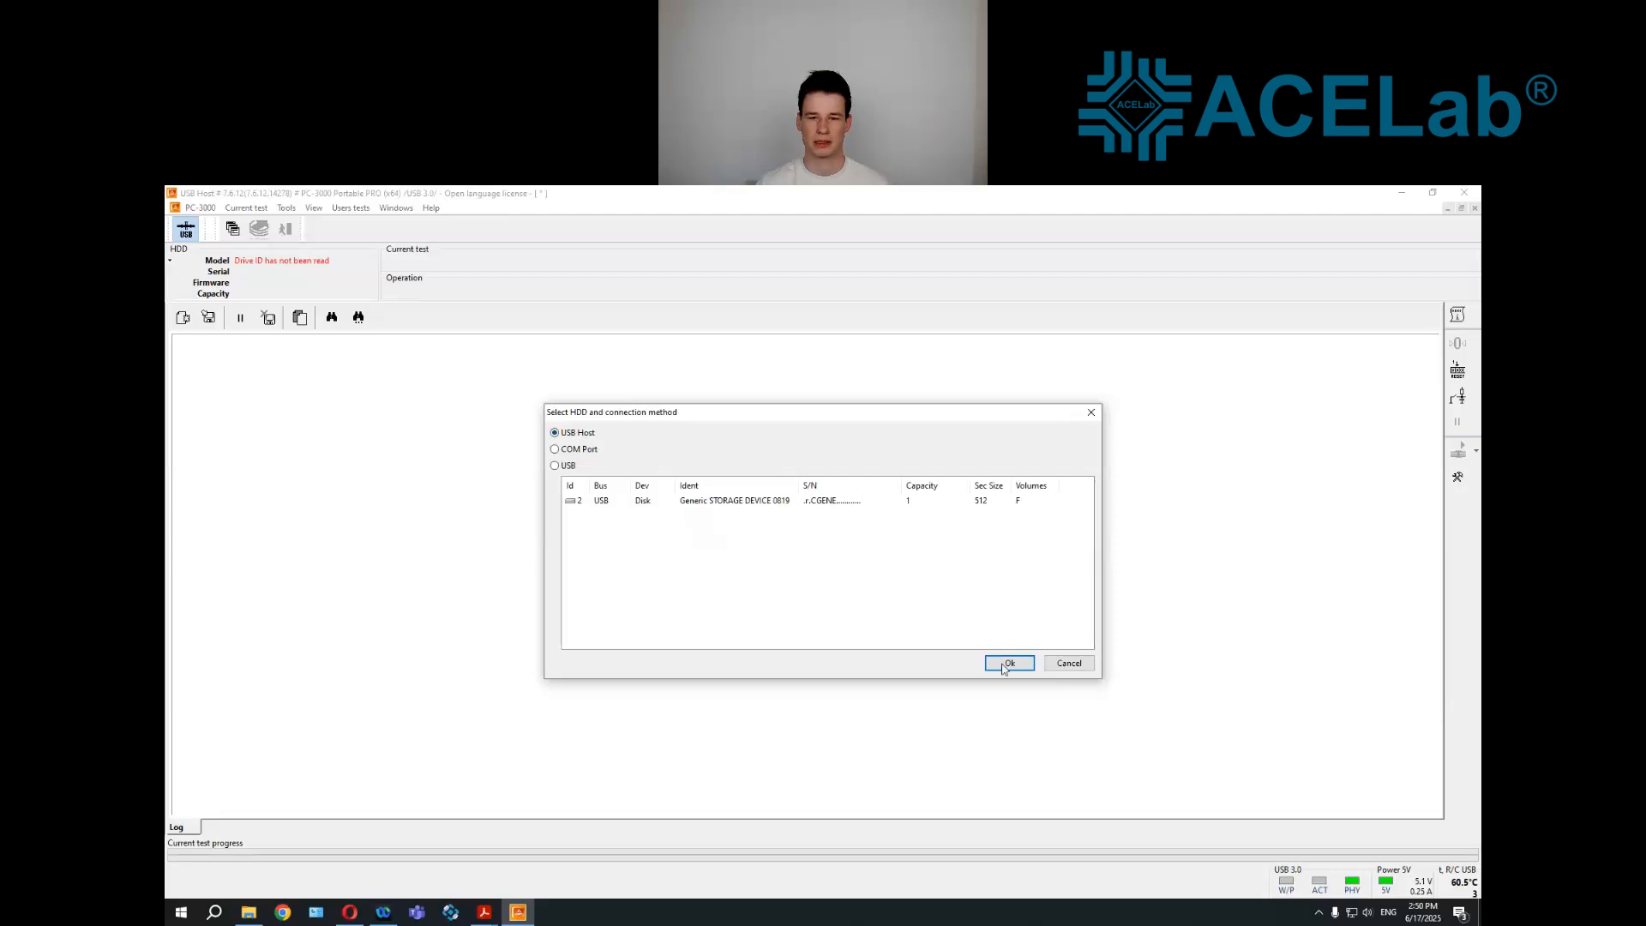
{"action": "key", "text": "Return"}
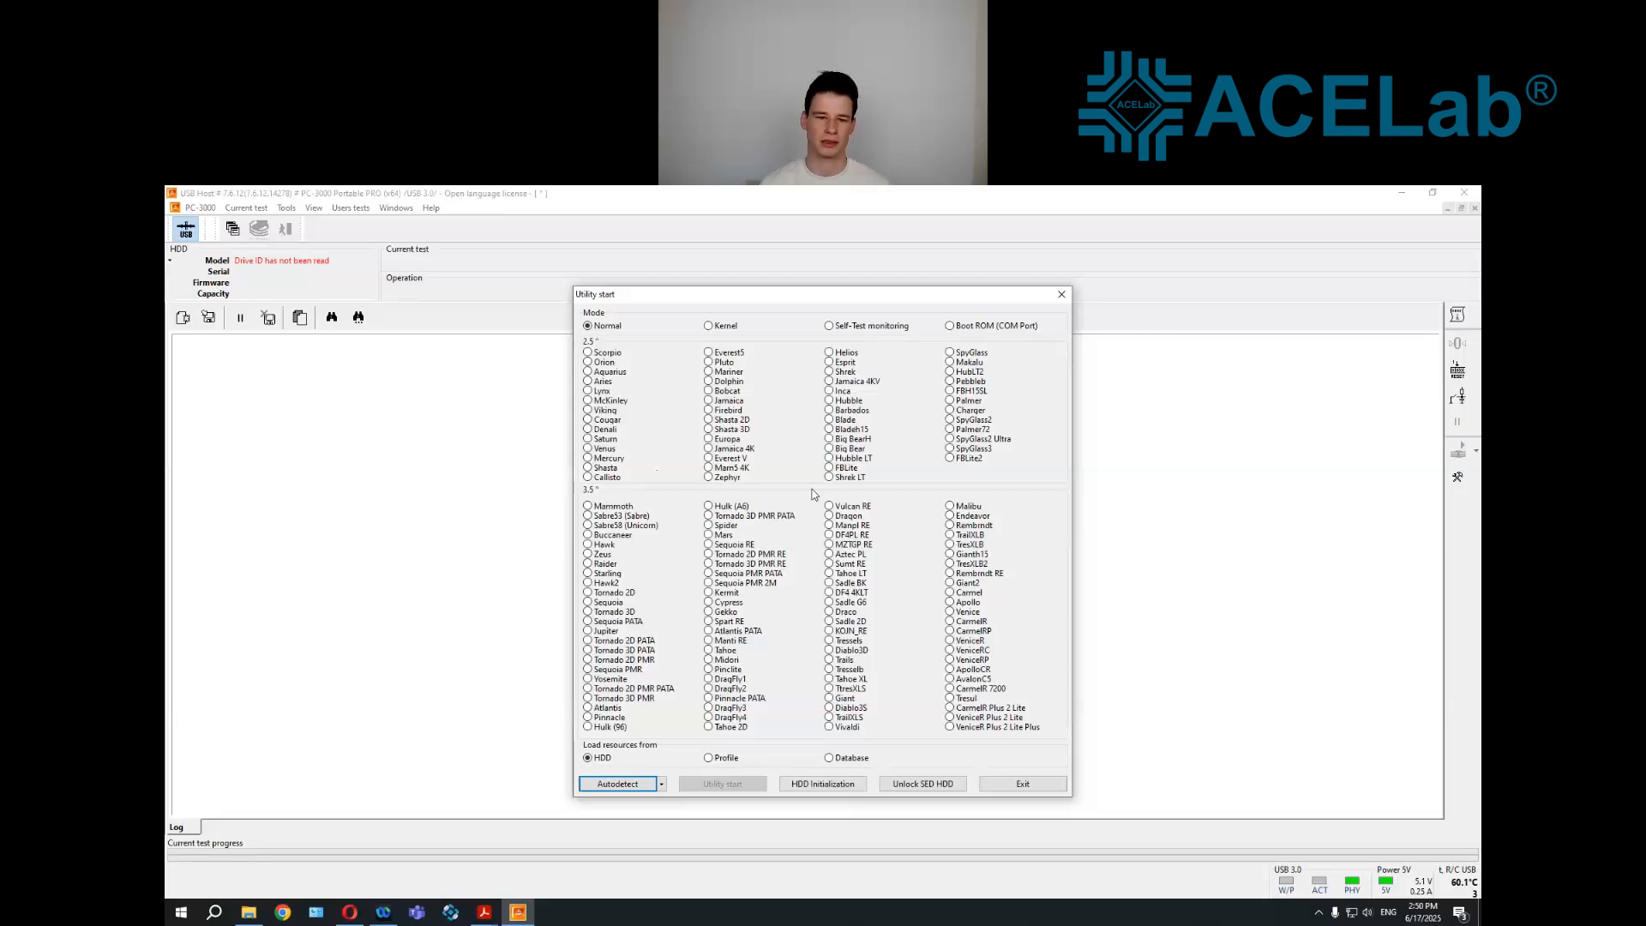
{"action": "left_click", "coordinate": [623, 787]}
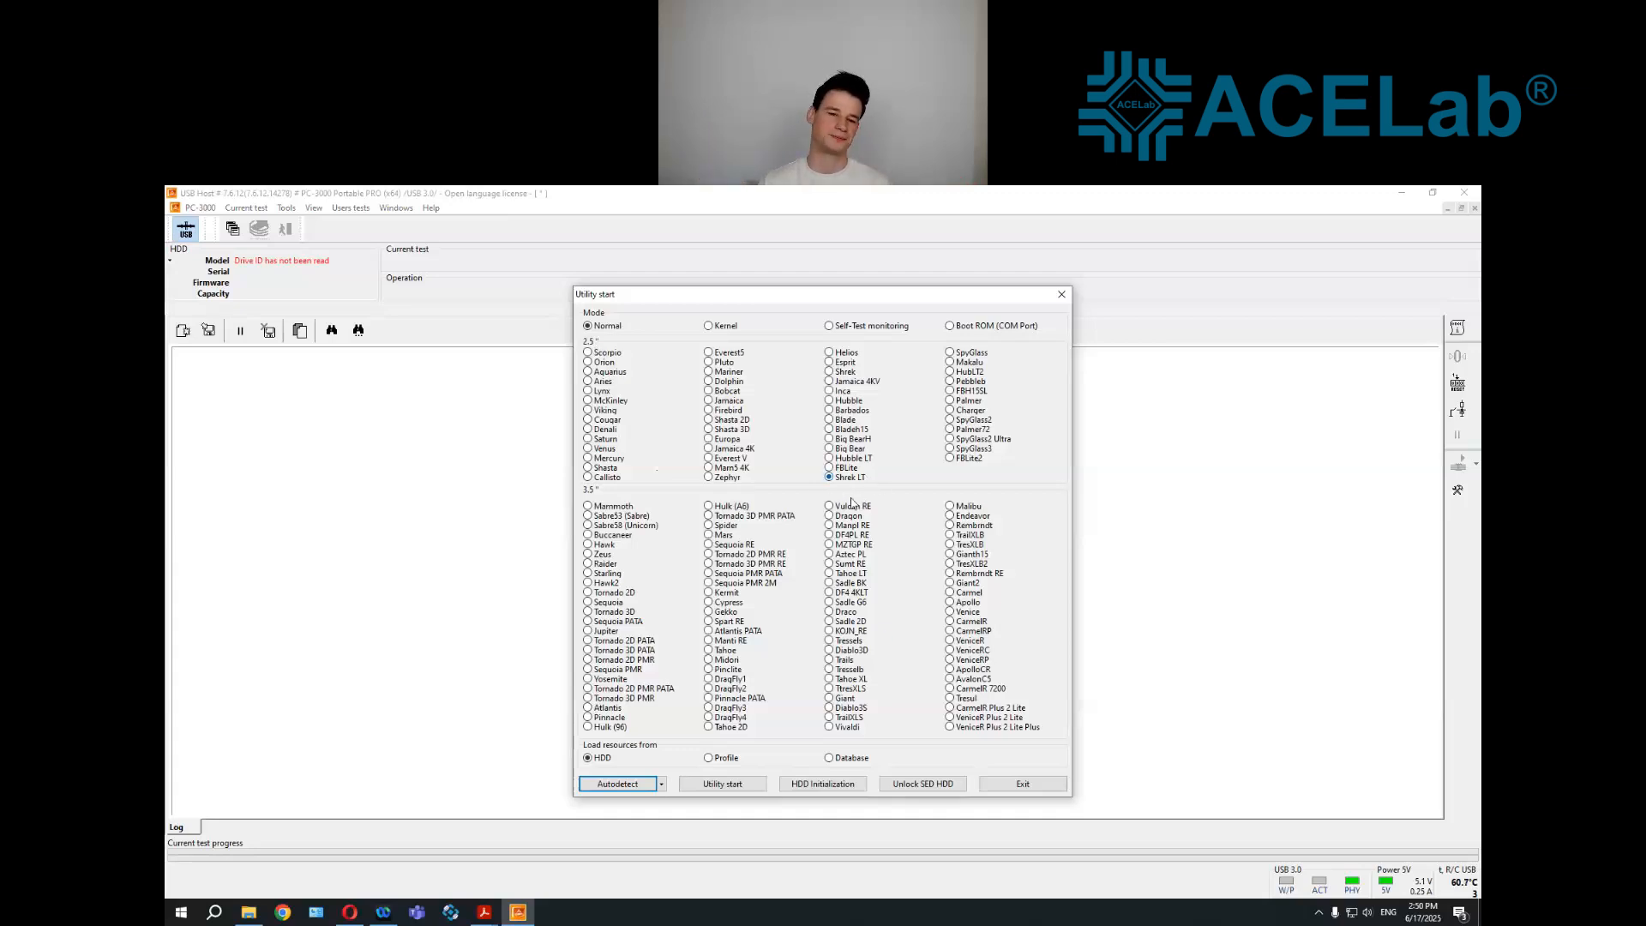
{"action": "left_click", "coordinate": [720, 786]}
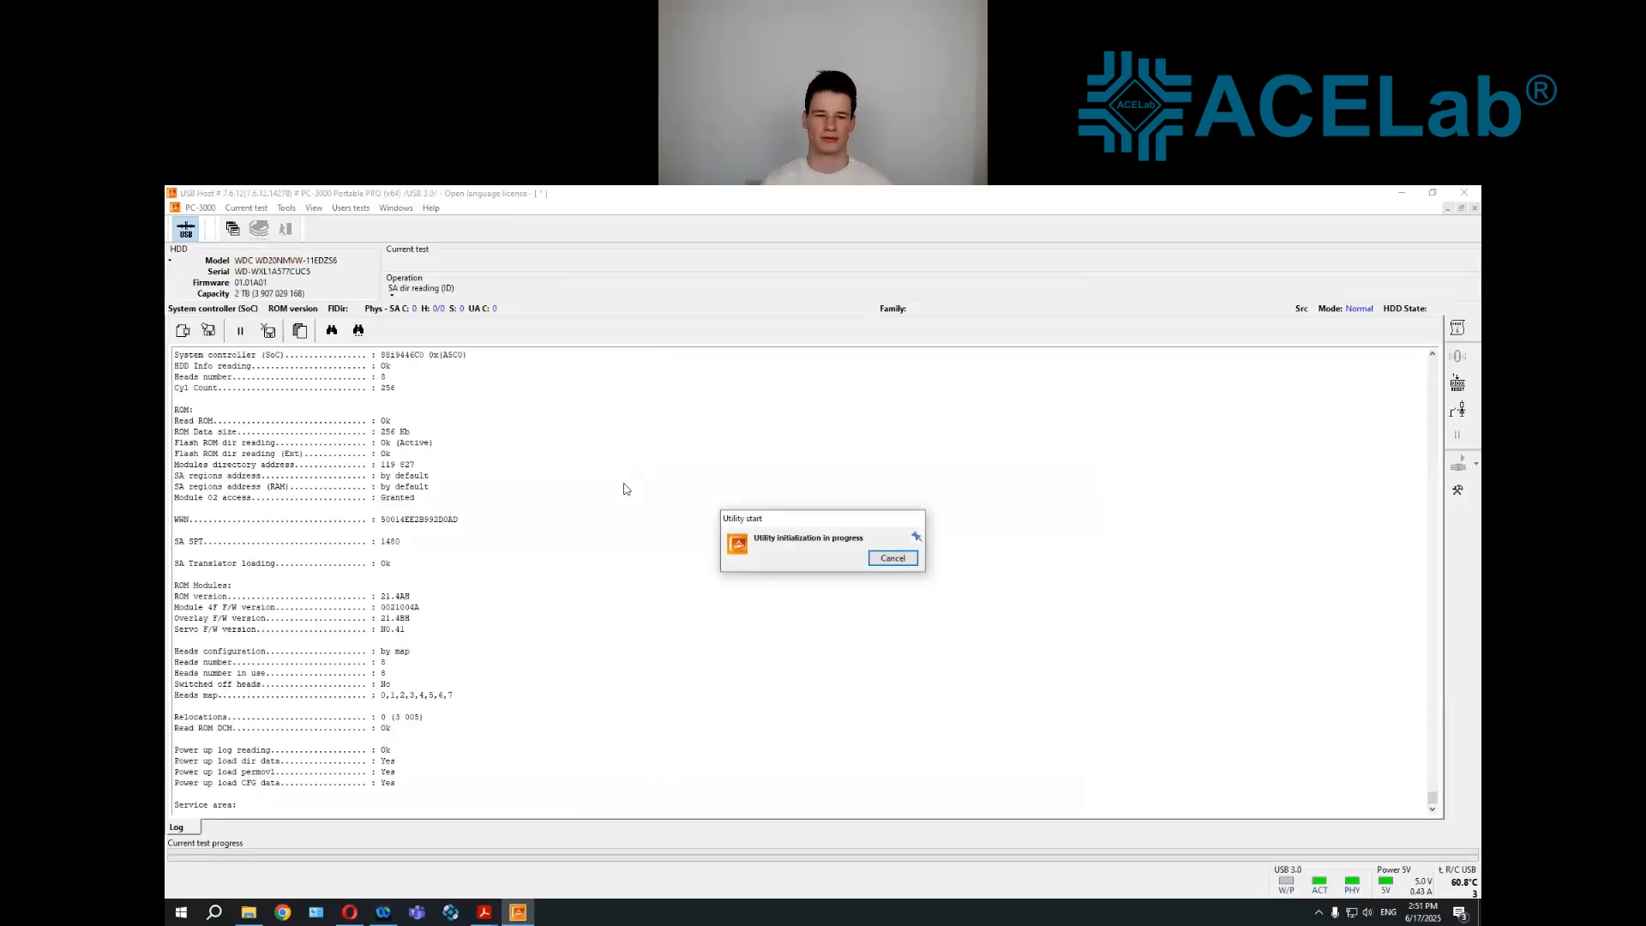
Examine the utility's initialization log, covering the ROM data, ROM modules, heads configuration and service area entries
{"action": "scroll", "coordinate": [630, 494], "scroll_direction": "up", "scroll_amount": 7}
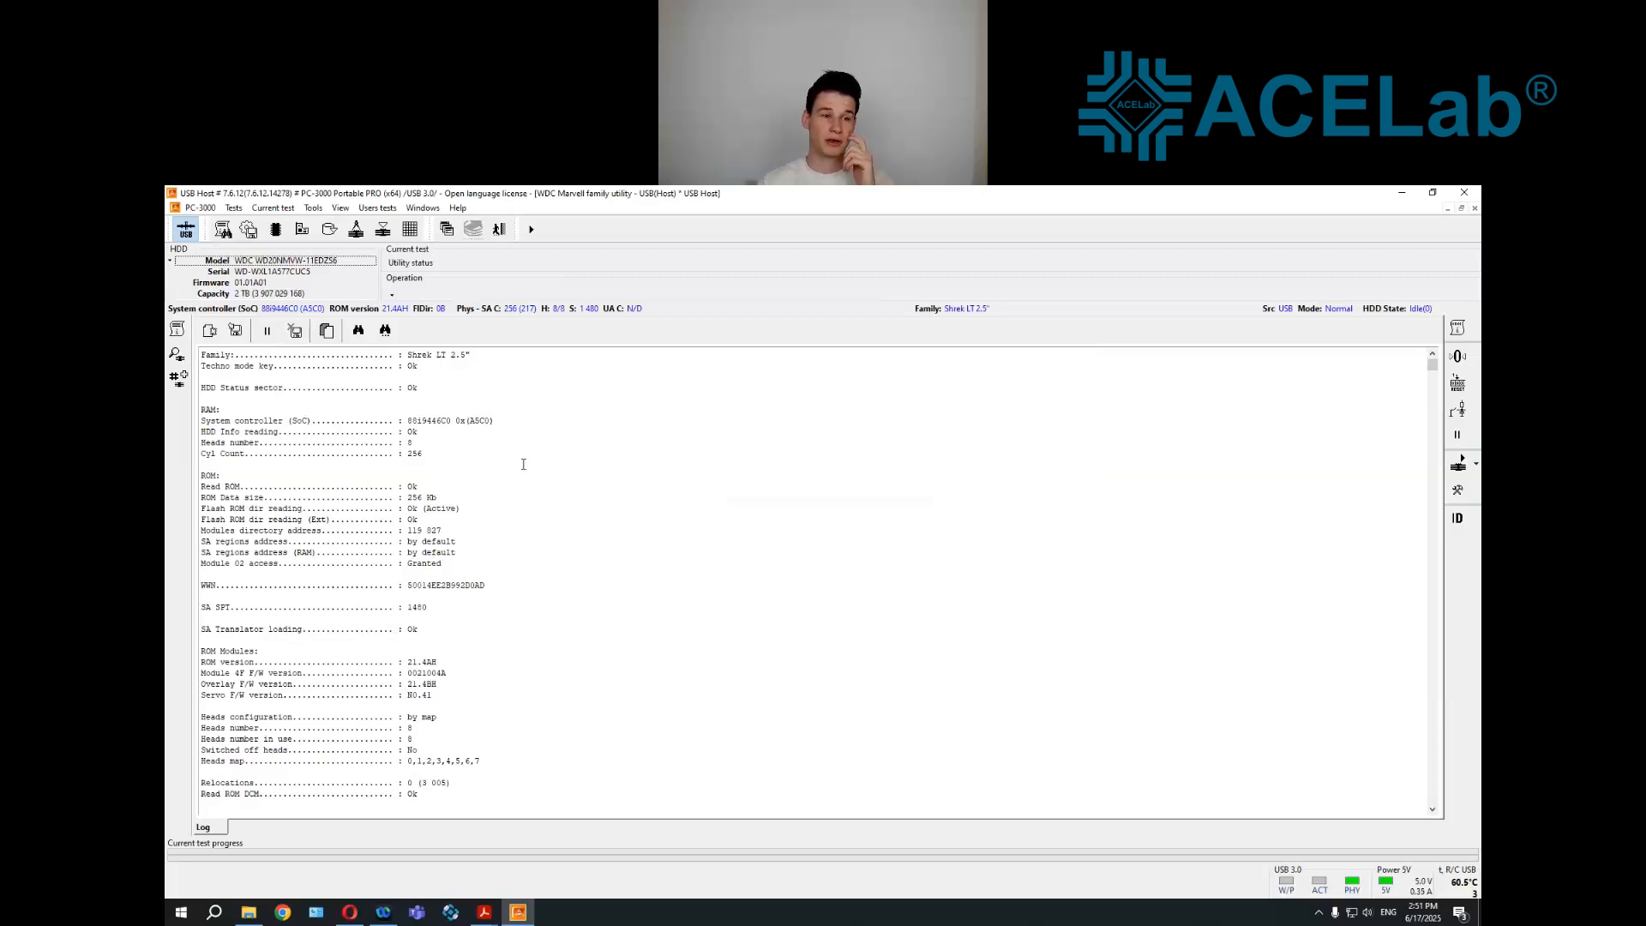
{"action": "left_click_drag", "start_coordinate": [202, 477], "coordinate": [225, 476]}
{"action": "left_click", "coordinate": [243, 605]}
{"action": "scroll", "coordinate": [204, 590], "scroll_direction": "down", "scroll_amount": 2}
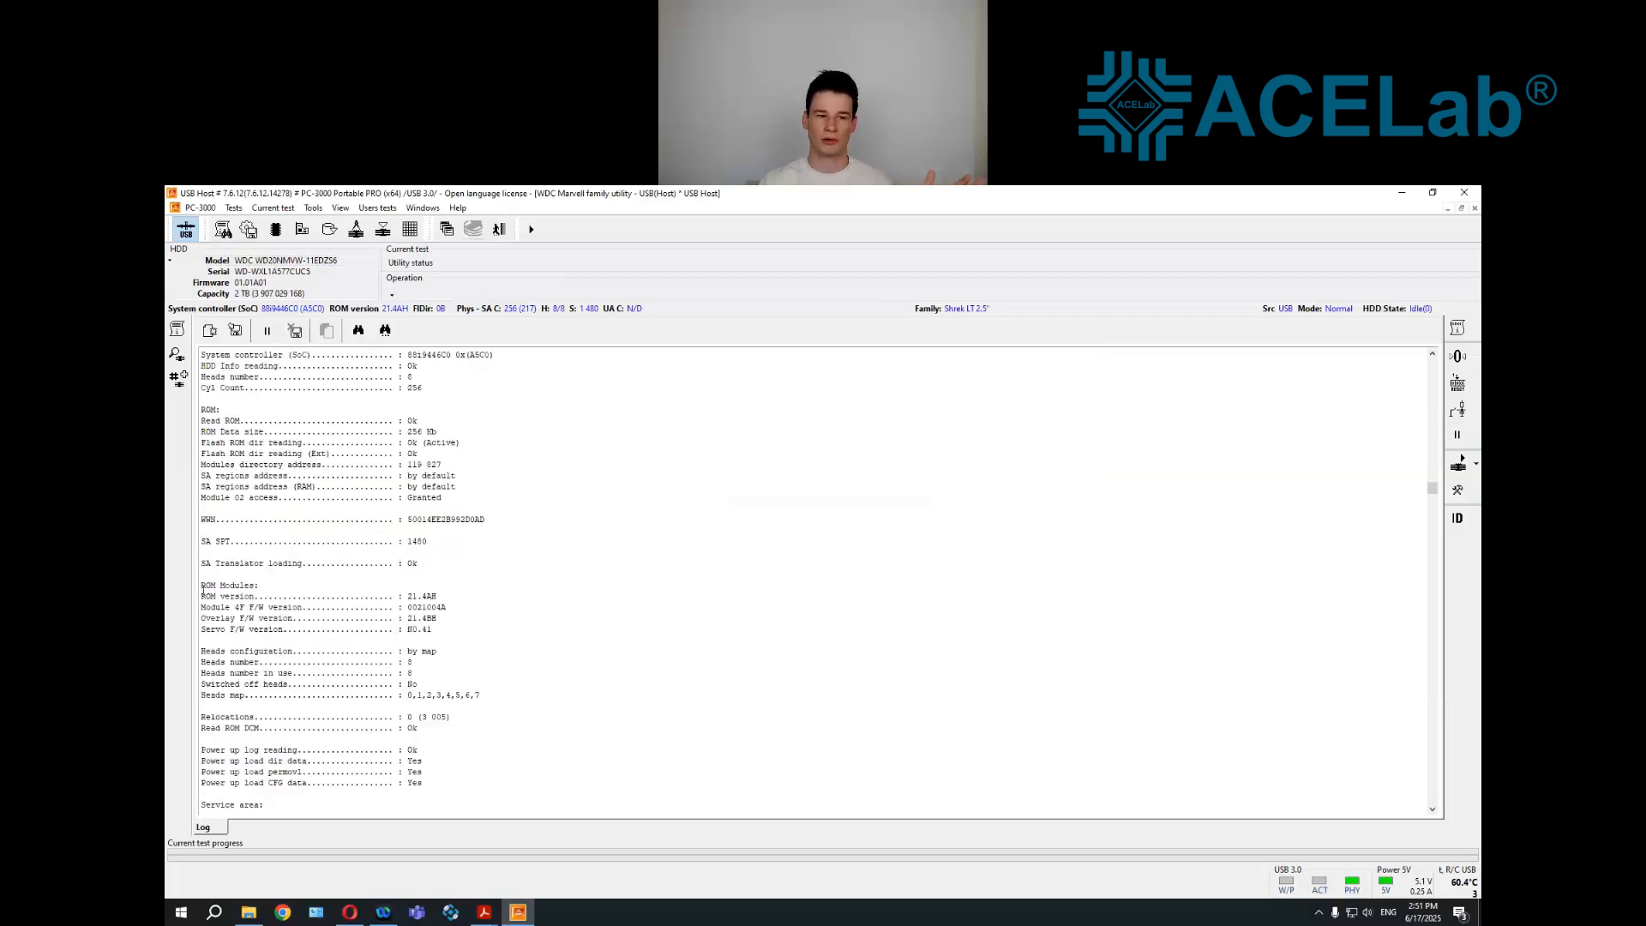
{"action": "scroll", "coordinate": [203, 591], "scroll_direction": "down", "scroll_amount": 3}
{"action": "left_click_drag", "start_coordinate": [387, 594], "coordinate": [420, 558]}
{"action": "left_click", "coordinate": [544, 592]}
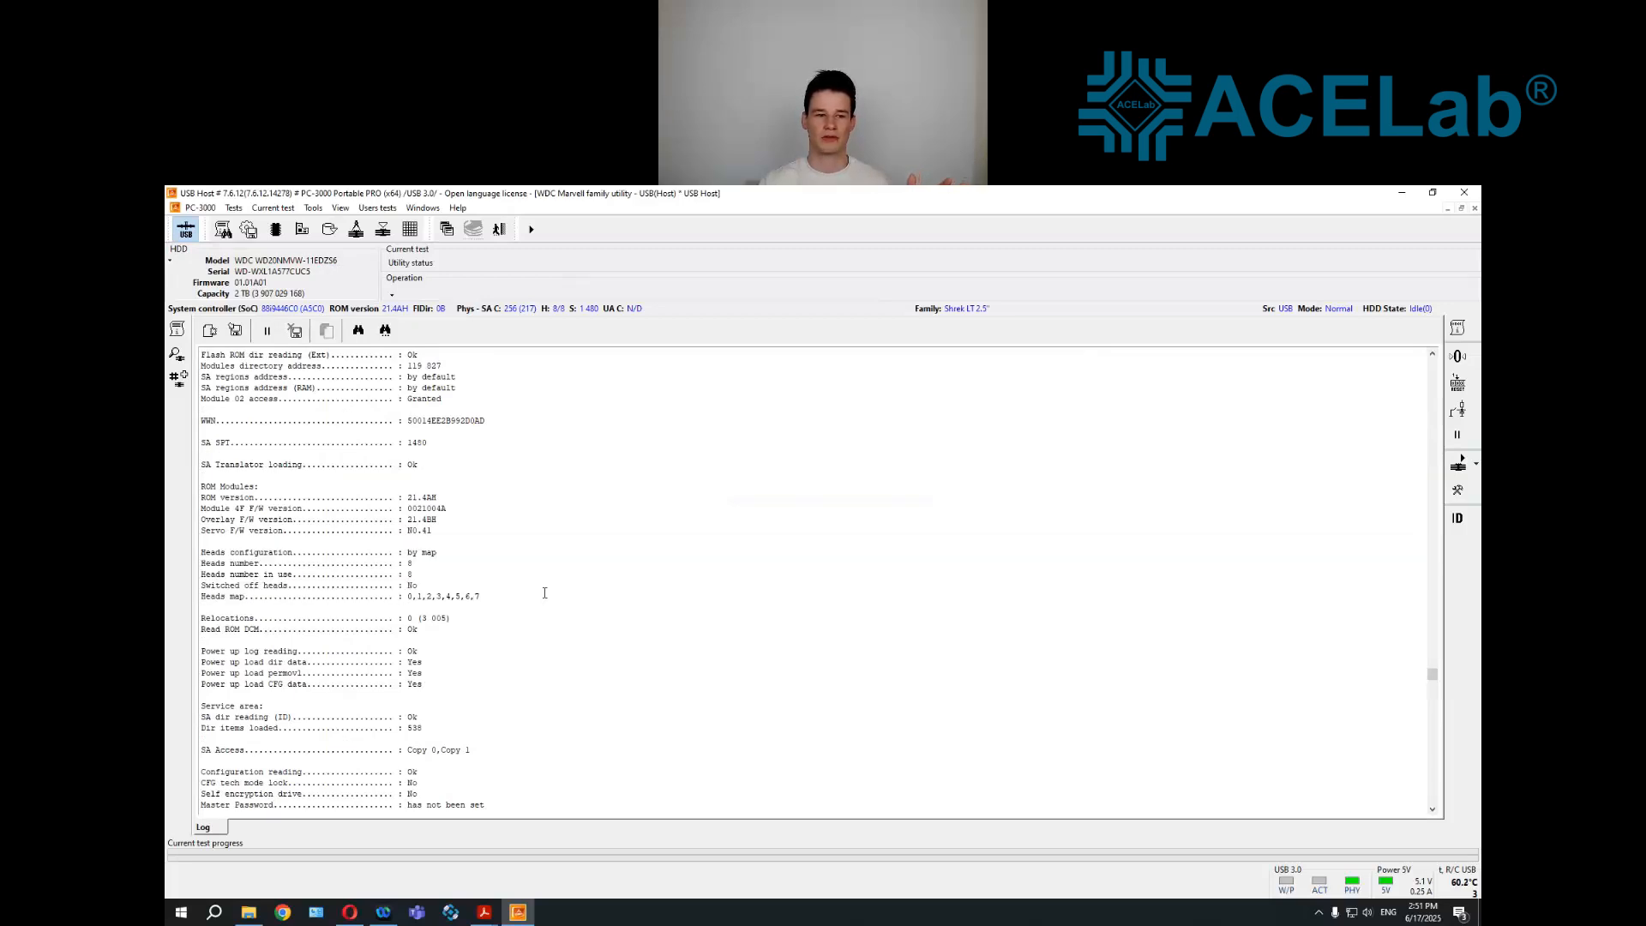
{"action": "scroll", "coordinate": [540, 593], "scroll_direction": "down", "scroll_amount": 2}
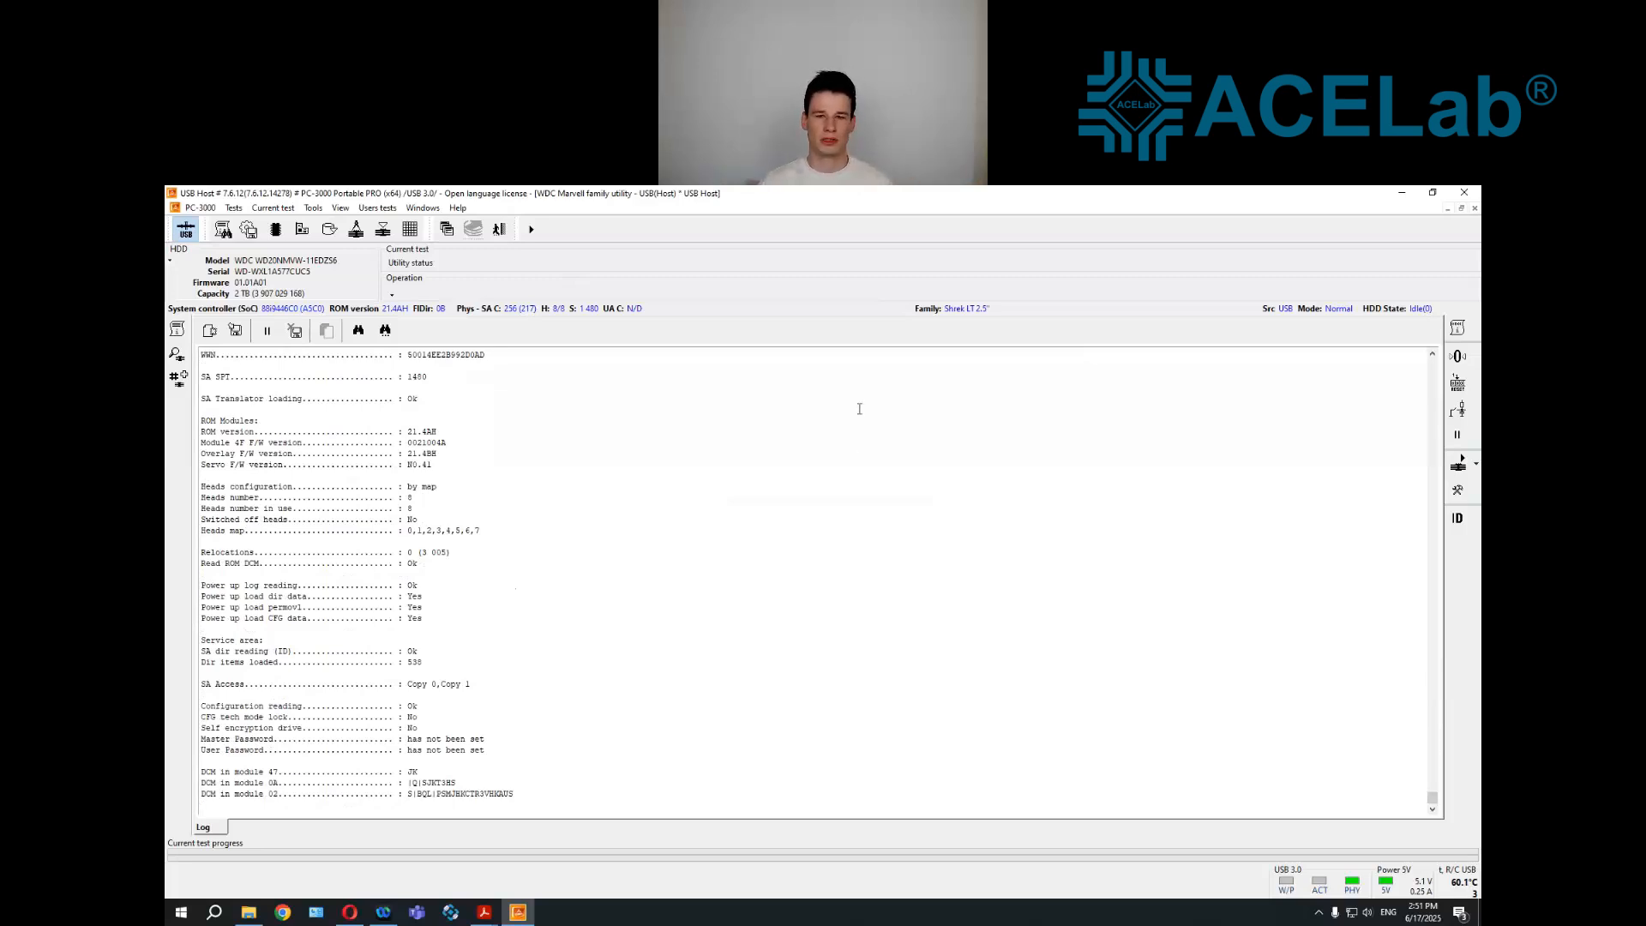
{"action": "scroll", "coordinate": [548, 549], "scroll_direction": "up", "scroll_amount": 6}
{"action": "scroll", "coordinate": [541, 542], "scroll_direction": "down", "scroll_amount": 6}
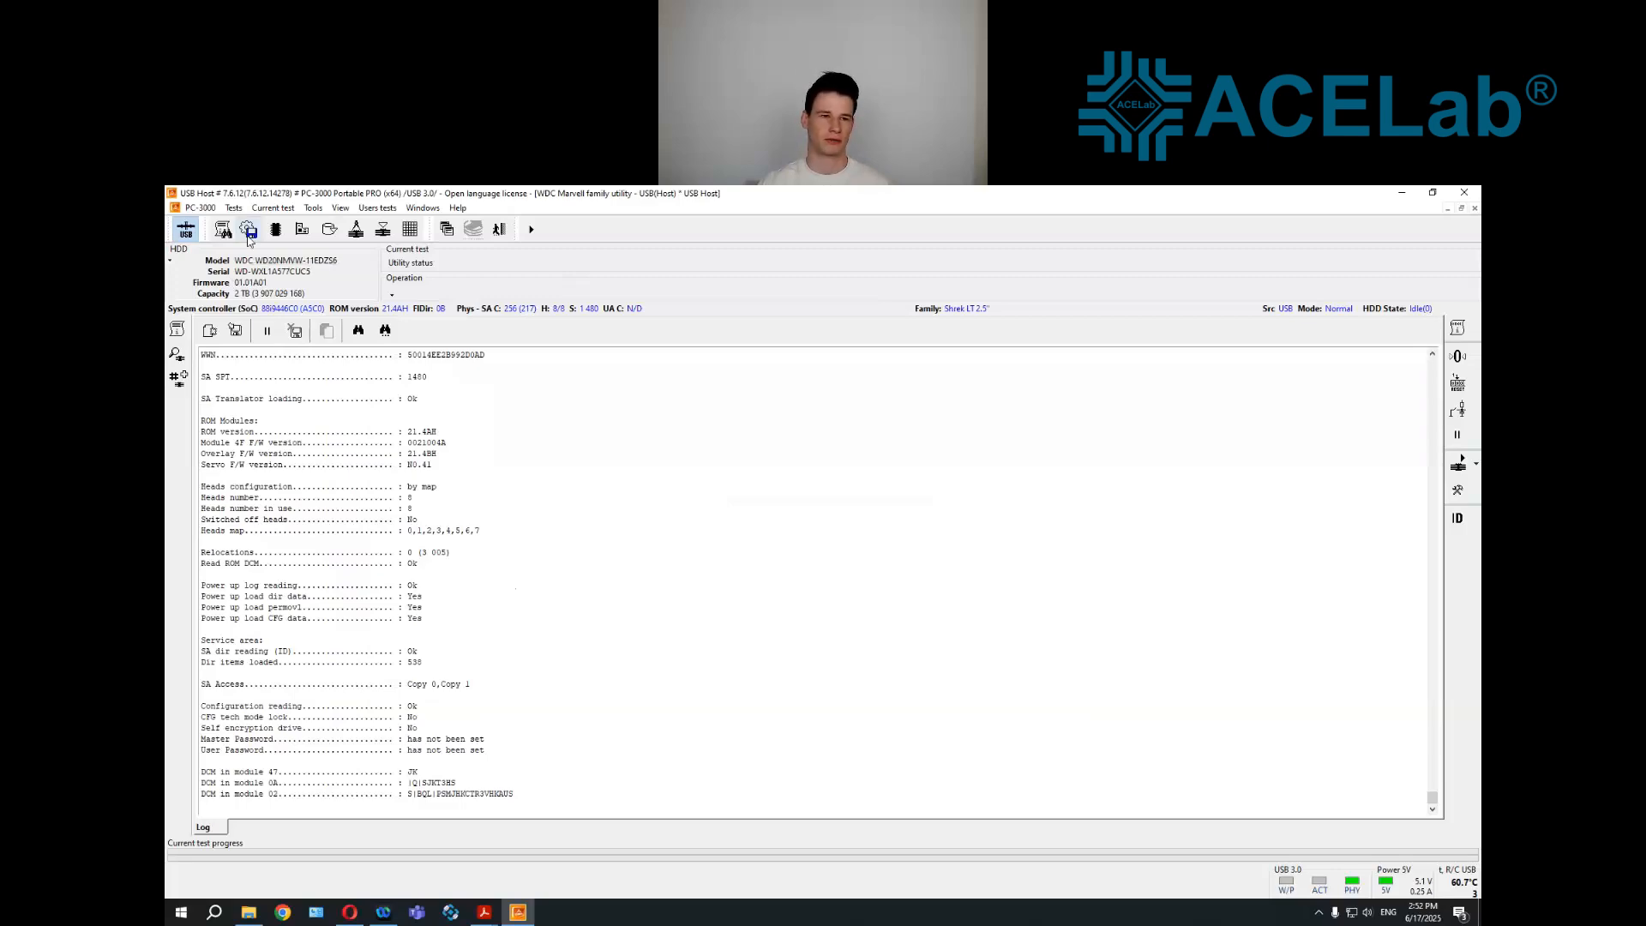
Create a drive profile with the suggested name for the HDD resources backup, and dismiss the backup settings without starting it
{"action": "left_click", "coordinate": [248, 229]}
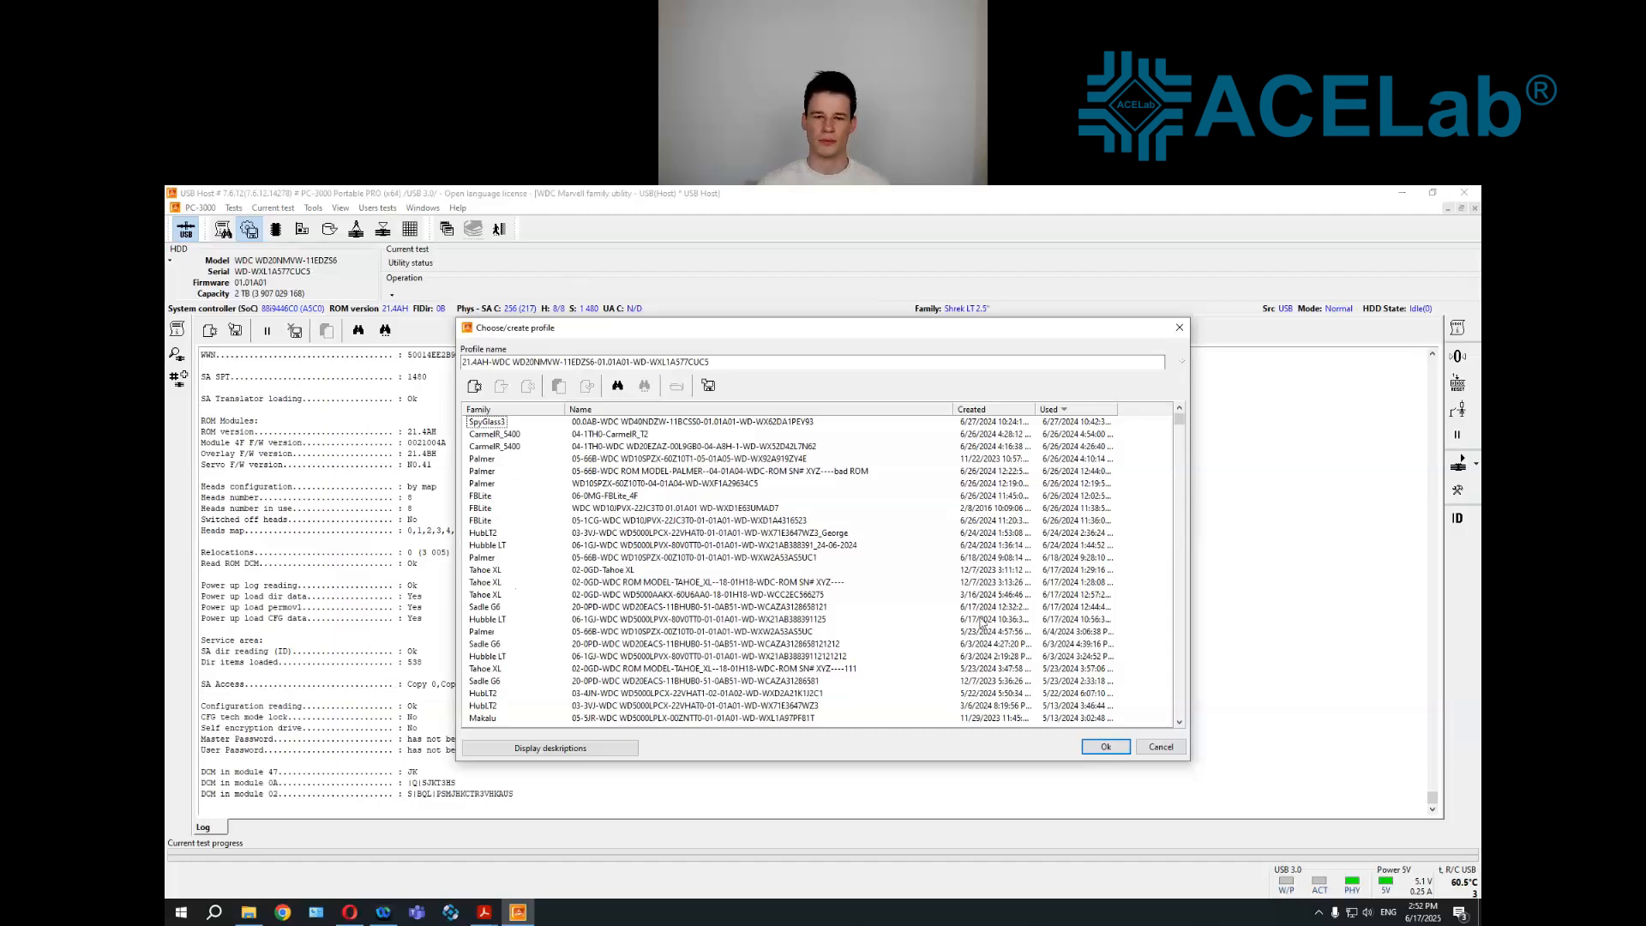
{"action": "left_click", "coordinate": [1101, 746]}
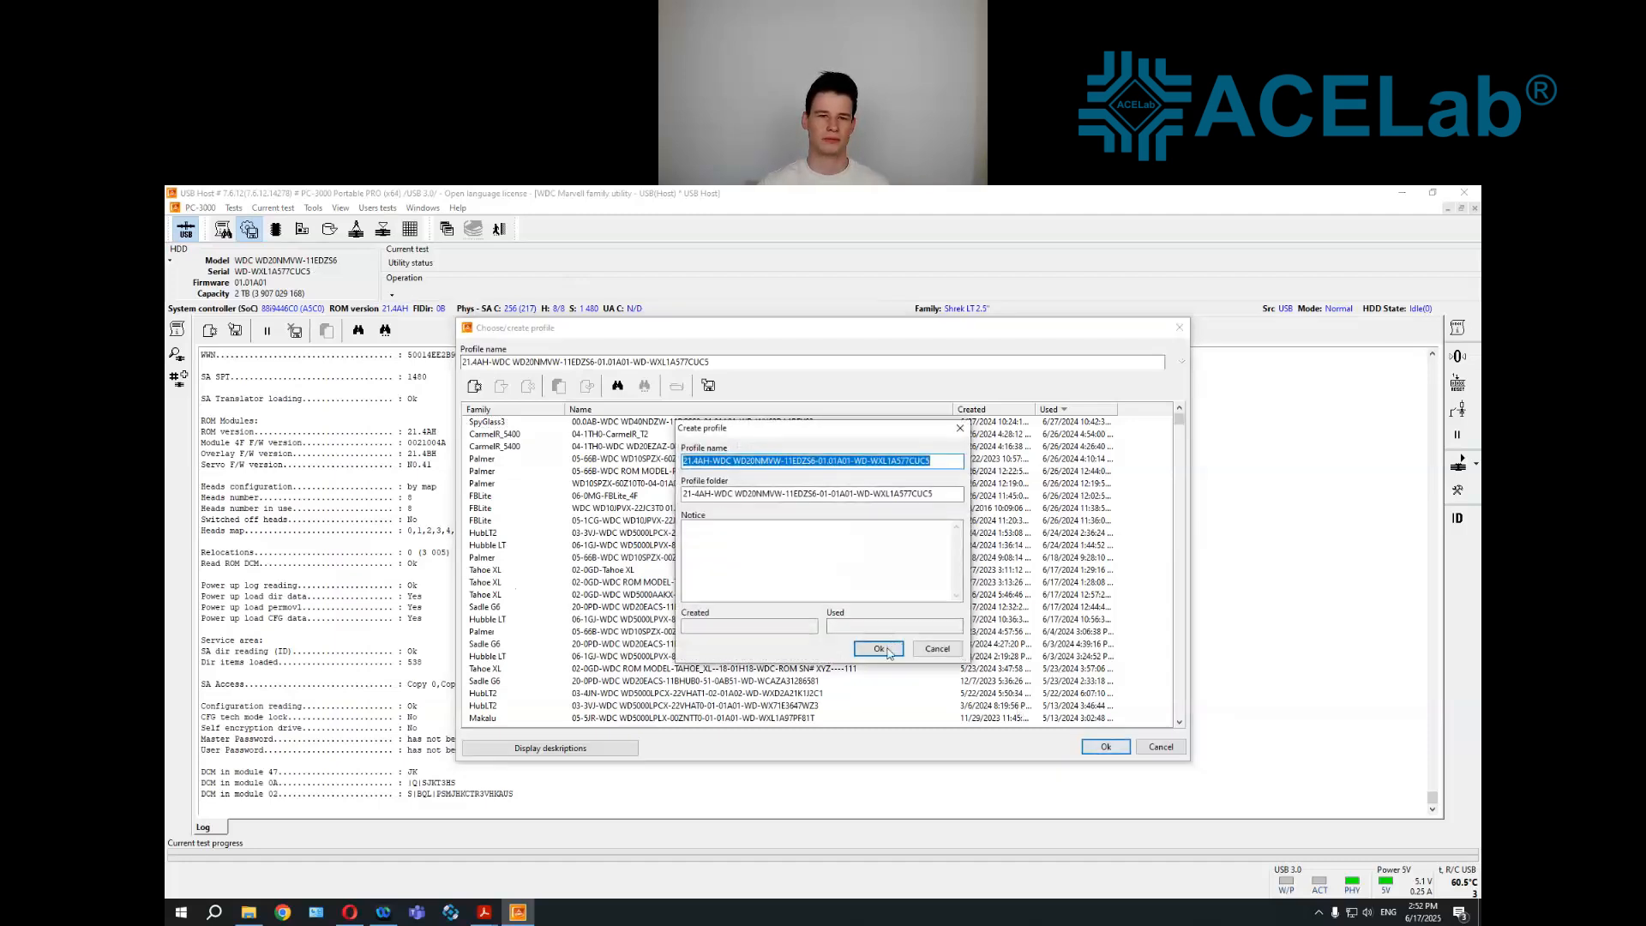
{"action": "left_click", "coordinate": [888, 649]}
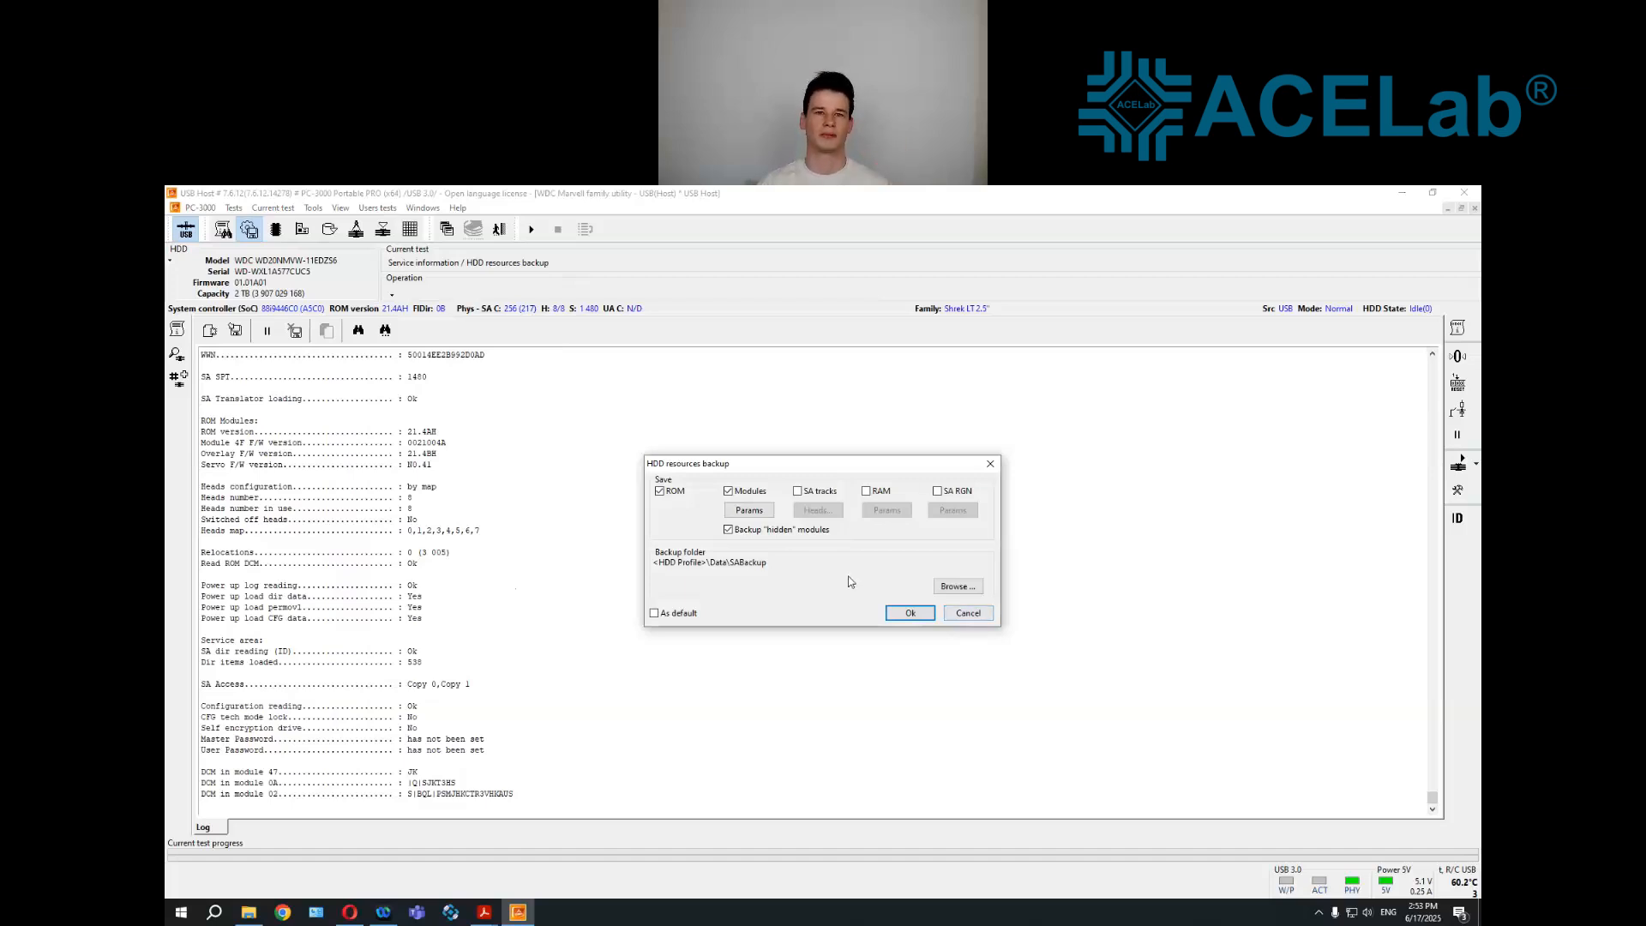
{"action": "left_click", "coordinate": [967, 613]}
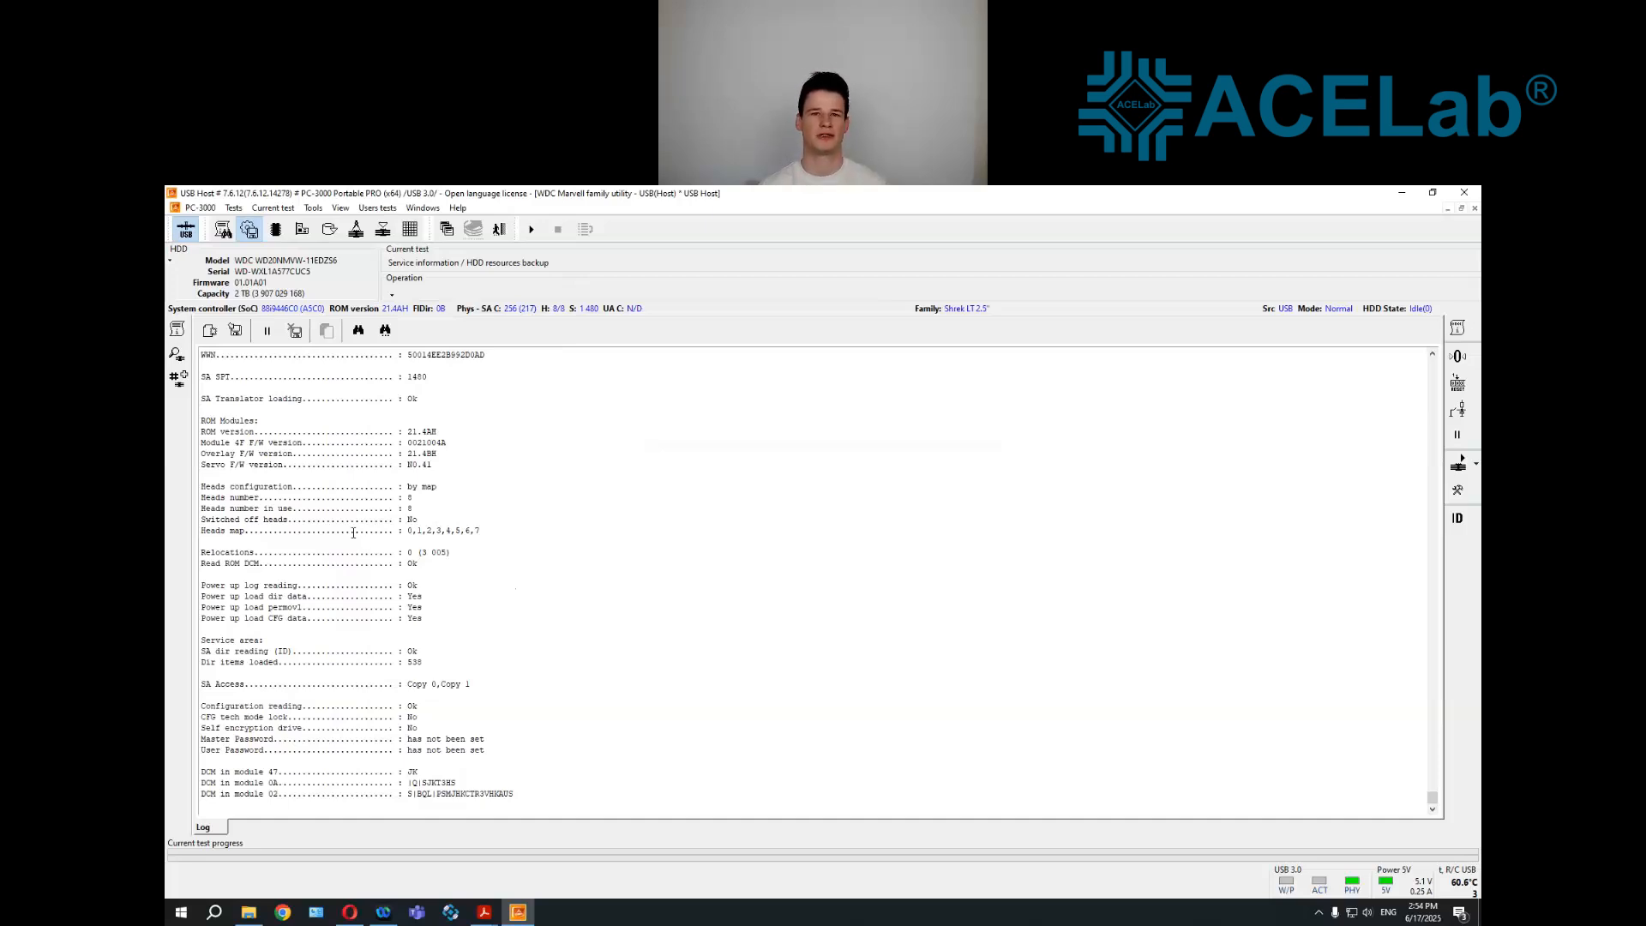
Run a service area heads test on heads 0 and 1 at cylinder -20, without a test time limit
{"action": "left_click", "coordinate": [330, 229]}
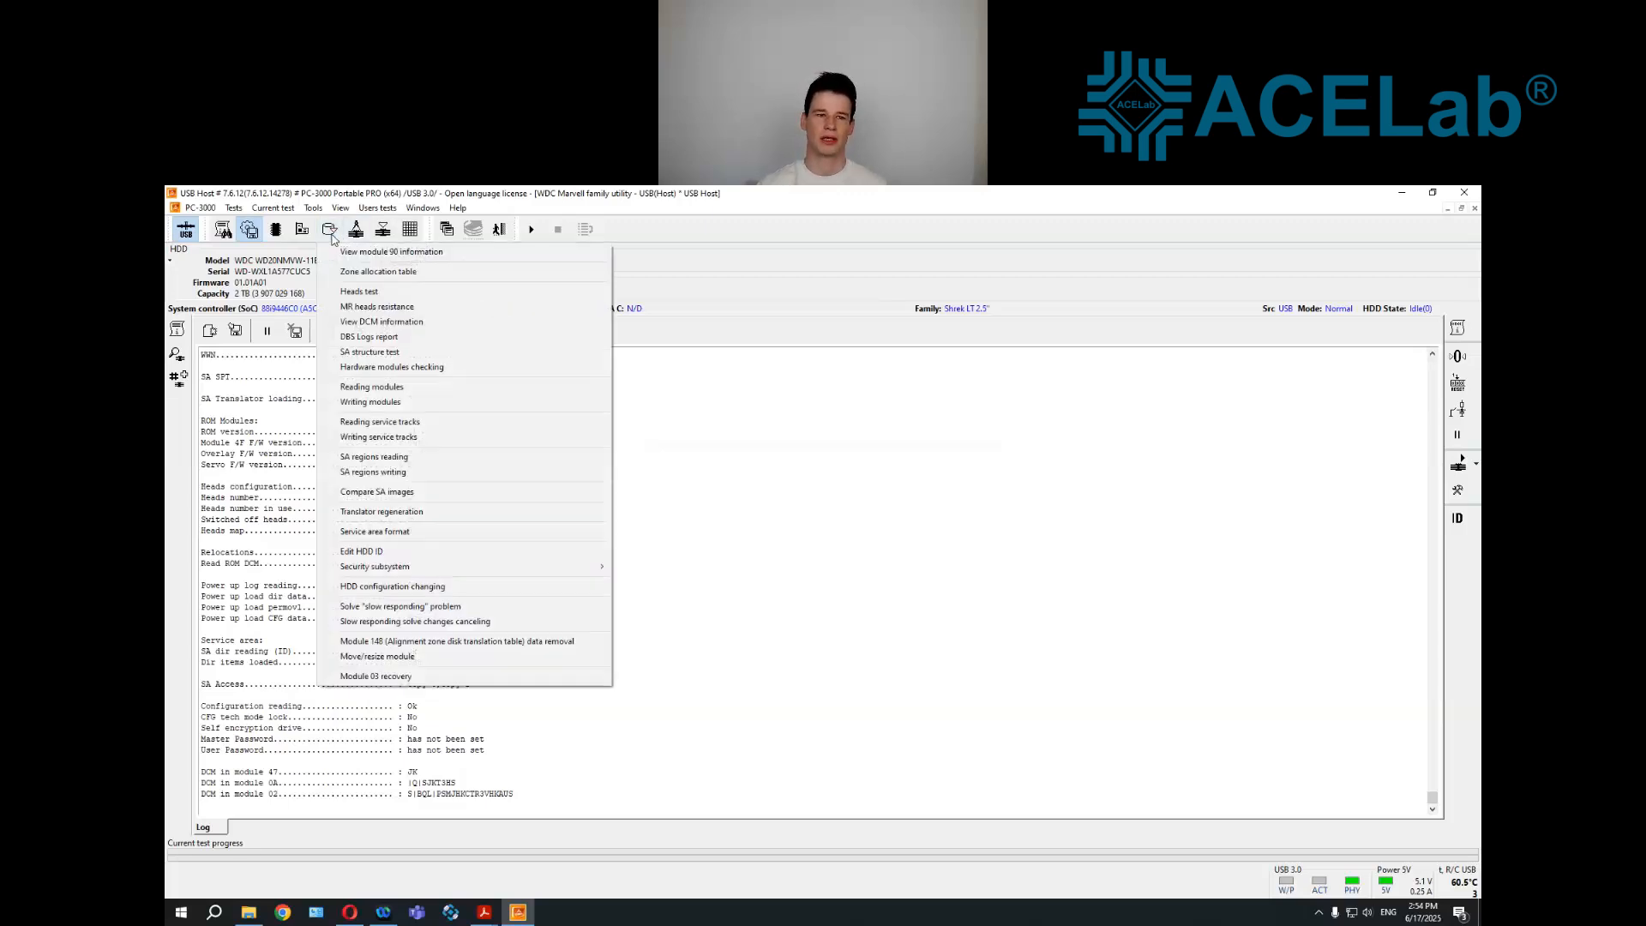
{"action": "left_click", "coordinate": [409, 298]}
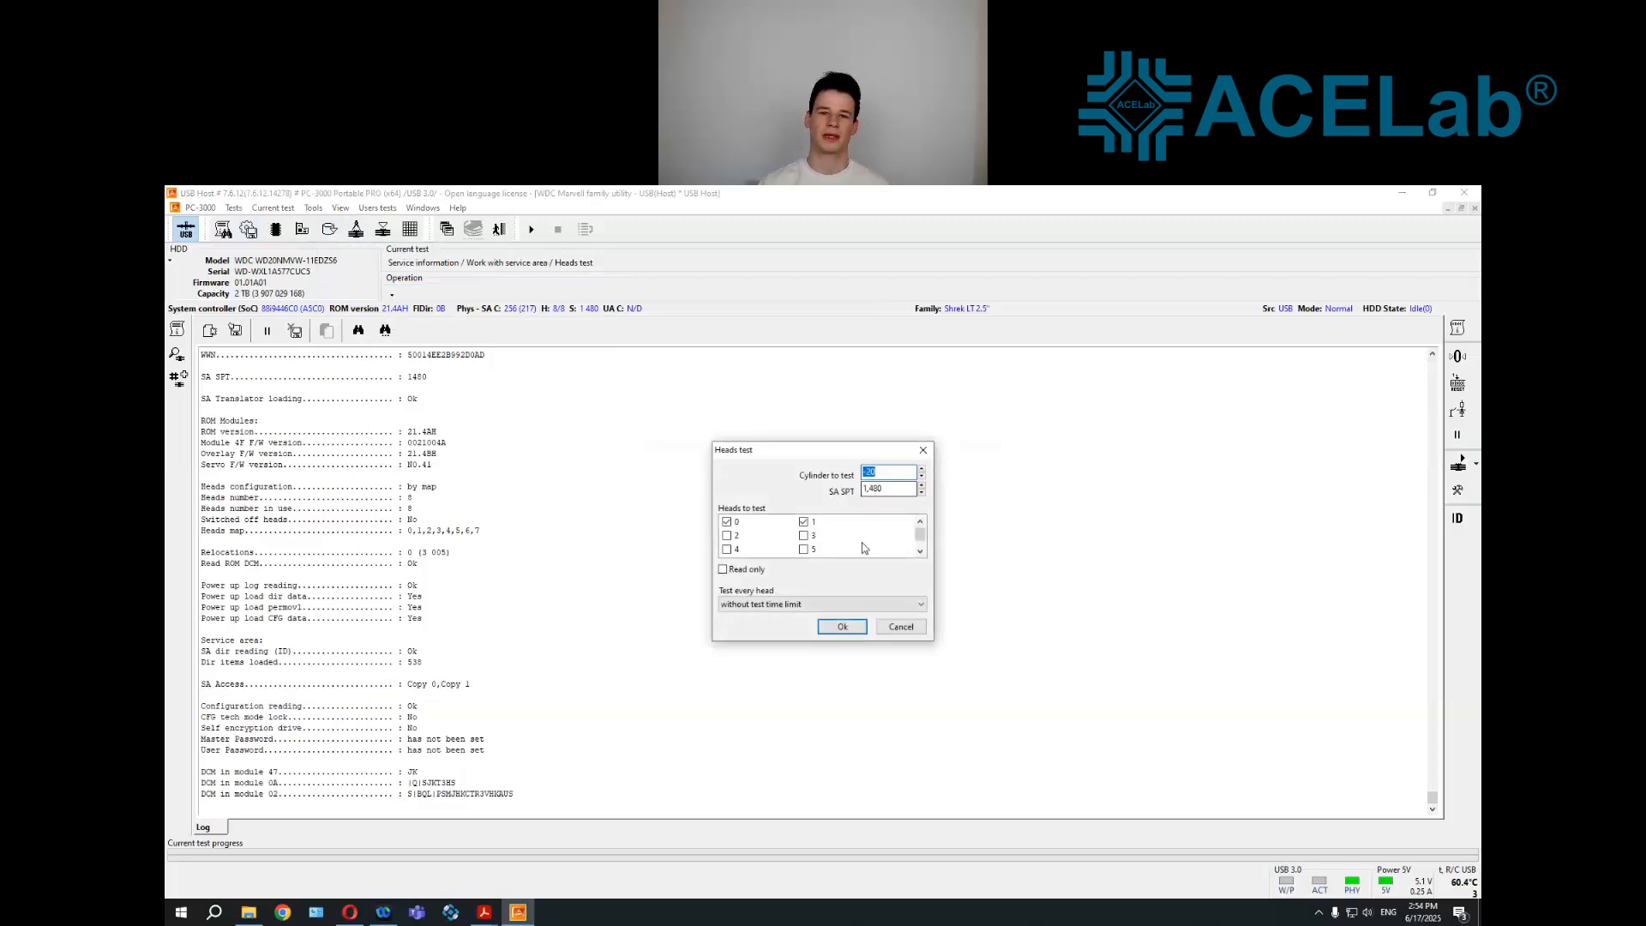
{"action": "left_click", "coordinate": [920, 552]}
{"action": "left_click_drag", "start_coordinate": [920, 541], "coordinate": [921, 531]}
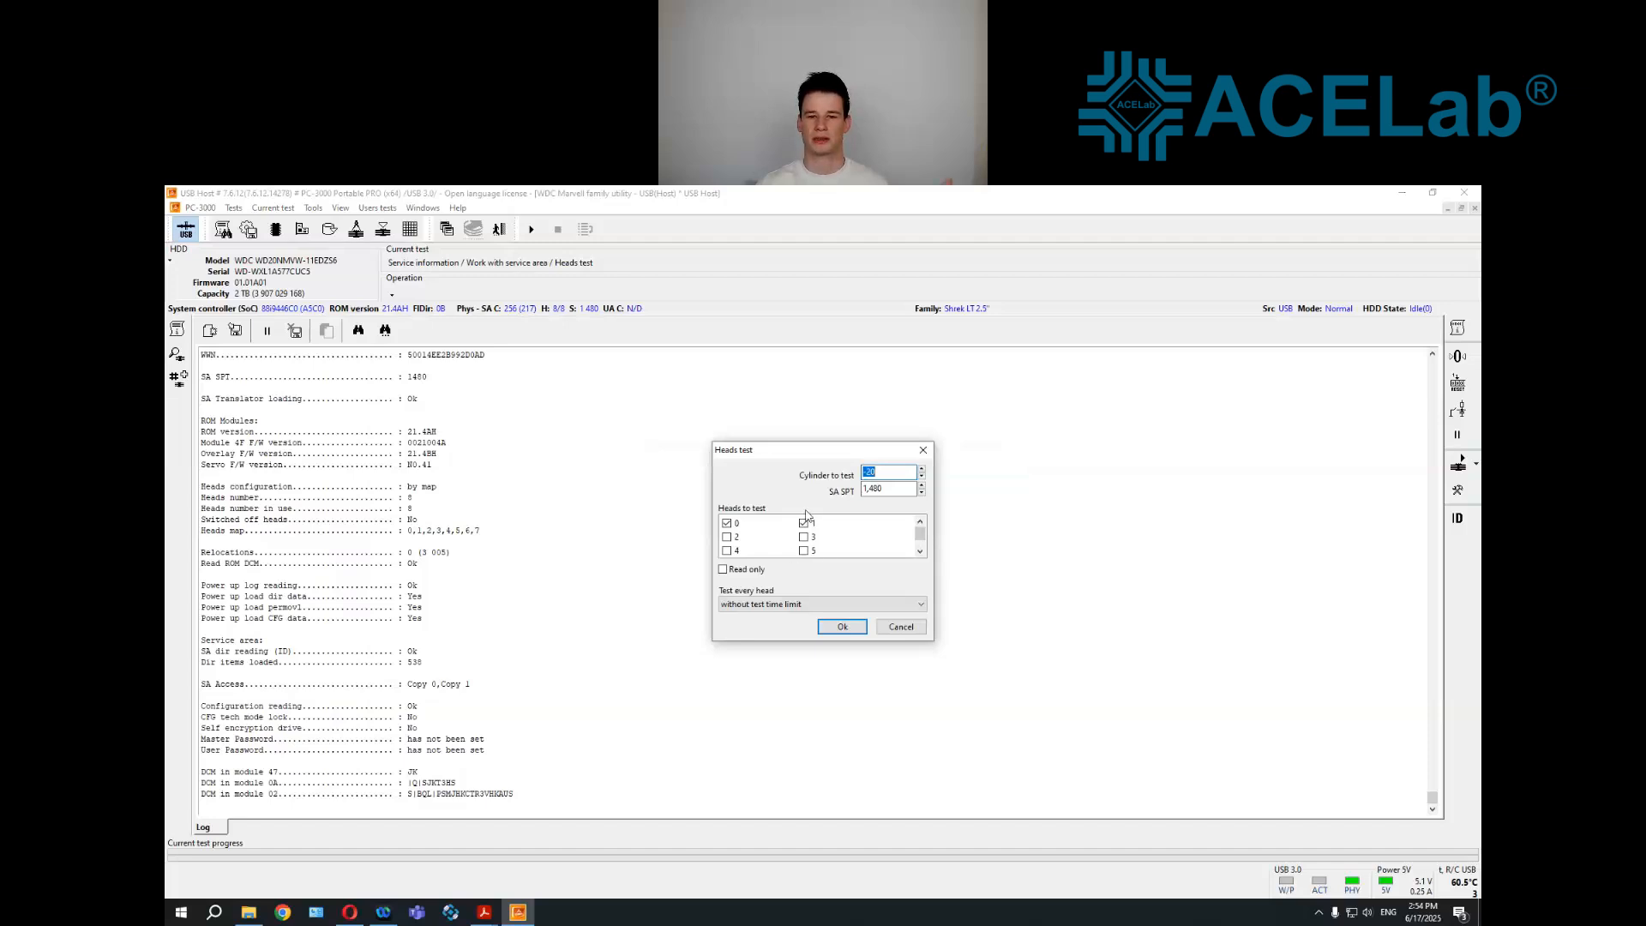
{"action": "left_click", "coordinate": [850, 623]}
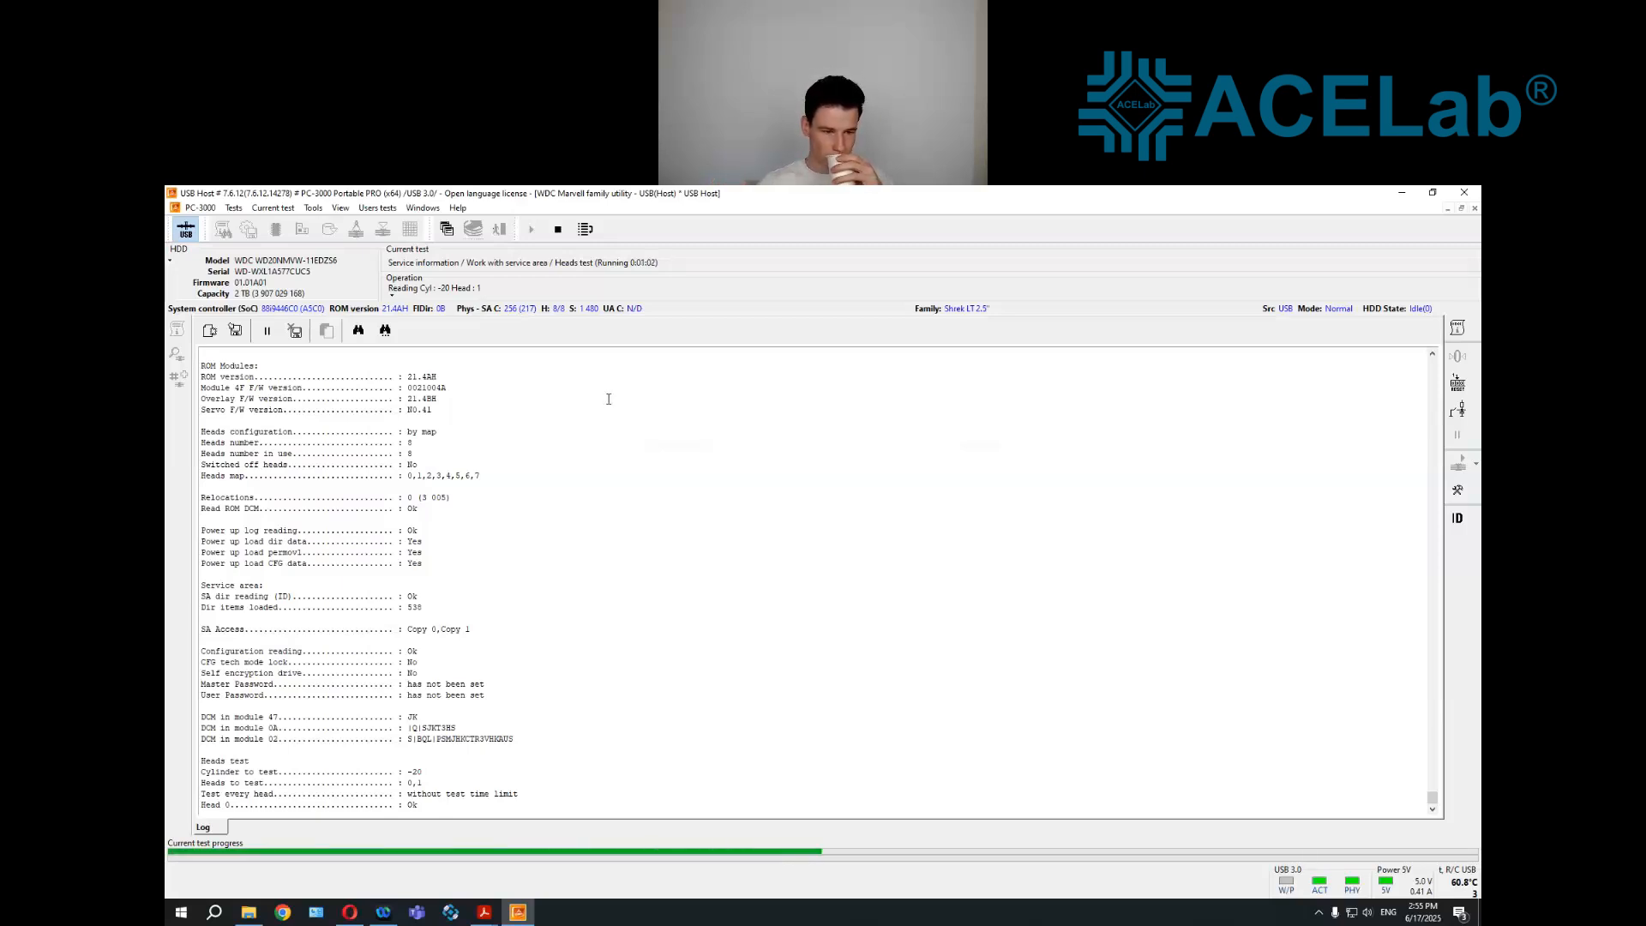
Check the heads test results for head 0 and head 1 in the log
{"action": "left_click_drag", "start_coordinate": [423, 805], "coordinate": [202, 806]}
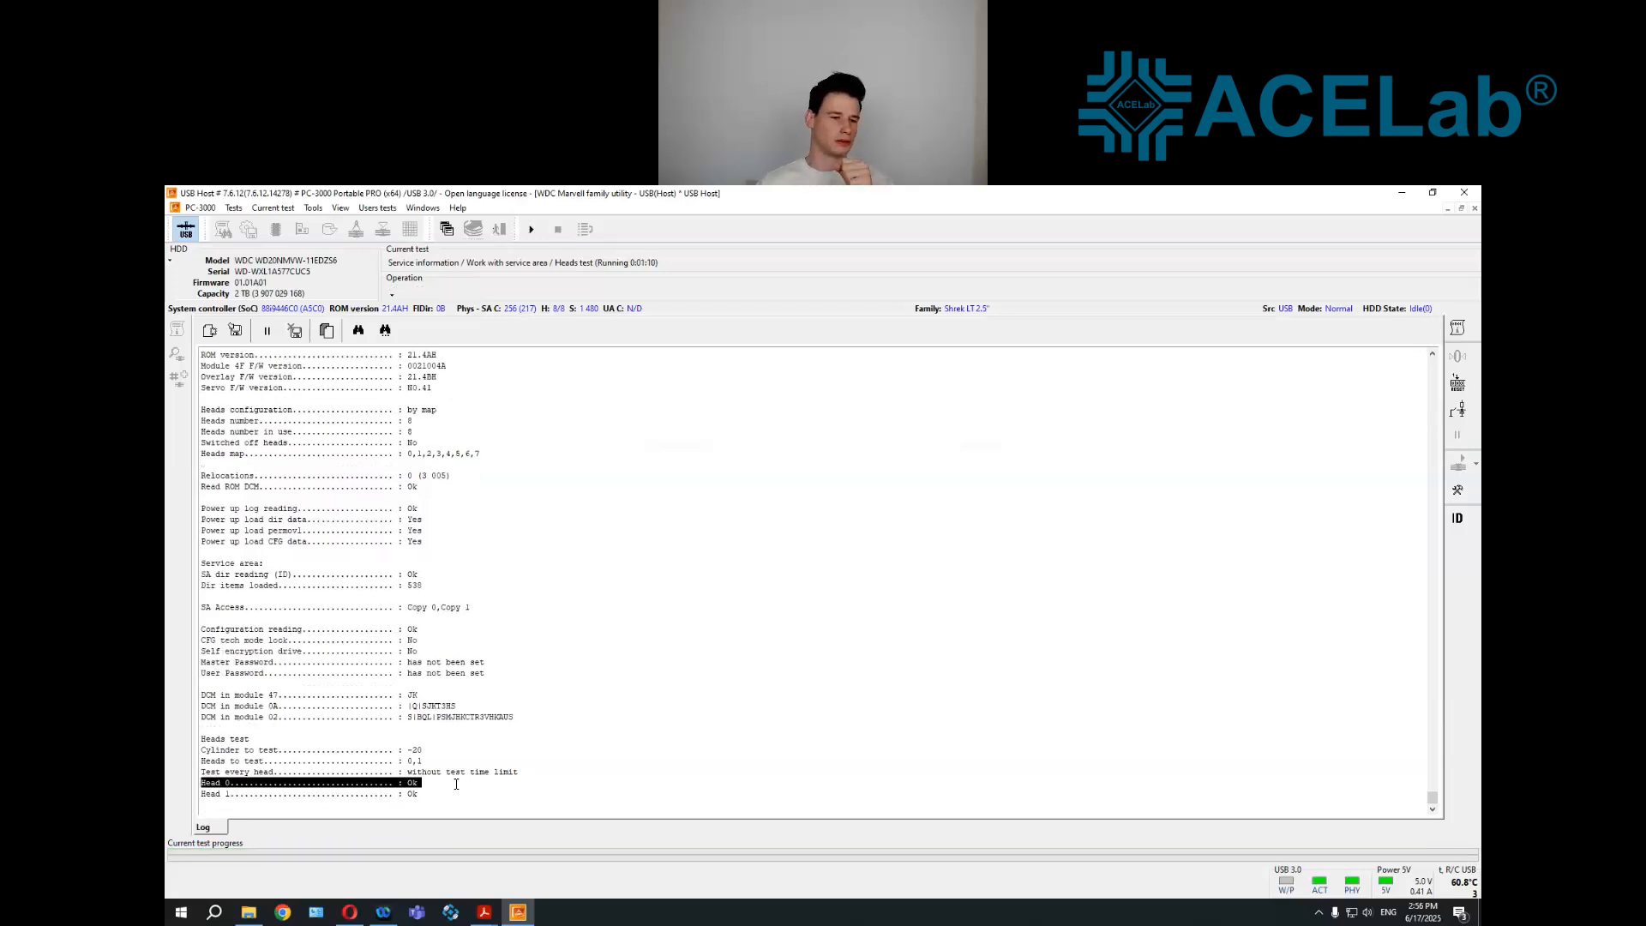
{"action": "left_click", "coordinate": [383, 797]}
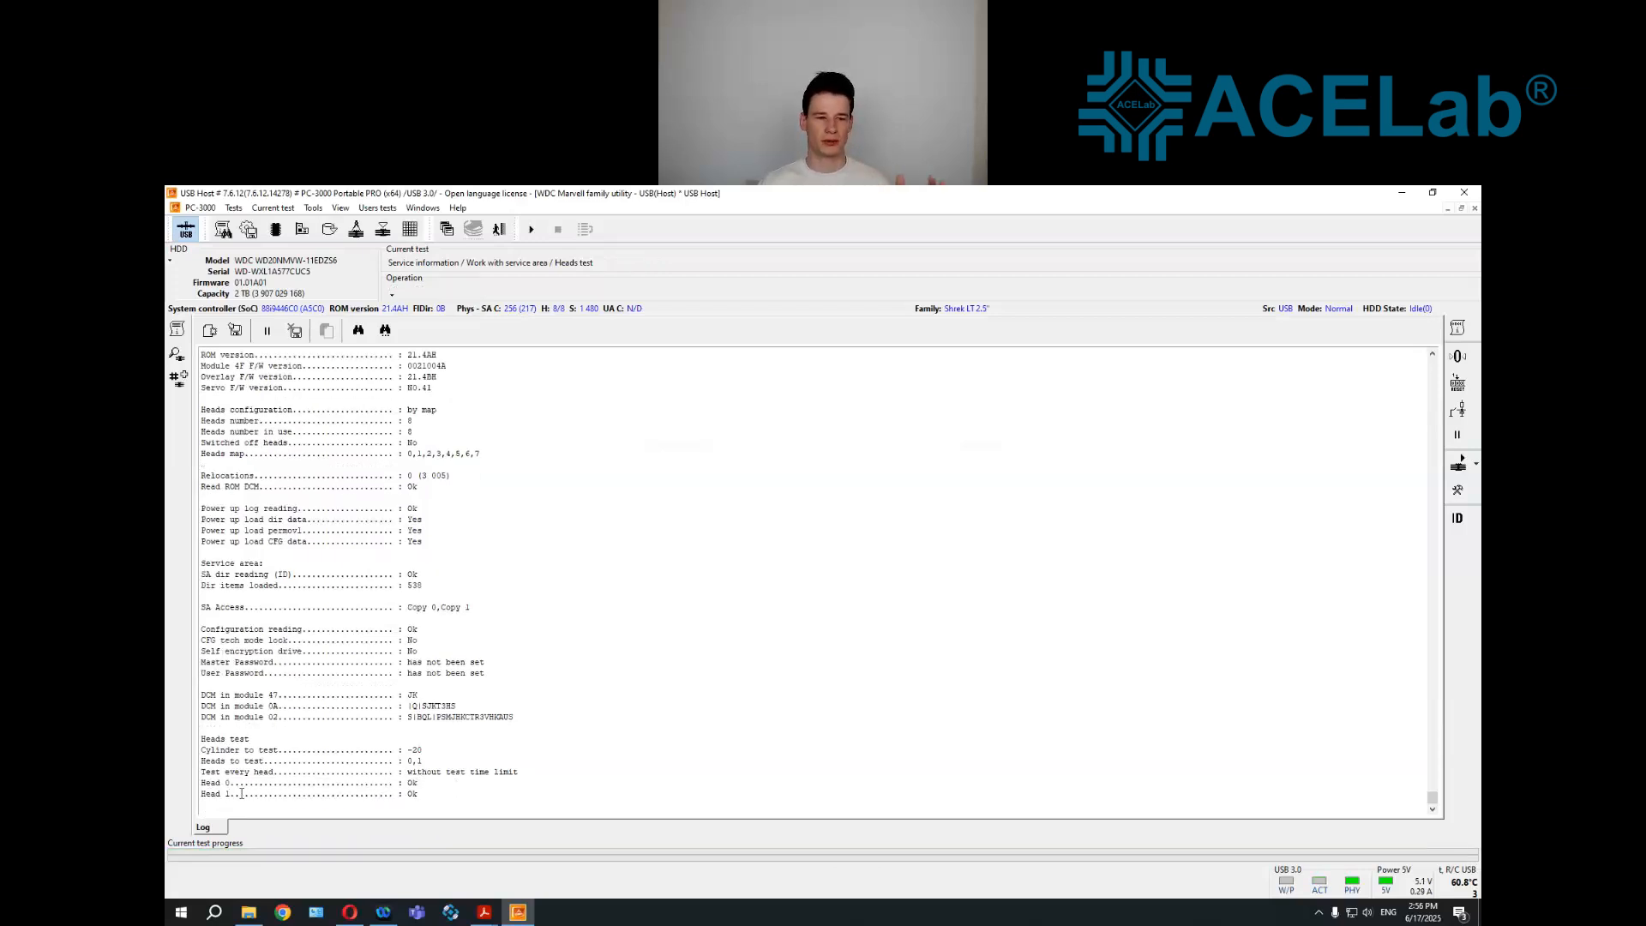
{"action": "left_click_drag", "start_coordinate": [427, 797], "coordinate": [199, 794]}
{"action": "left_click", "coordinate": [469, 787]}
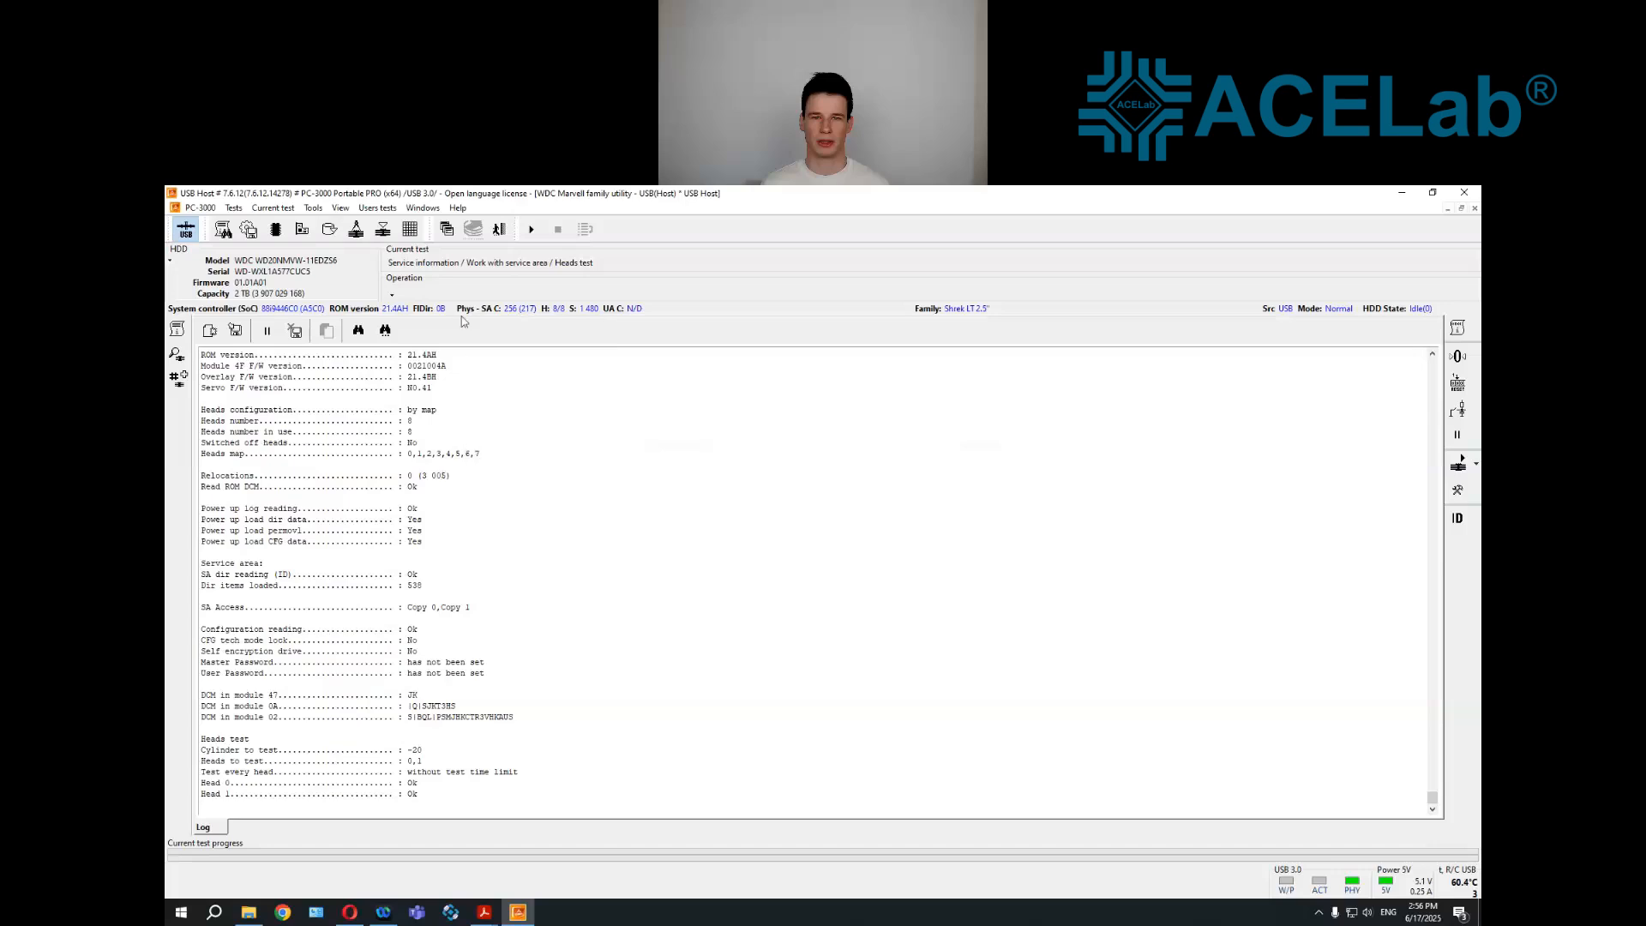
Open Data Extractor for the USB Host drive and begin creating a new task
{"action": "left_click", "coordinate": [447, 229]}
{"action": "left_click", "coordinate": [460, 272]}
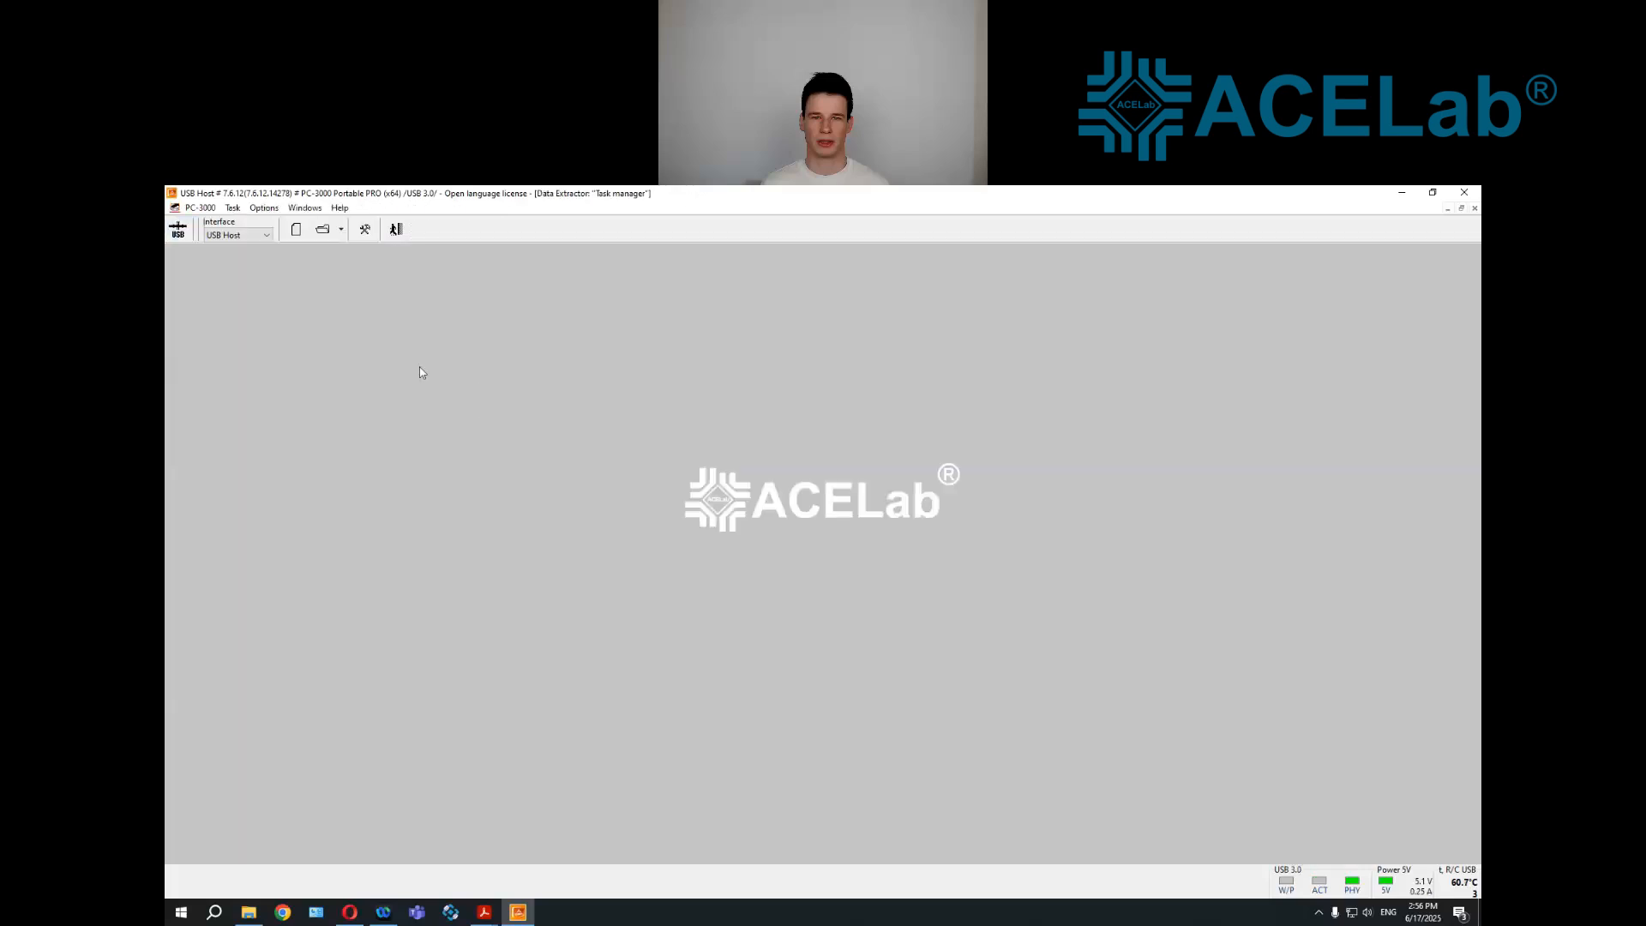
{"action": "left_click", "coordinate": [295, 229]}
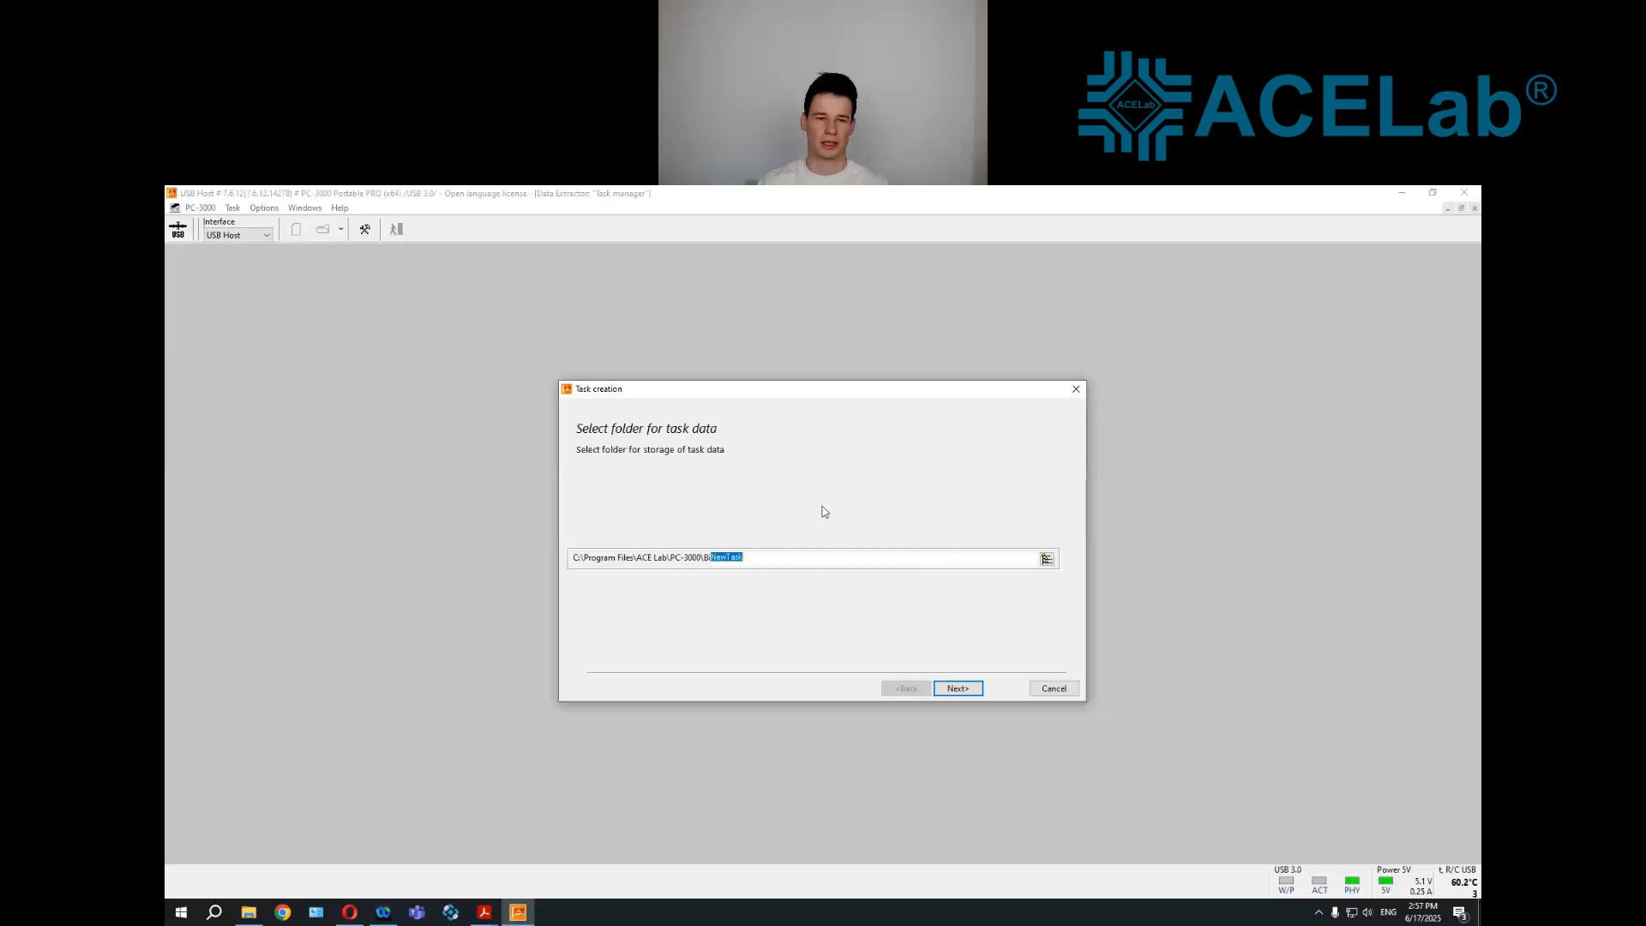
Create a folder named USB_HDD in the root of the L: drive and use it for the task data
{"action": "left_click", "coordinate": [784, 443]}
{"action": "left_click", "coordinate": [779, 474]}
{"action": "left_click", "coordinate": [809, 443]}
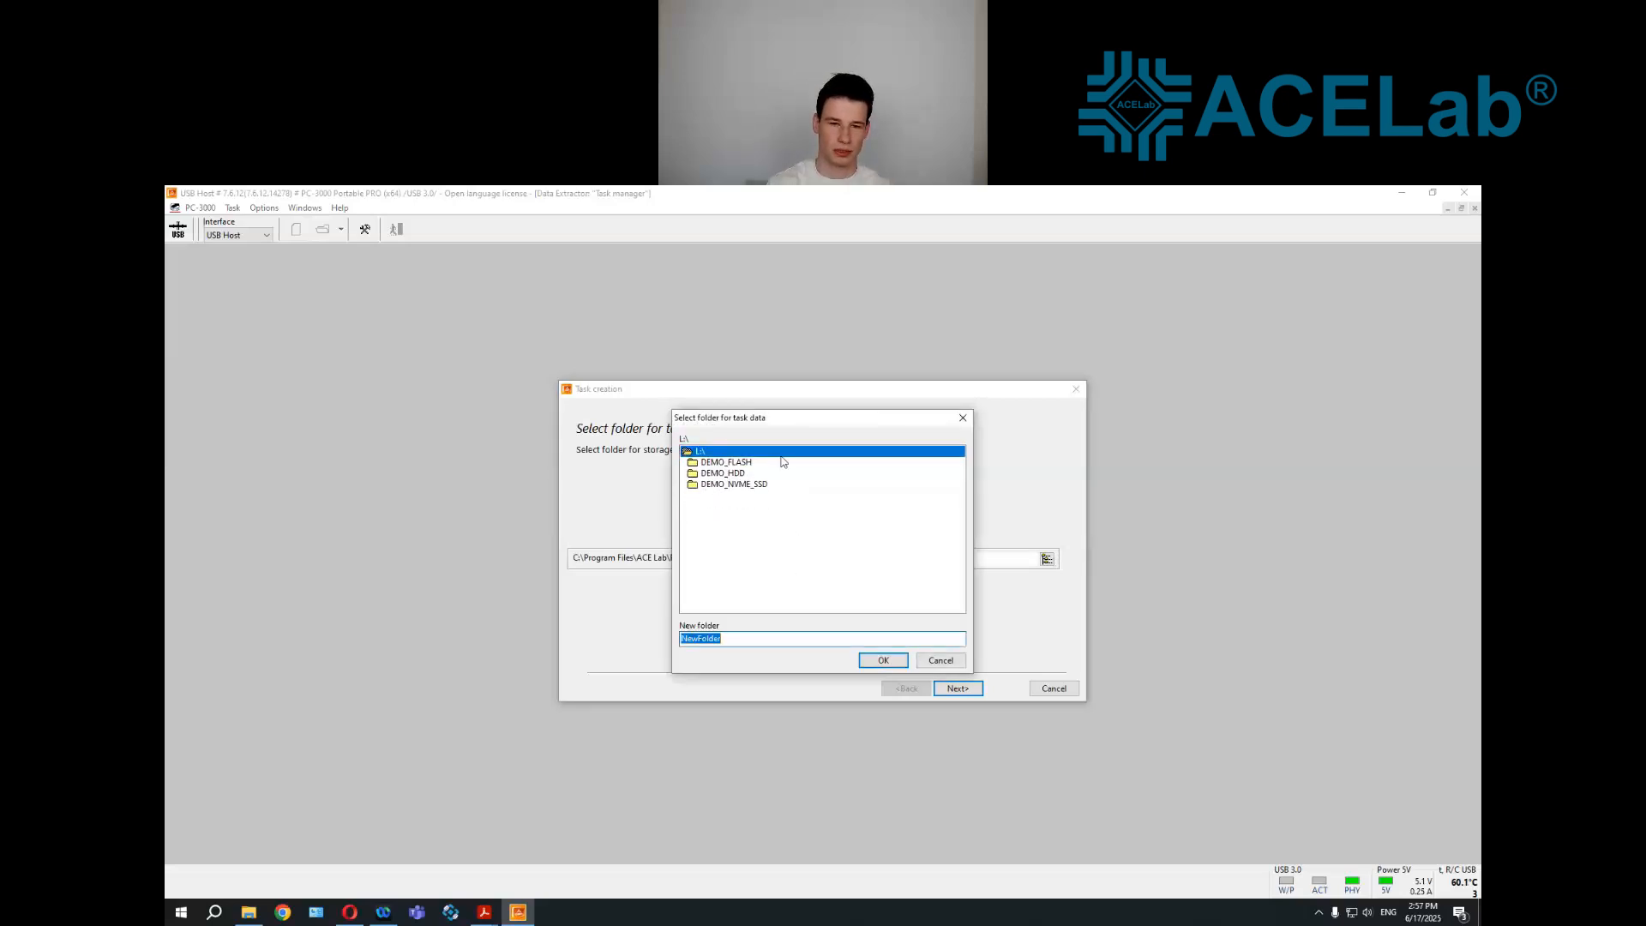
{"action": "type", "text": "USB _HD"}
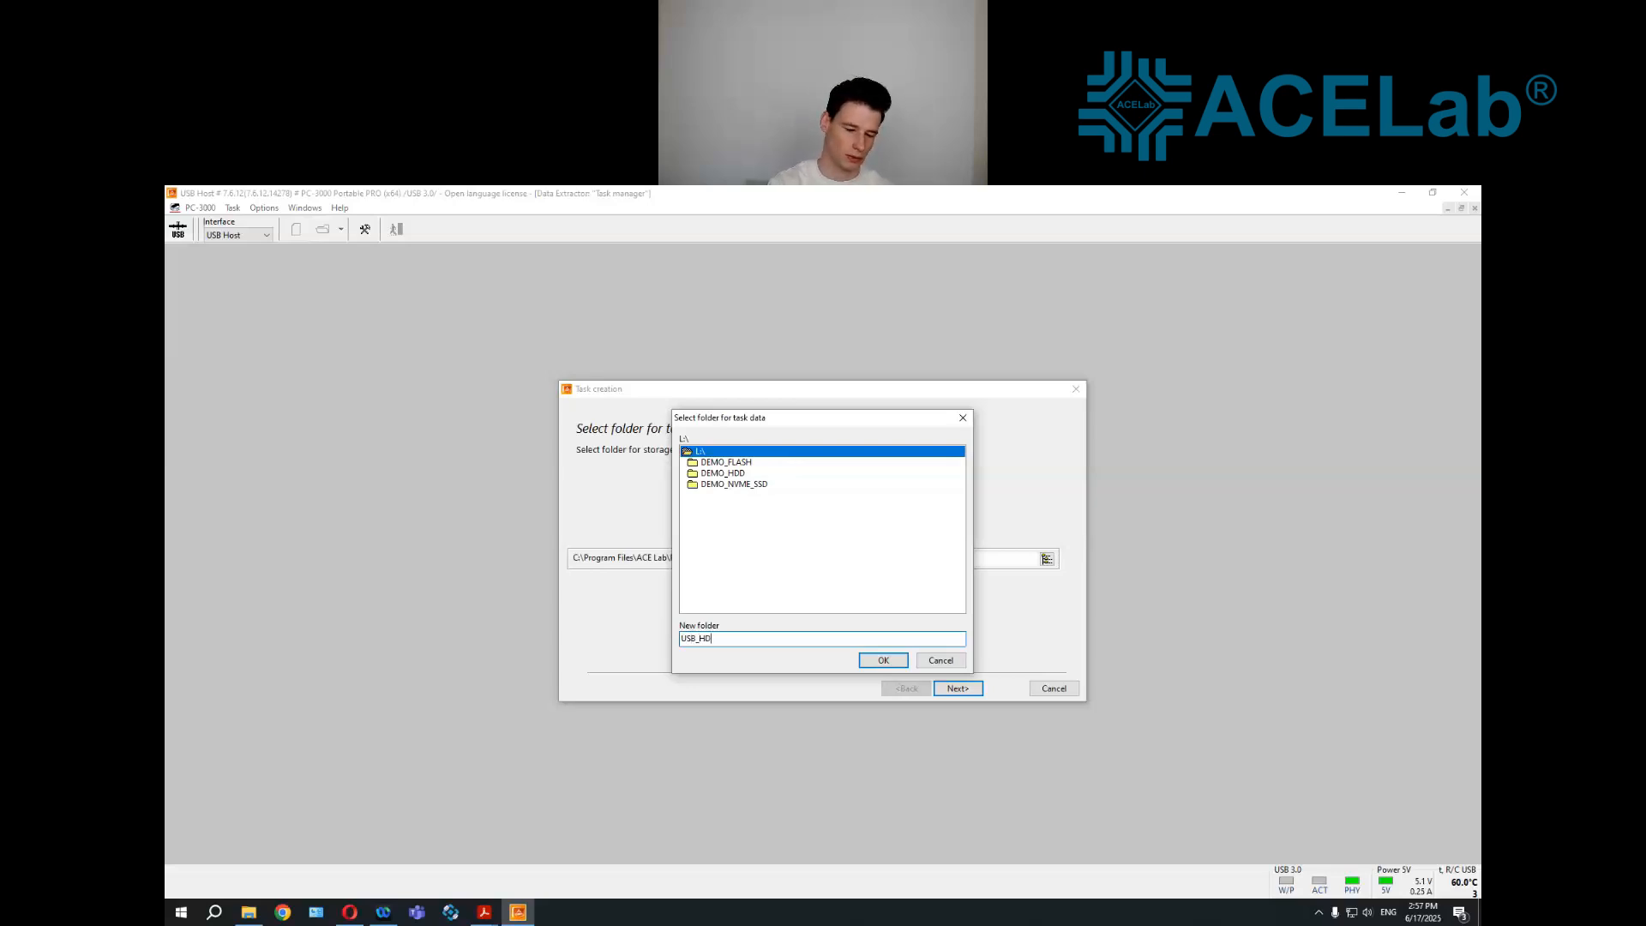
{"action": "type", "text": "D"}
{"action": "key", "text": "Return"}
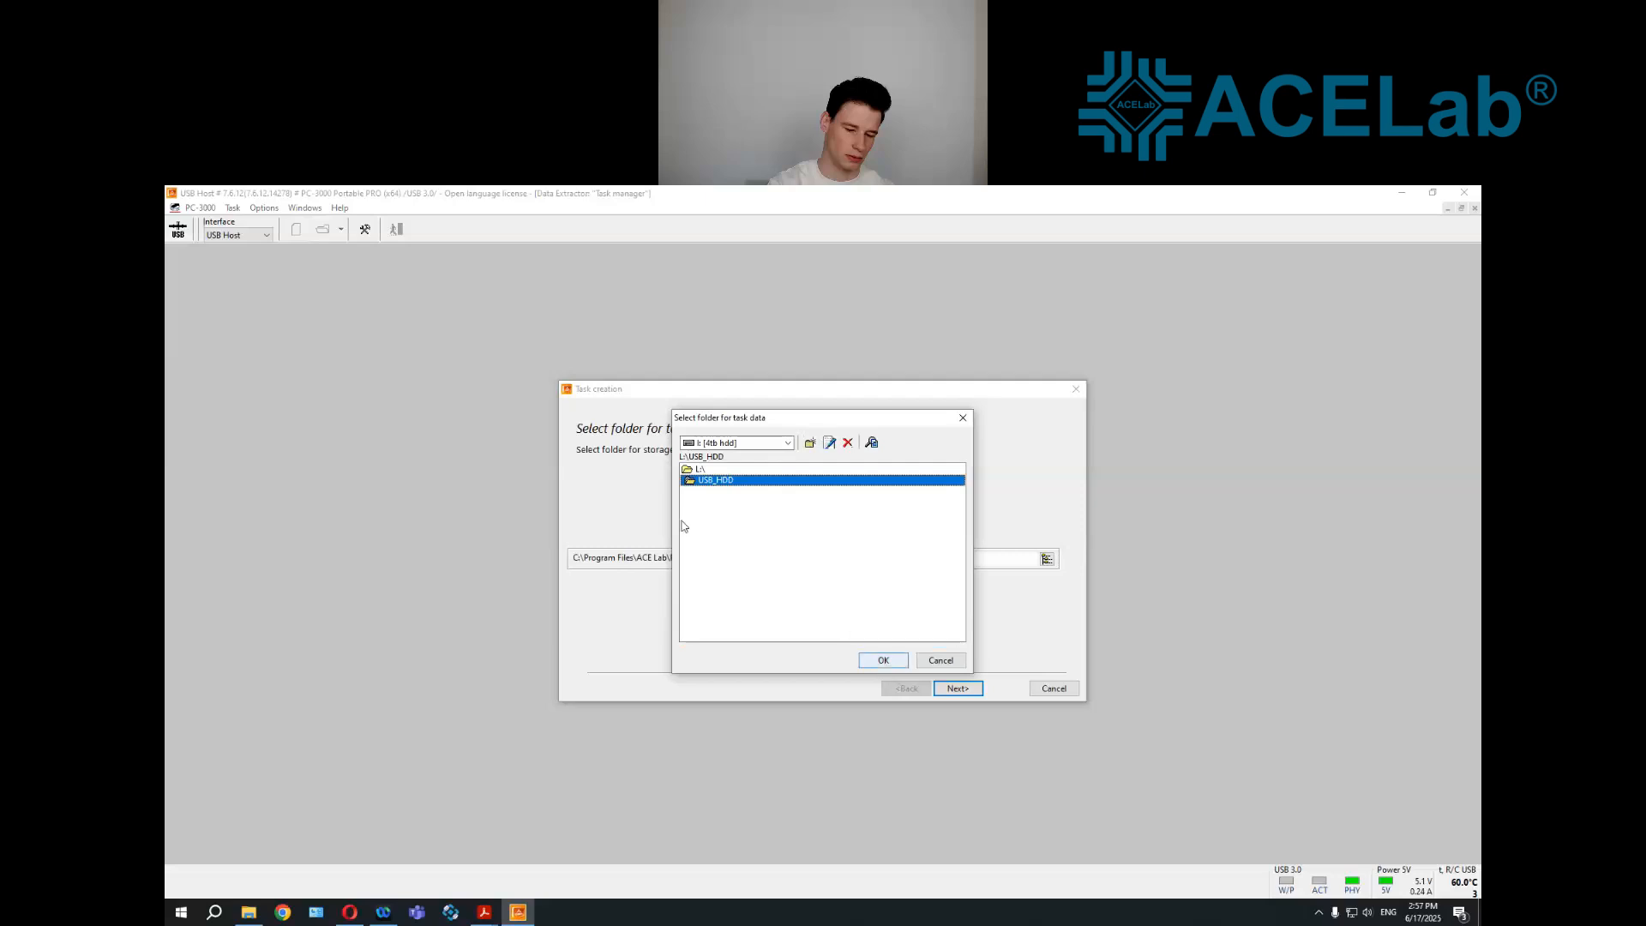
{"action": "left_click", "coordinate": [885, 660]}
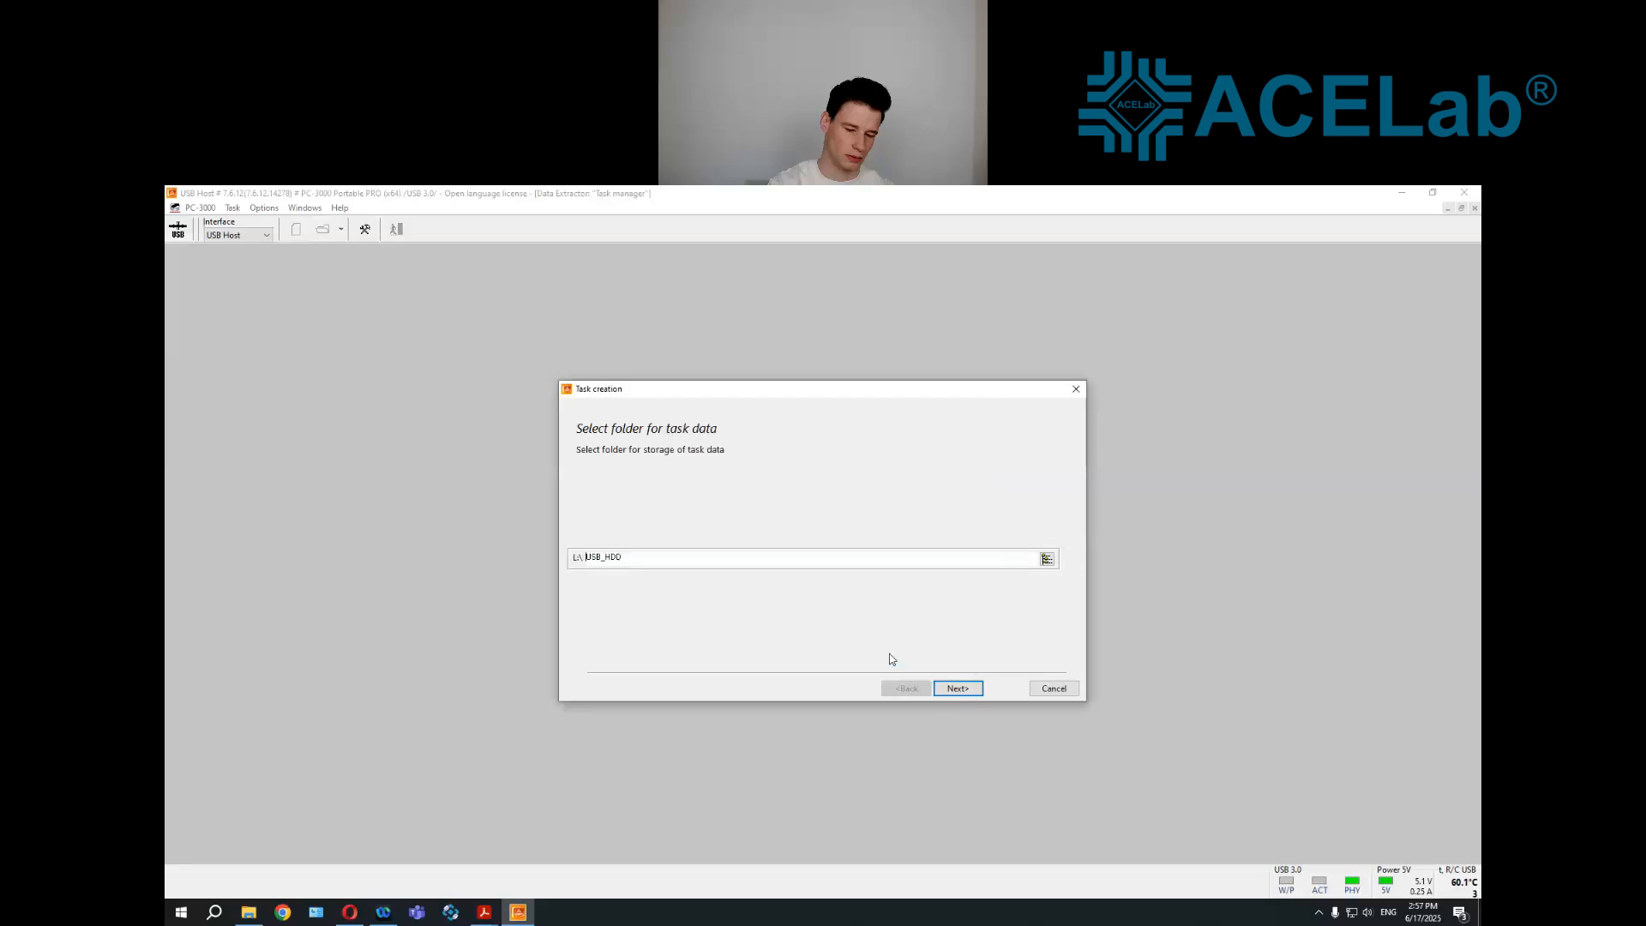
{"action": "left_click", "coordinate": [958, 688]}
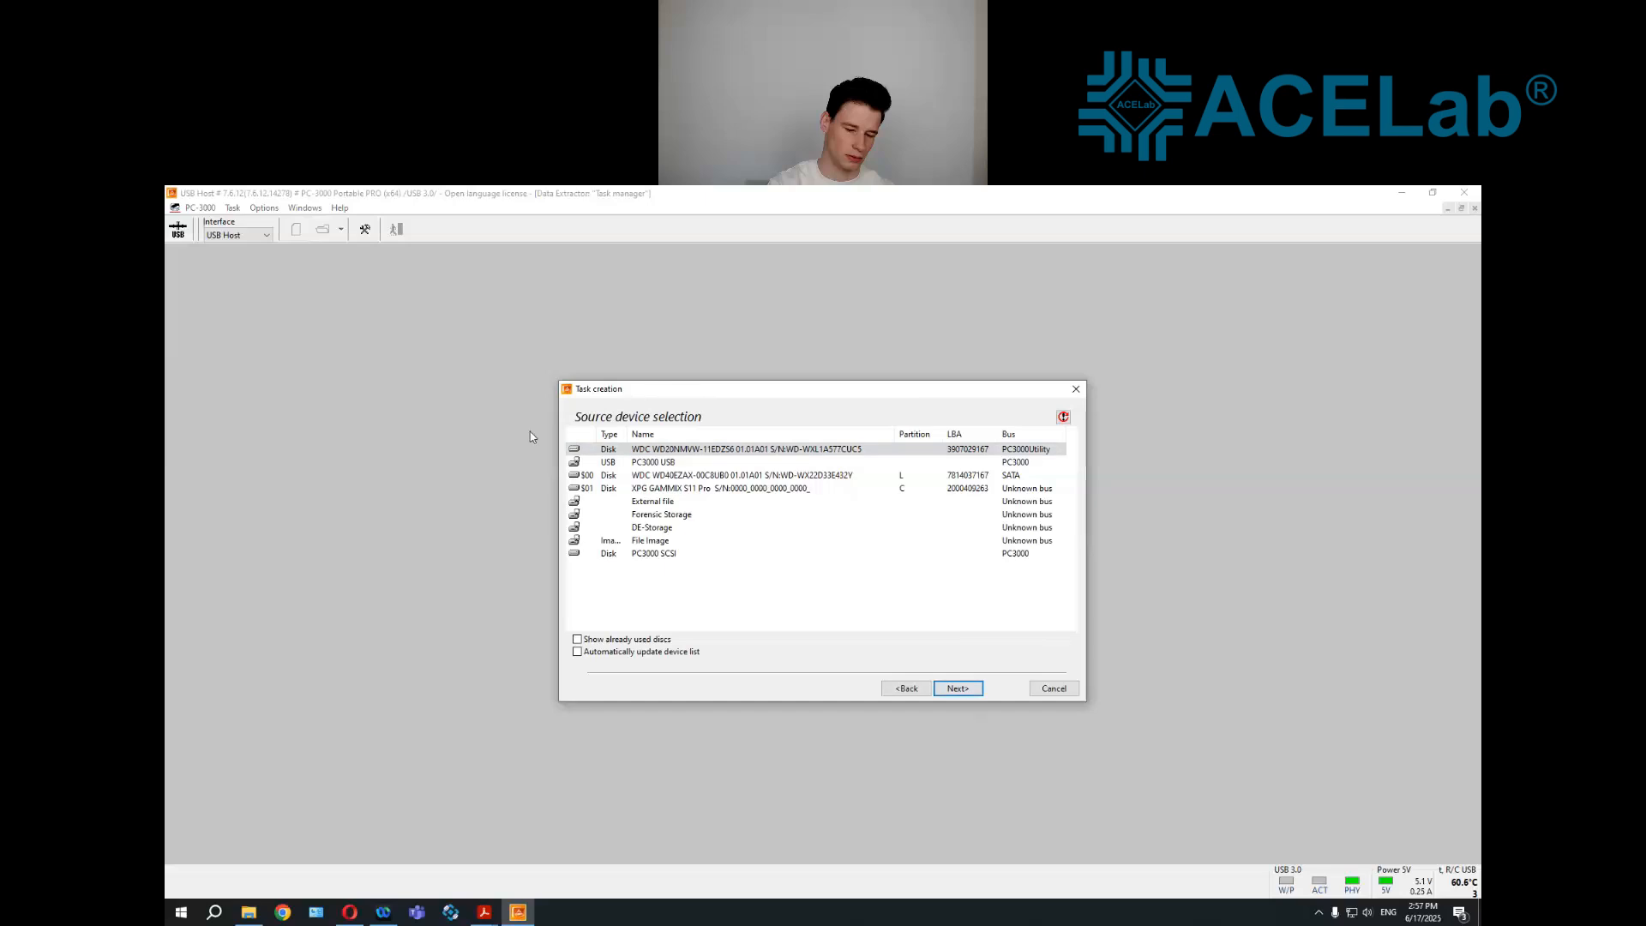
Create the task with PC3000 USB as source, a data copy with List of ranges map, and File Image as destination
{"action": "left_click", "coordinate": [643, 468]}
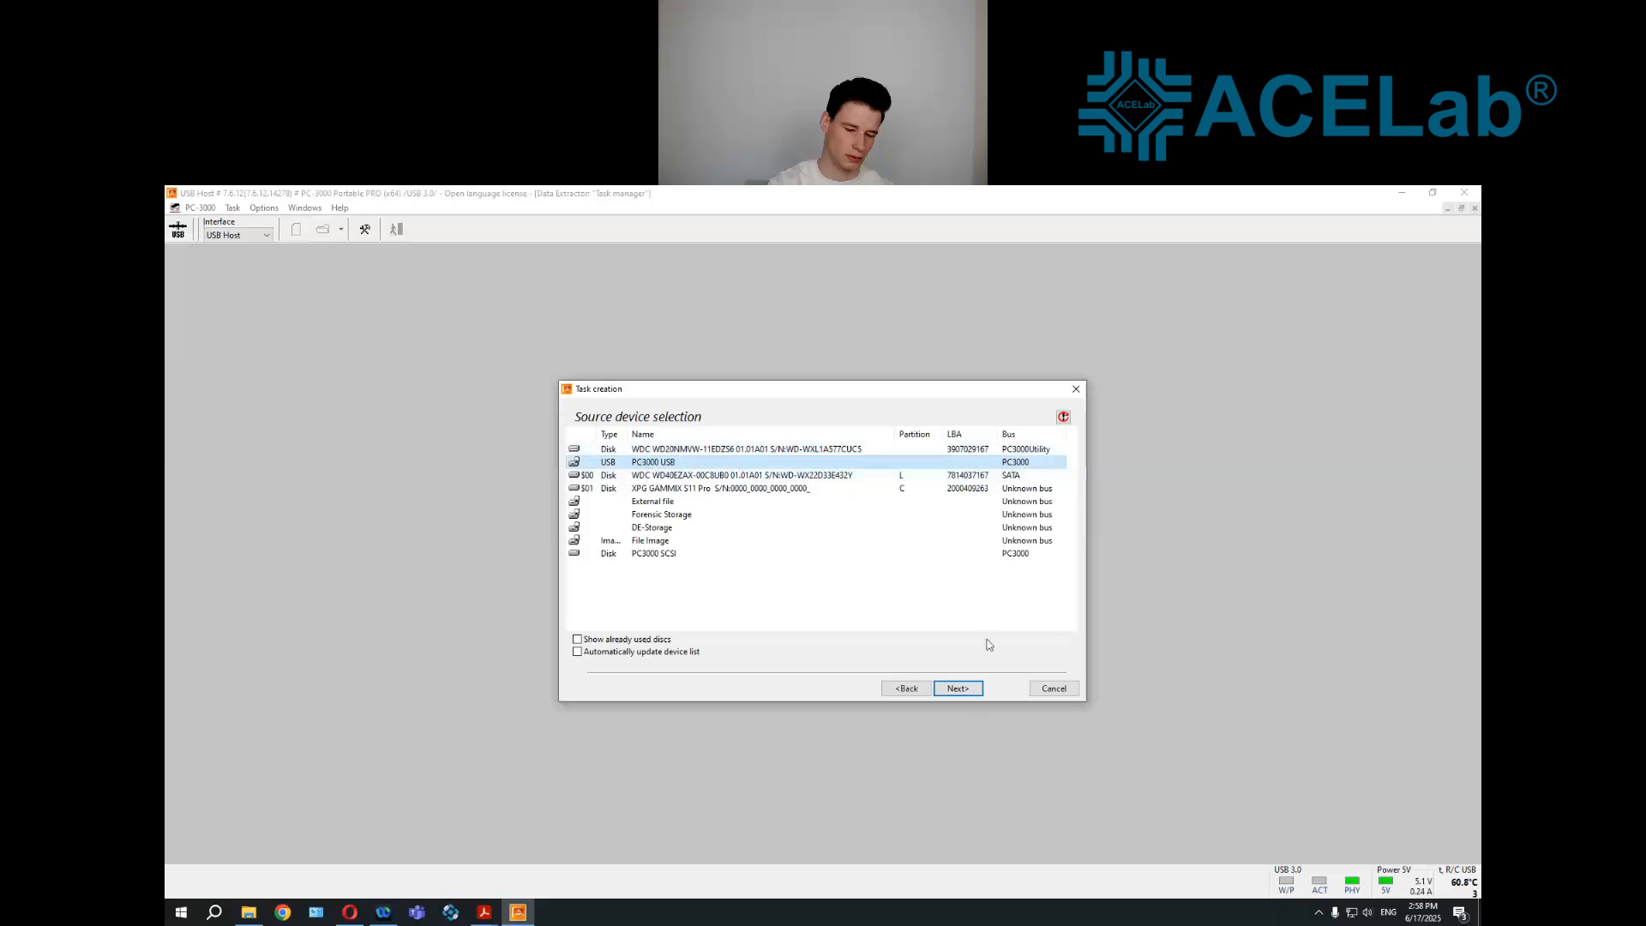
{"action": "left_click", "coordinate": [967, 688]}
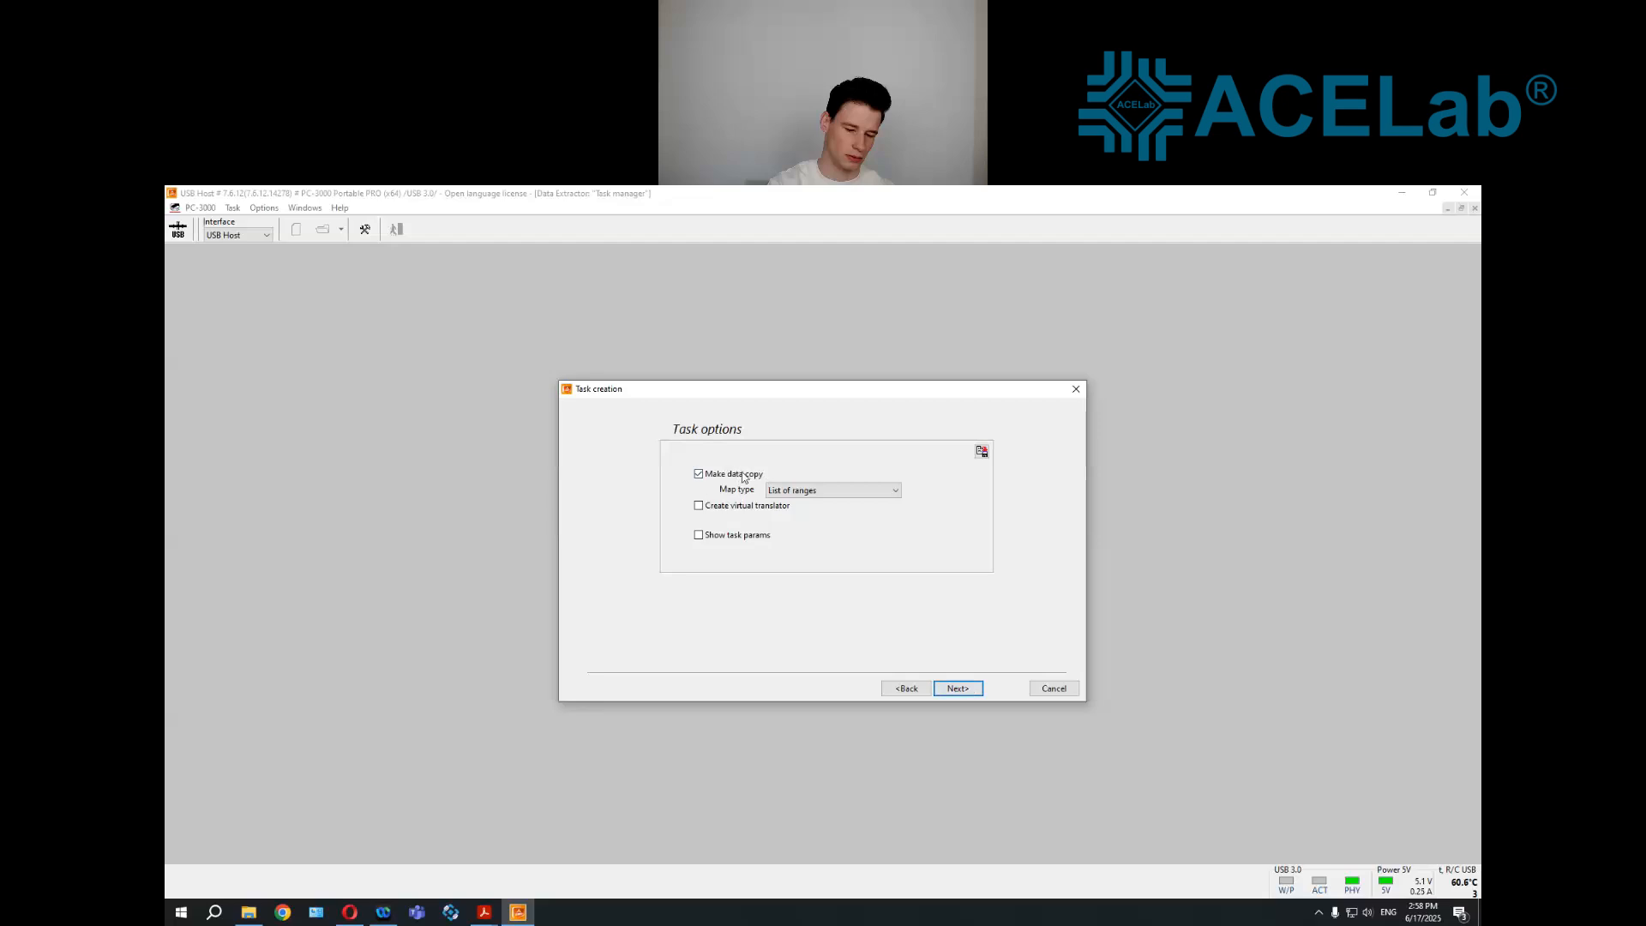
{"action": "left_click", "coordinate": [952, 683]}
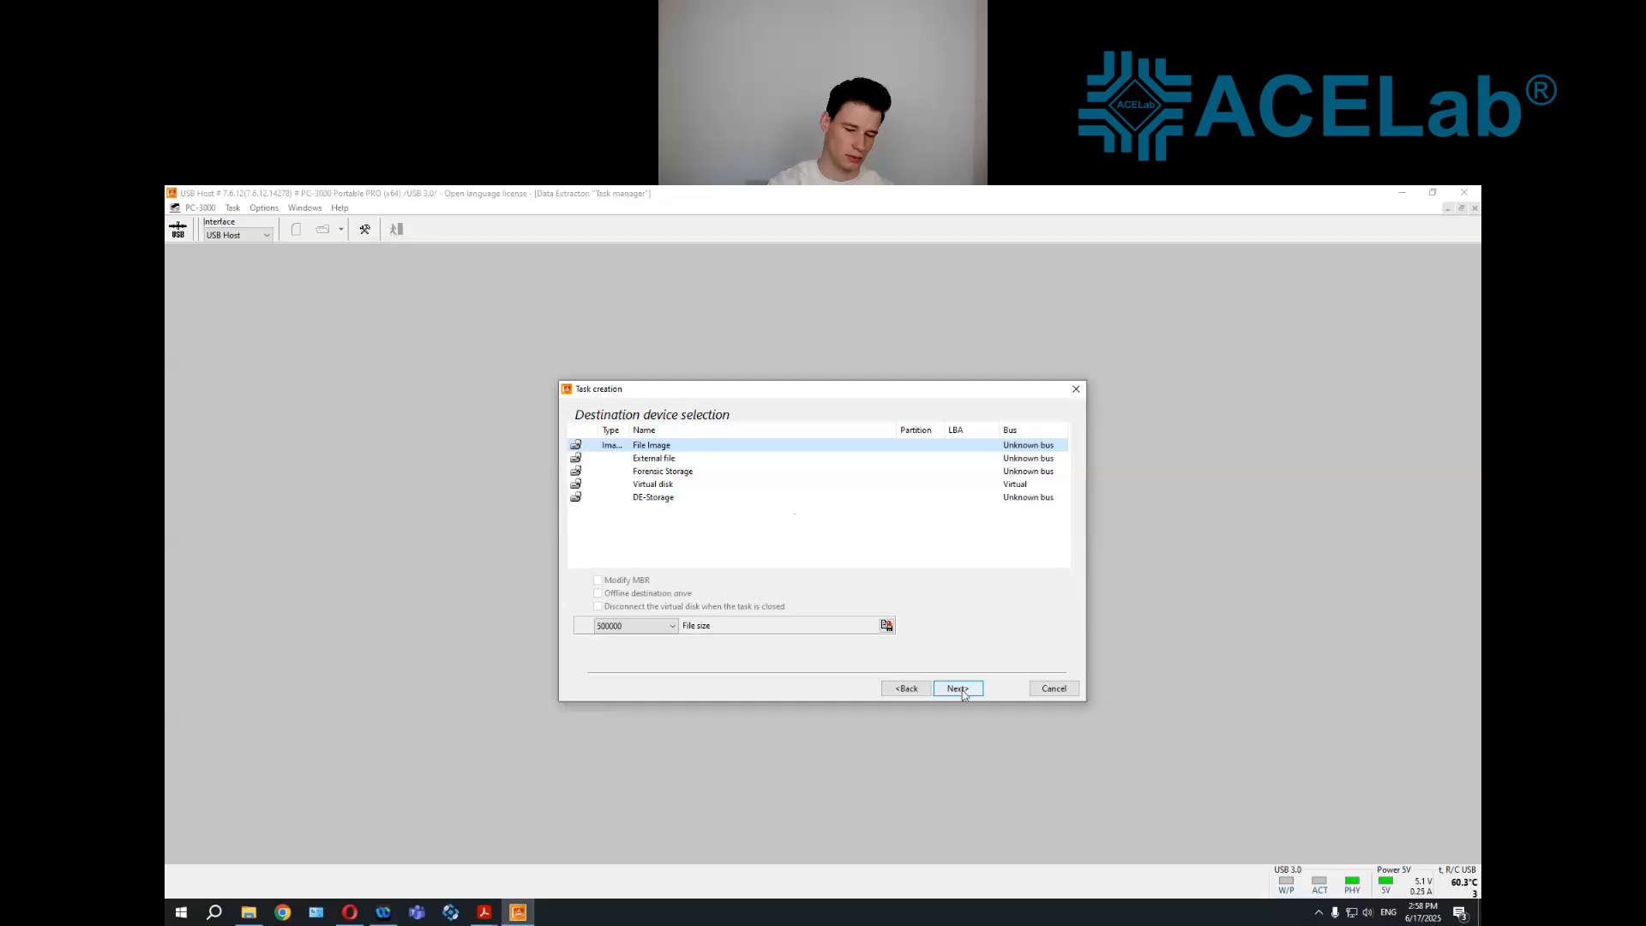
{"action": "left_click", "coordinate": [958, 689]}
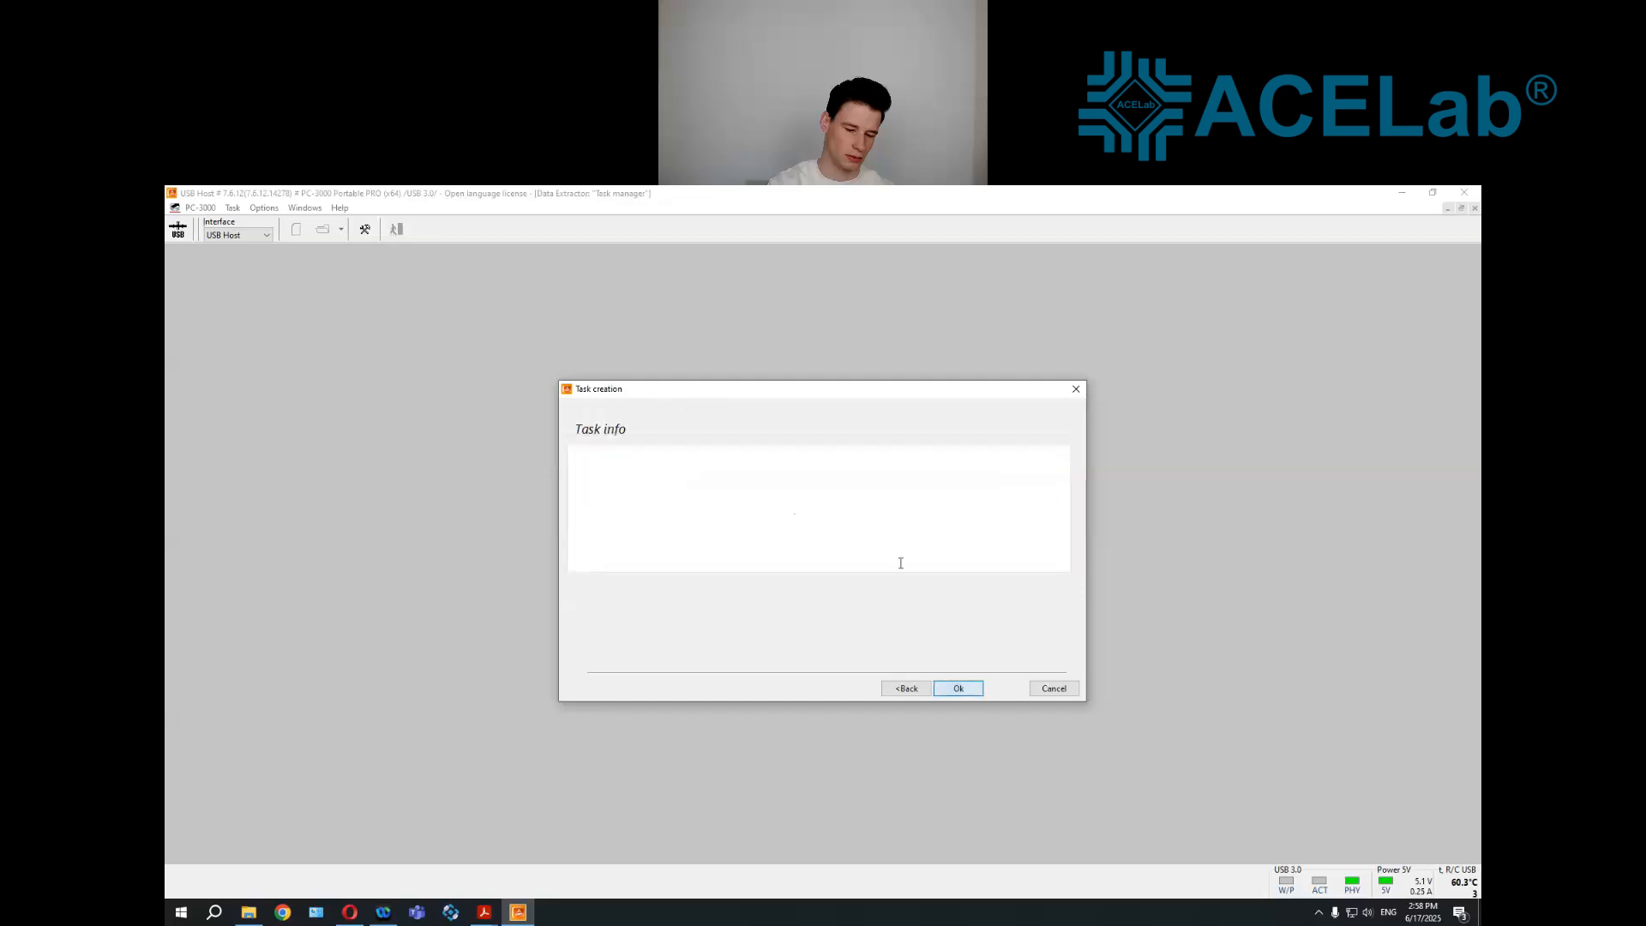
{"action": "left_click", "coordinate": [959, 689]}
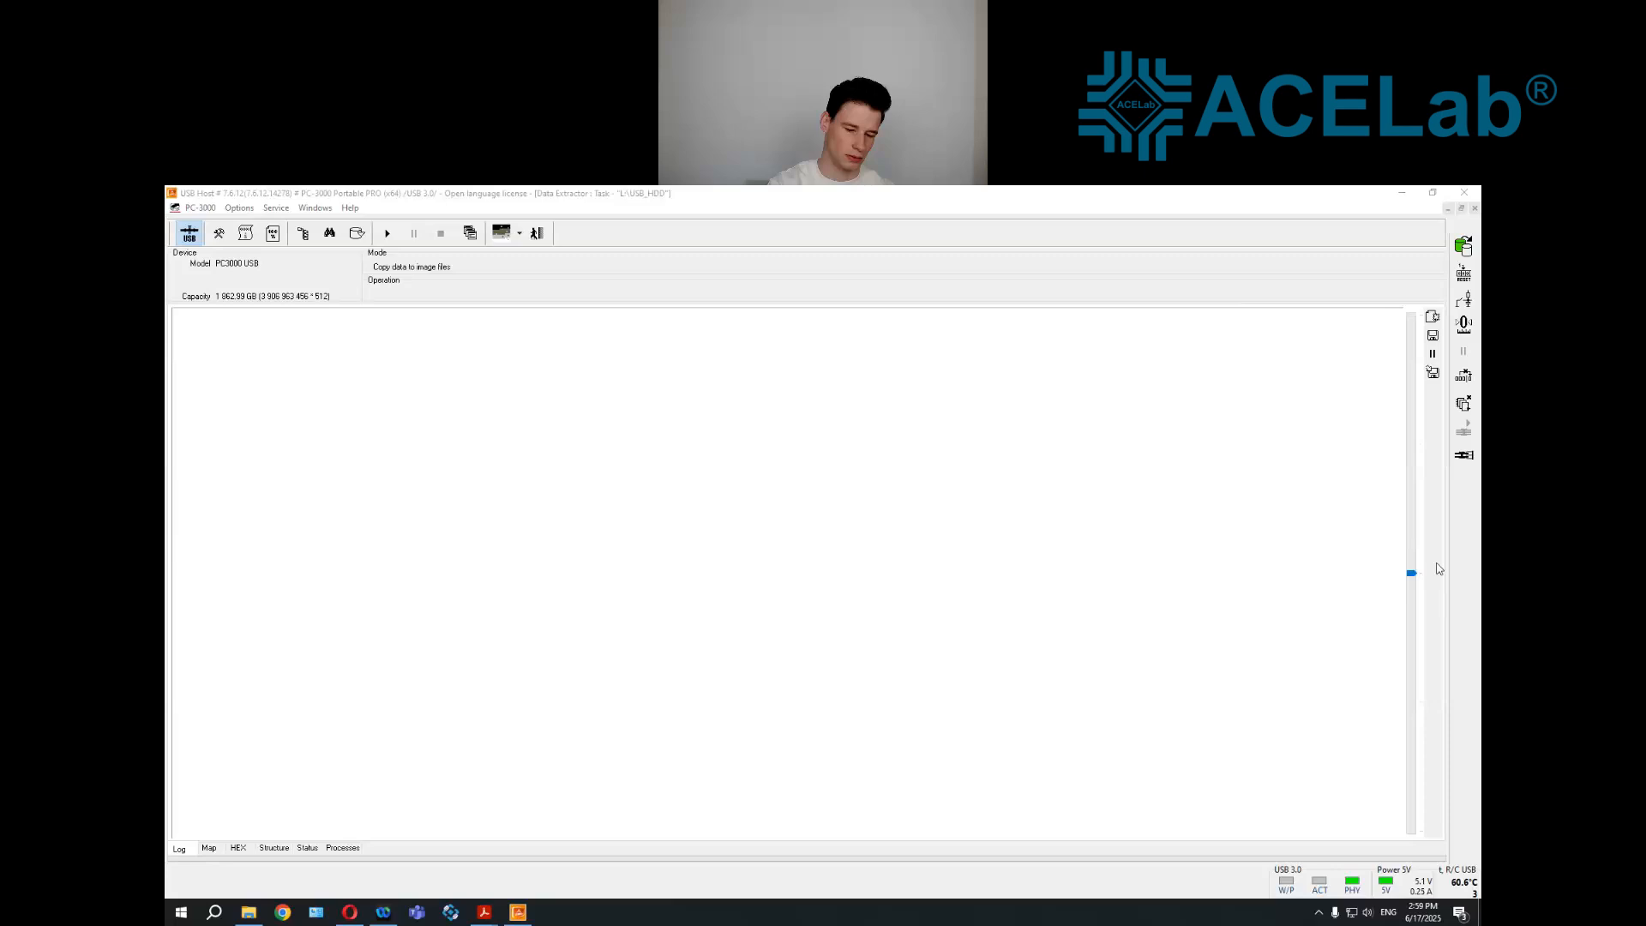
Build the heads map over the drive's full LBA range
{"action": "left_click", "coordinate": [1464, 455]}
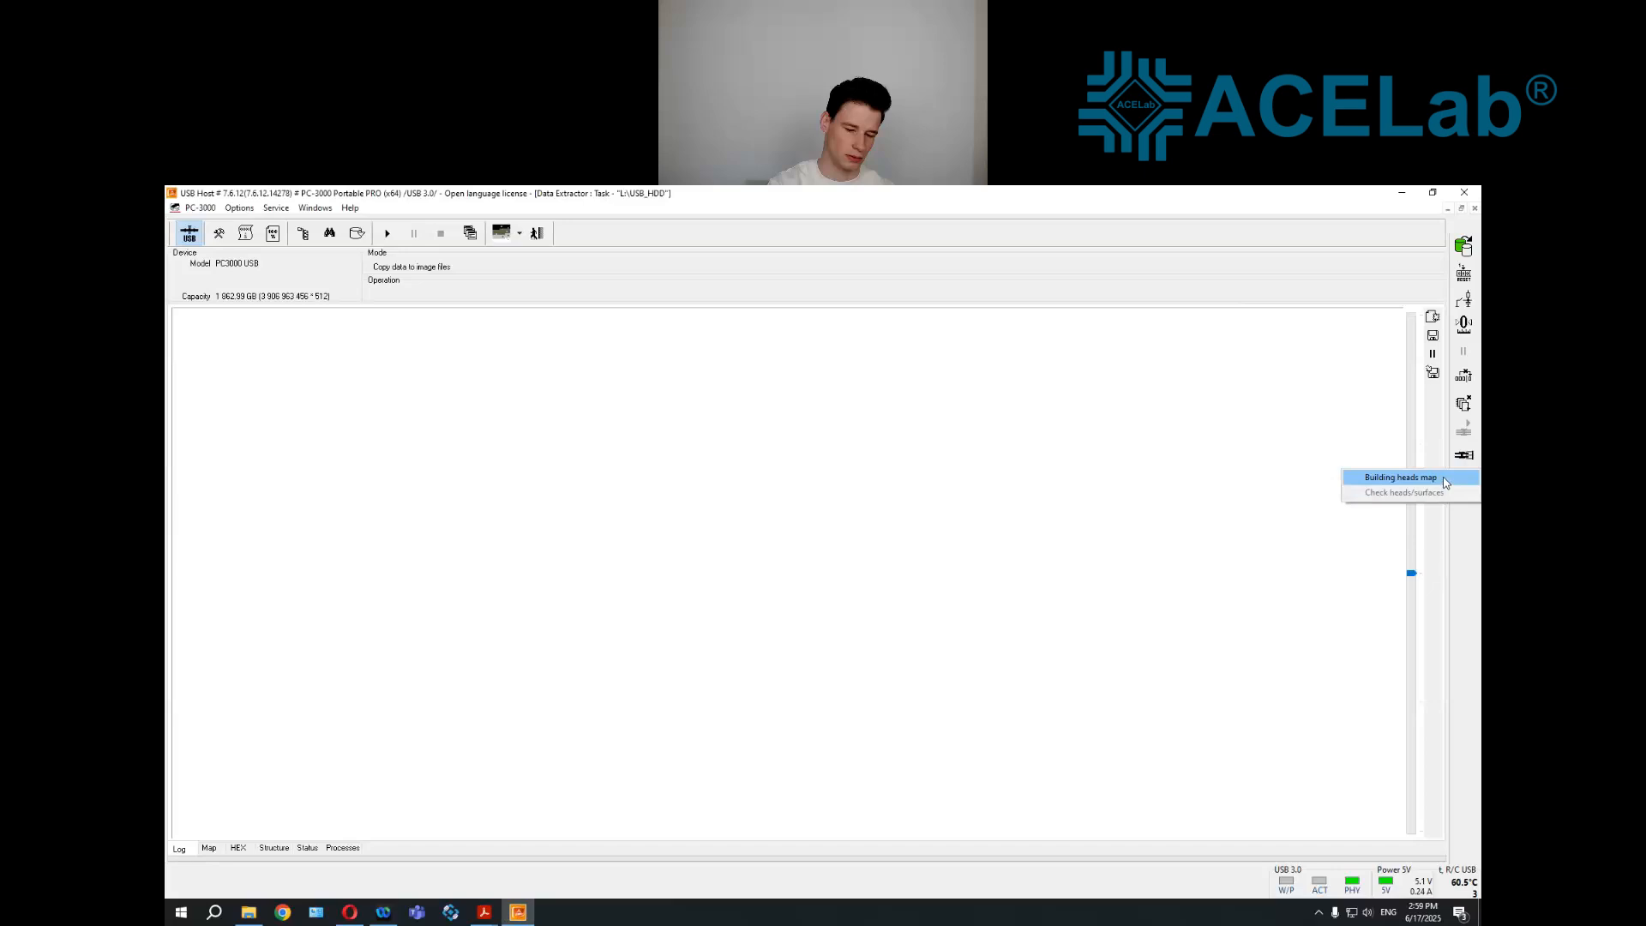
{"action": "left_click", "coordinate": [1400, 478]}
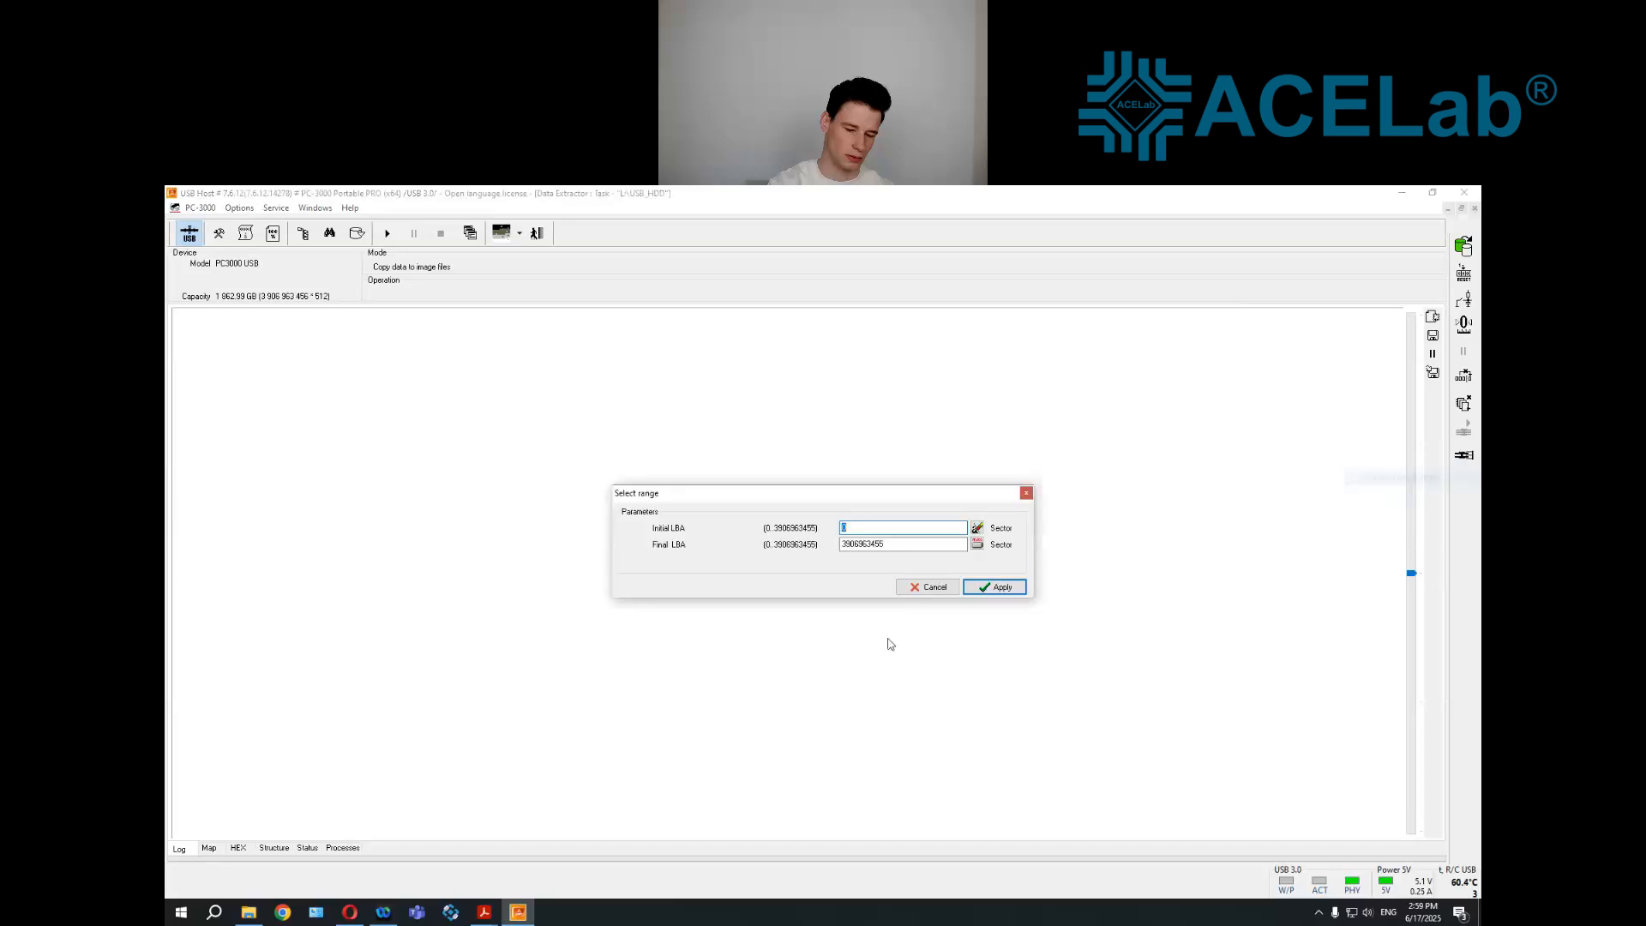
{"action": "left_click", "coordinate": [992, 586]}
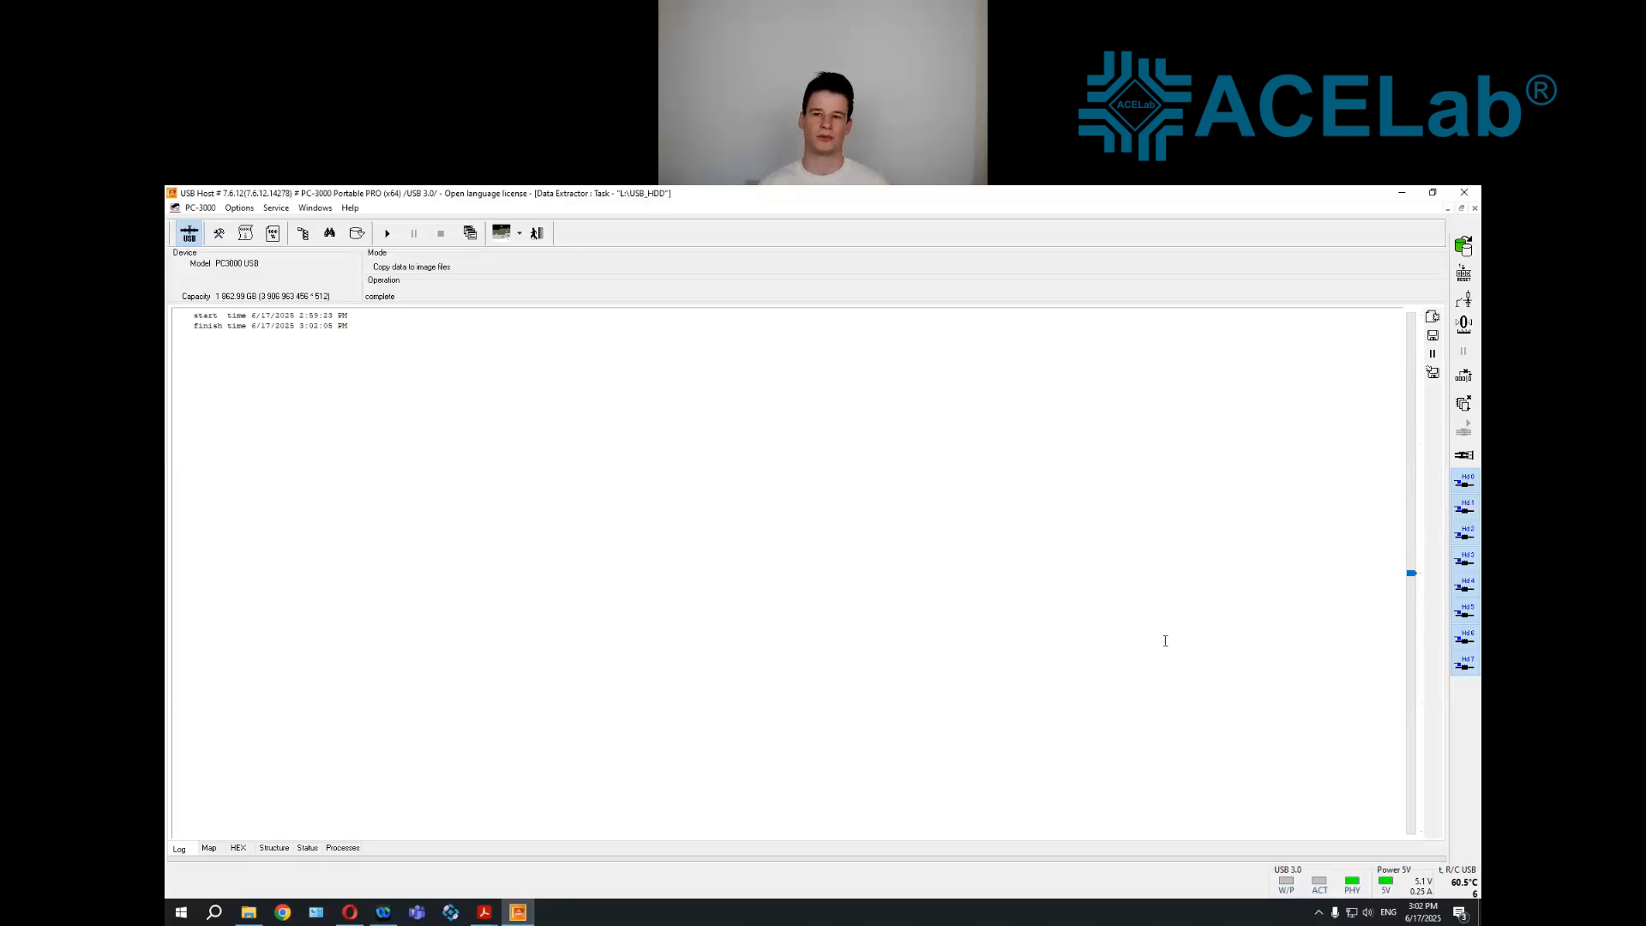
Exclude heads 4 and 2 from the active heads, and include both again
{"action": "left_click", "coordinate": [1468, 586]}
{"action": "left_click", "coordinate": [1463, 538]}
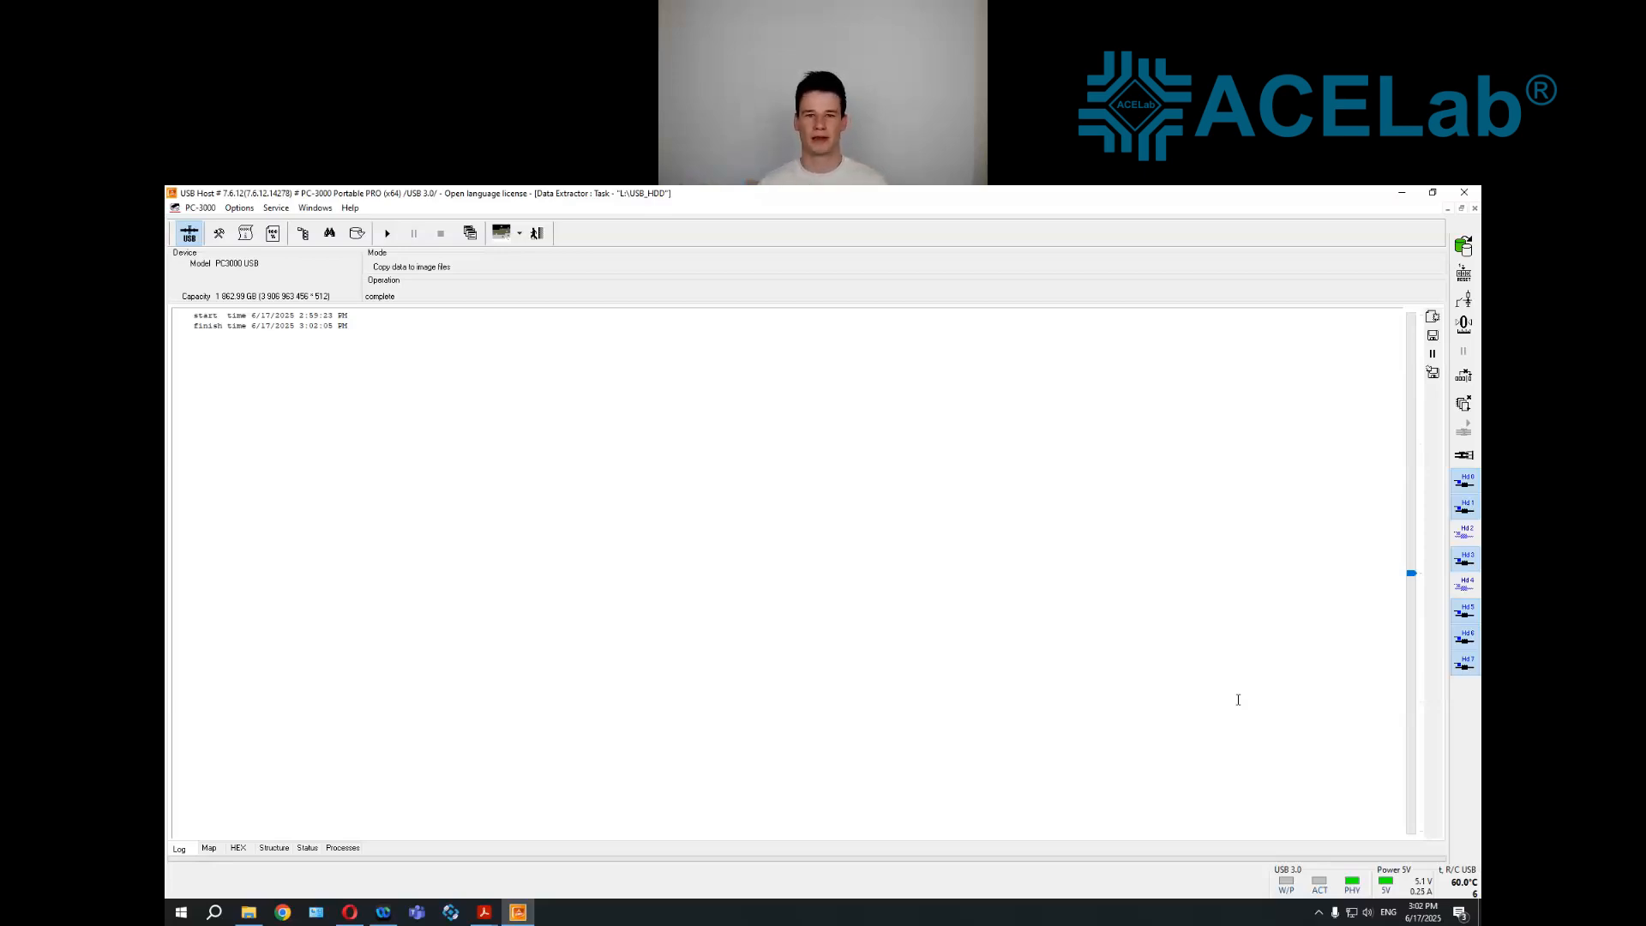
{"action": "left_click", "coordinate": [1469, 533]}
{"action": "left_click", "coordinate": [1460, 588]}
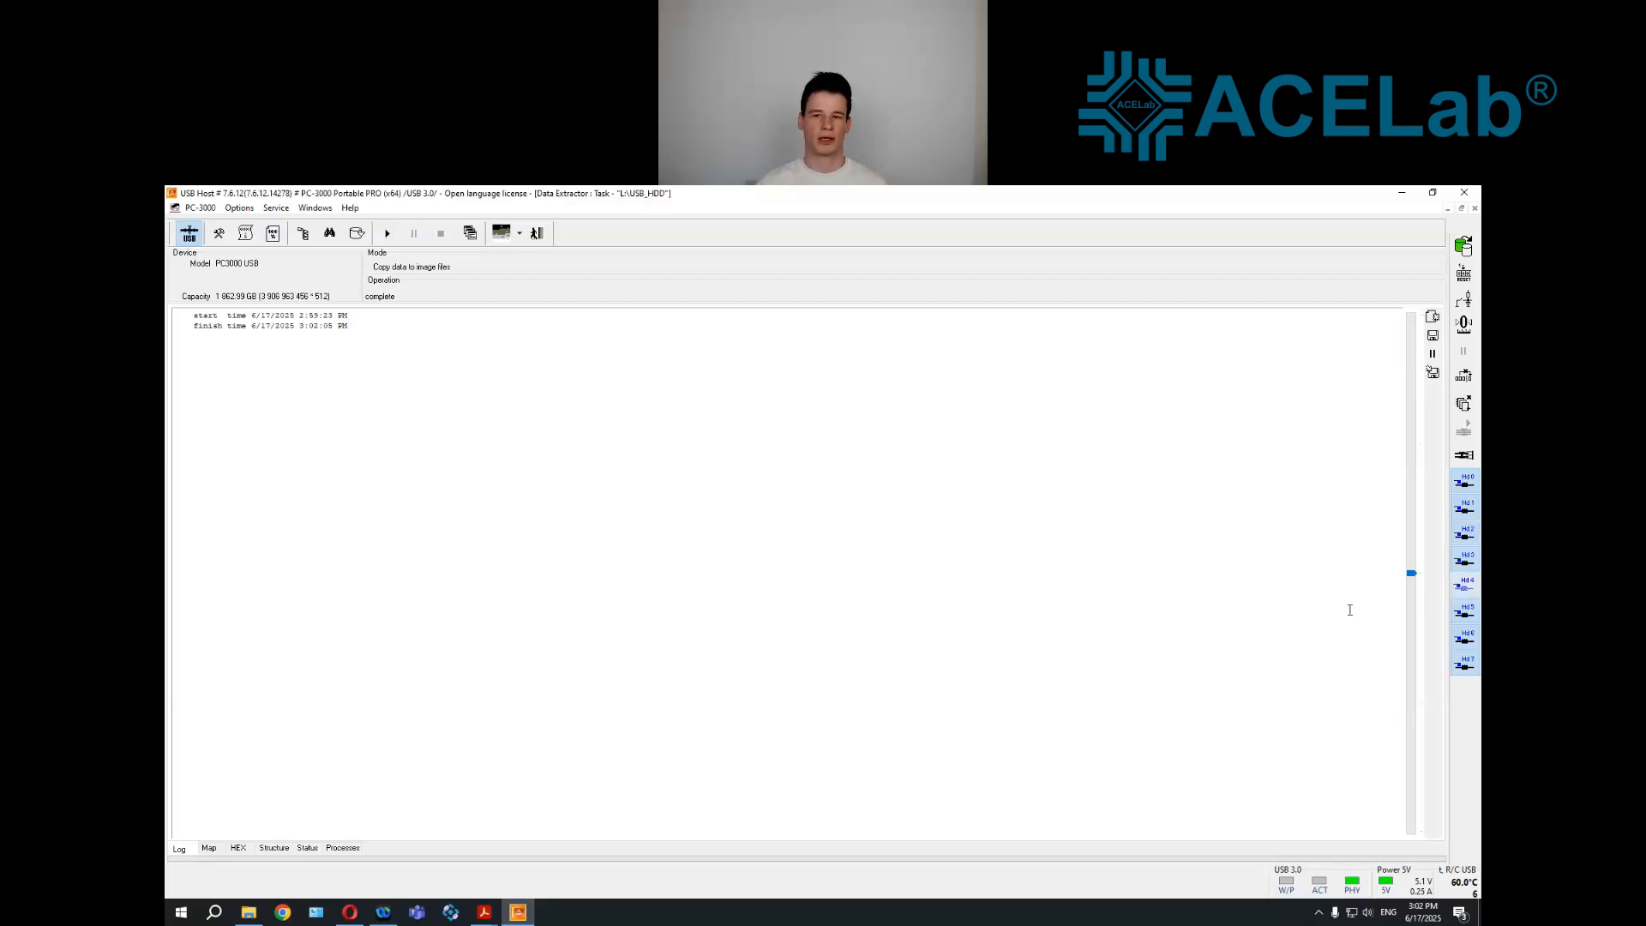
Start copying data with all heads enabled, check the copying speed in the process status, and stop the copy
{"action": "left_click", "coordinate": [392, 243]}
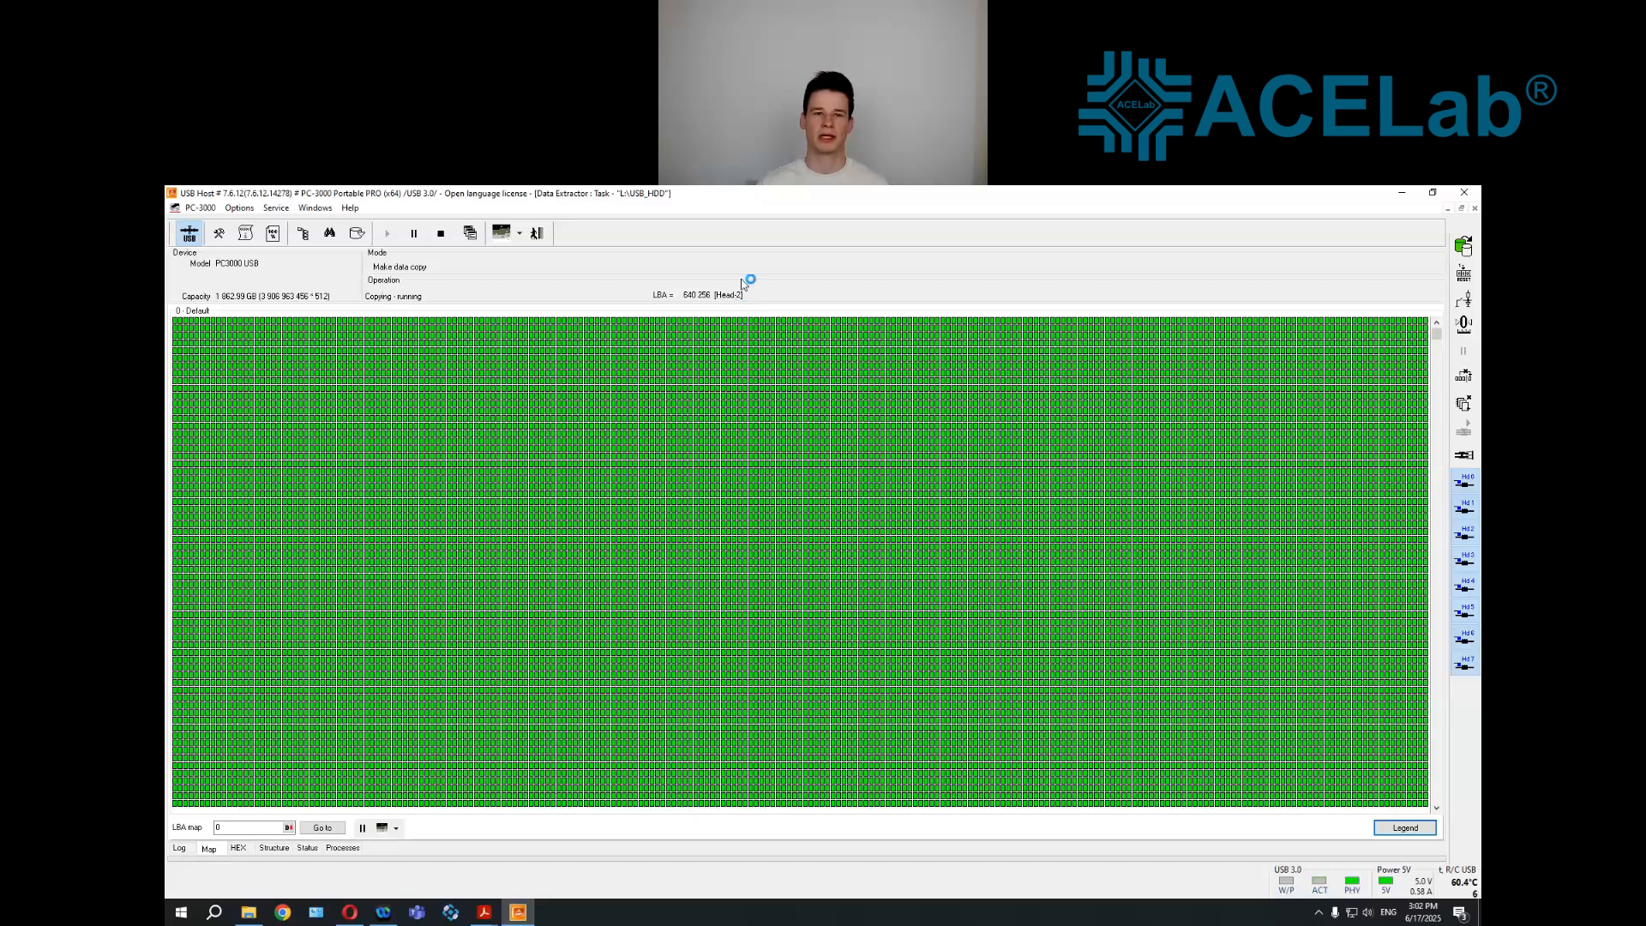
{"action": "left_click", "coordinate": [305, 849]}
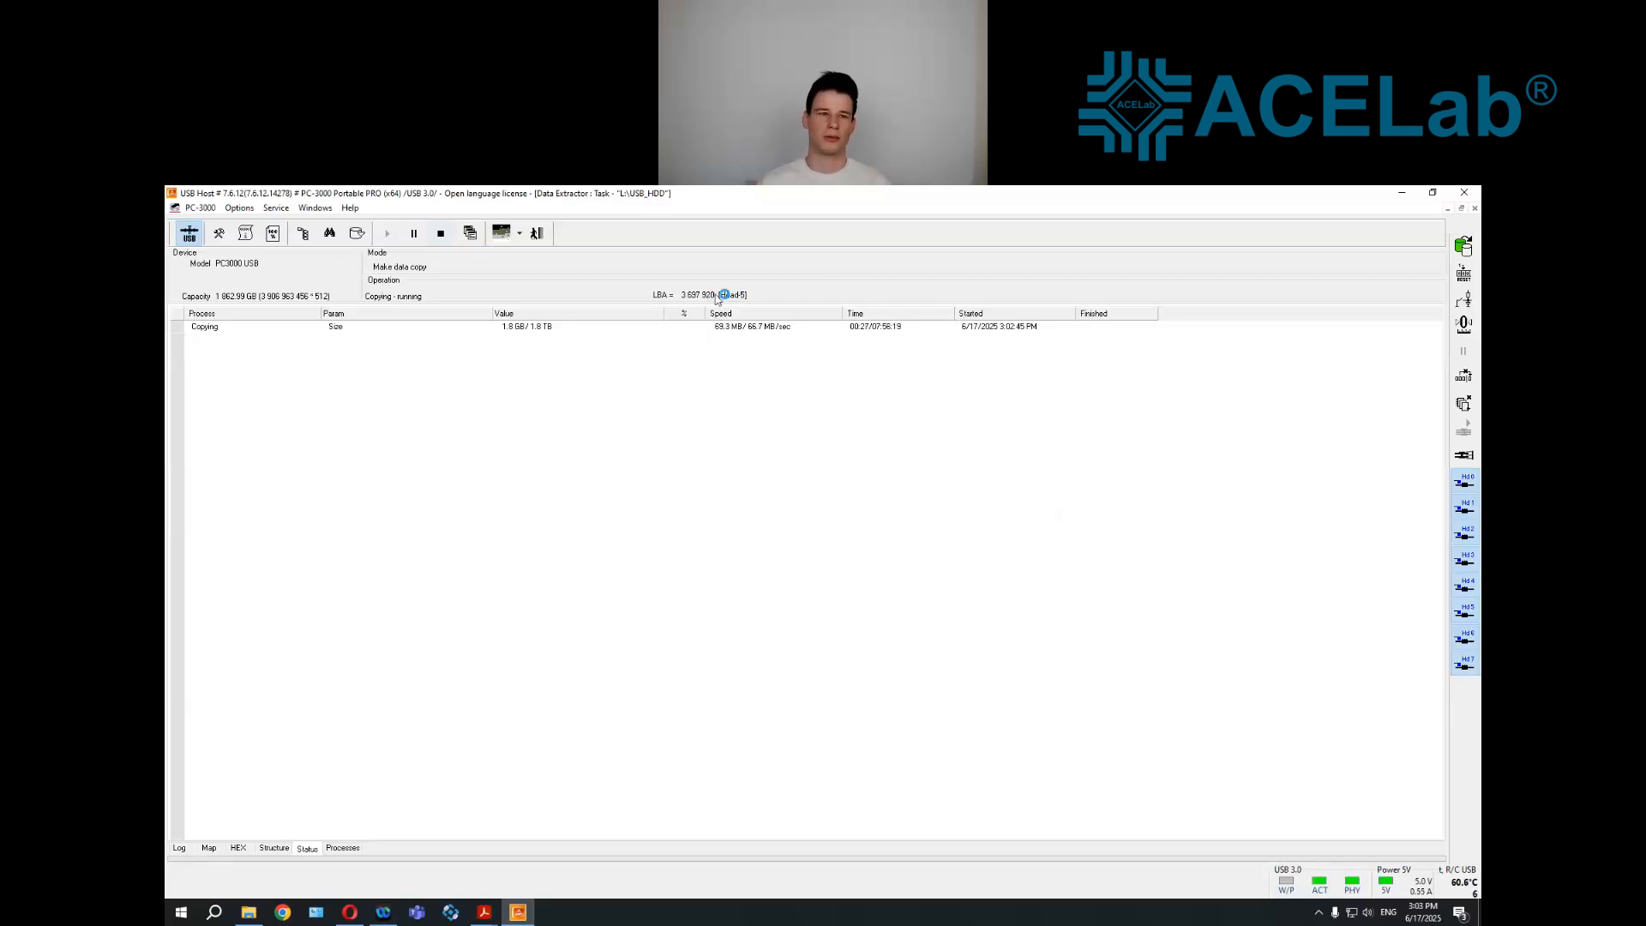
{"action": "left_click", "coordinate": [444, 243]}
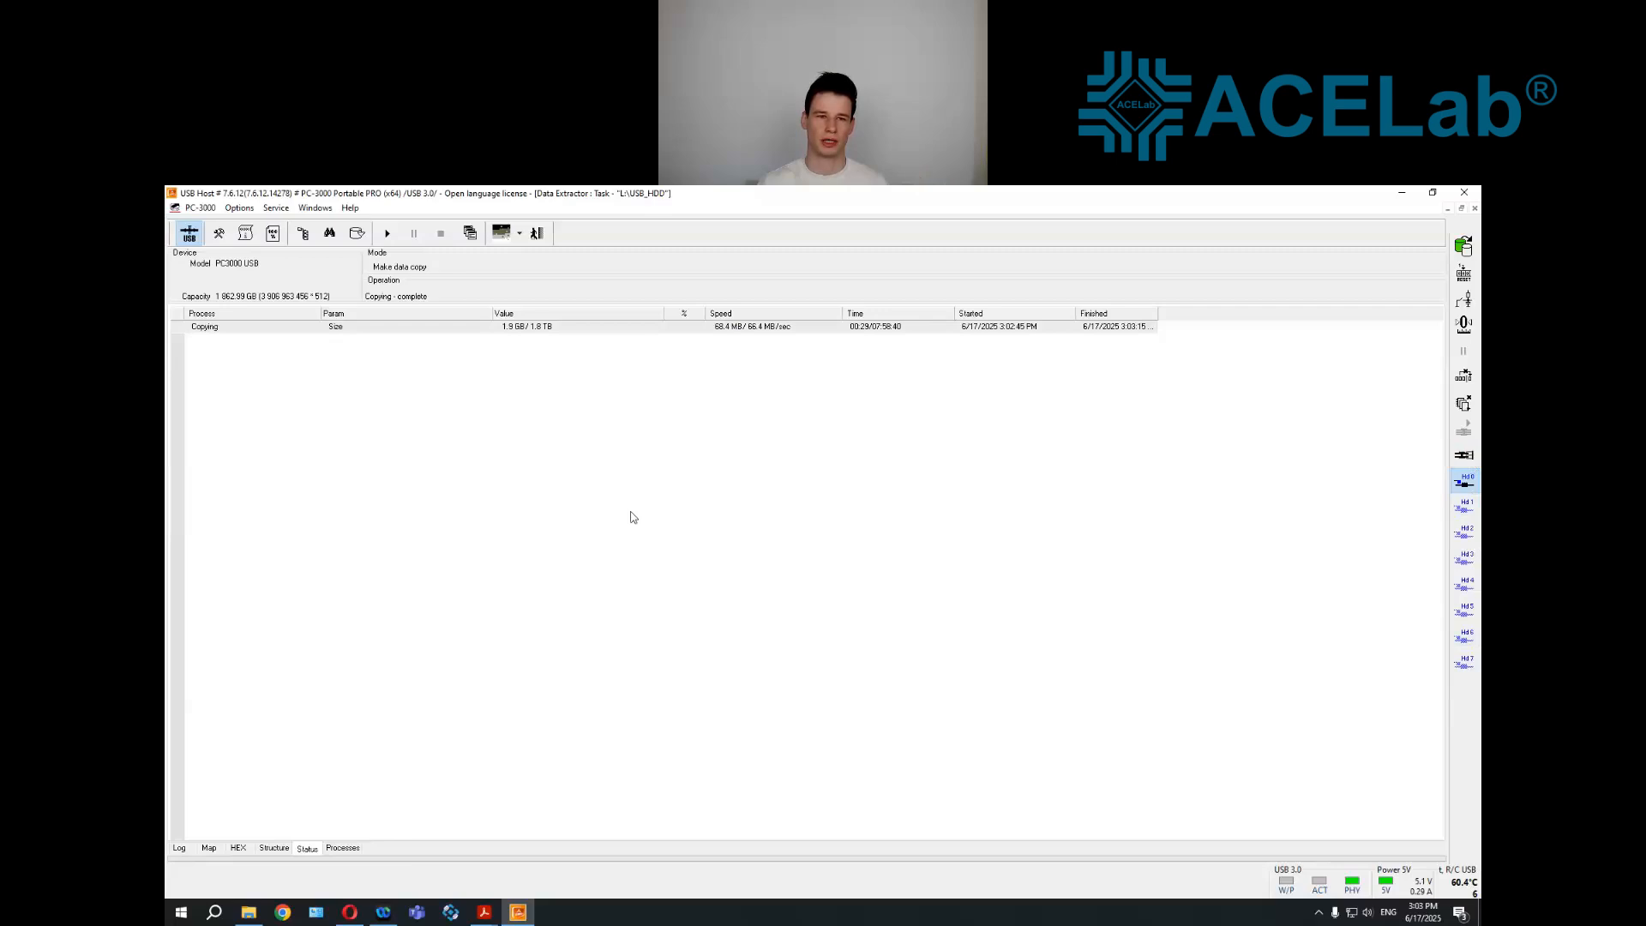
Continue the data copy using only head 0, and stop it after a short run
{"action": "left_click", "coordinate": [387, 236]}
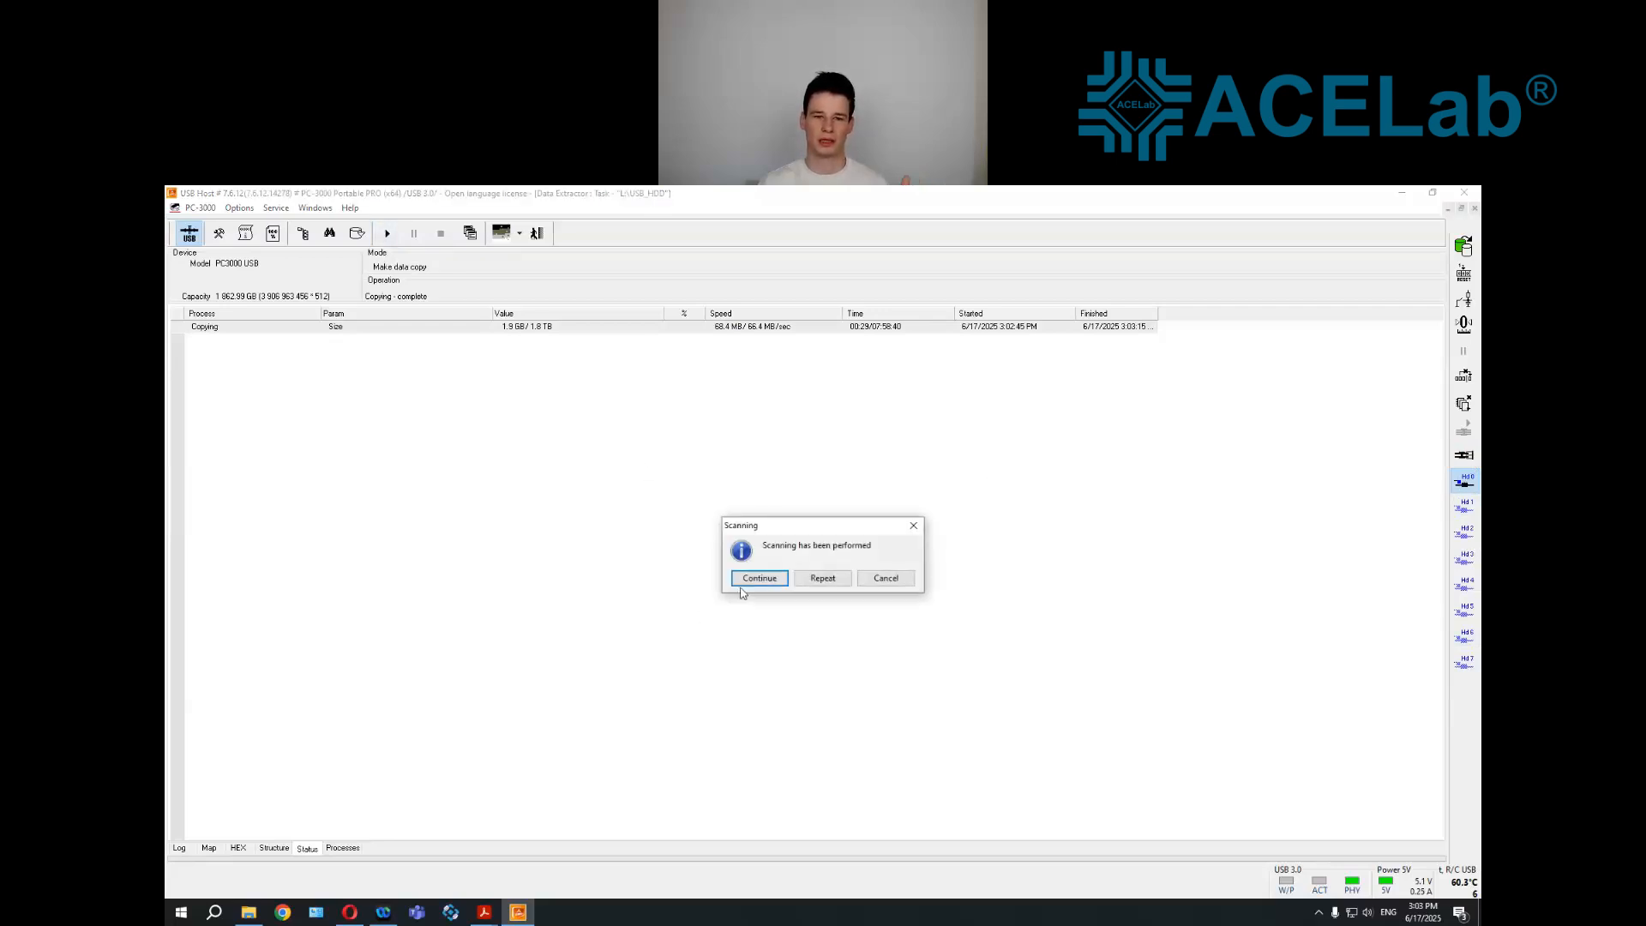
{"action": "left_click", "coordinate": [744, 580]}
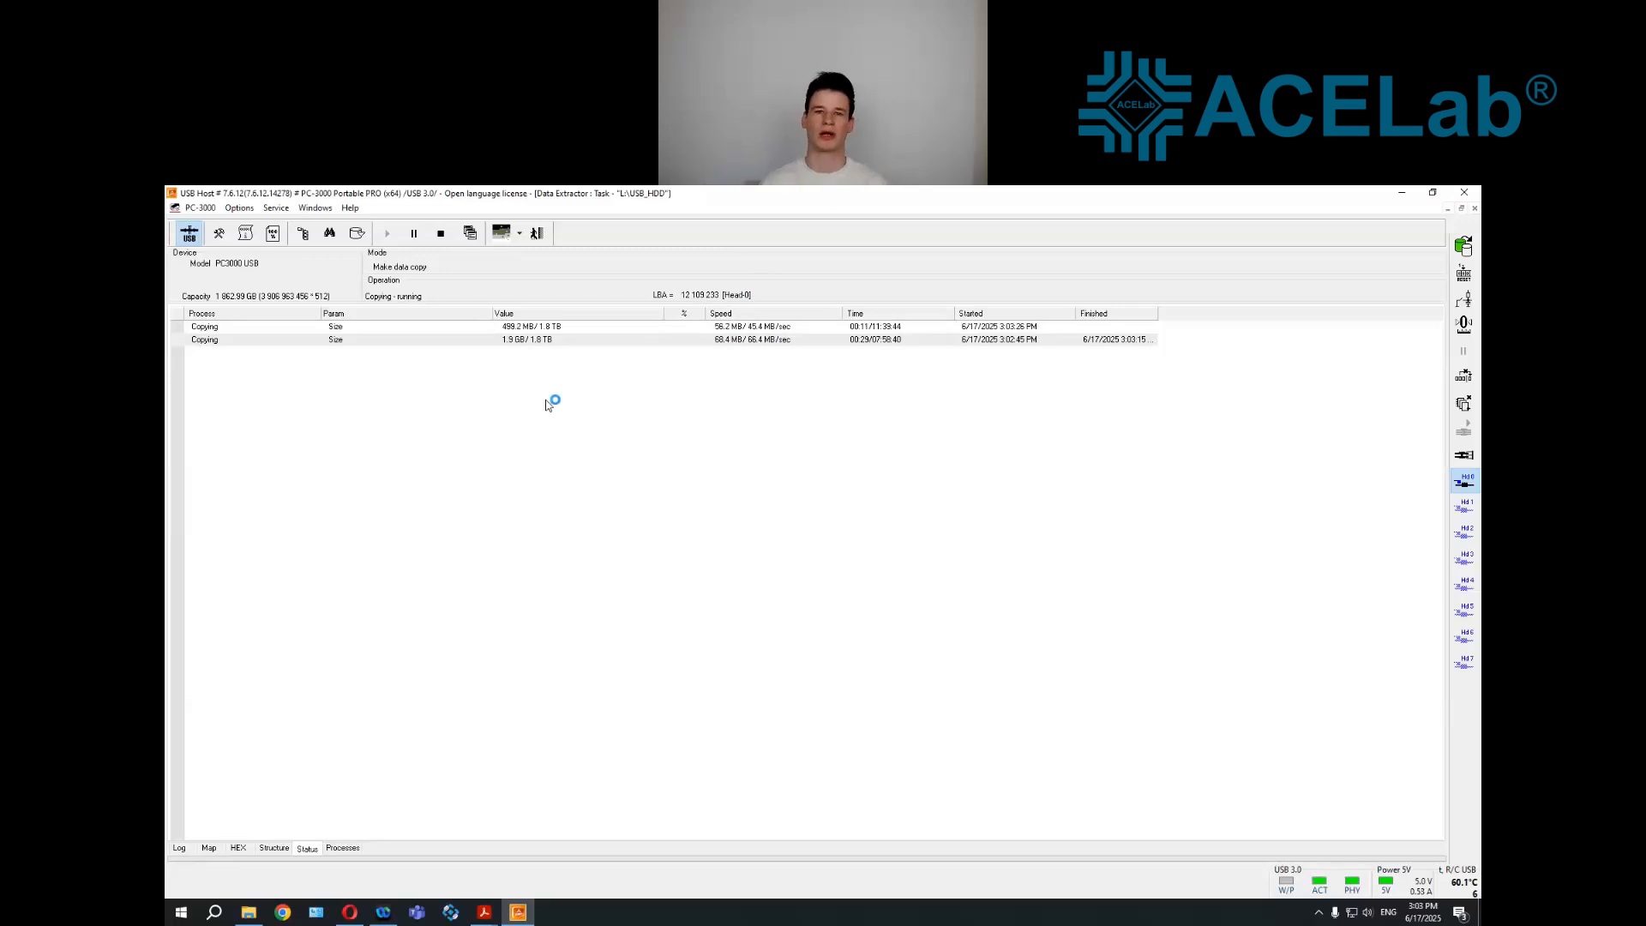
{"action": "left_click", "coordinate": [442, 236]}
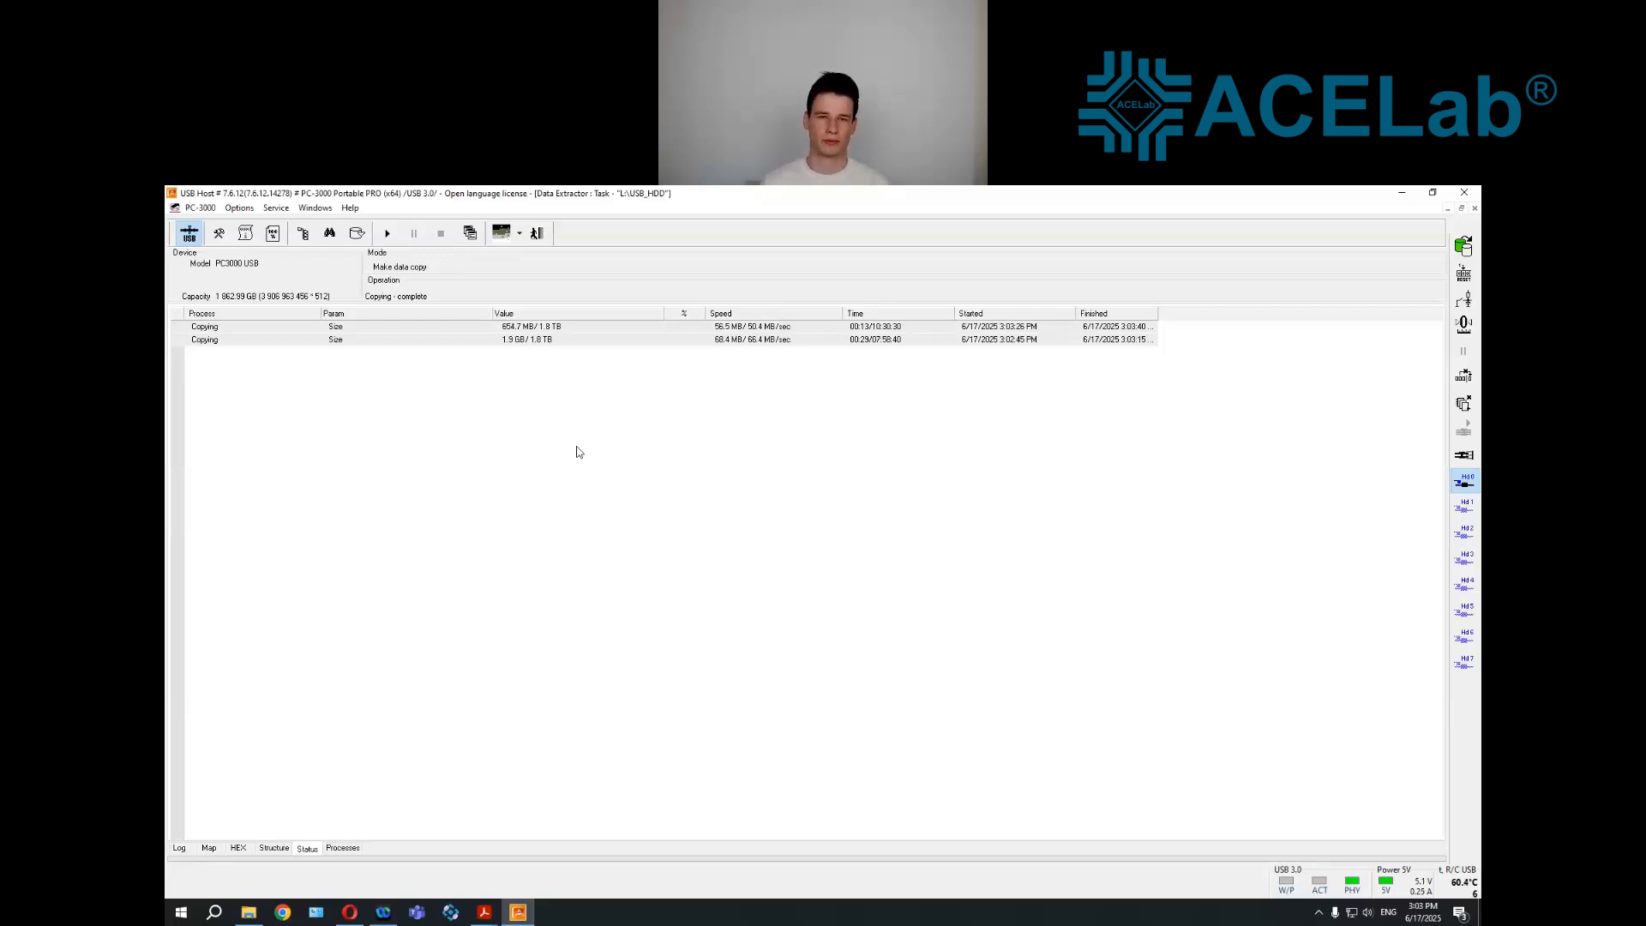
Enable only heads 2 and 6, continue the data copy with them, and stop it after a short run
{"action": "left_click", "coordinate": [1466, 508]}
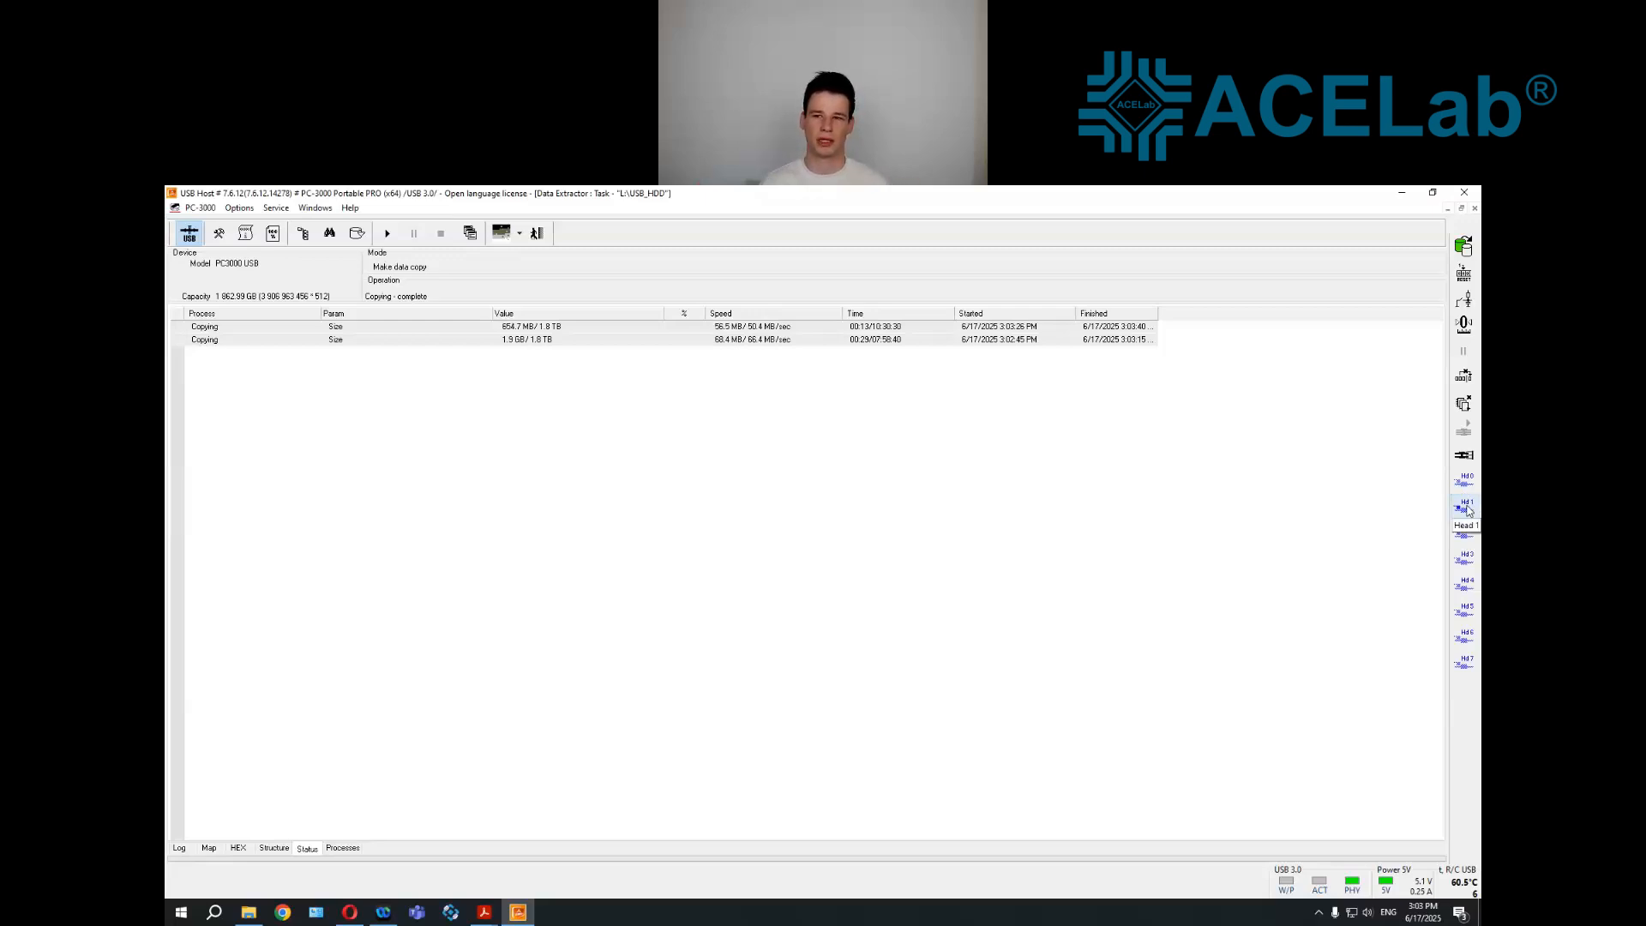
{"action": "left_click", "coordinate": [1466, 533]}
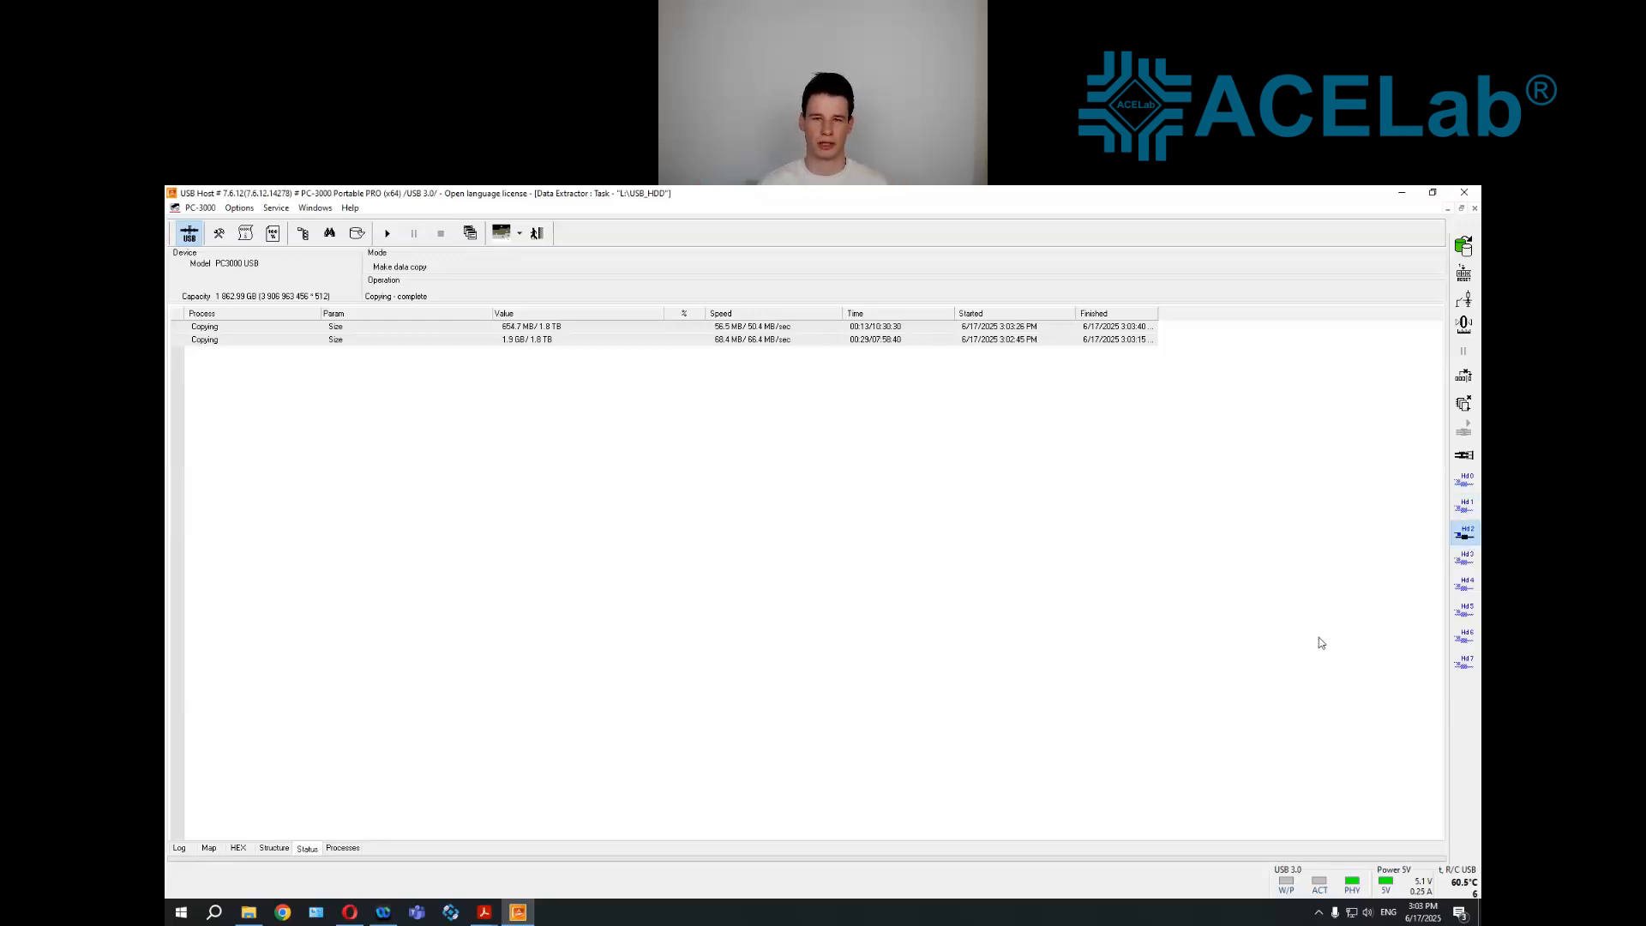
{"action": "left_click", "coordinate": [1458, 639]}
{"action": "left_click", "coordinate": [390, 242]}
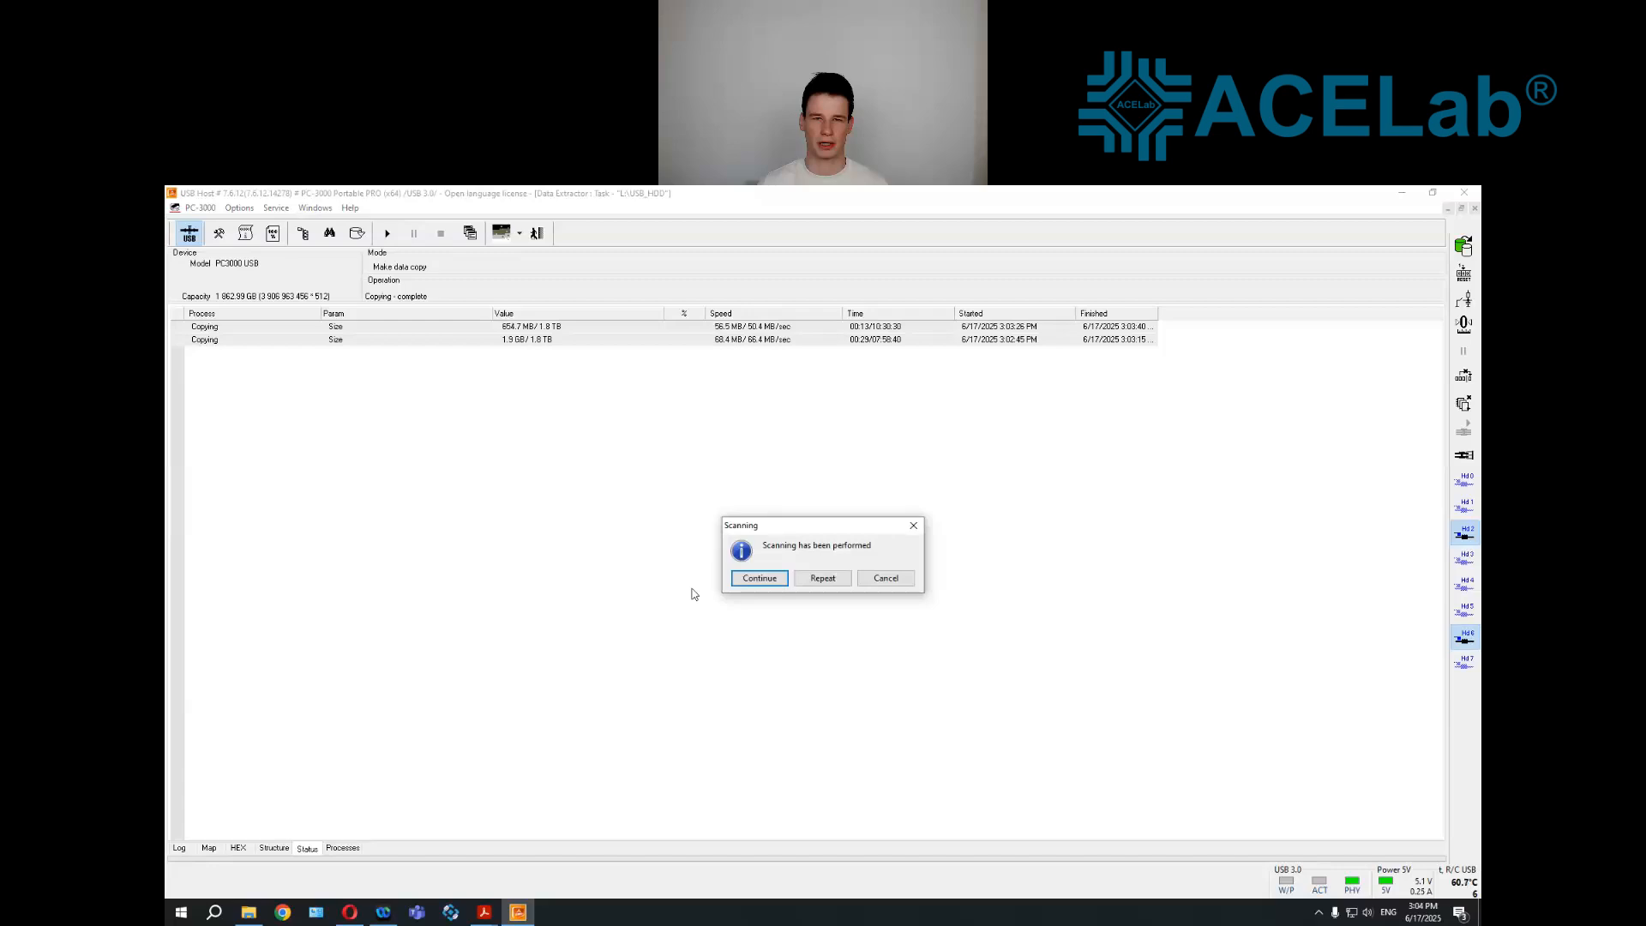
{"action": "left_click", "coordinate": [759, 578]}
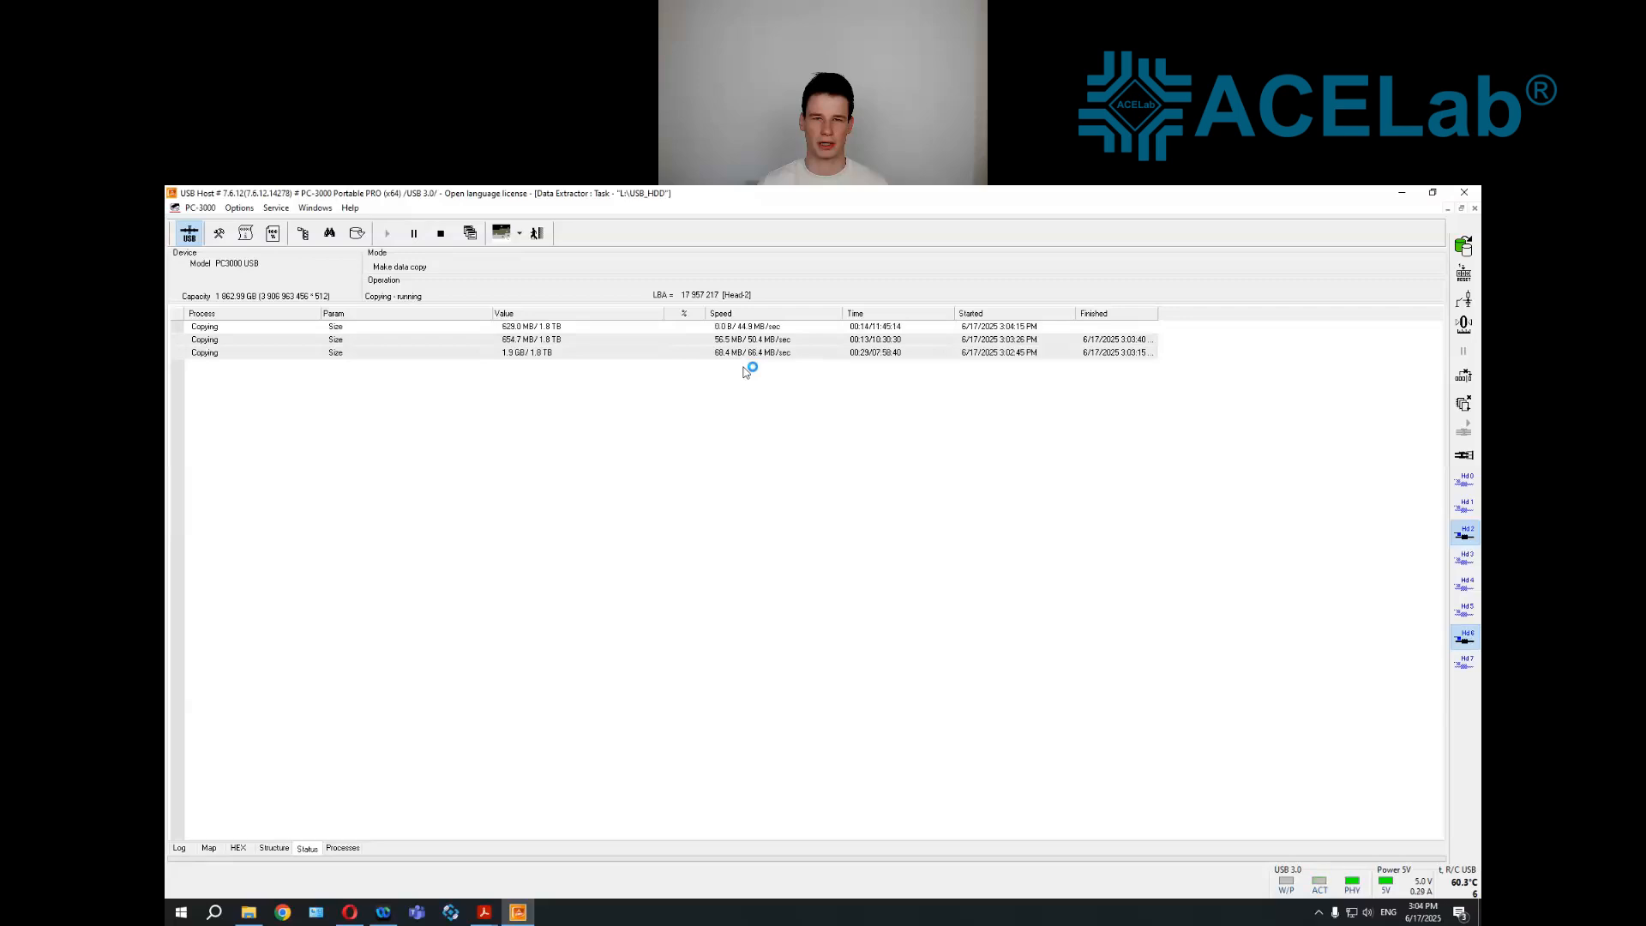
{"action": "left_click", "coordinate": [441, 234]}
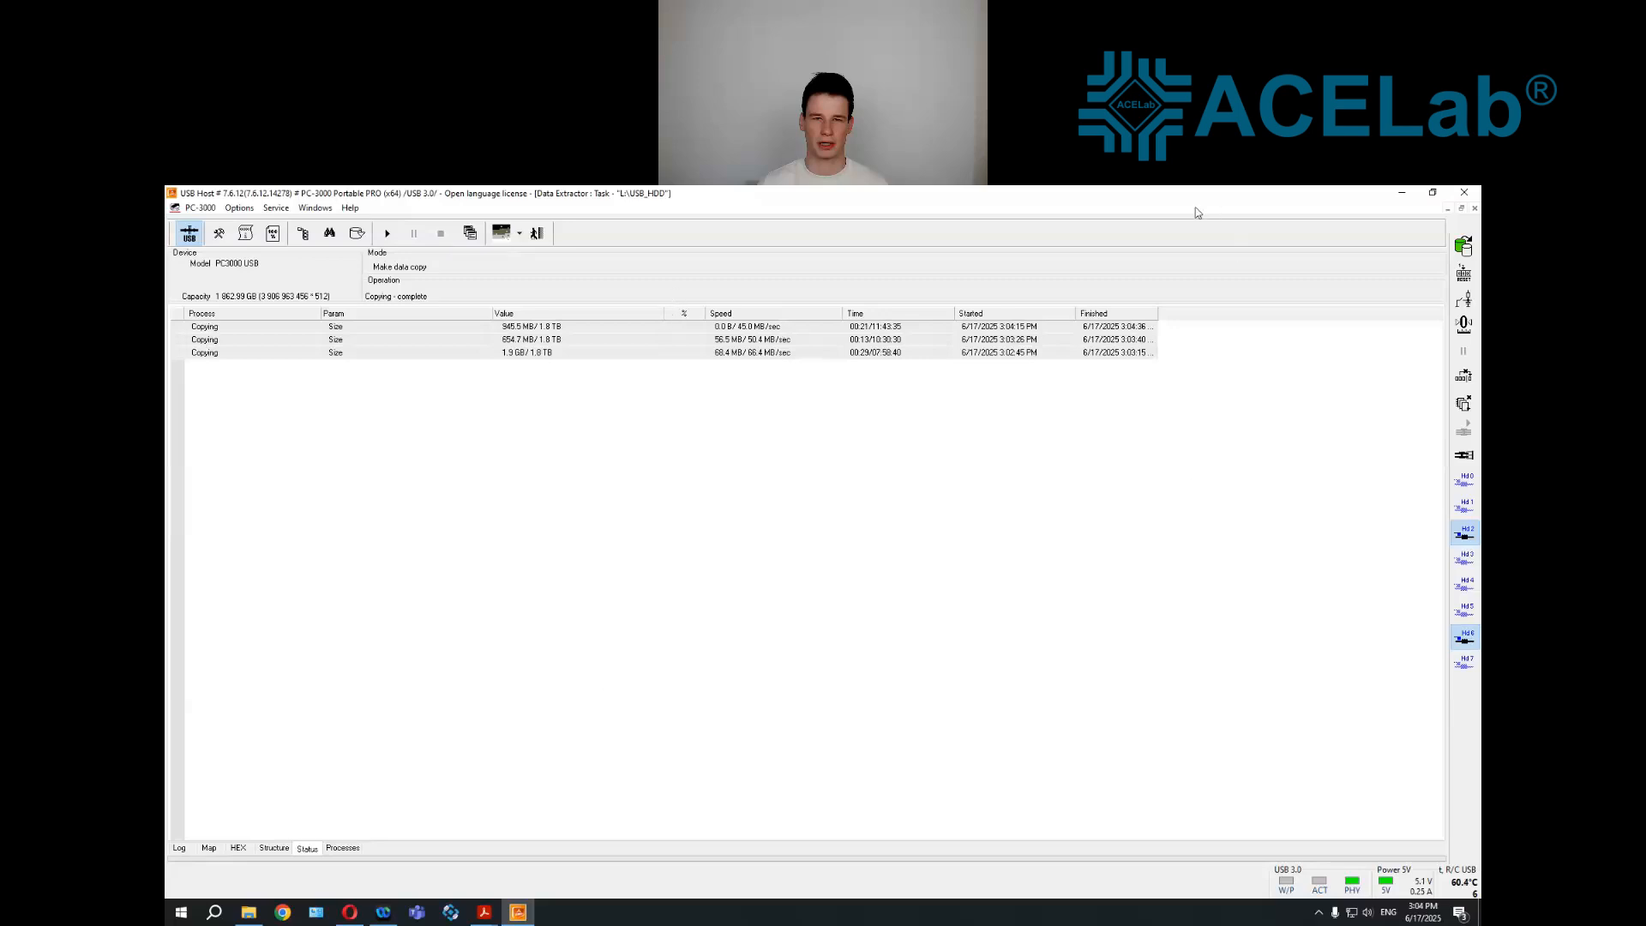
Switch to the presentation SSD_HDD FORMATED.pdf in the PDF viewer
{"action": "left_click", "coordinate": [474, 285]}
{"action": "left_click", "coordinate": [483, 911]}
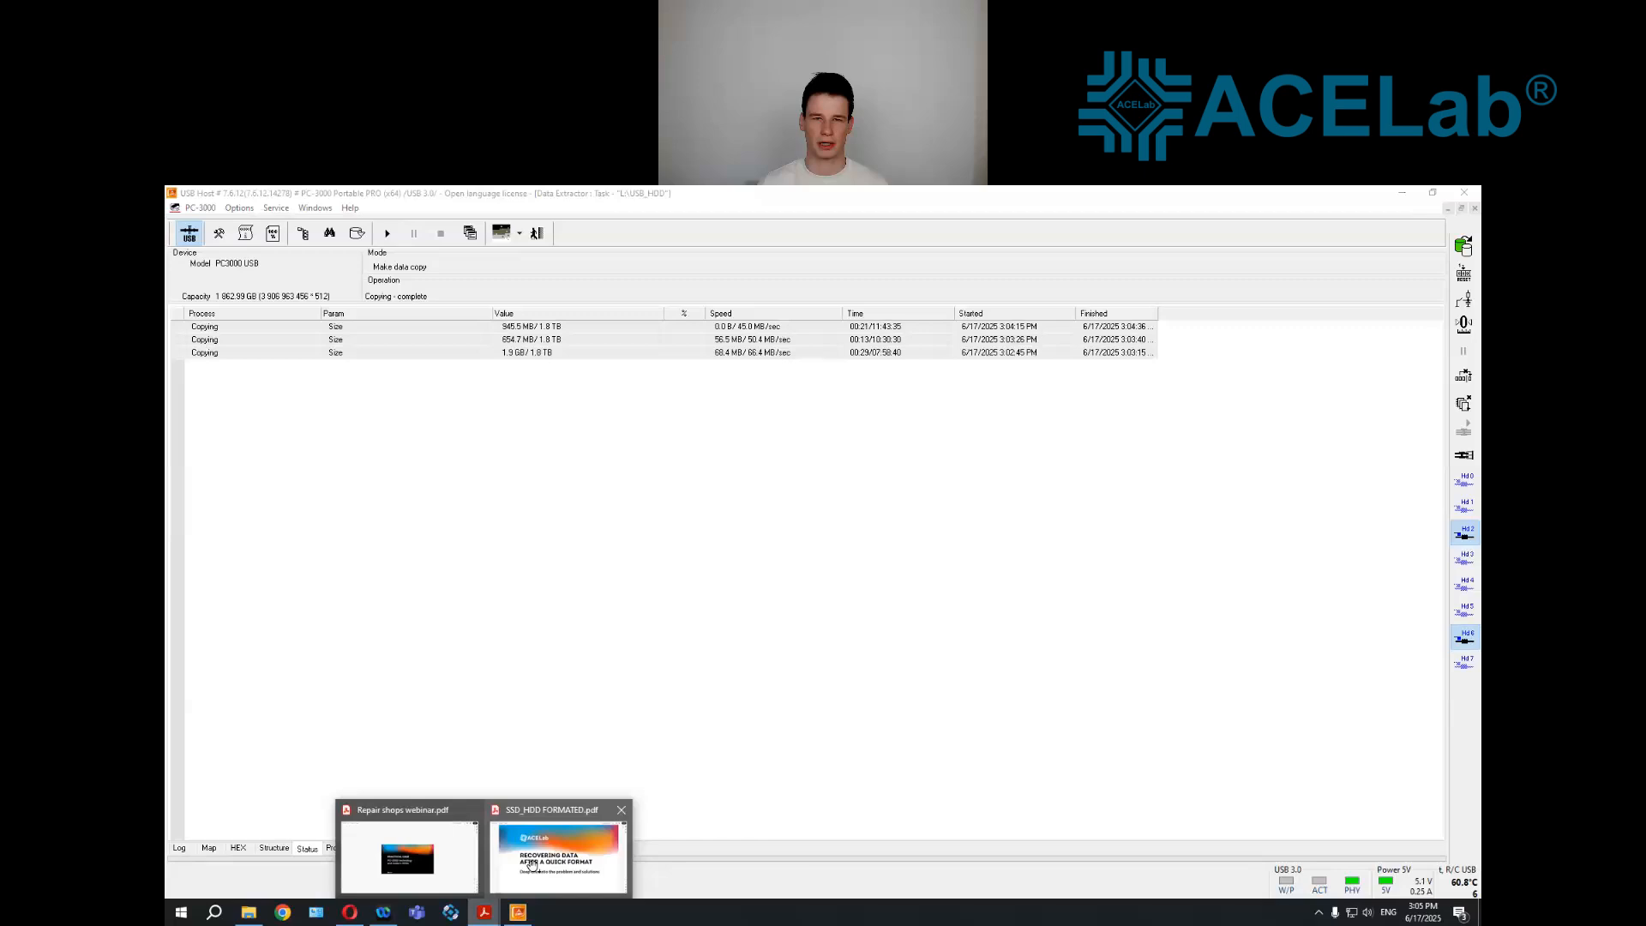
{"action": "left_click", "coordinate": [532, 864]}
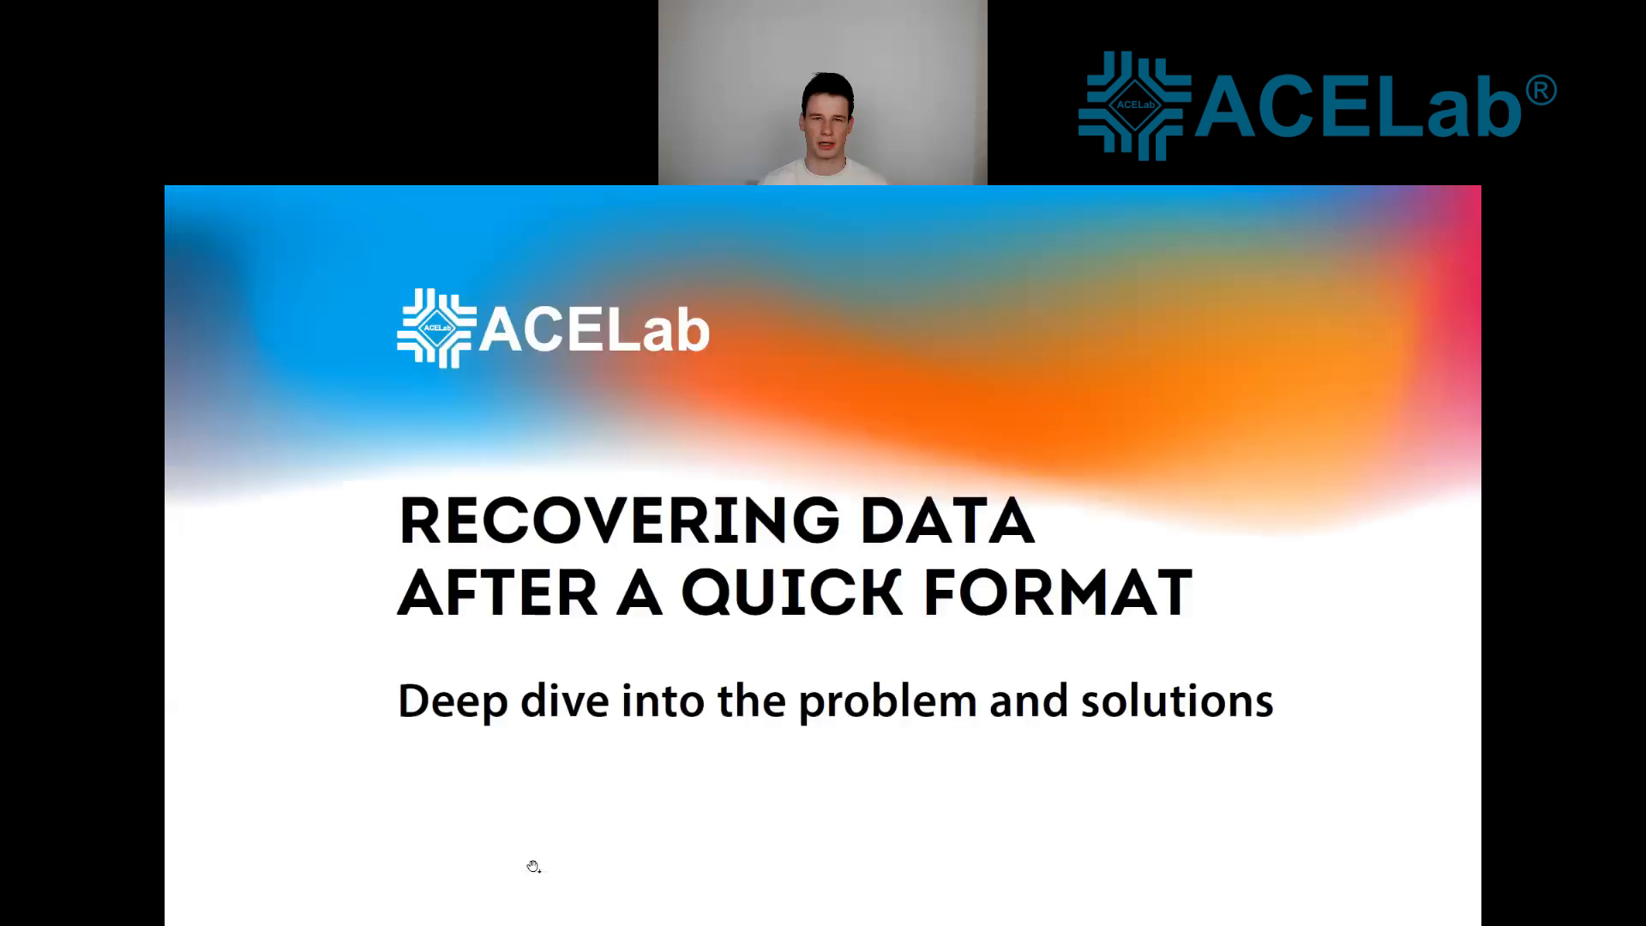
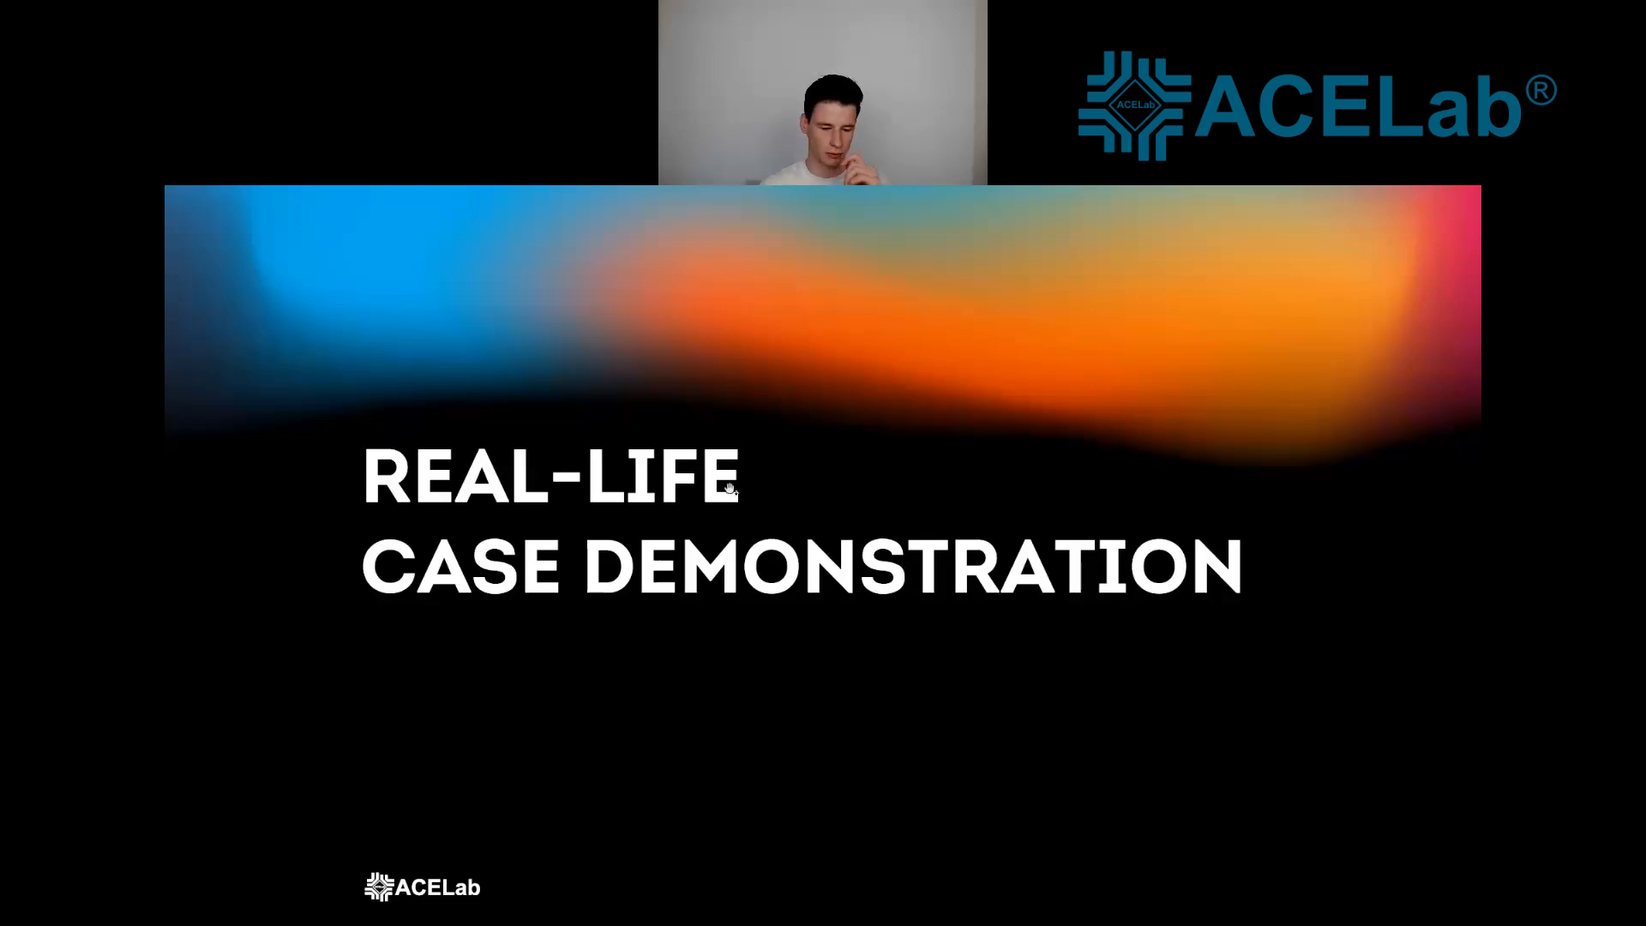
Switch to PC-3000 Portable PRO, close the USB_HDD Data Extractor task, and exit the program
{"action": "key", "text": "super"}
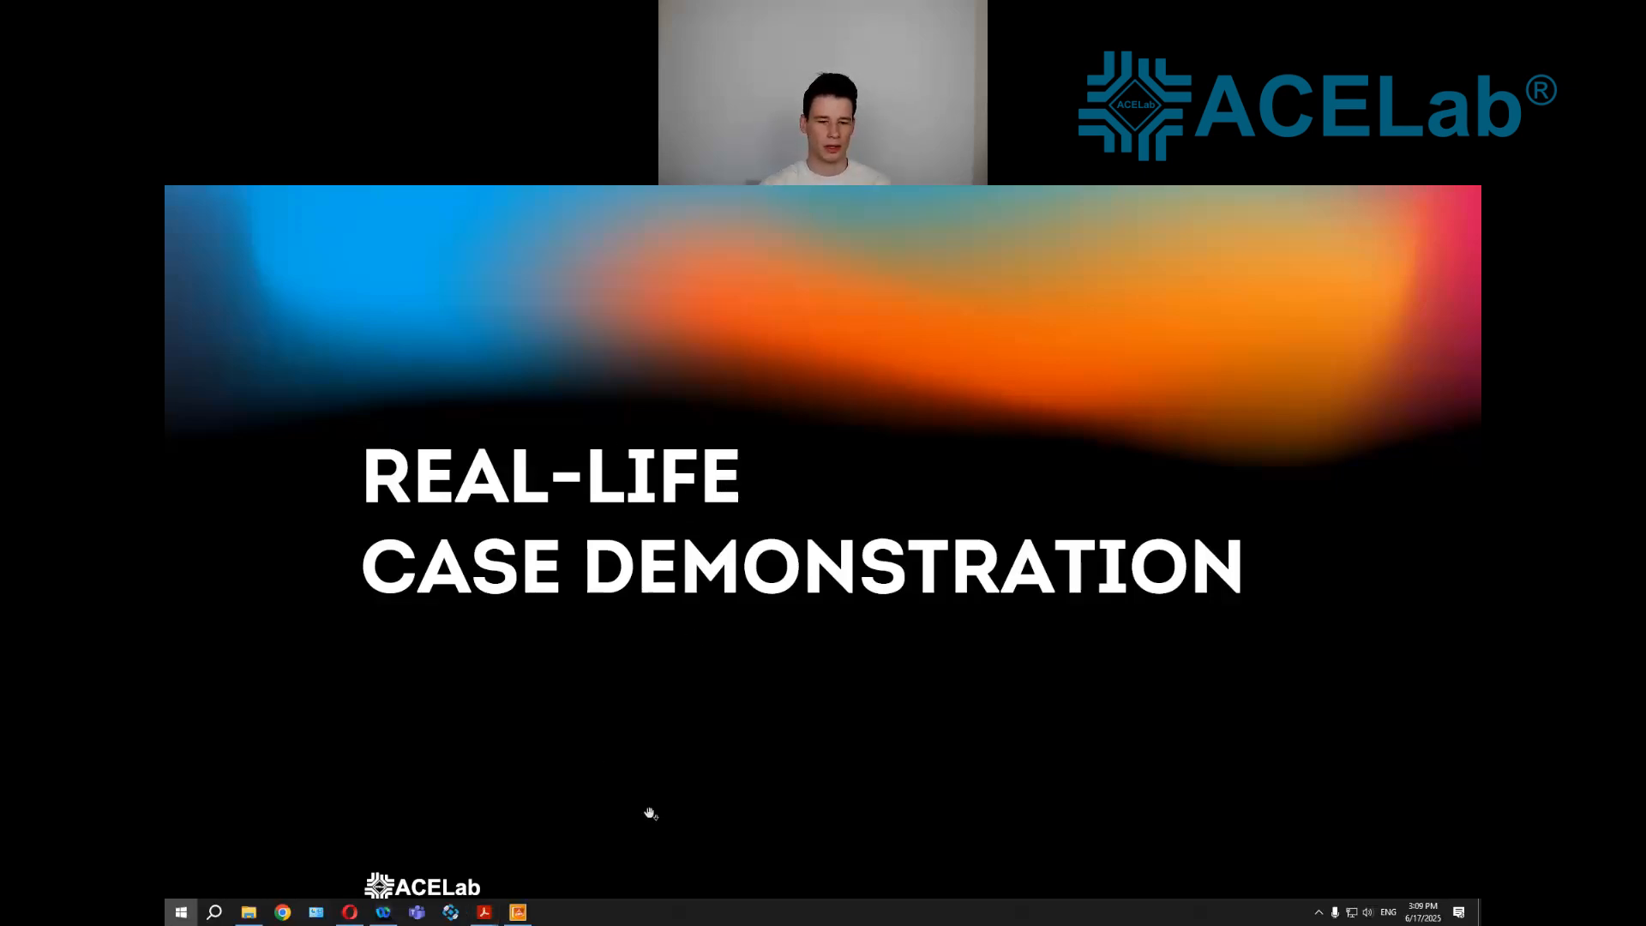
{"action": "left_click", "coordinate": [518, 912]}
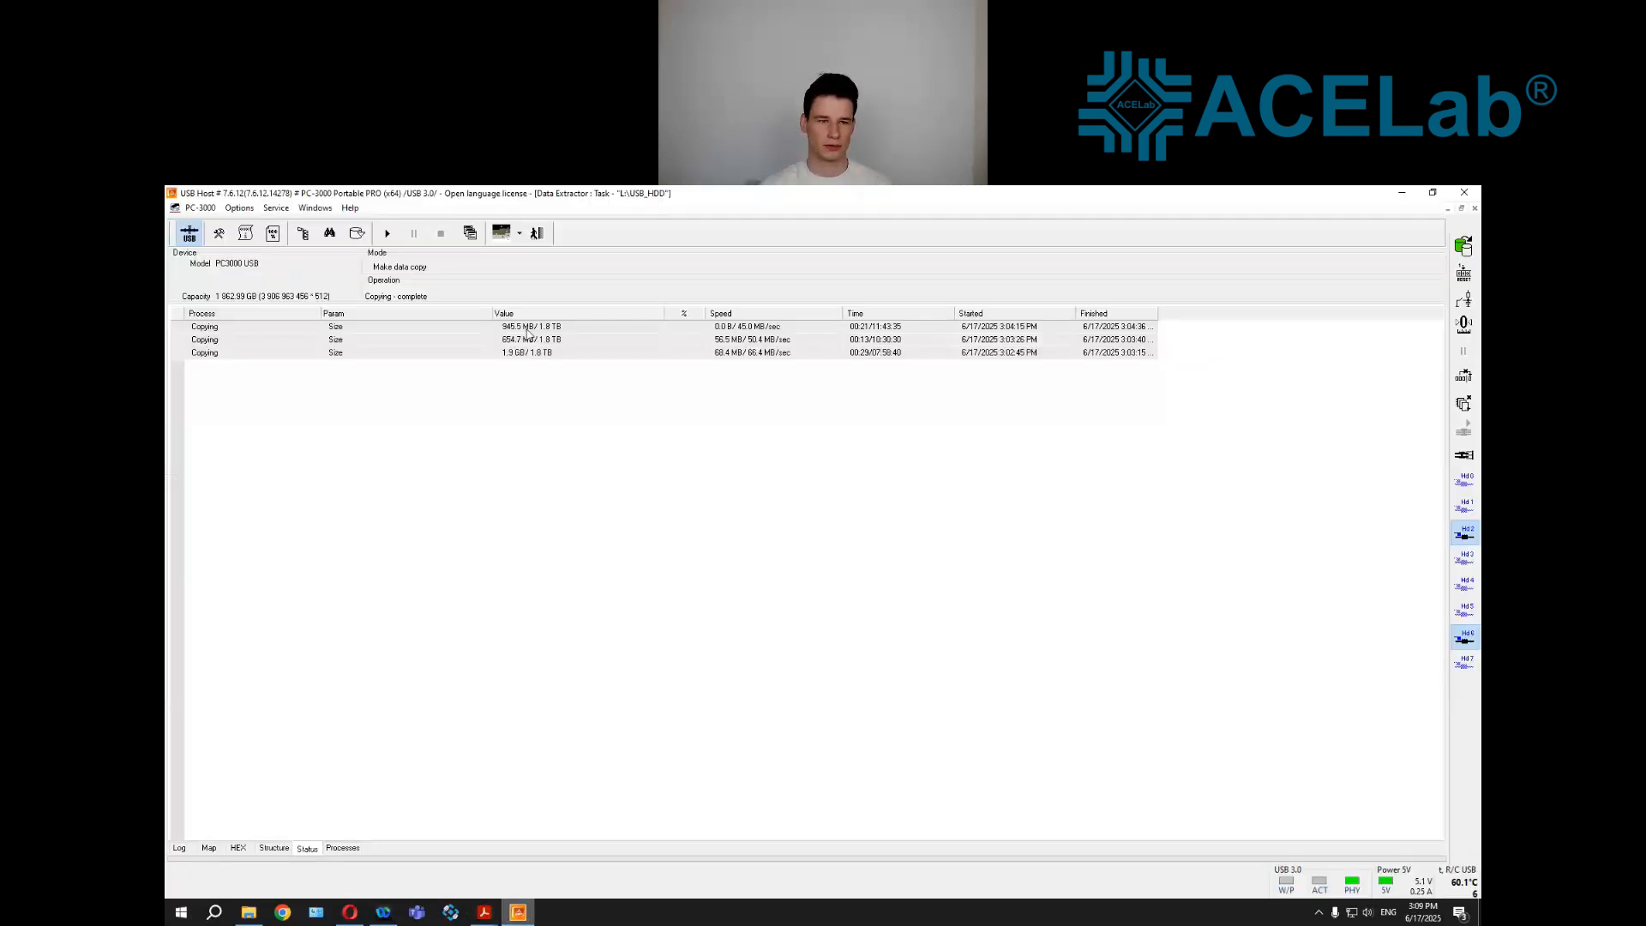
{"action": "left_click", "coordinate": [536, 234]}
{"action": "key", "text": "Return"}
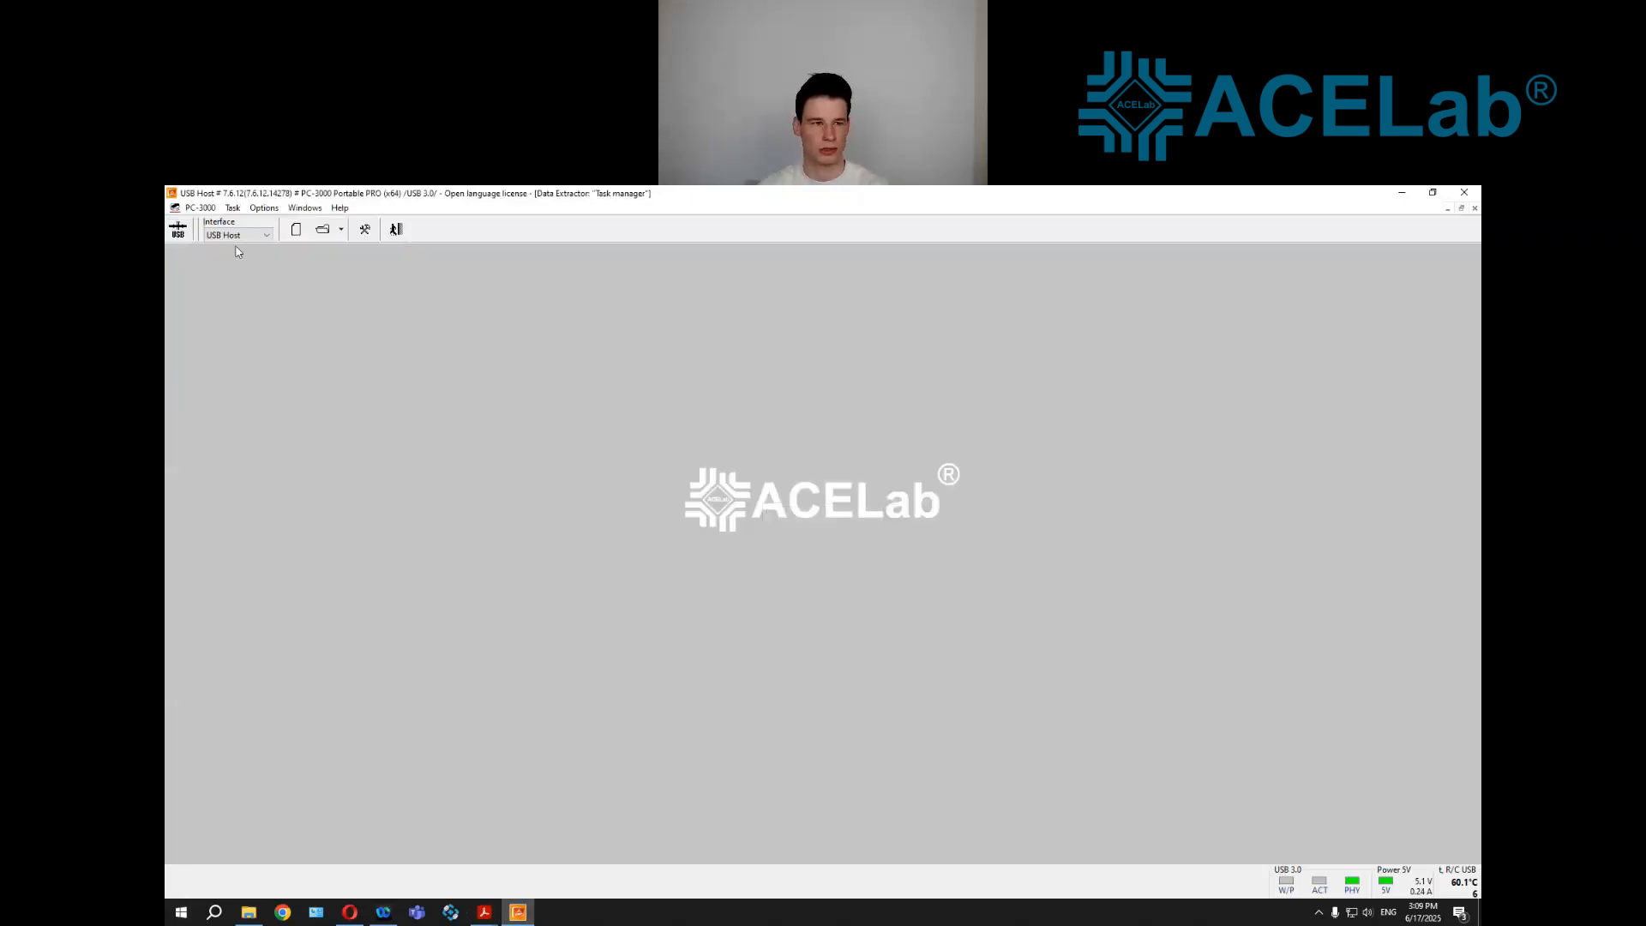
{"action": "left_click", "coordinate": [403, 238]}
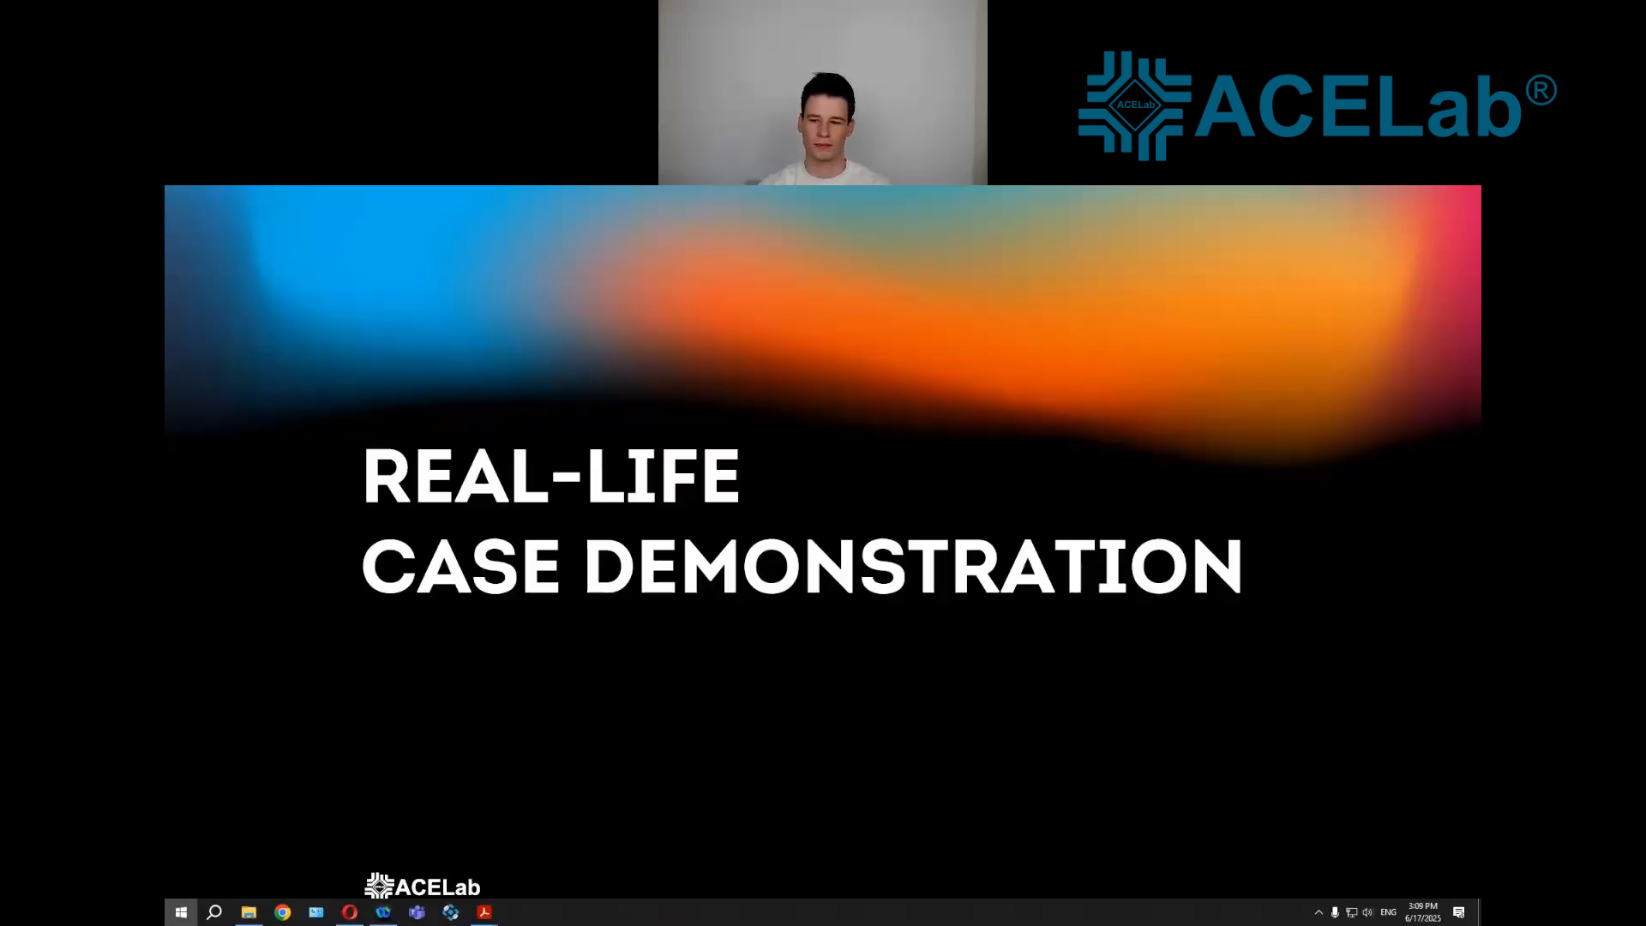
Leave the full-screen presentation and relaunch PC-3000 Portable PRO from the desktop with Port2 as the active port
{"action": "key", "text": "Escape"}
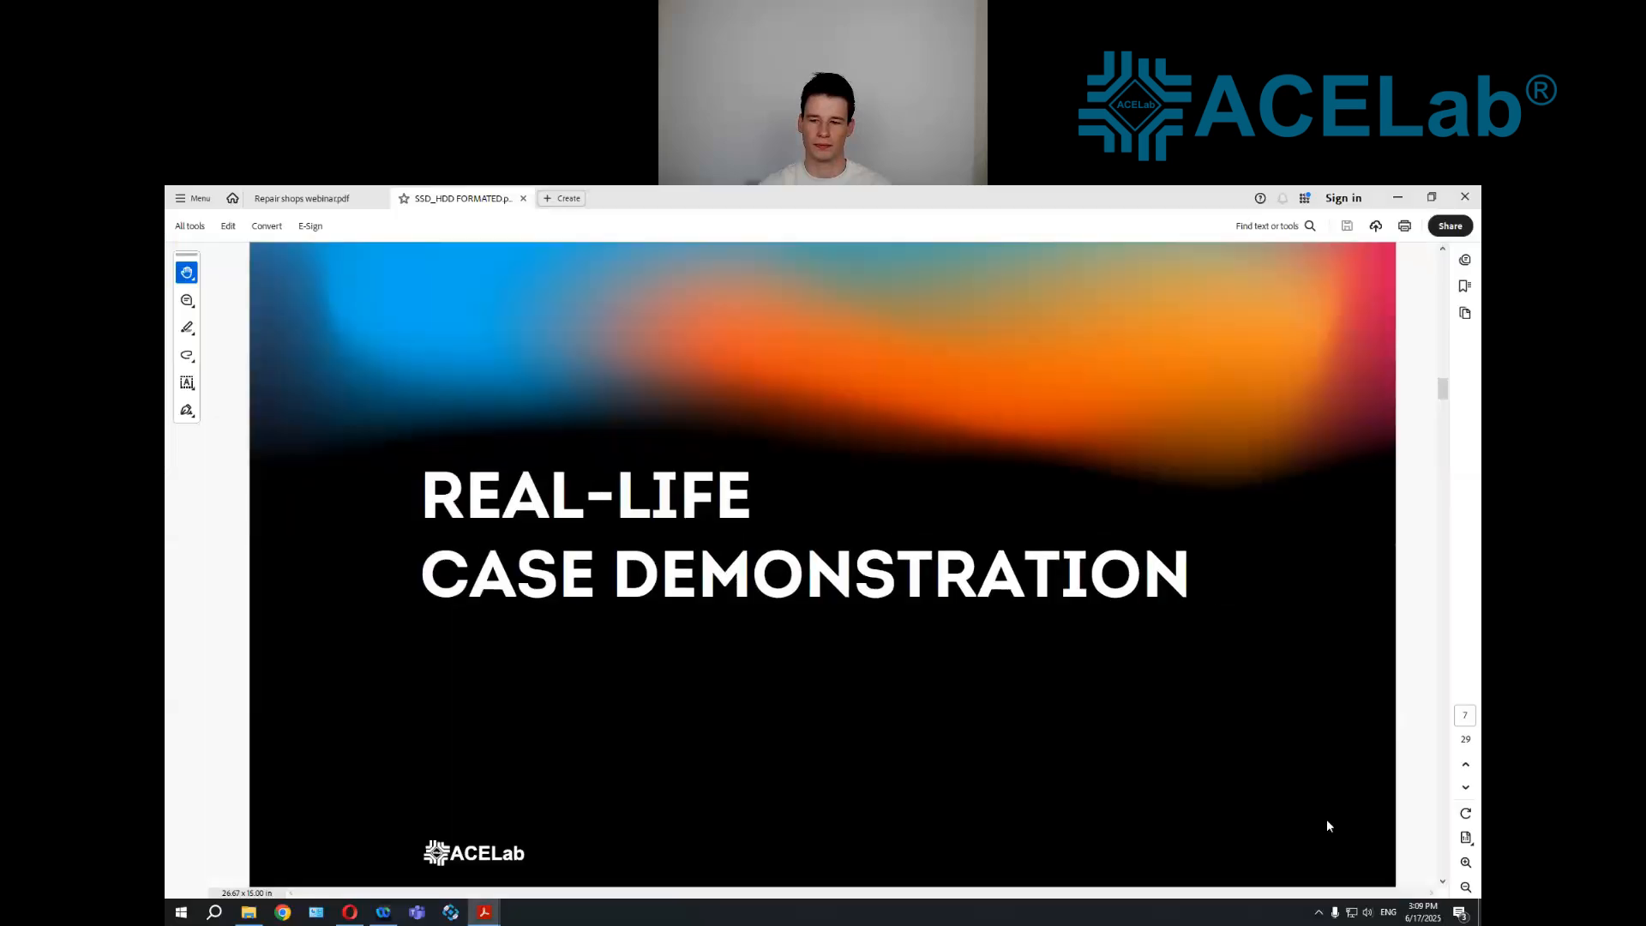
{"action": "key", "text": "super+d"}
{"action": "double_click", "coordinate": [817, 778]}
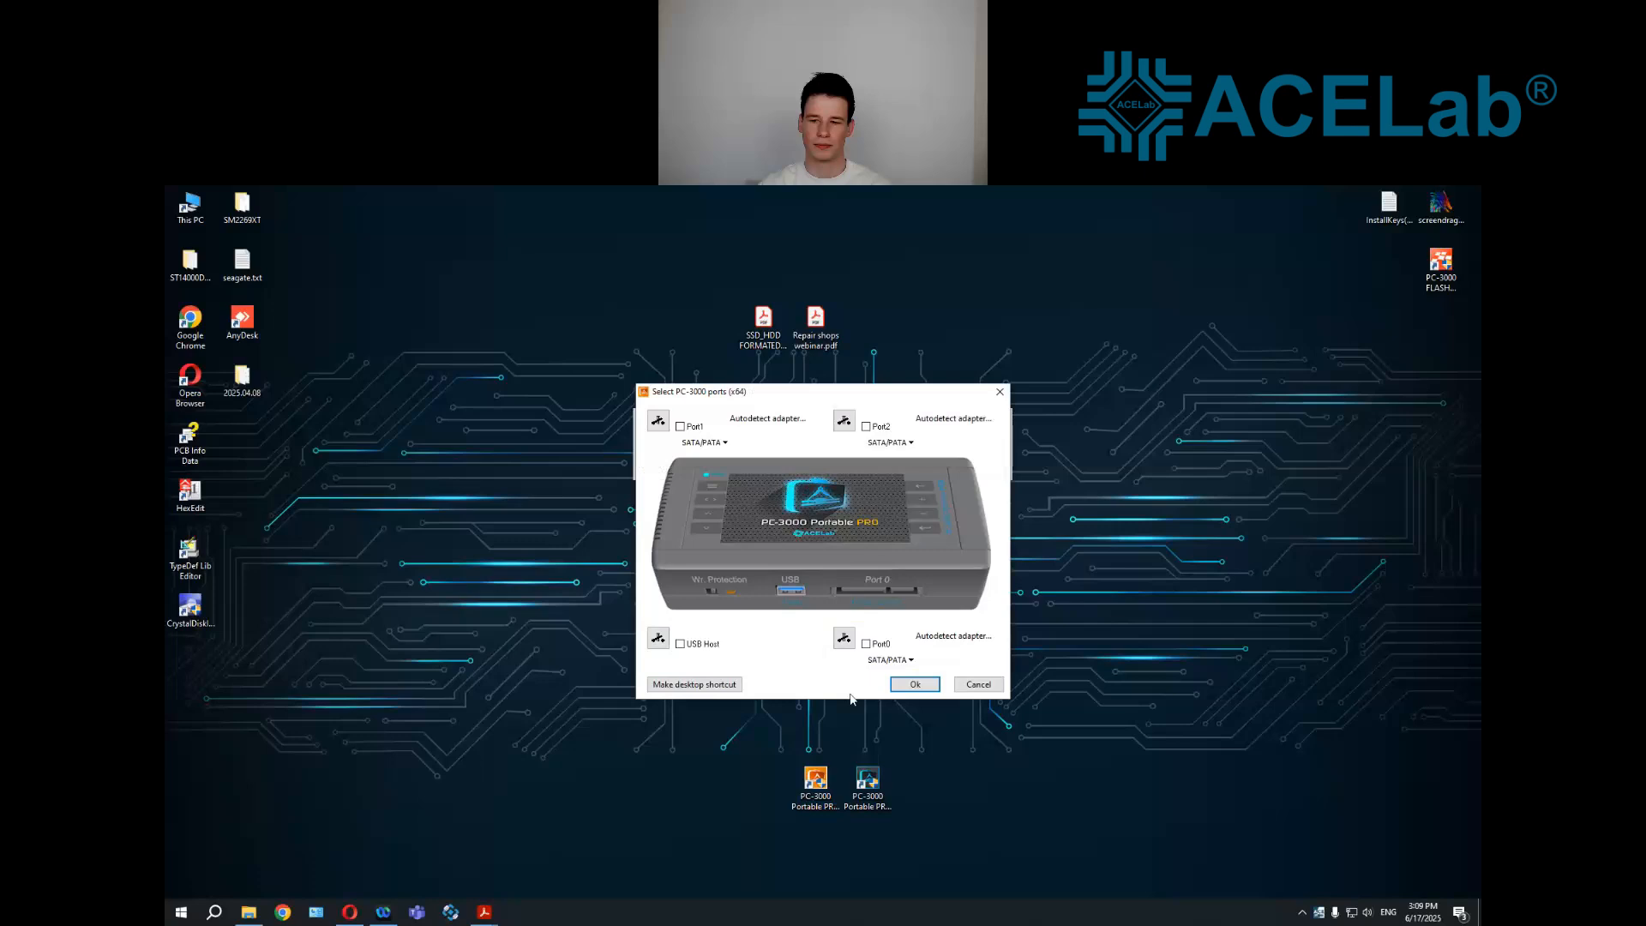
{"action": "left_click", "coordinate": [876, 444]}
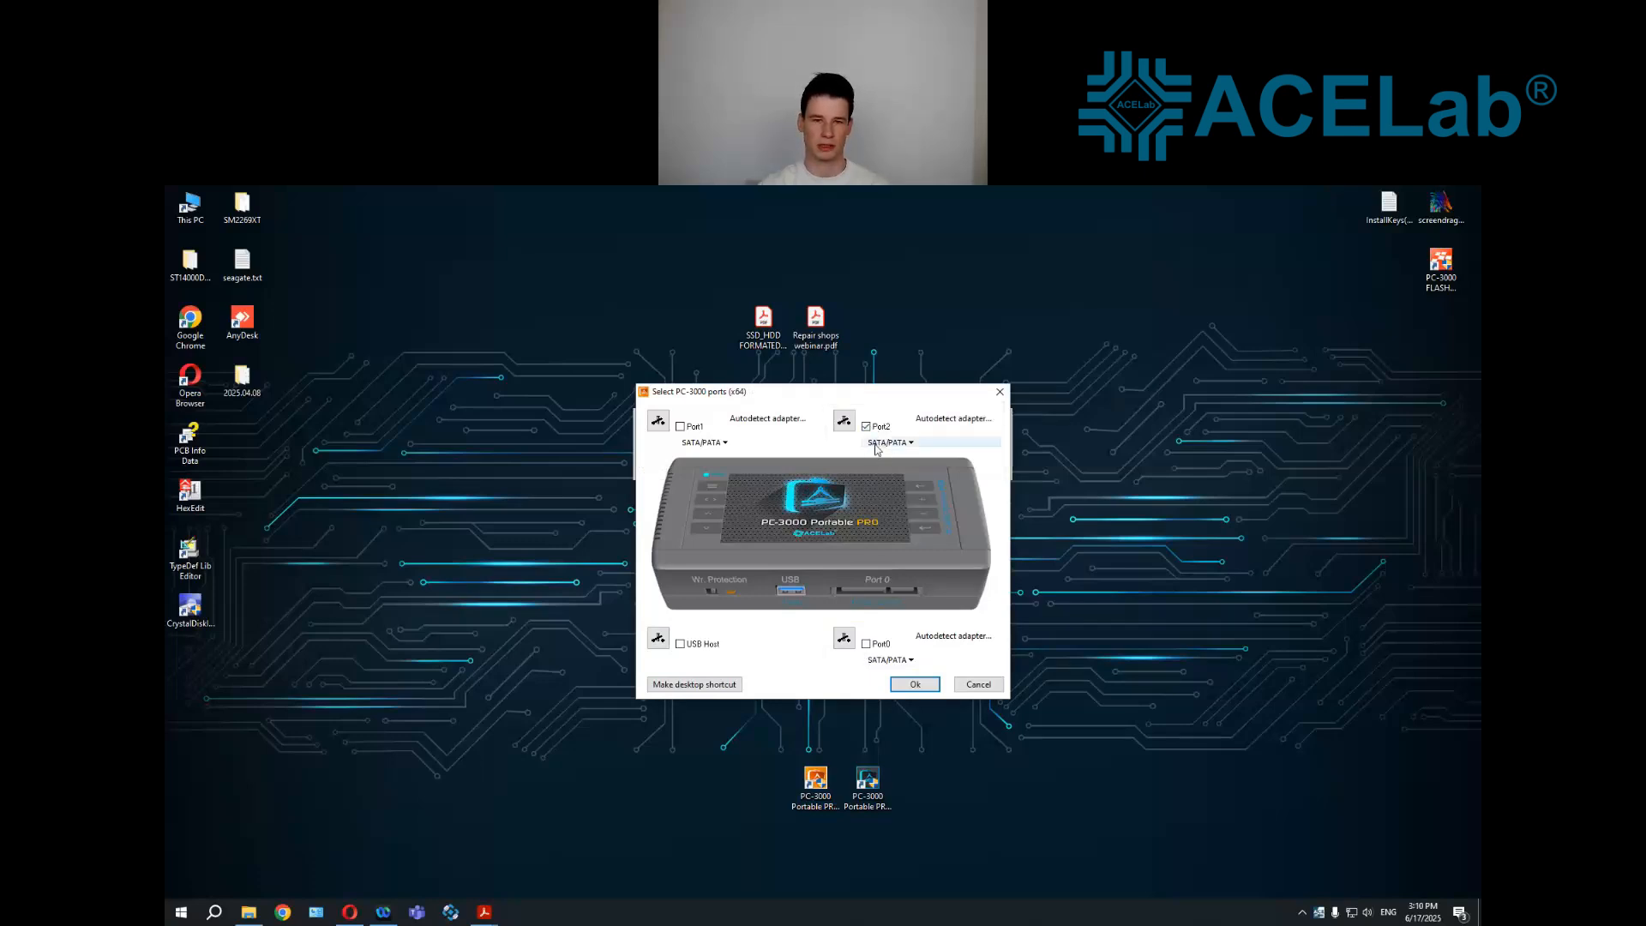
{"action": "left_click", "coordinate": [914, 683]}
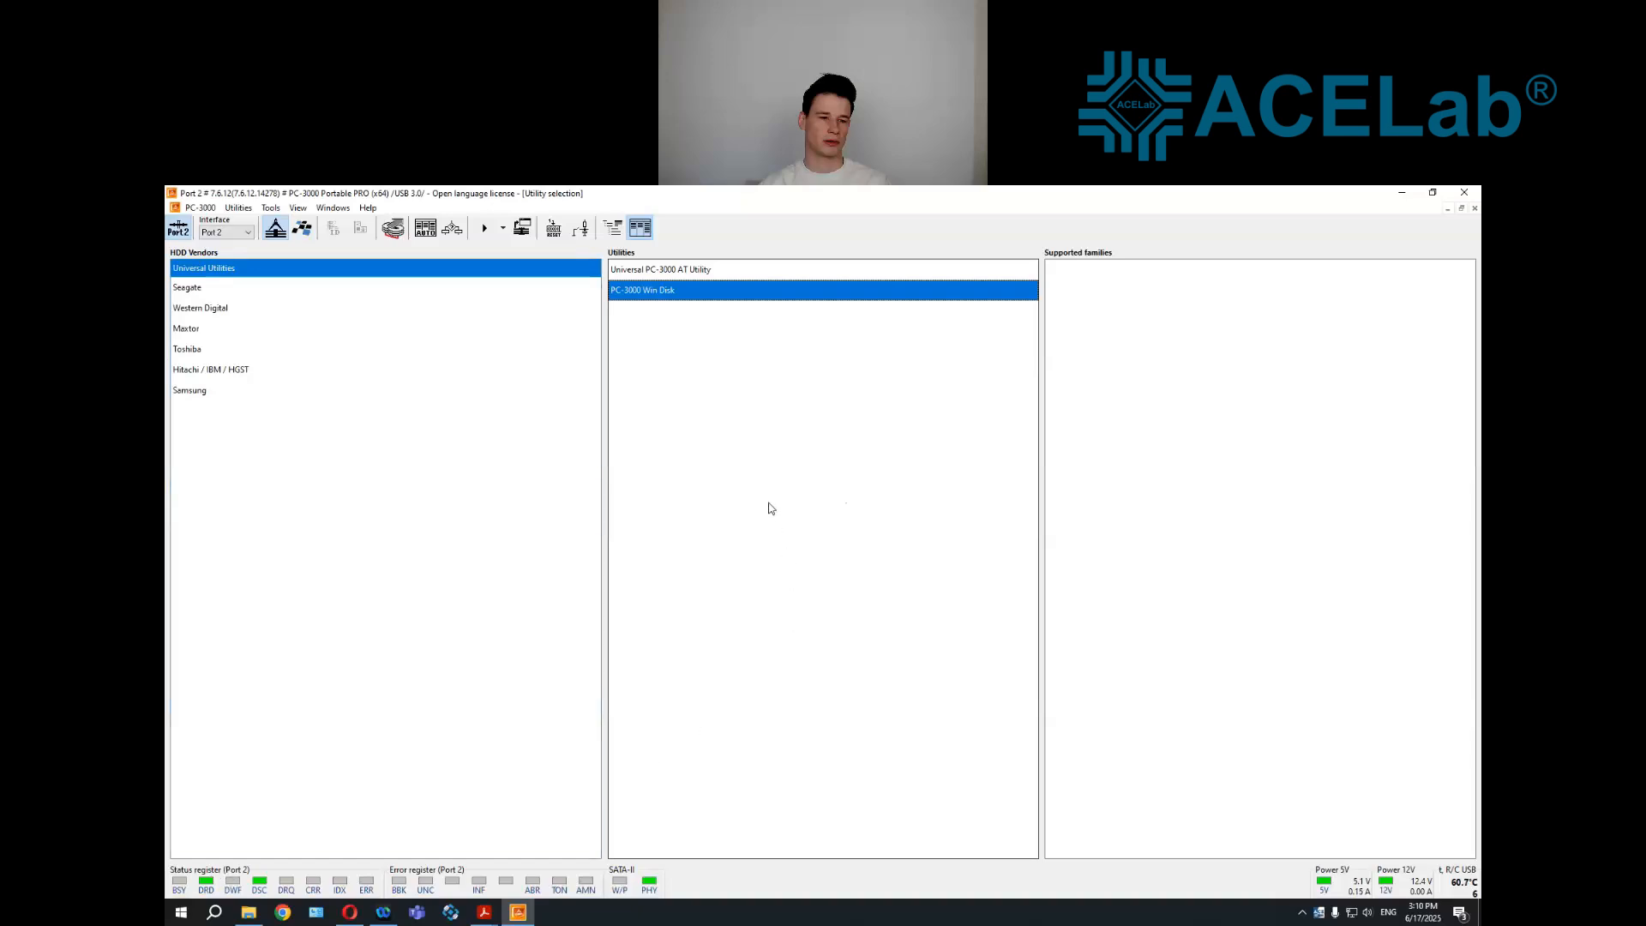
Mount the Port 2 drive read-only with the PC-3000 Win Disk utility and check the contents of New volume (D:) in File Explorer
{"action": "double_click", "coordinate": [676, 292]}
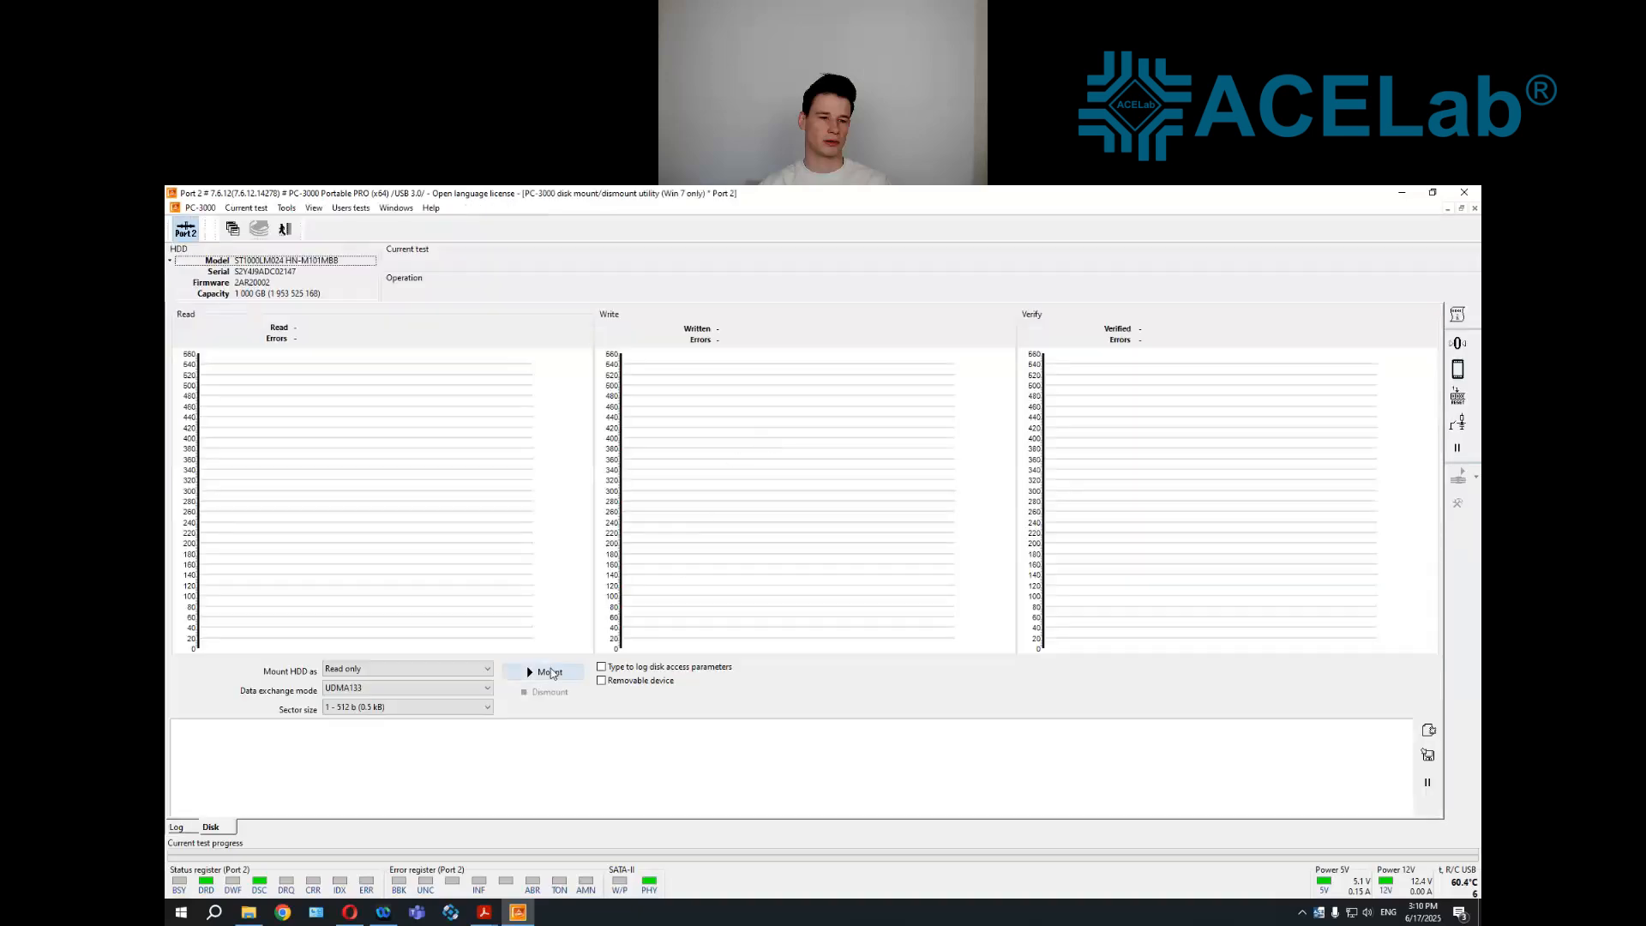
{"action": "left_click", "coordinate": [551, 672]}
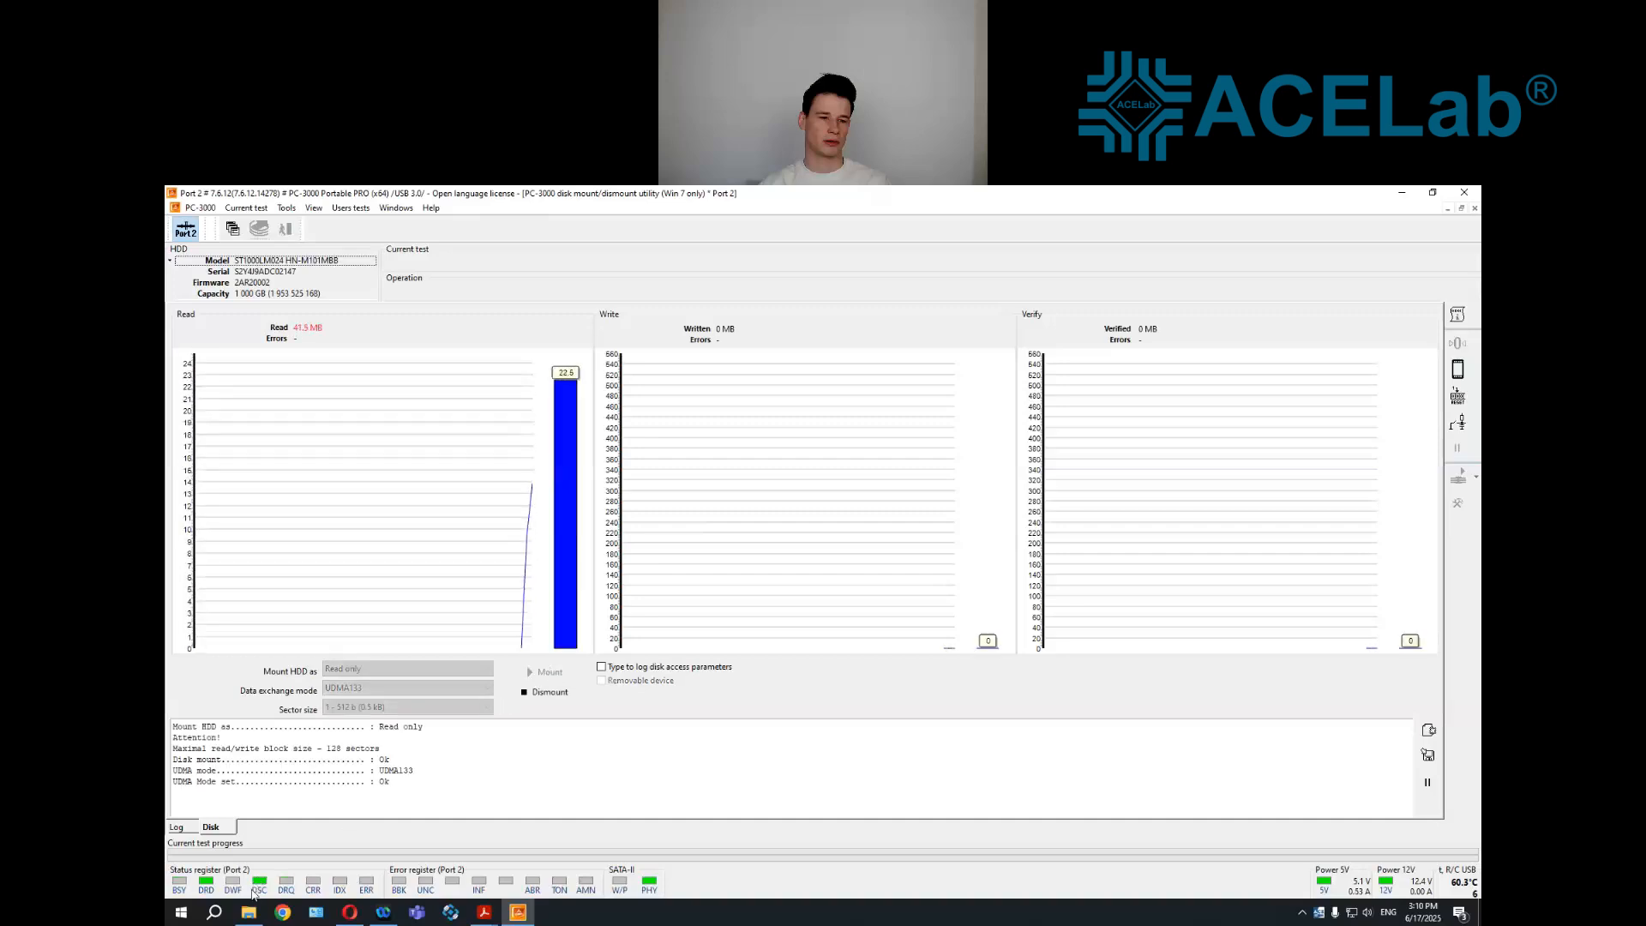
{"action": "left_click", "coordinate": [705, 440]}
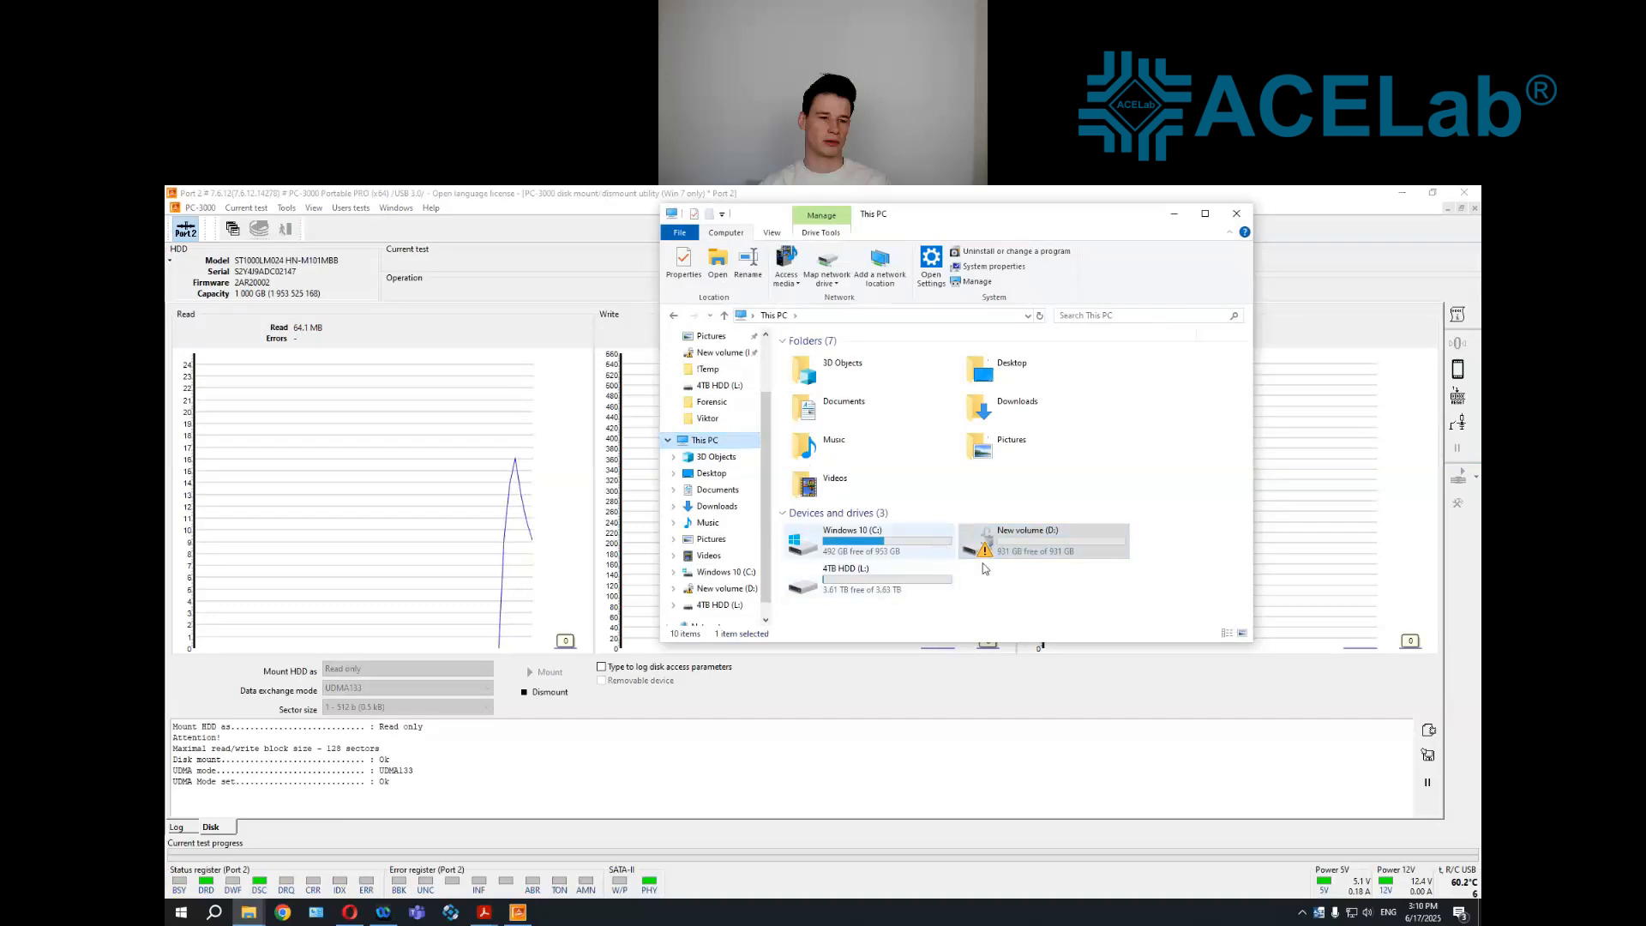
{"action": "double_click", "coordinate": [1059, 553]}
{"action": "left_click_drag", "start_coordinate": [853, 405], "coordinate": [1073, 506]}
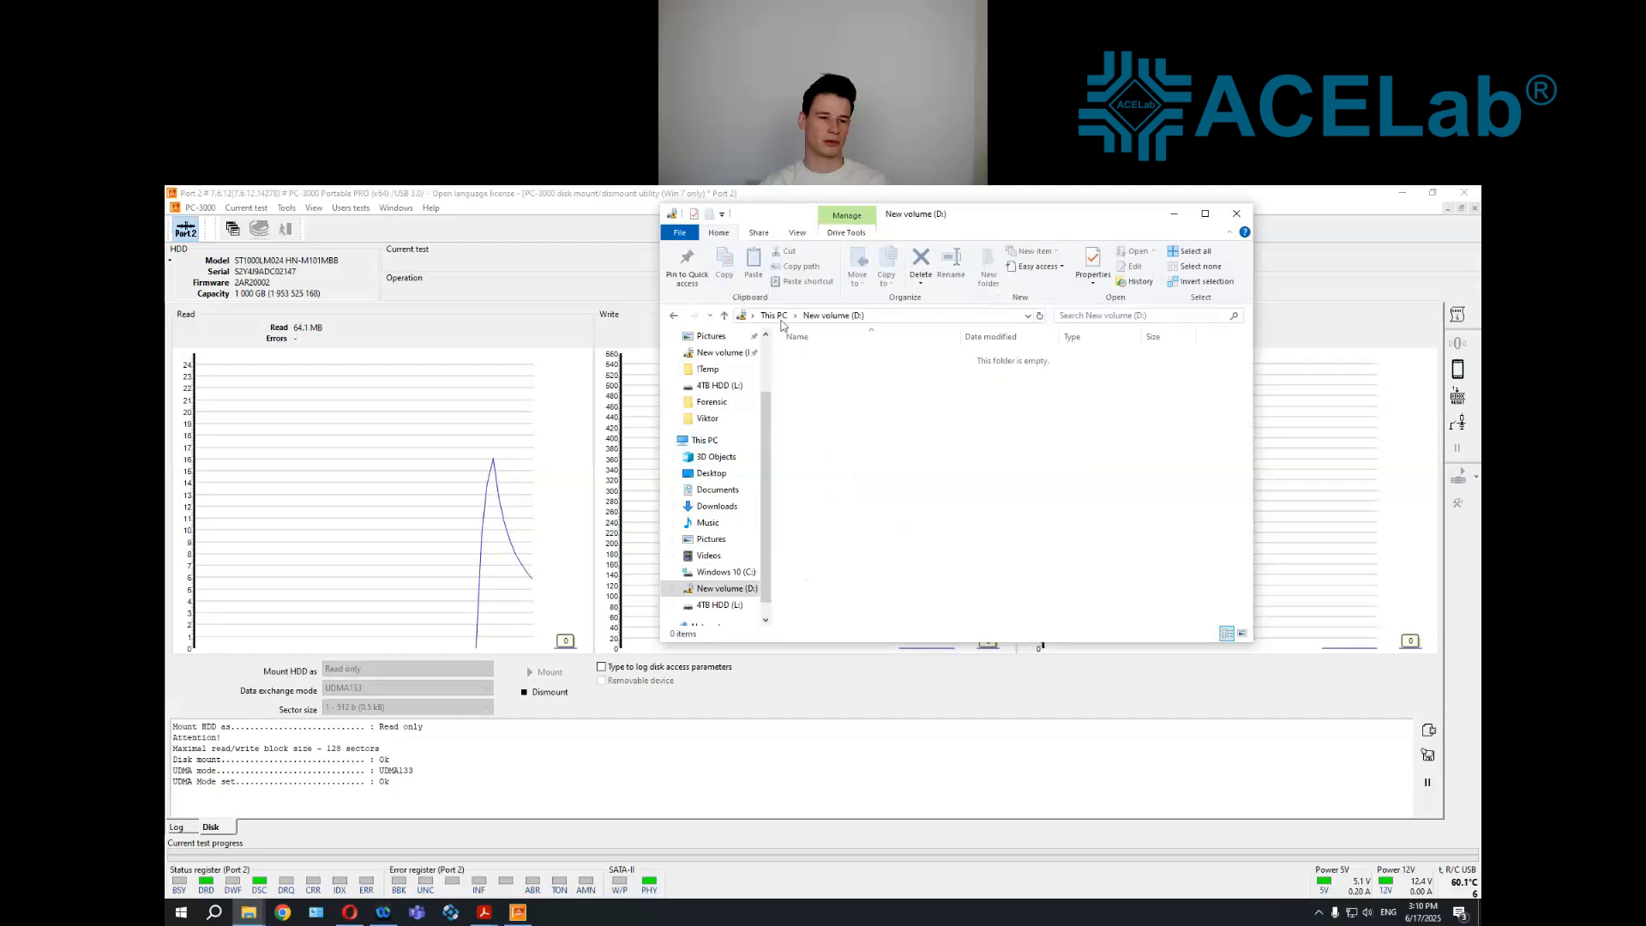
{"action": "left_click", "coordinate": [775, 315]}
{"action": "left_click_drag", "start_coordinate": [1030, 218], "coordinate": [990, 358]}
{"action": "double_click", "coordinate": [1030, 680]}
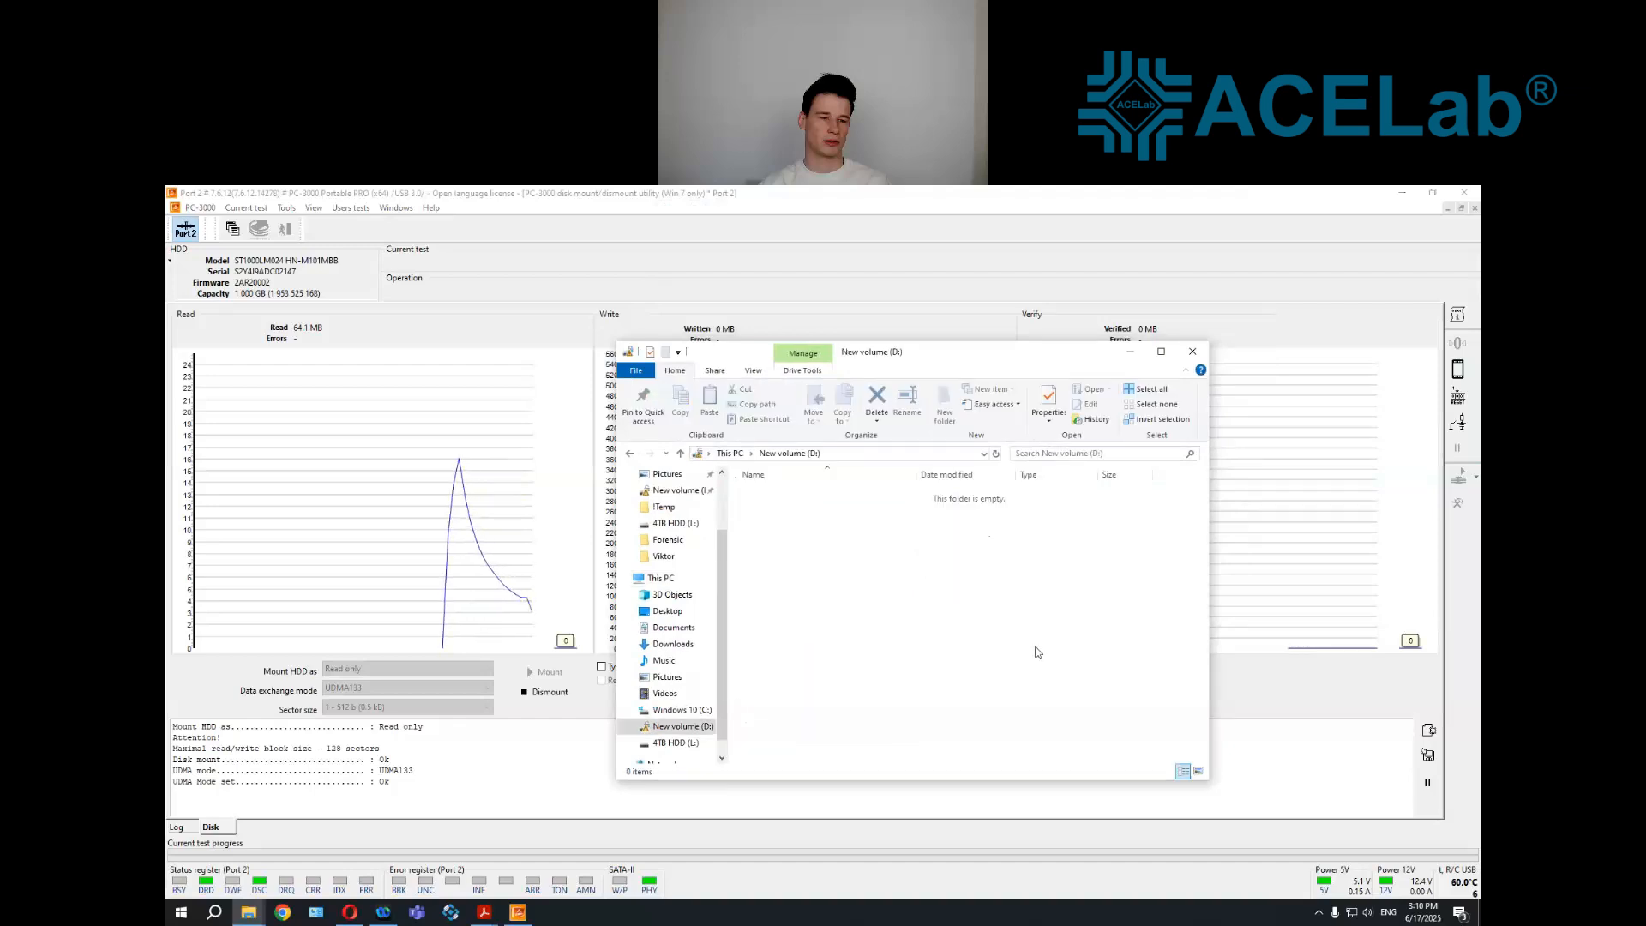
{"action": "left_click", "coordinate": [1192, 352]}
Dismount the drive, check the drive list in File Explorer, and exit the Win Disk utility
{"action": "left_click", "coordinate": [570, 693]}
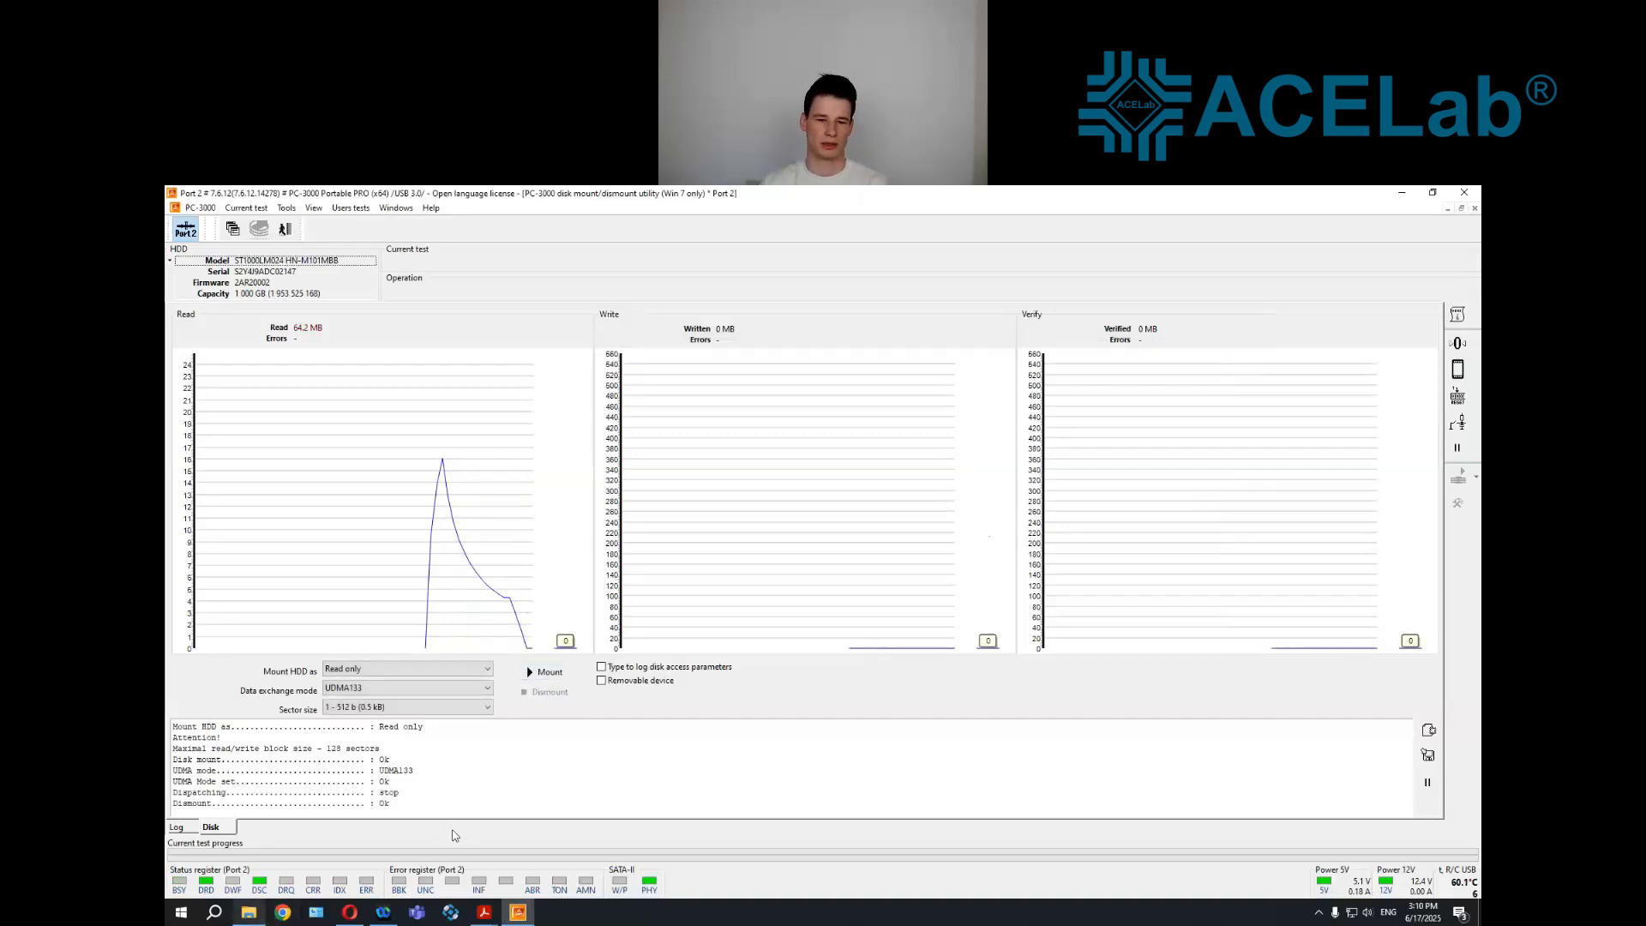
{"action": "left_click", "coordinate": [716, 812]}
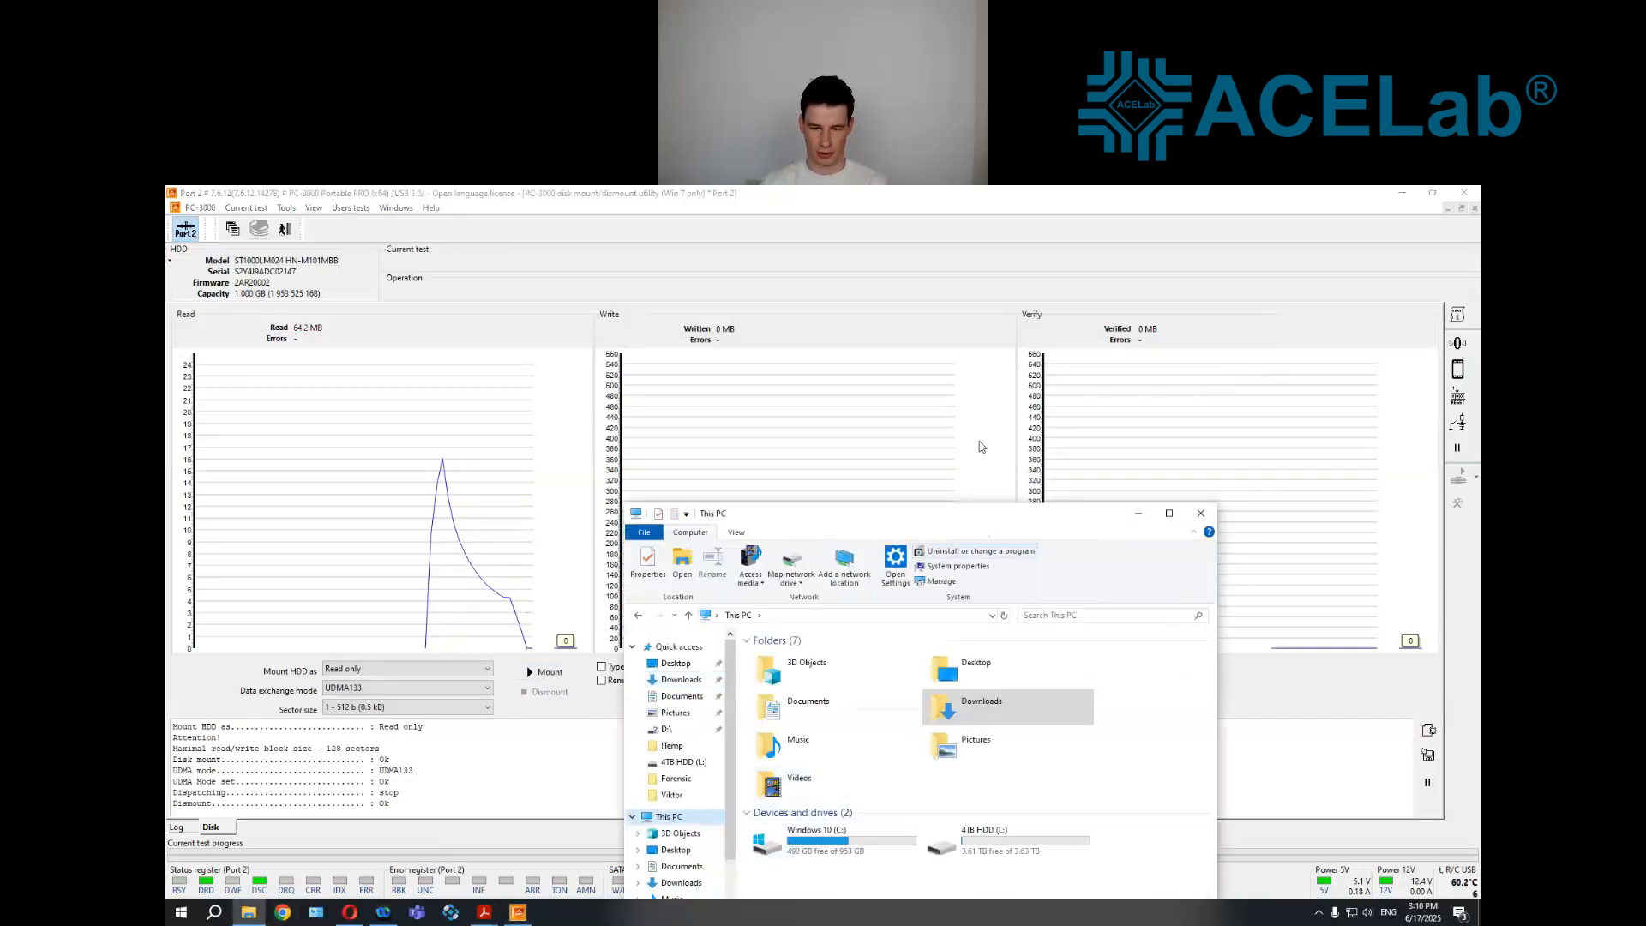
{"action": "left_click_drag", "start_coordinate": [979, 515], "coordinate": [1027, 393]}
{"action": "left_click_drag", "start_coordinate": [935, 849], "coordinate": [934, 859]}
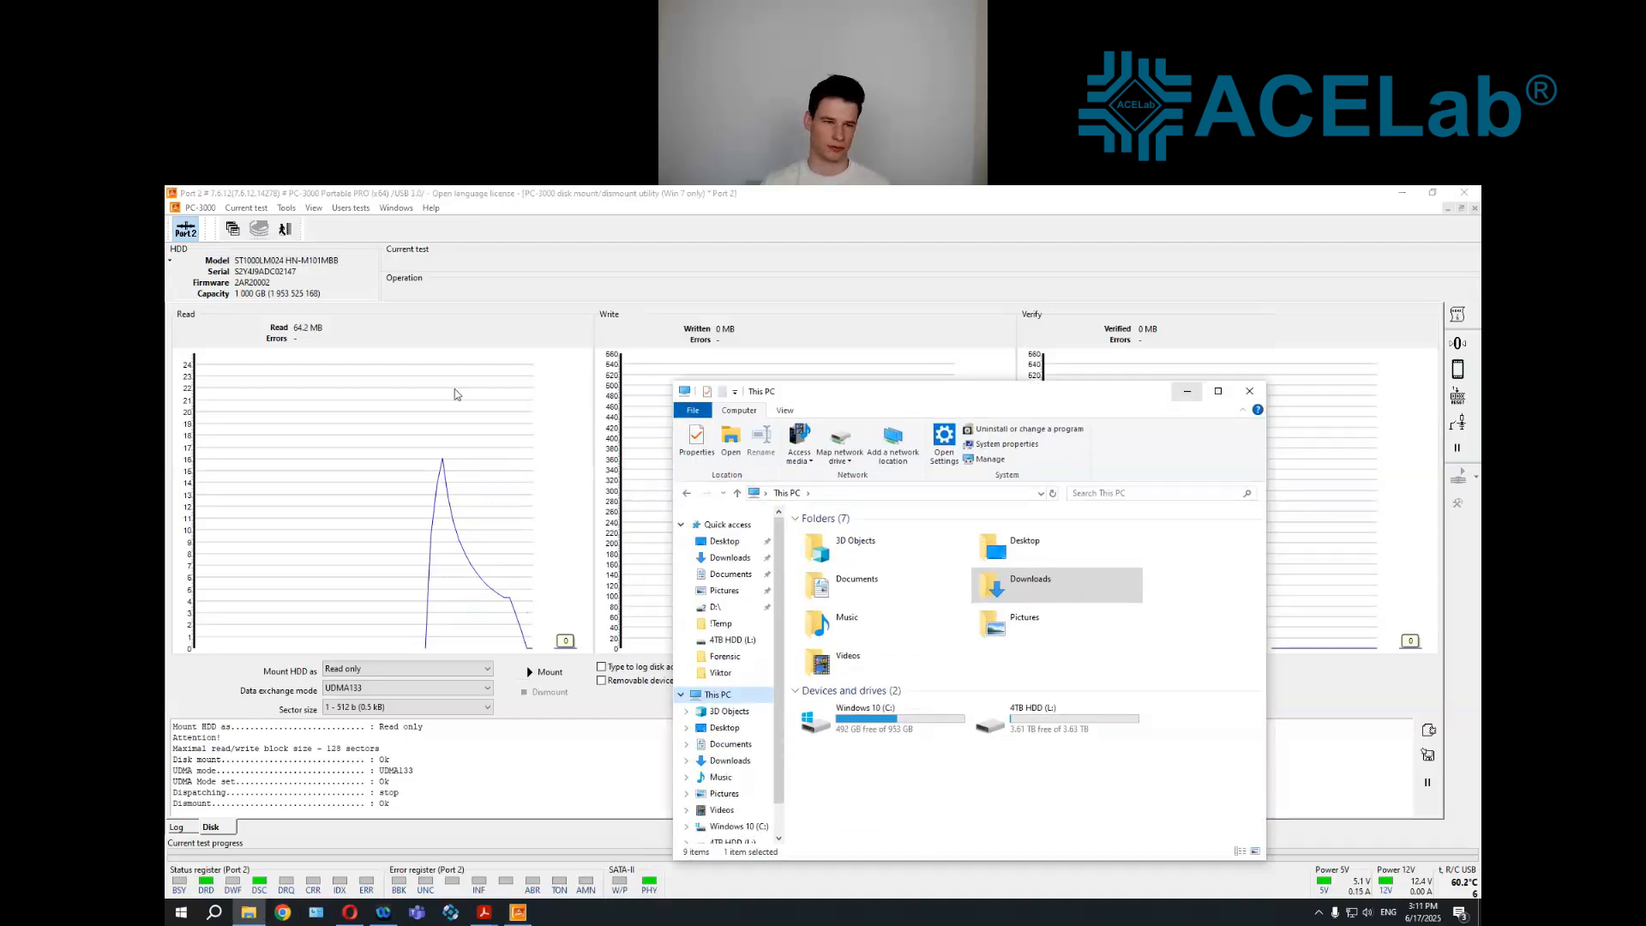
{"action": "left_click", "coordinate": [290, 229]}
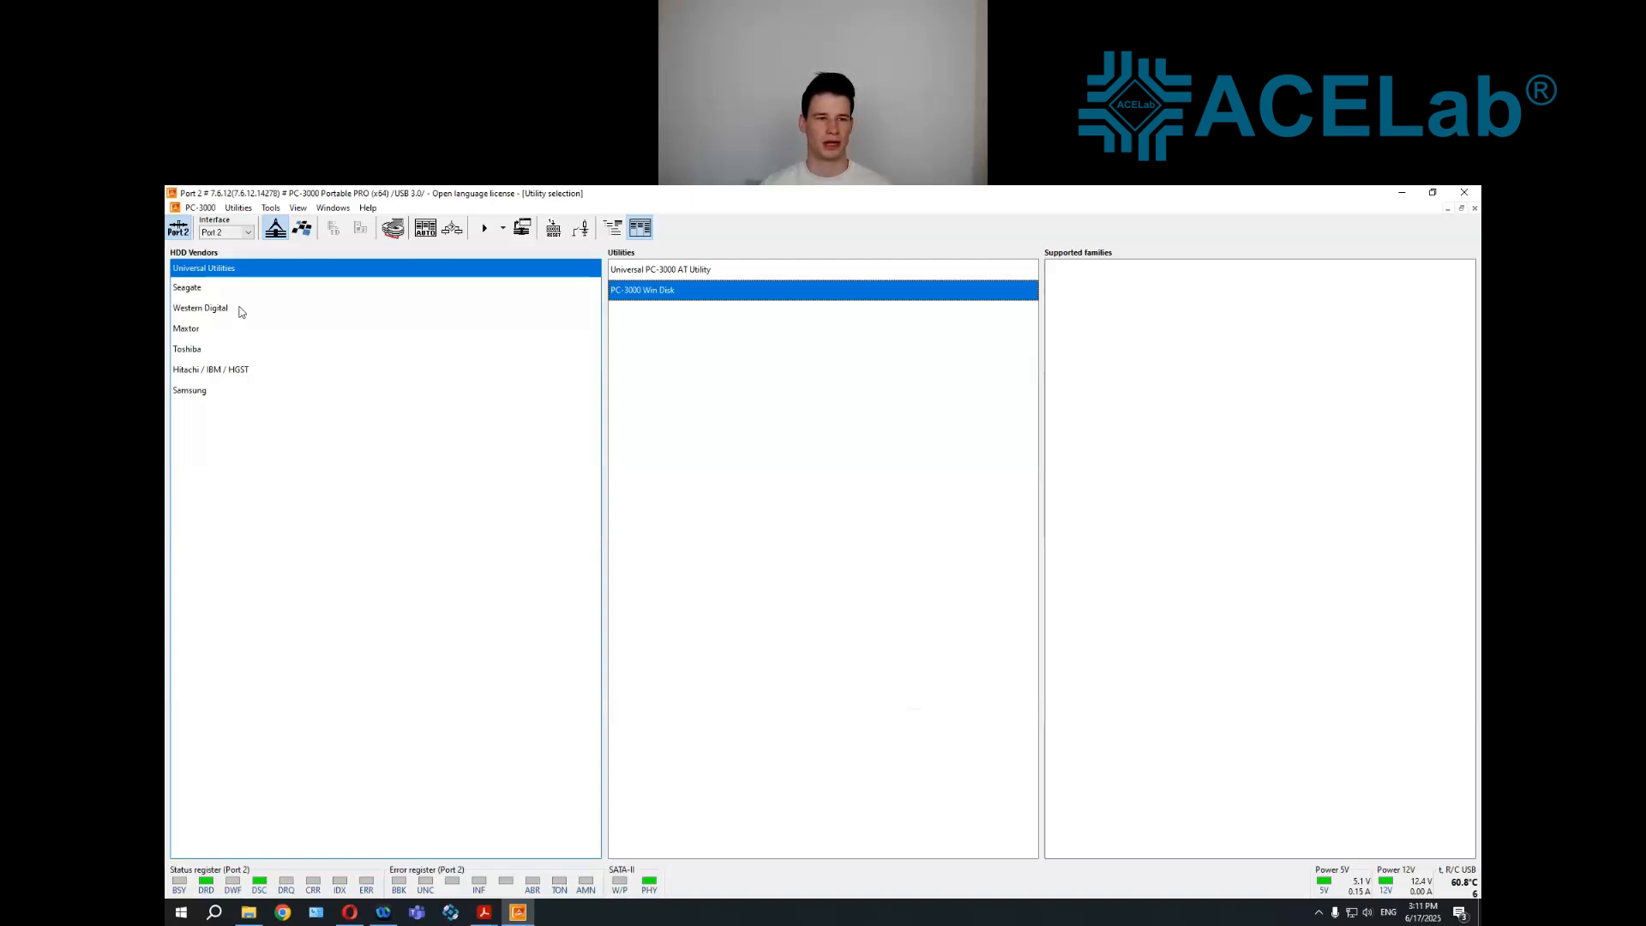
Start the Samsung Spin Point utility without COM port access, in Normal mode for the M8E 2.5" family, model HN-M101MBB
{"action": "left_click", "coordinate": [236, 394]}
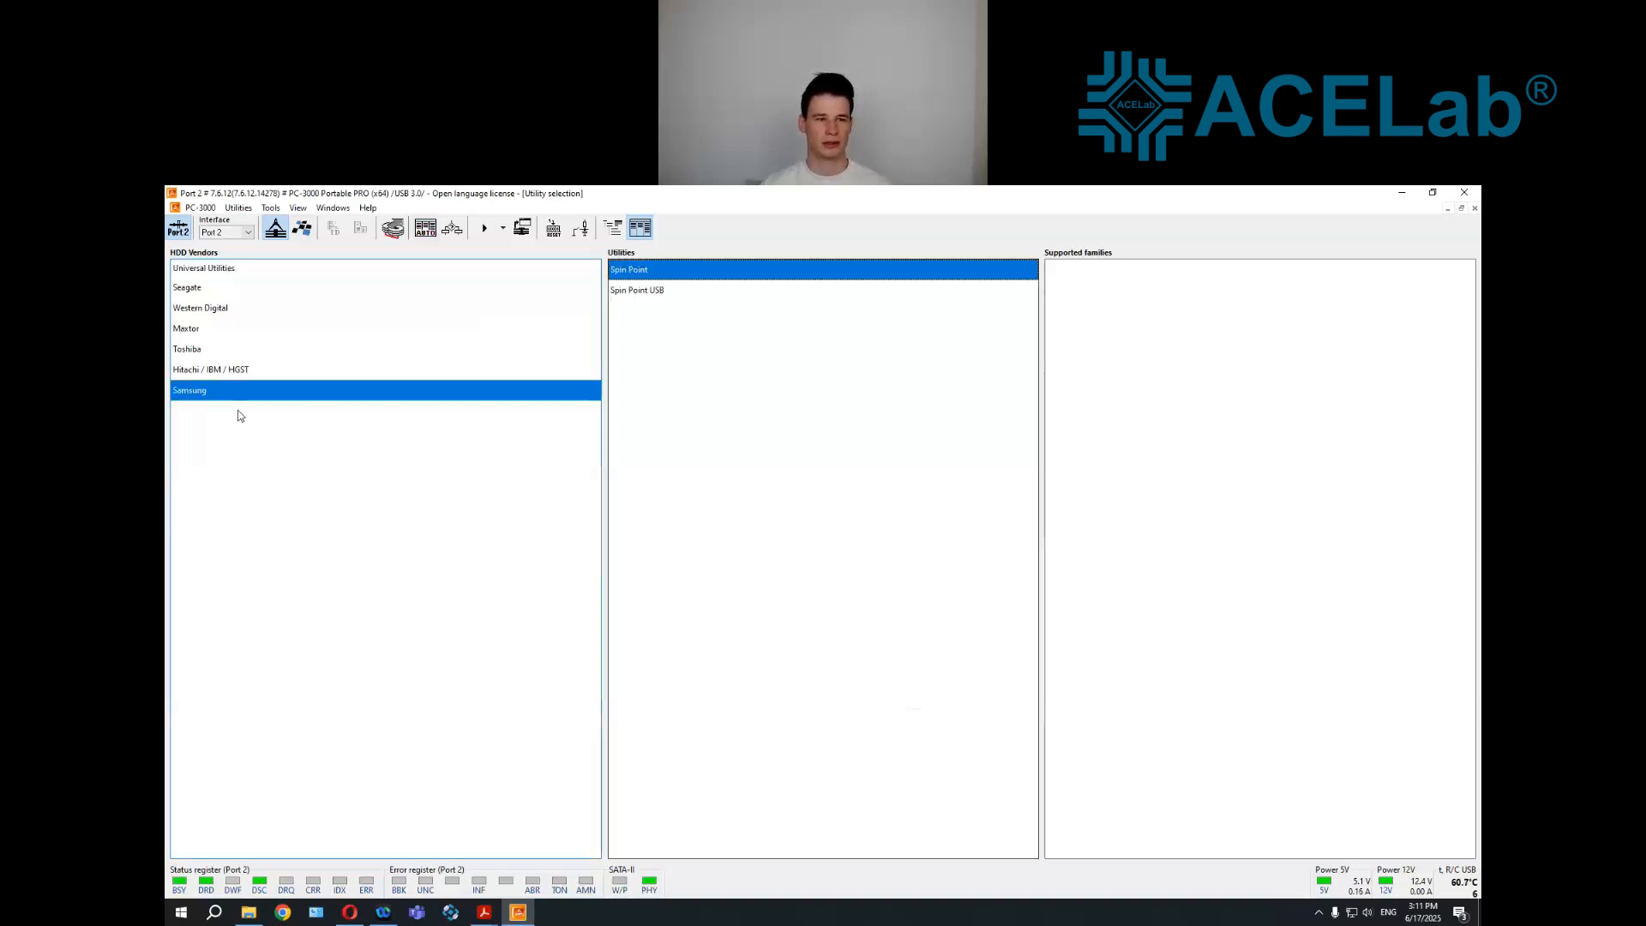
{"action": "left_click", "coordinate": [485, 231]}
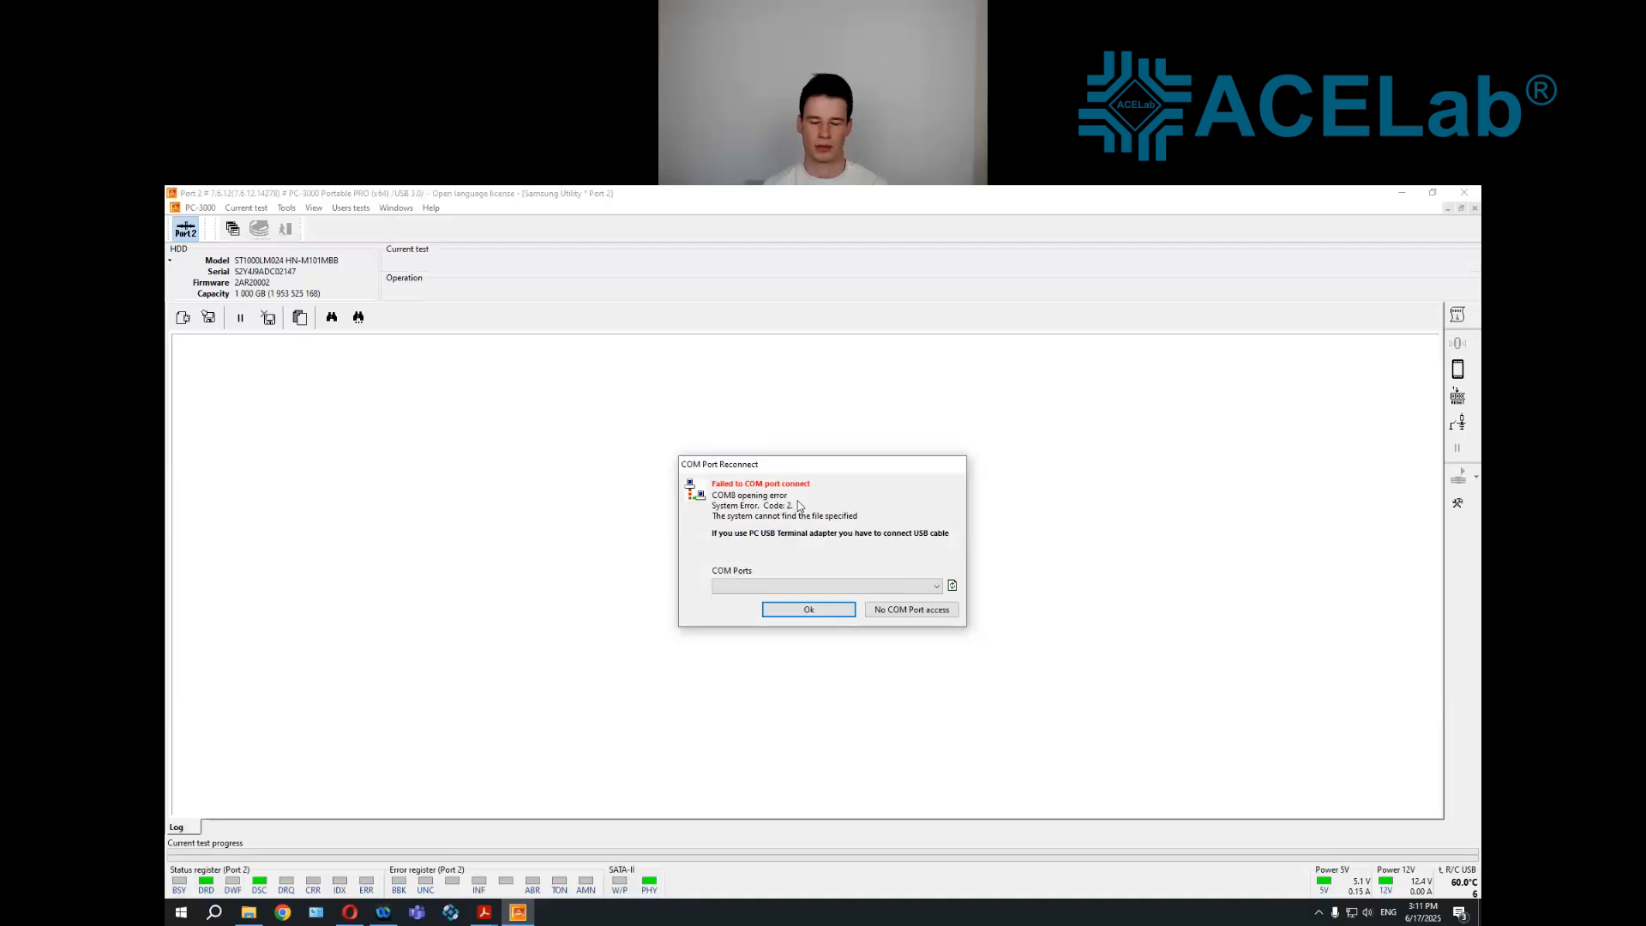
{"action": "left_click", "coordinate": [890, 610]}
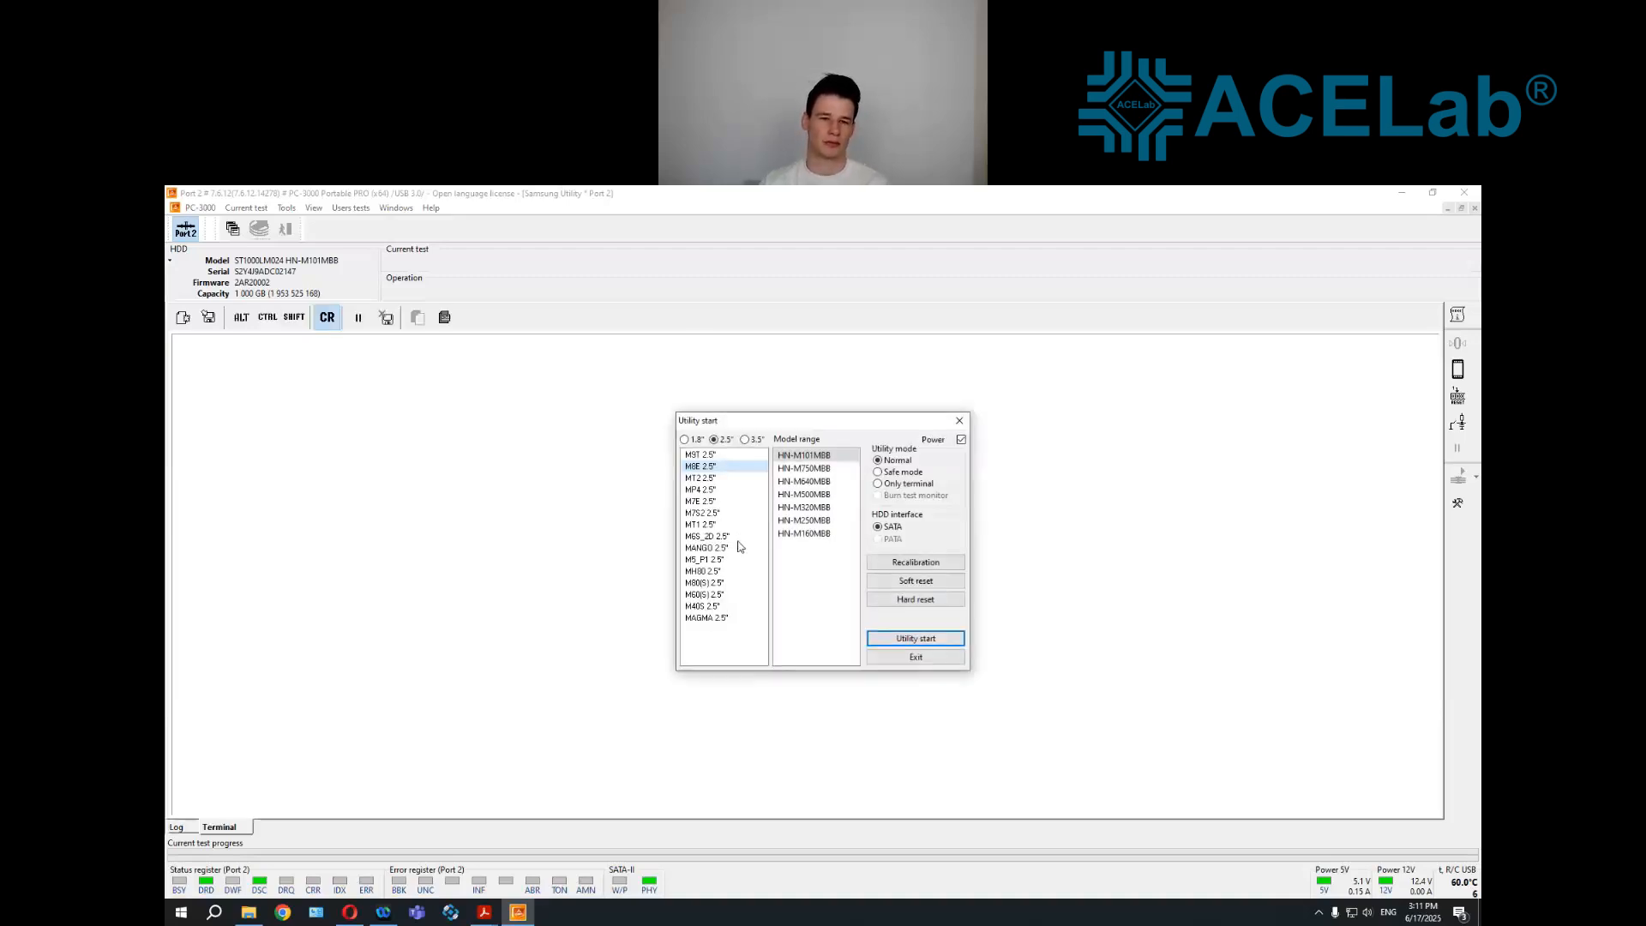
{"action": "left_click", "coordinate": [924, 639]}
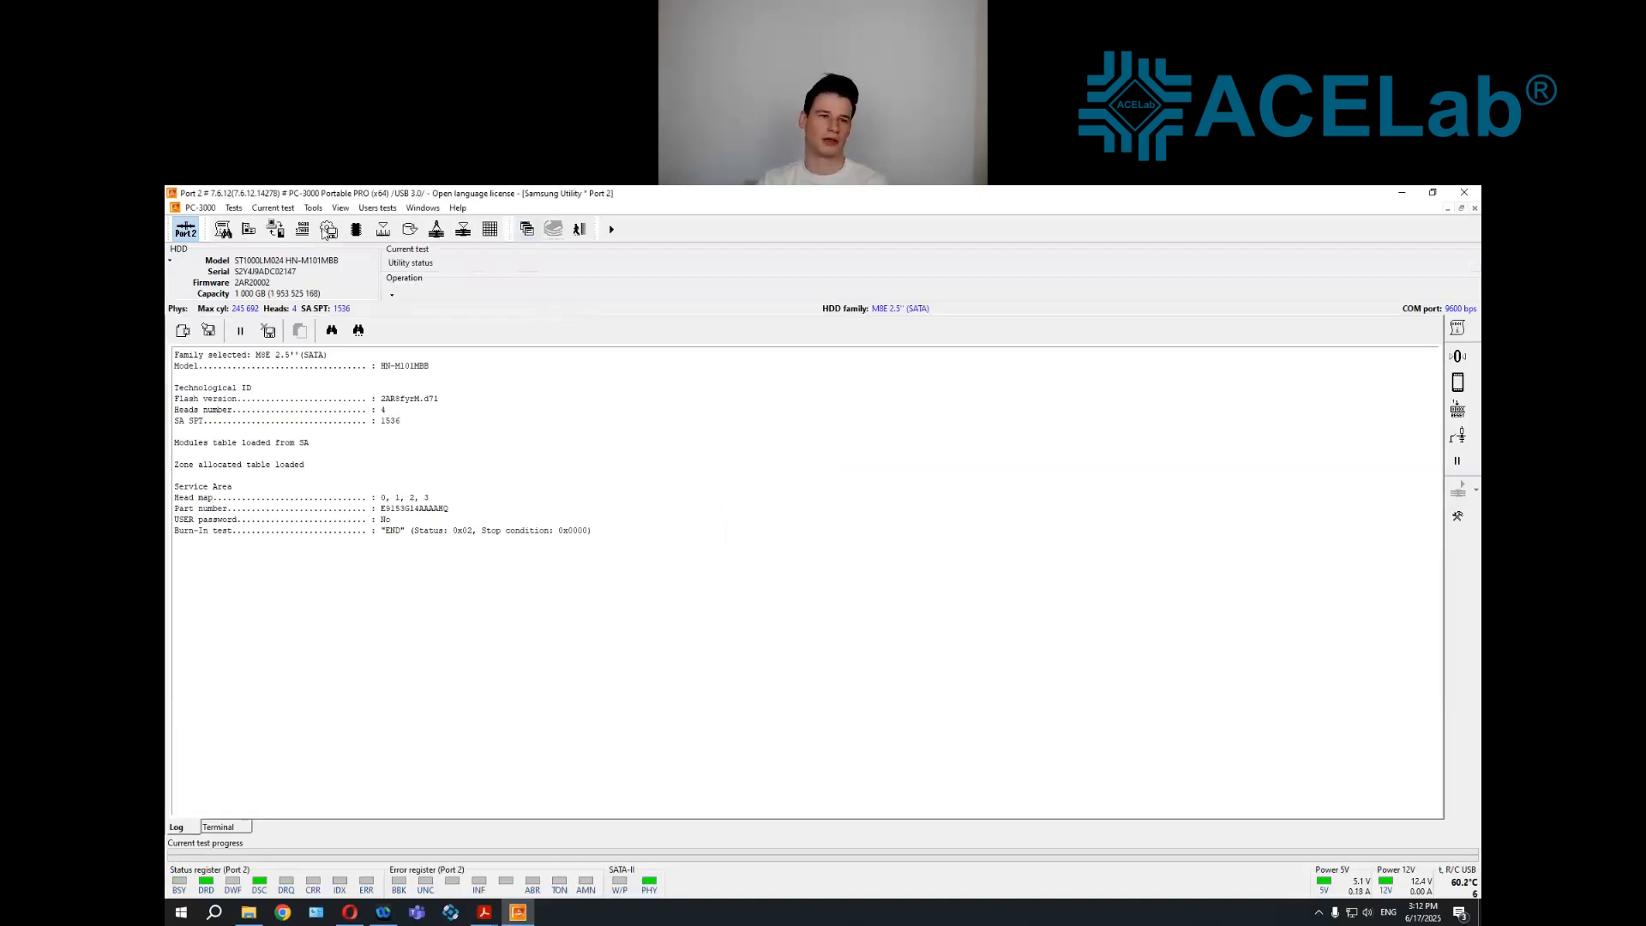
{"action": "left_click", "coordinate": [409, 230]}
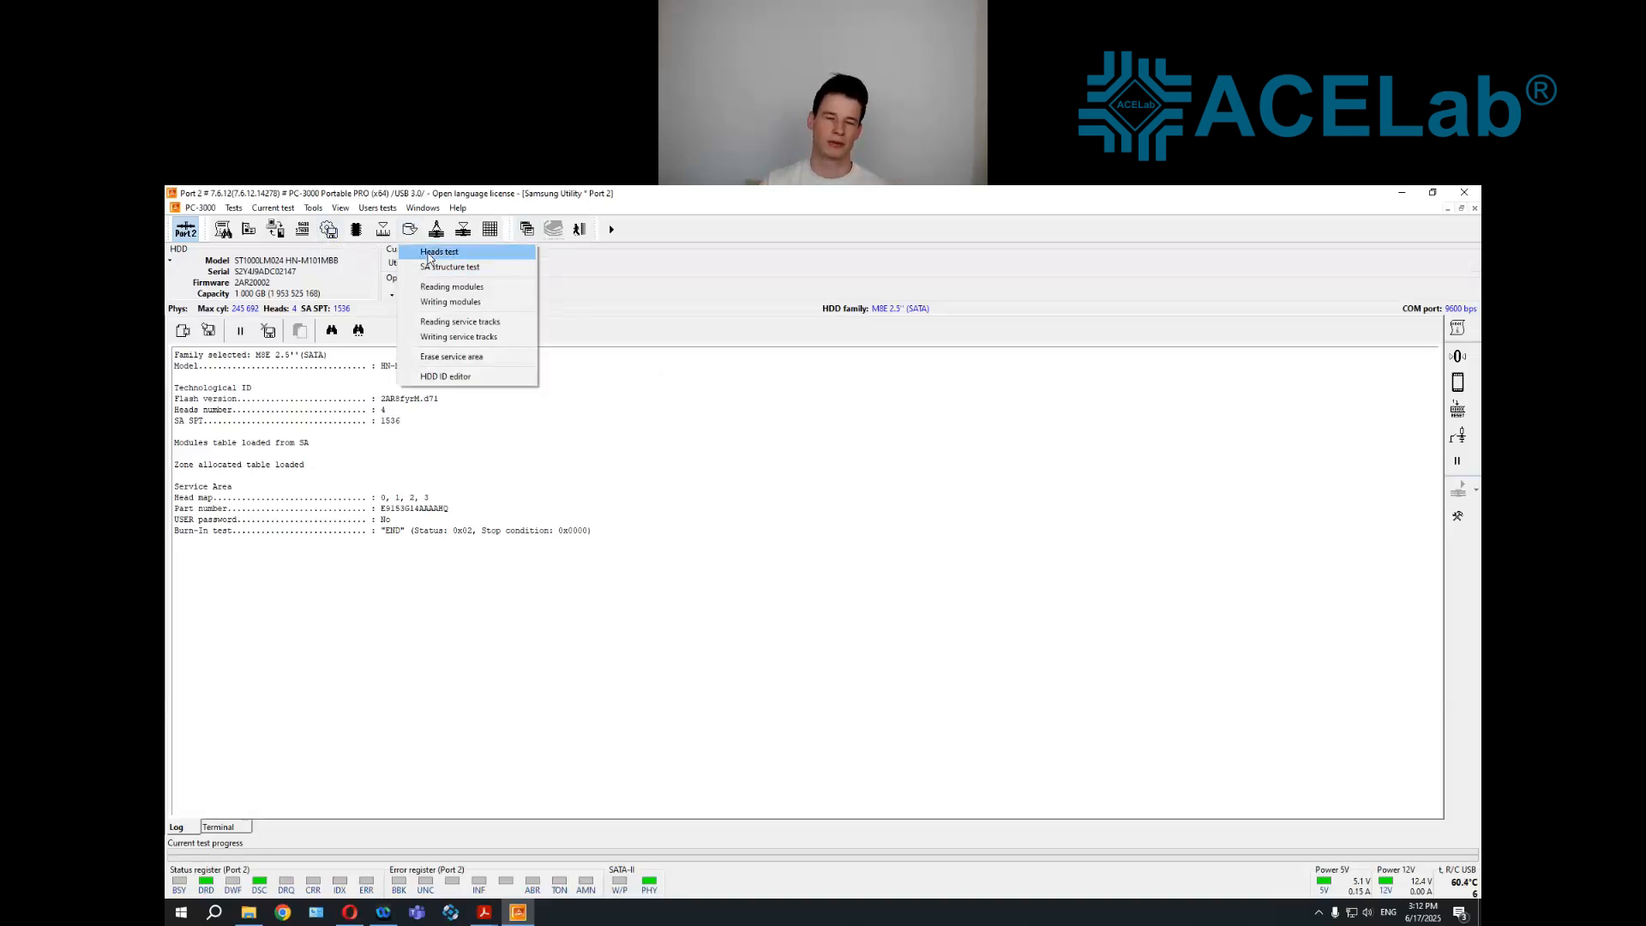
{"action": "left_click", "coordinate": [696, 489]}
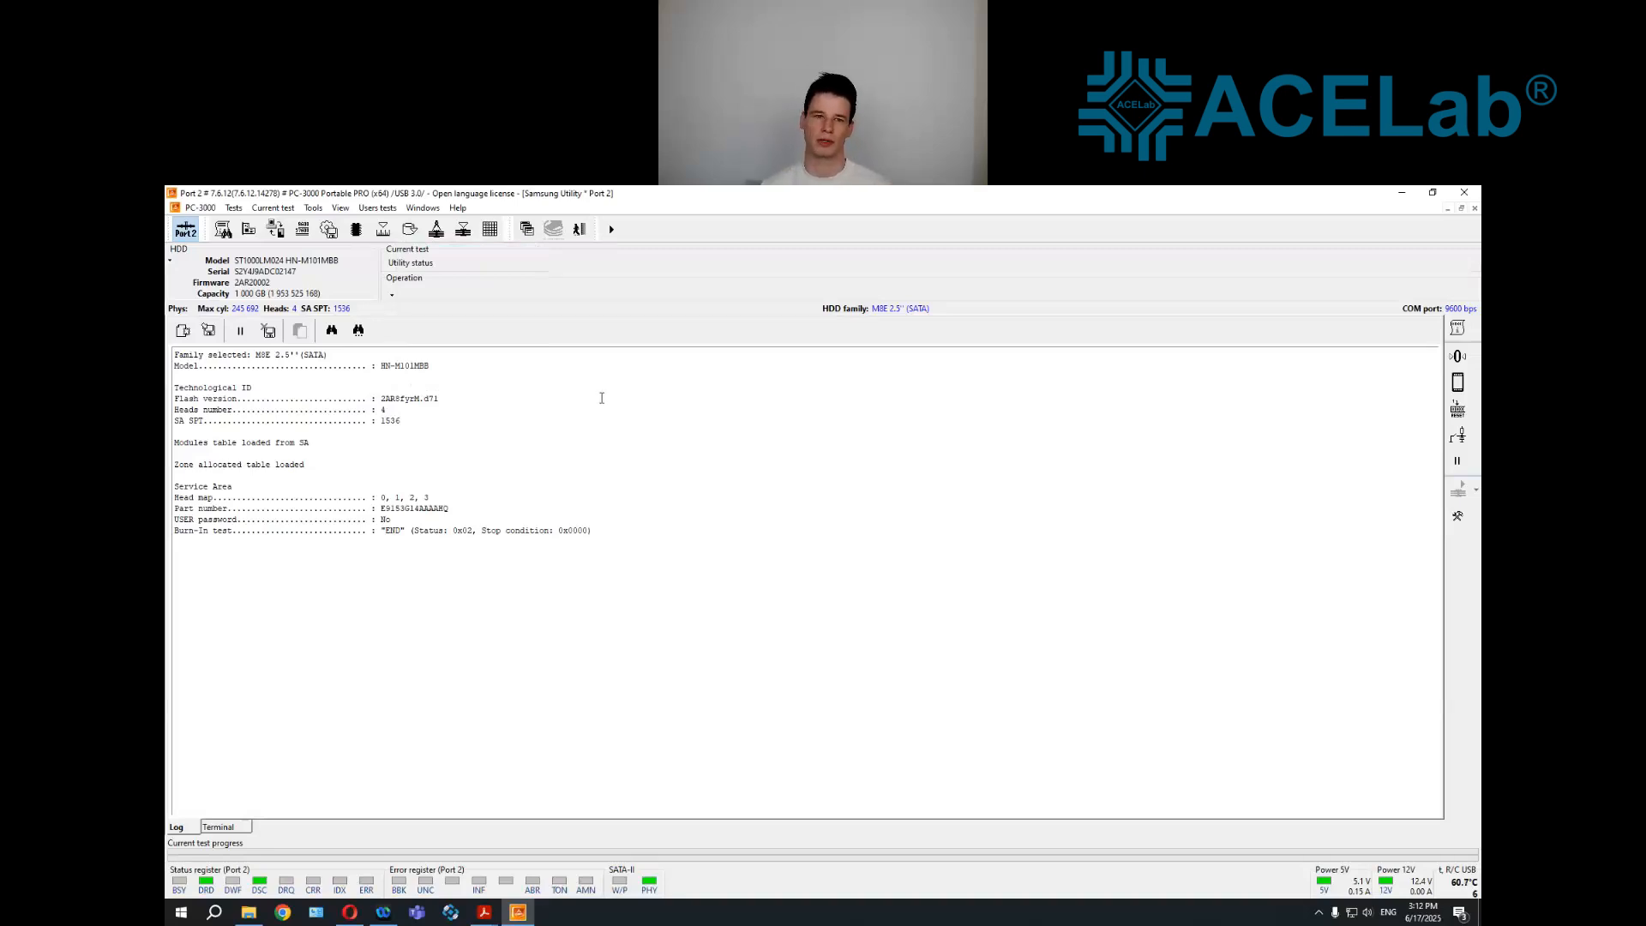
Start a new DE RAID edition task and store its data in a new folder Samsung_HDD_format on the L: drive
{"action": "left_click", "coordinate": [529, 233]}
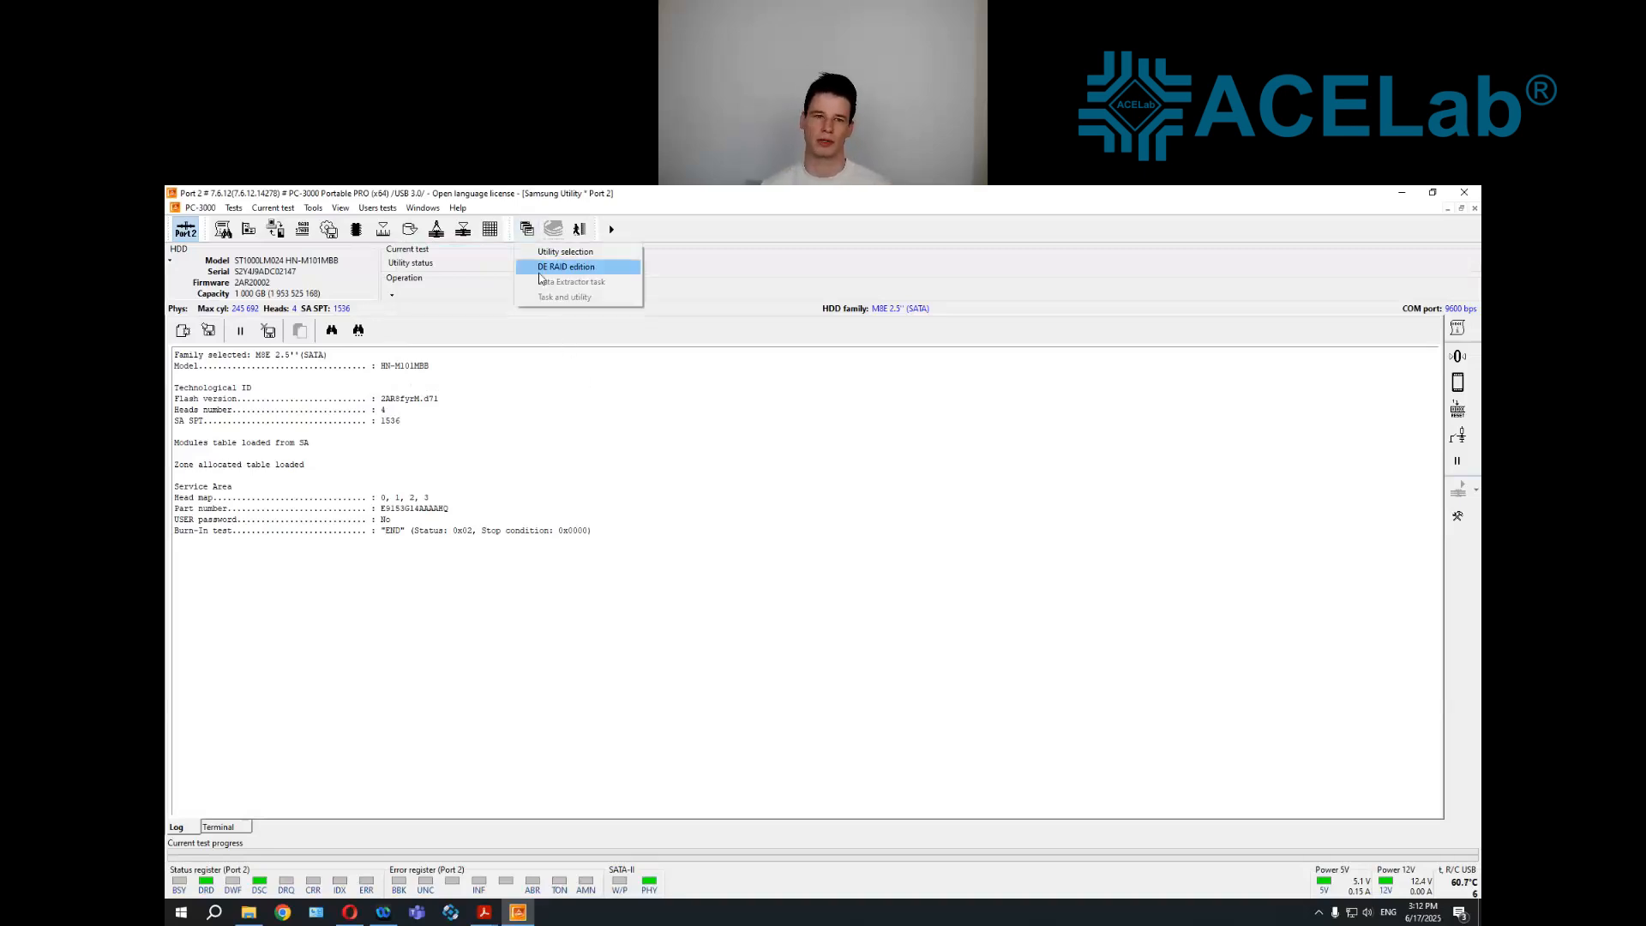
{"action": "left_click", "coordinate": [562, 267]}
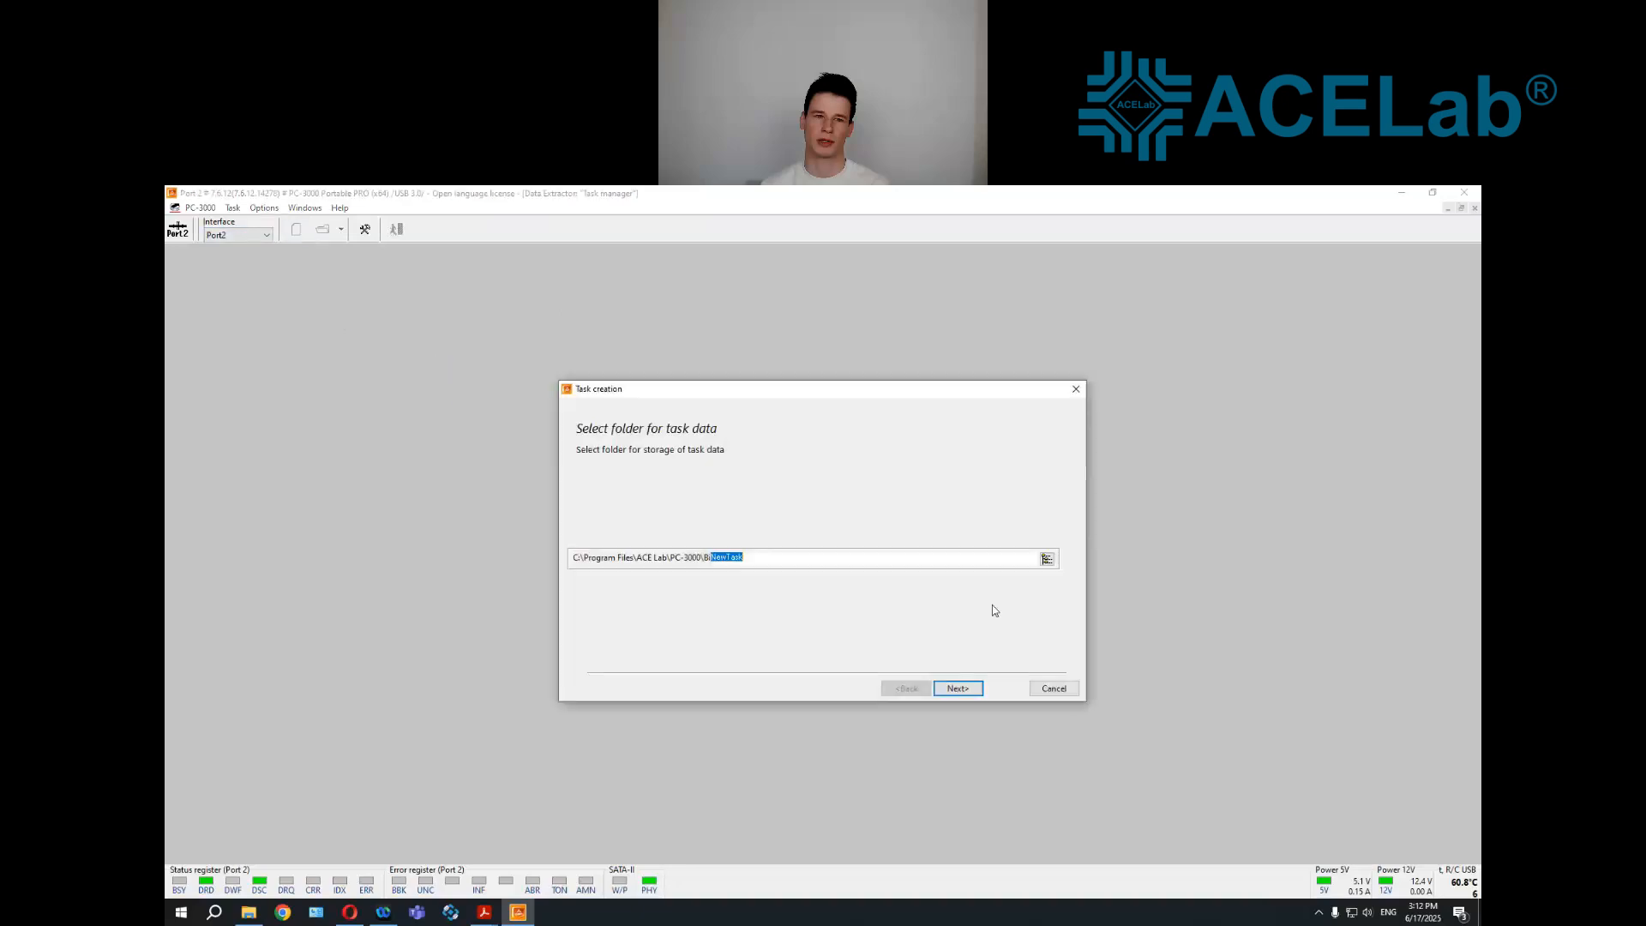
{"action": "left_click", "coordinate": [1047, 559]}
{"action": "left_click", "coordinate": [787, 443]}
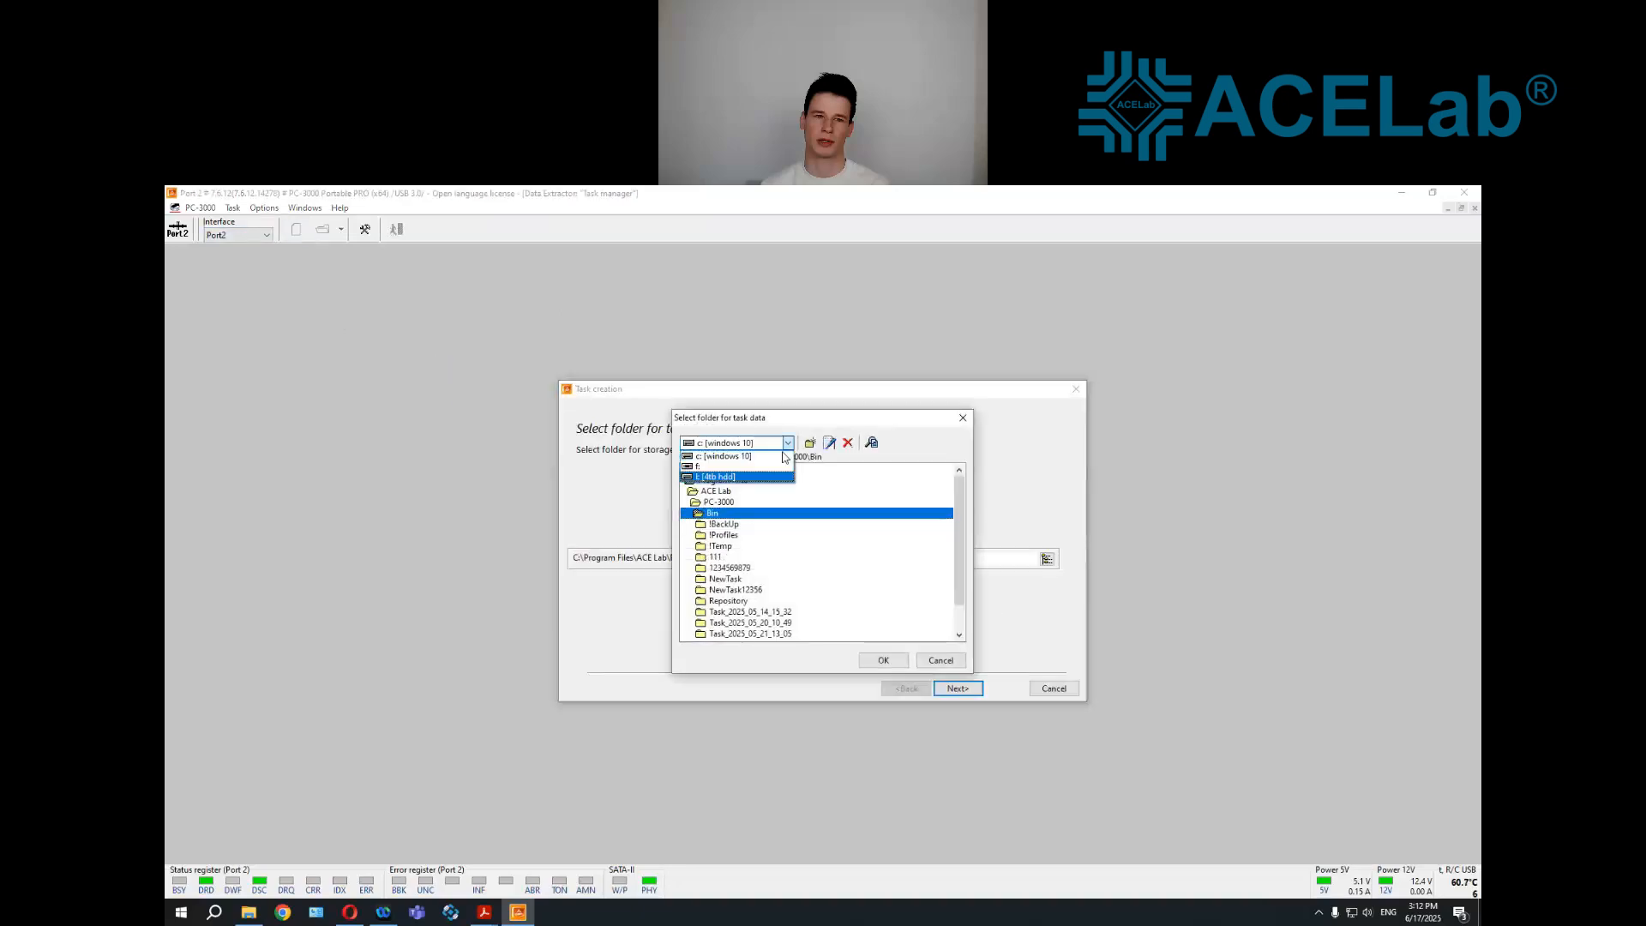
{"action": "left_click", "coordinate": [724, 471]}
{"action": "left_click", "coordinate": [811, 444]}
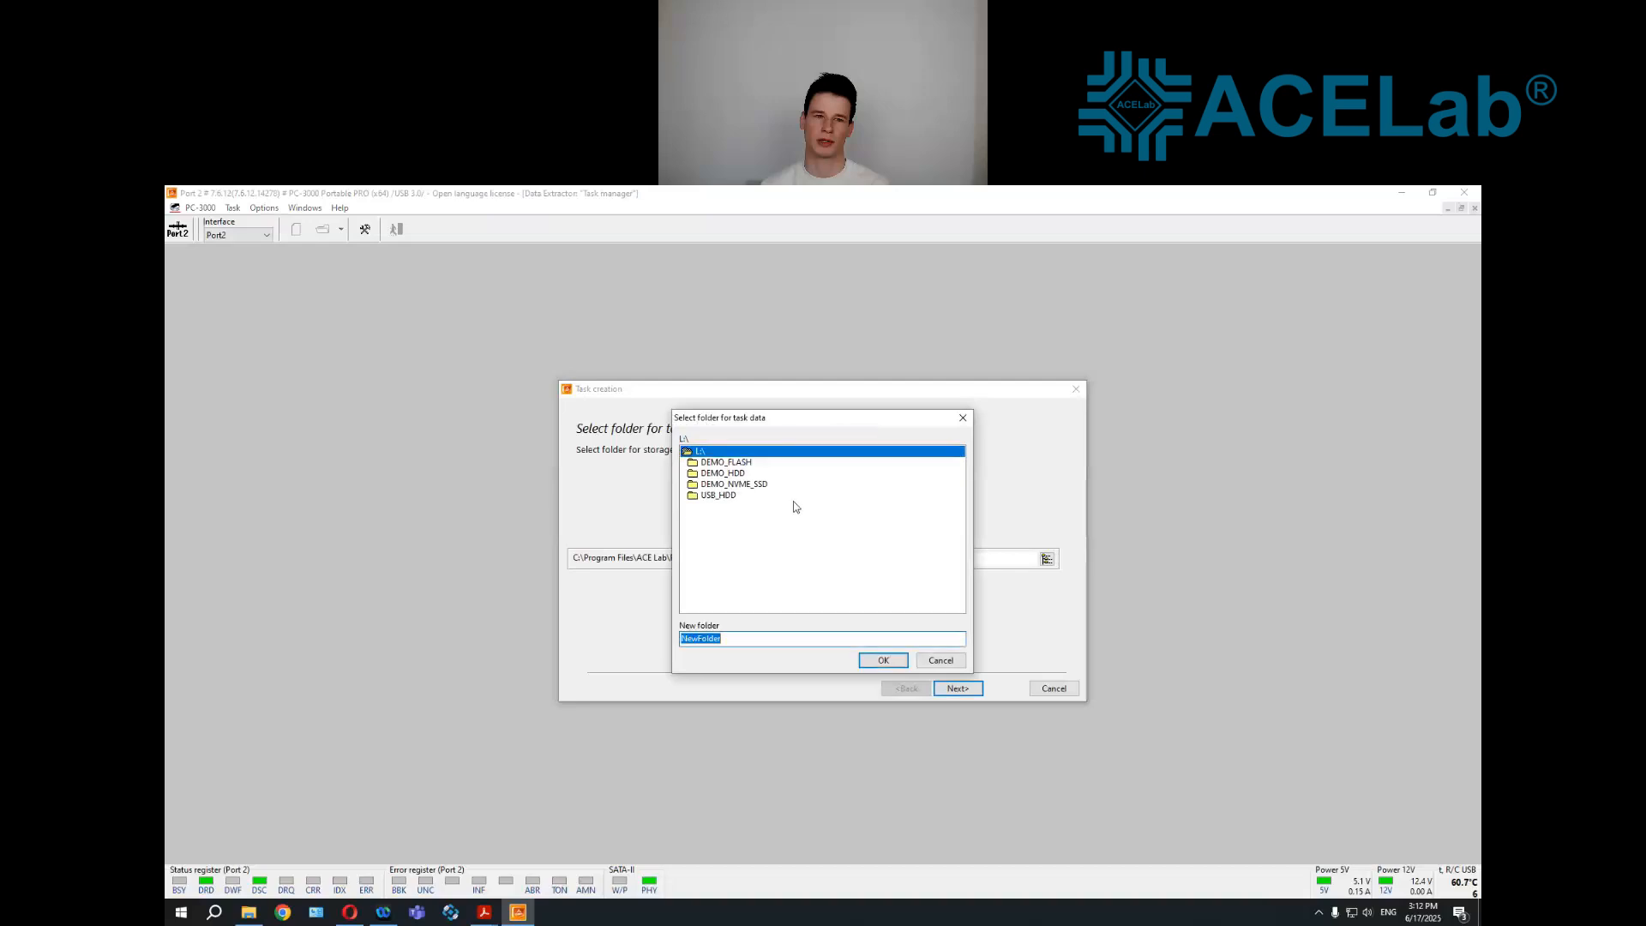
{"action": "type", "text": "Samsung_HDD_format"}
{"action": "key", "text": "Return"}
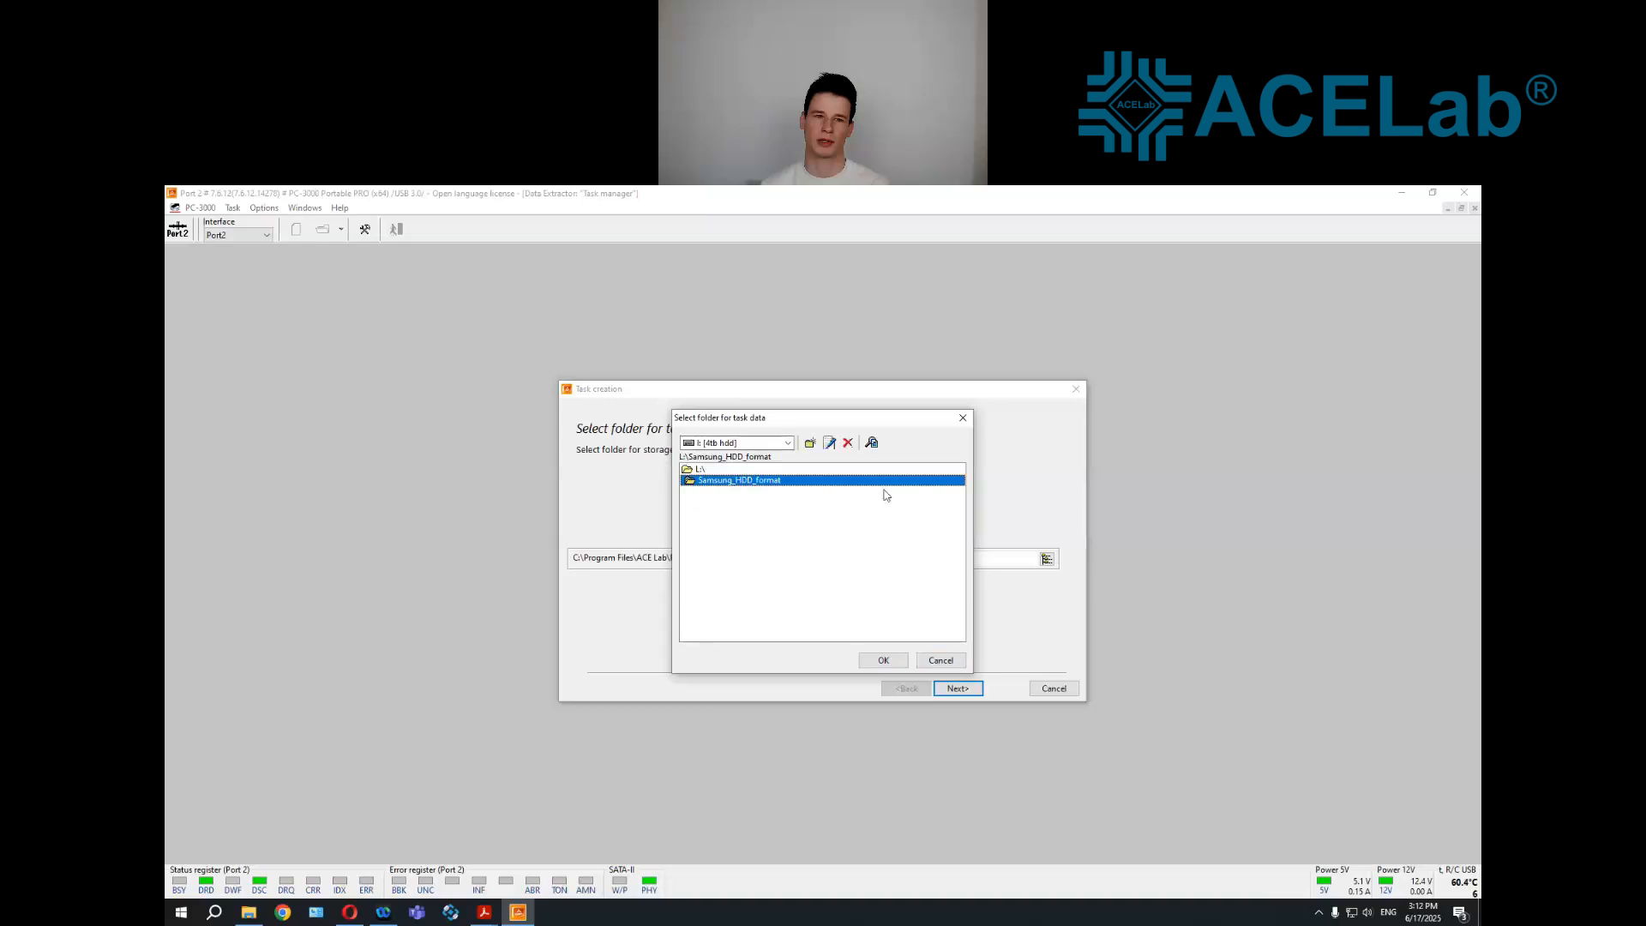
{"action": "left_click", "coordinate": [886, 663]}
{"action": "left_click", "coordinate": [958, 688]}
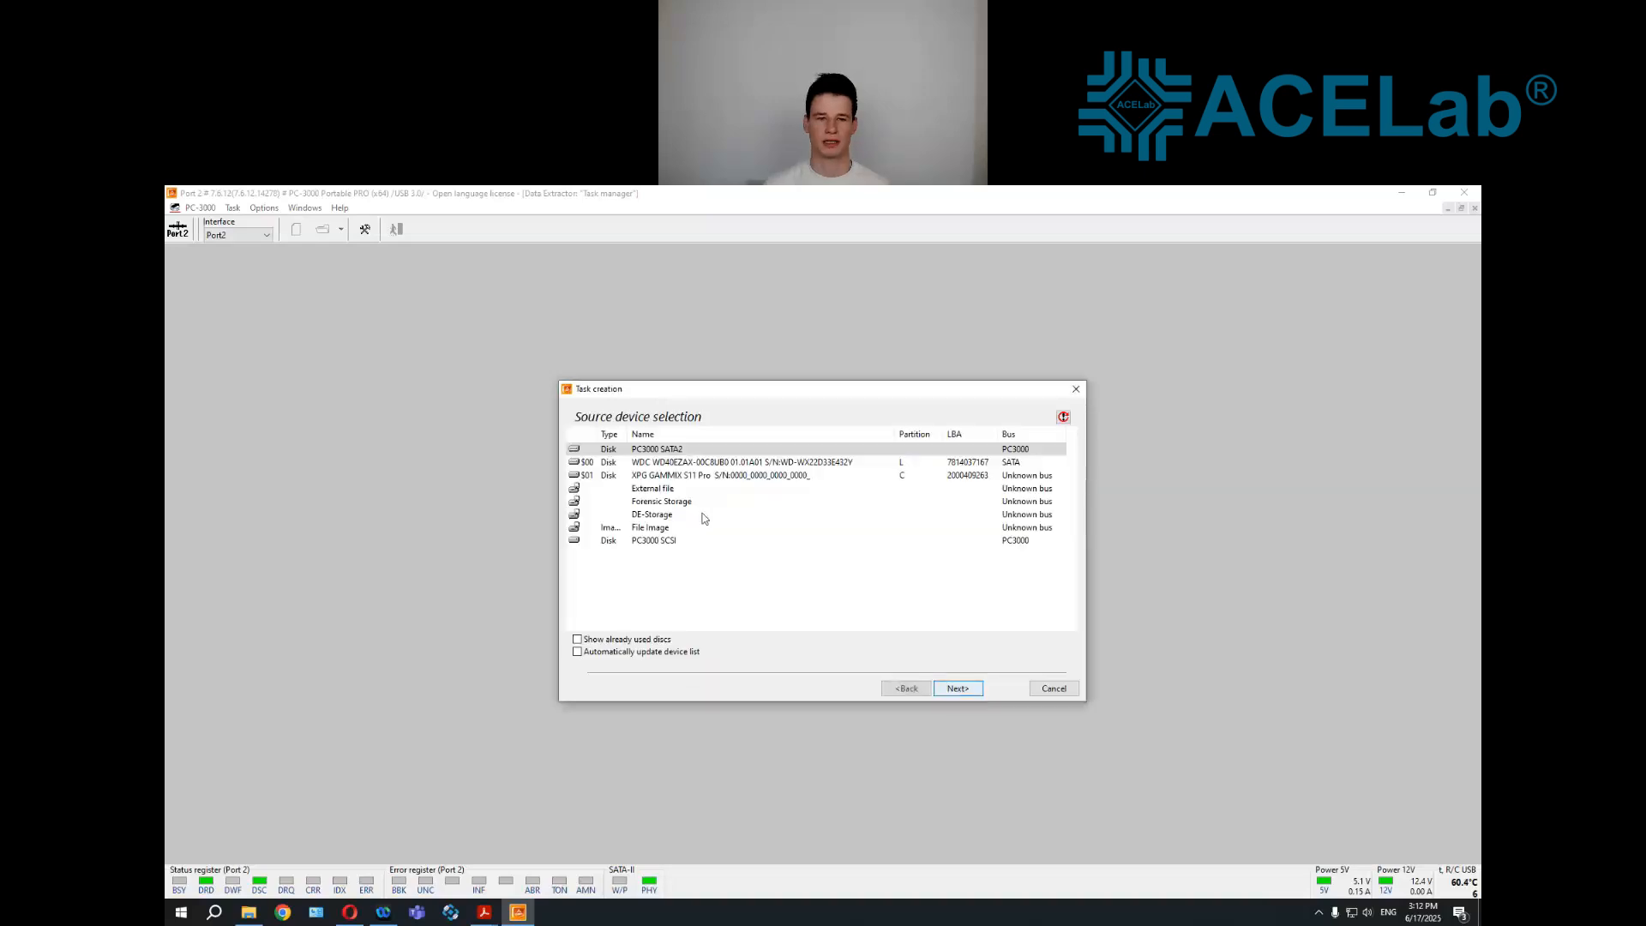
Finish creating the task with PC3000 SATA2 as source, data copying with a List of ranges map, and physical sector size declined
{"action": "left_click", "coordinate": [942, 690]}
{"action": "left_click", "coordinate": [936, 683]}
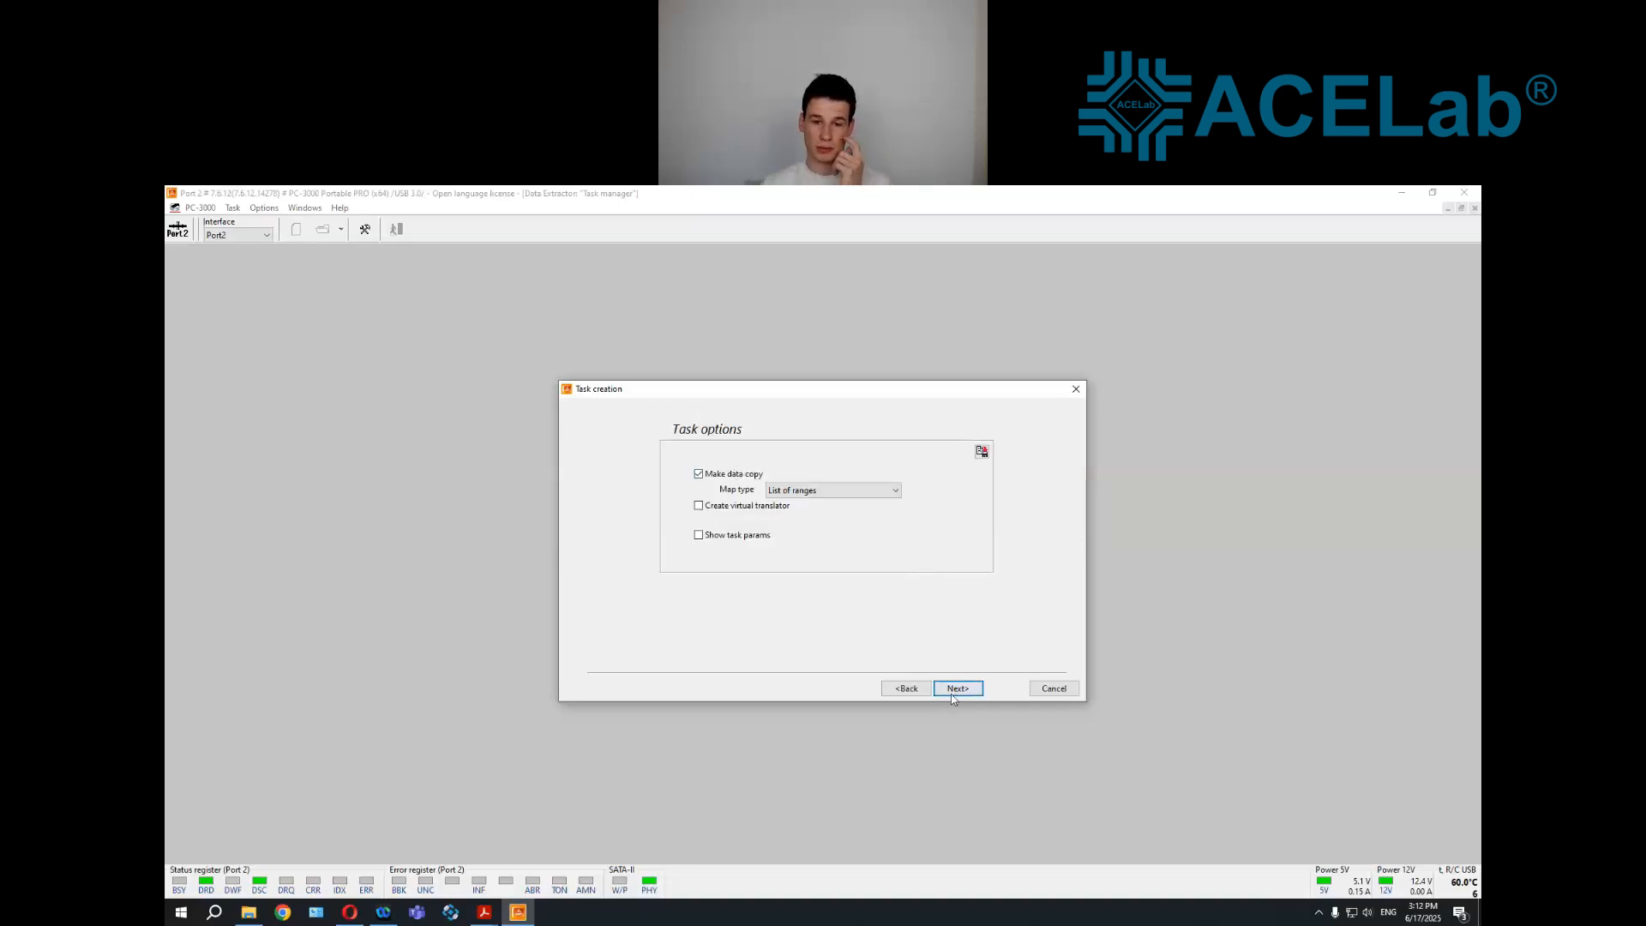
{"action": "left_click", "coordinate": [952, 696]}
{"action": "left_click", "coordinate": [952, 698]}
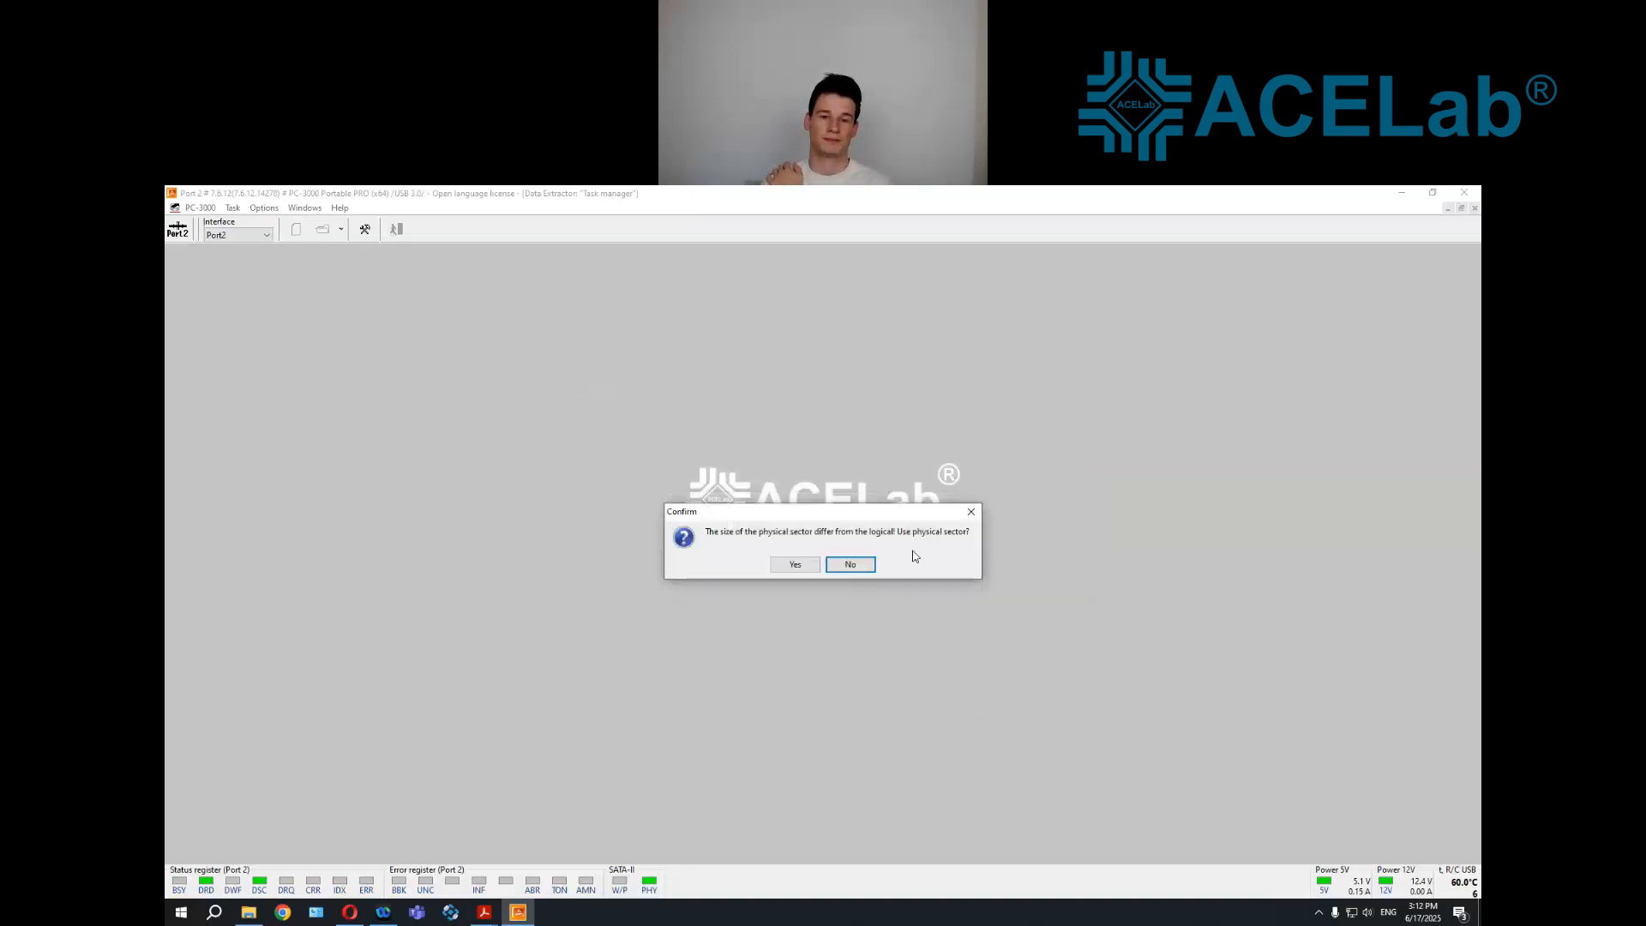
{"action": "left_click", "coordinate": [852, 567]}
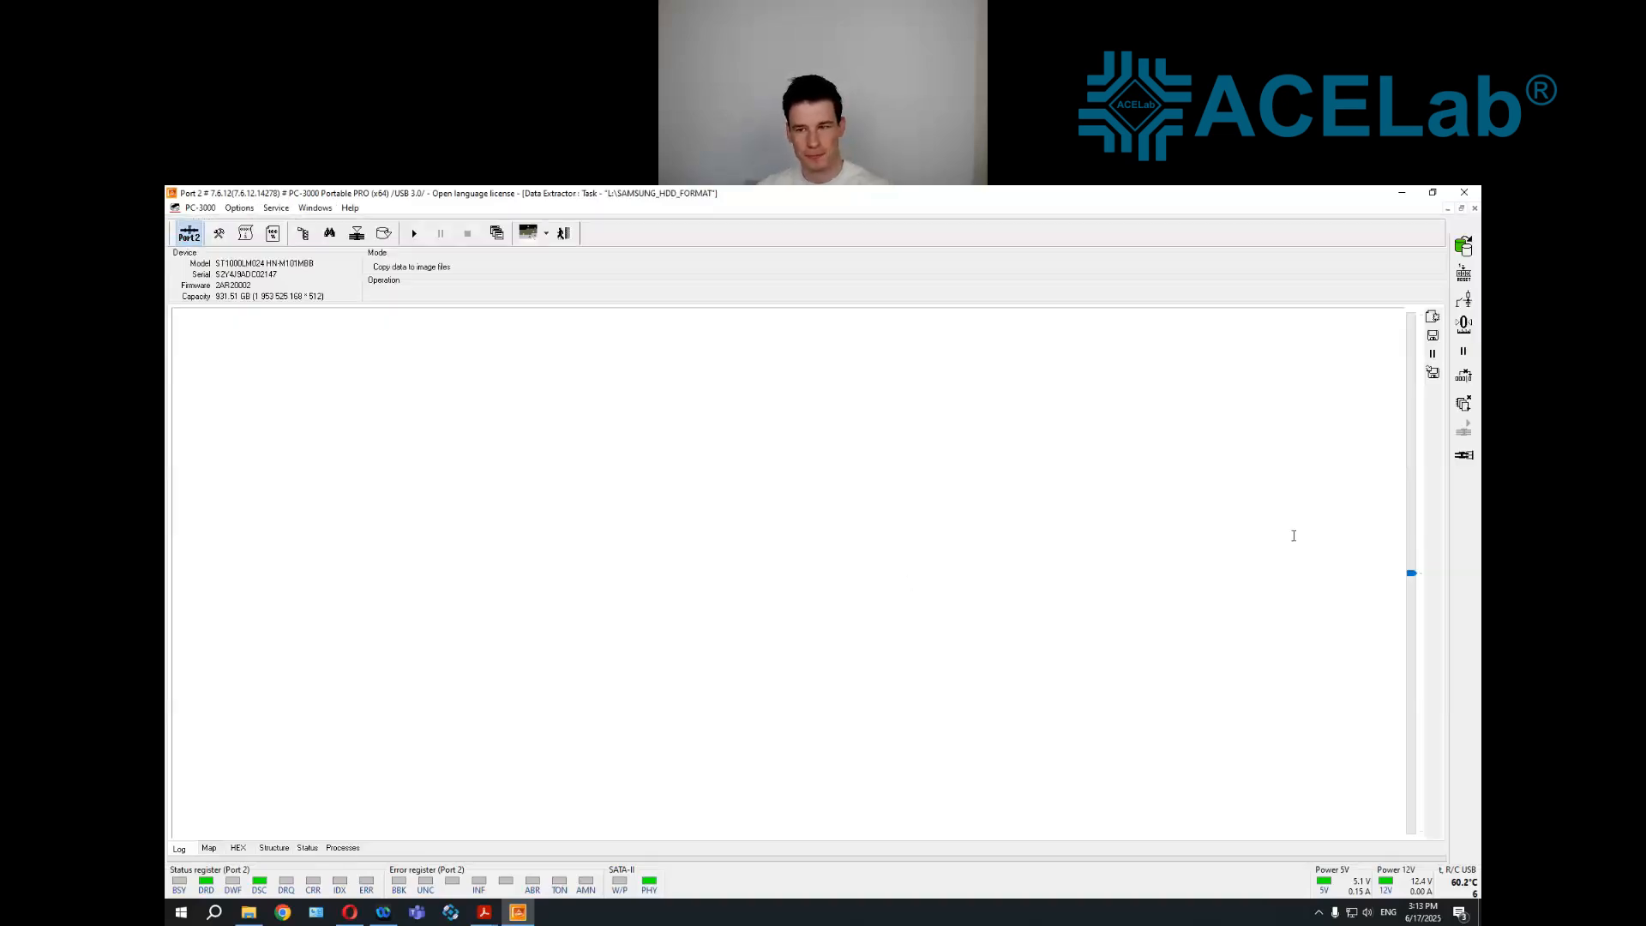
{"action": "left_click", "coordinate": [1460, 458]}
{"action": "left_click", "coordinate": [1443, 478]}
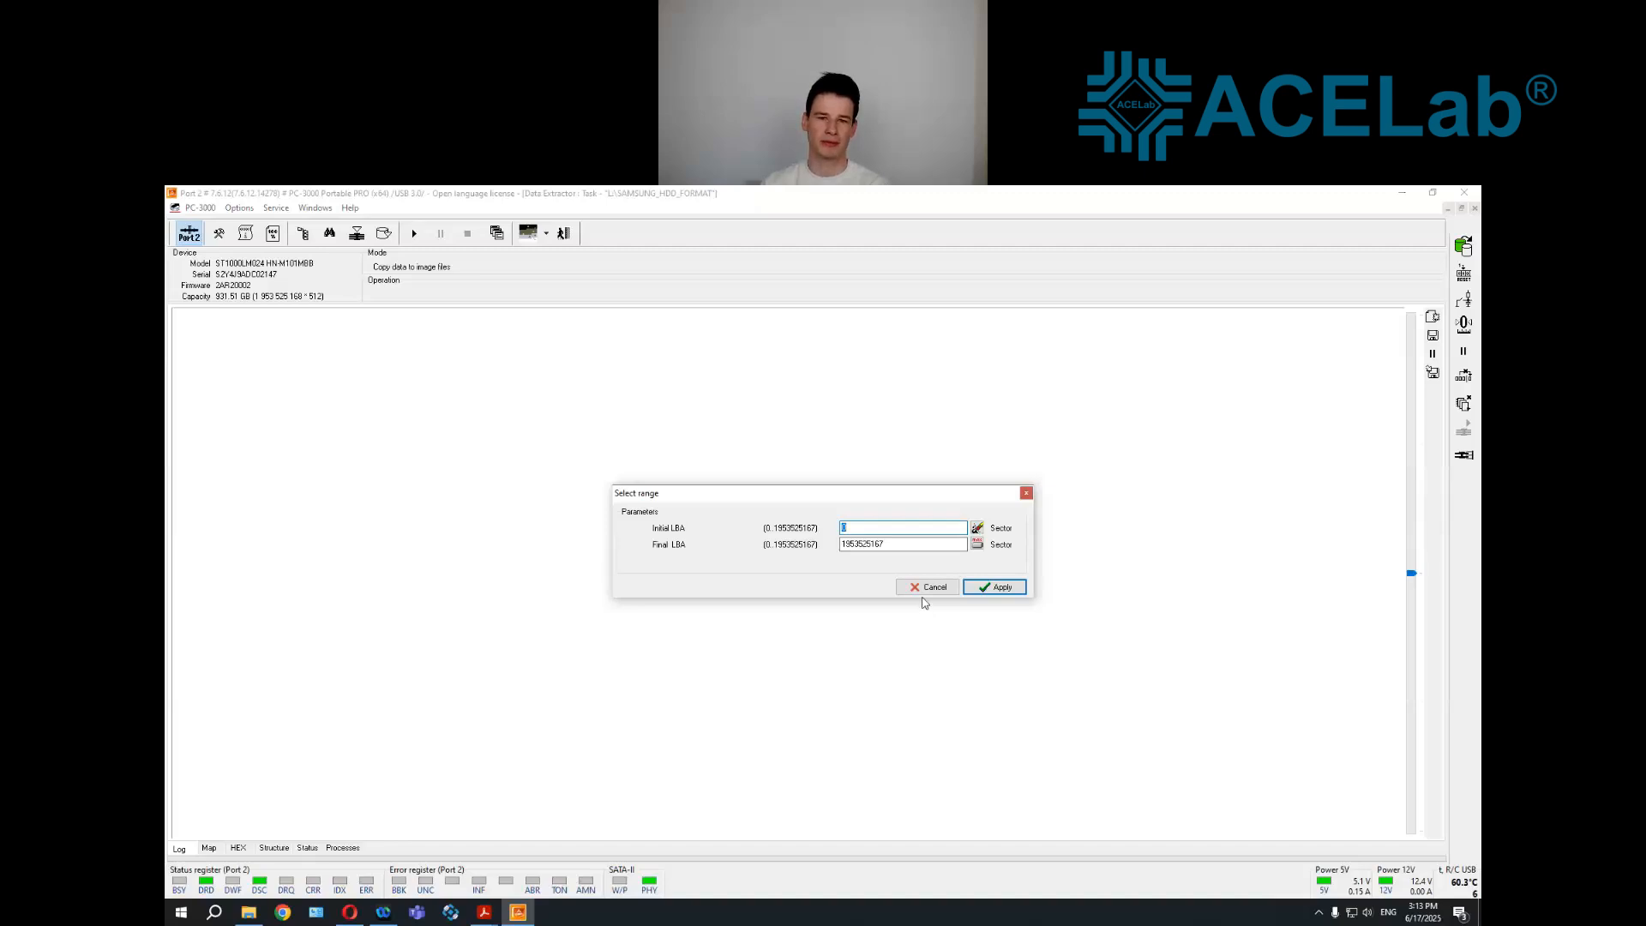
{"action": "left_click", "coordinate": [921, 587]}
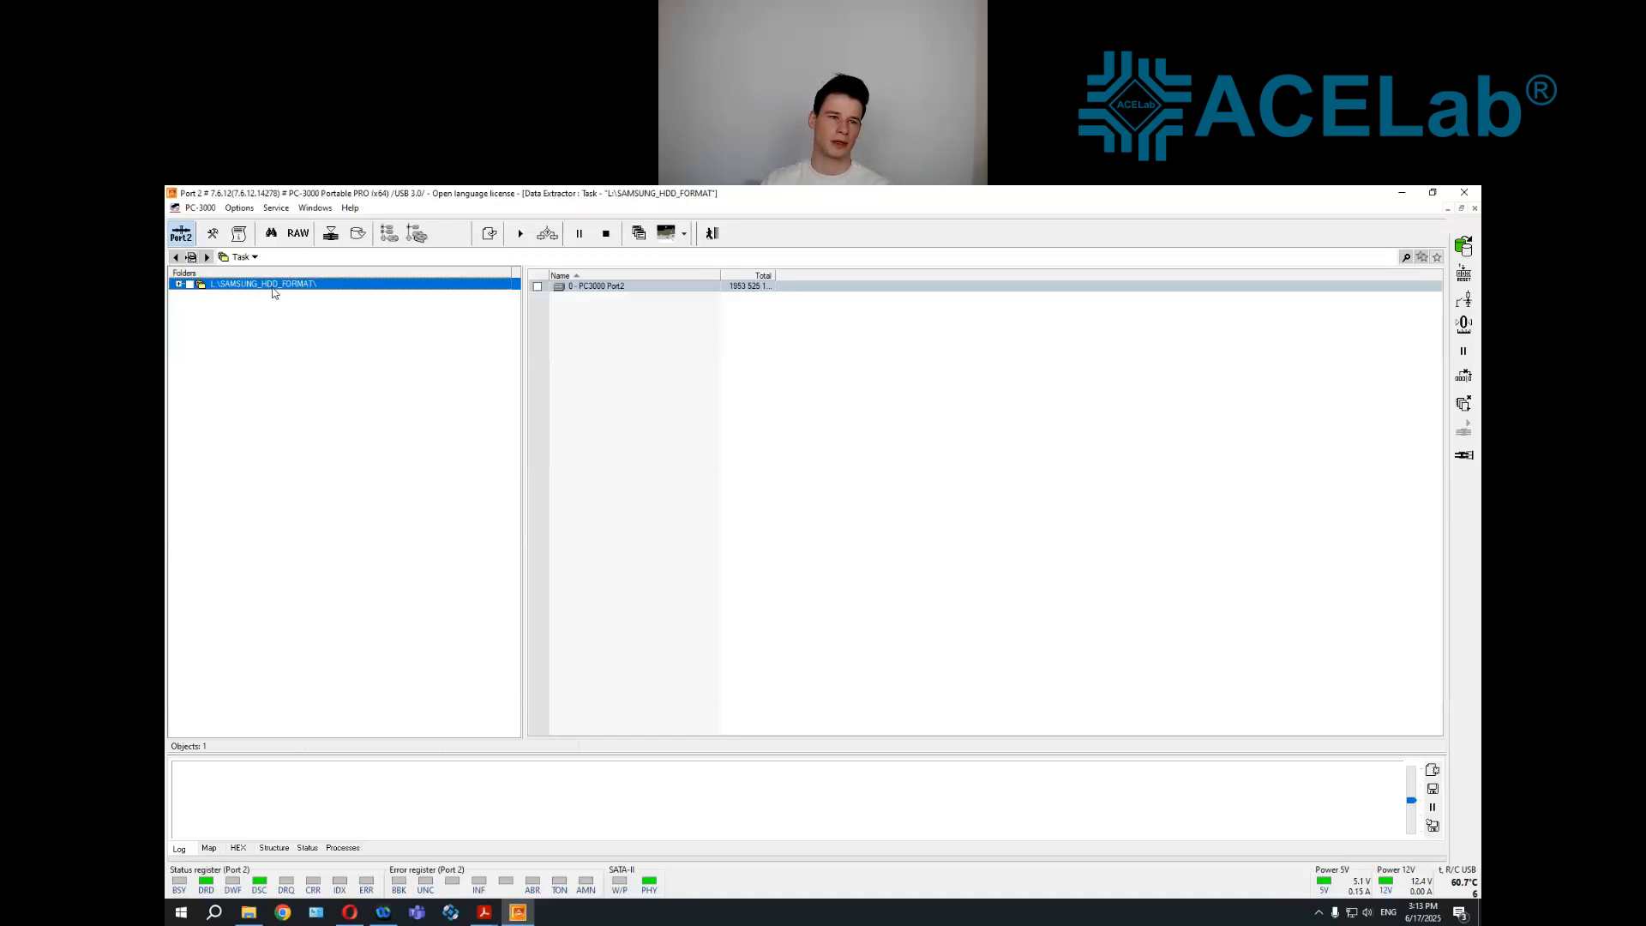
Open the encrypted Basic data partition under EFI GPT on PC3000 Port2 and decrypt it using the BitLocker clear key option
{"action": "double_click", "coordinate": [272, 287]}
{"action": "left_click", "coordinate": [261, 297]}
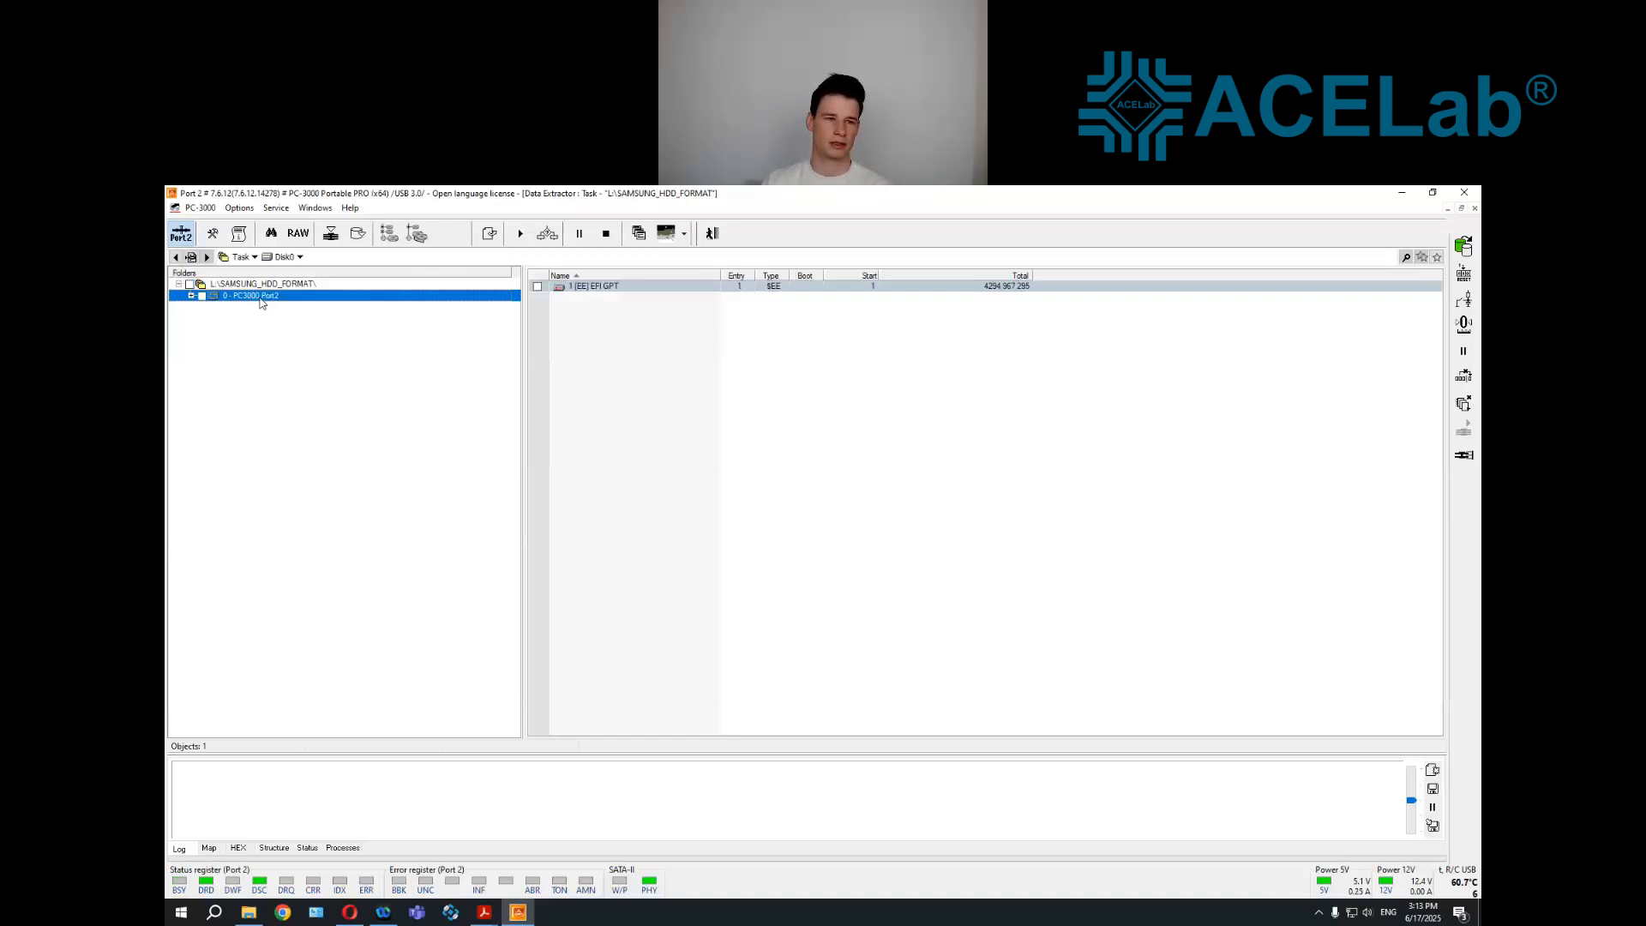
{"action": "left_click", "coordinate": [259, 307]}
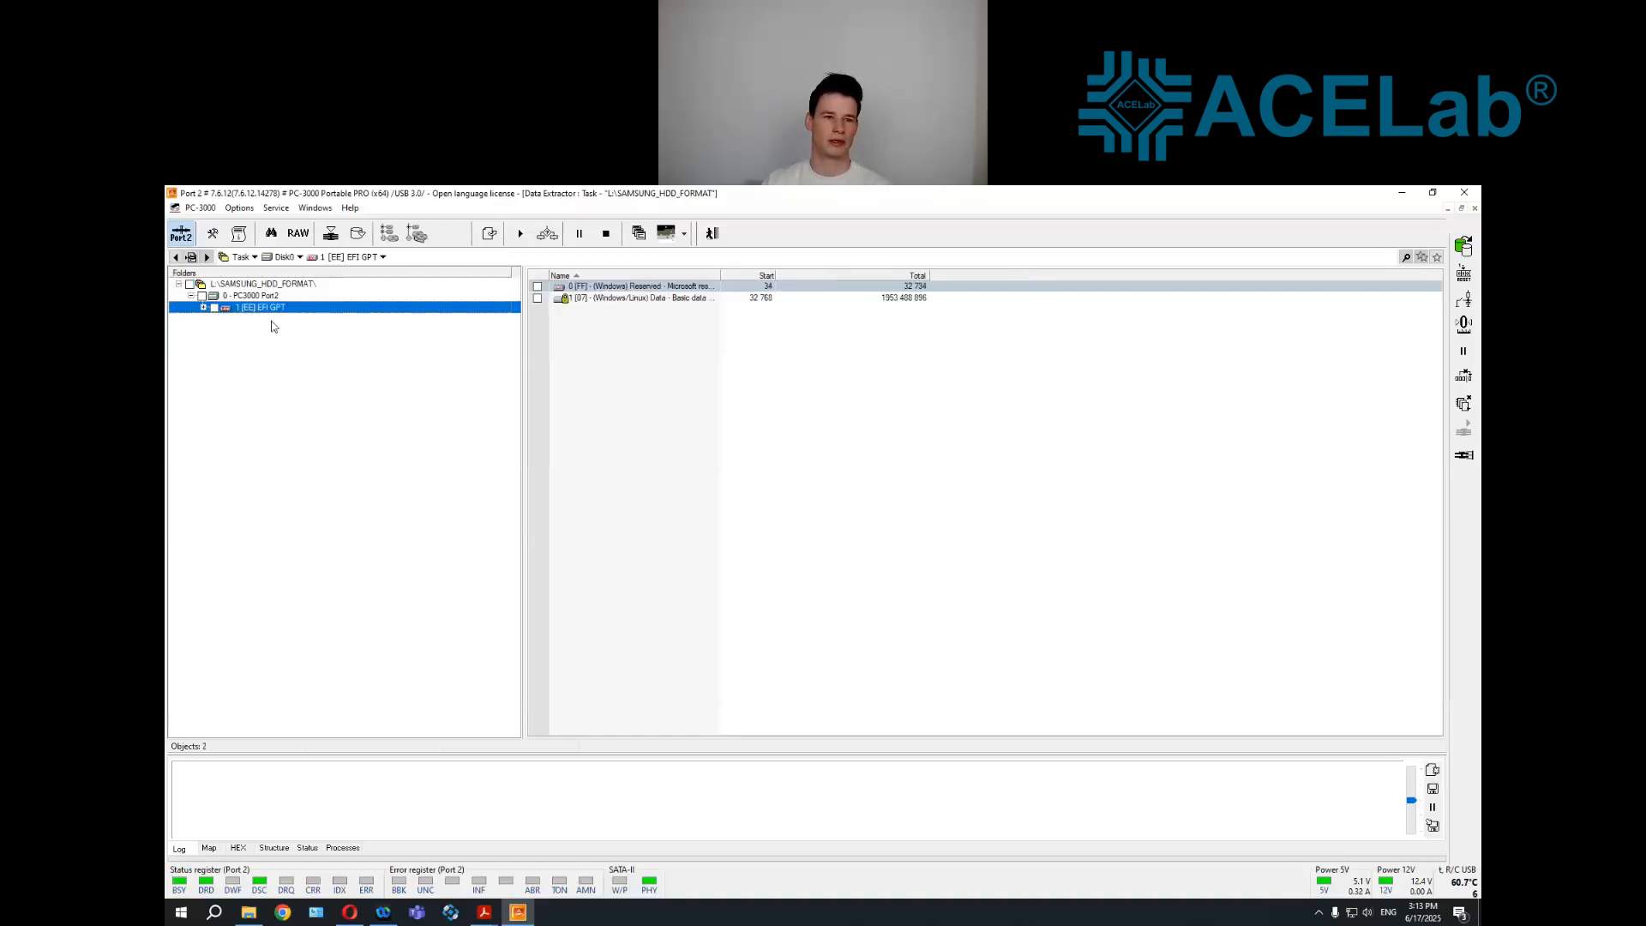
{"action": "left_click", "coordinate": [276, 331]}
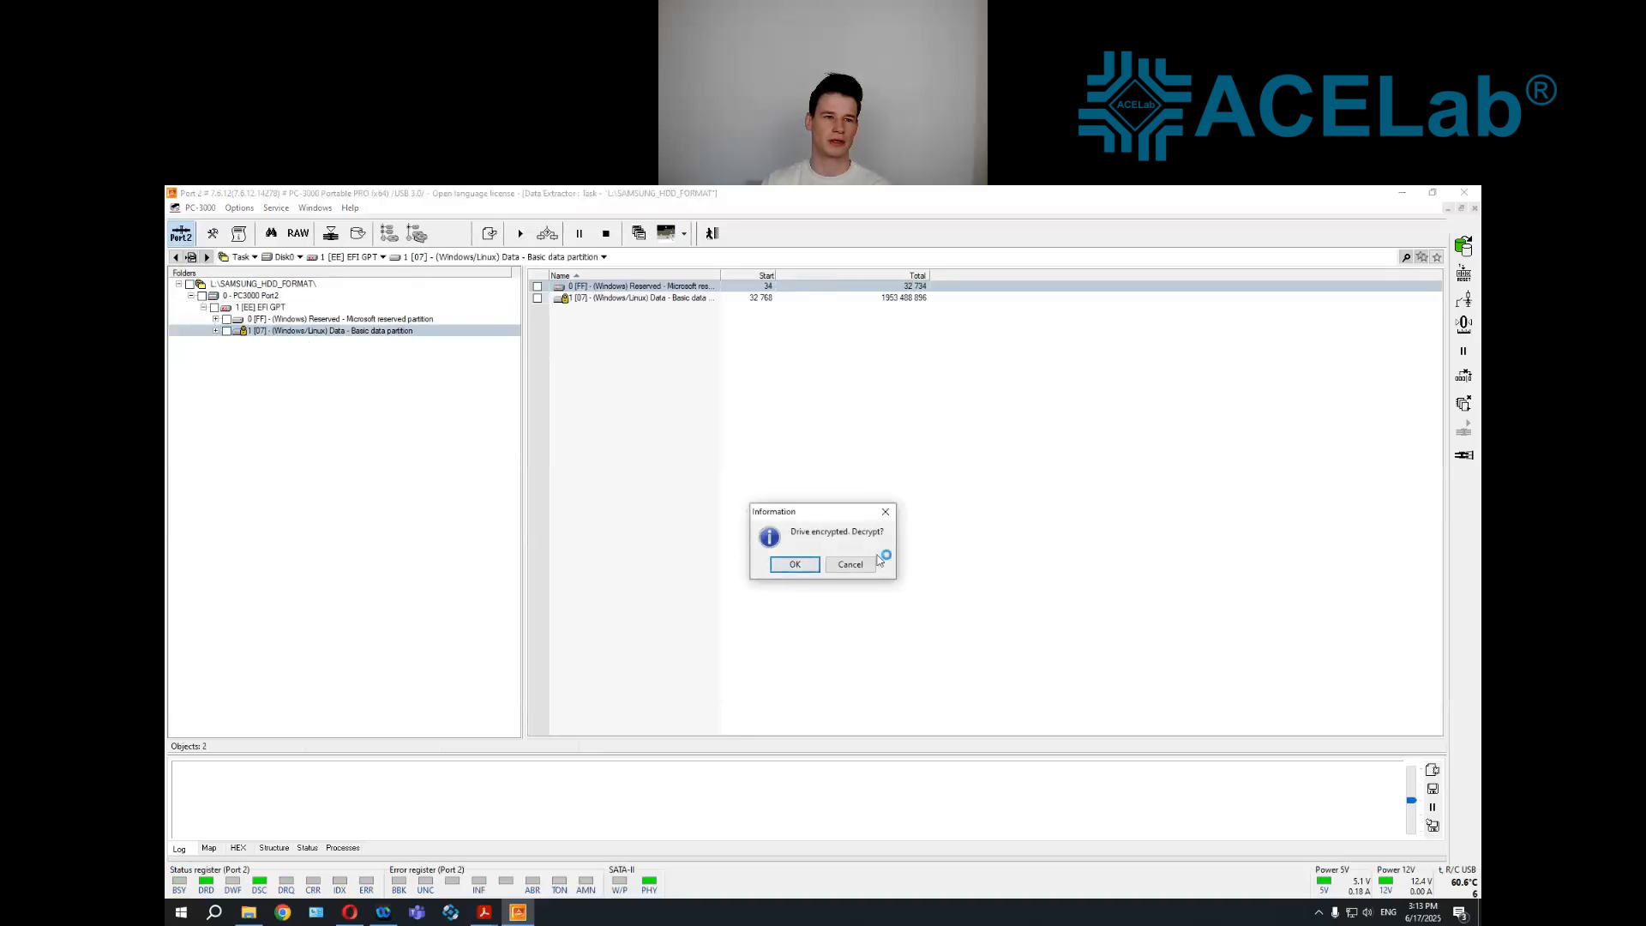
{"action": "left_click", "coordinate": [795, 566]}
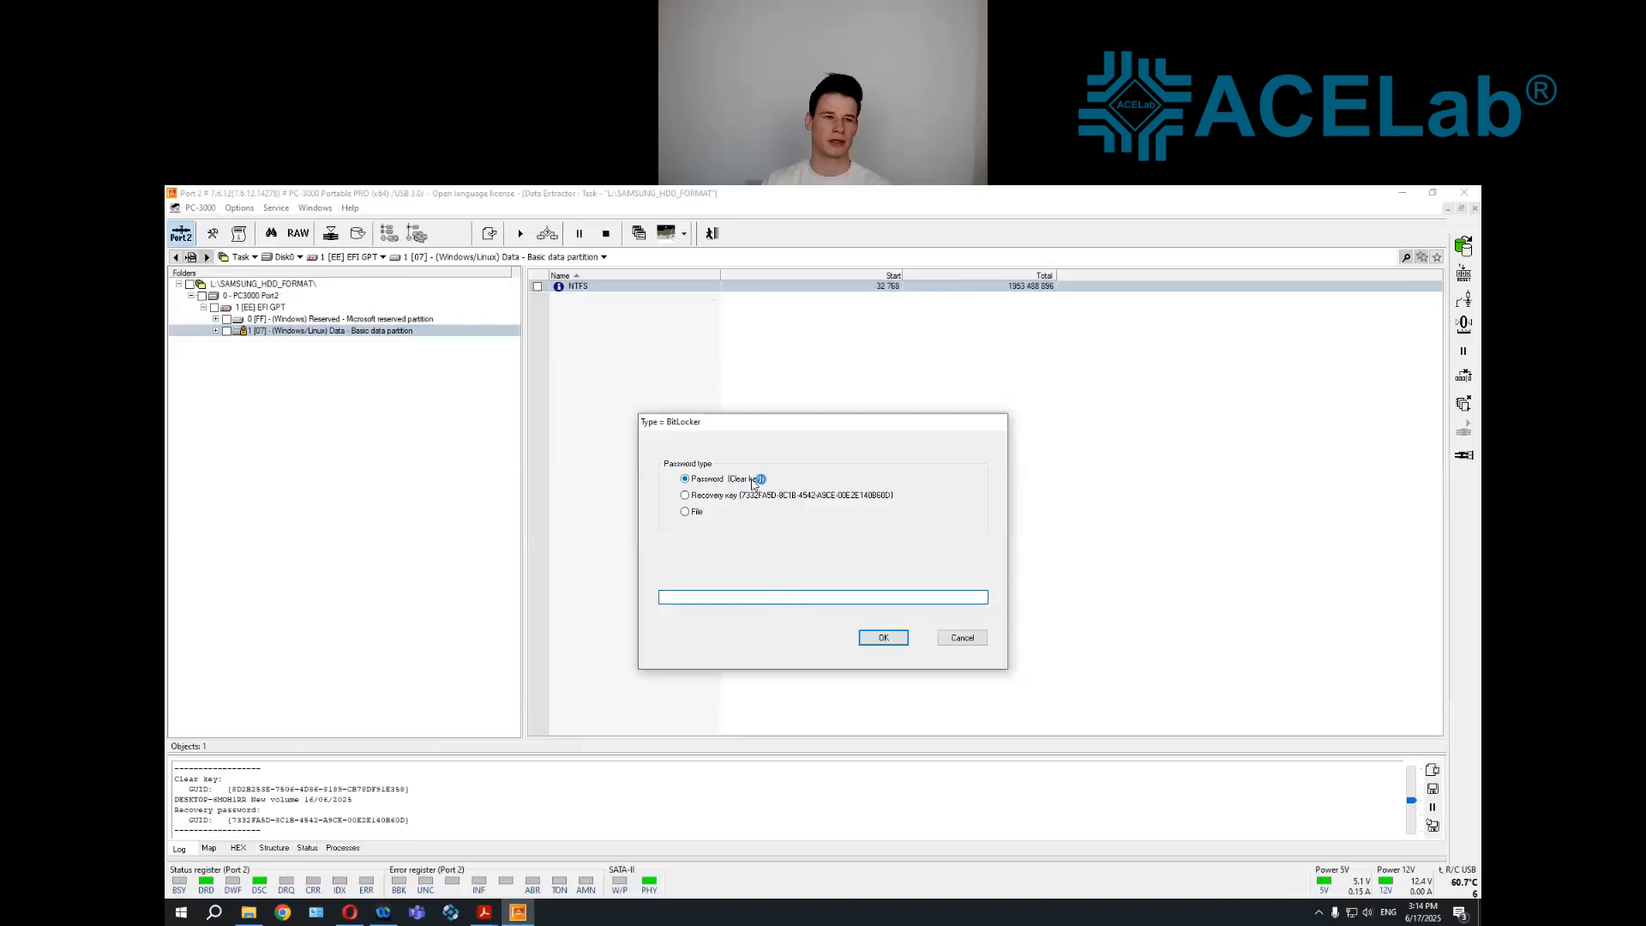
{"action": "left_click", "coordinate": [896, 639]}
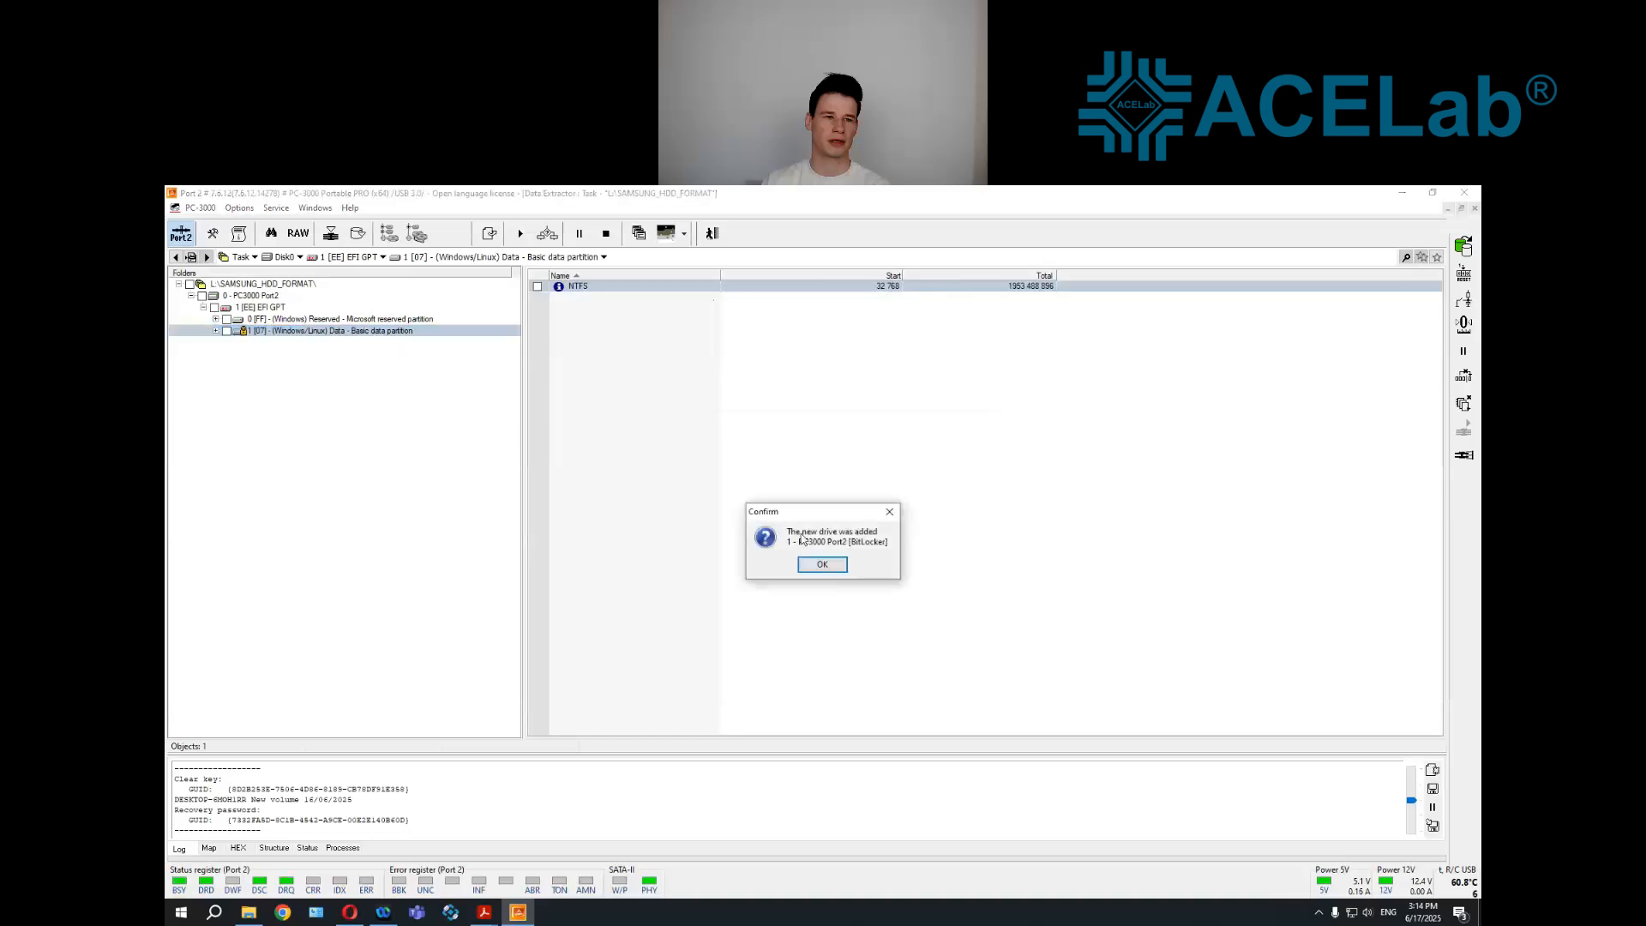
{"action": "left_click", "coordinate": [822, 564]}
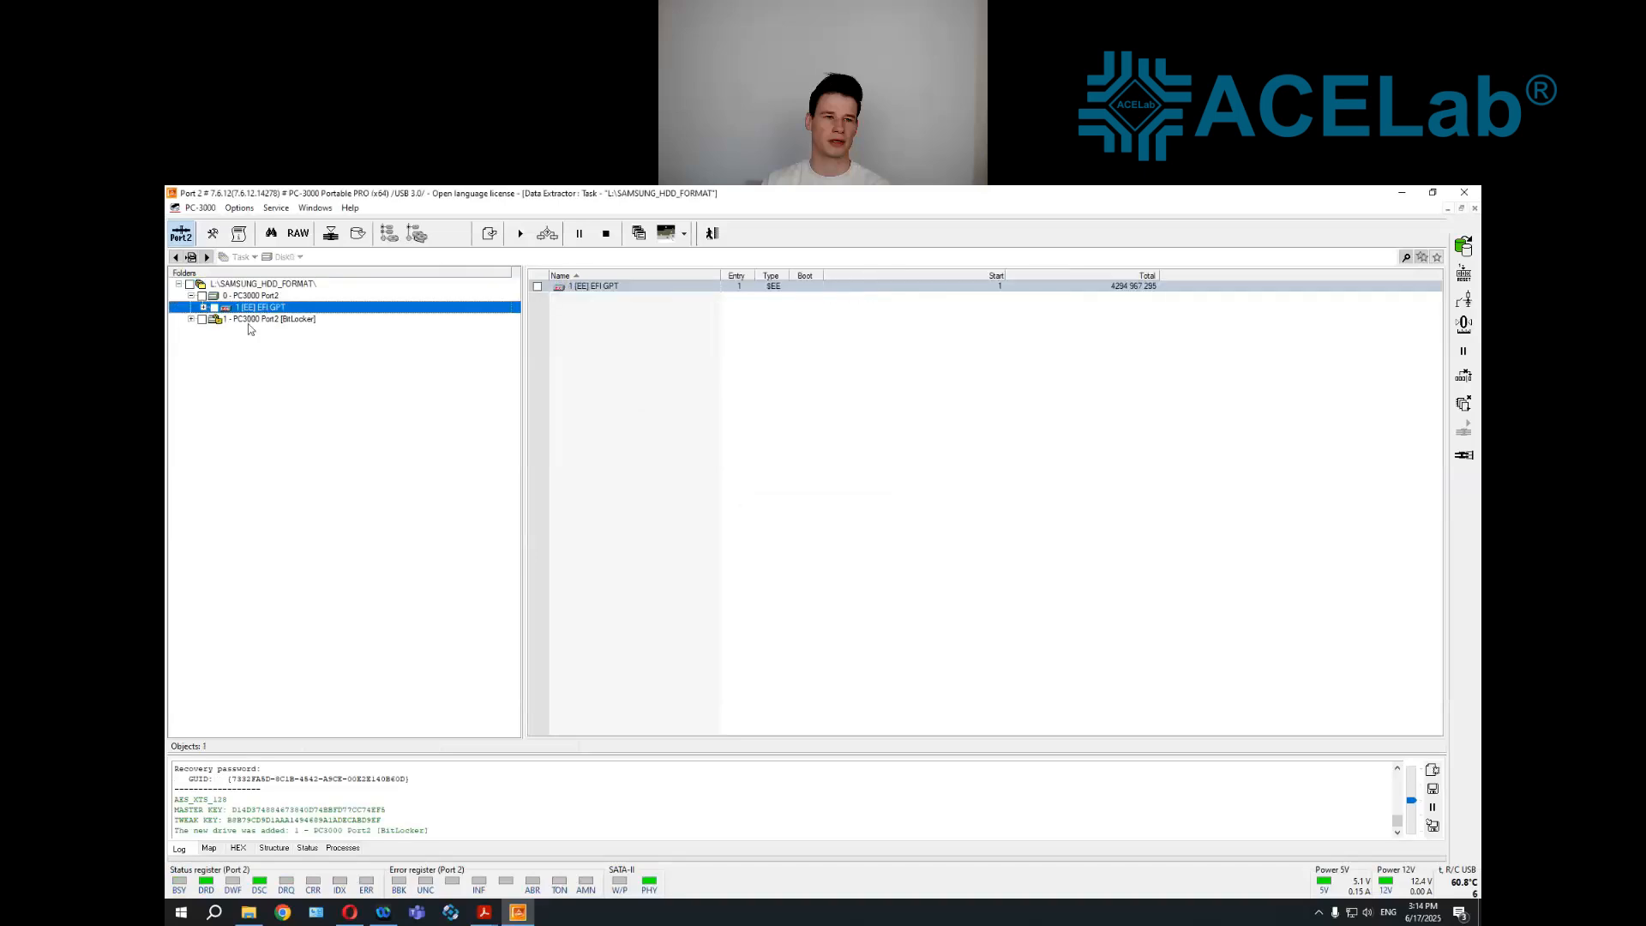
Expand EFI GPT on the original drive down to the NTFS volume in the Basic data partition and open its Root folder
{"action": "left_click", "coordinate": [246, 311]}
{"action": "double_click", "coordinate": [245, 309]}
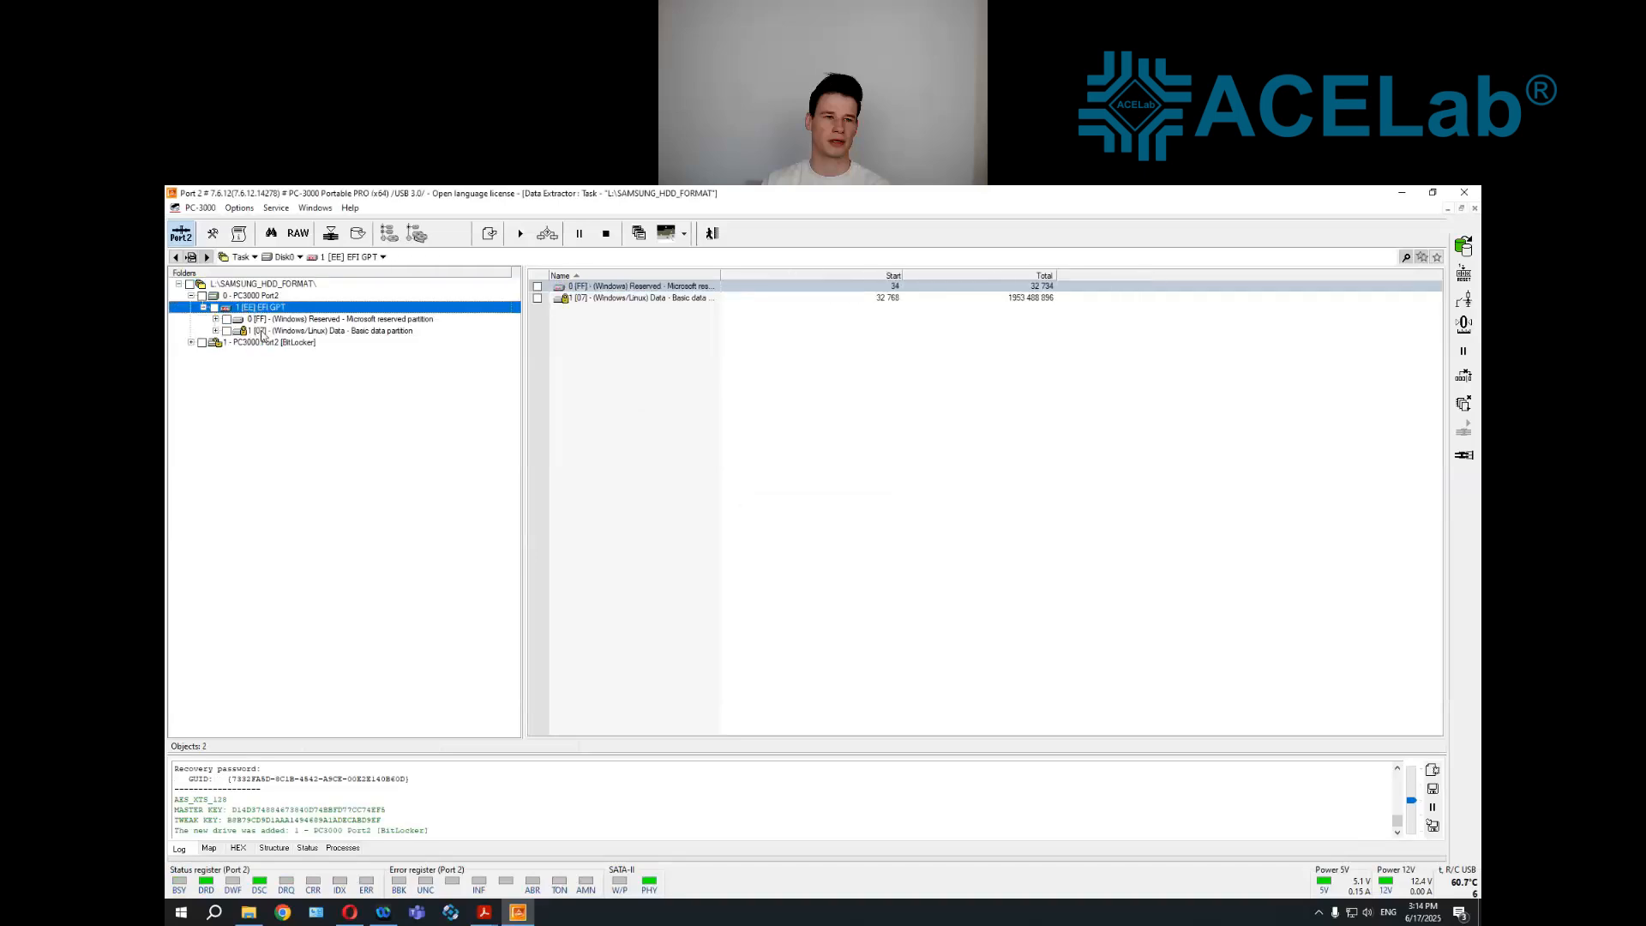
{"action": "double_click", "coordinate": [262, 332]}
{"action": "double_click", "coordinate": [270, 344]}
{"action": "double_click", "coordinate": [278, 355]}
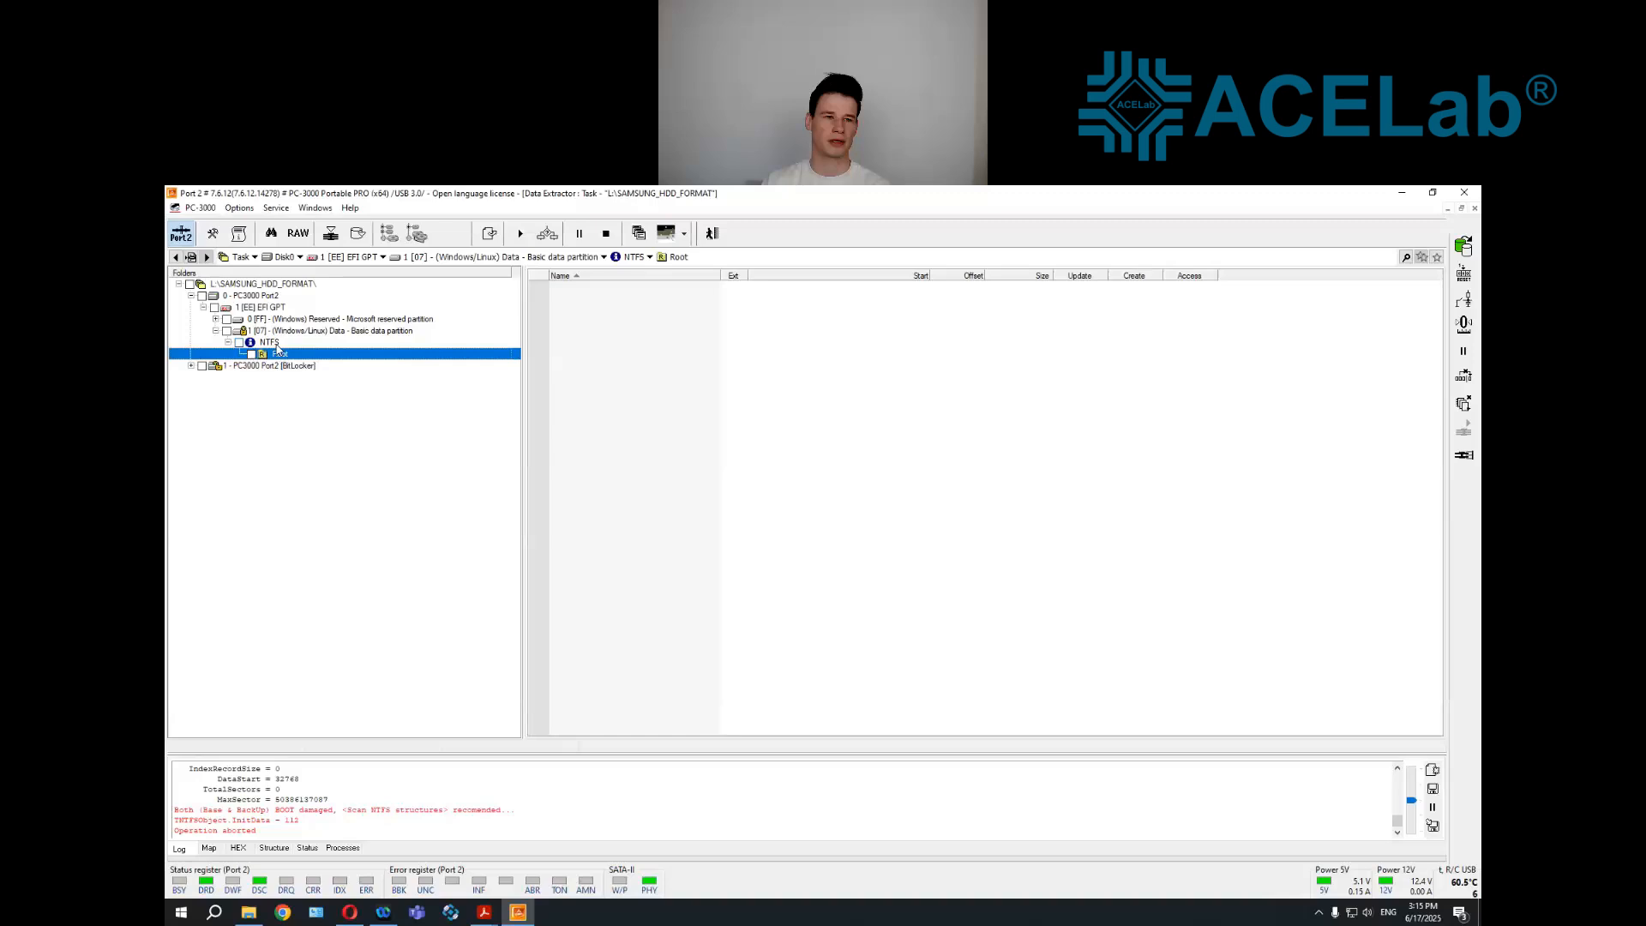
Start a Raw recovery on the whole 0 - PC3000 Port2 drive with the default LBA range
{"action": "left_click", "coordinate": [265, 297]}
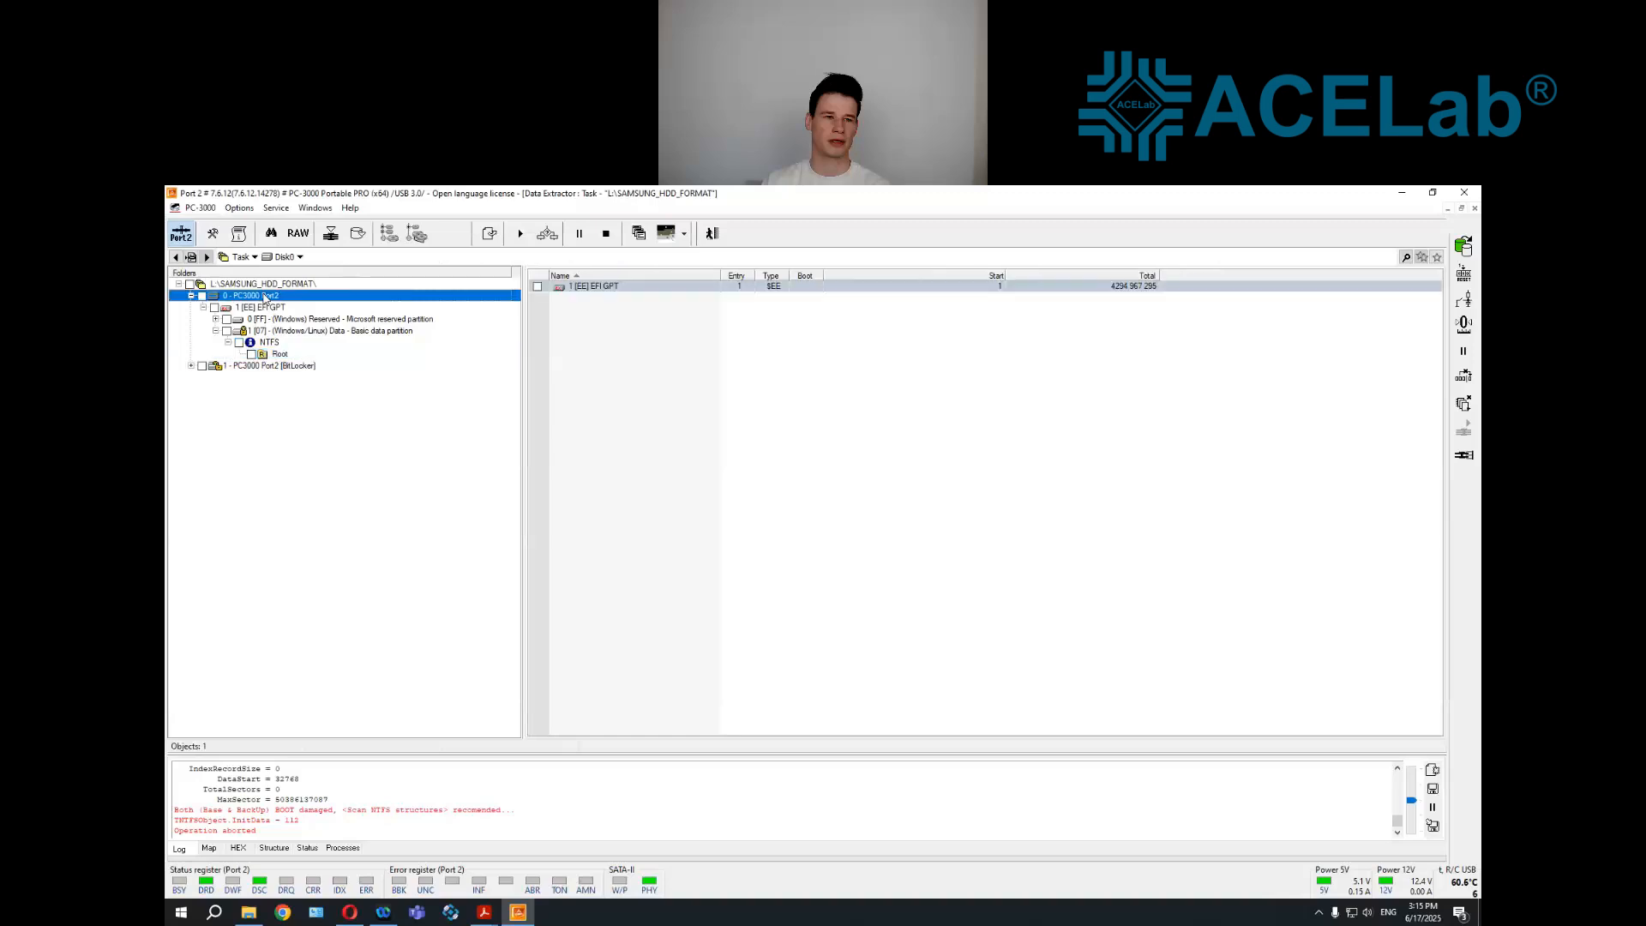
{"action": "right_click", "coordinate": [265, 298]}
{"action": "mouse_move", "coordinate": [371, 439]}
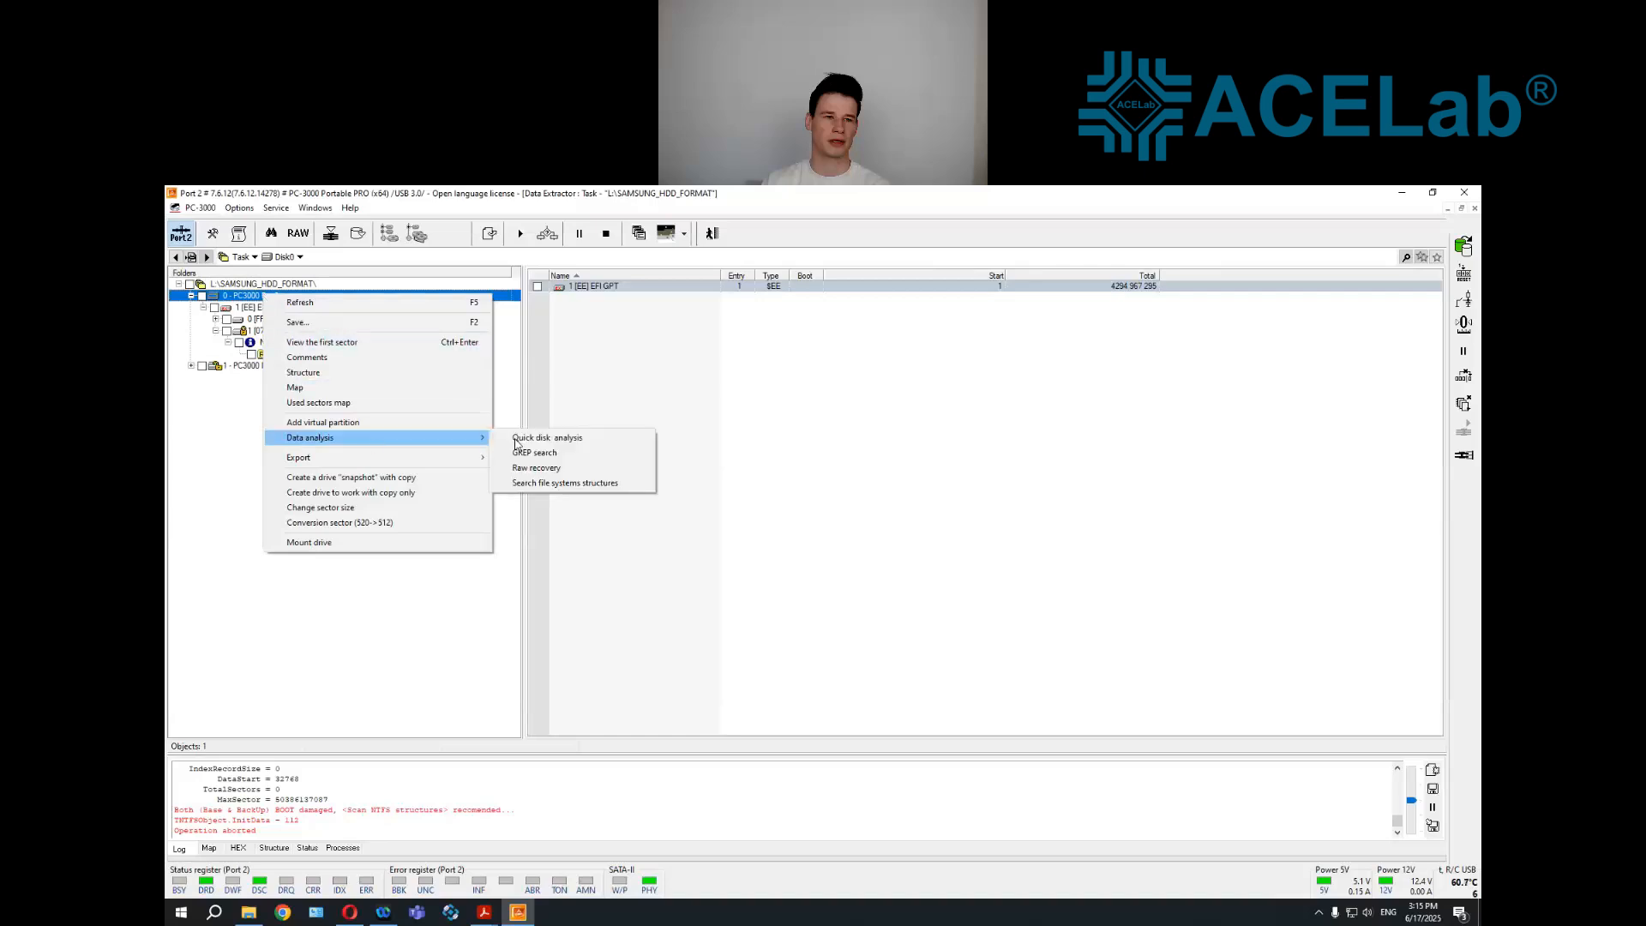
{"action": "left_click", "coordinate": [623, 469]}
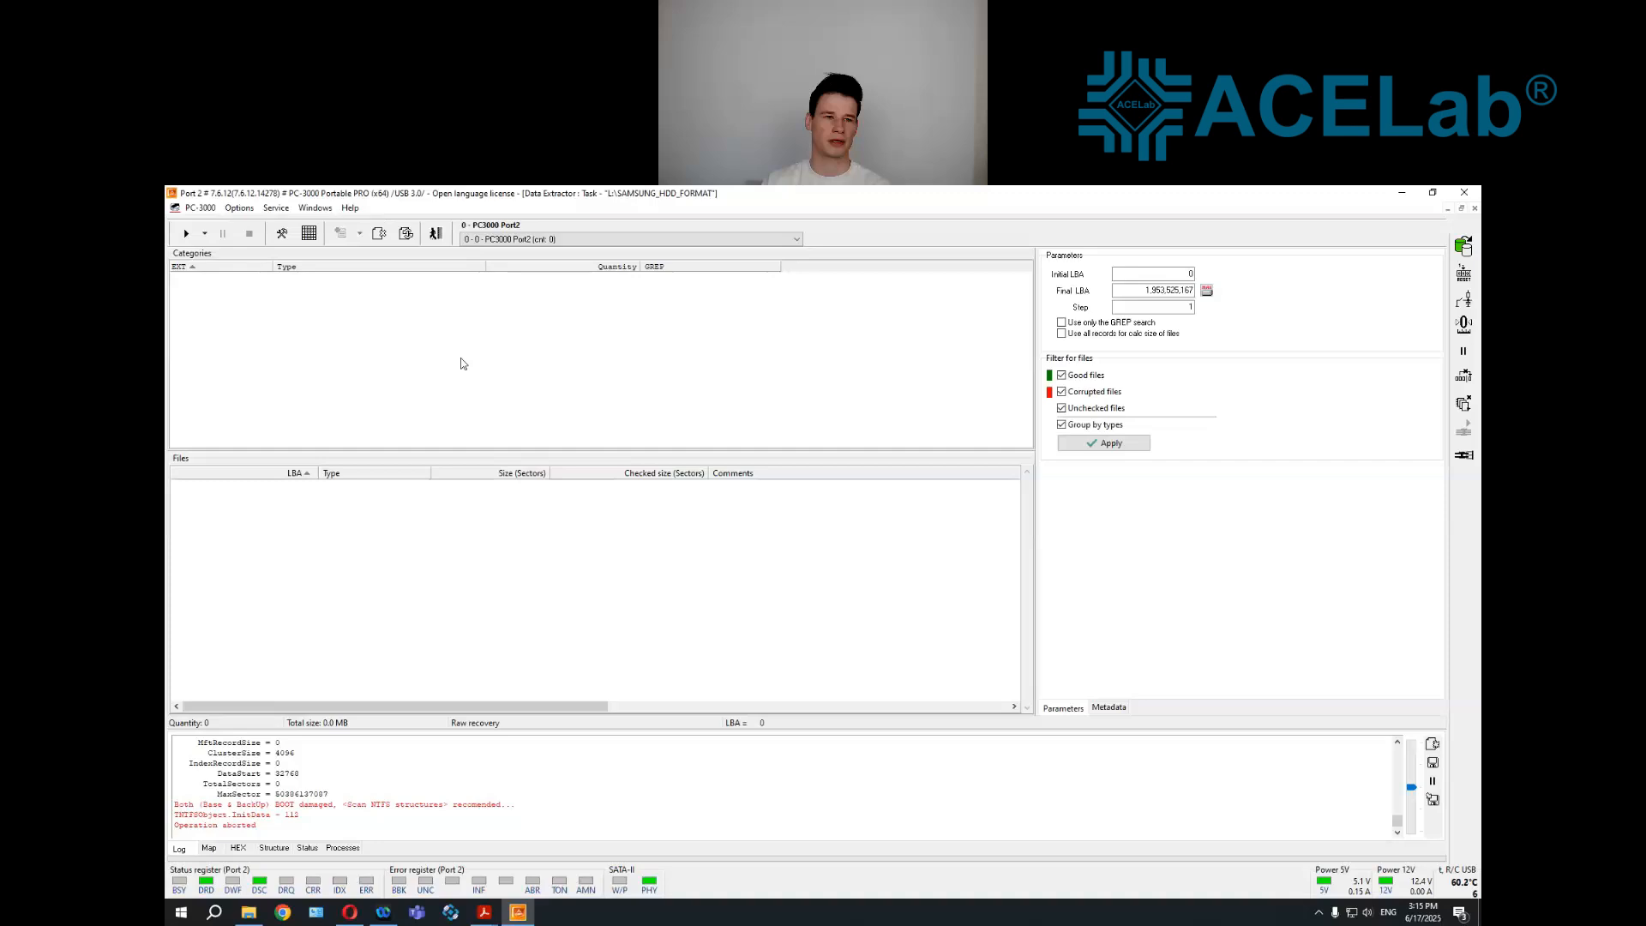
{"action": "left_click", "coordinate": [188, 234]}
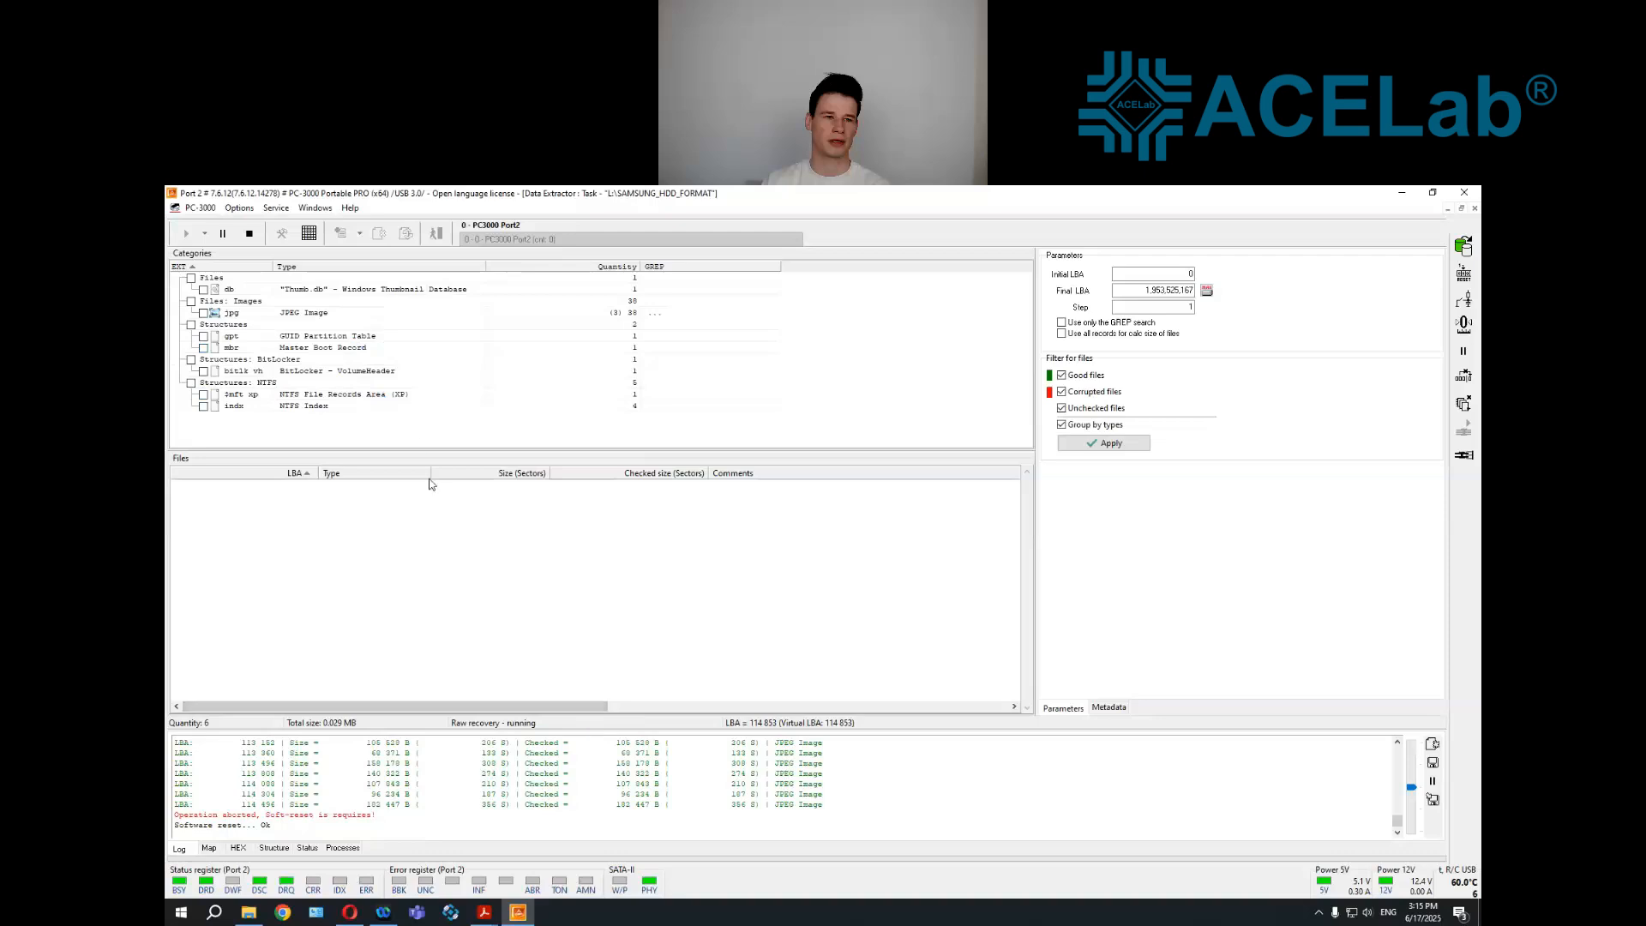
Review the found file entries in the log and stop the Raw recovery
{"action": "scroll", "coordinate": [652, 806], "scroll_direction": "up", "scroll_amount": 5}
{"action": "scroll", "coordinate": [685, 798], "scroll_direction": "up", "scroll_amount": 10}
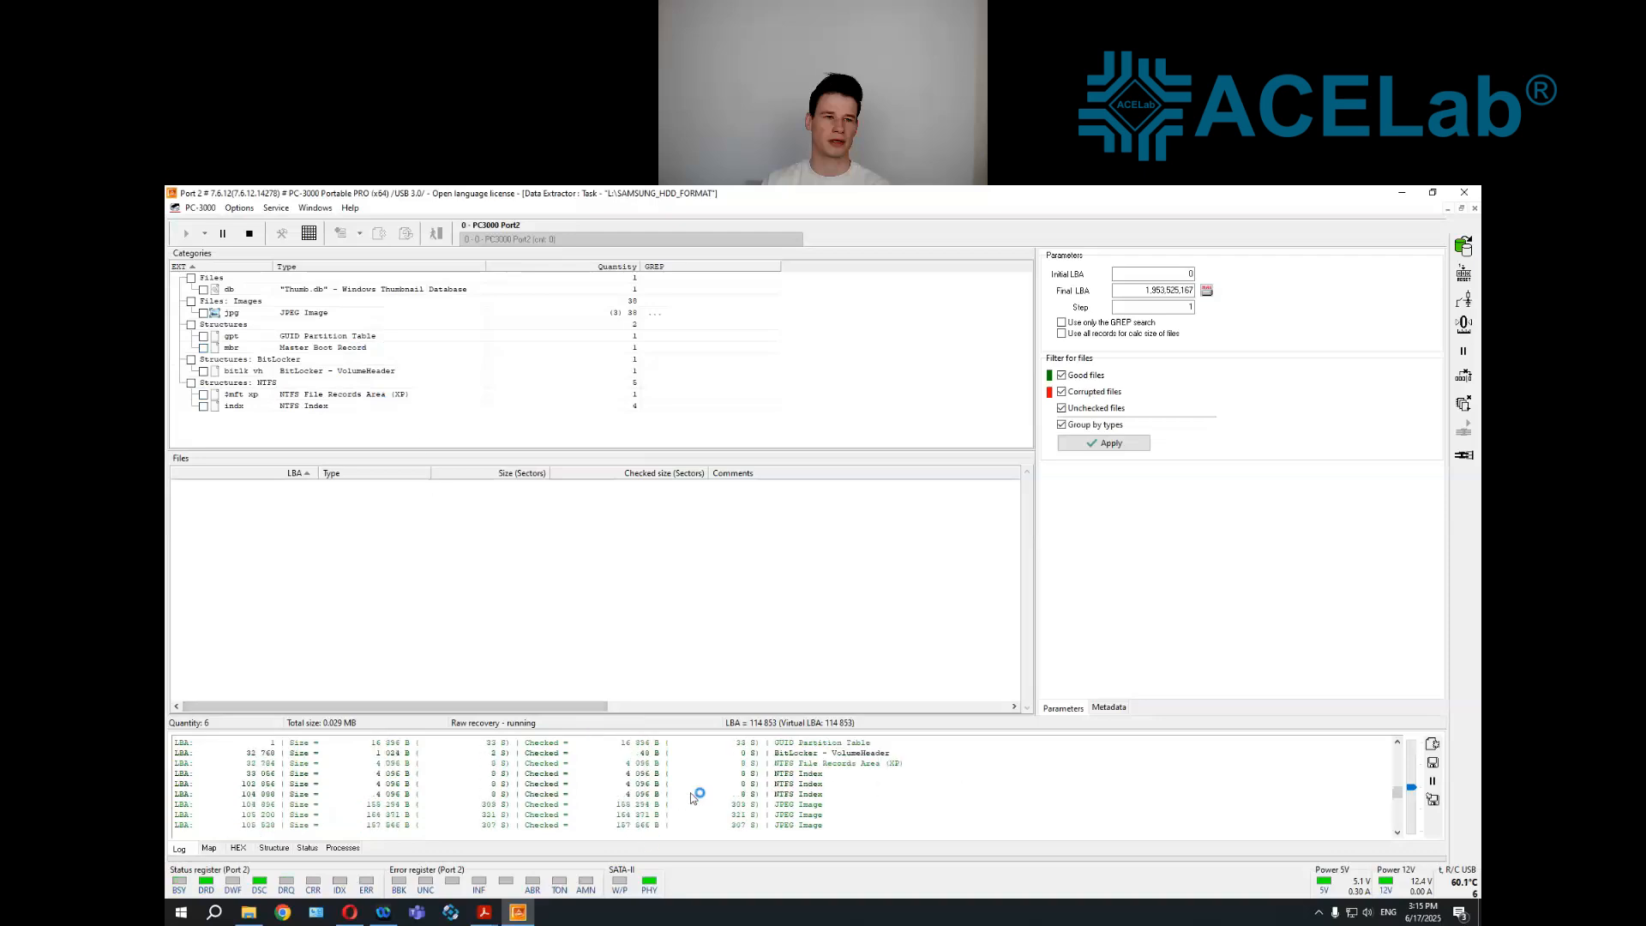
{"action": "scroll", "coordinate": [690, 799], "scroll_direction": "down", "scroll_amount": 11}
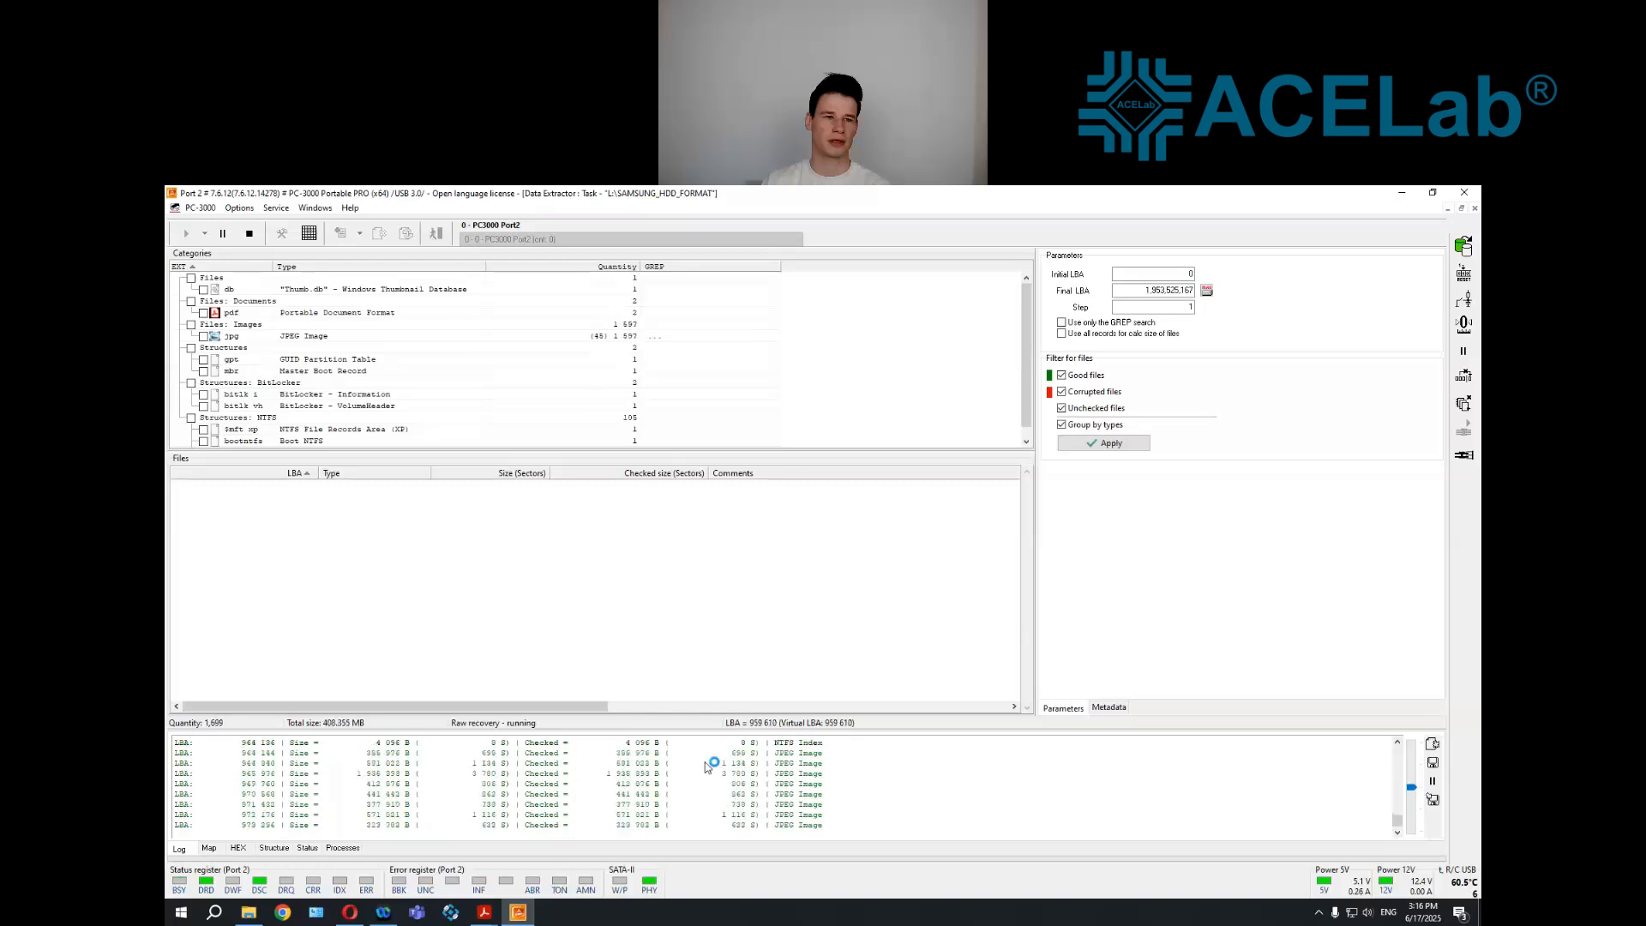
{"action": "left_click", "coordinate": [256, 240]}
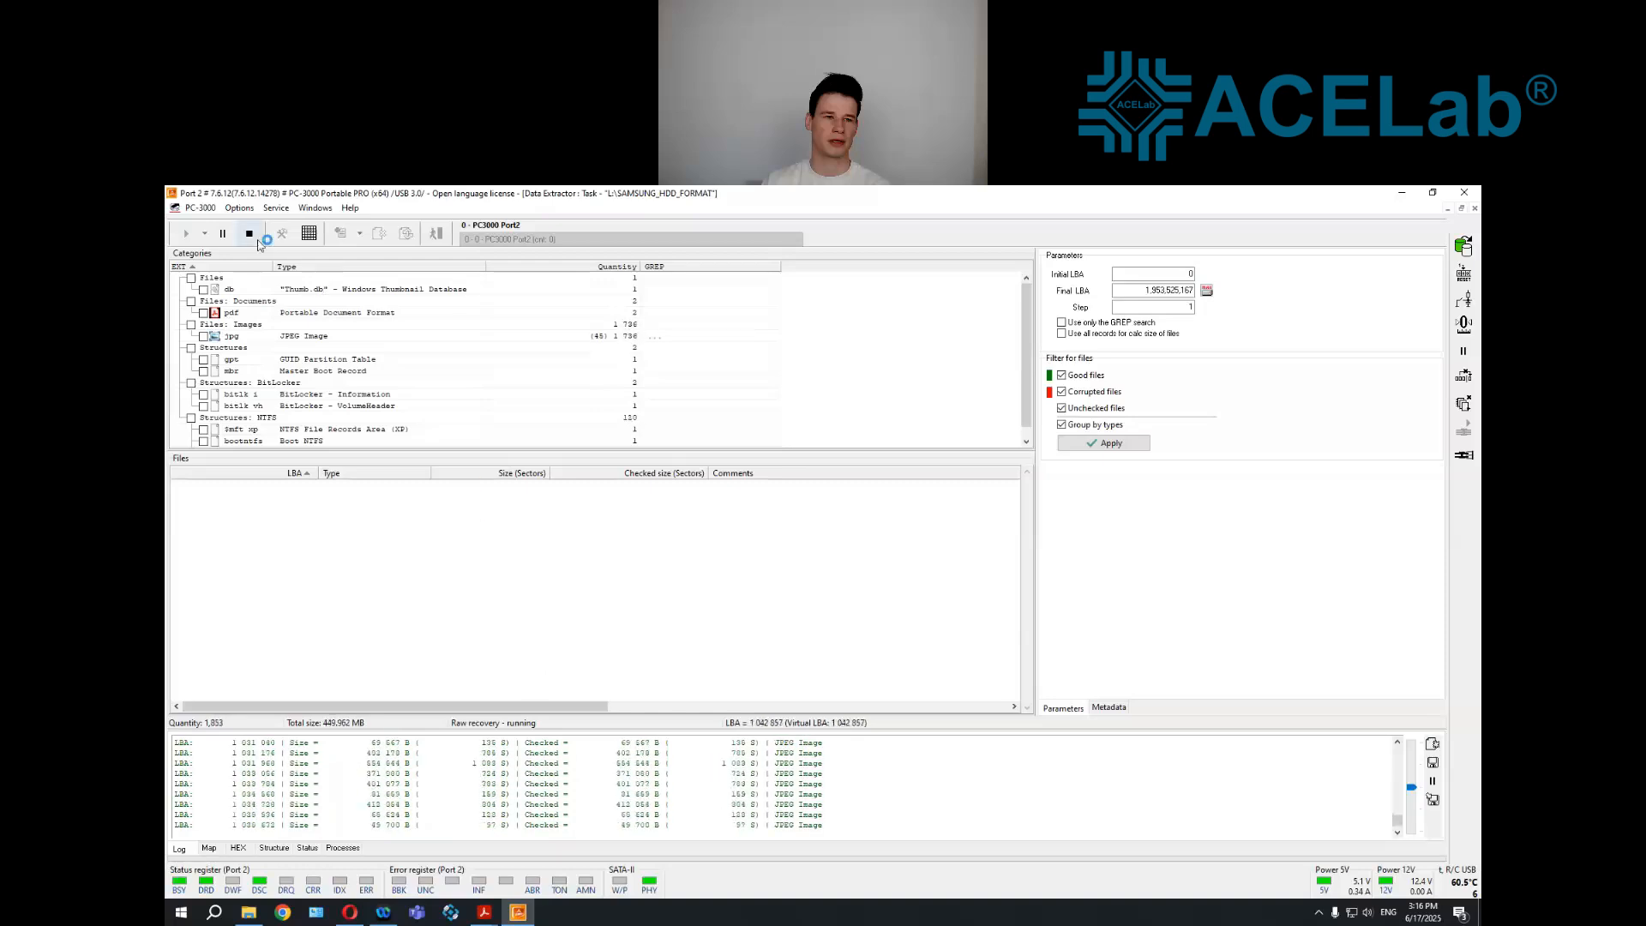
List the found JPEG images, sort them by checked size with the largest first, and open the largest one
{"action": "left_click", "coordinate": [313, 336]}
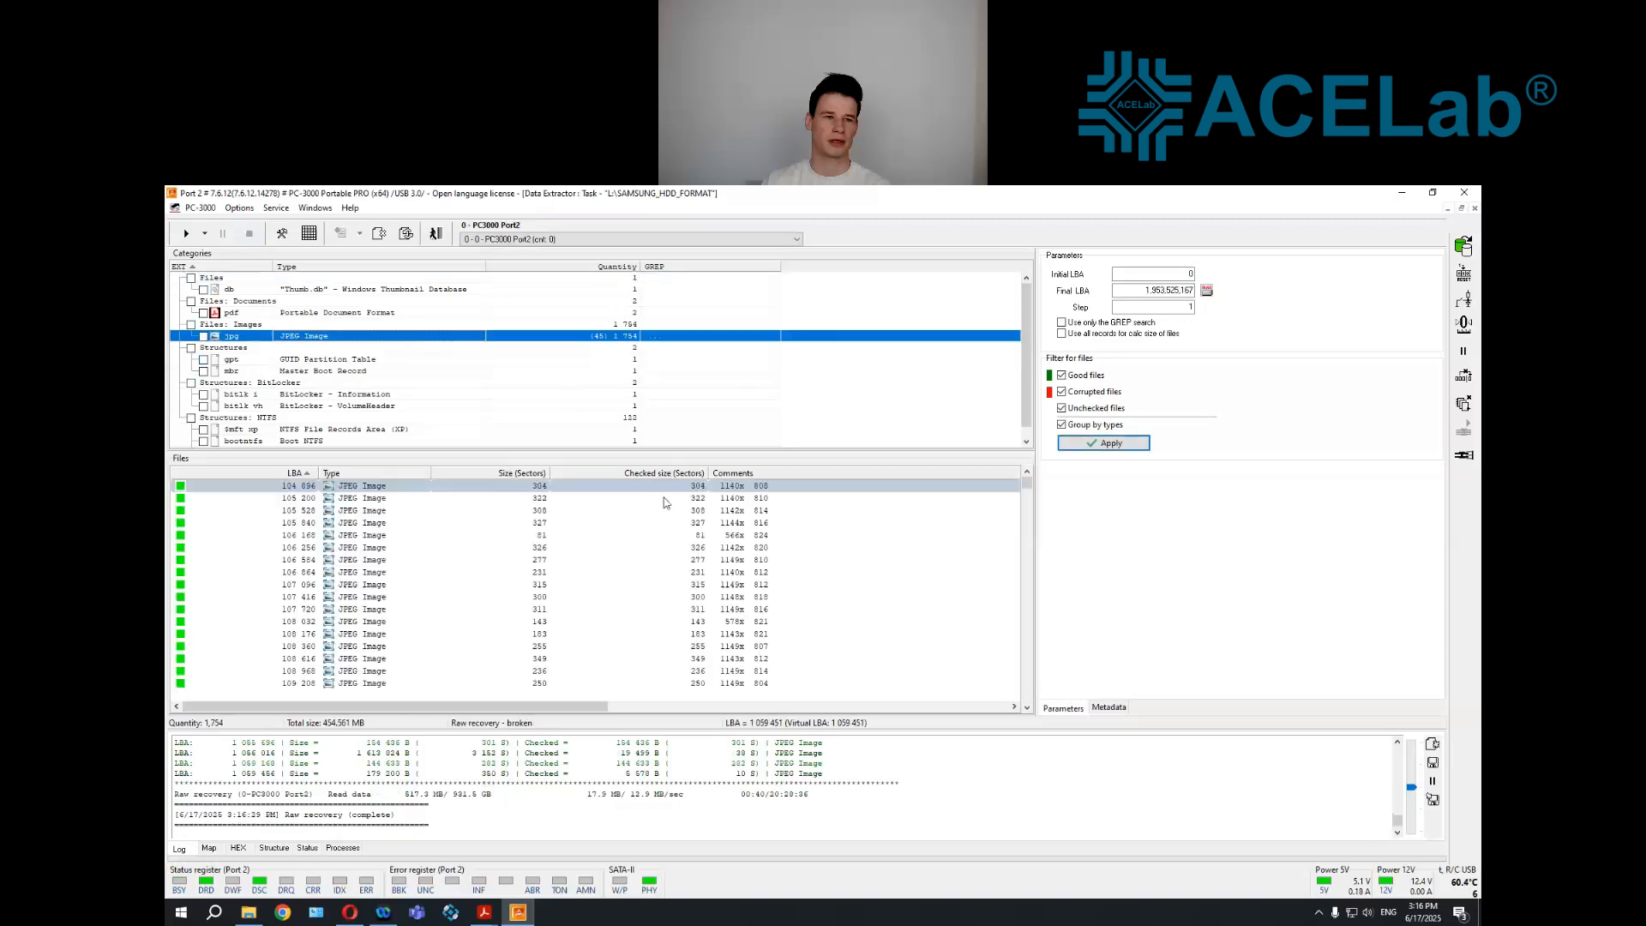
{"action": "left_click", "coordinate": [665, 473]}
{"action": "left_click_drag", "start_coordinate": [1029, 578], "coordinate": [1049, 486]}
{"action": "right_click", "coordinate": [623, 490]}
{"action": "left_click", "coordinate": [712, 676]}
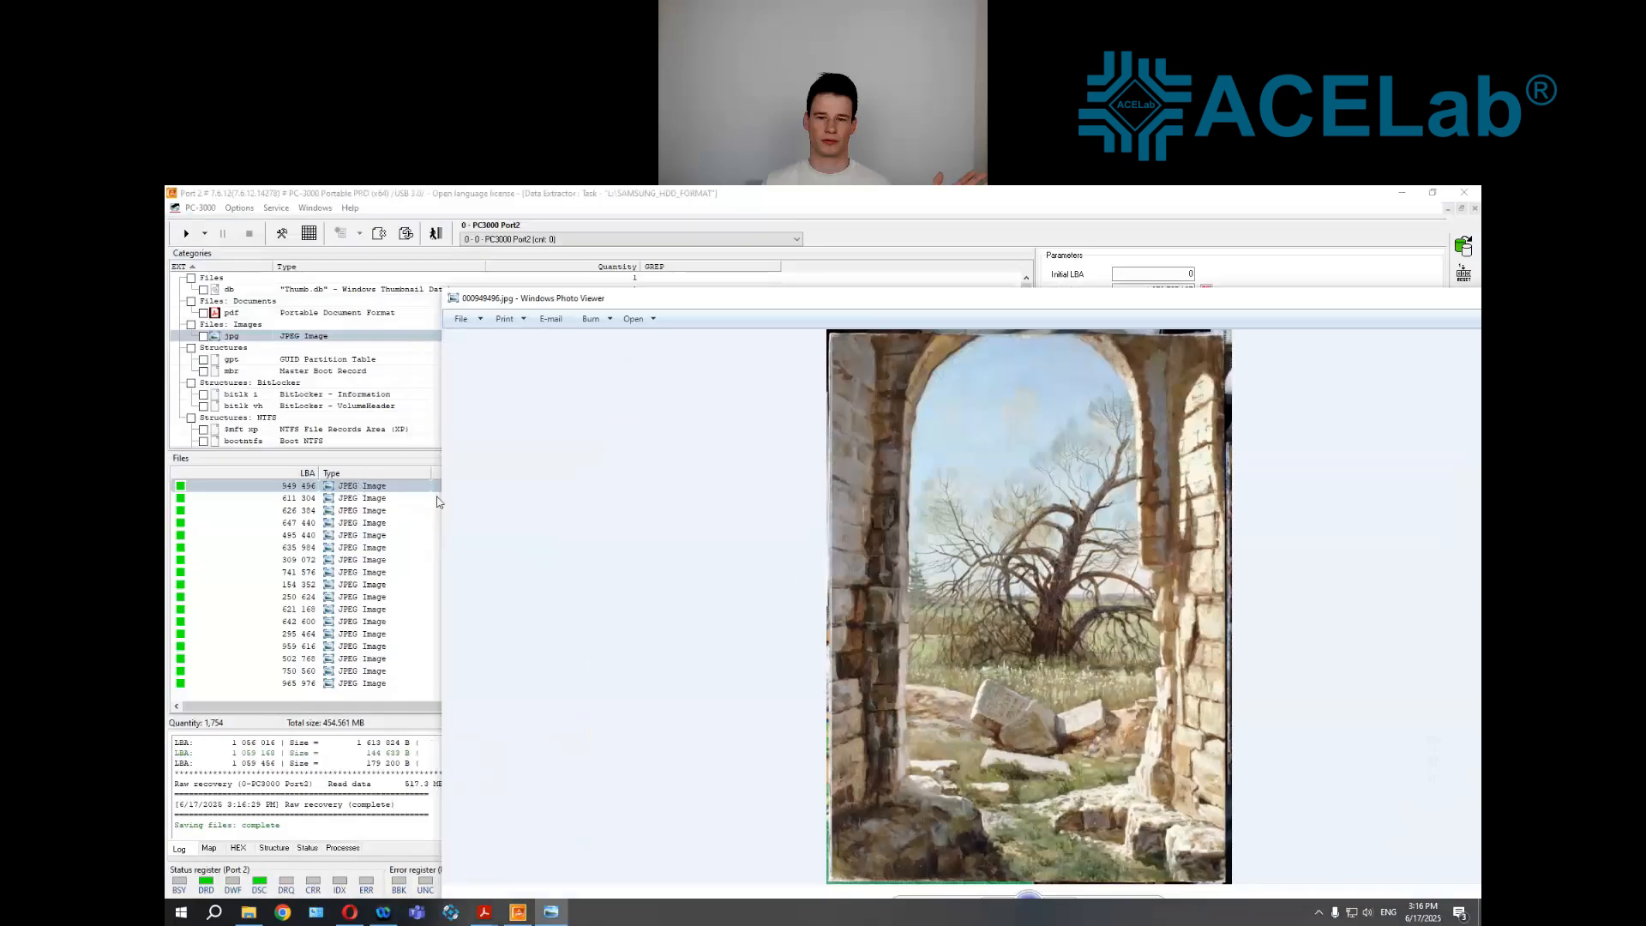
Open the recovered JPEG image at LBA 621 168 to inspect it
{"action": "left_click_drag", "start_coordinate": [441, 502], "coordinate": [944, 518]}
{"action": "right_click", "coordinate": [506, 613]}
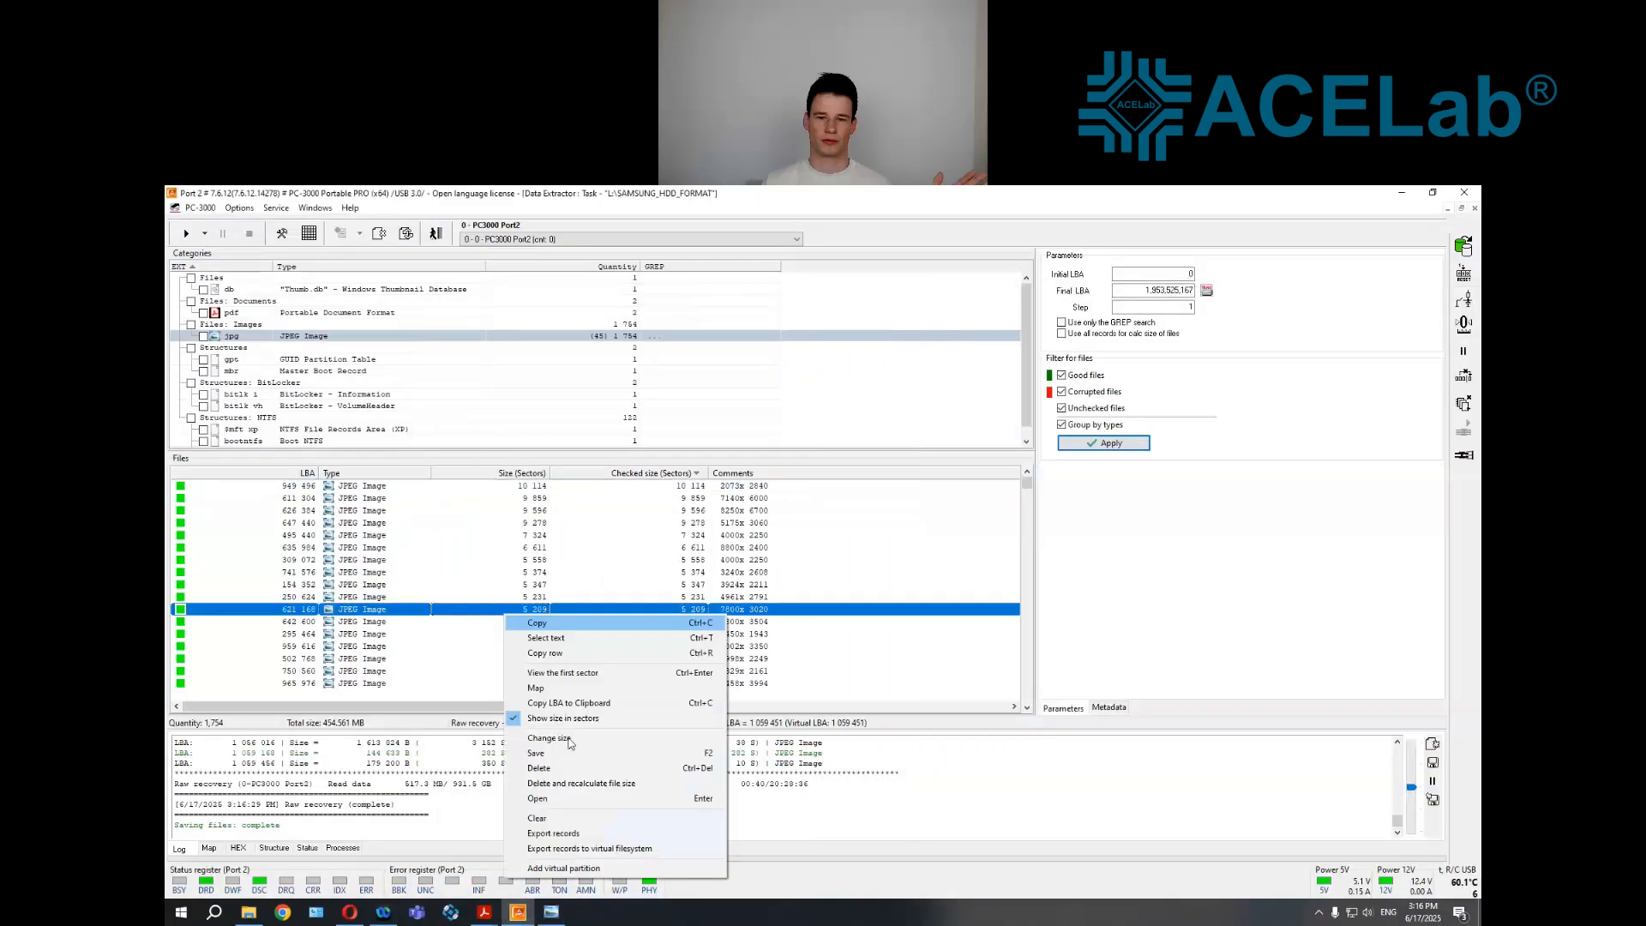
{"action": "left_click", "coordinate": [566, 798]}
{"action": "left_click_drag", "start_coordinate": [994, 196], "coordinate": [827, 355]}
{"action": "left_click", "coordinate": [1236, 356]}
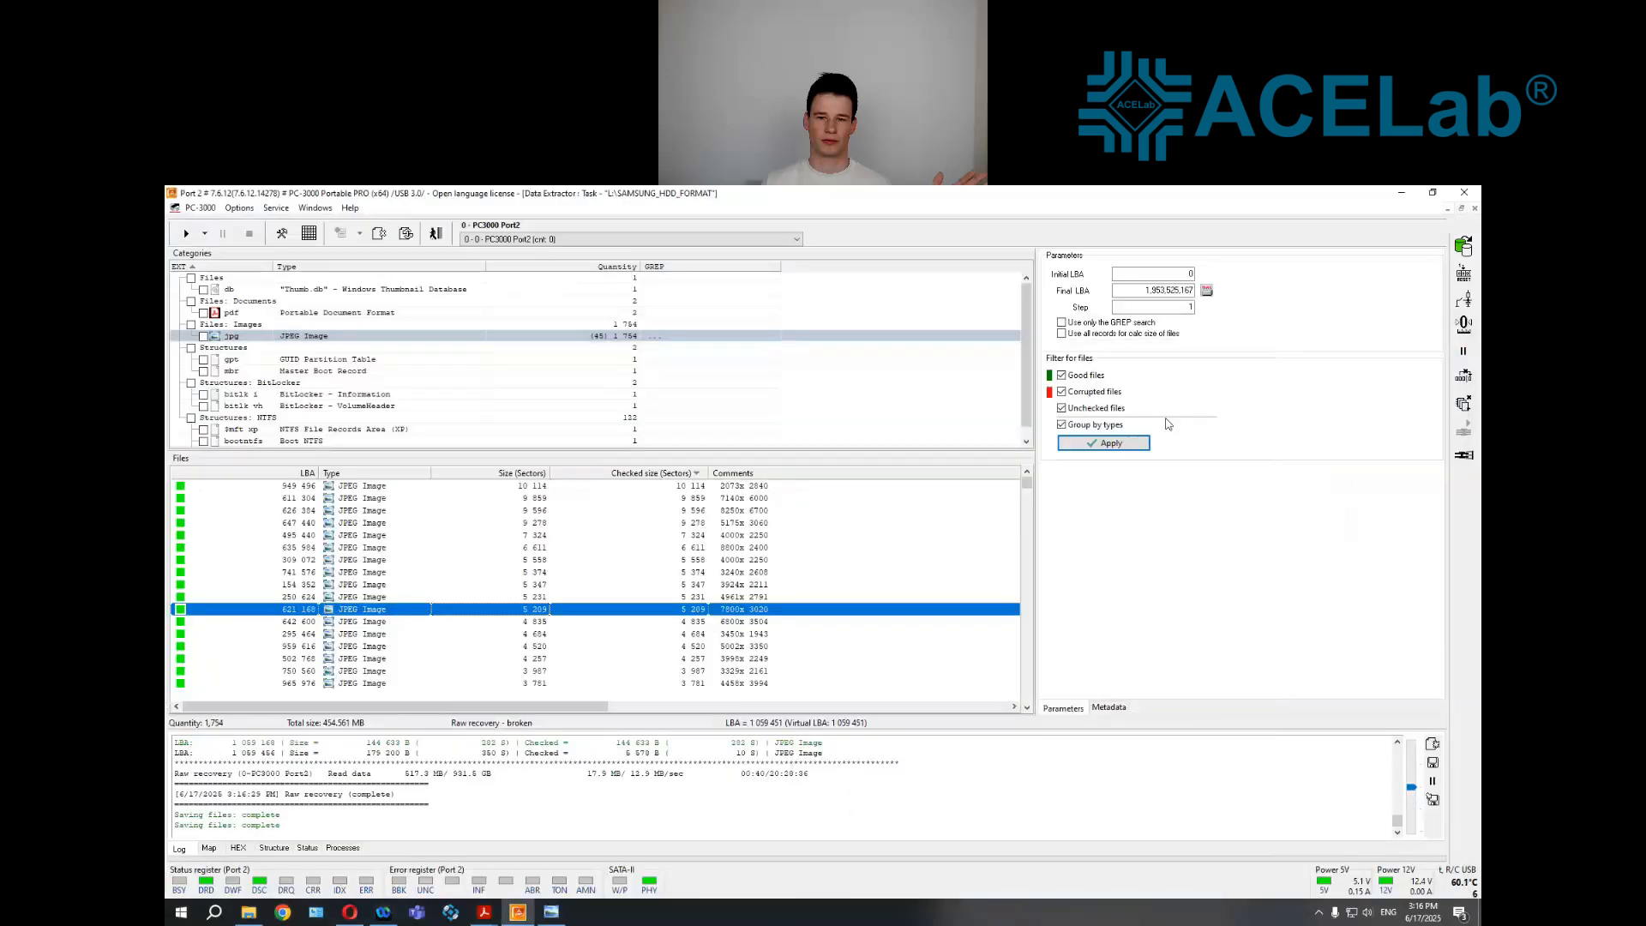
Bring the opened photos back to the front, close them, and exit Raw recovery to return to the task's folder tree
{"action": "left_click", "coordinate": [551, 911]}
{"action": "left_click_drag", "start_coordinate": [1401, 300], "coordinate": [996, 300]}
{"action": "left_click", "coordinate": [1192, 300]}
{"action": "left_click", "coordinate": [436, 233]}
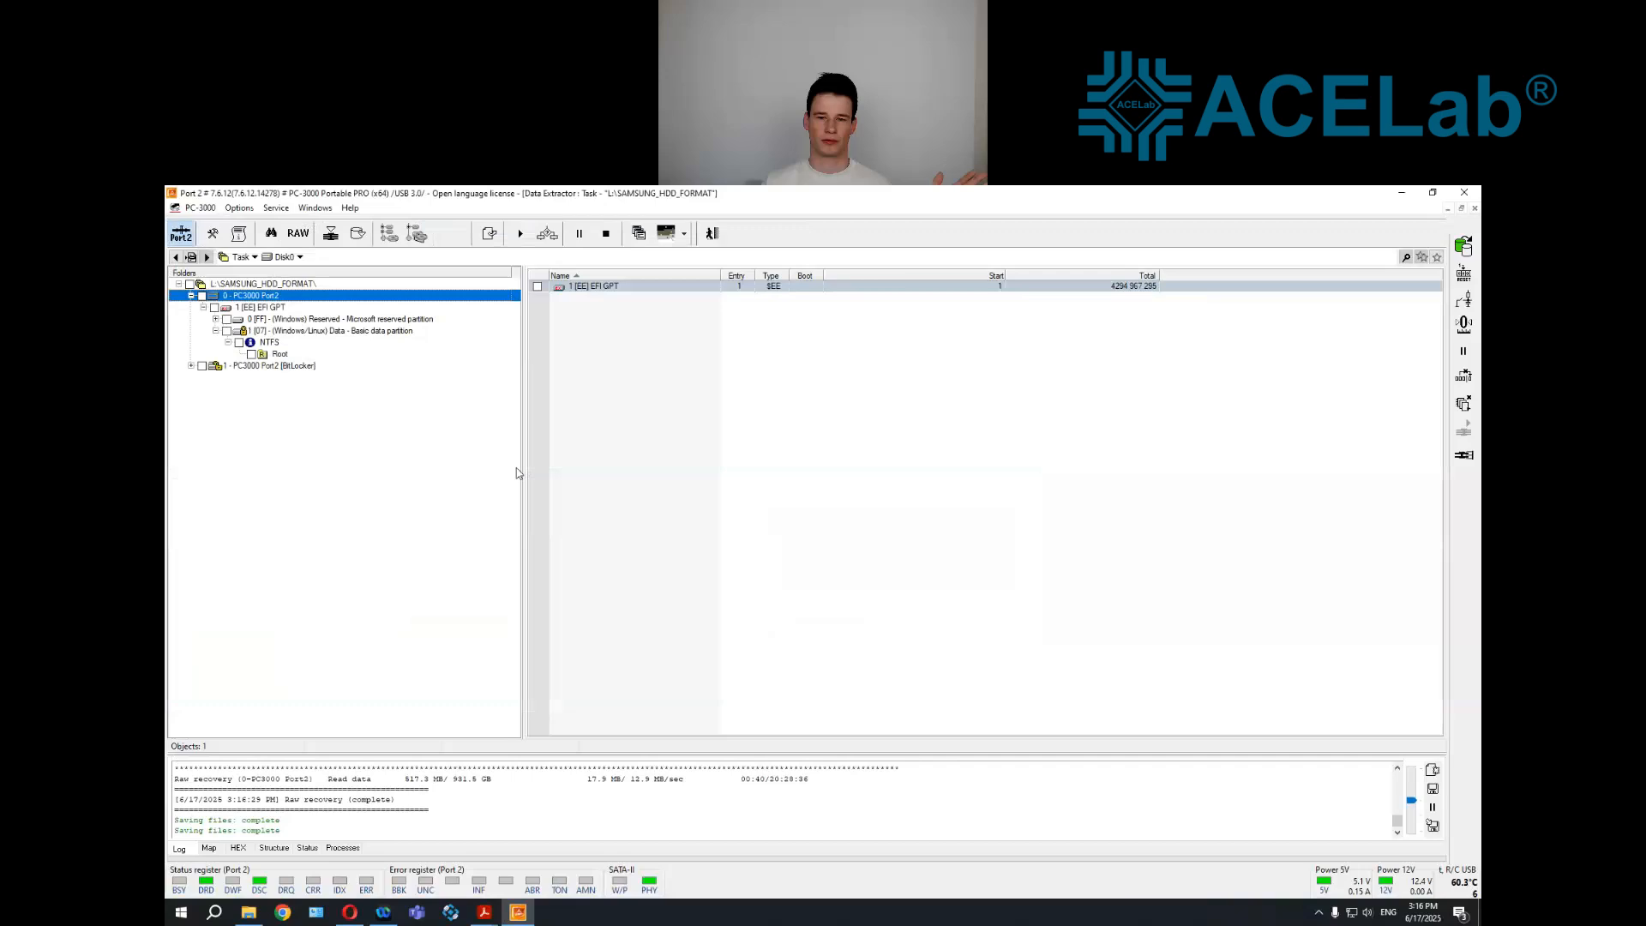
View the data analysis options for the NTFS volume in the Basic data partition, including Partition analysis, without running any
{"action": "right_click", "coordinate": [283, 332]}
{"action": "right_click", "coordinate": [273, 344]}
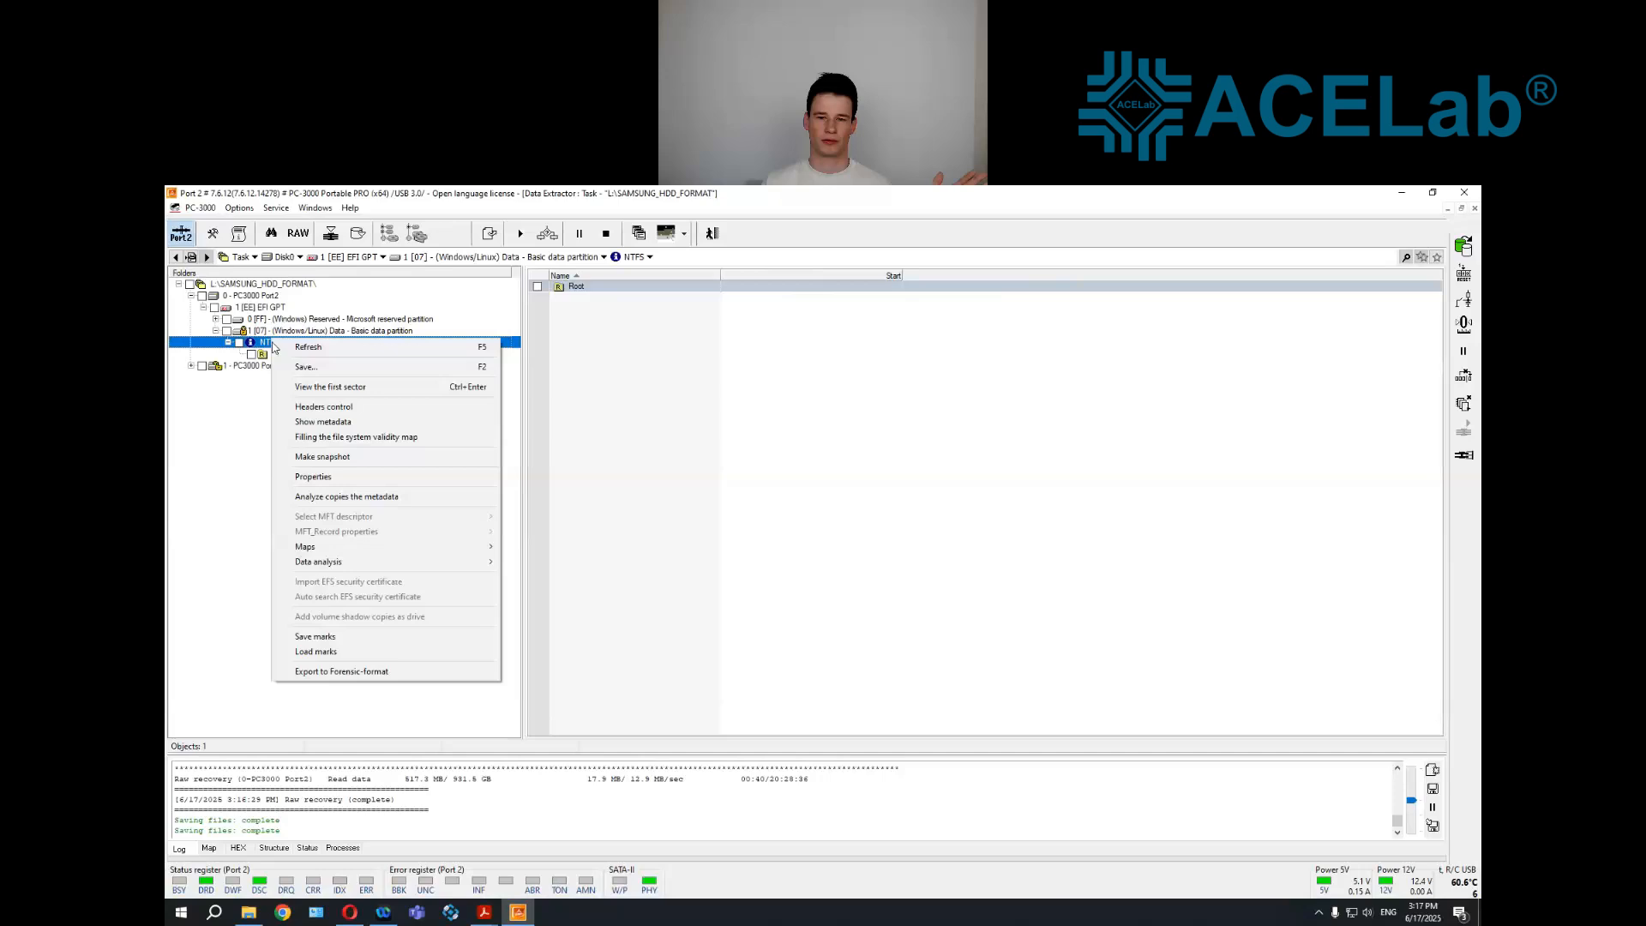
{"action": "mouse_move", "coordinate": [493, 561]}
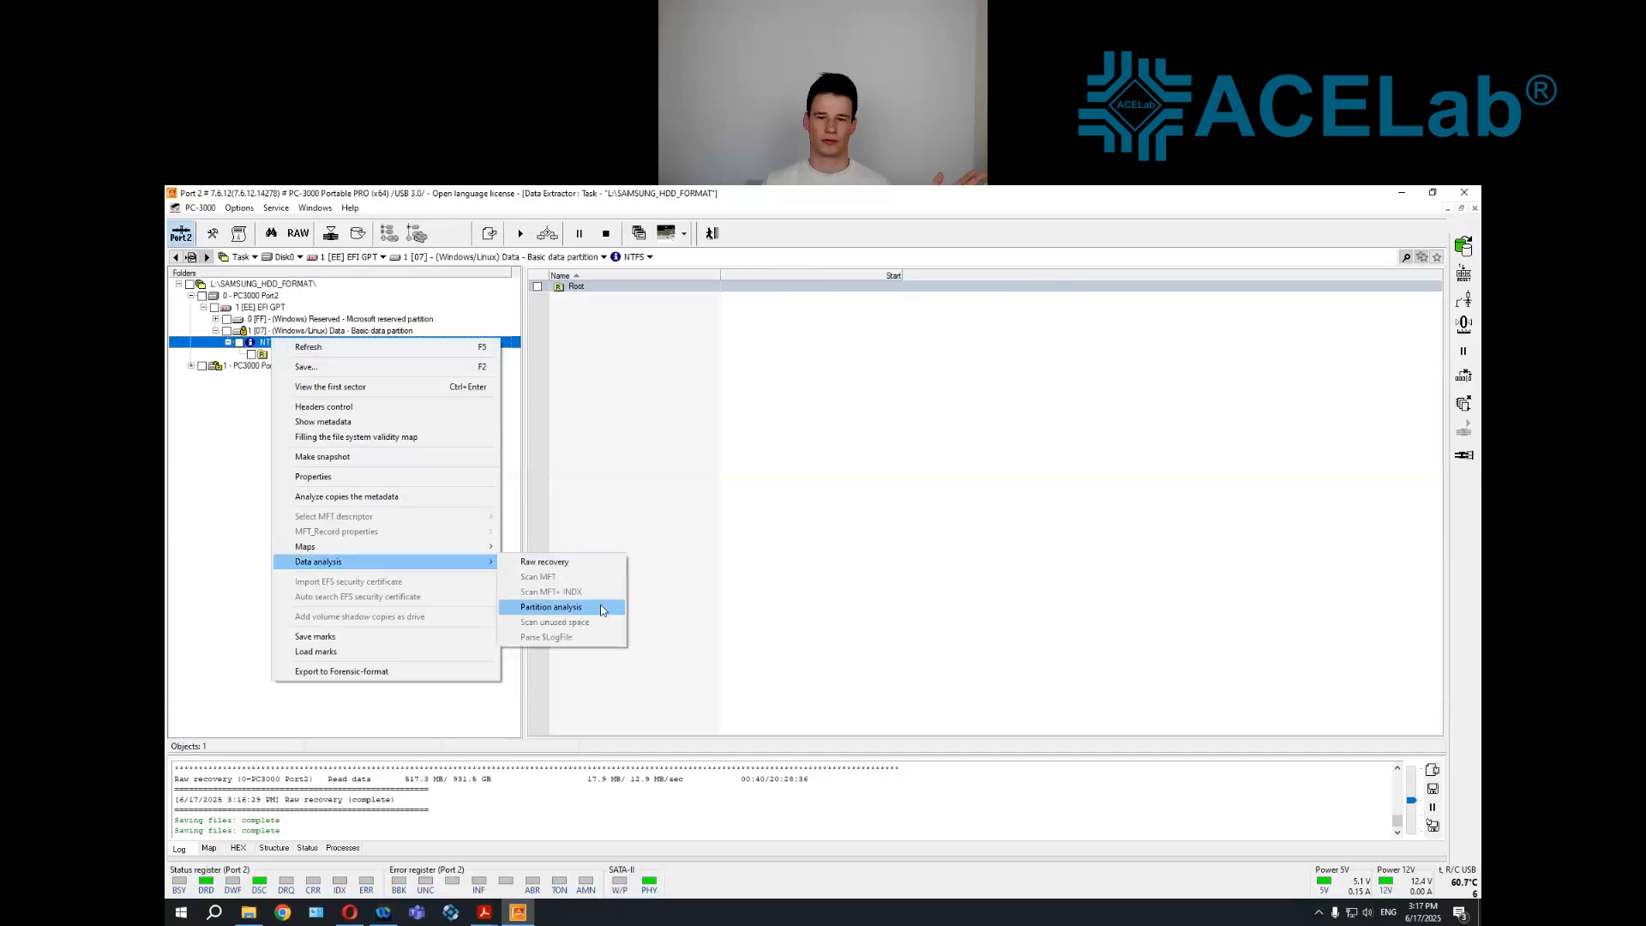
{"action": "left_click", "coordinate": [735, 579]}
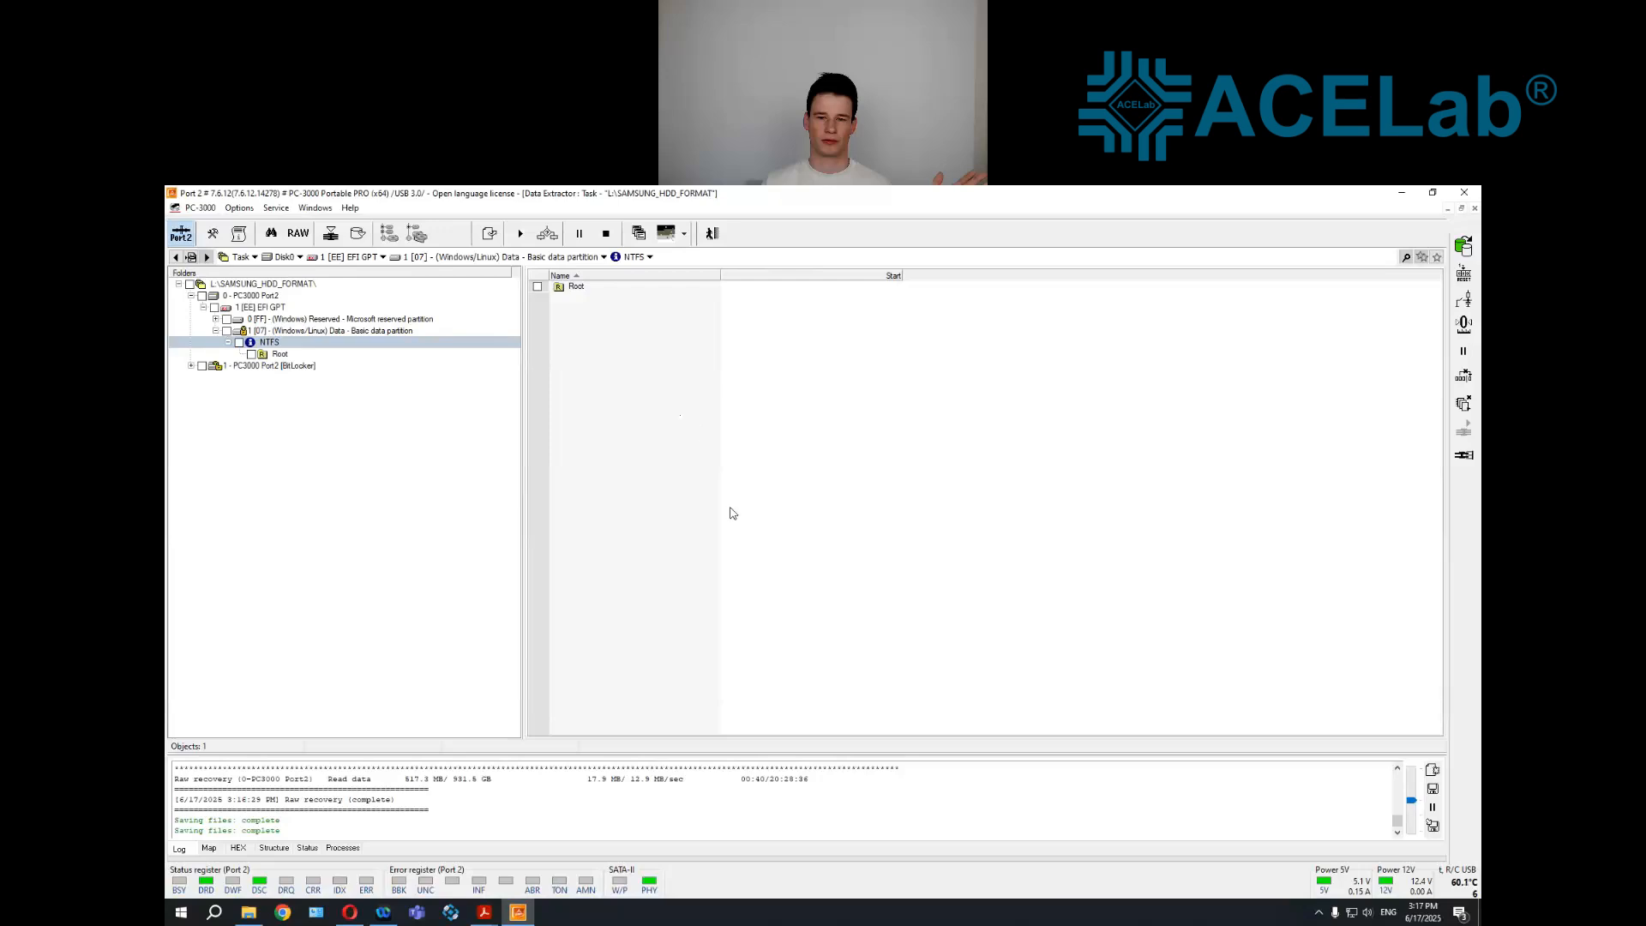
Switch to the SSD_HDD FORMATED.pdf presentation in full screen and advance to the SMR HDD slide
{"action": "left_click", "coordinate": [496, 918]}
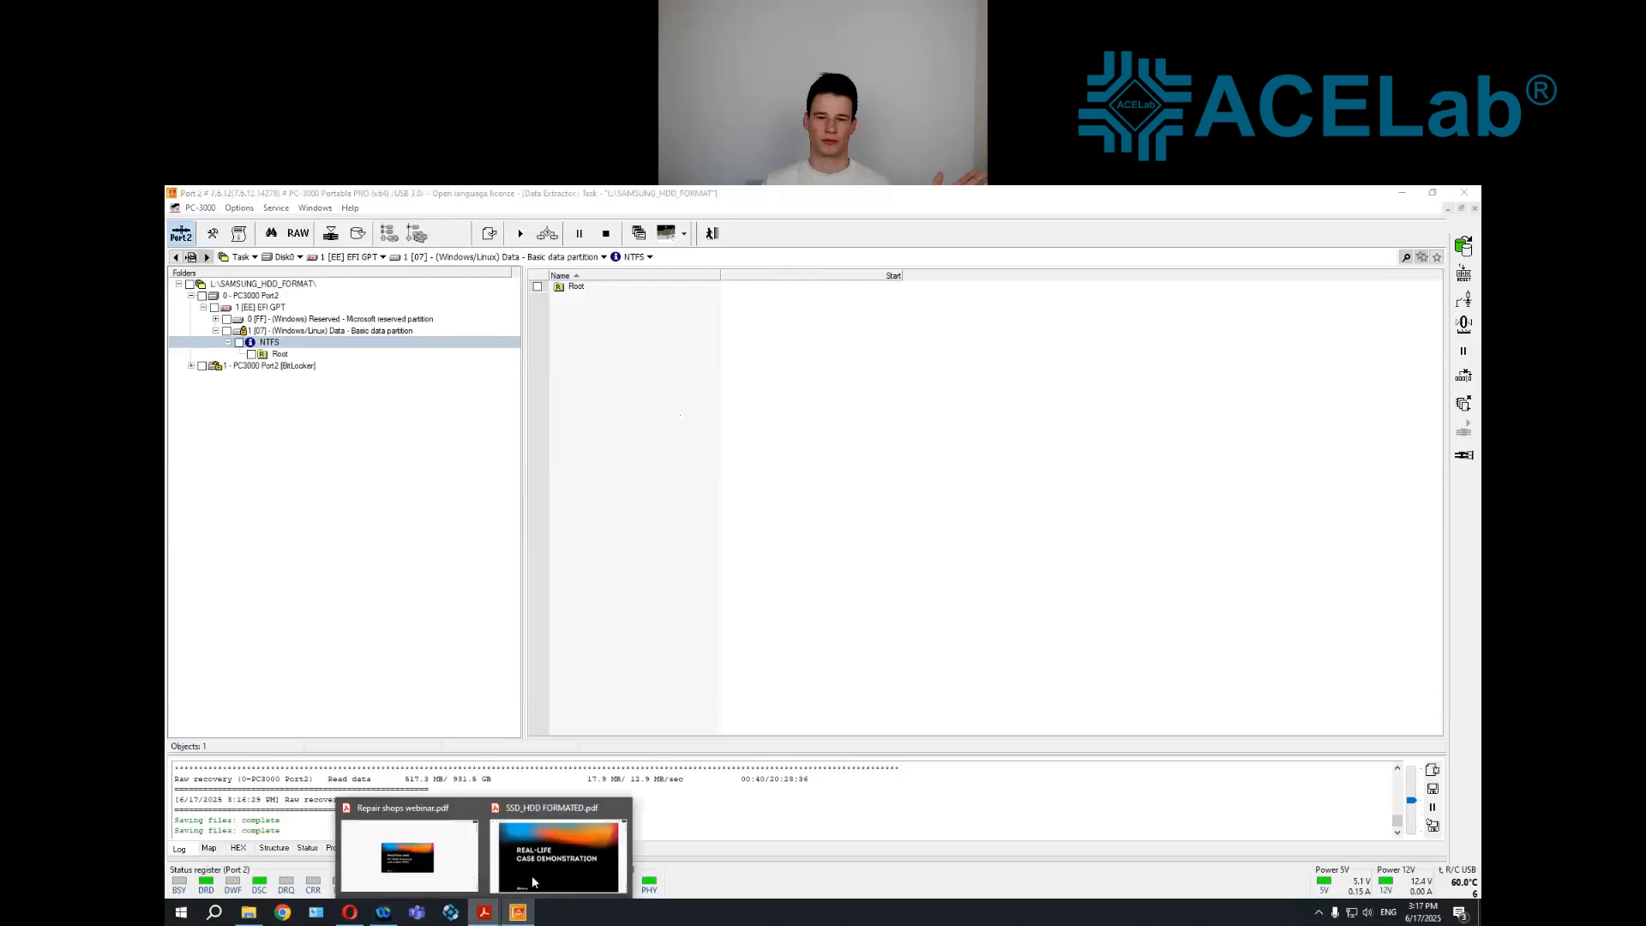
{"action": "key", "text": "ctrl+l"}
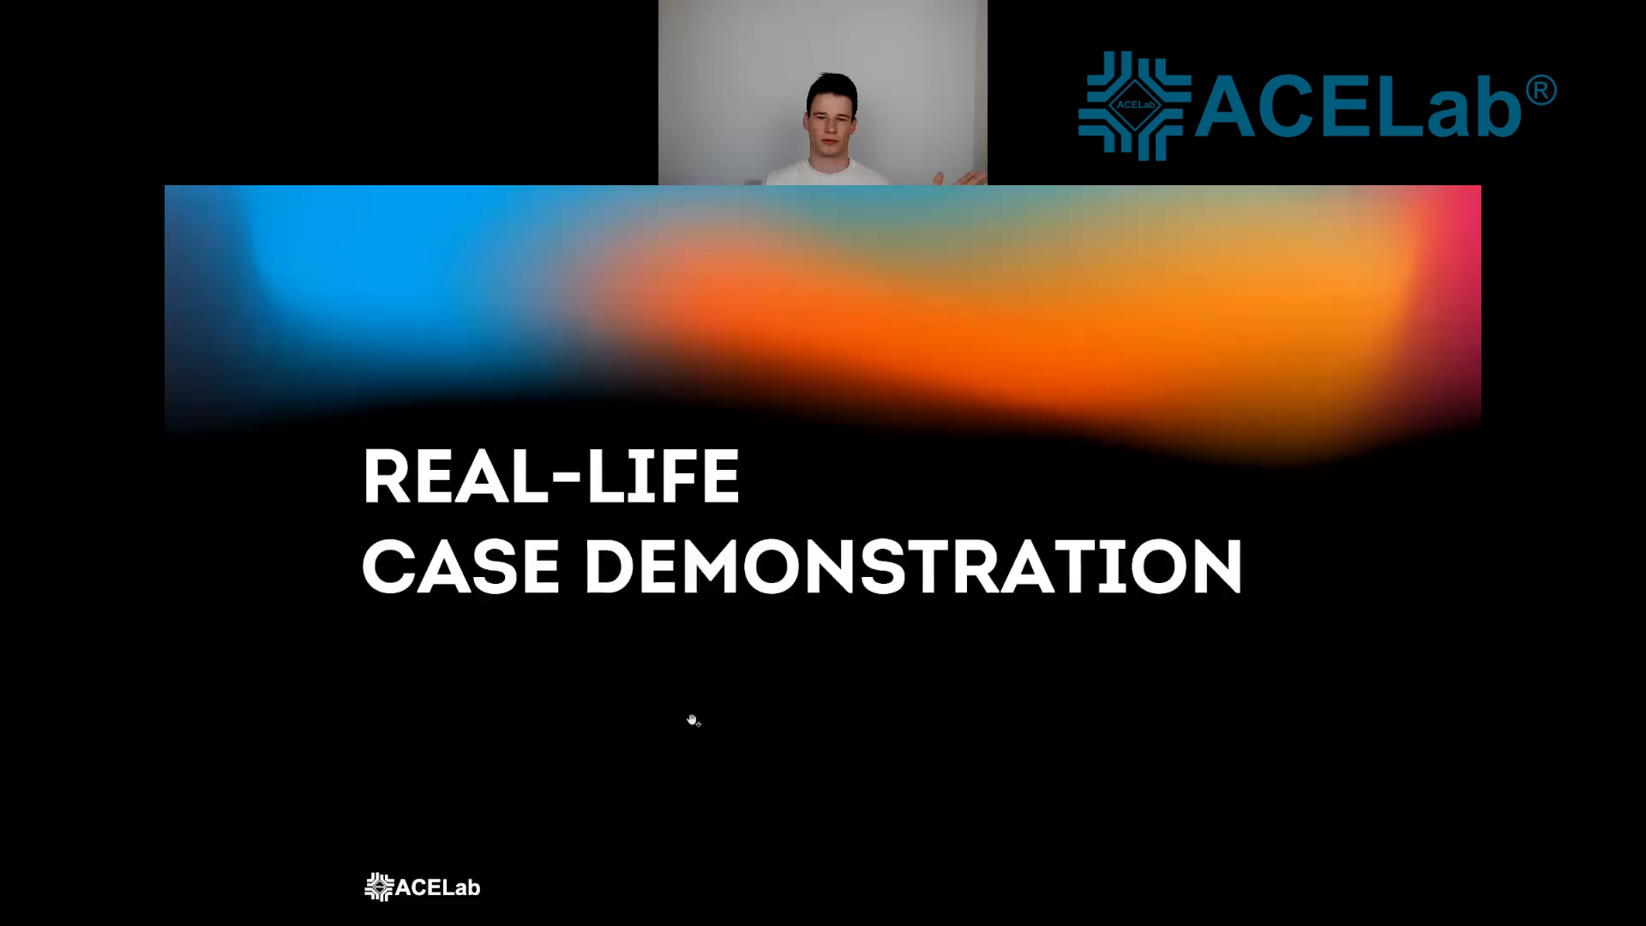
{"action": "key", "text": "Right"}
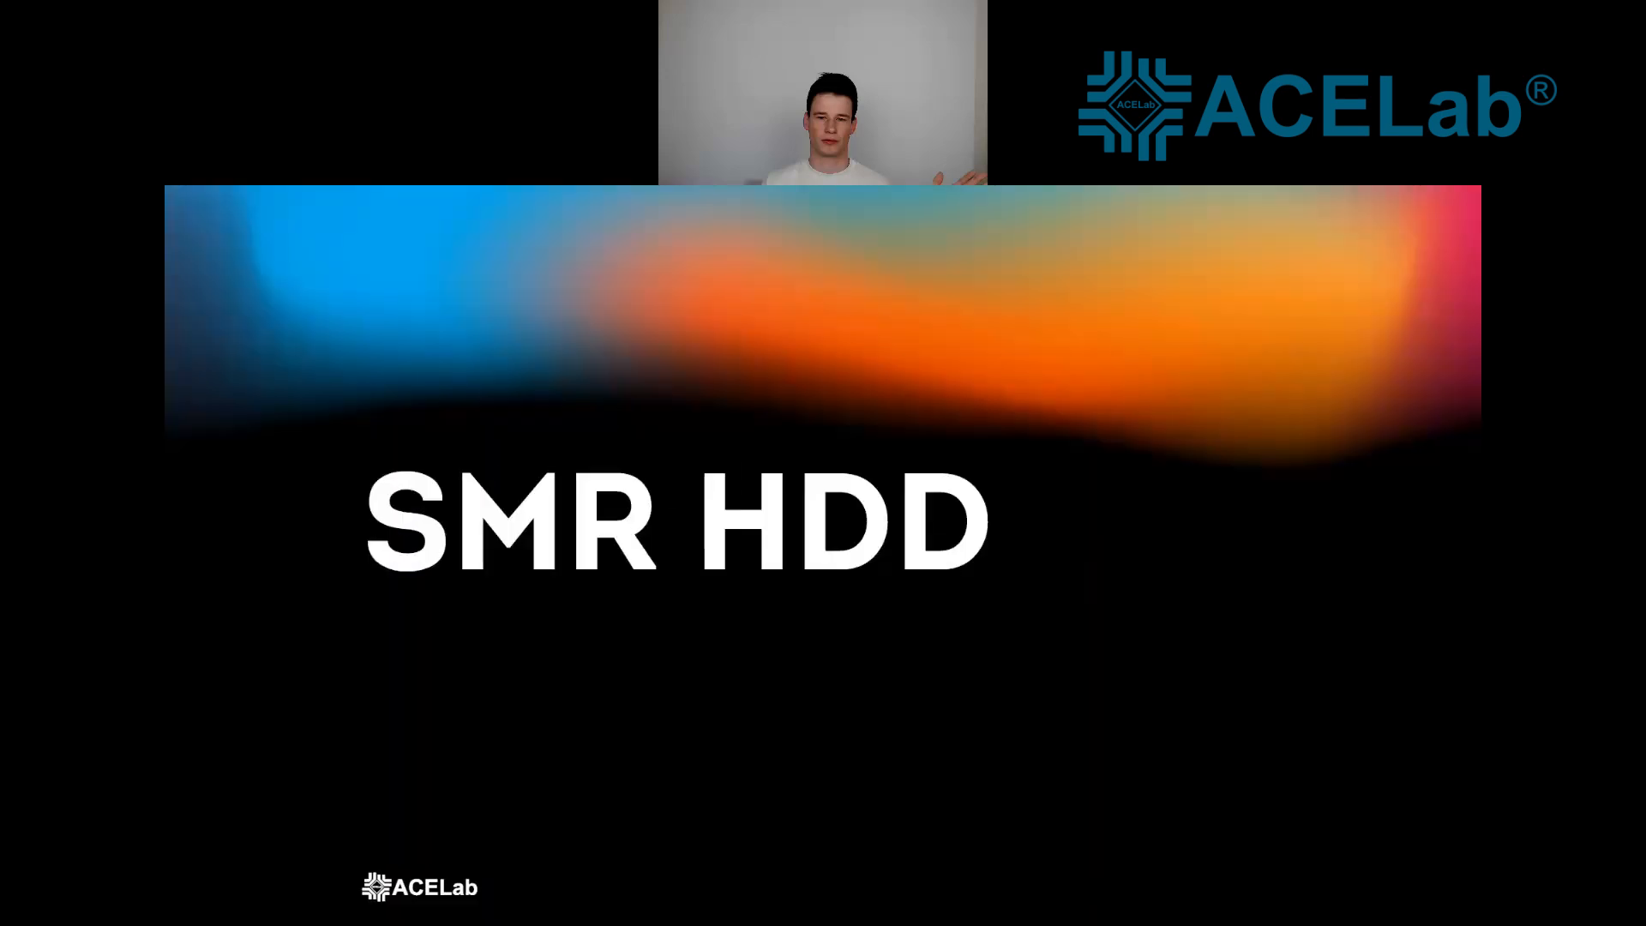
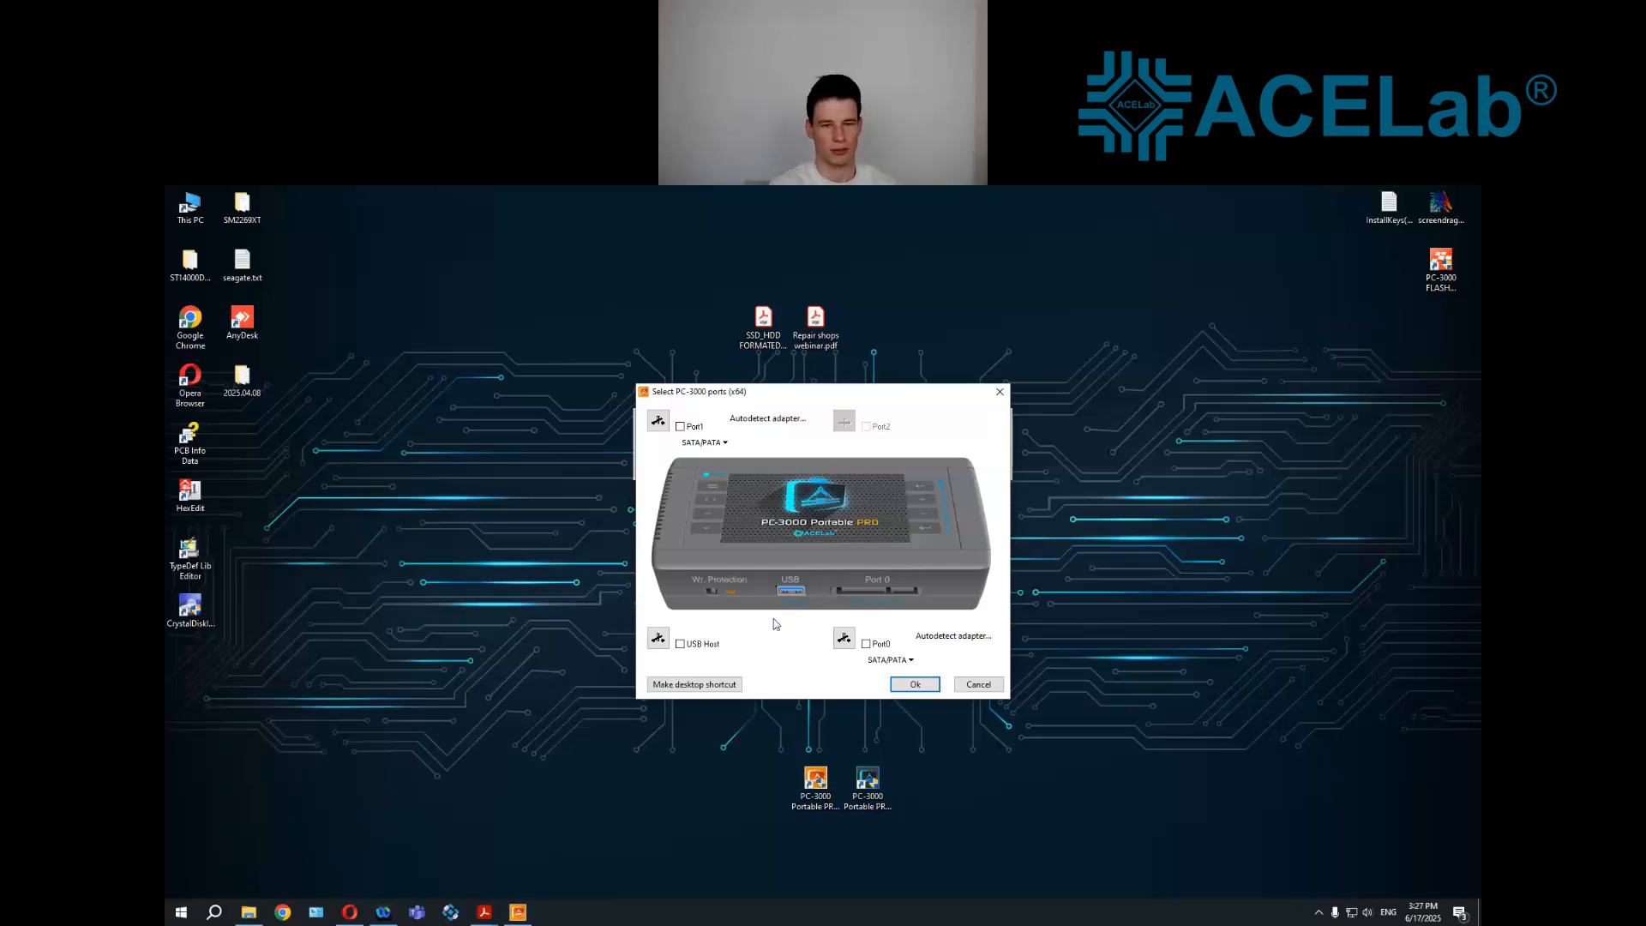
Start PC-3000 with Port1 selected and open the PC-3000 Win Disk utility from Universal Utilities
{"action": "left_click", "coordinate": [681, 427]}
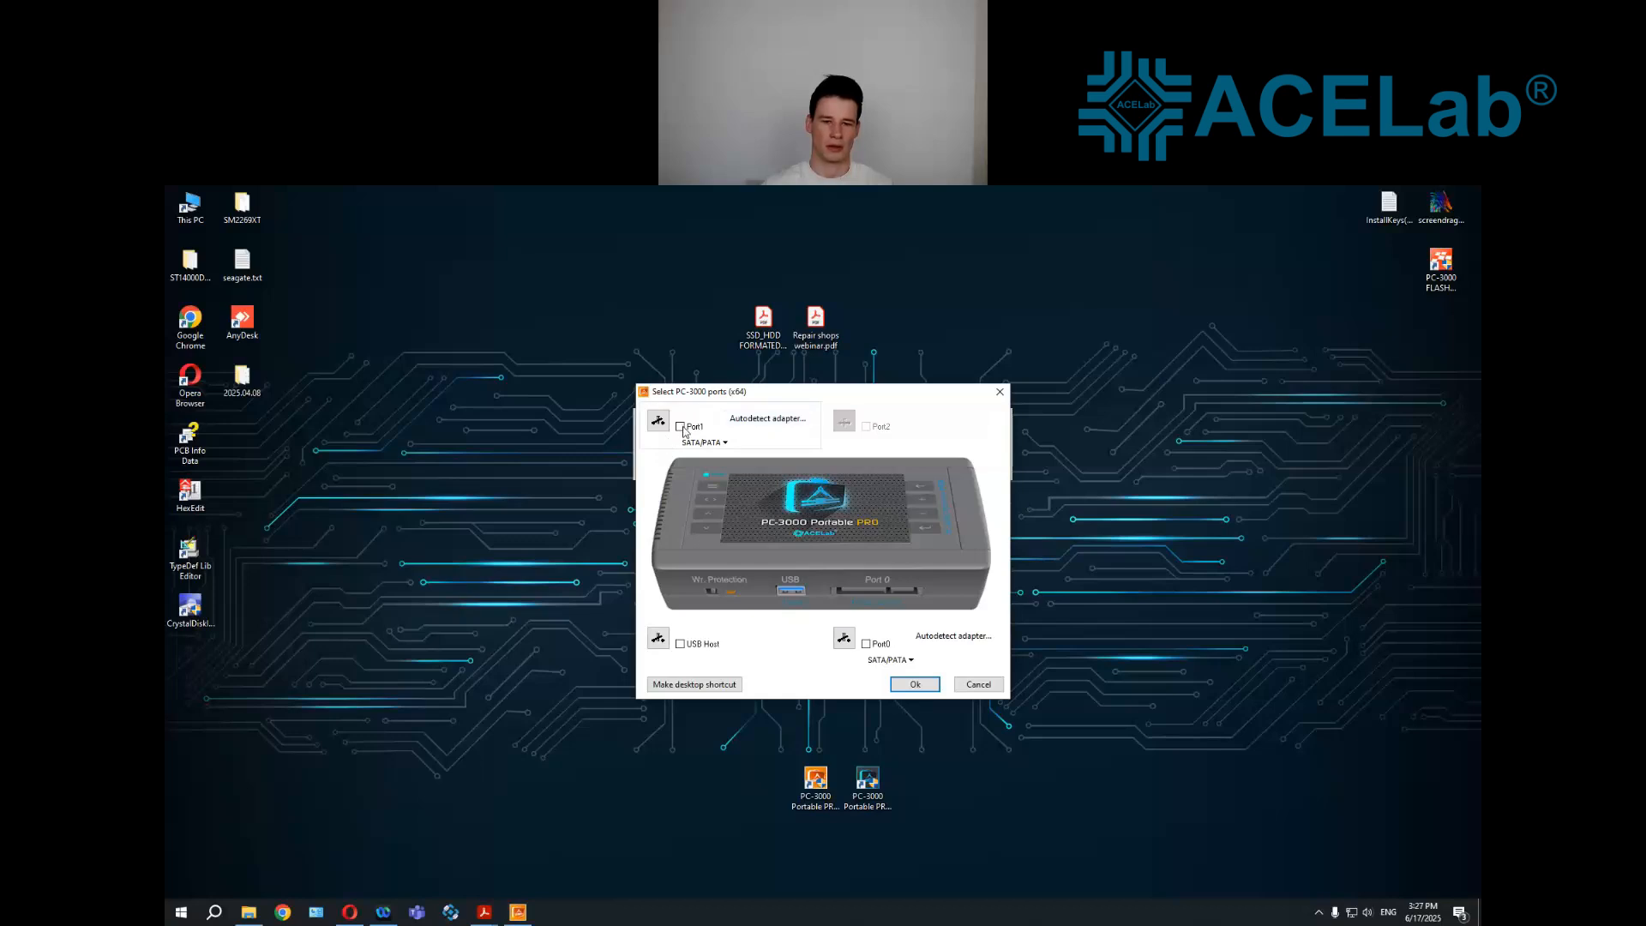
{"action": "left_click", "coordinate": [914, 684]}
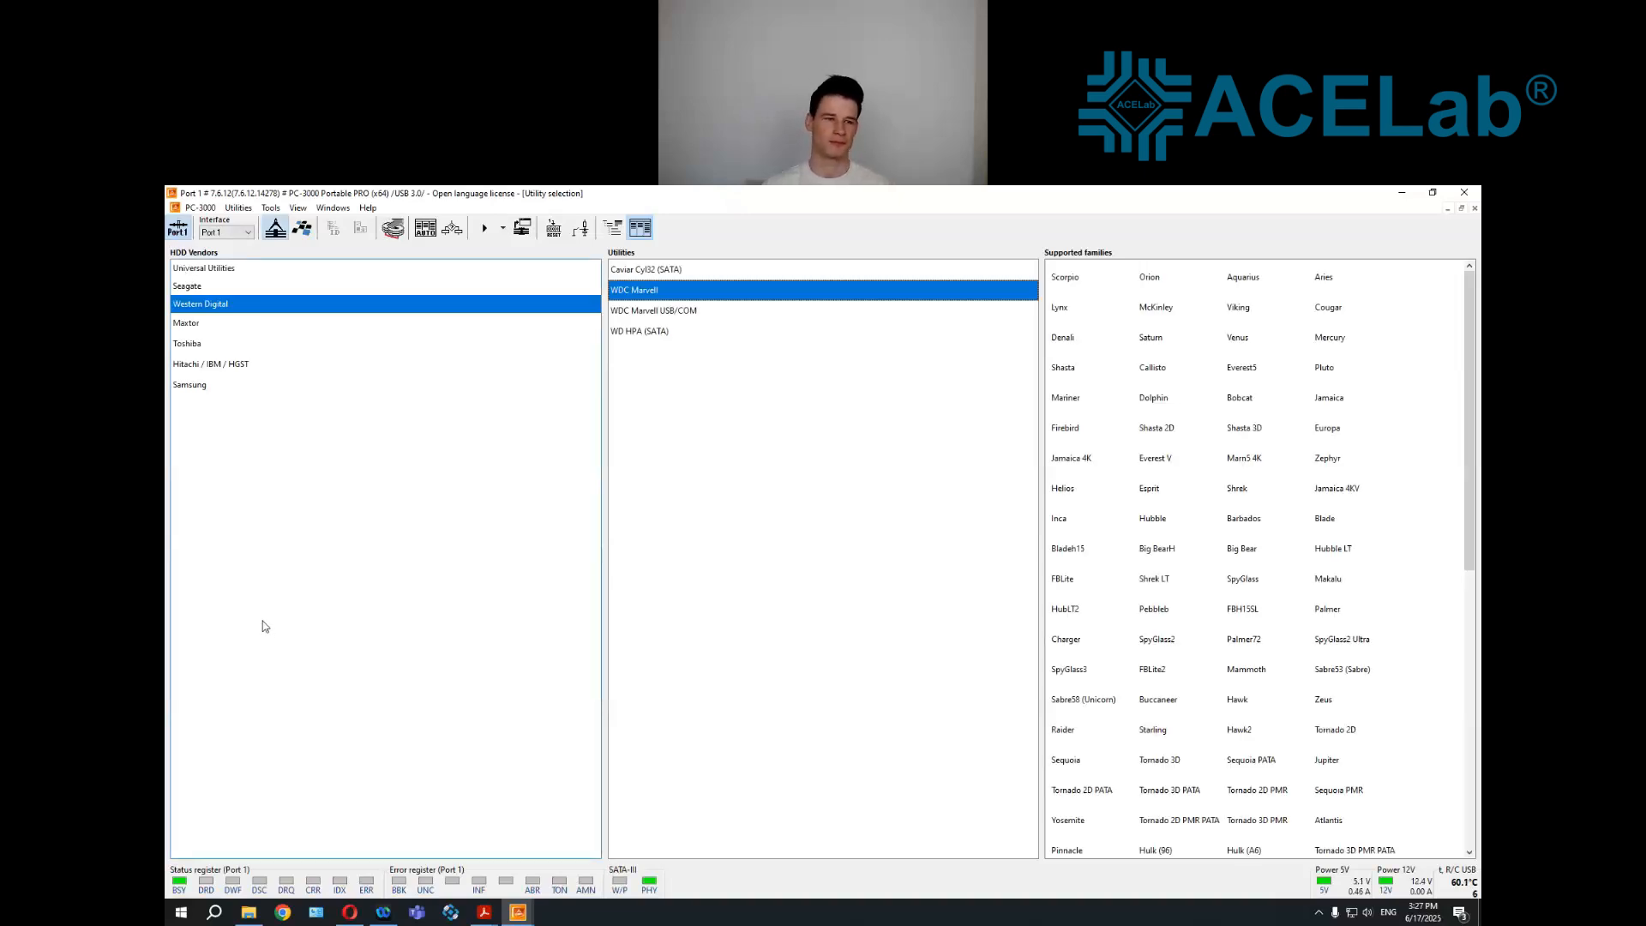
{"action": "left_click", "coordinate": [419, 270]}
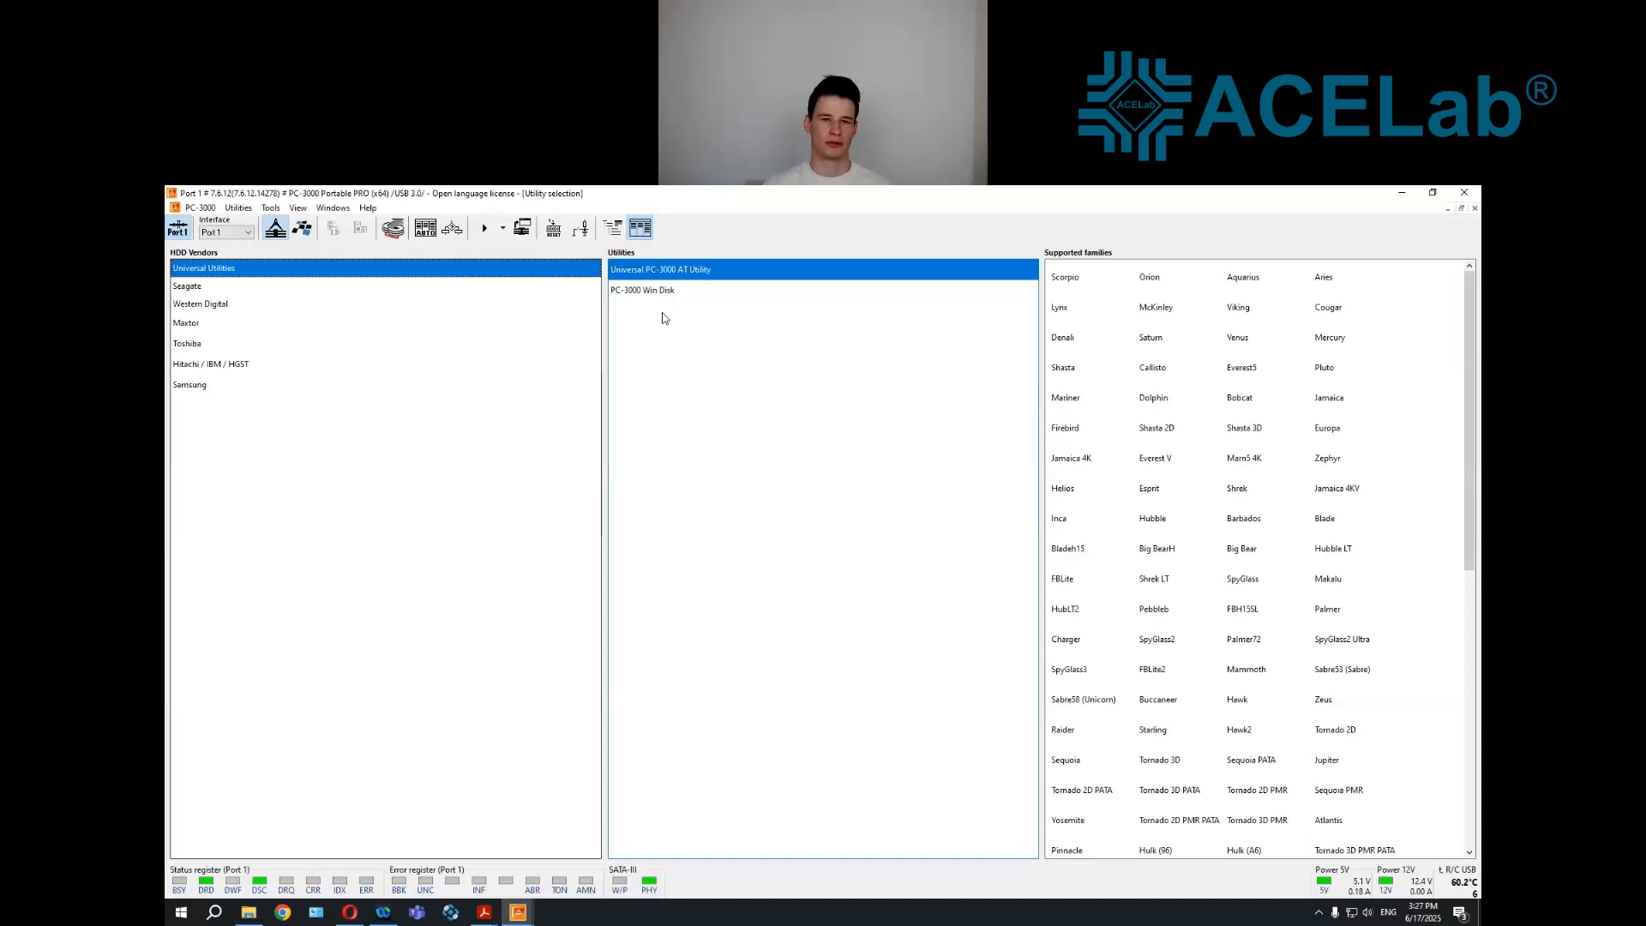
{"action": "double_click", "coordinate": [659, 292]}
Mount the connected drive as Read only and locate its 1TB (D:) volume under This PC in File Explorer
{"action": "left_click", "coordinate": [545, 673]}
{"action": "left_click", "coordinate": [245, 916]}
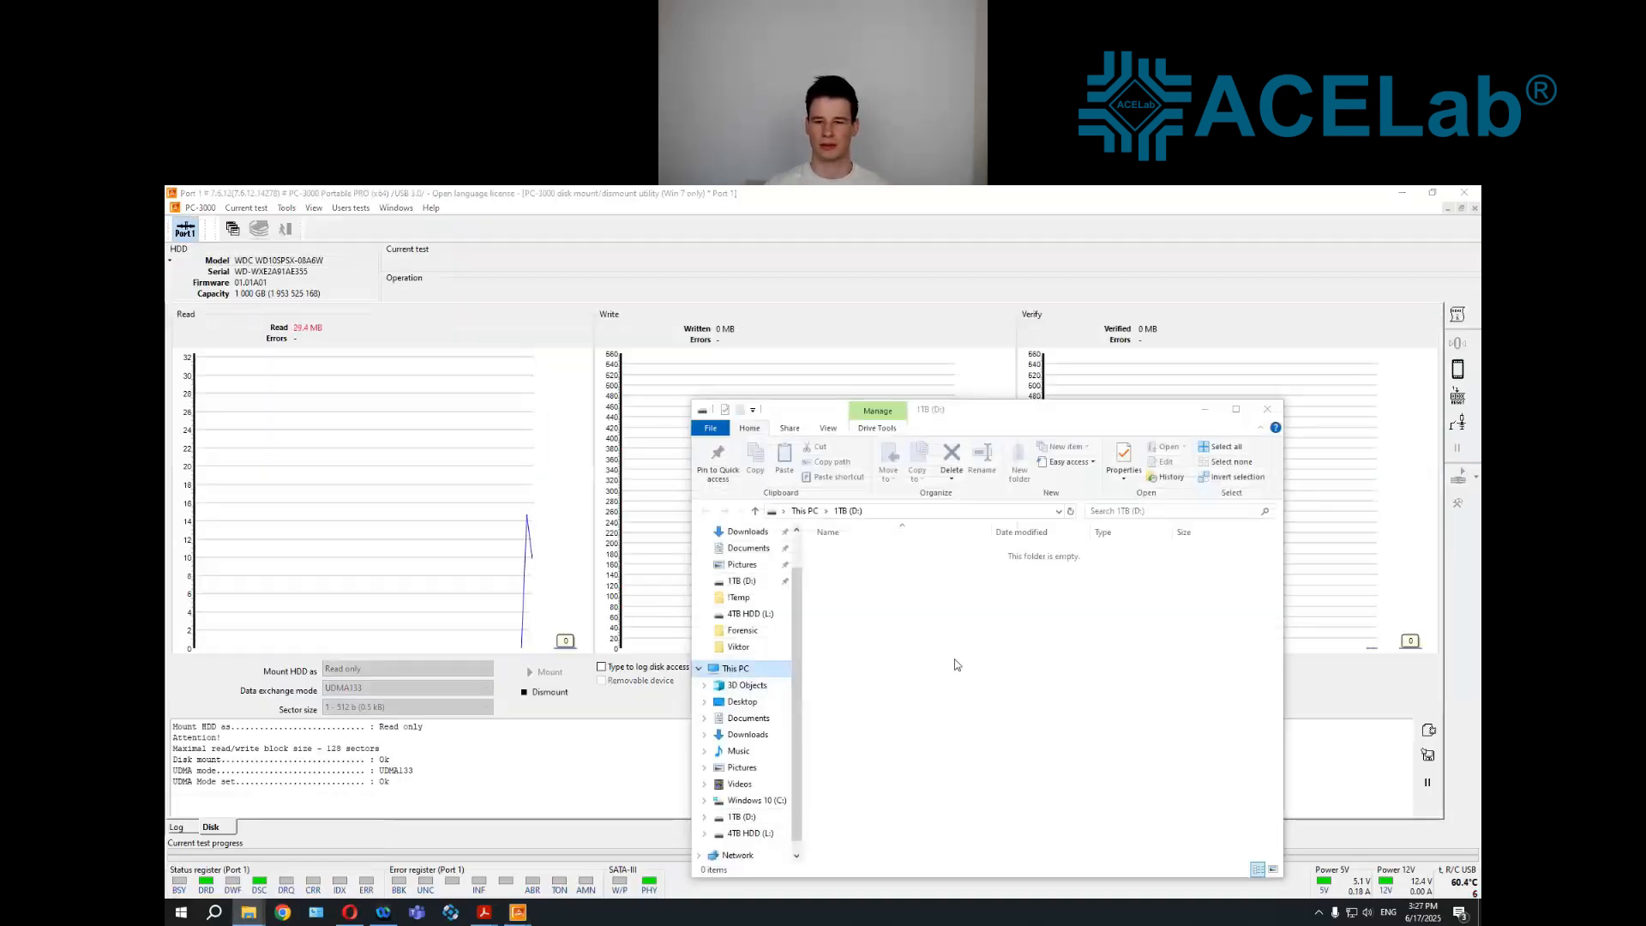
{"action": "left_click", "coordinate": [1034, 746]}
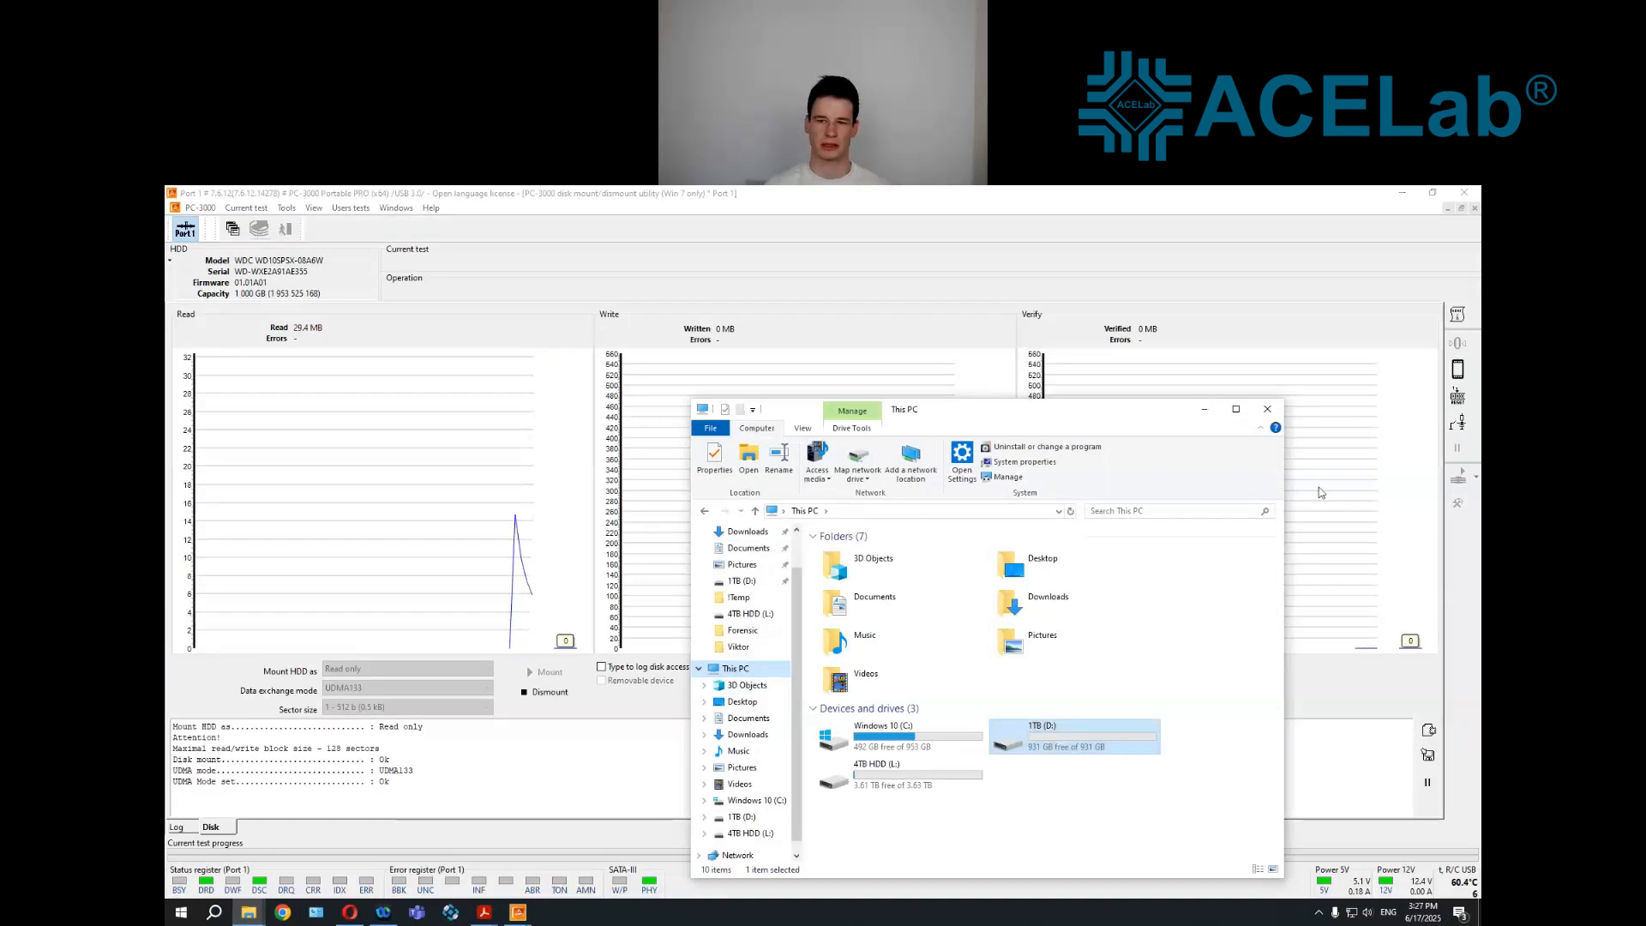
Close File Explorer, dismount the drive and exit the Win Disk utility to return to utility selection
{"action": "left_click", "coordinate": [1268, 409]}
{"action": "left_click", "coordinate": [545, 692]}
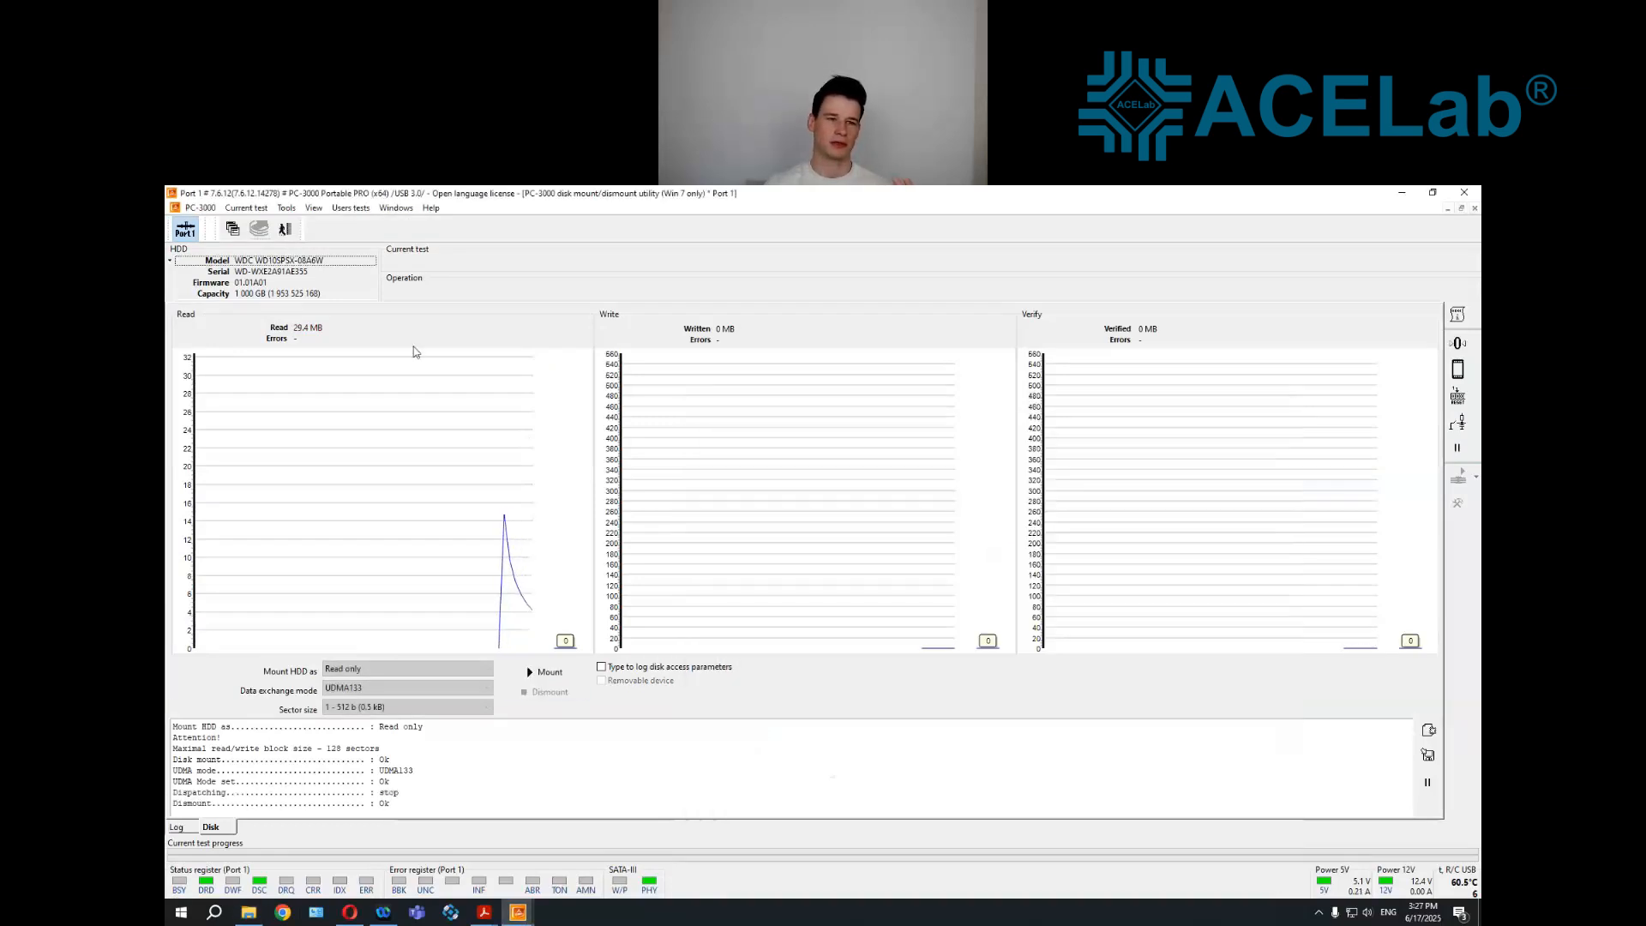
{"action": "left_click", "coordinate": [288, 230]}
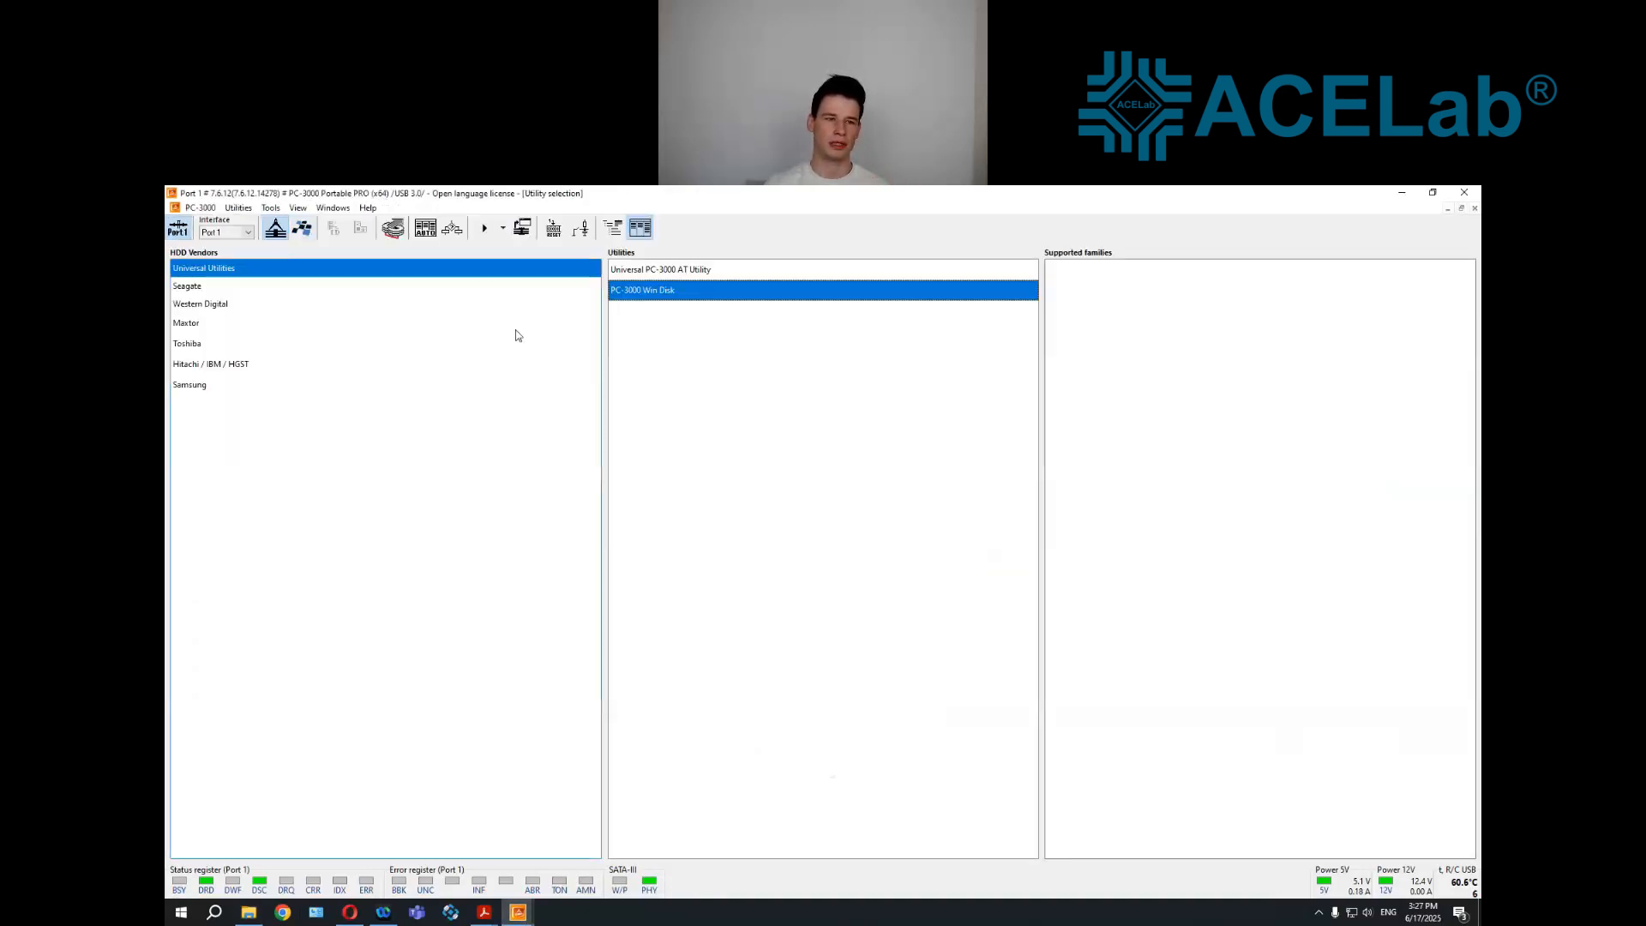
Autodetect the drive's vendor utility, then launch WDC Marvell in Normal mode with its drive family autodetected
{"action": "left_click", "coordinate": [427, 230]}
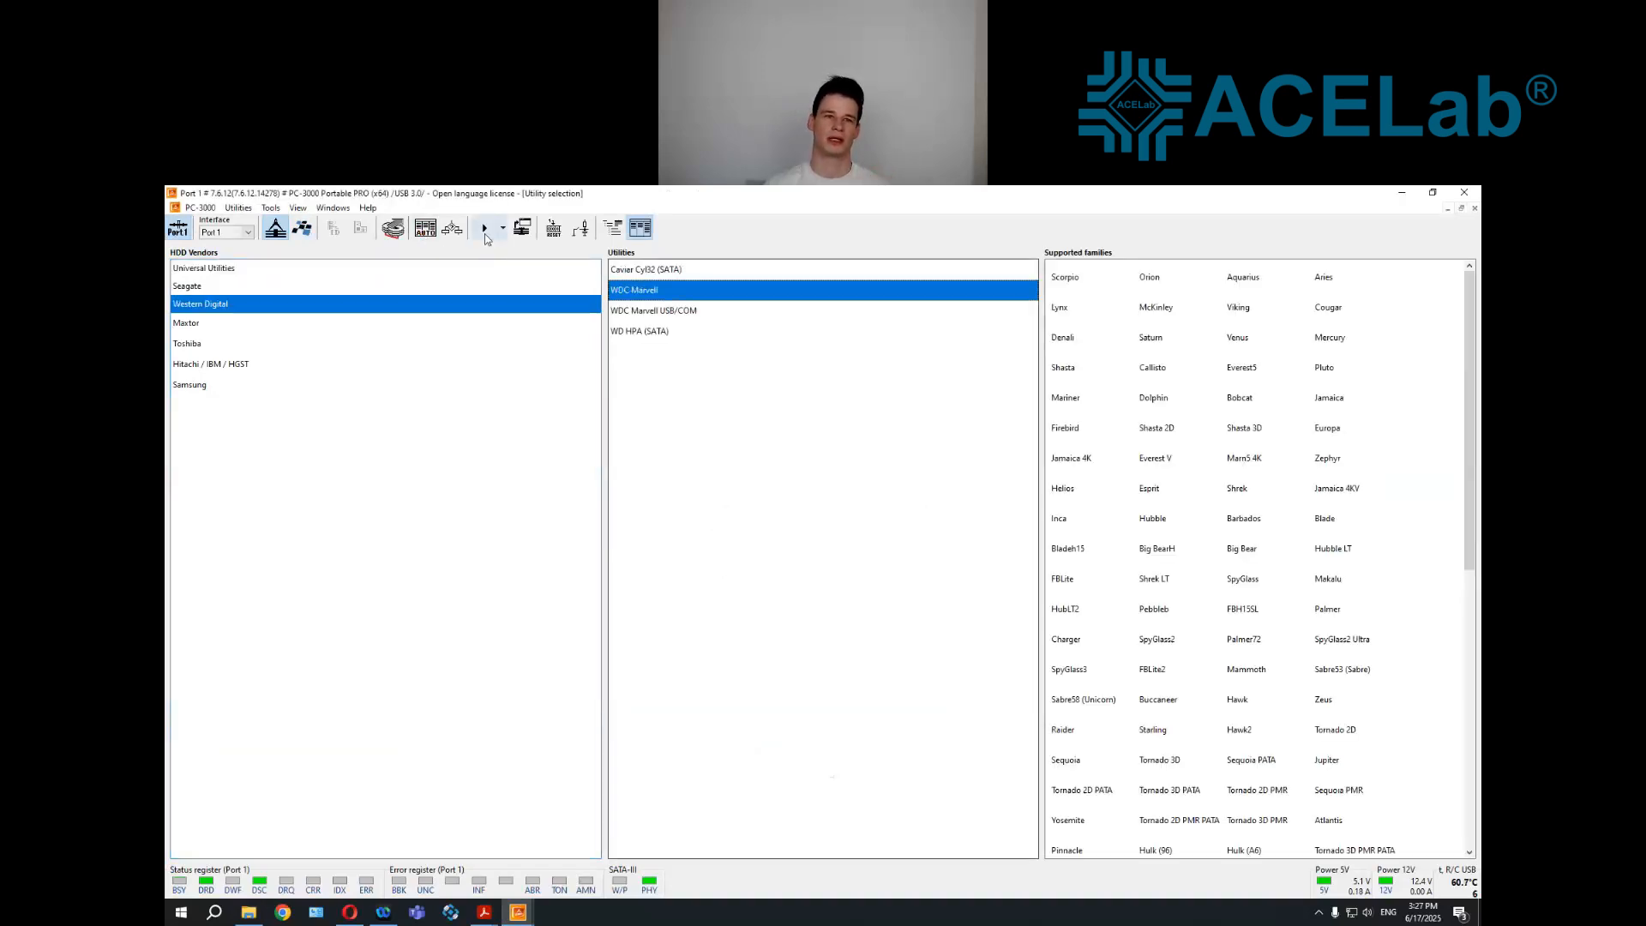
{"action": "left_click", "coordinate": [485, 236]}
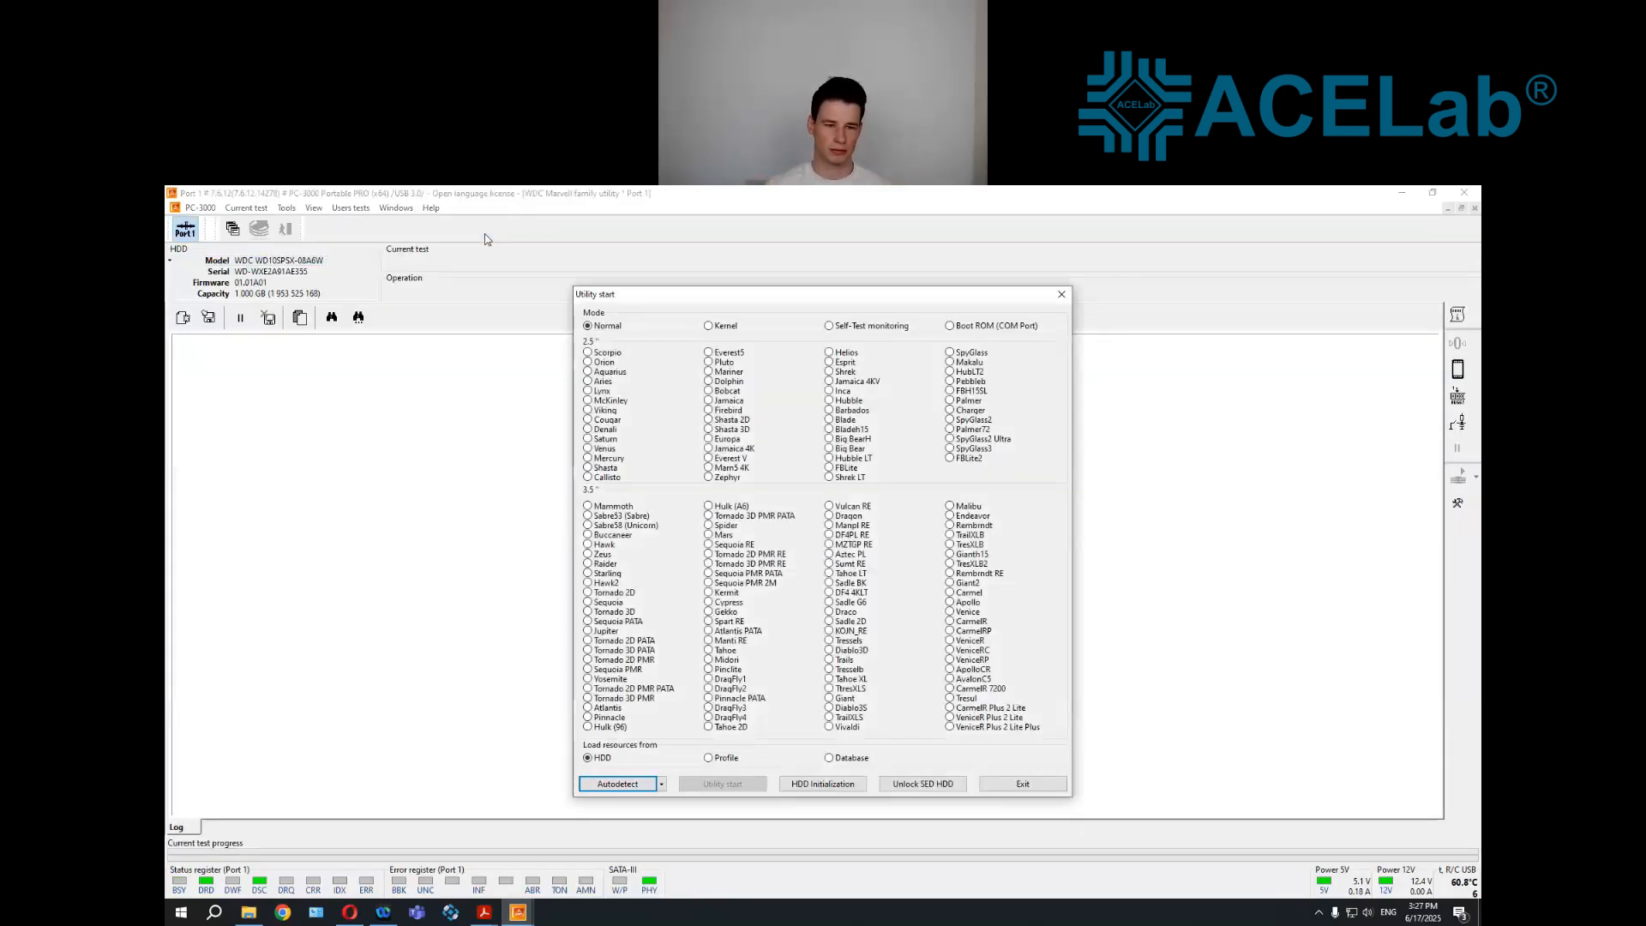
{"action": "left_click", "coordinate": [638, 787]}
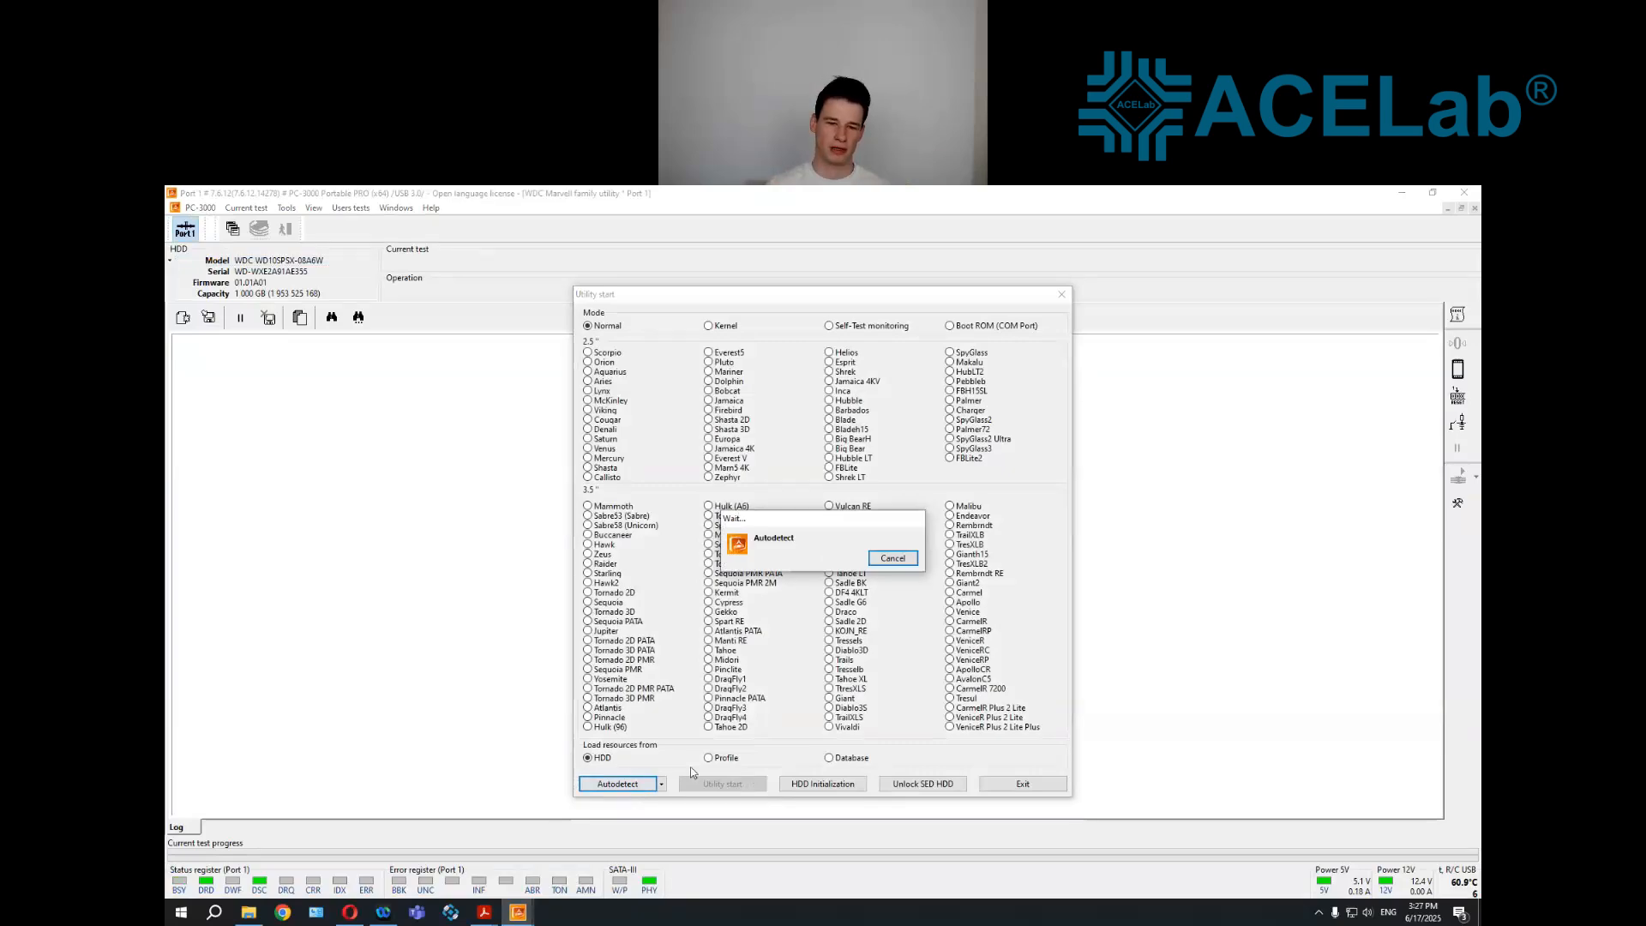
{"action": "left_click", "coordinate": [712, 787]}
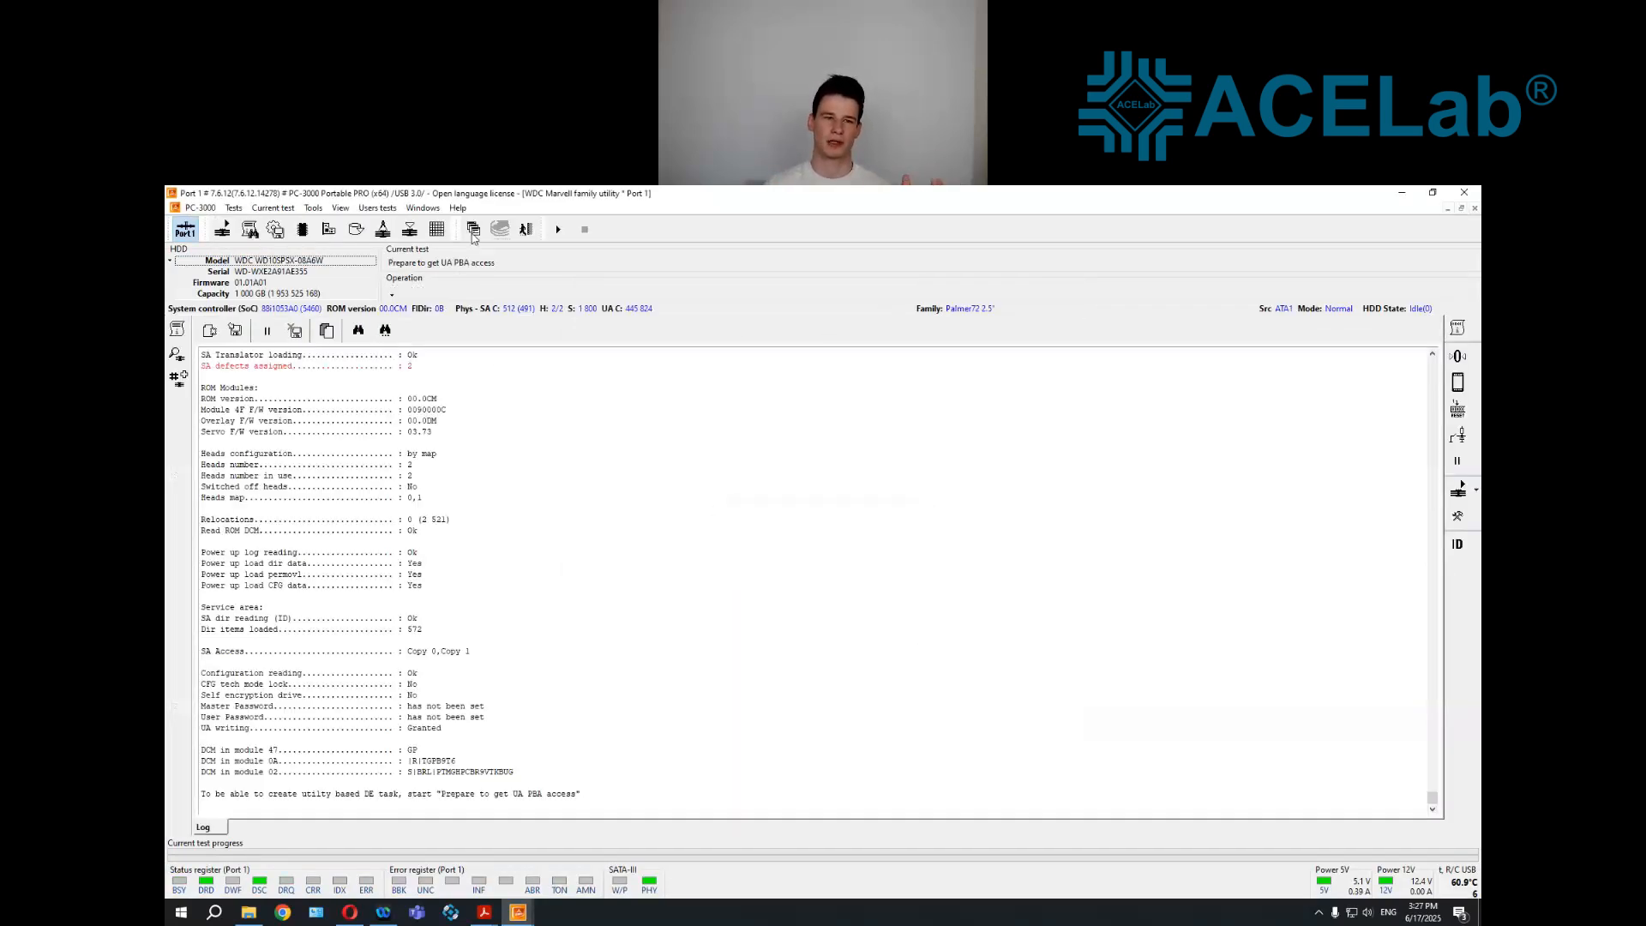
Launch Data Extractor and set a new folder SMR_HDD_FORMAT on the 4TB drive L: as the task's storage location
{"action": "left_click", "coordinate": [470, 236]}
{"action": "left_click", "coordinate": [467, 272]}
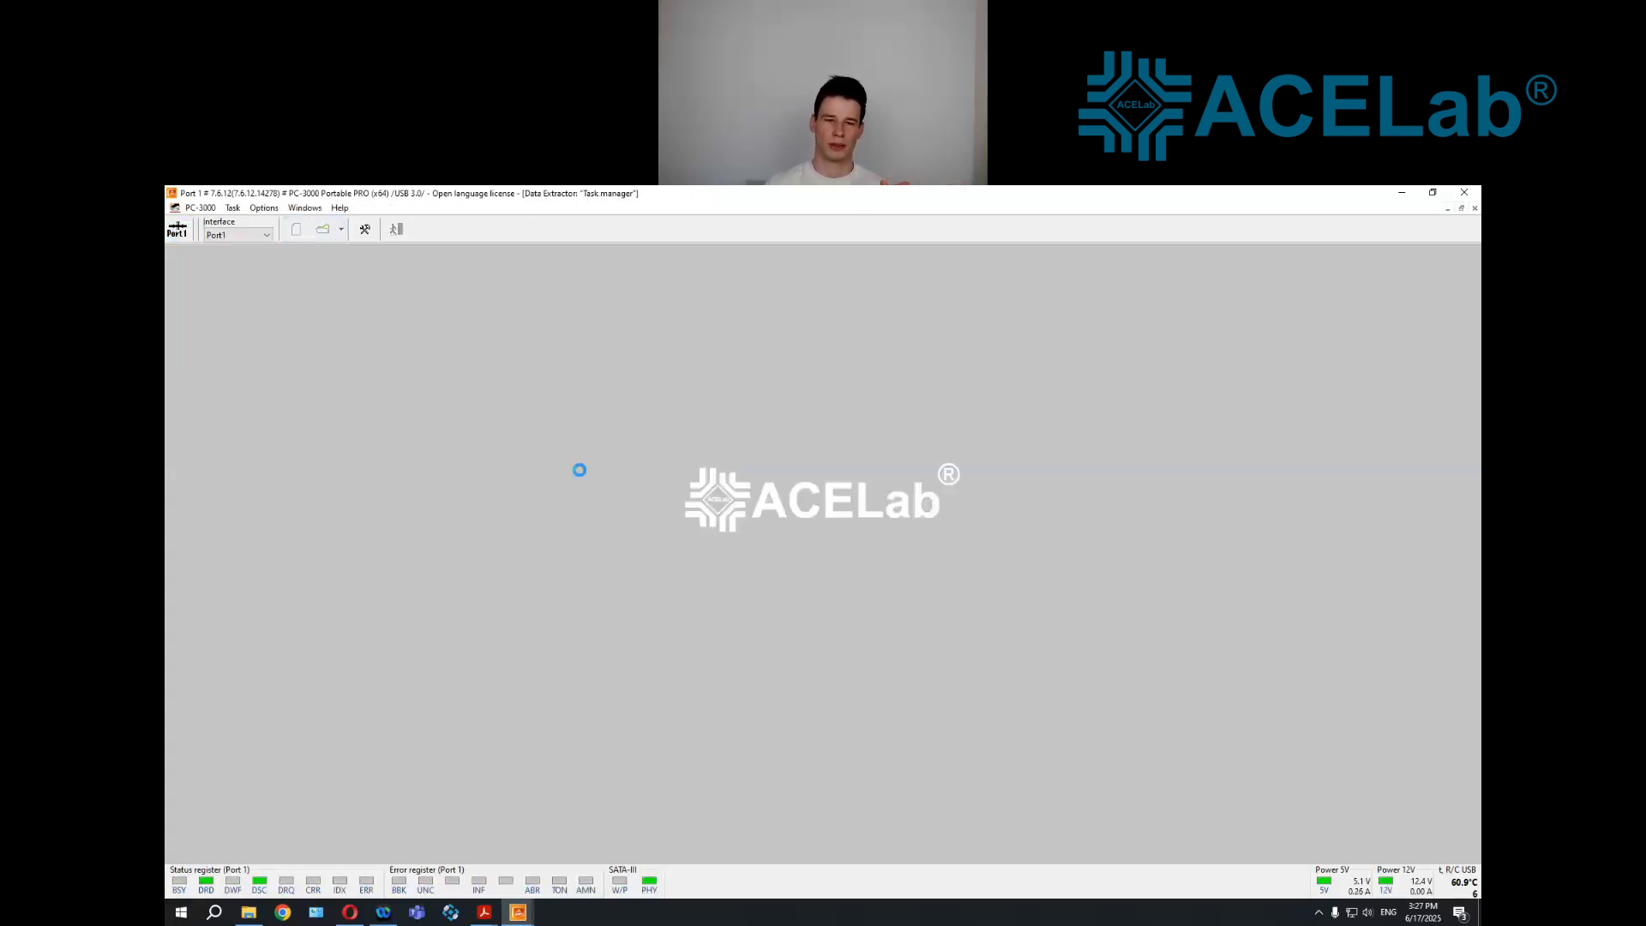
{"action": "left_click", "coordinate": [1046, 558]}
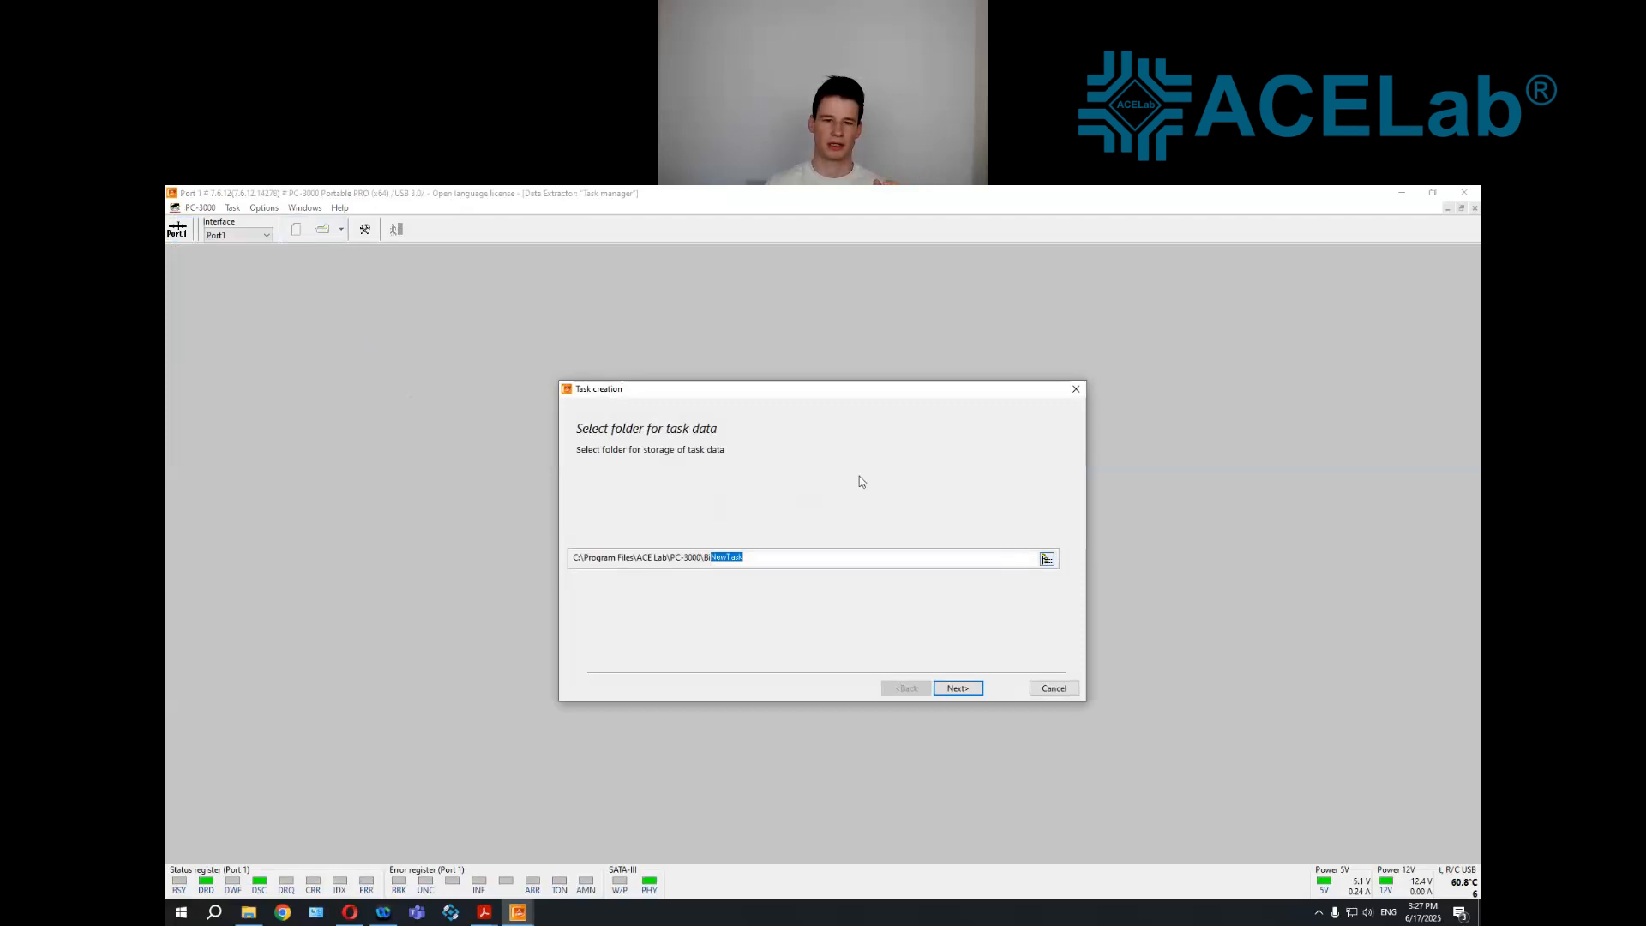
{"action": "left_click", "coordinate": [785, 444]}
{"action": "left_click", "coordinate": [754, 476]}
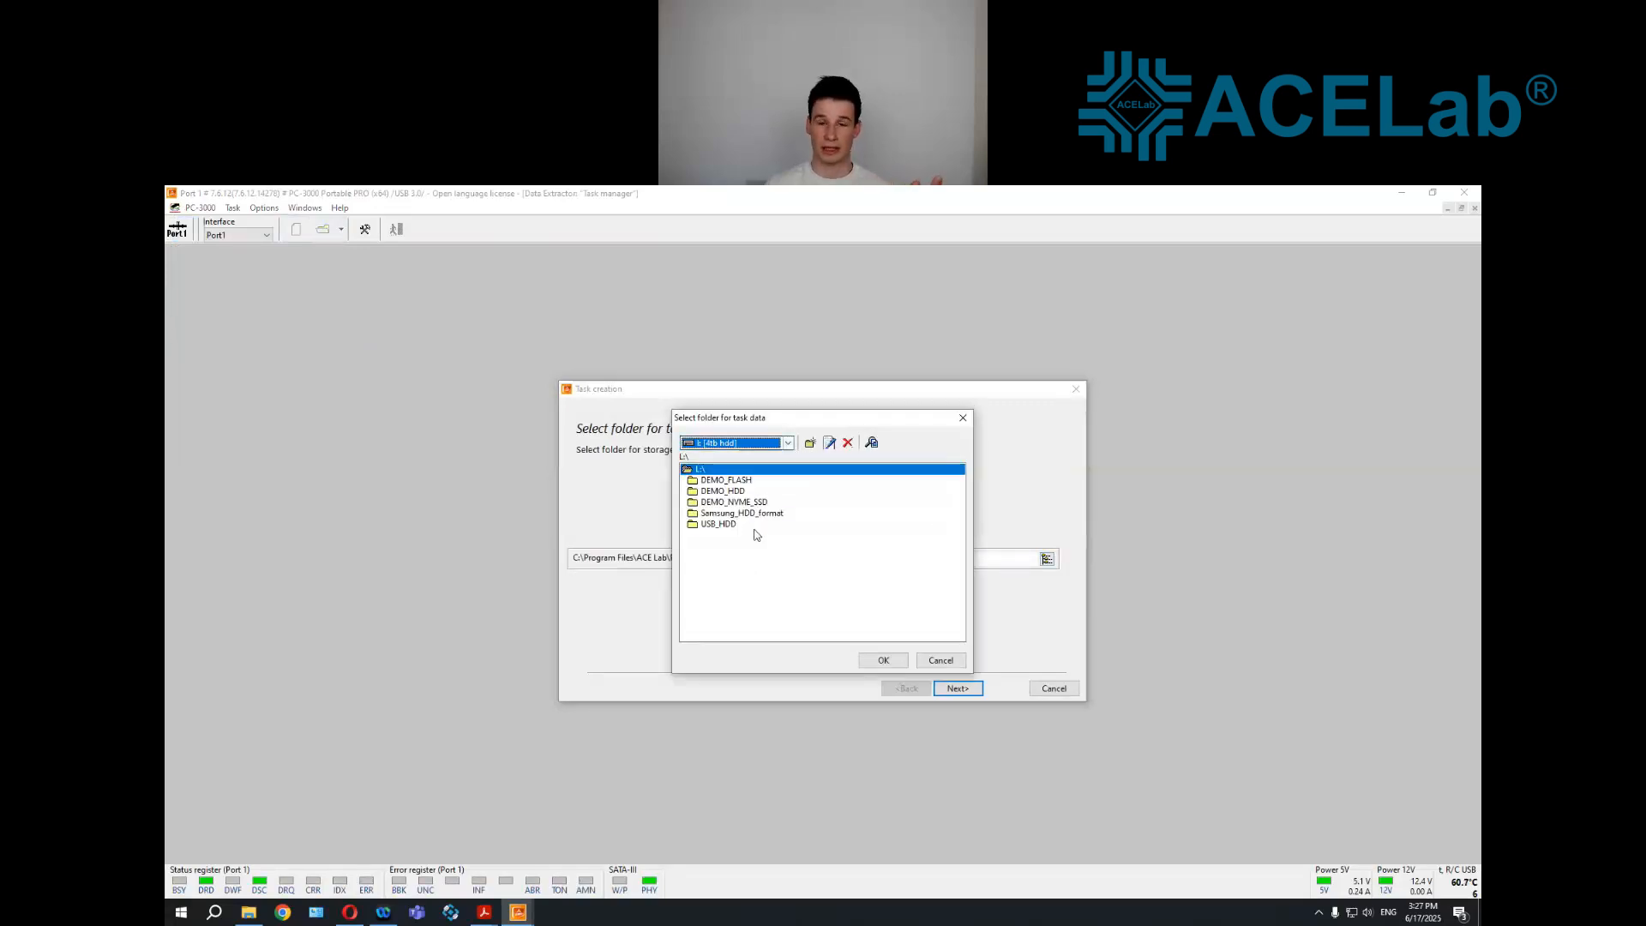
{"action": "left_click", "coordinate": [809, 444]}
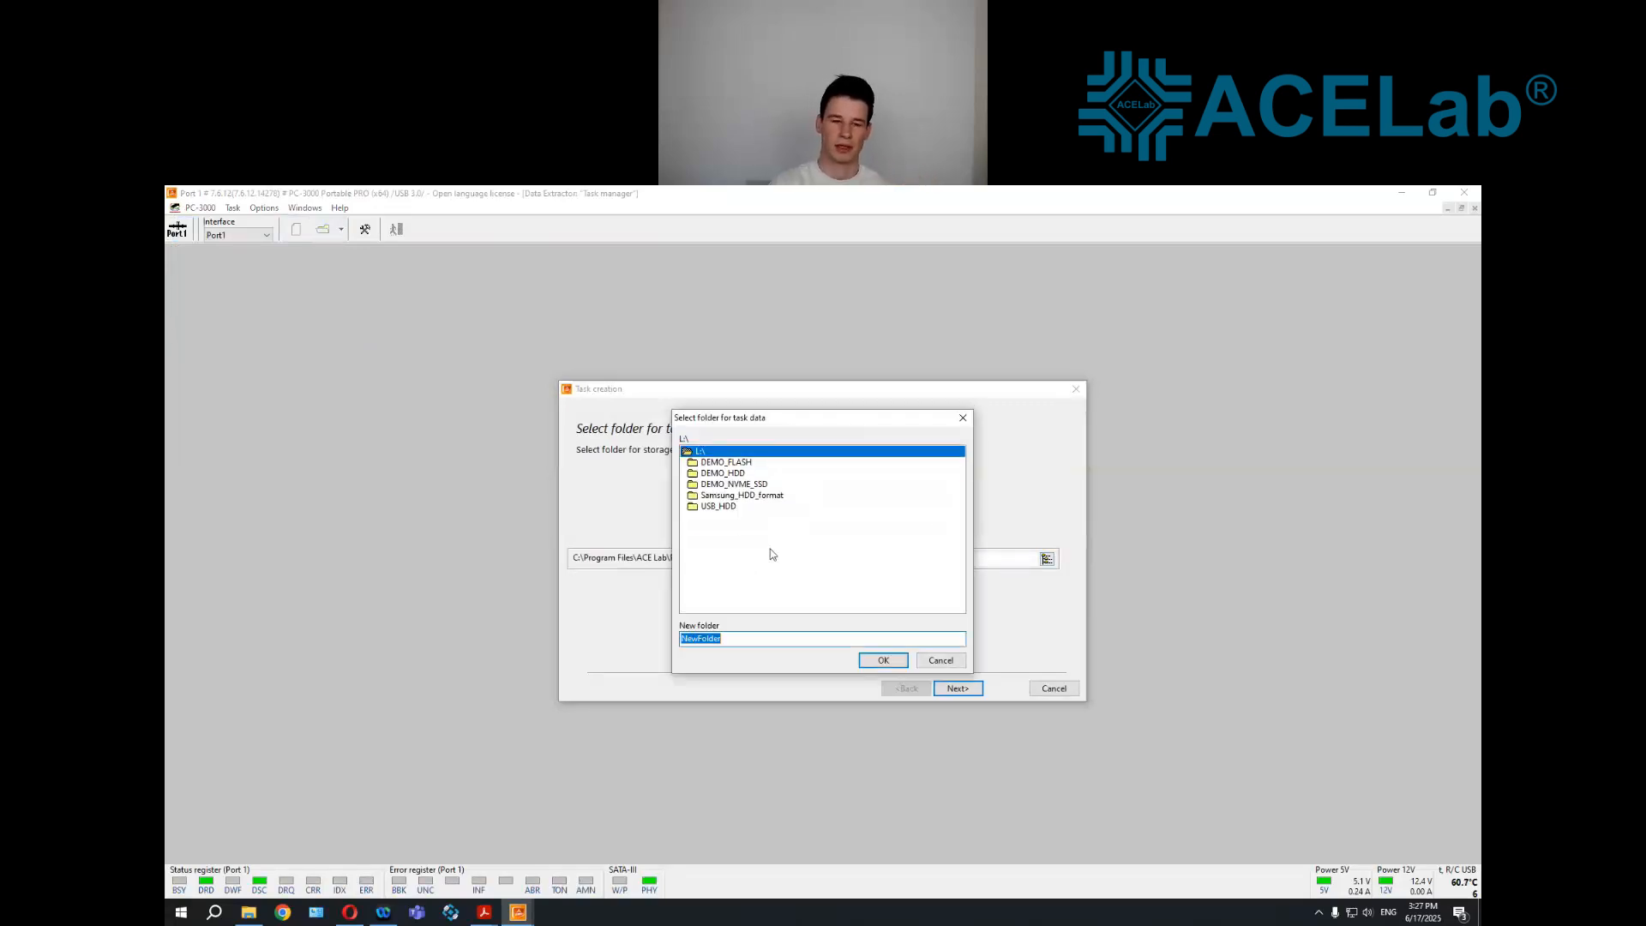
{"action": "type", "text": "SMR_HDD_FORMAT"}
{"action": "key", "text": "Return"}
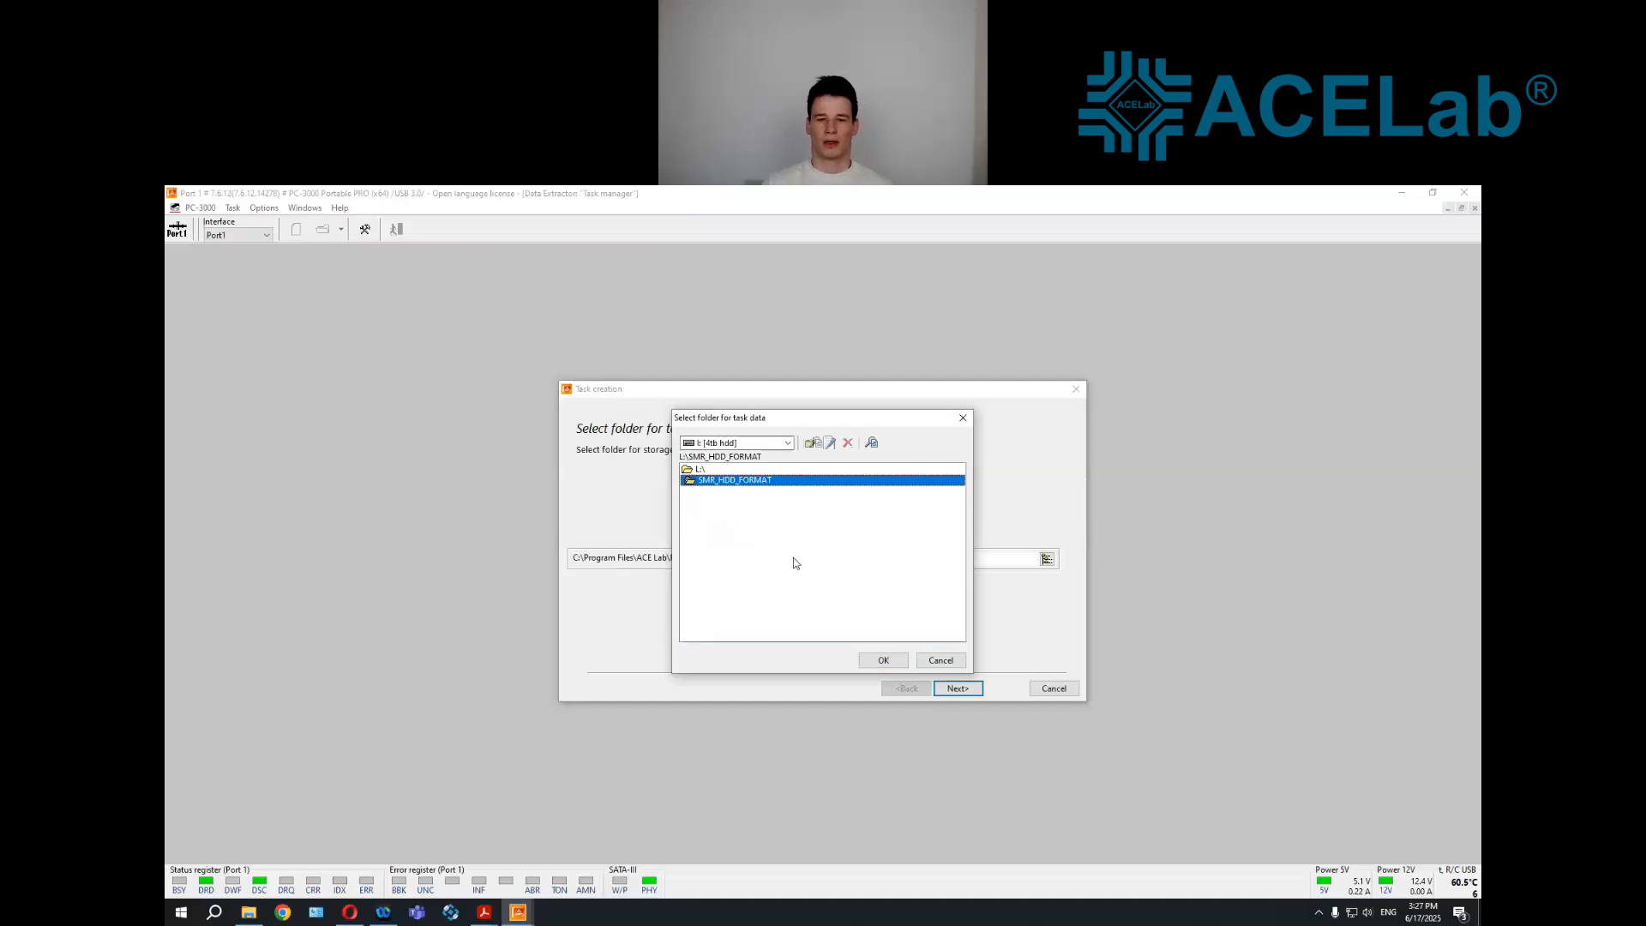
{"action": "left_click", "coordinate": [883, 660]}
{"action": "left_click", "coordinate": [958, 688]}
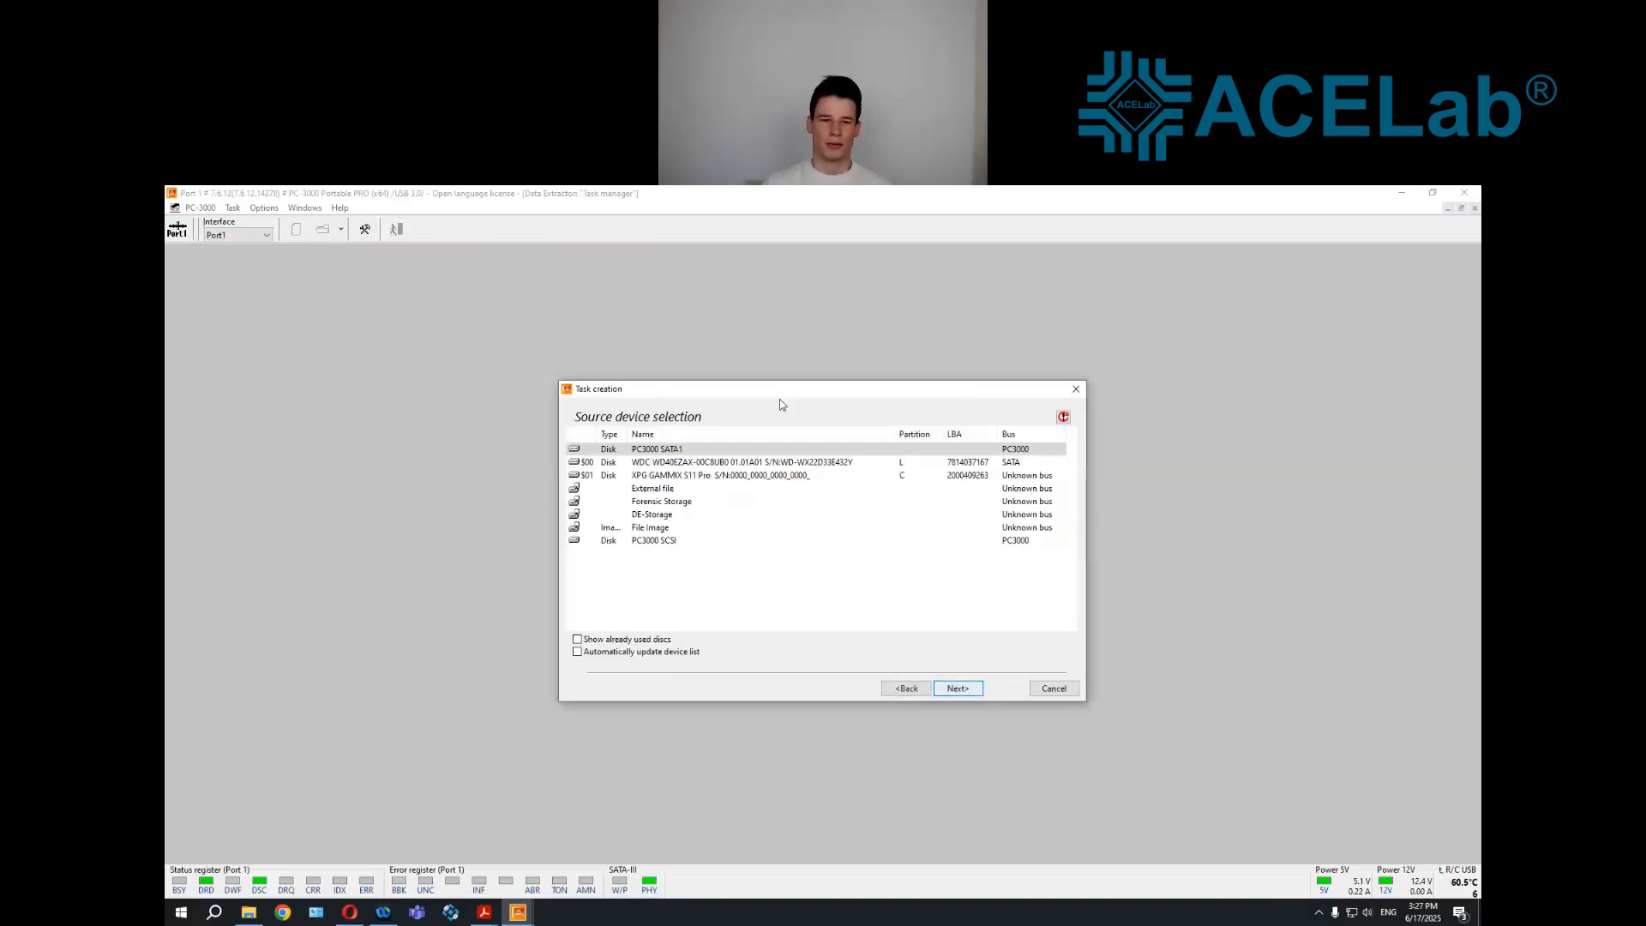
Complete the task creation with PC3000 SATA1 as the source device and the remaining settings at their defaults
{"action": "left_click", "coordinate": [961, 692]}
{"action": "left_click", "coordinate": [961, 691]}
{"action": "left_click", "coordinate": [958, 691]}
{"action": "left_click", "coordinate": [957, 691]}
{"action": "left_click", "coordinate": [957, 717]}
{"action": "left_click", "coordinate": [850, 566]}
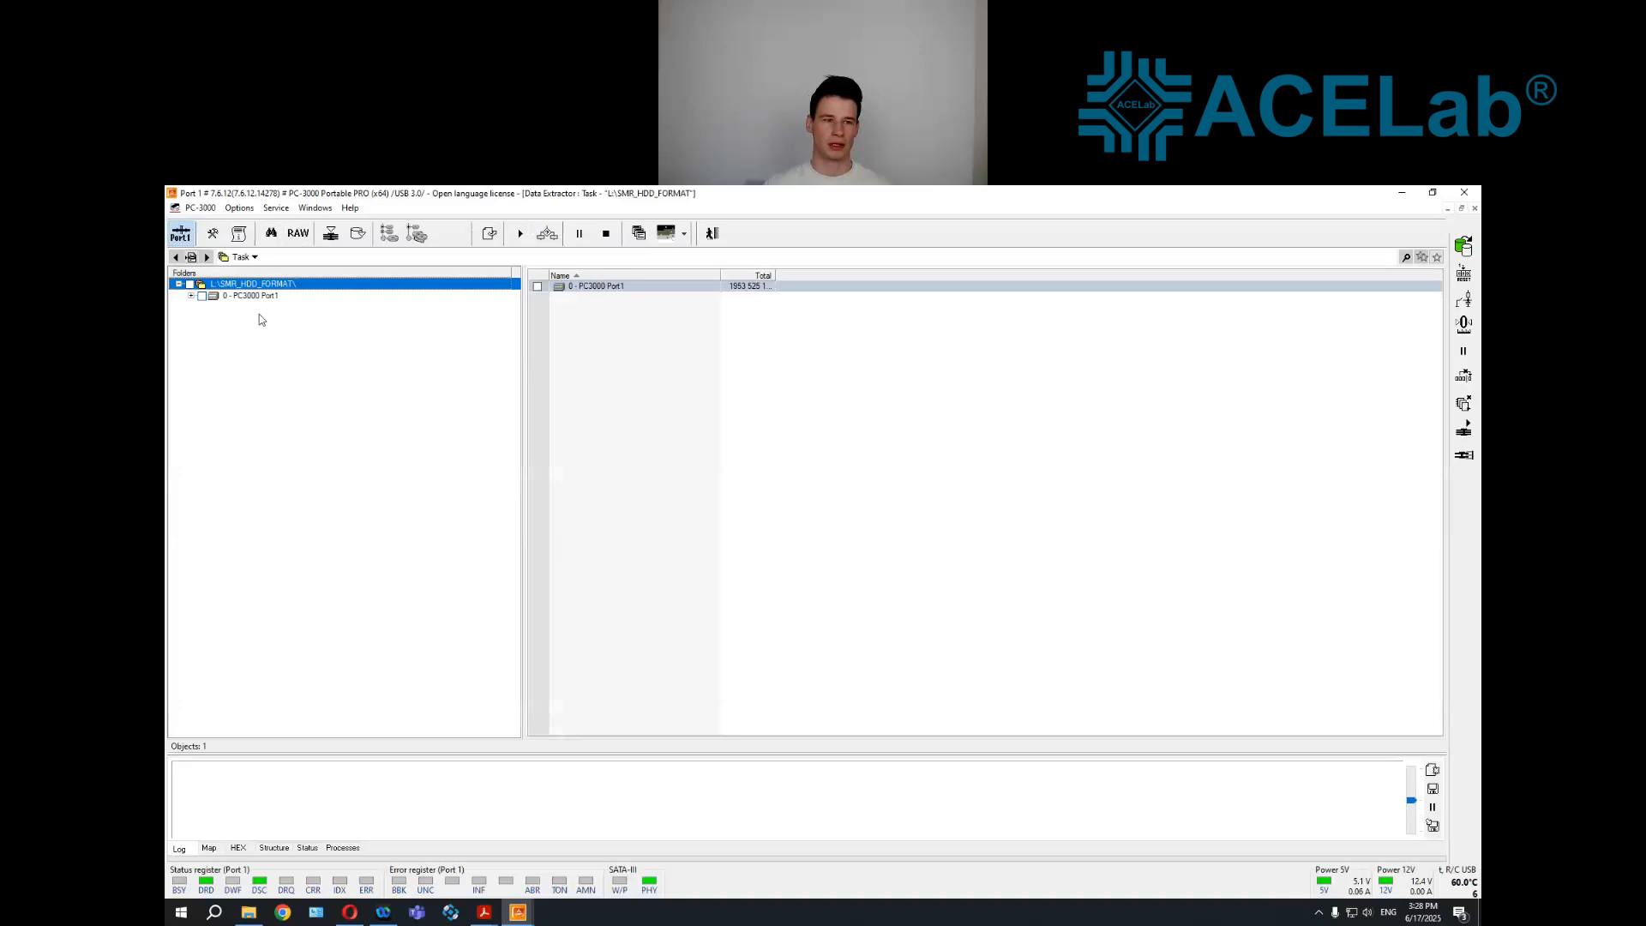
Expand the PC3000 Port1 drive down through its NTFS - 1TB volume and list the contents of the Root folder
{"action": "left_click", "coordinate": [259, 298]}
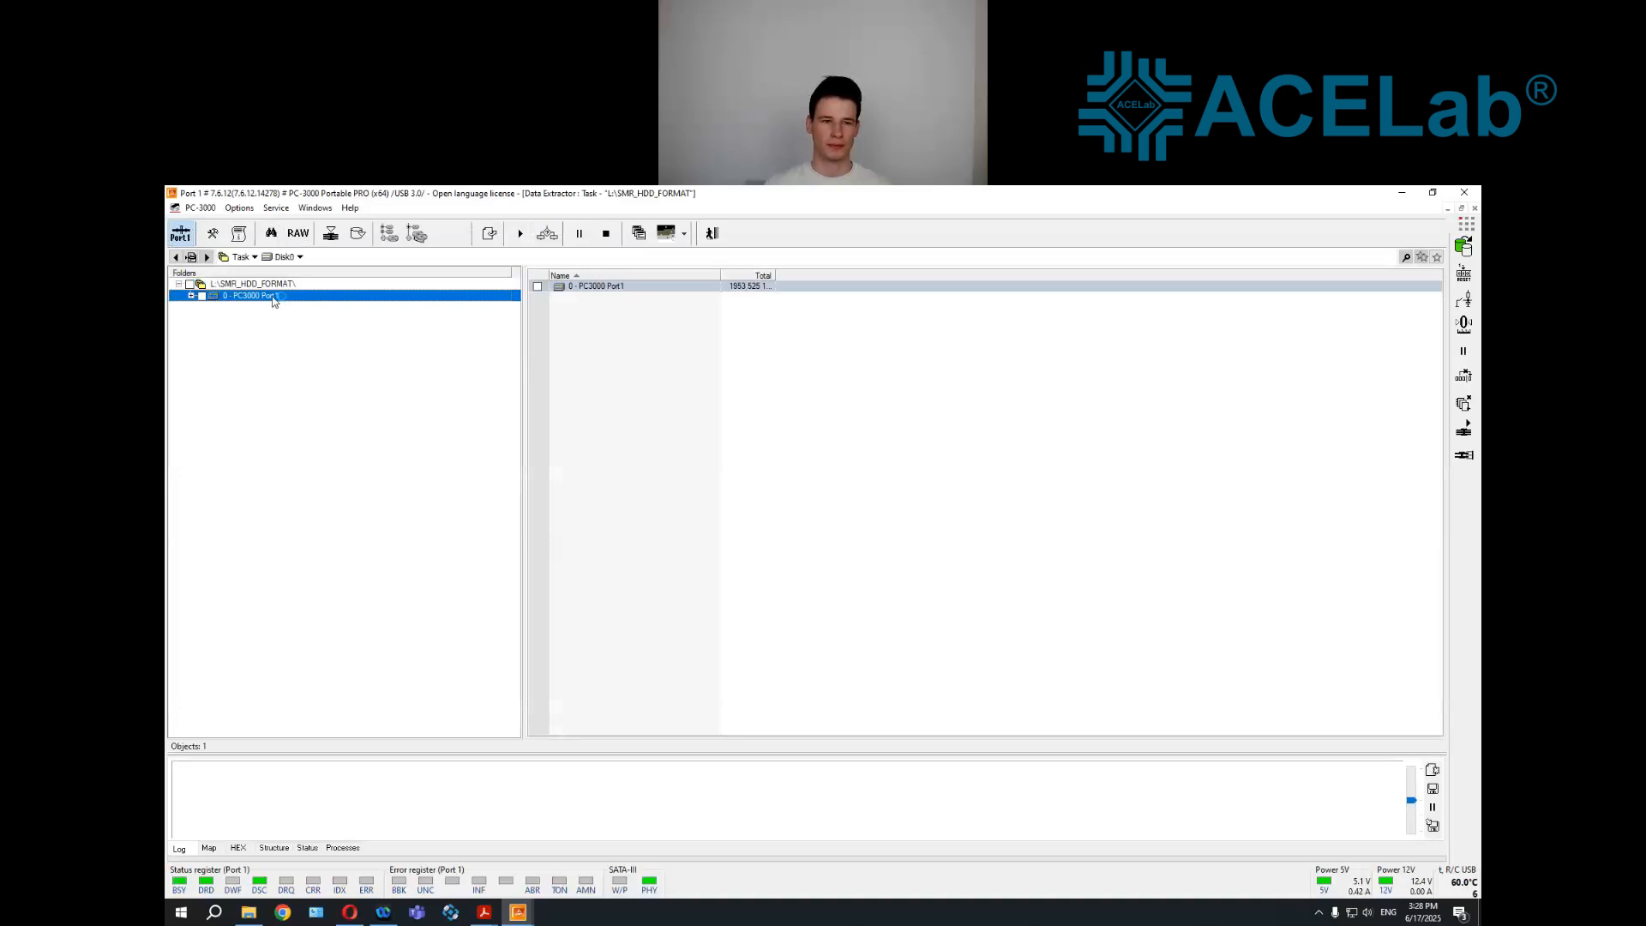
{"action": "double_click", "coordinate": [268, 306]}
{"action": "double_click", "coordinate": [270, 319]}
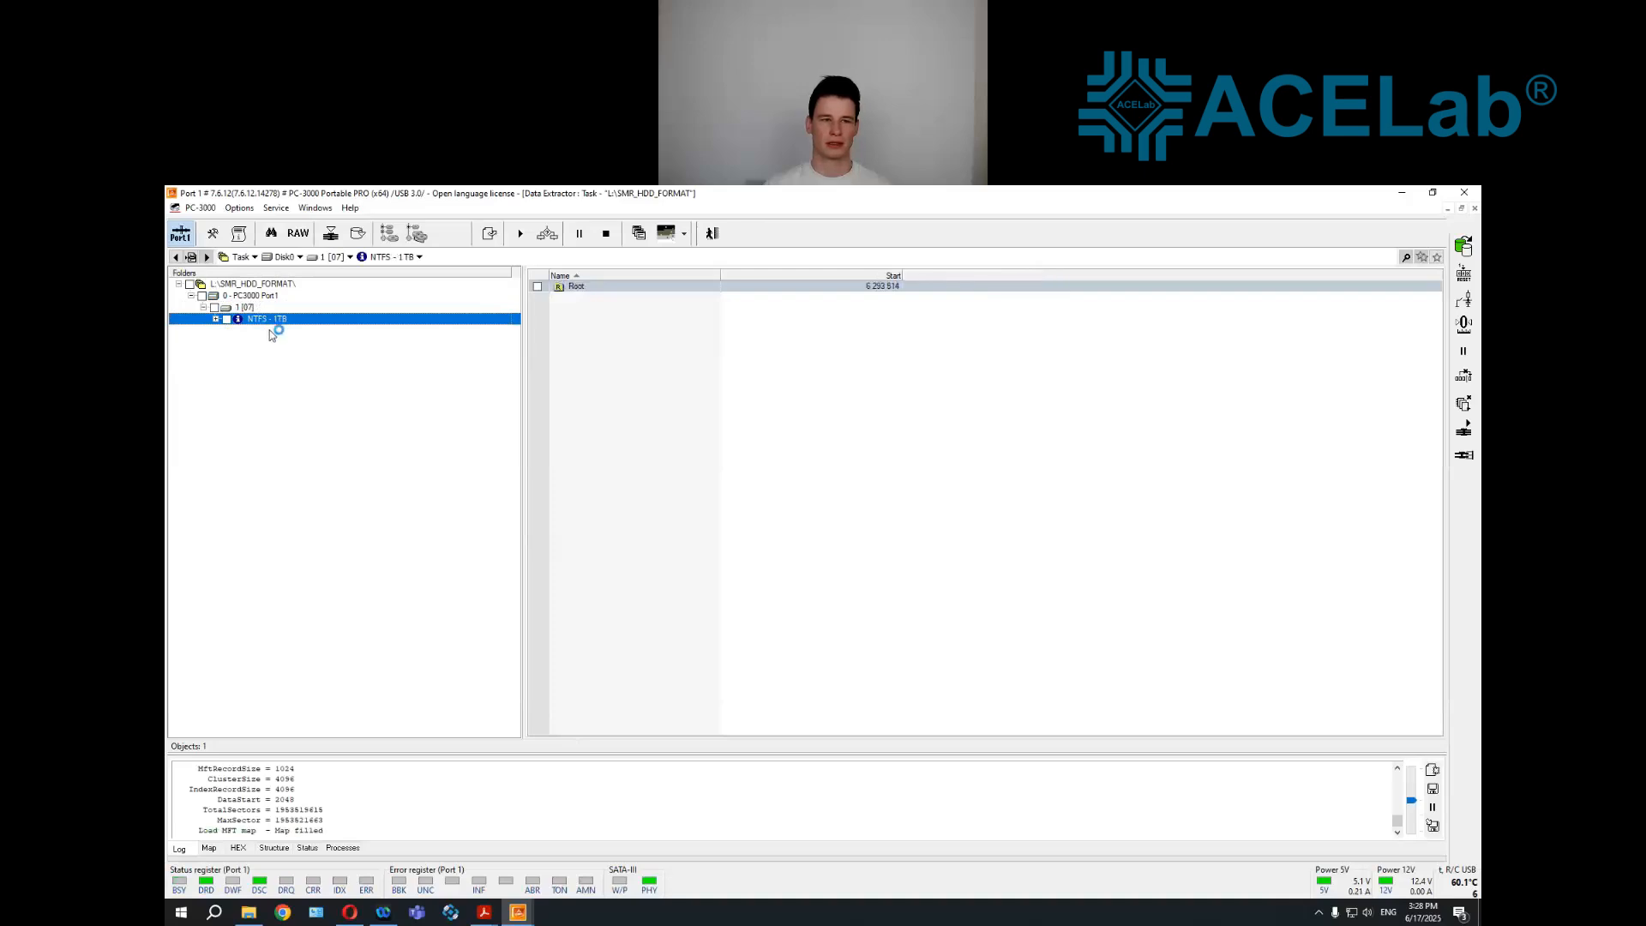
{"action": "double_click", "coordinate": [264, 324]}
{"action": "double_click", "coordinate": [266, 331]}
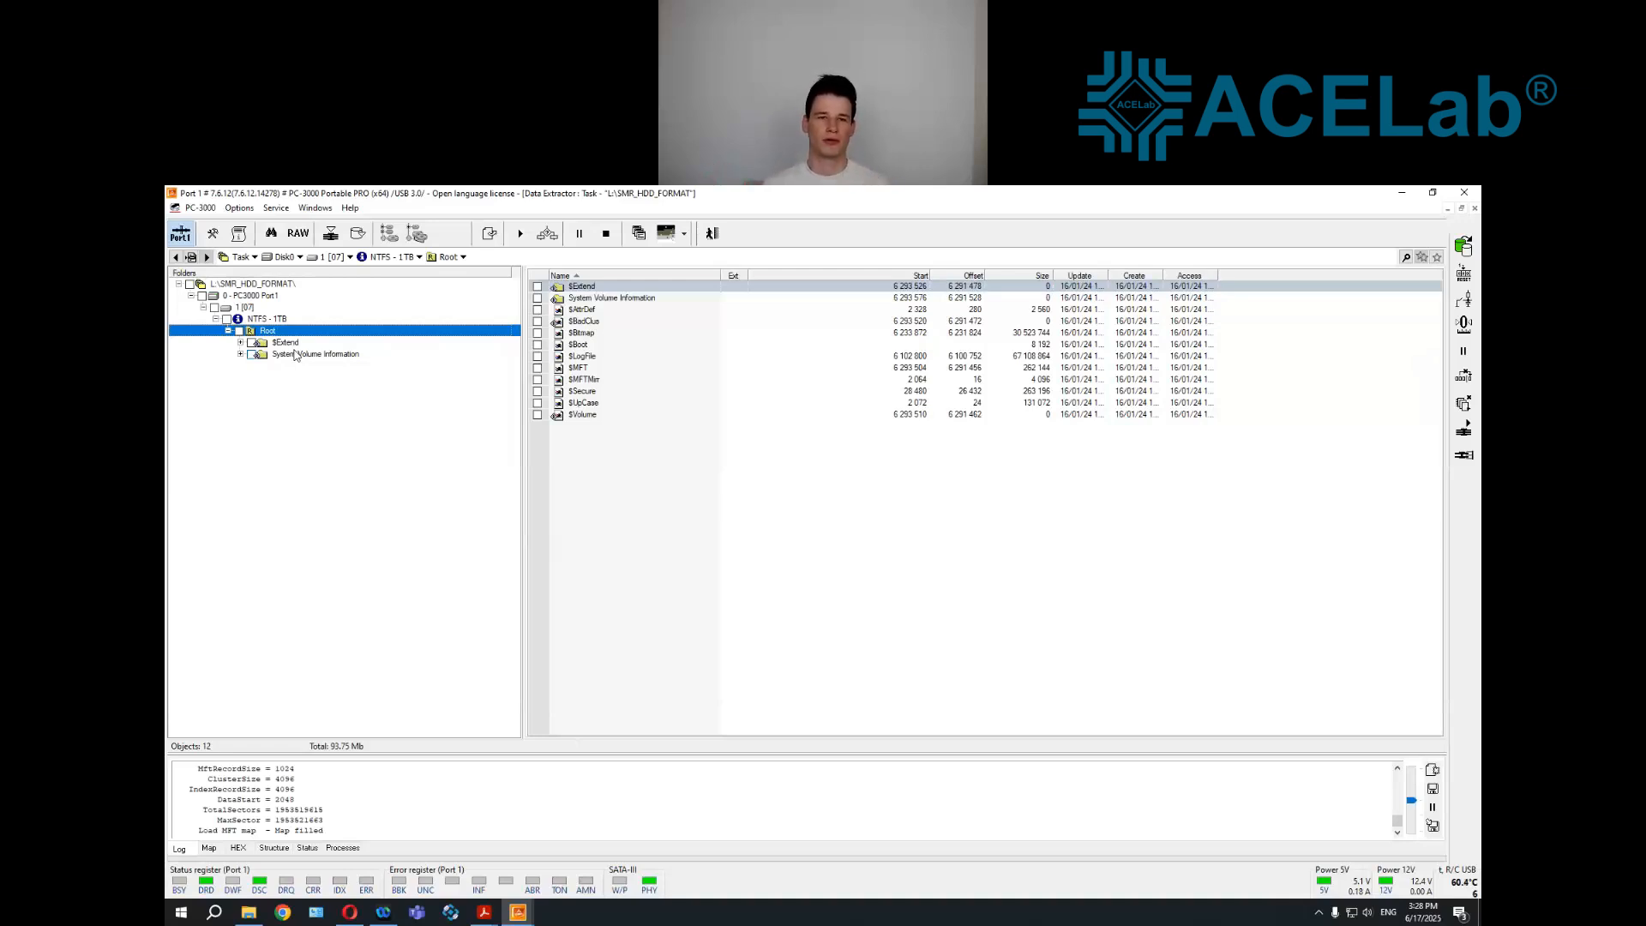
Run Raw recovery on the PC3000 Port1 drive, stop it partway, and return to the task's folder tree
{"action": "right_click", "coordinate": [255, 297]}
{"action": "mouse_move", "coordinate": [455, 455]}
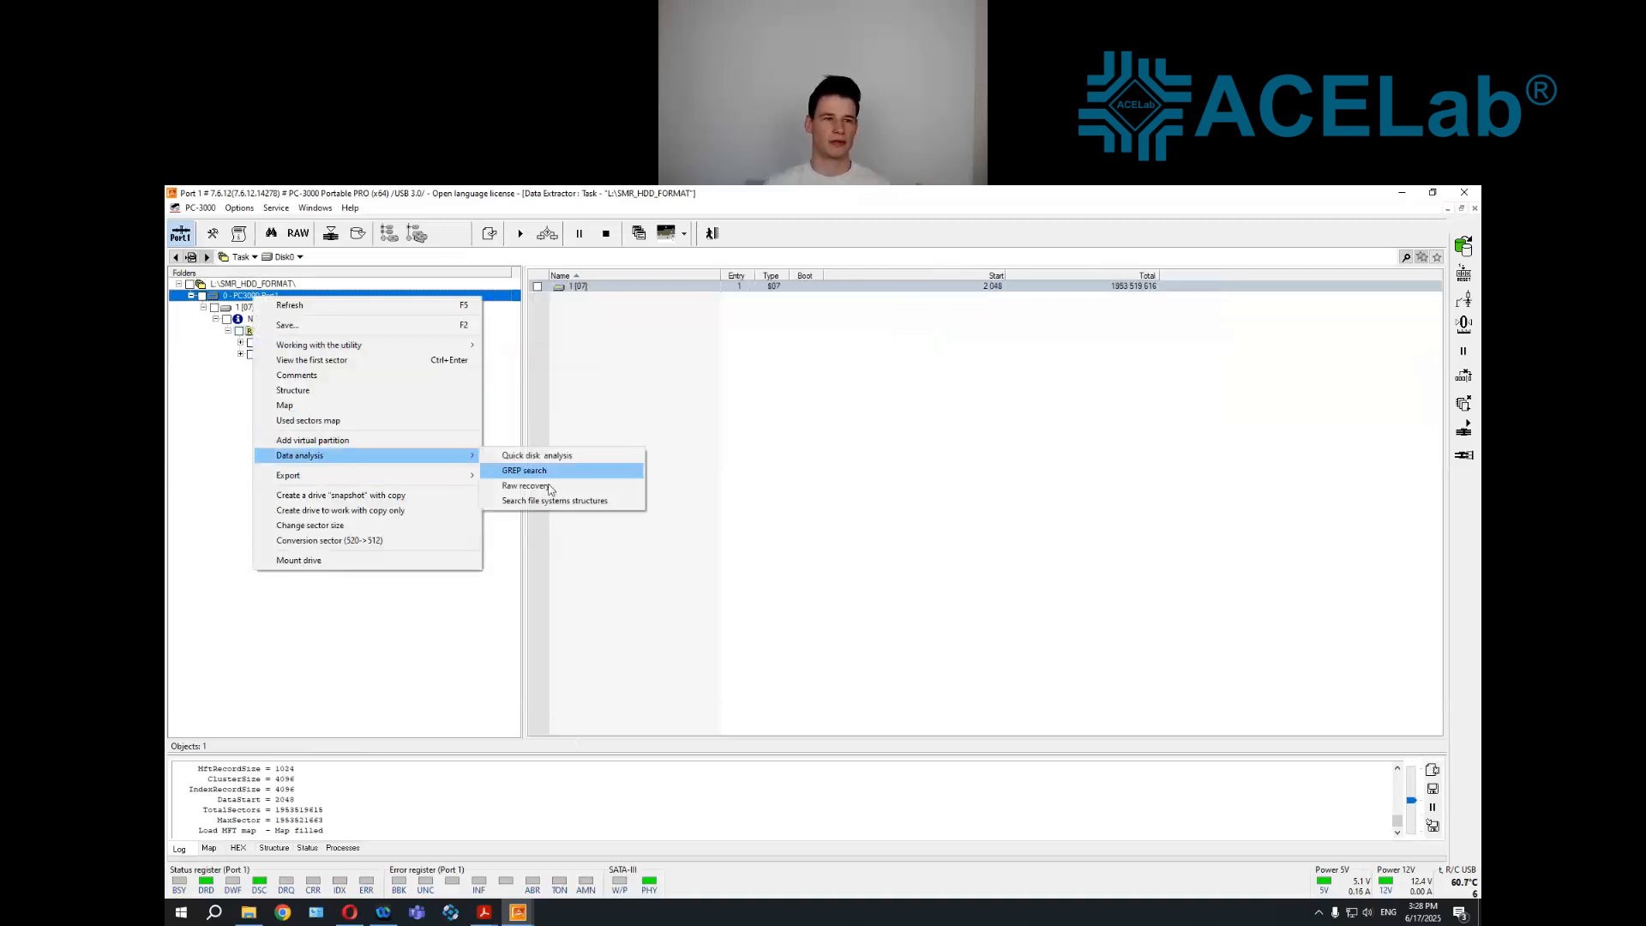
{"action": "left_click", "coordinate": [551, 487]}
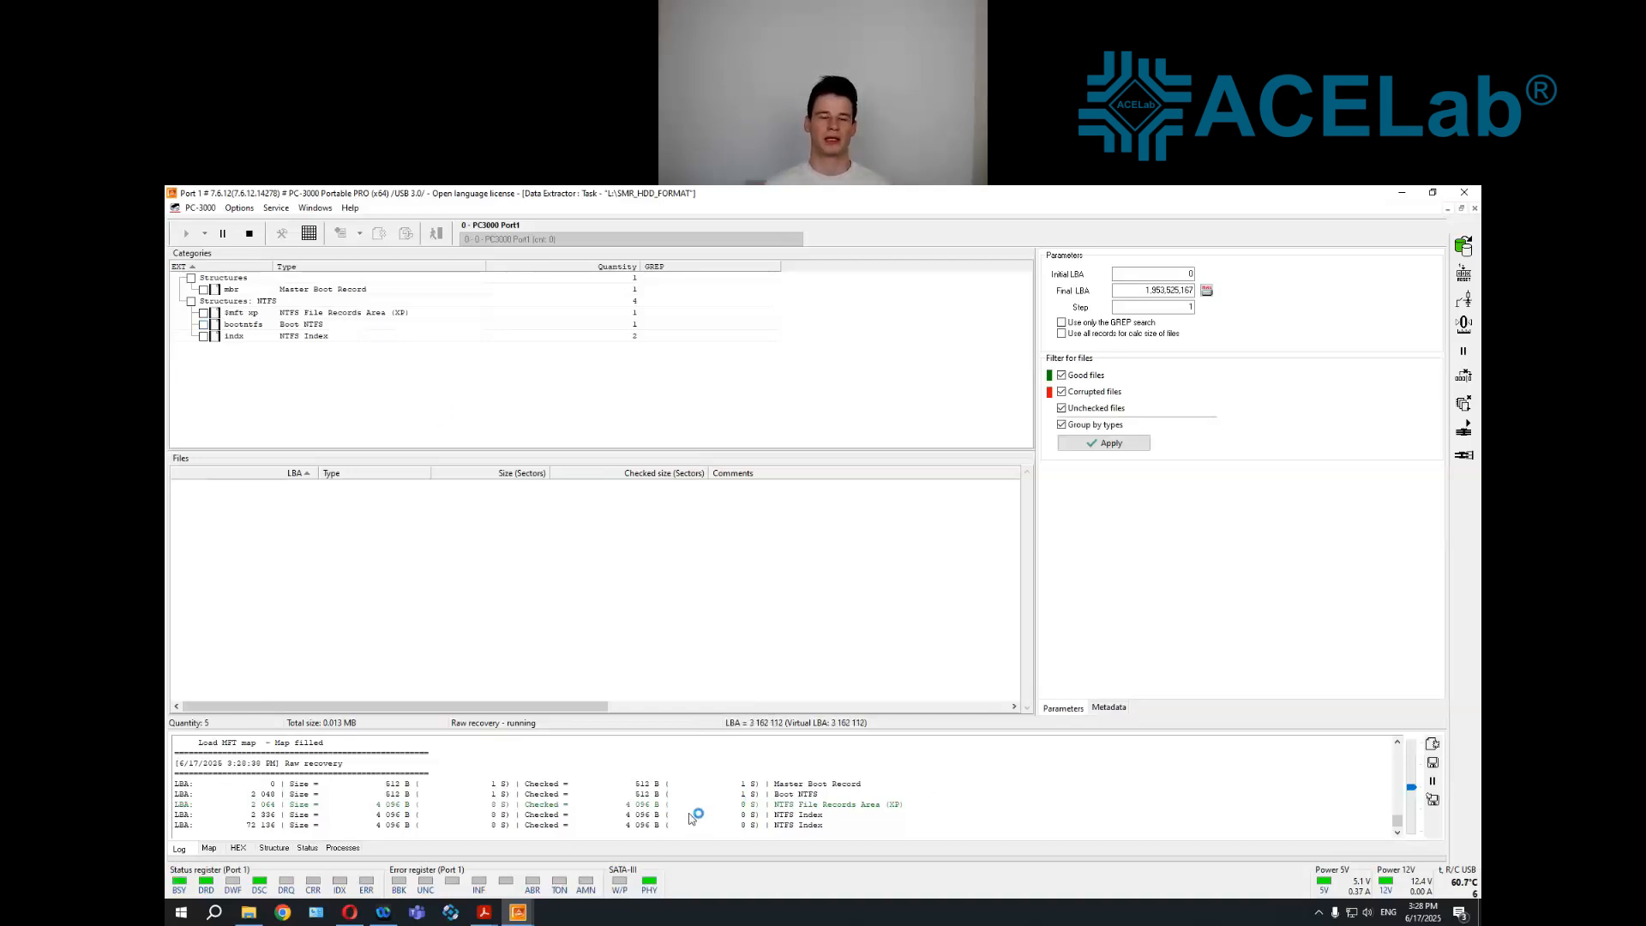
{"action": "left_click", "coordinate": [250, 233]}
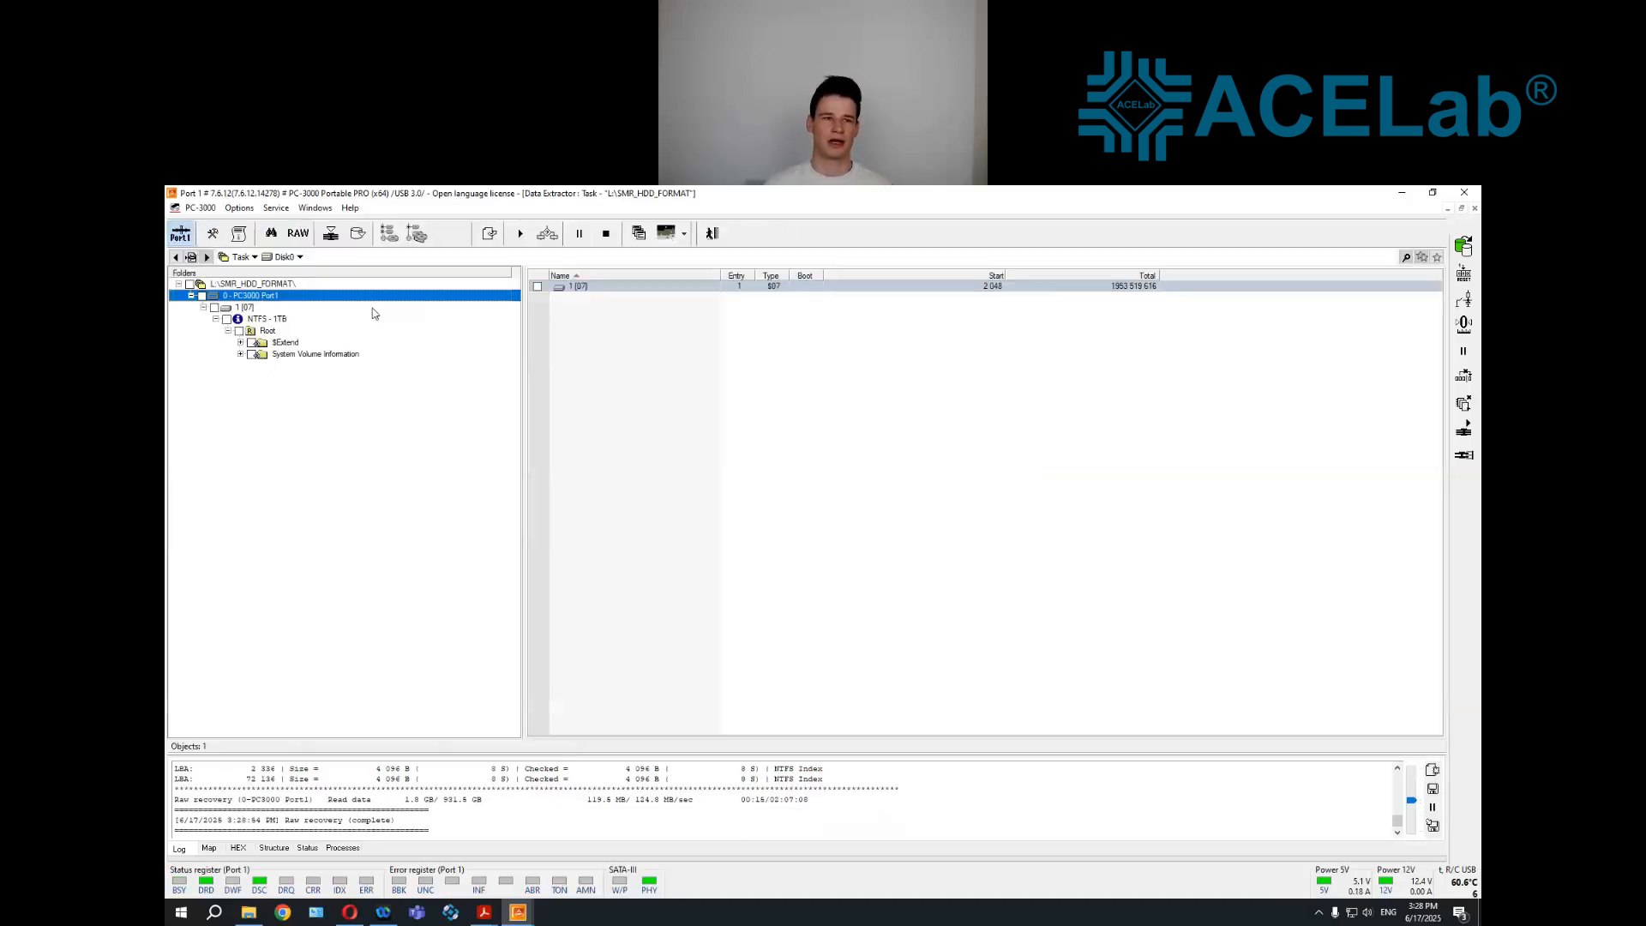
View the first sector of the PC3000 Port1 drive, step forward through sectors up to 15, and close the sector viewer
{"action": "right_click", "coordinate": [274, 296]}
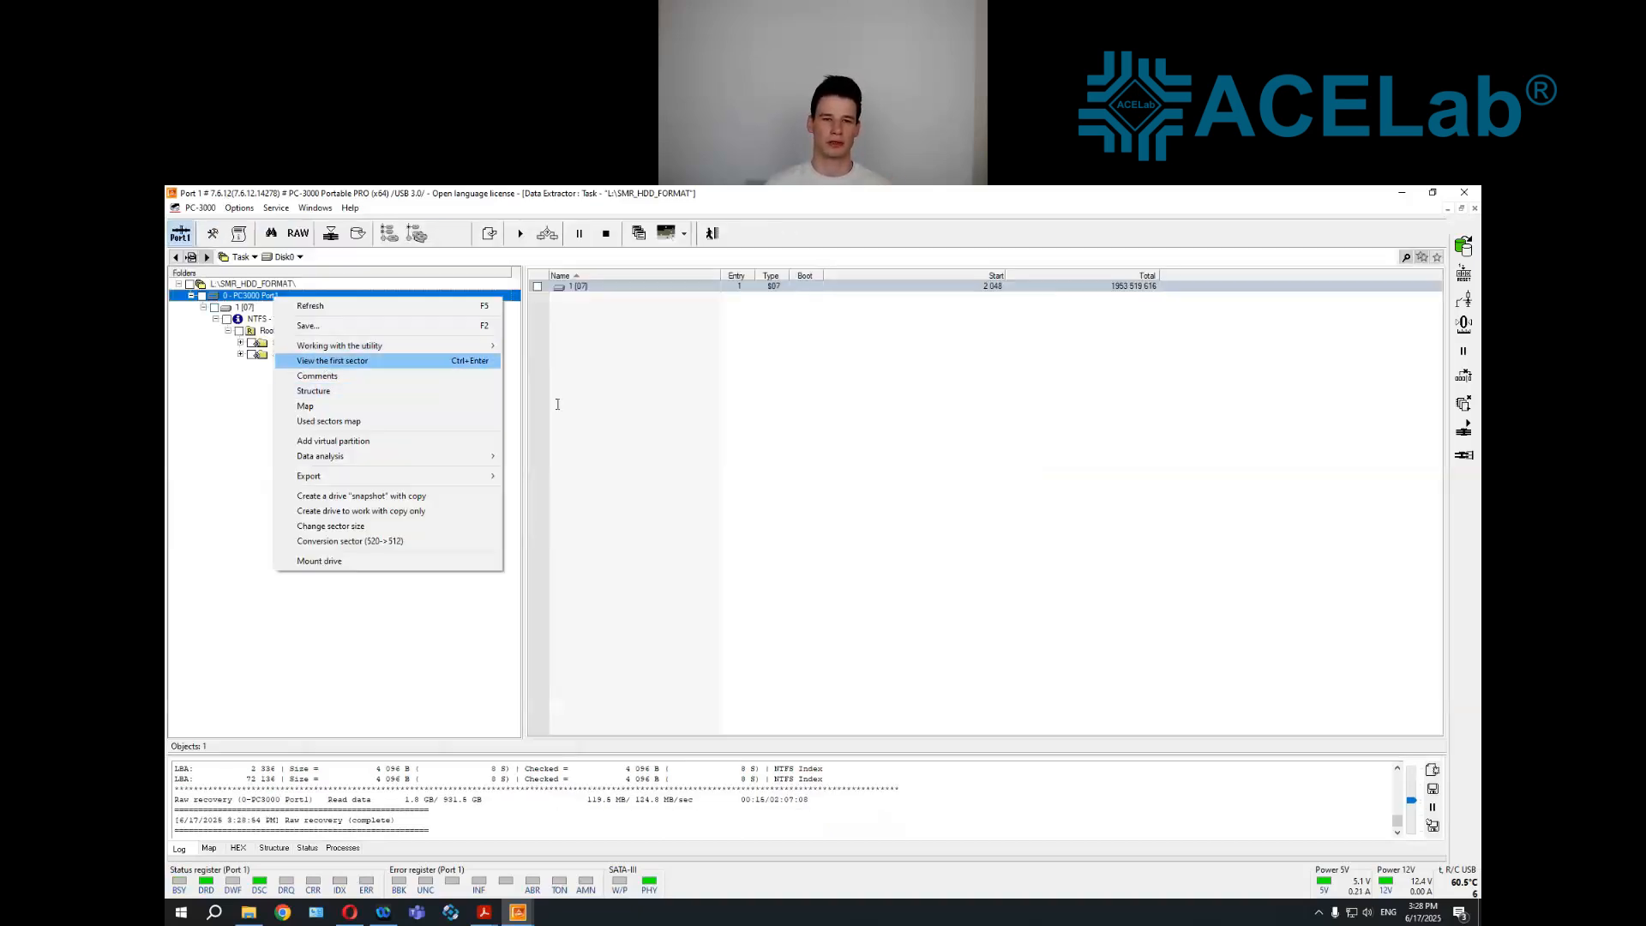
{"action": "left_click", "coordinate": [326, 361]}
{"action": "left_click", "coordinate": [738, 285]}
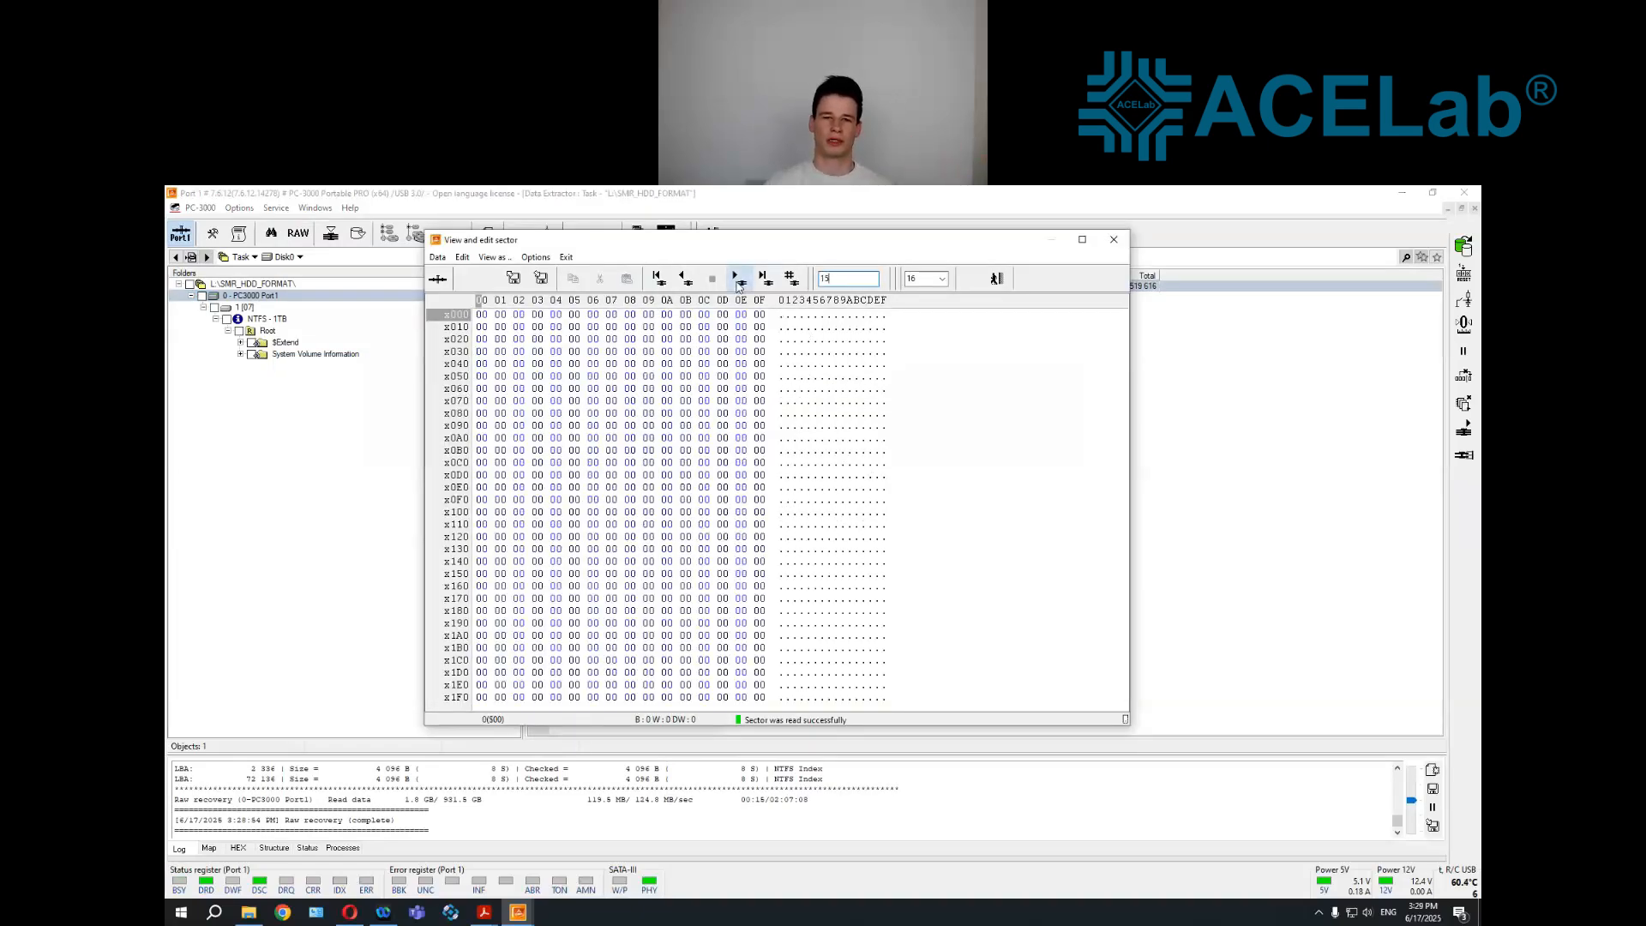
{"action": "left_click", "coordinate": [1114, 239]}
Enlarge the drive's sector map, inspect a sector from the middle of the disk, and shrink the map area again
{"action": "left_click", "coordinate": [210, 848]}
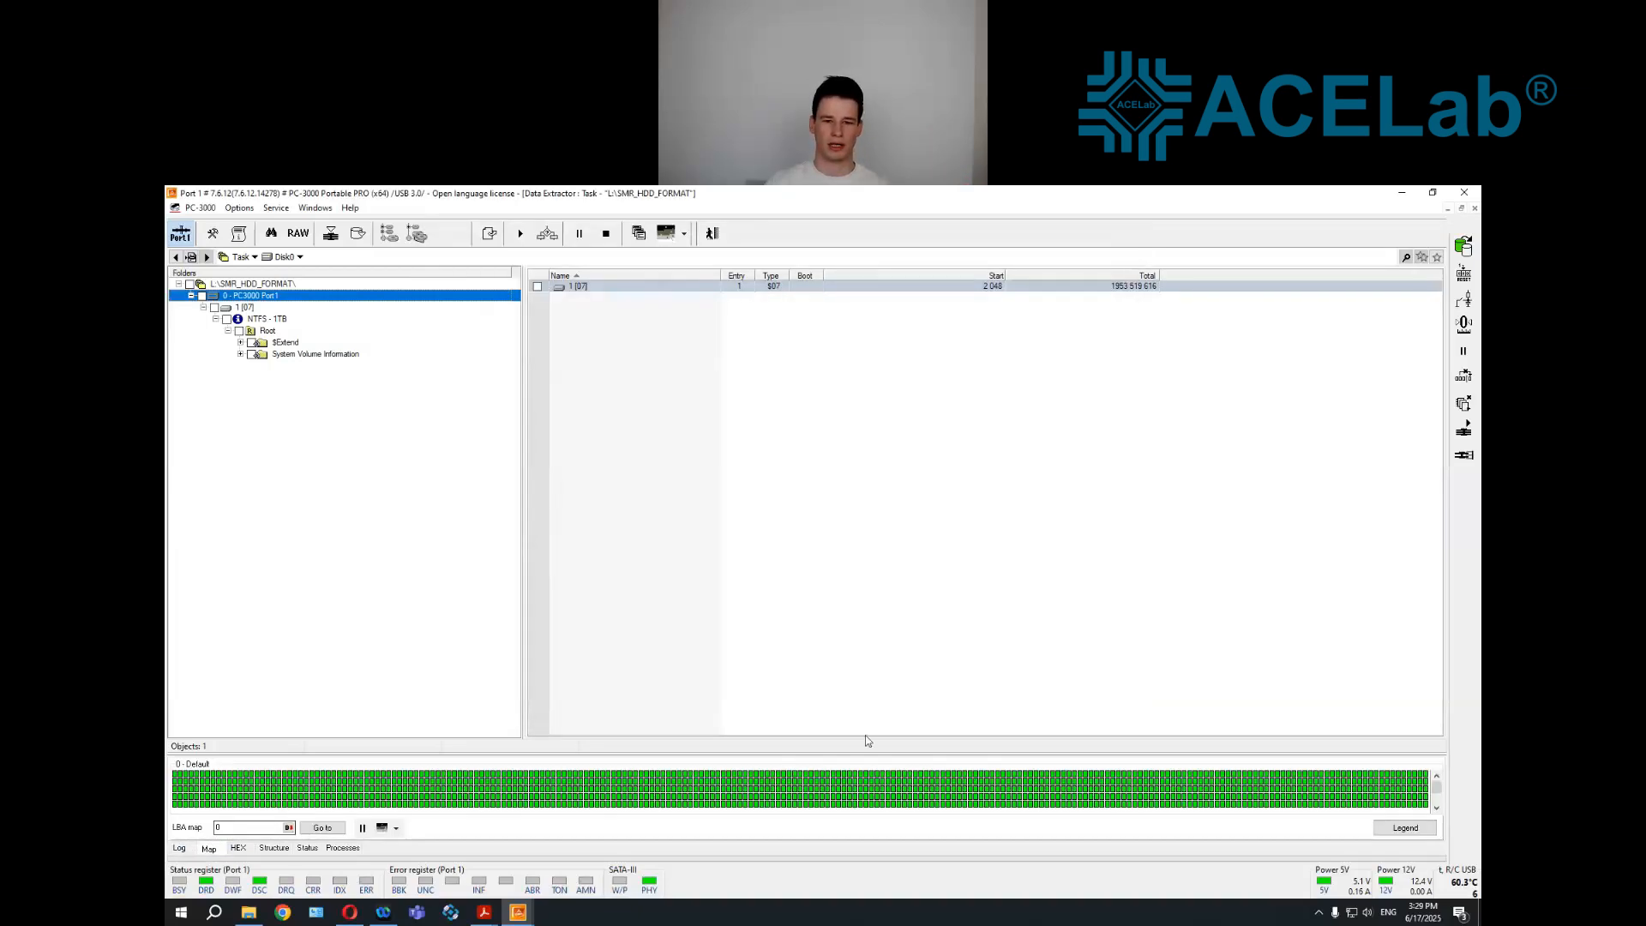
{"action": "left_click_drag", "start_coordinate": [879, 534], "coordinate": [1341, 504]}
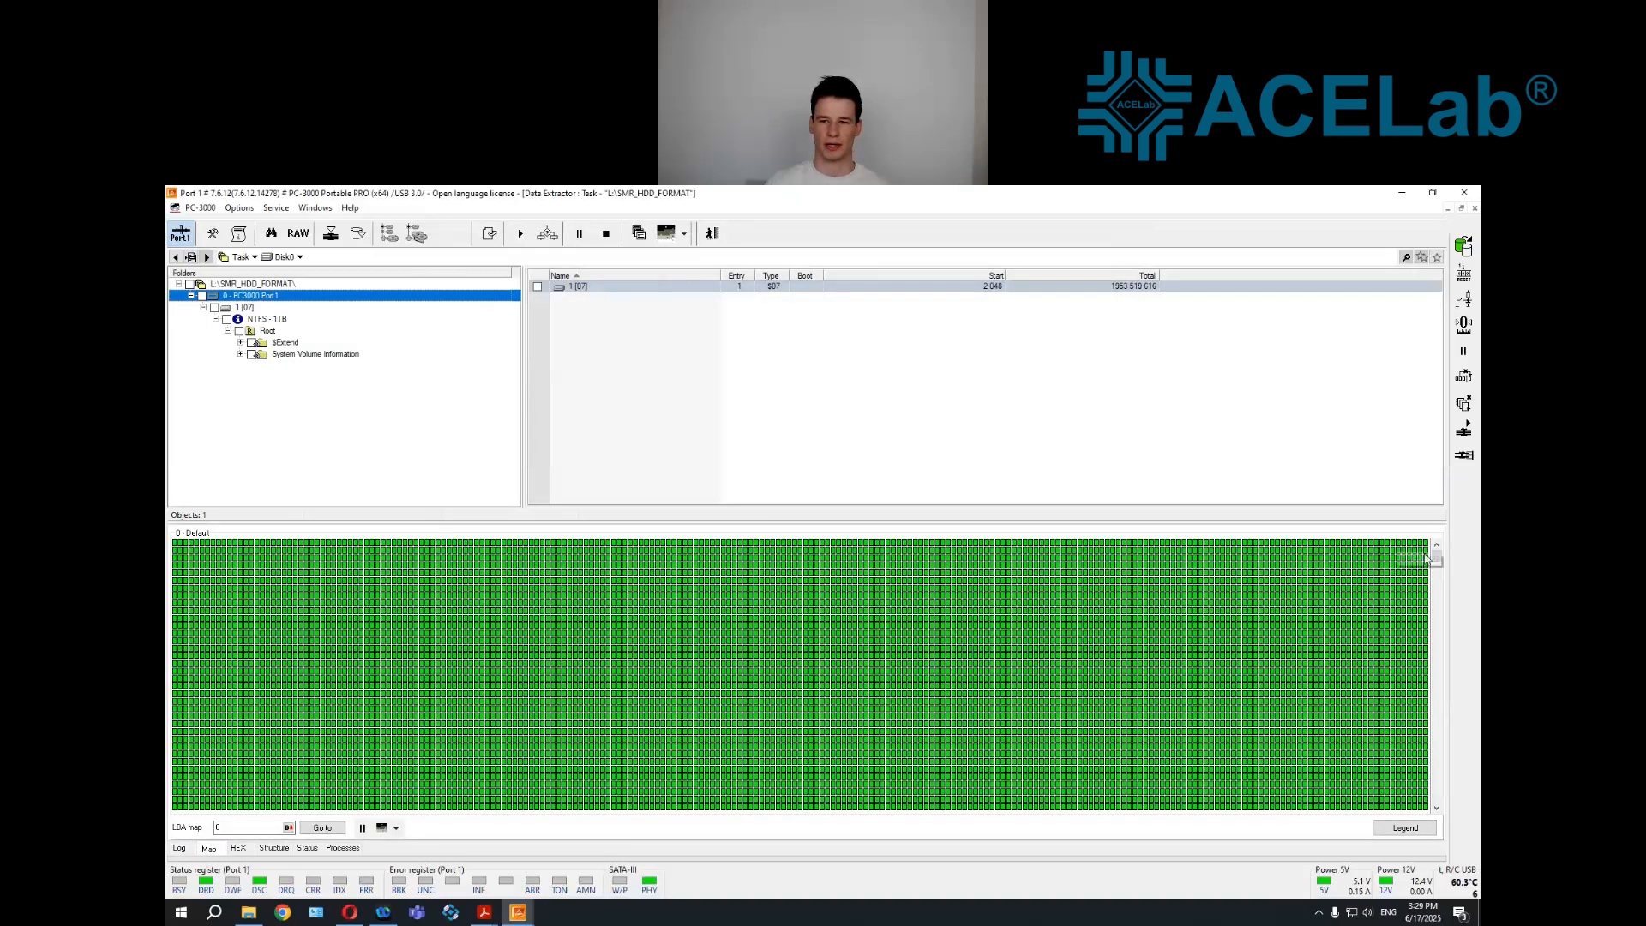
{"action": "double_click", "coordinate": [1087, 673]}
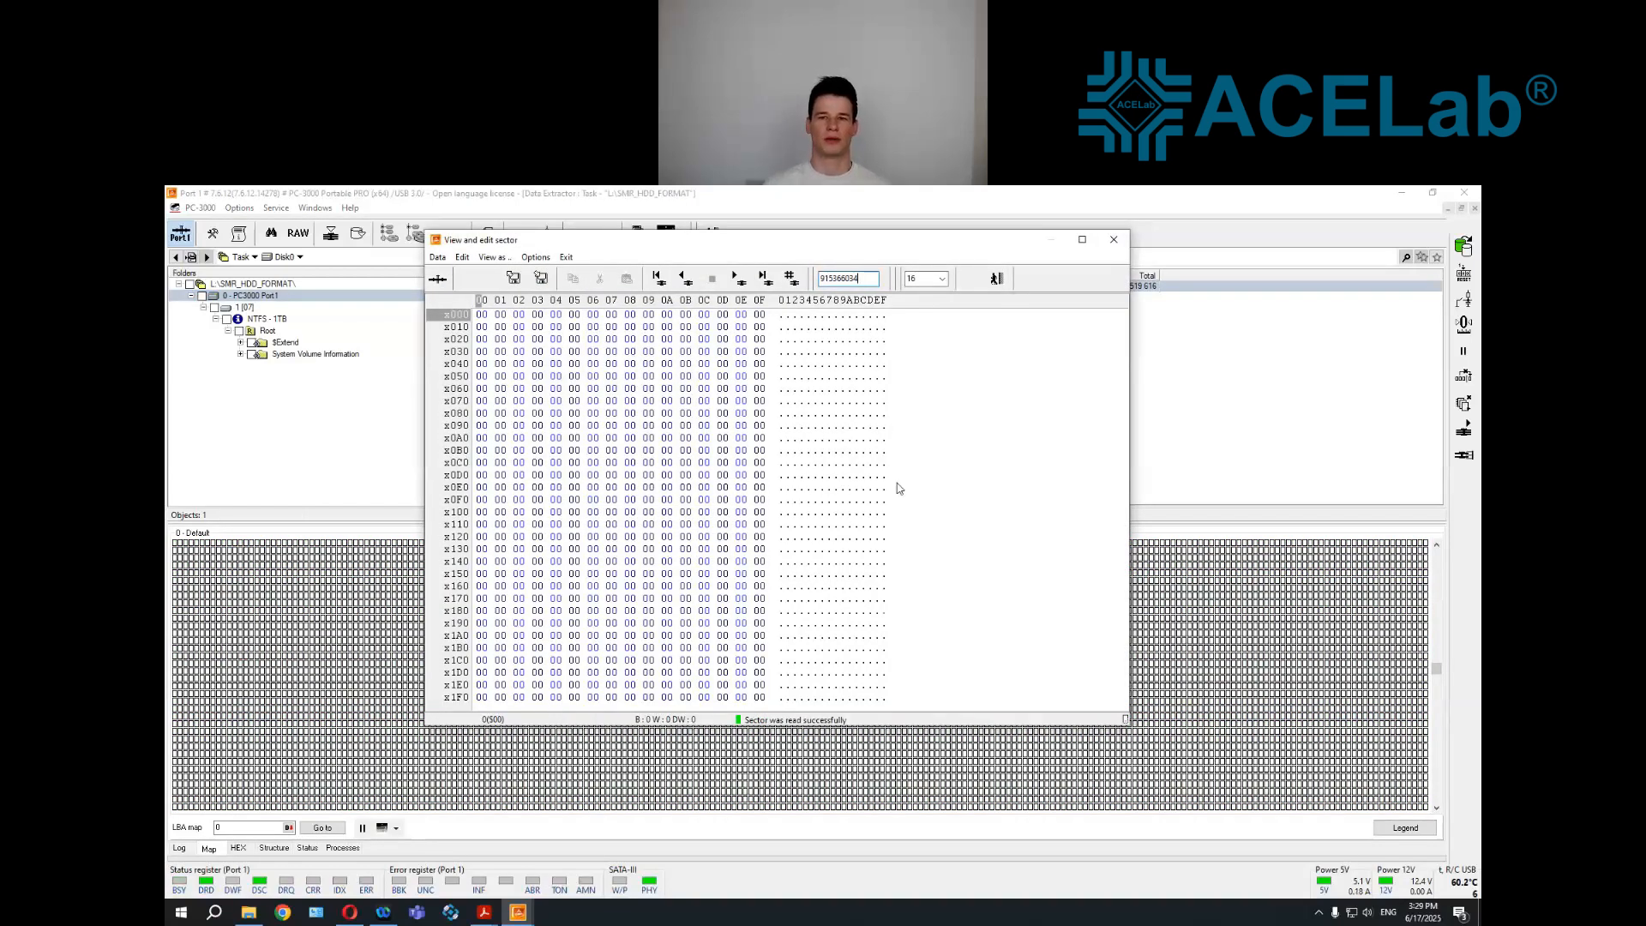
{"action": "key", "text": "Escape"}
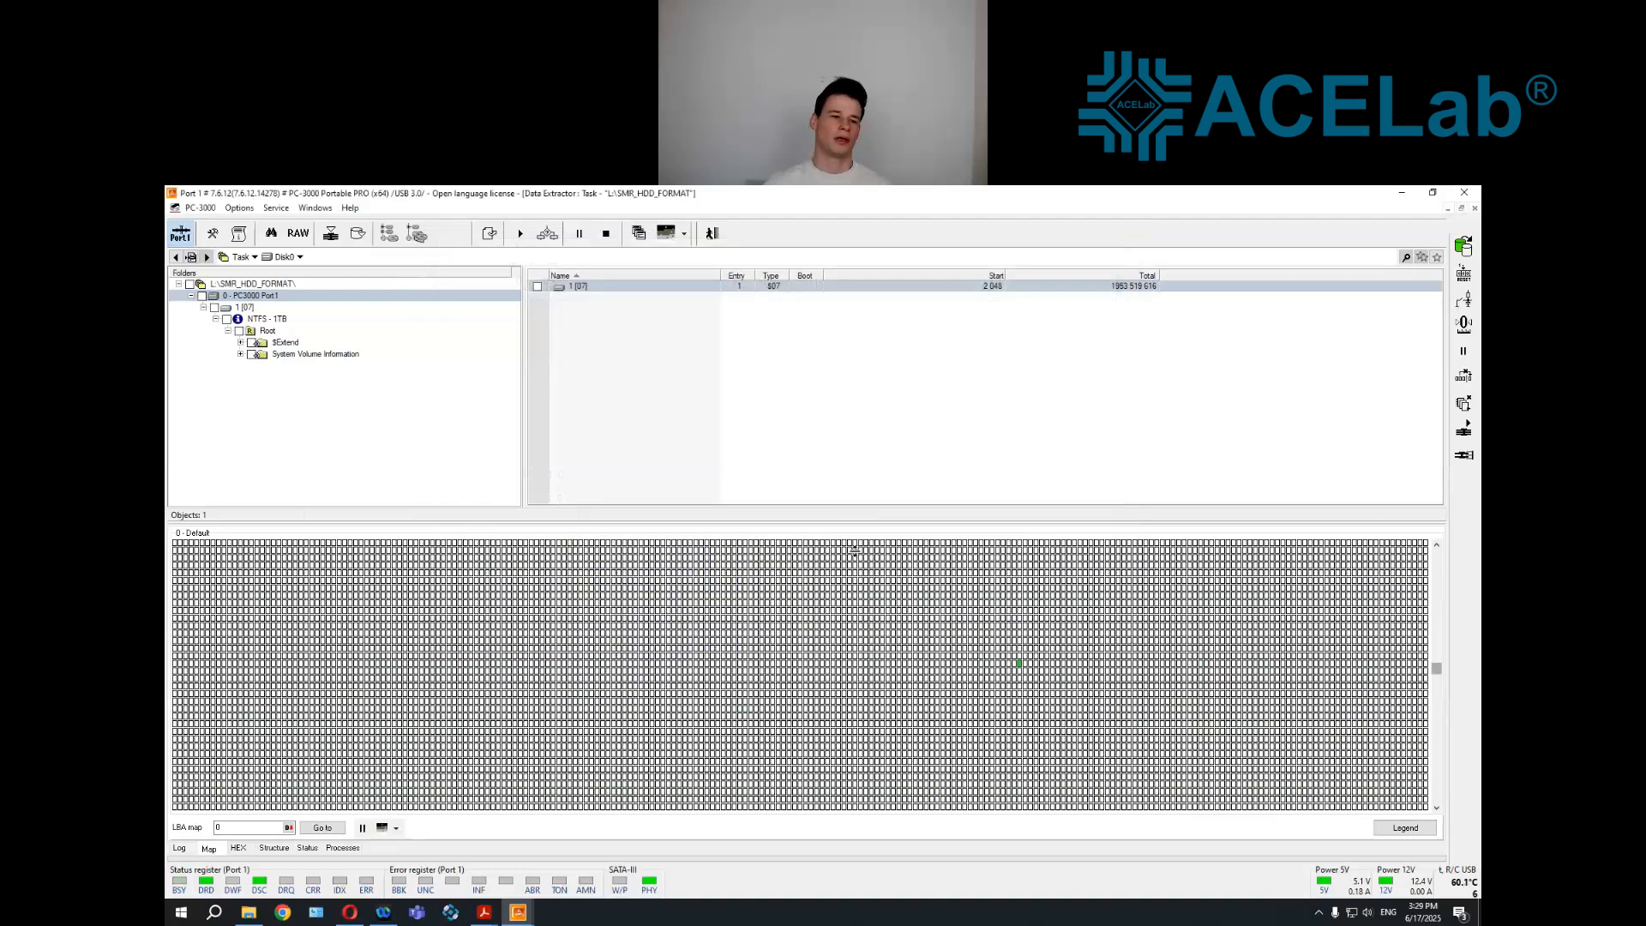
{"action": "left_click_drag", "start_coordinate": [864, 524], "coordinate": [884, 700]}
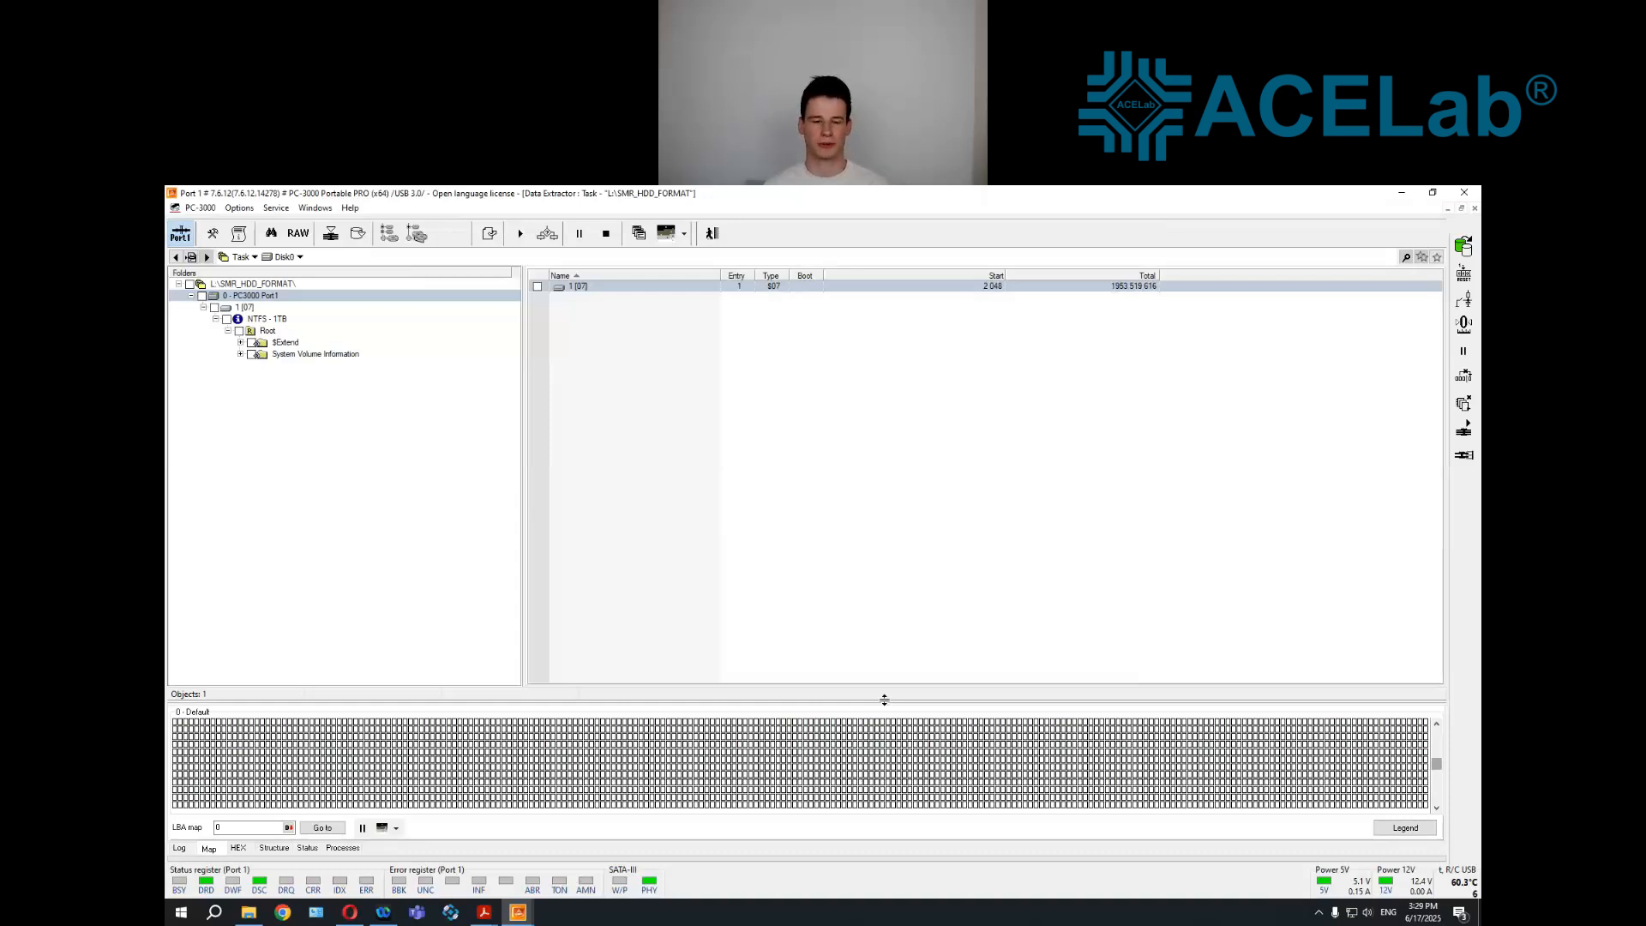
{"action": "left_click", "coordinate": [756, 624]}
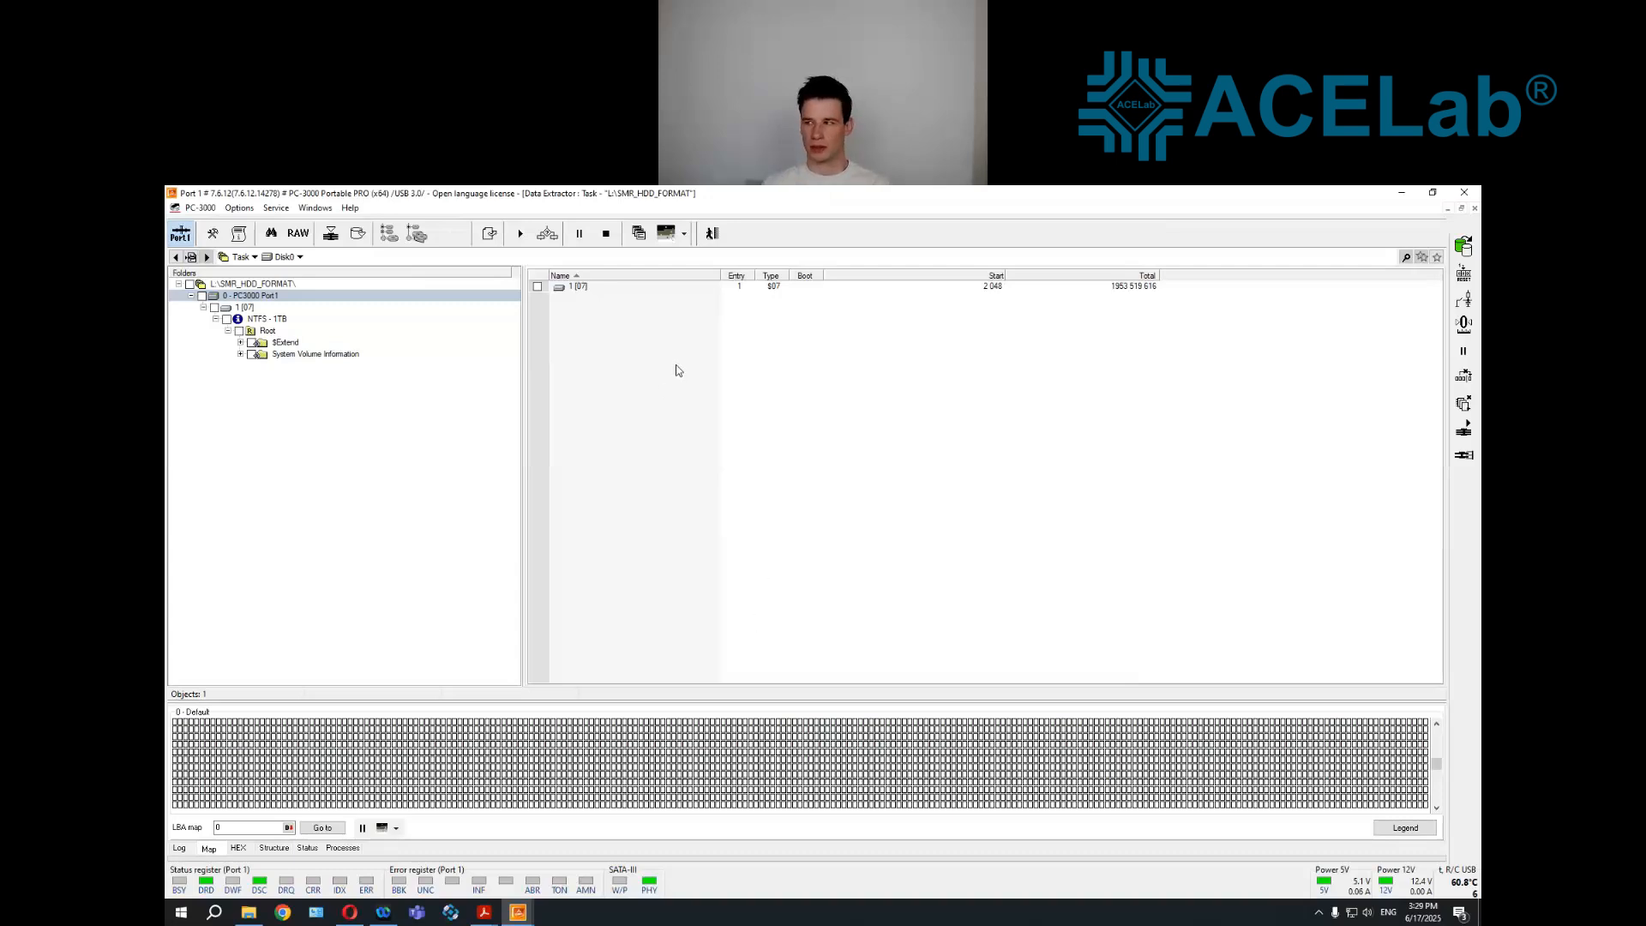
Close the SMR_HDD_FORMAT task with confirmation and exit Data Extractor to return to the WDC Marvell utility
{"action": "left_click", "coordinate": [725, 239]}
{"action": "left_click", "coordinate": [574, 241]}
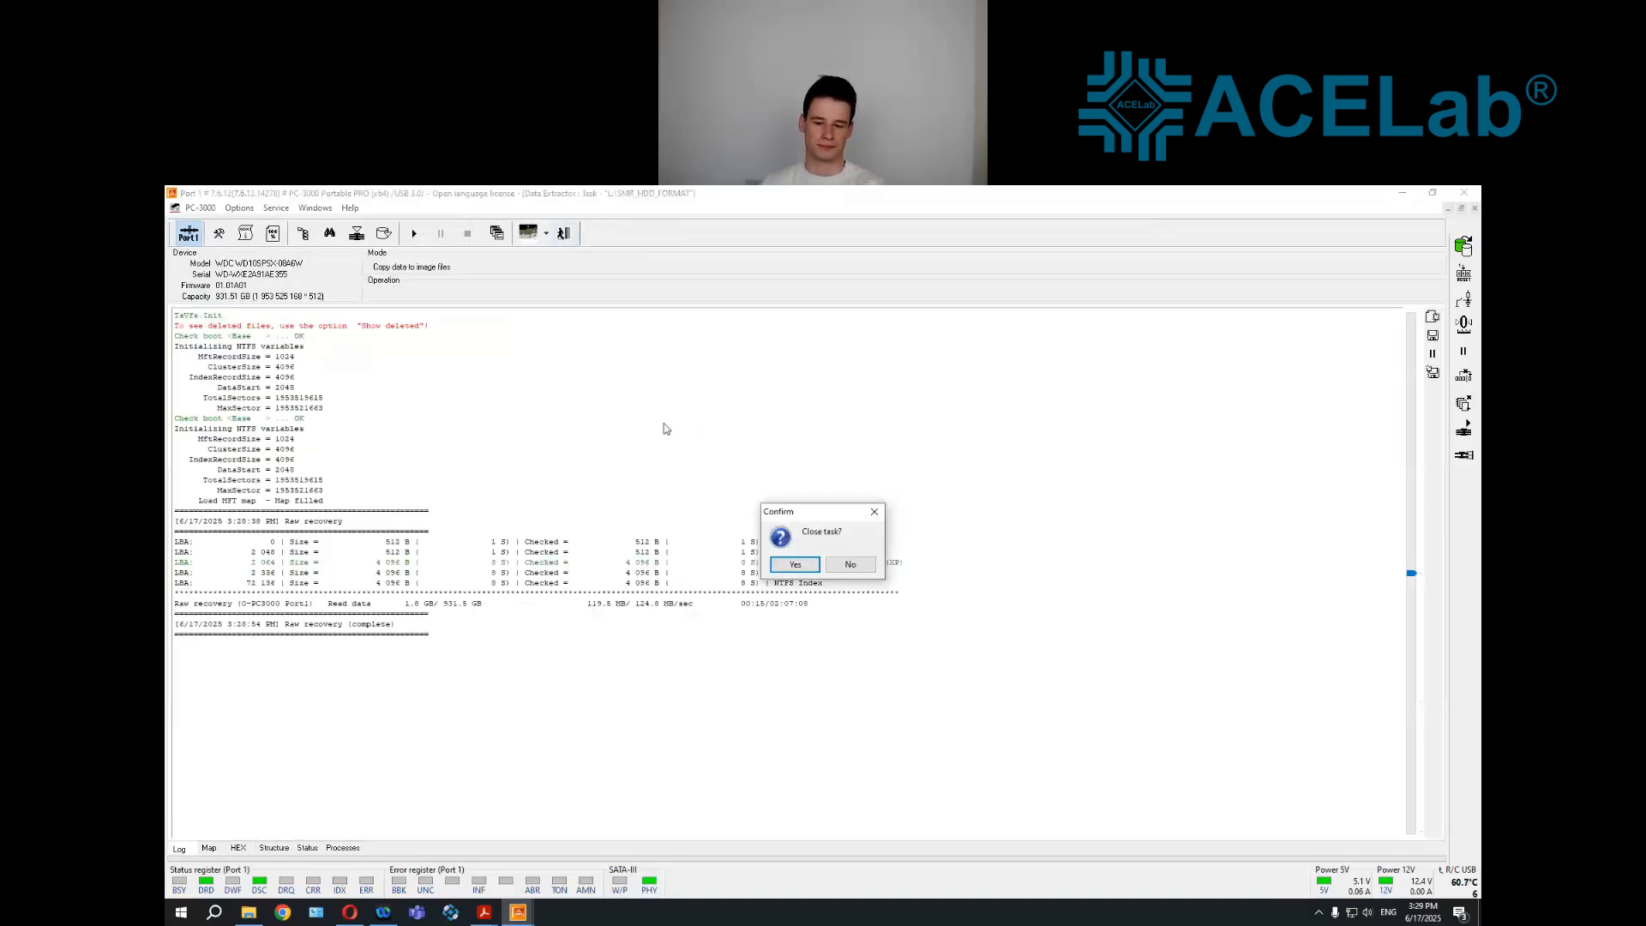
{"action": "key", "text": "Return"}
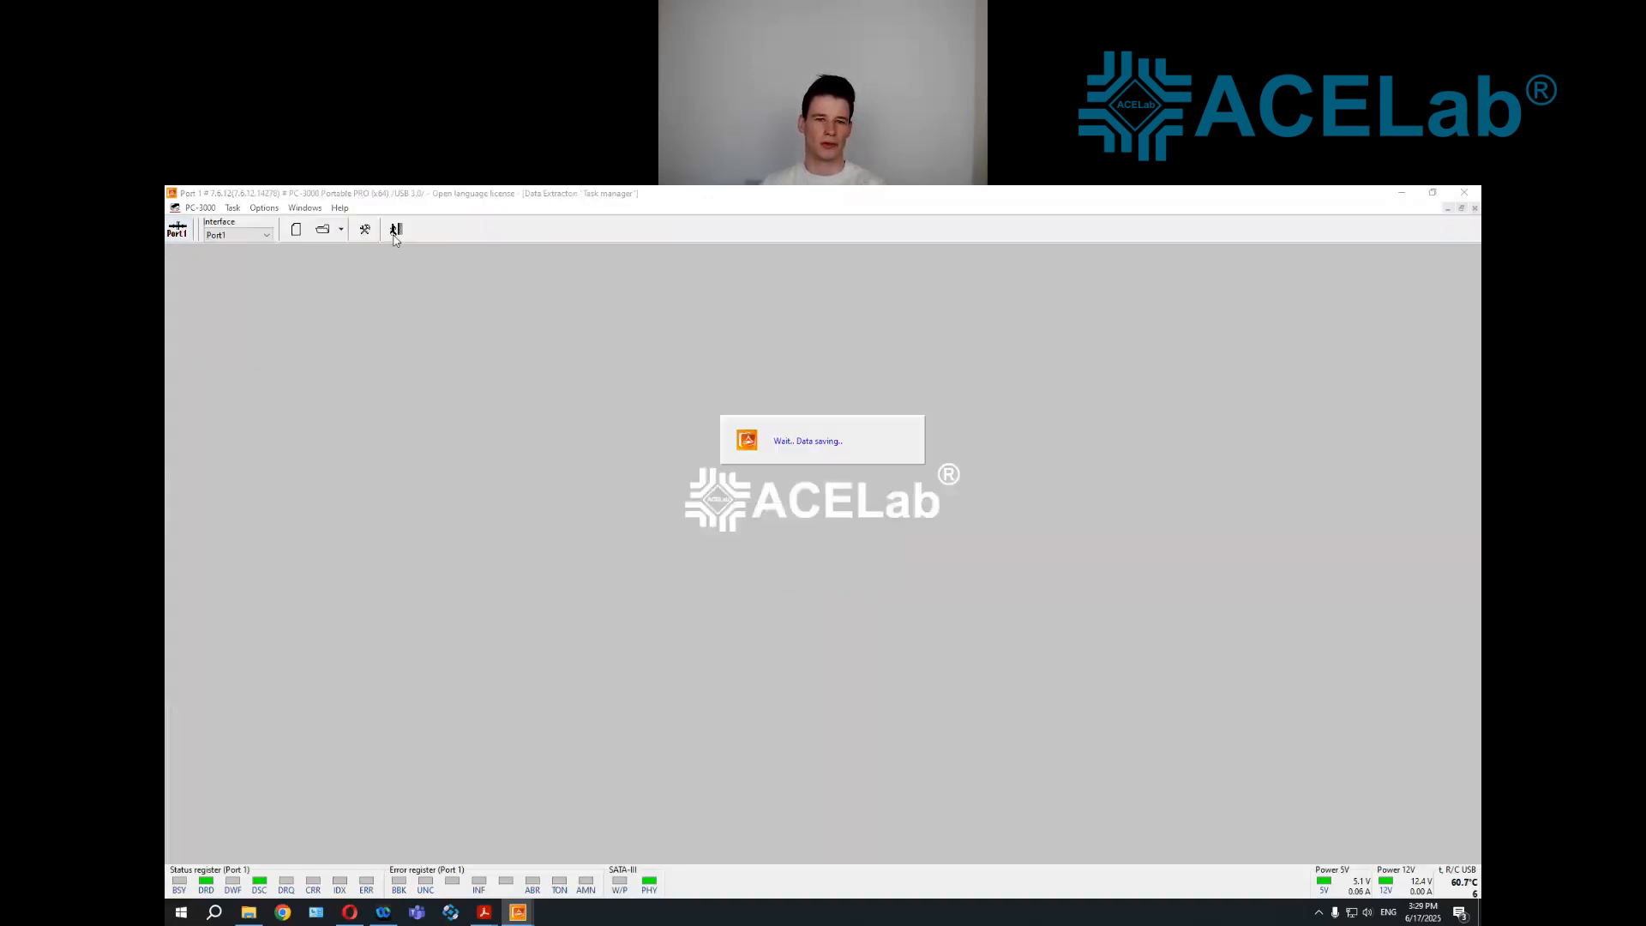
{"action": "left_click", "coordinate": [397, 230]}
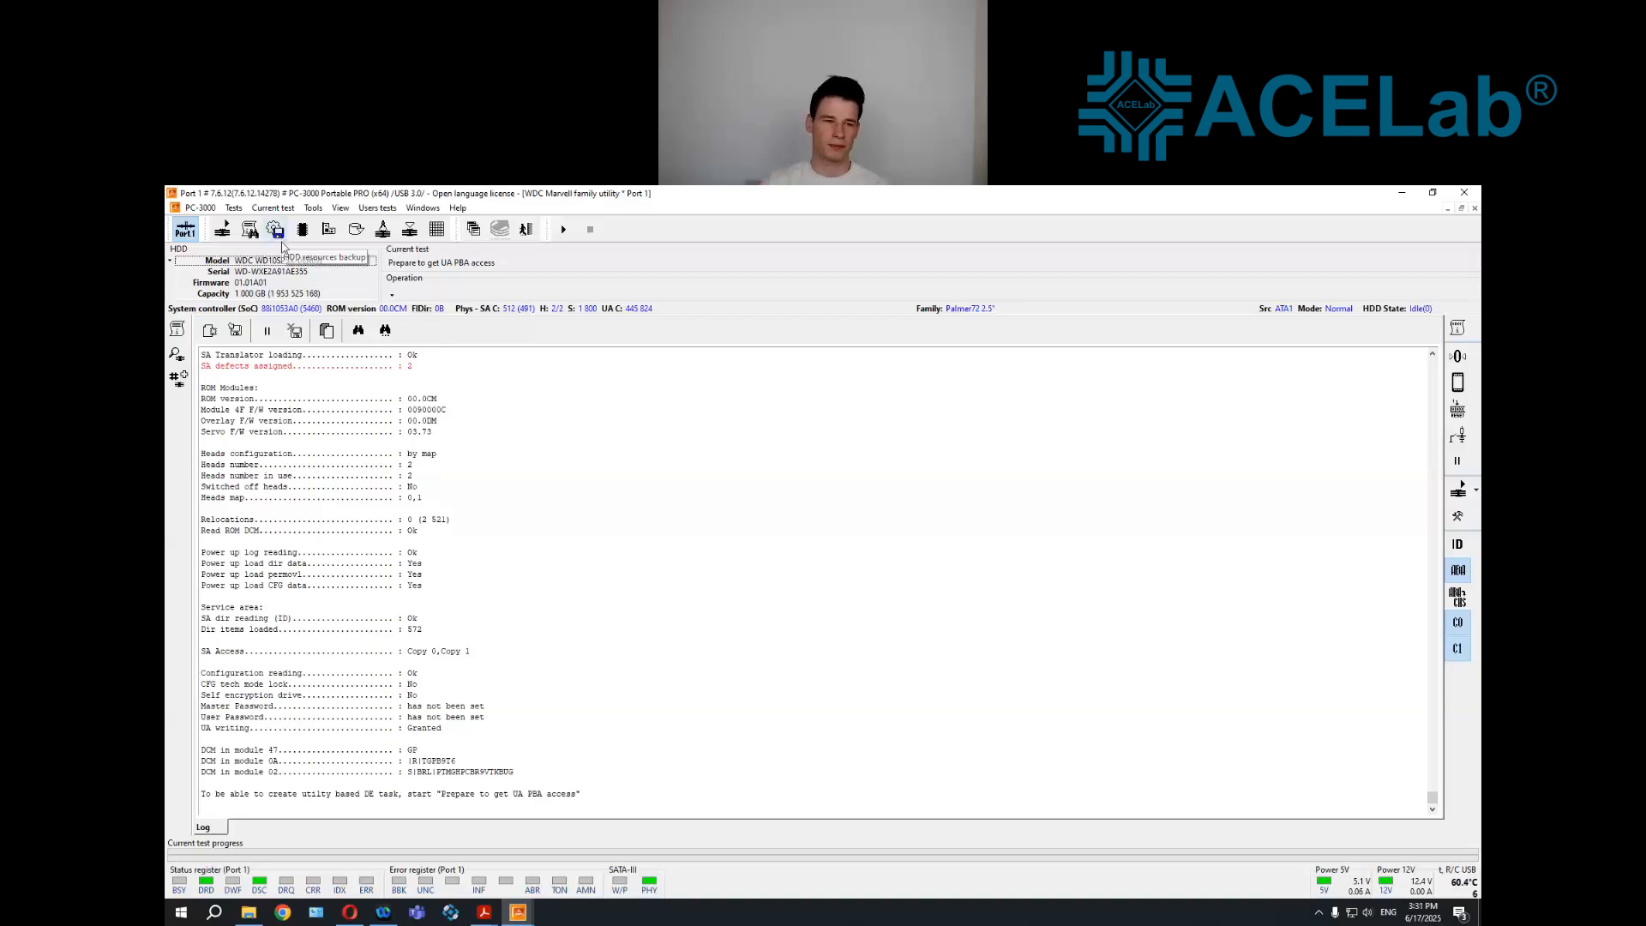
{"action": "left_click", "coordinate": [352, 235]}
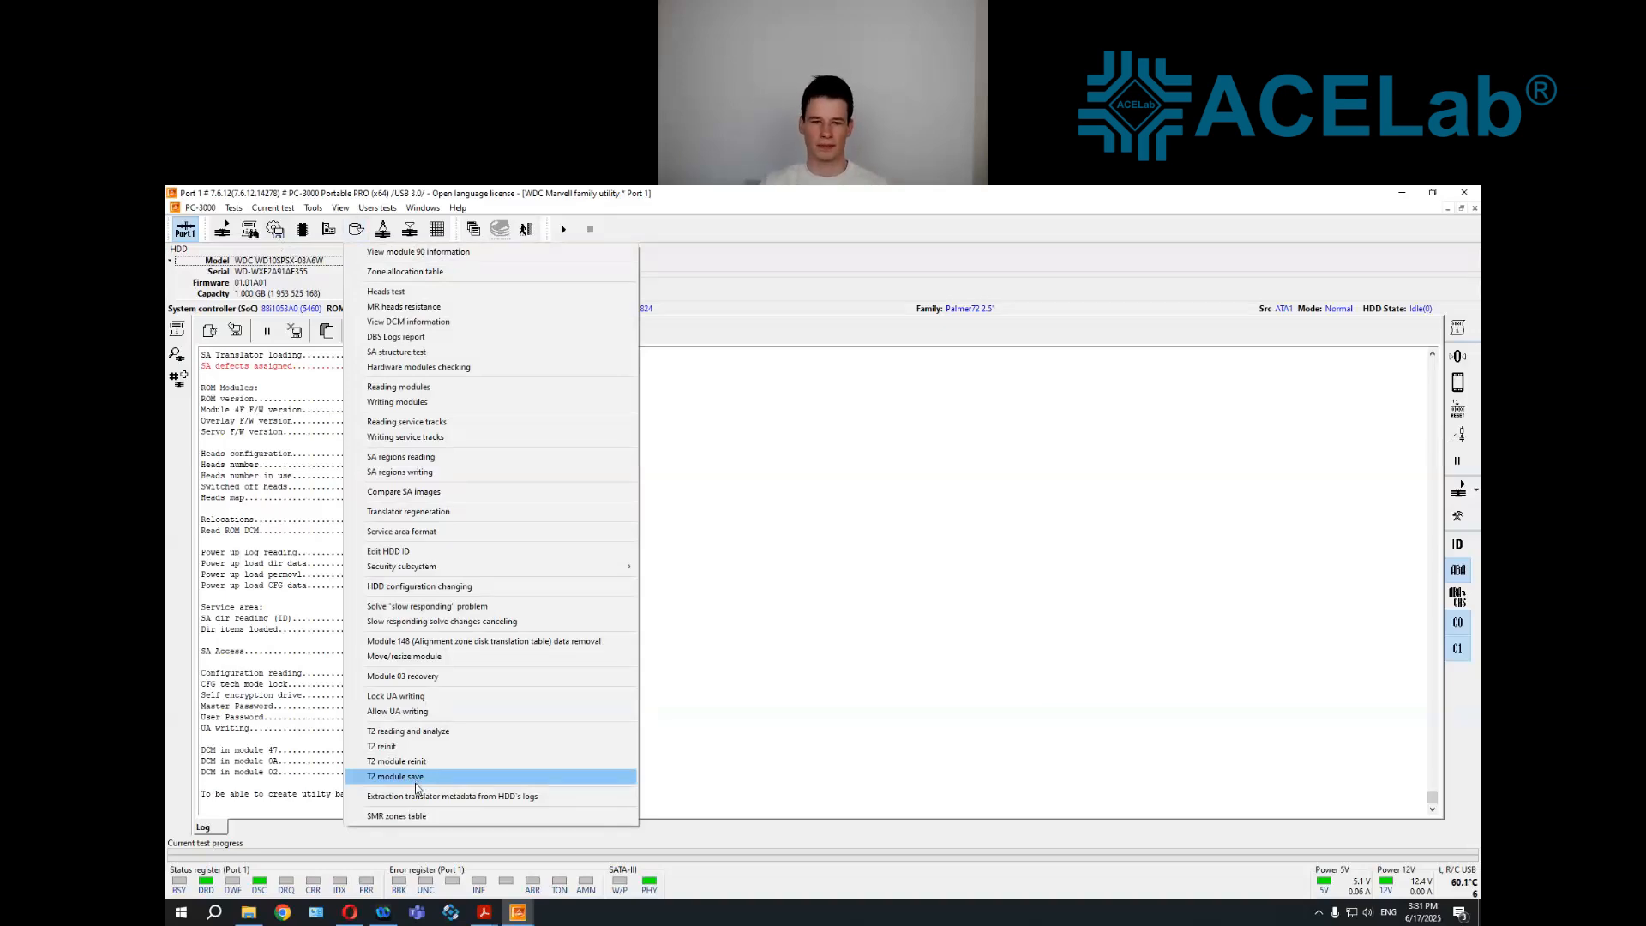
{"action": "left_click", "coordinate": [832, 697]}
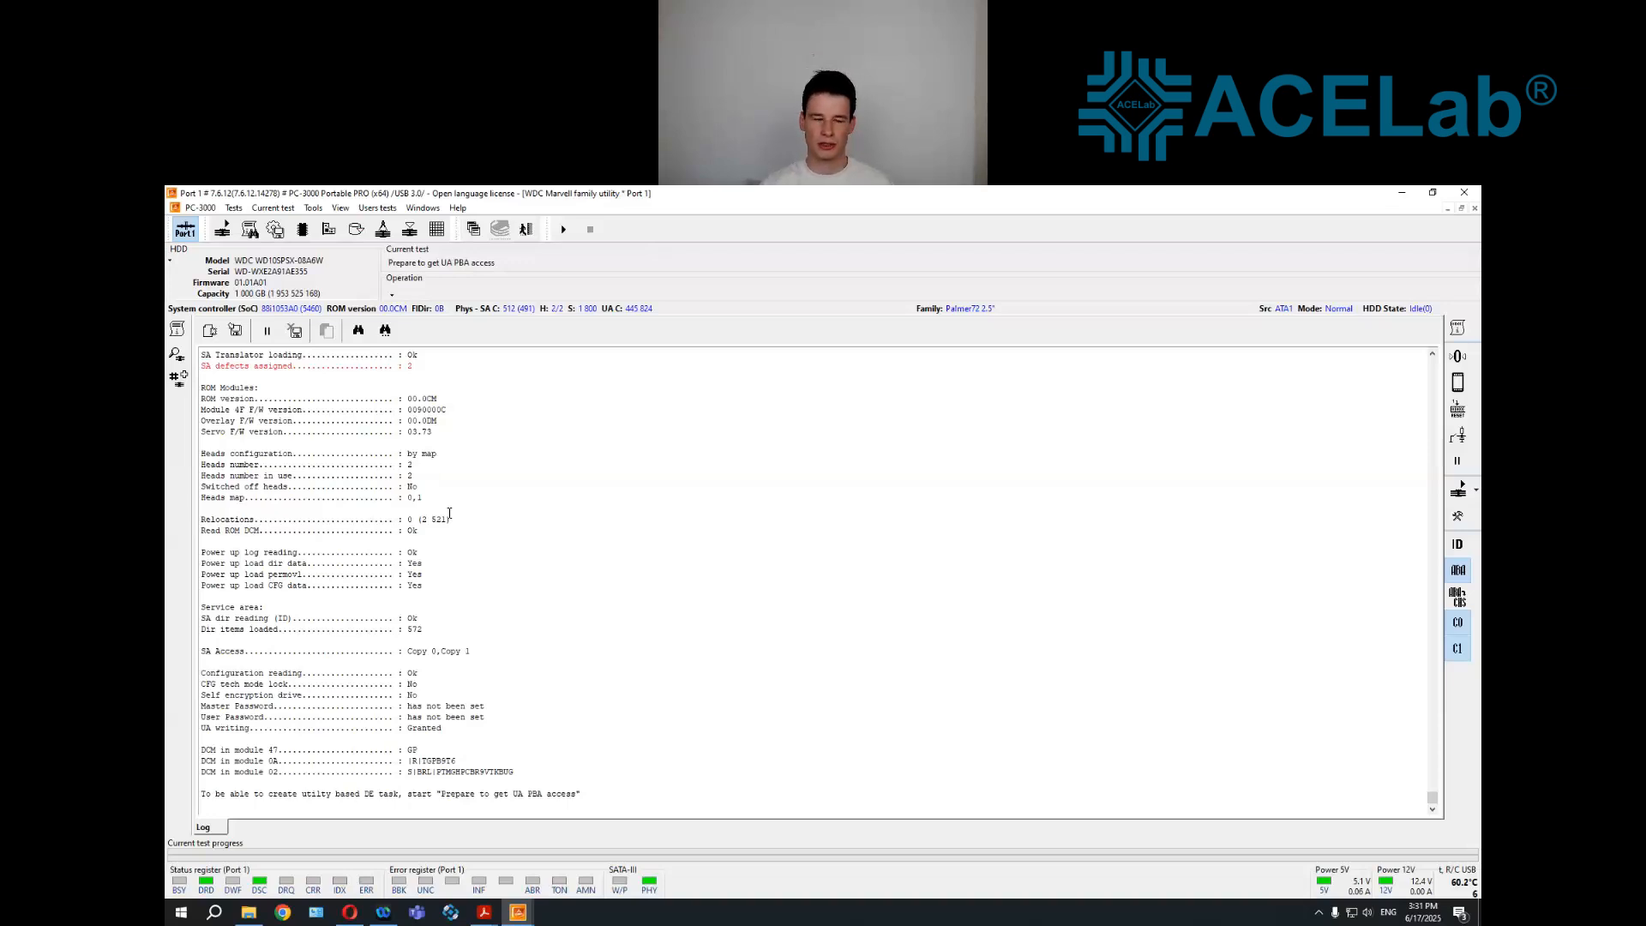
Run Prepare to get UA PBA access with the data source set to Read from HDD
{"action": "left_click", "coordinate": [221, 239]}
{"action": "left_click", "coordinate": [1097, 748]}
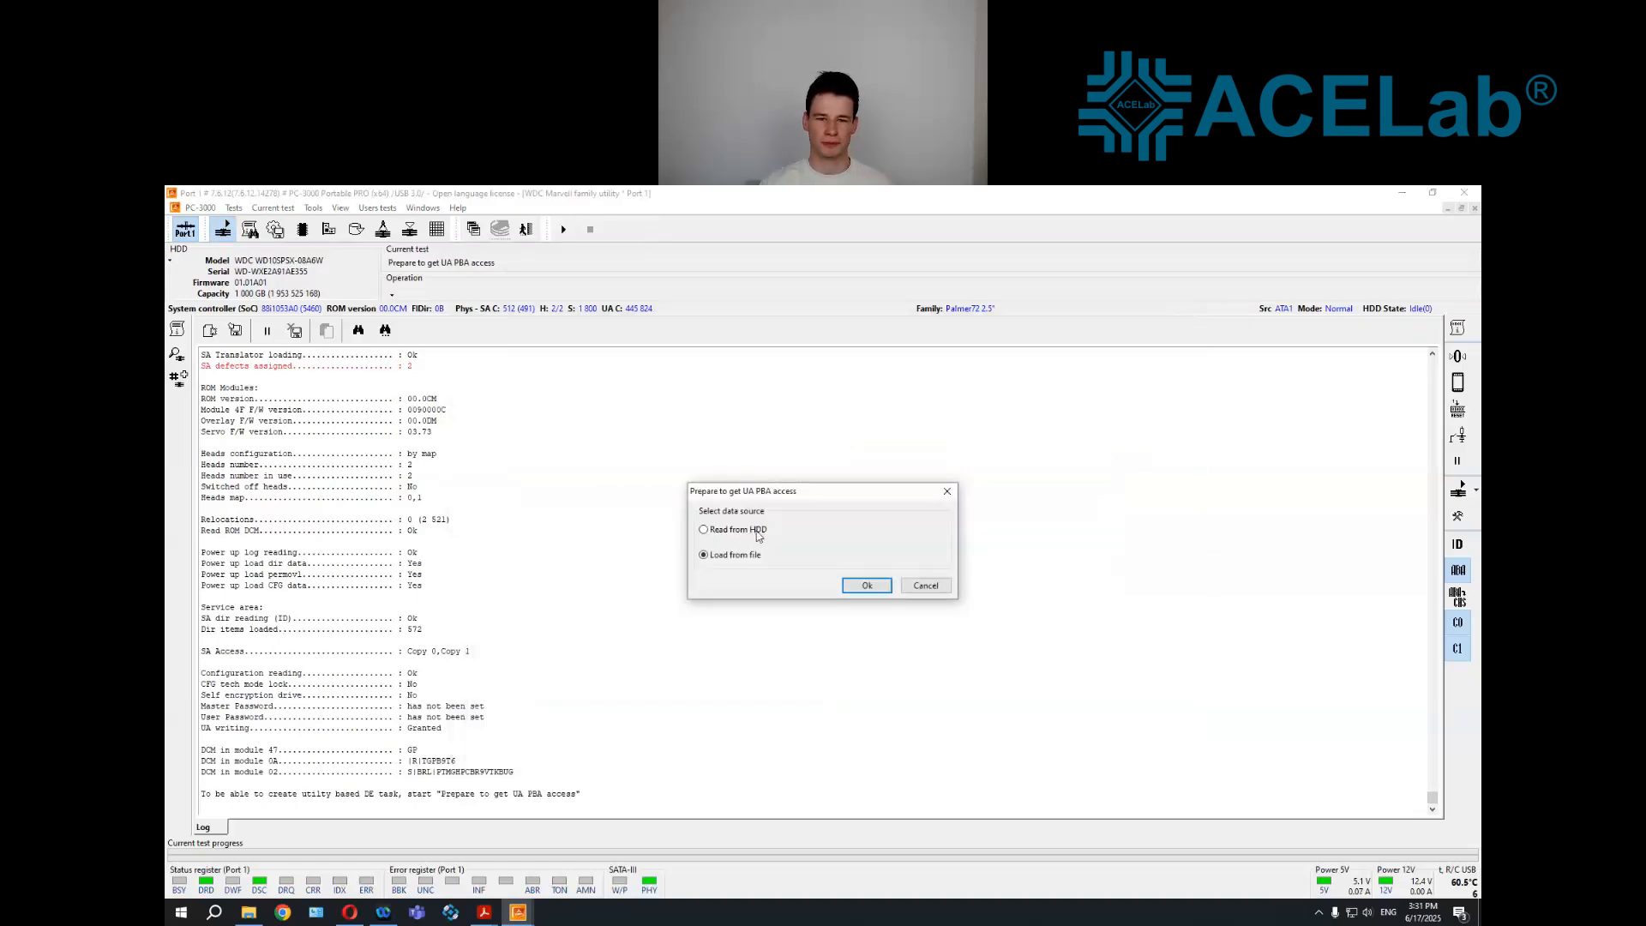
{"action": "left_click", "coordinate": [758, 531]}
{"action": "left_click", "coordinate": [867, 588]}
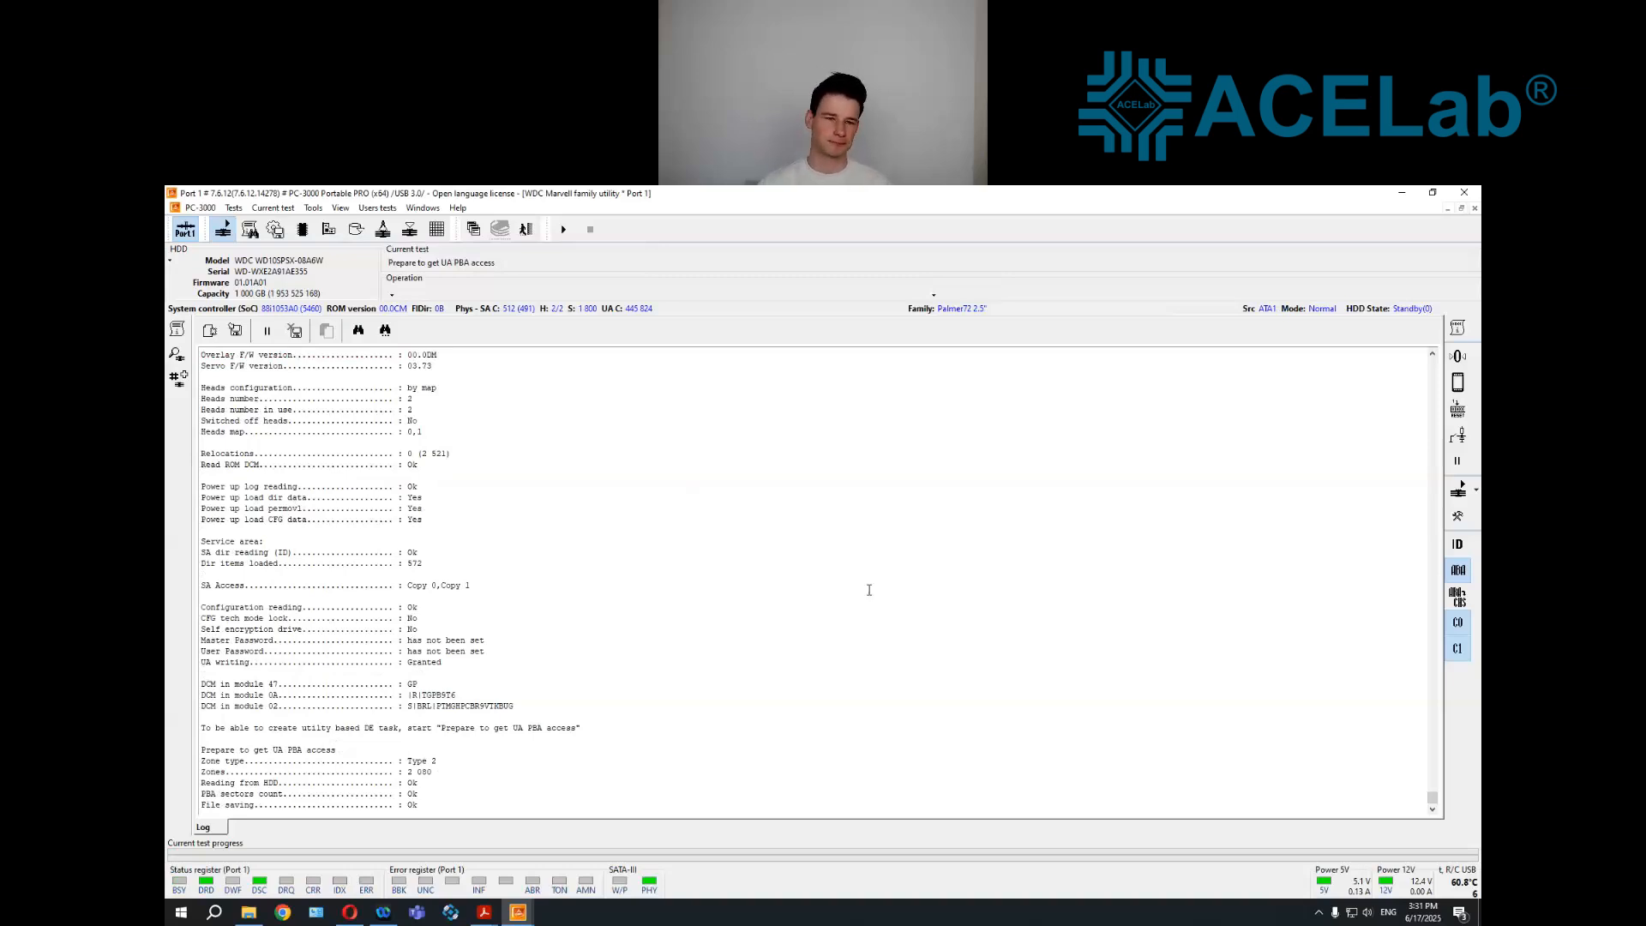
Switch to Data Extractor from the WDC Marvell utility and start creating a new task
{"action": "left_click", "coordinate": [473, 229]}
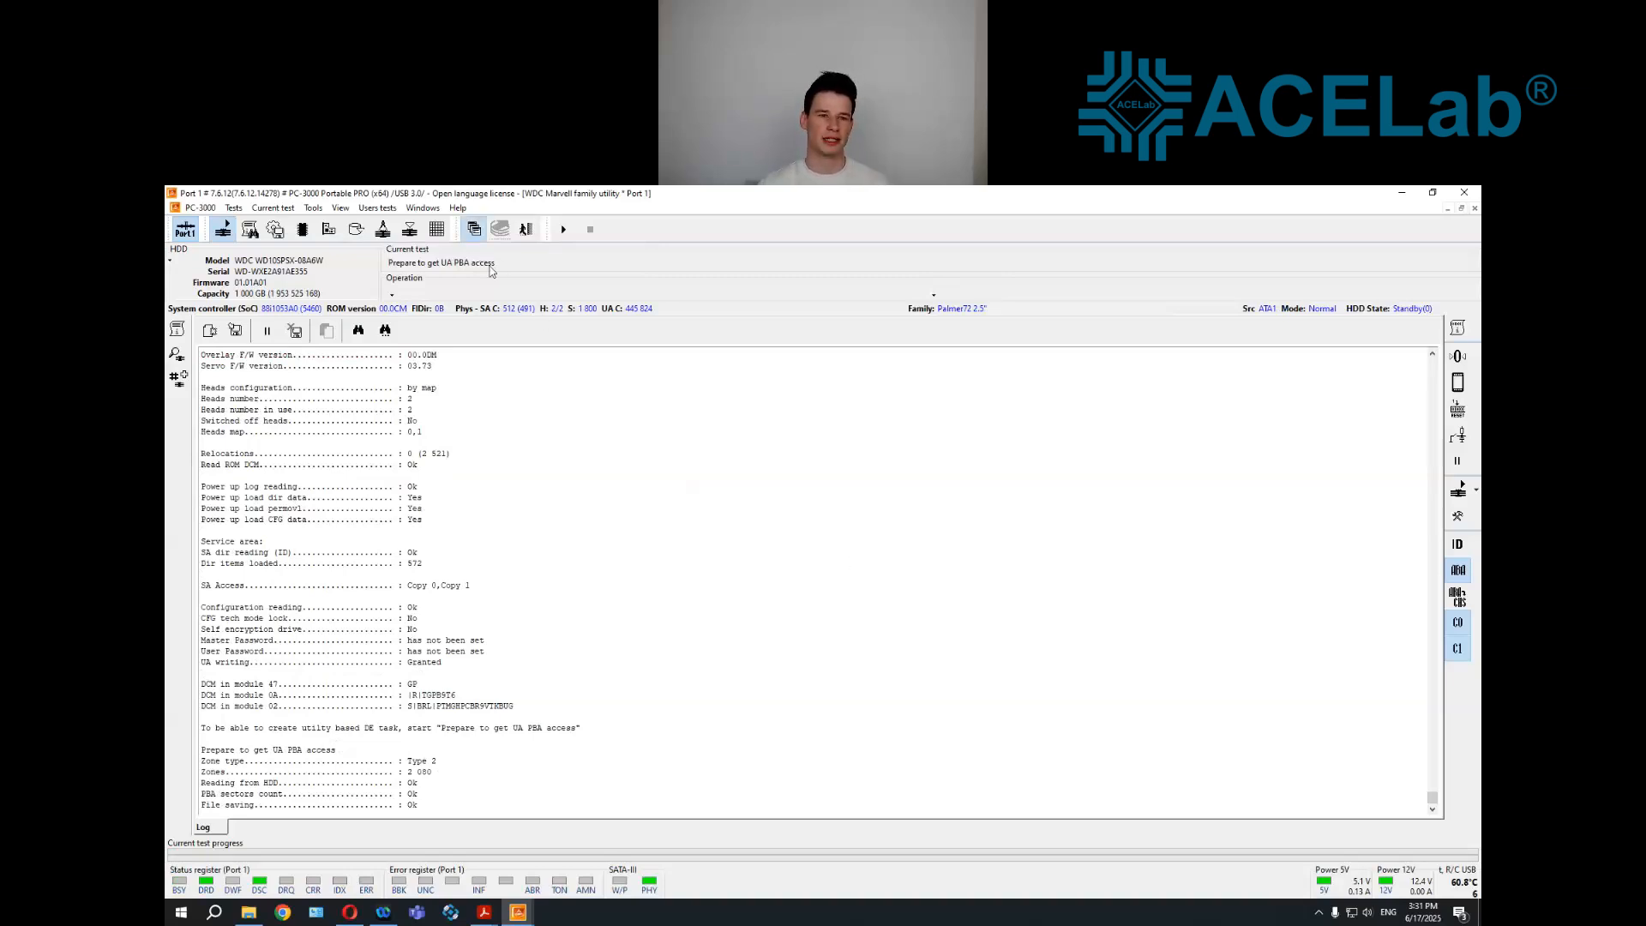
{"action": "left_click", "coordinate": [497, 280]}
{"action": "left_click", "coordinate": [296, 229]}
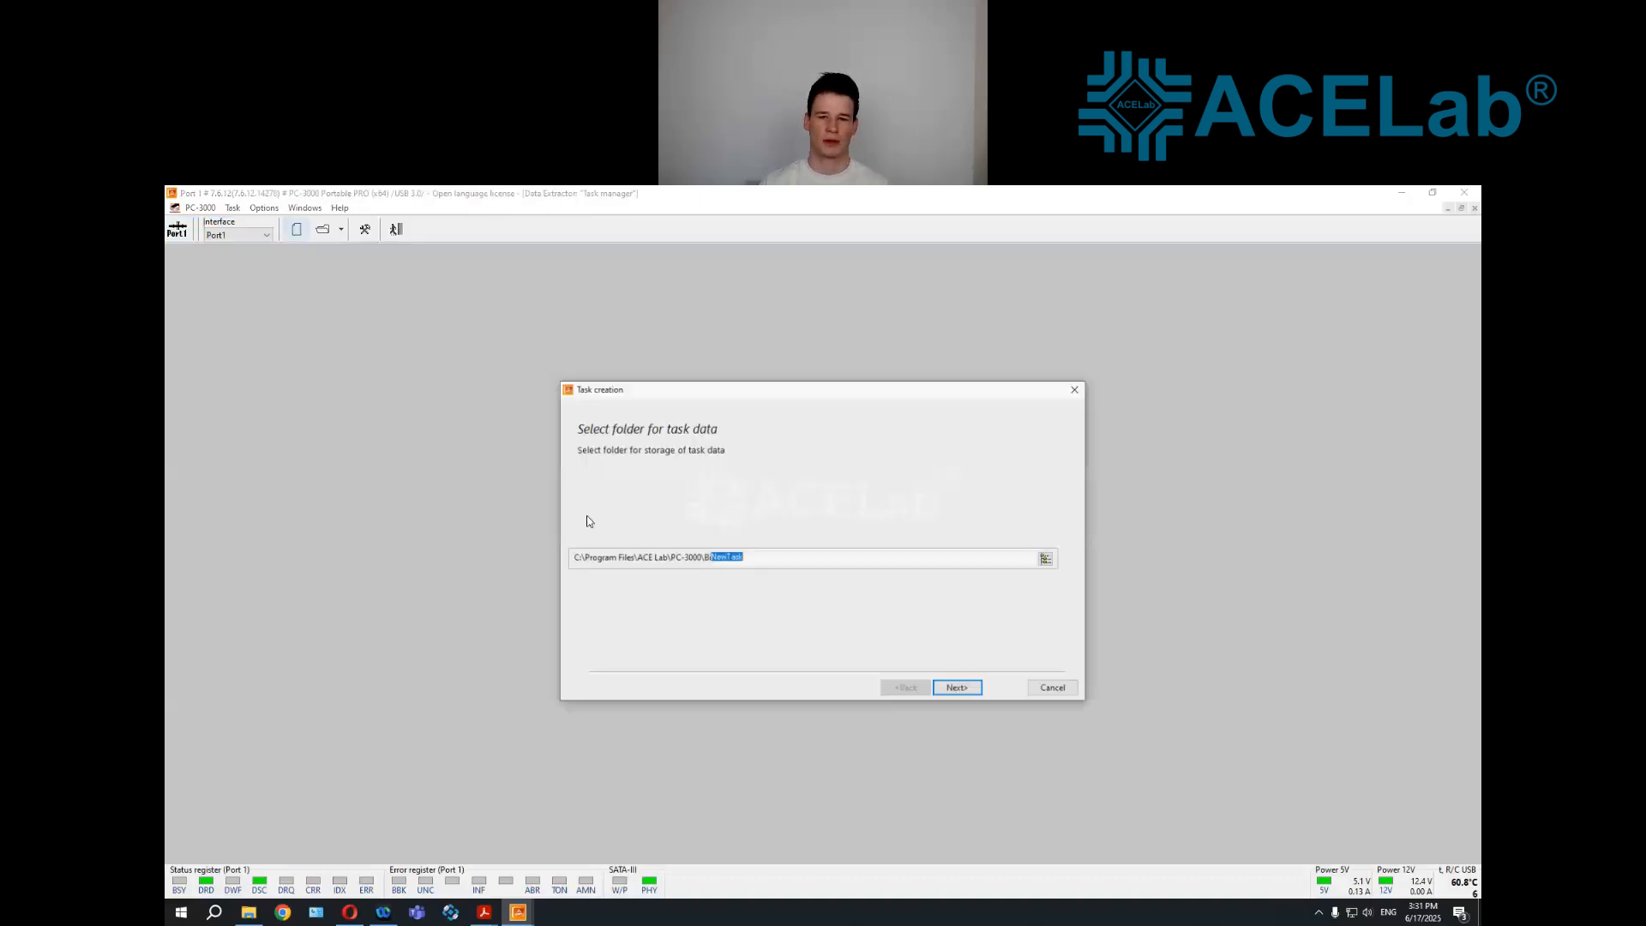
Store the new task's data in a new folder named SMR_HDD_FORMAT_@ on the L: drive
{"action": "left_click", "coordinate": [1047, 558]}
{"action": "left_click", "coordinate": [763, 477]}
{"action": "left_click", "coordinate": [809, 443]}
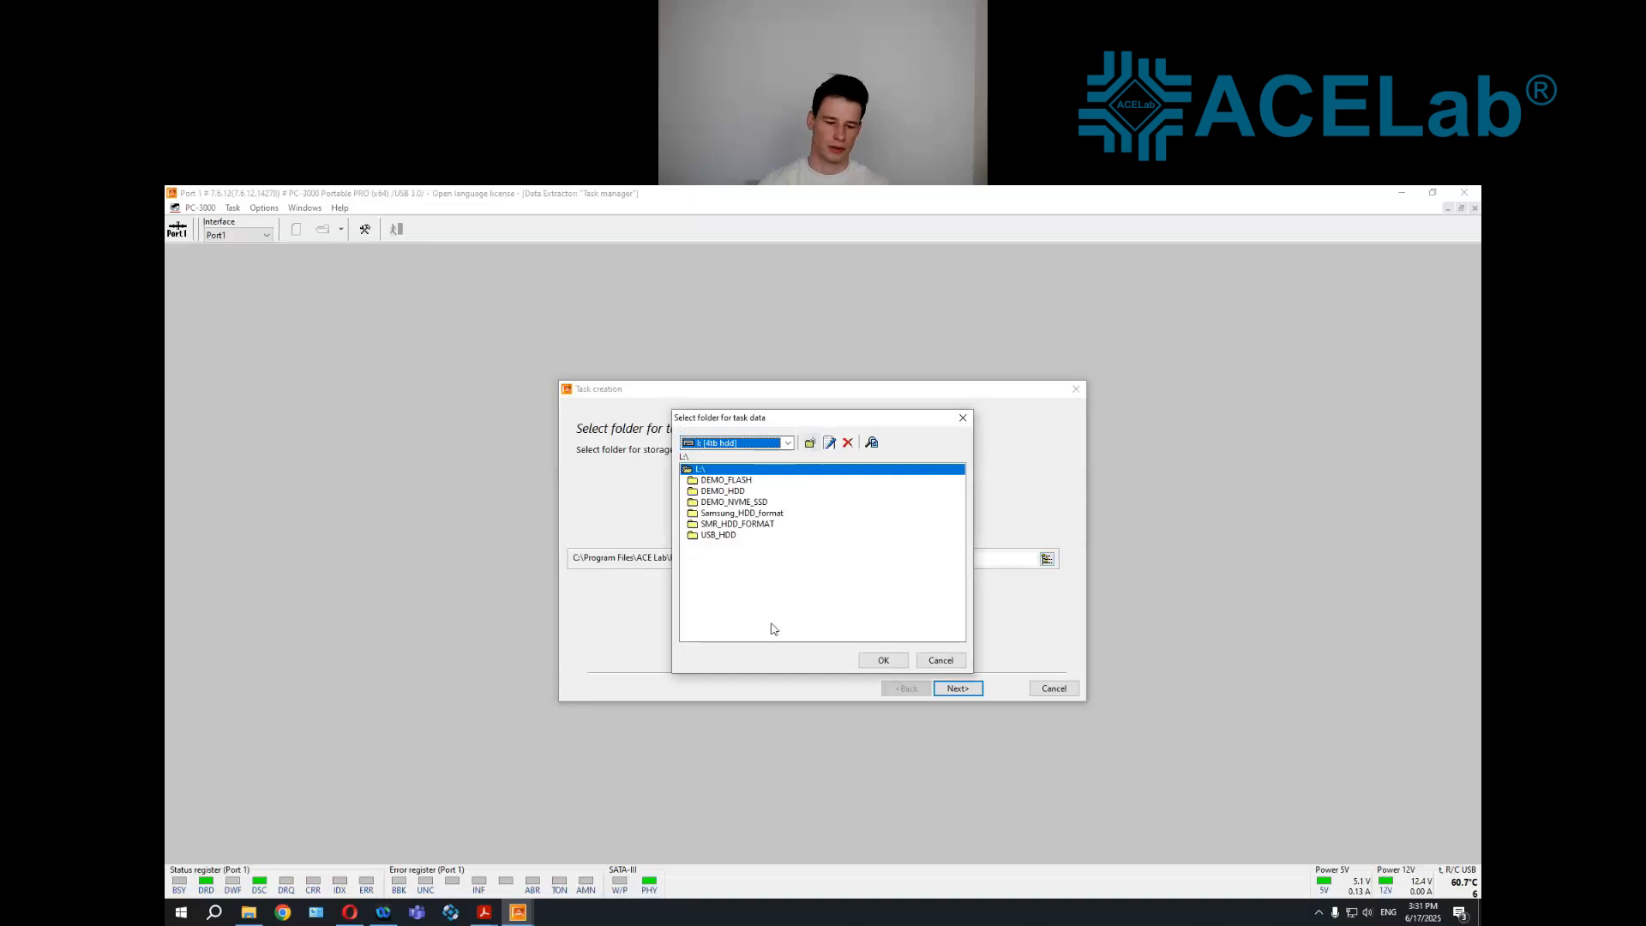
{"action": "type", "text": "SMR_HDD_FORMAT_@"}
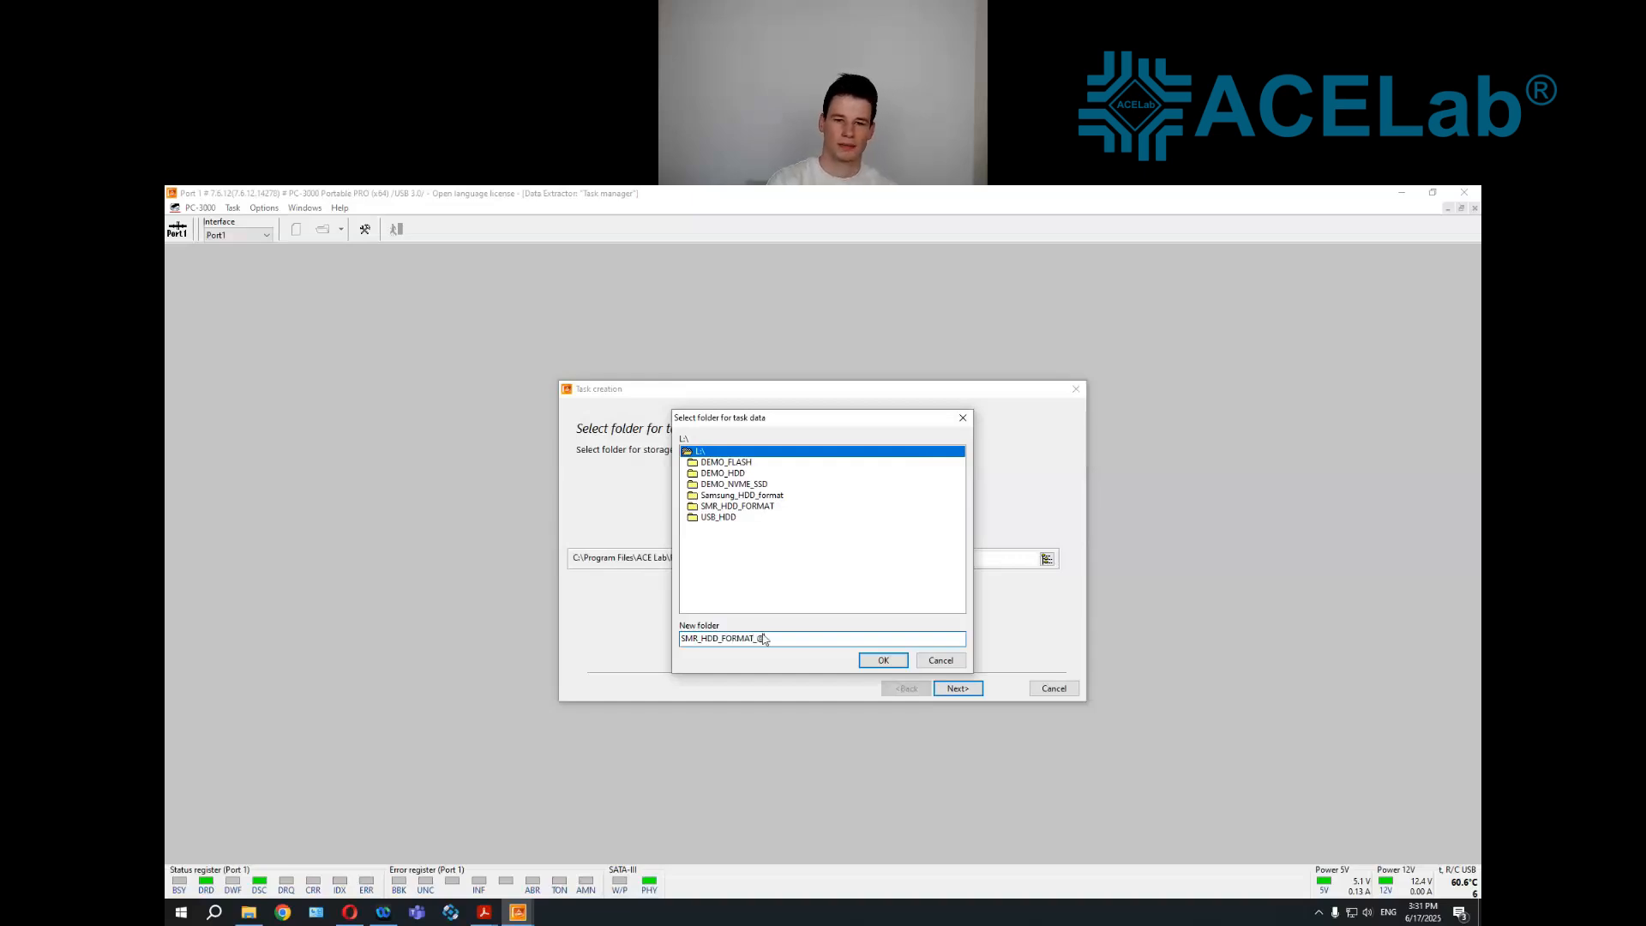
{"action": "key", "text": "Return"}
{"action": "left_click", "coordinate": [883, 660]}
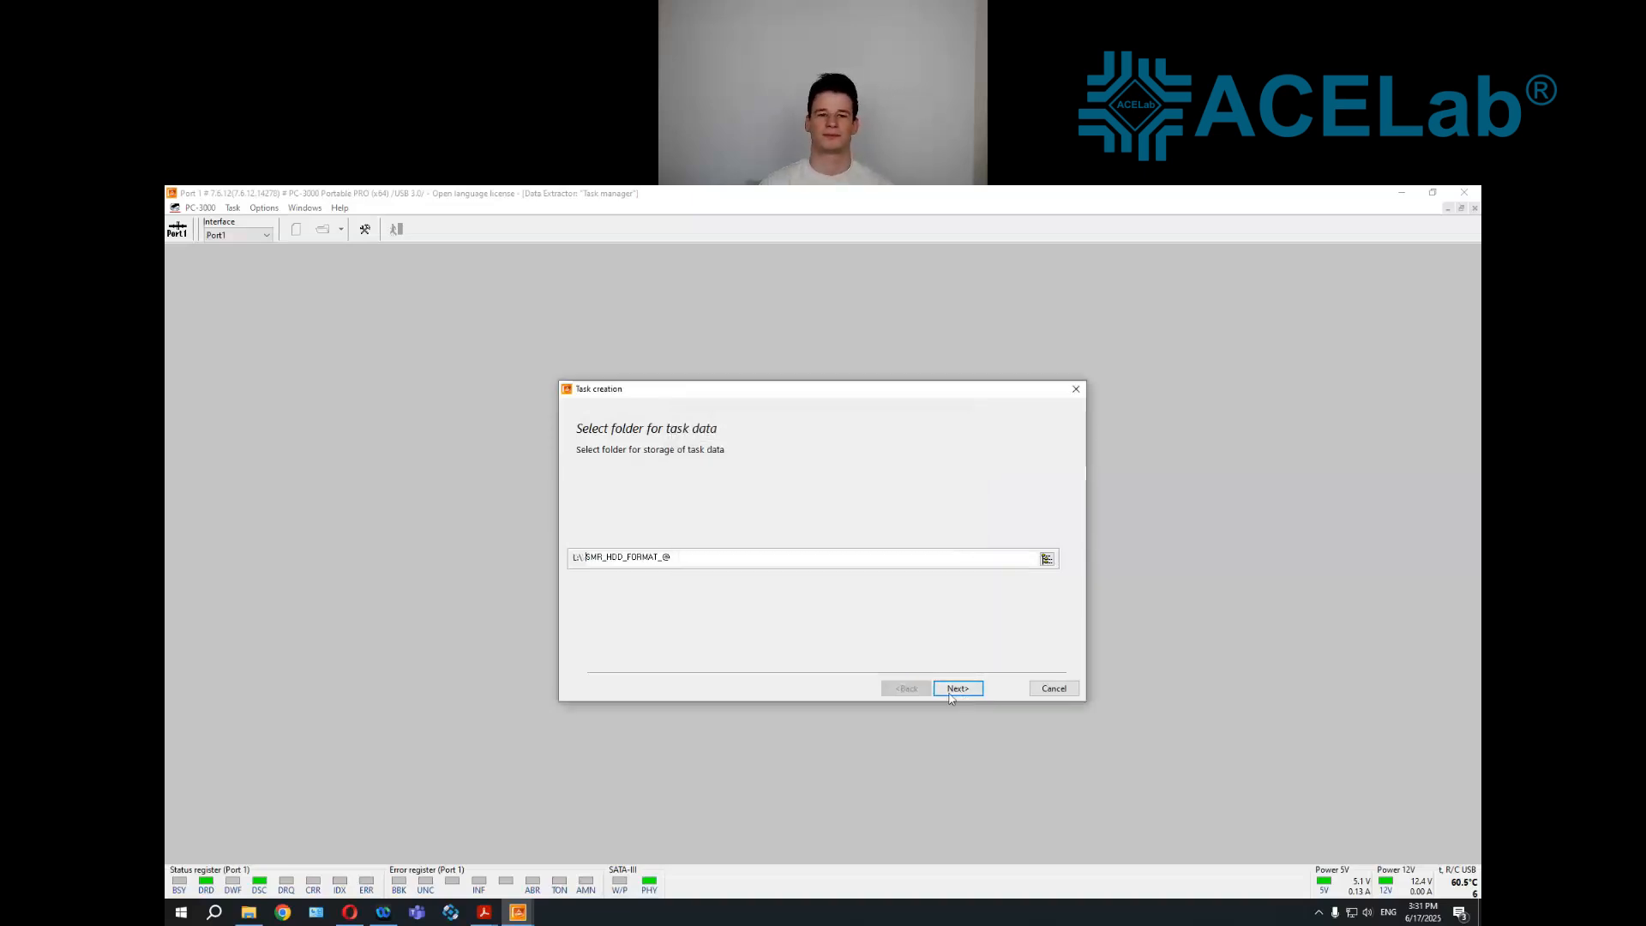
{"action": "left_click", "coordinate": [958, 689]}
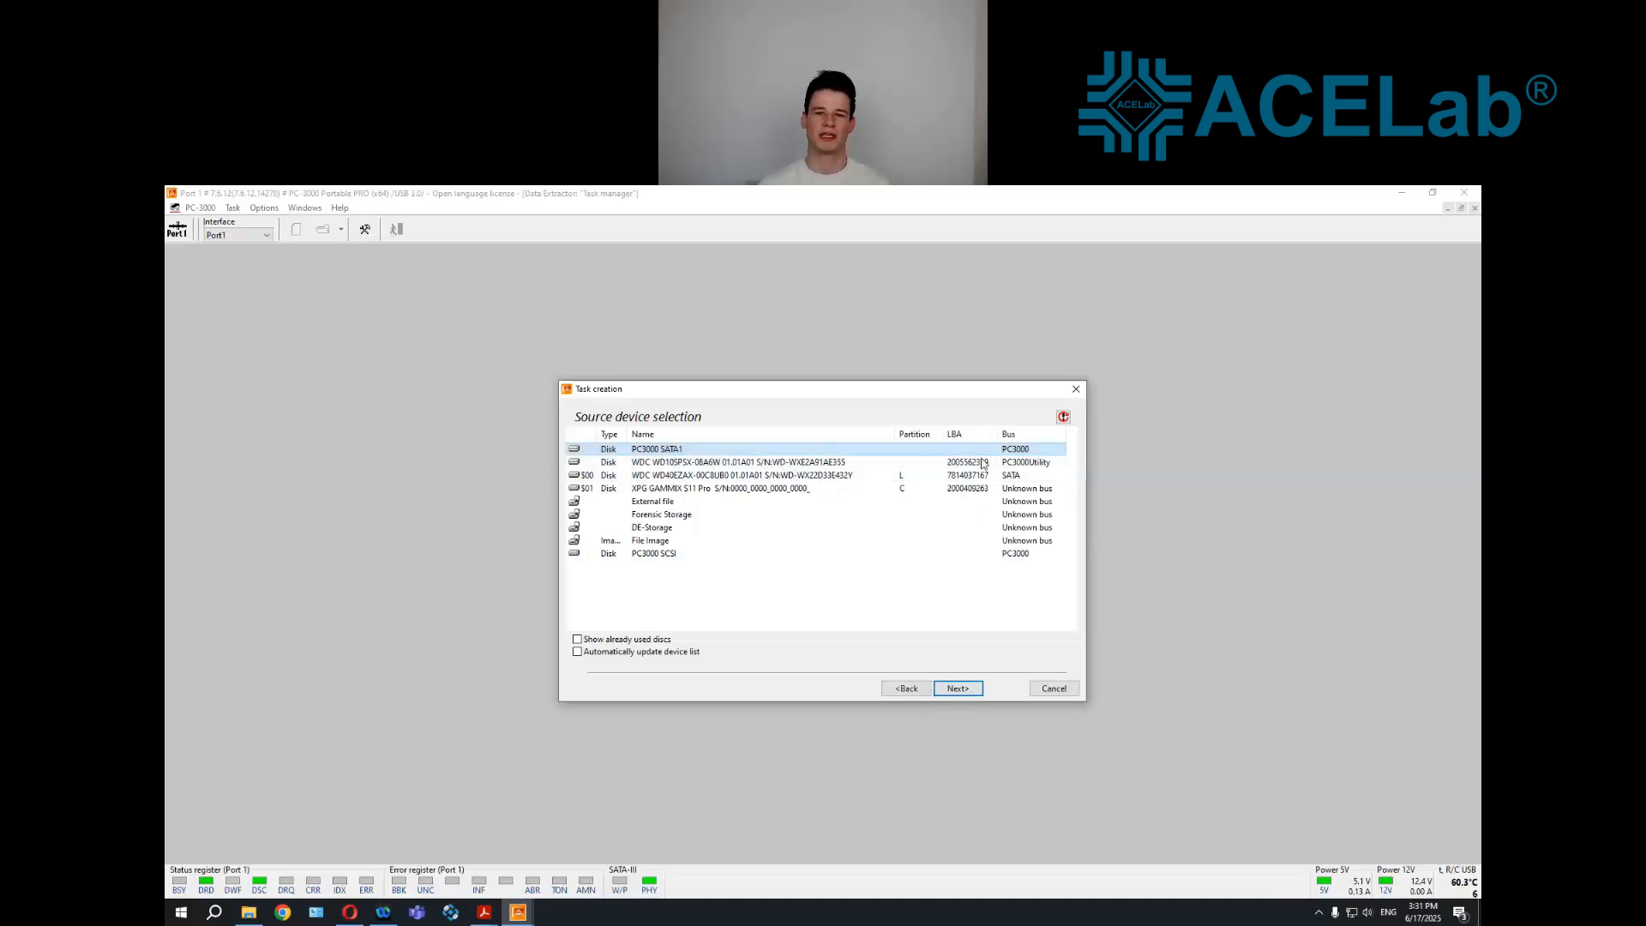
Create the task with the WDC WD10SPSX drive on the PC3000 Utility bus as source, a file image as destination, and Read CHS with relo
{"action": "left_click", "coordinate": [1014, 464]}
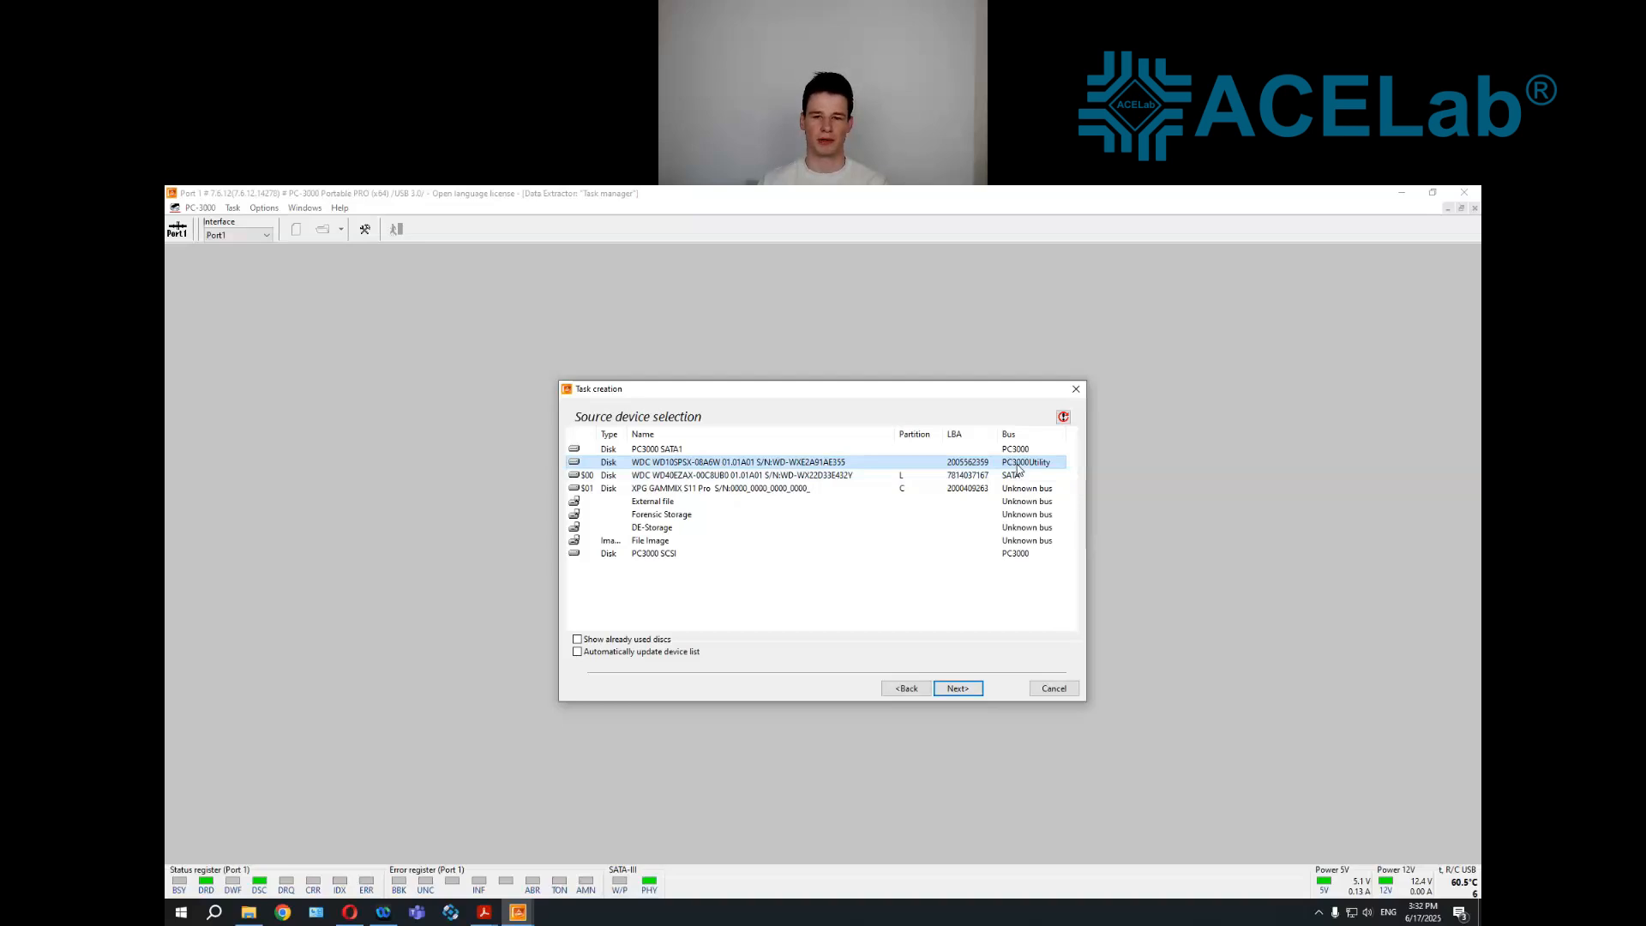
{"action": "left_click", "coordinate": [972, 690]}
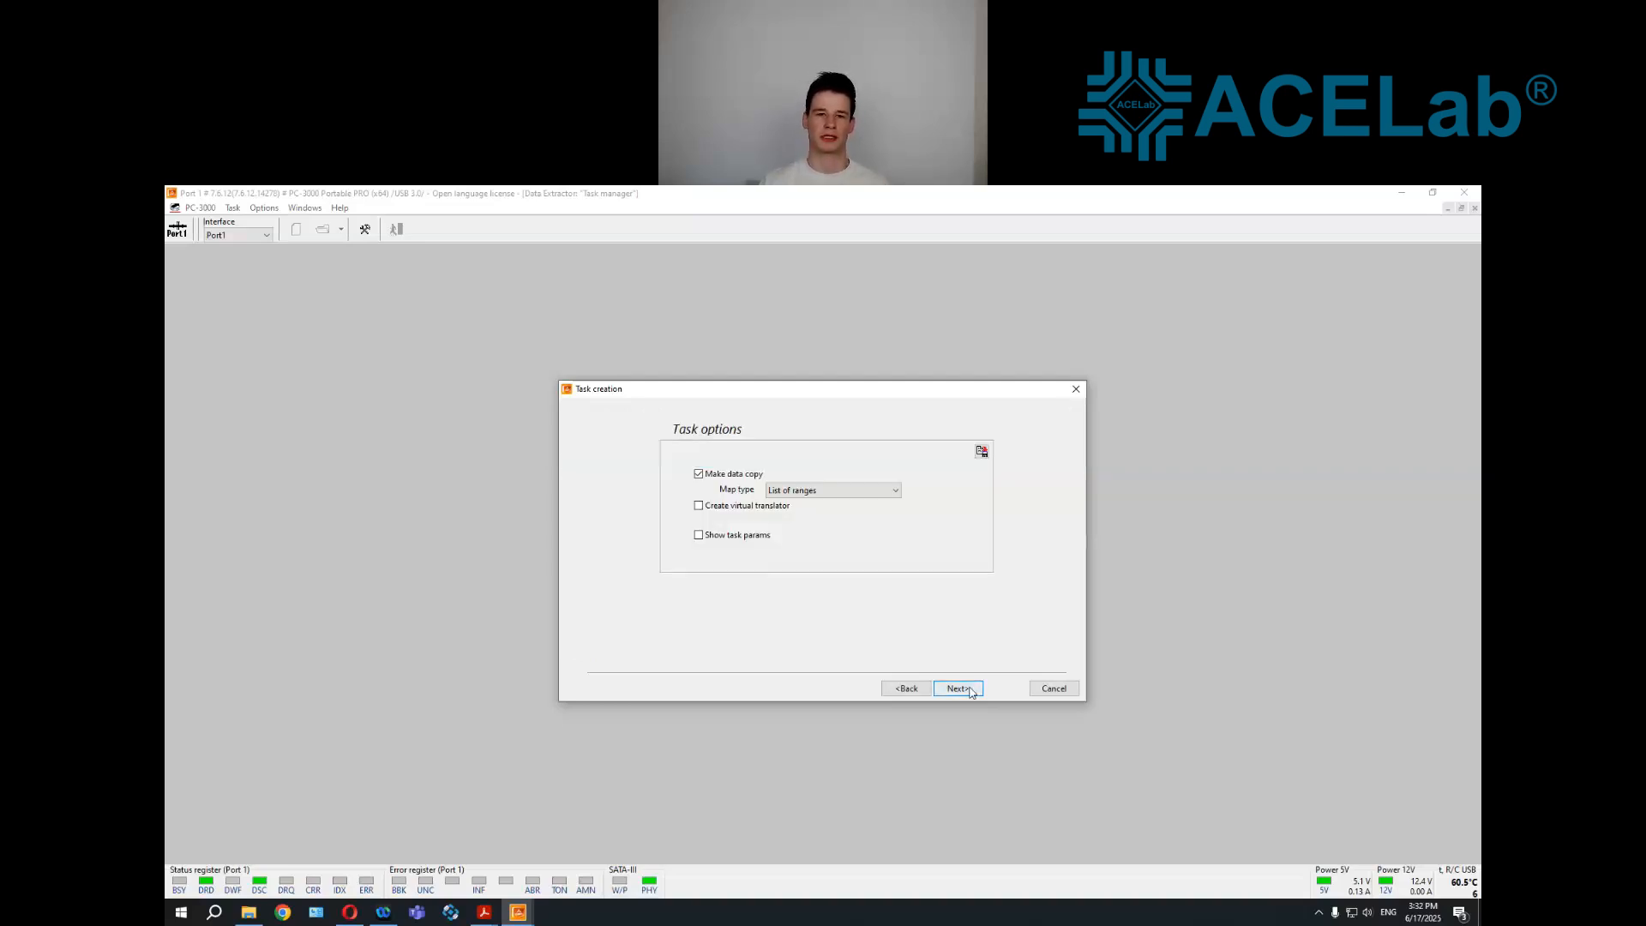
{"action": "left_click", "coordinate": [972, 690]}
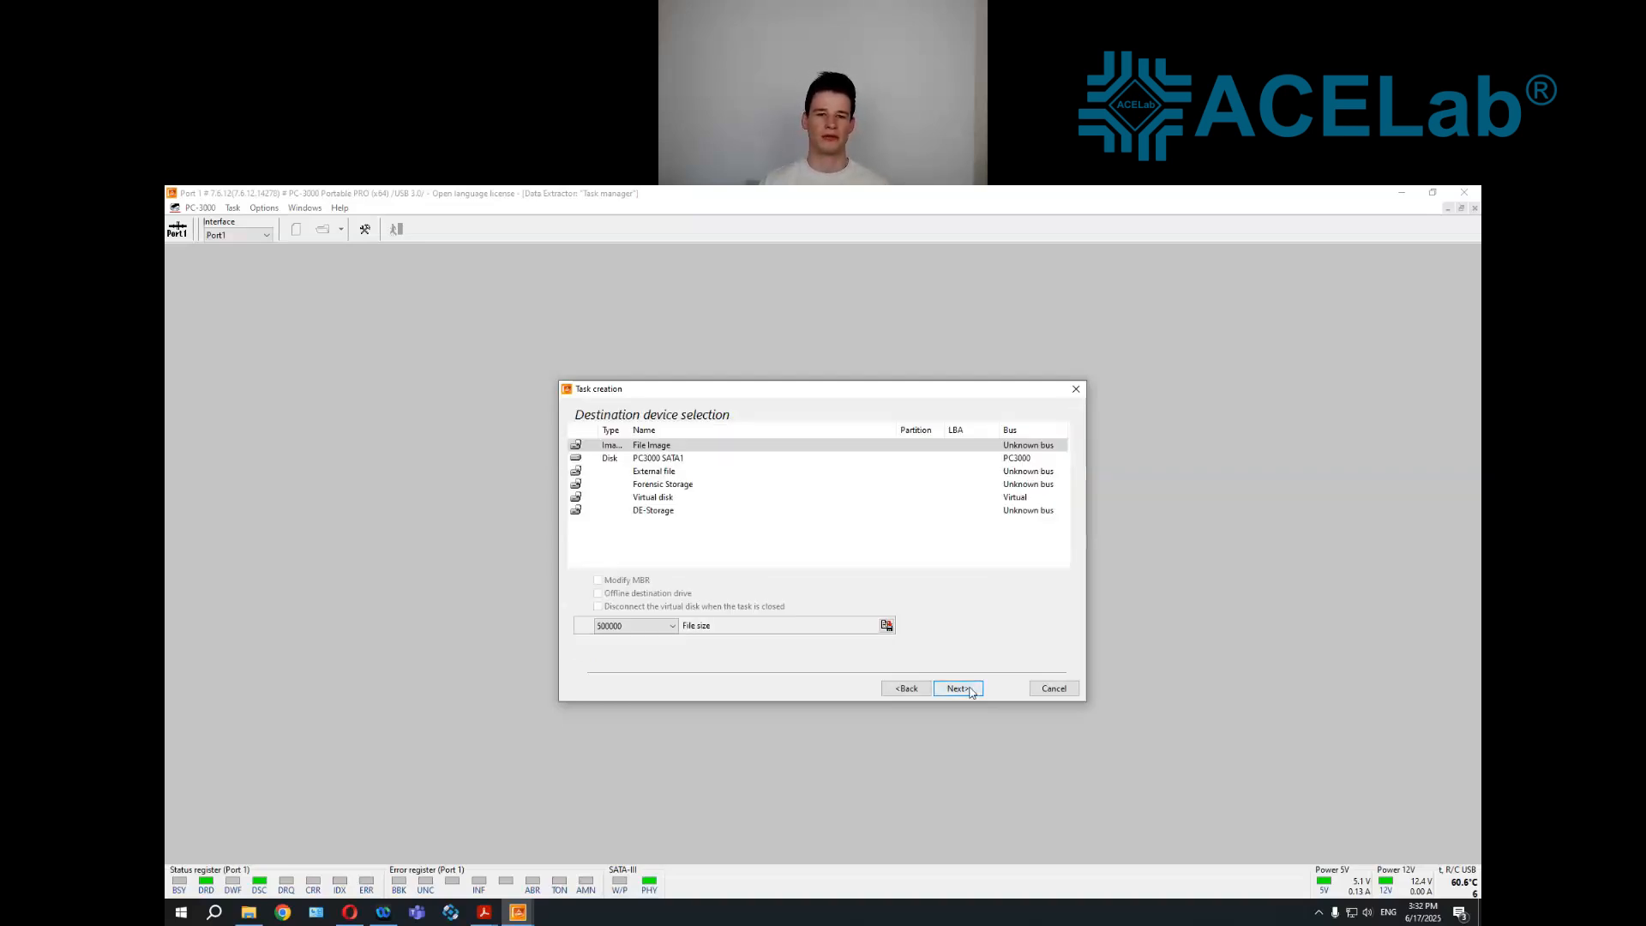
{"action": "left_click", "coordinate": [971, 690]}
{"action": "left_click", "coordinate": [959, 688]}
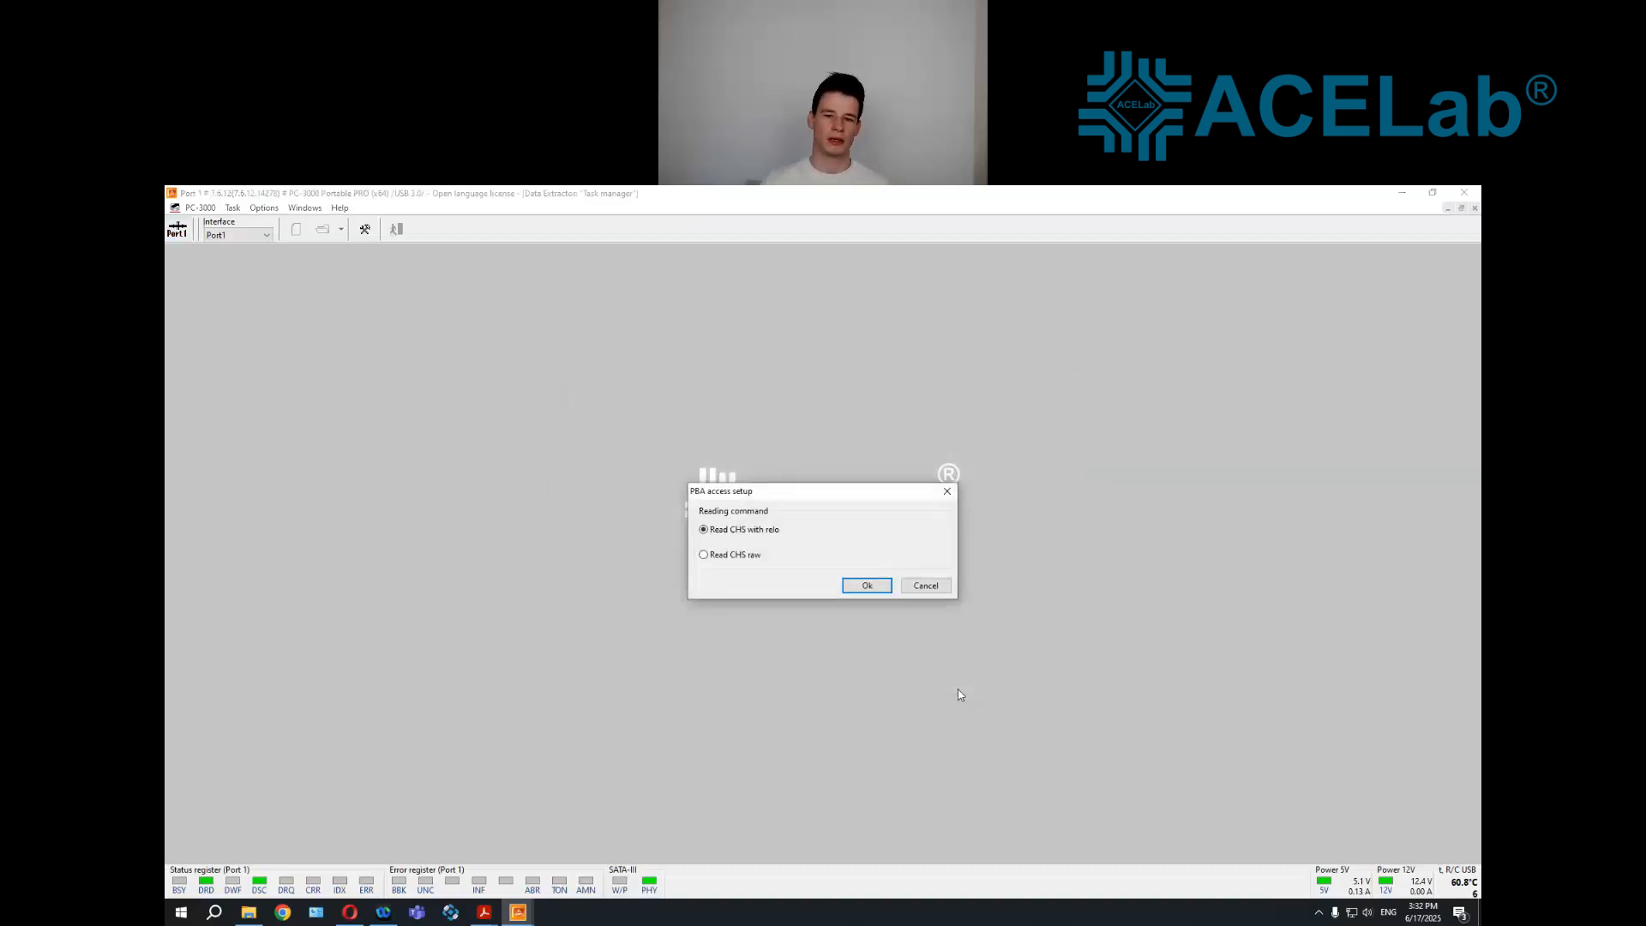
{"action": "left_click", "coordinate": [865, 586]}
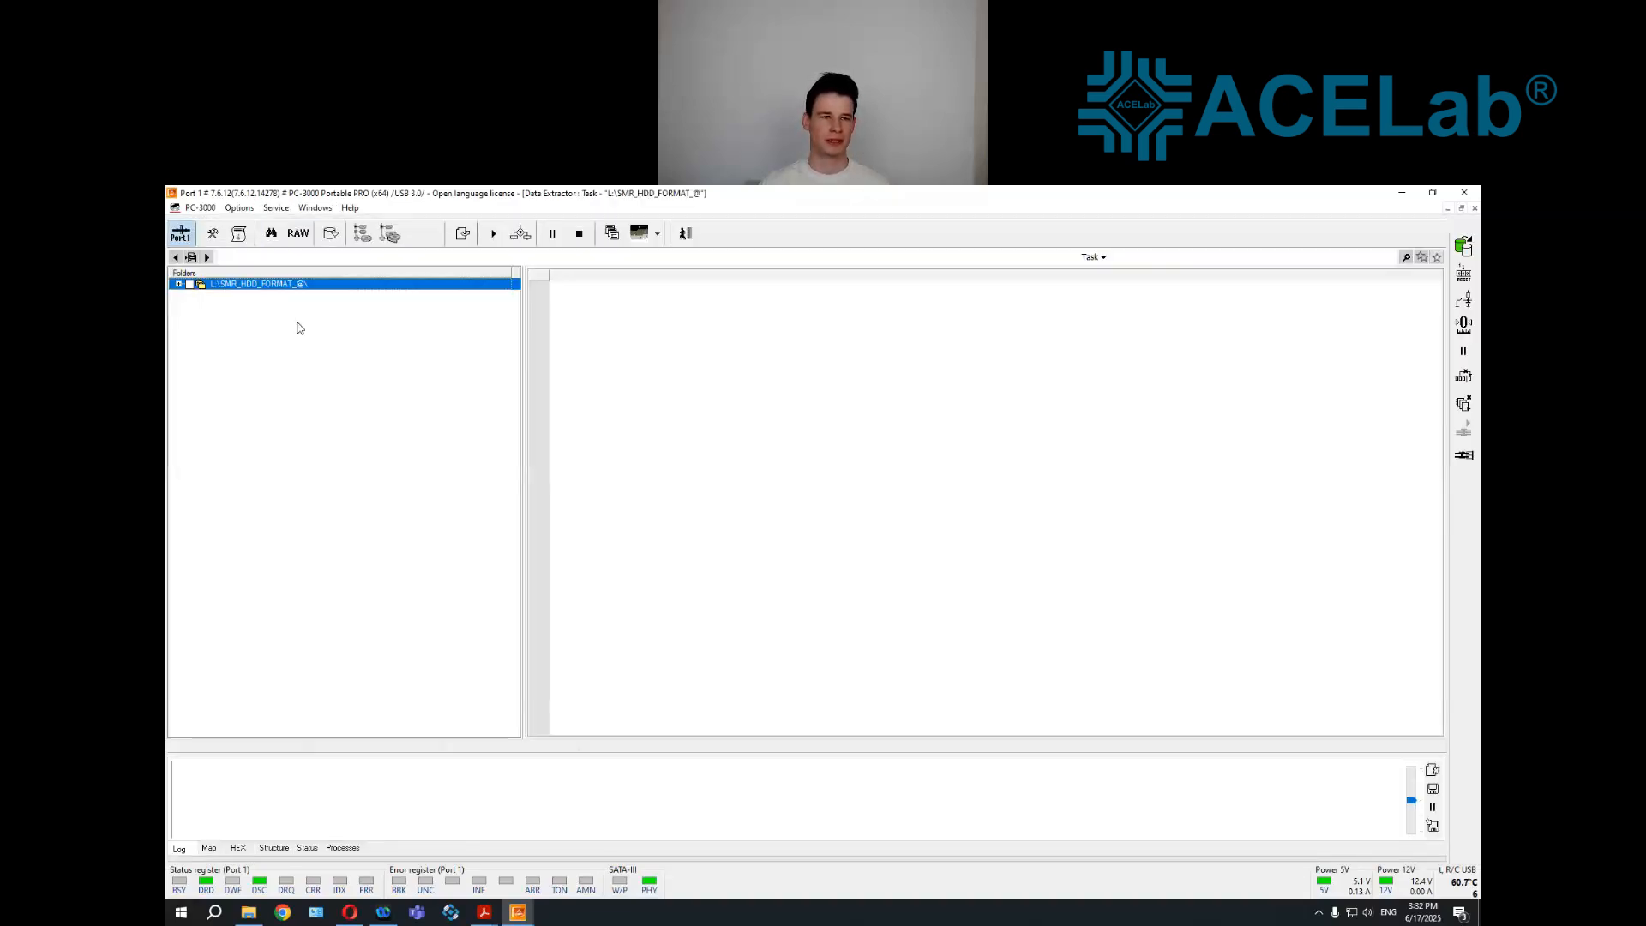
Restore the WDC drive's second level translator from module 190 file 190_Copy0.rpm, ignoring the actual translator
{"action": "left_click", "coordinate": [262, 297]}
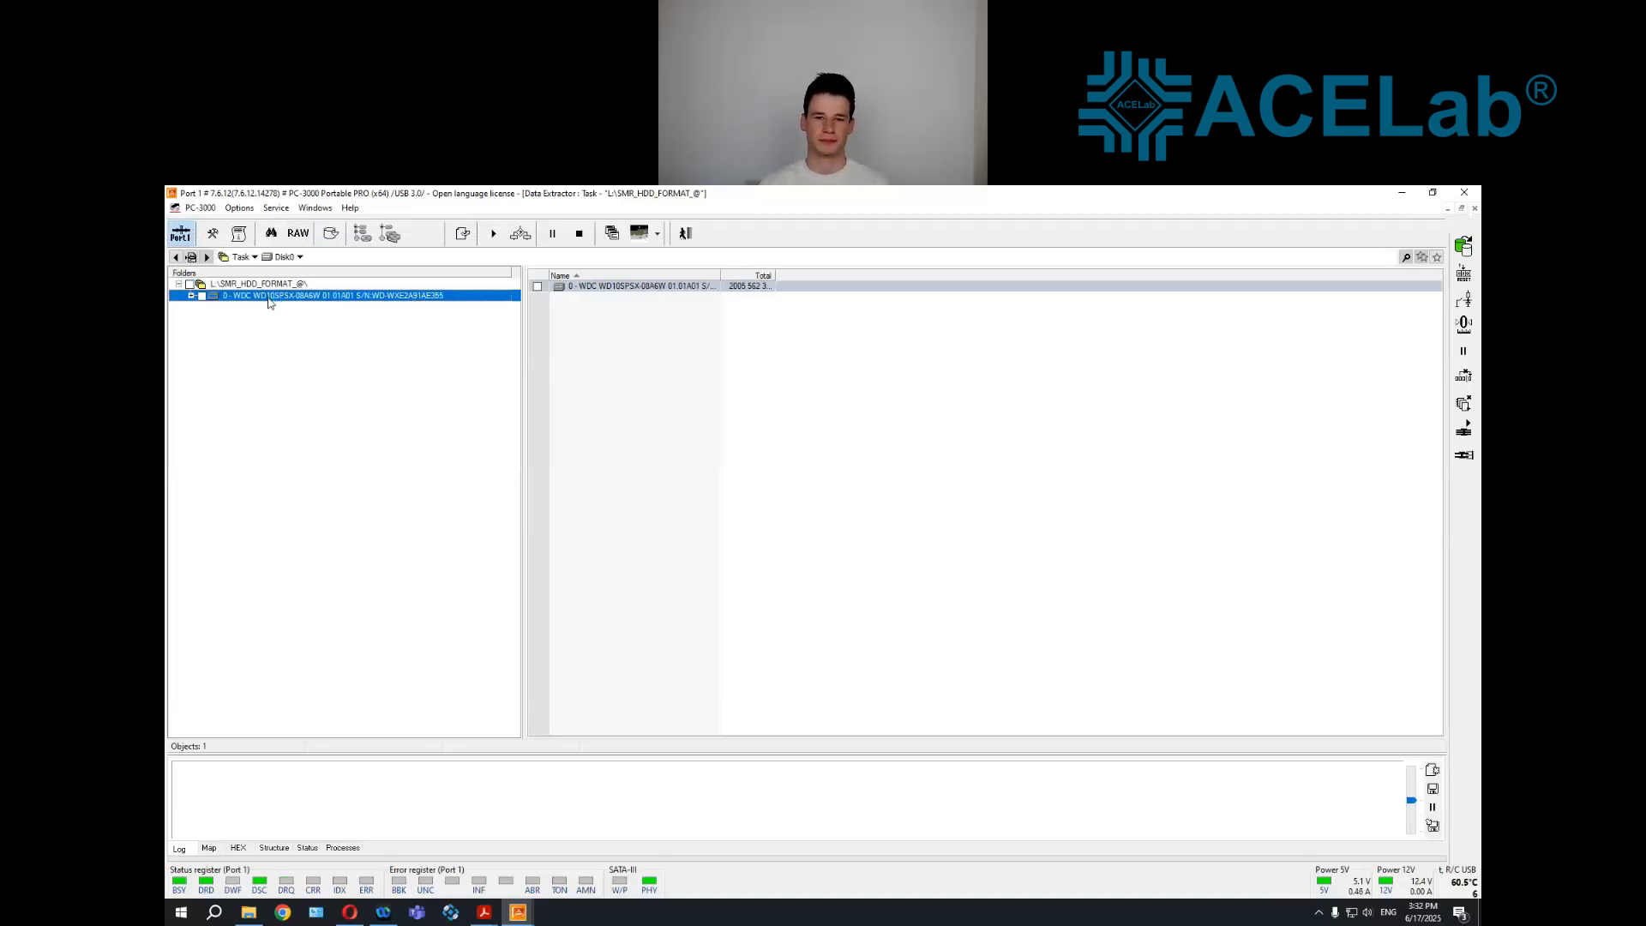
{"action": "left_click", "coordinate": [859, 561]}
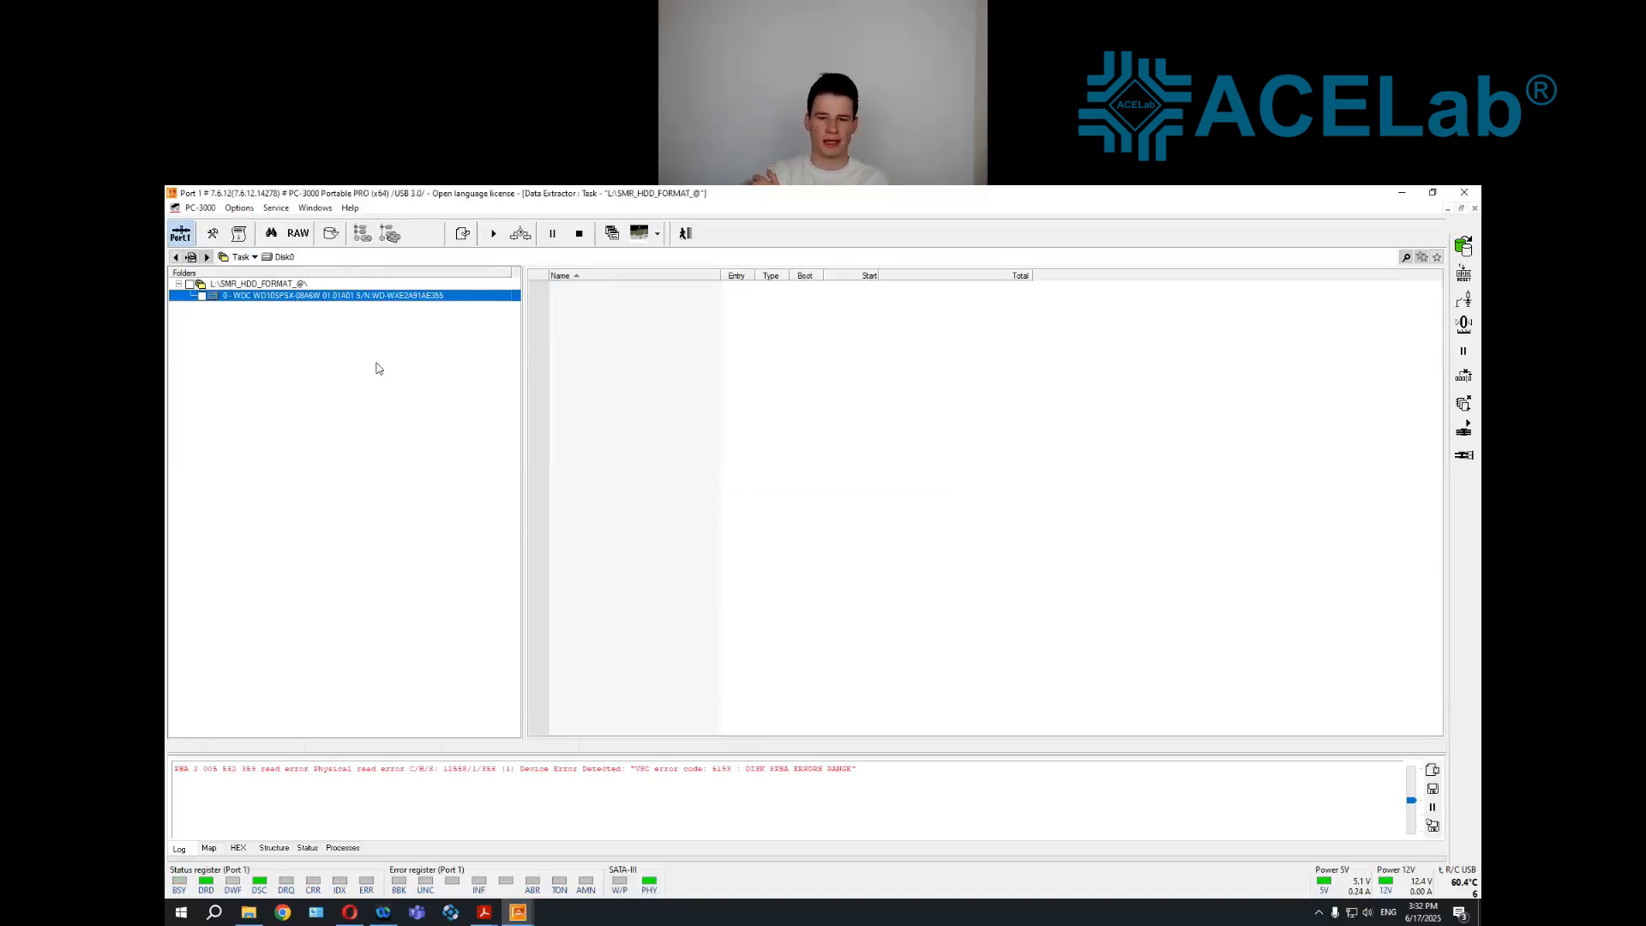
{"action": "left_click", "coordinate": [1464, 432]}
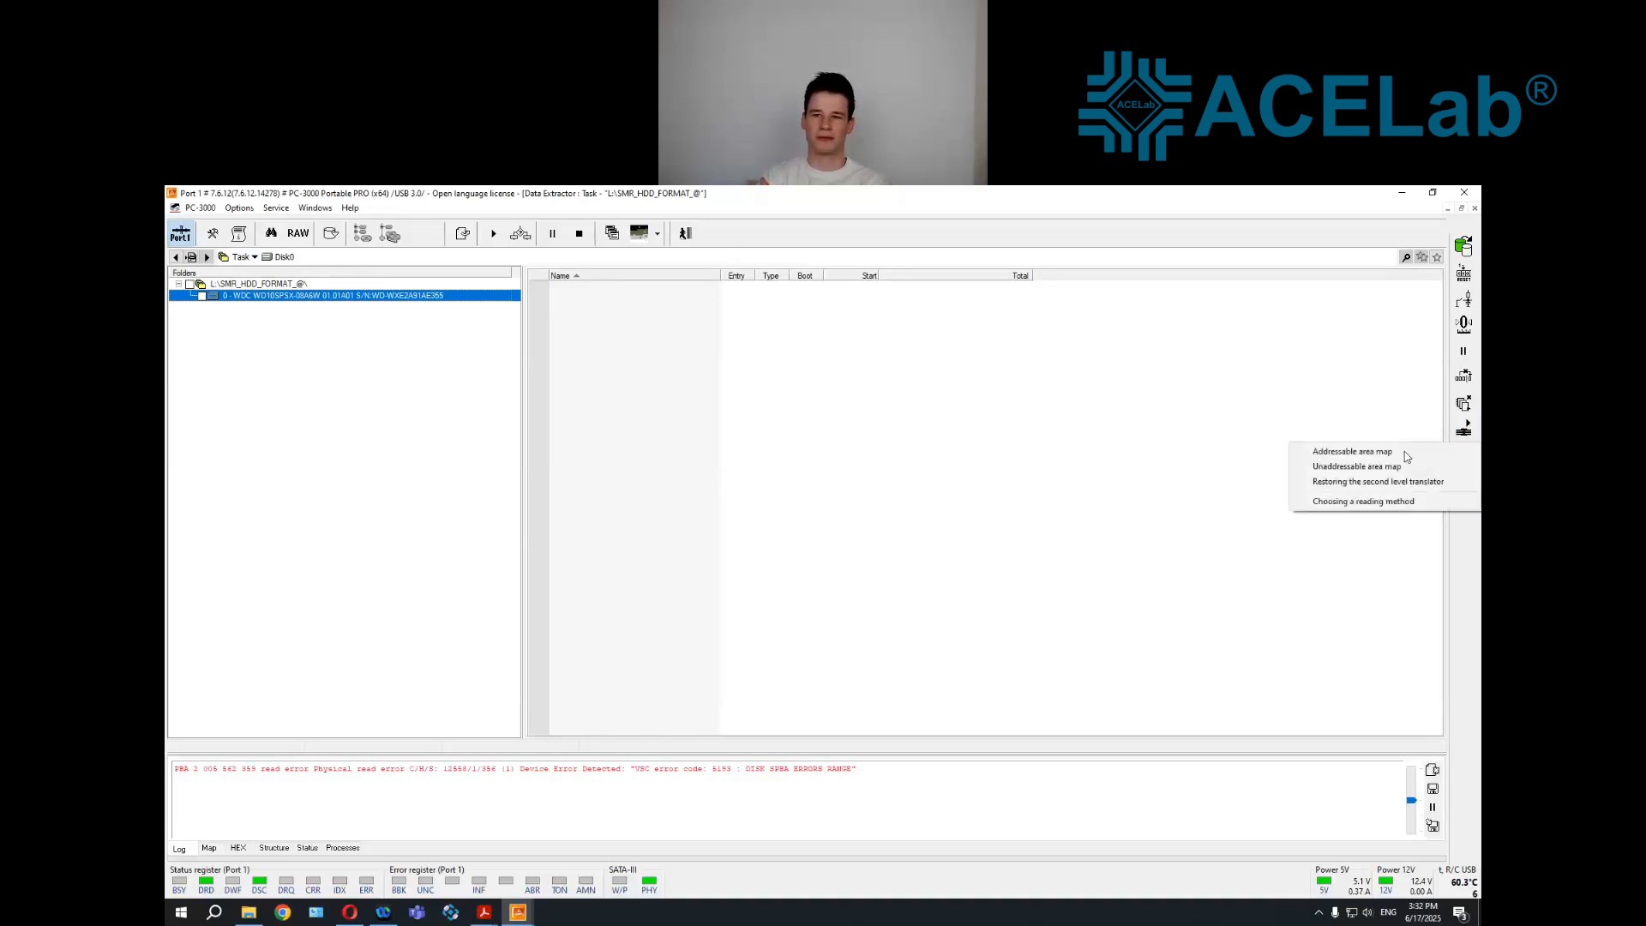
{"action": "left_click", "coordinate": [1310, 487]}
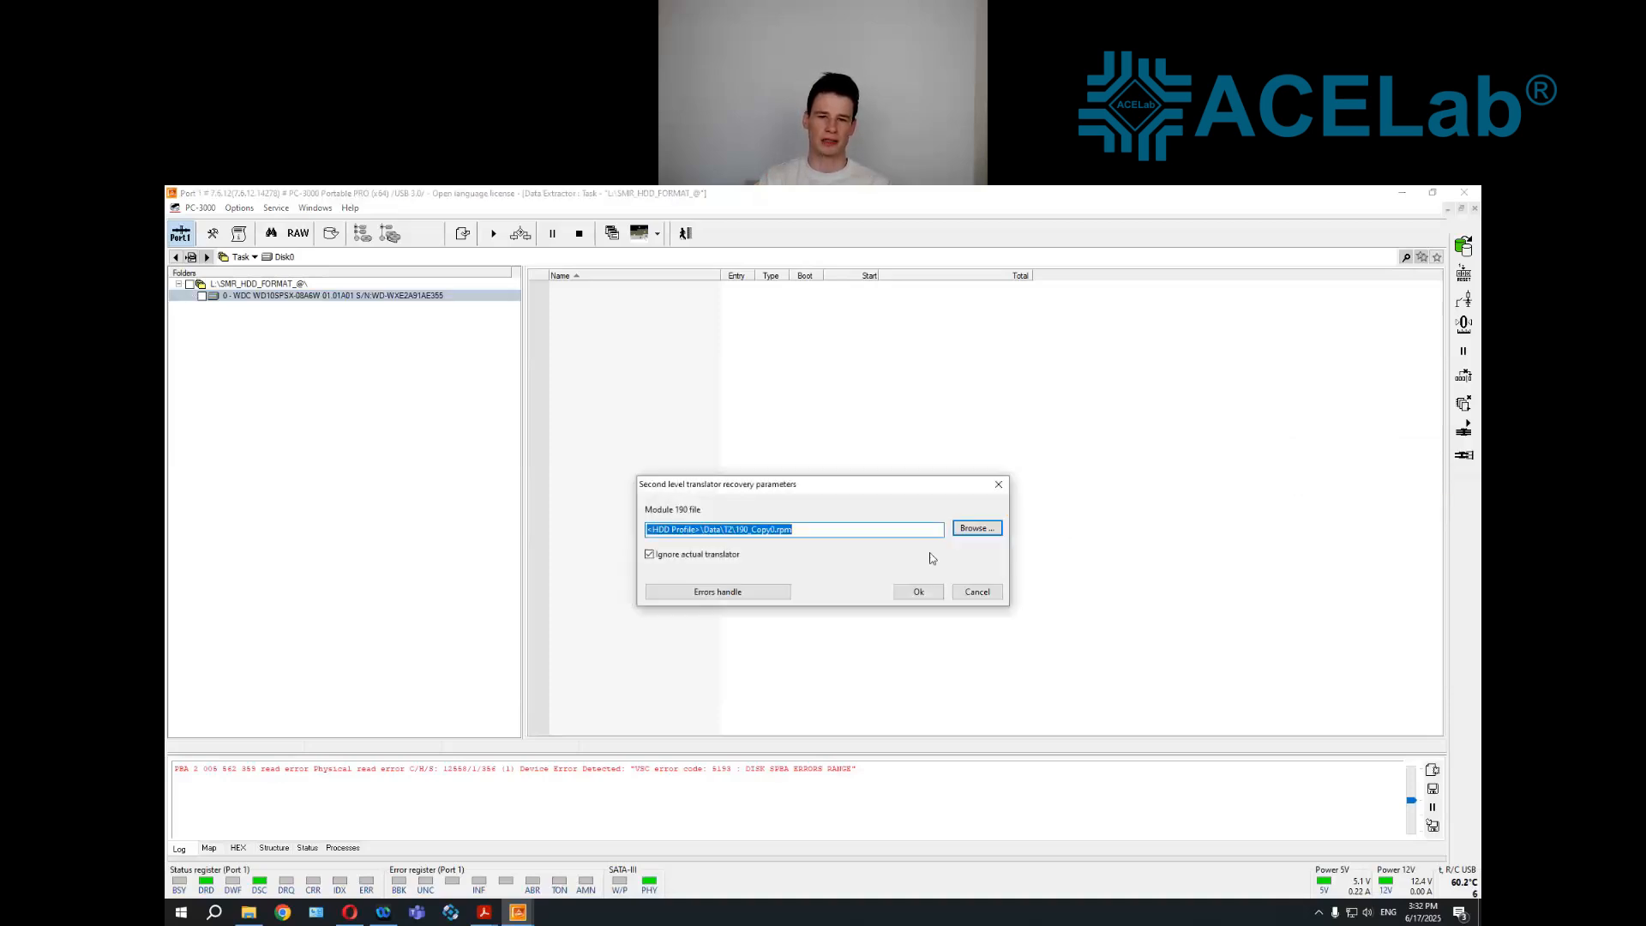
{"action": "left_click", "coordinate": [977, 529]}
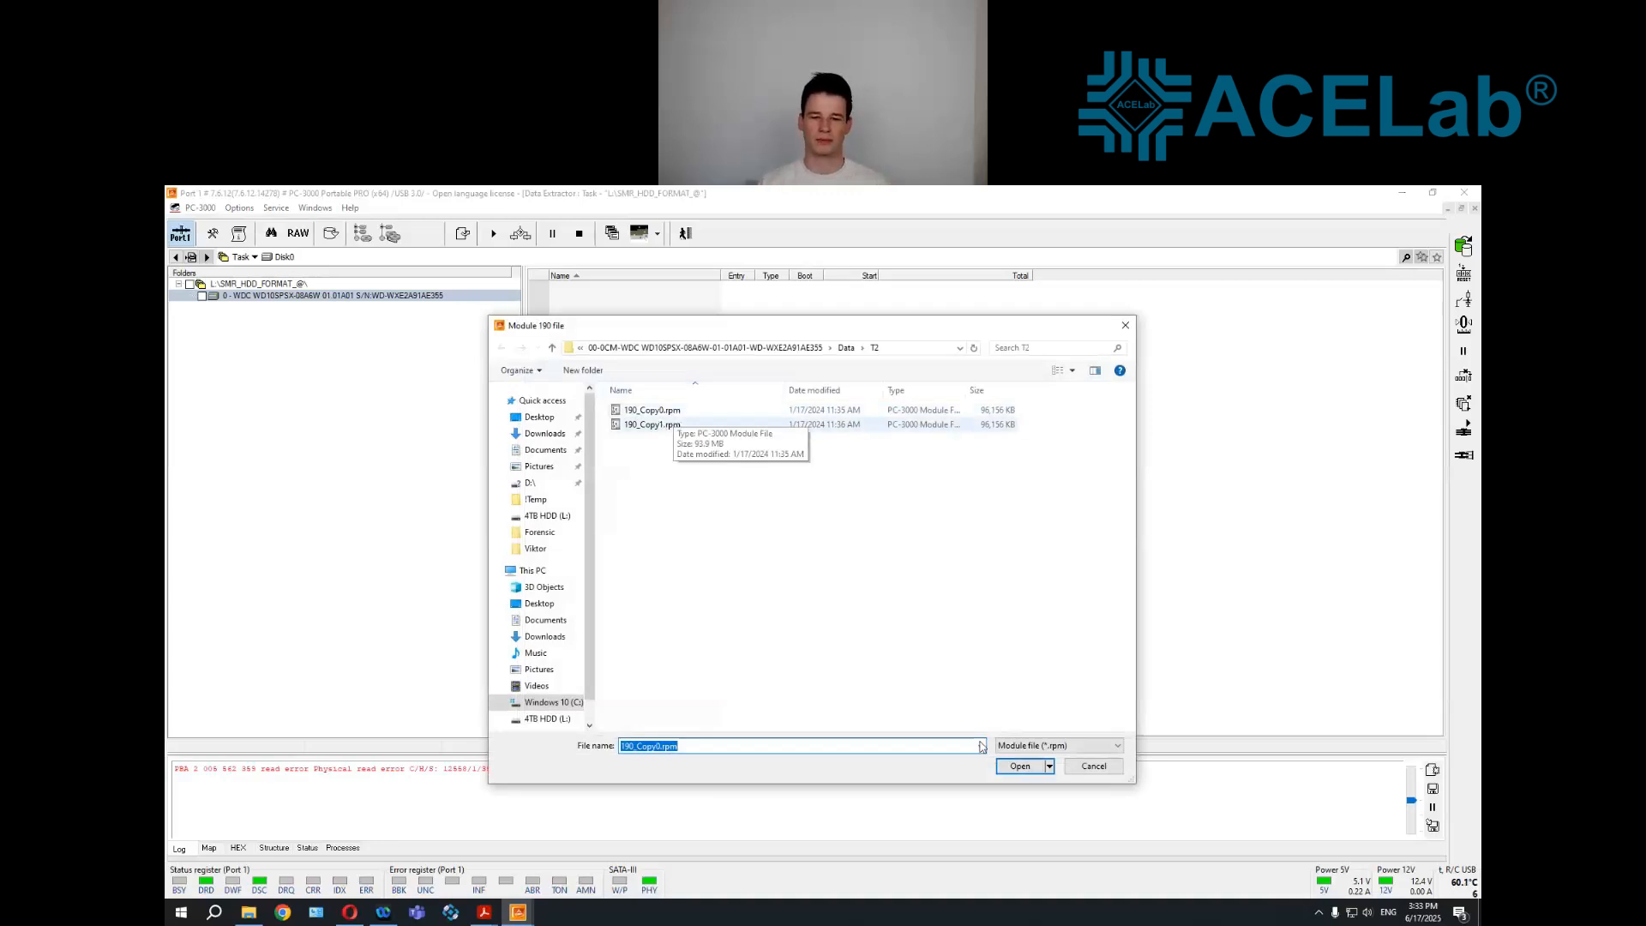
{"action": "left_click", "coordinate": [1003, 767]}
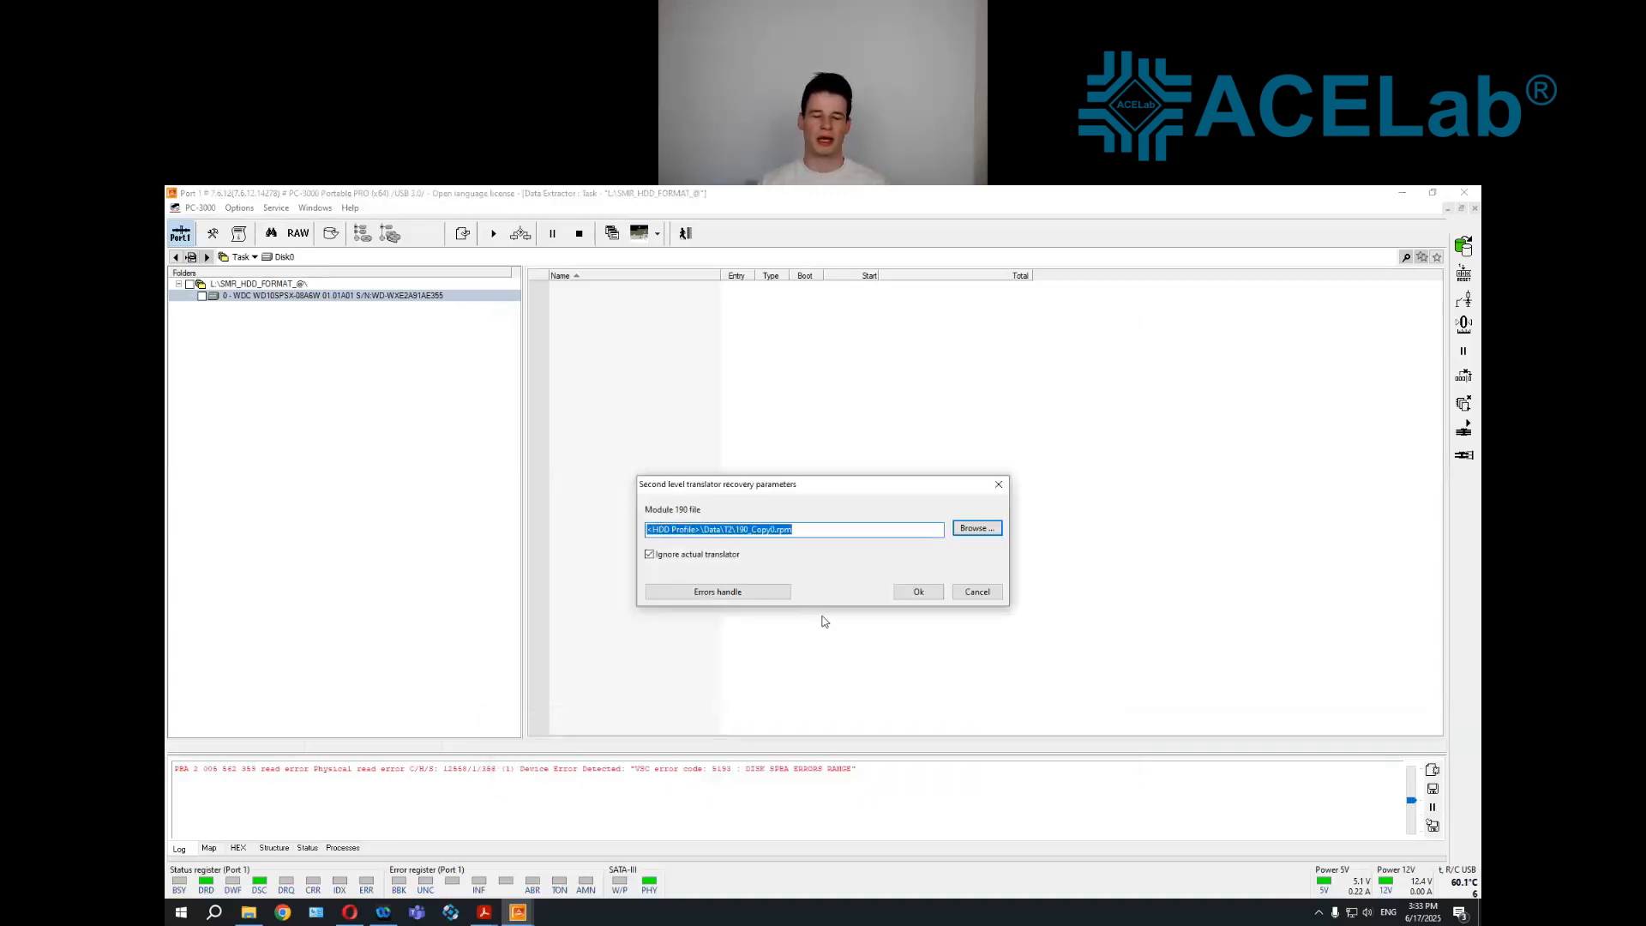
{"action": "left_click", "coordinate": [916, 592]}
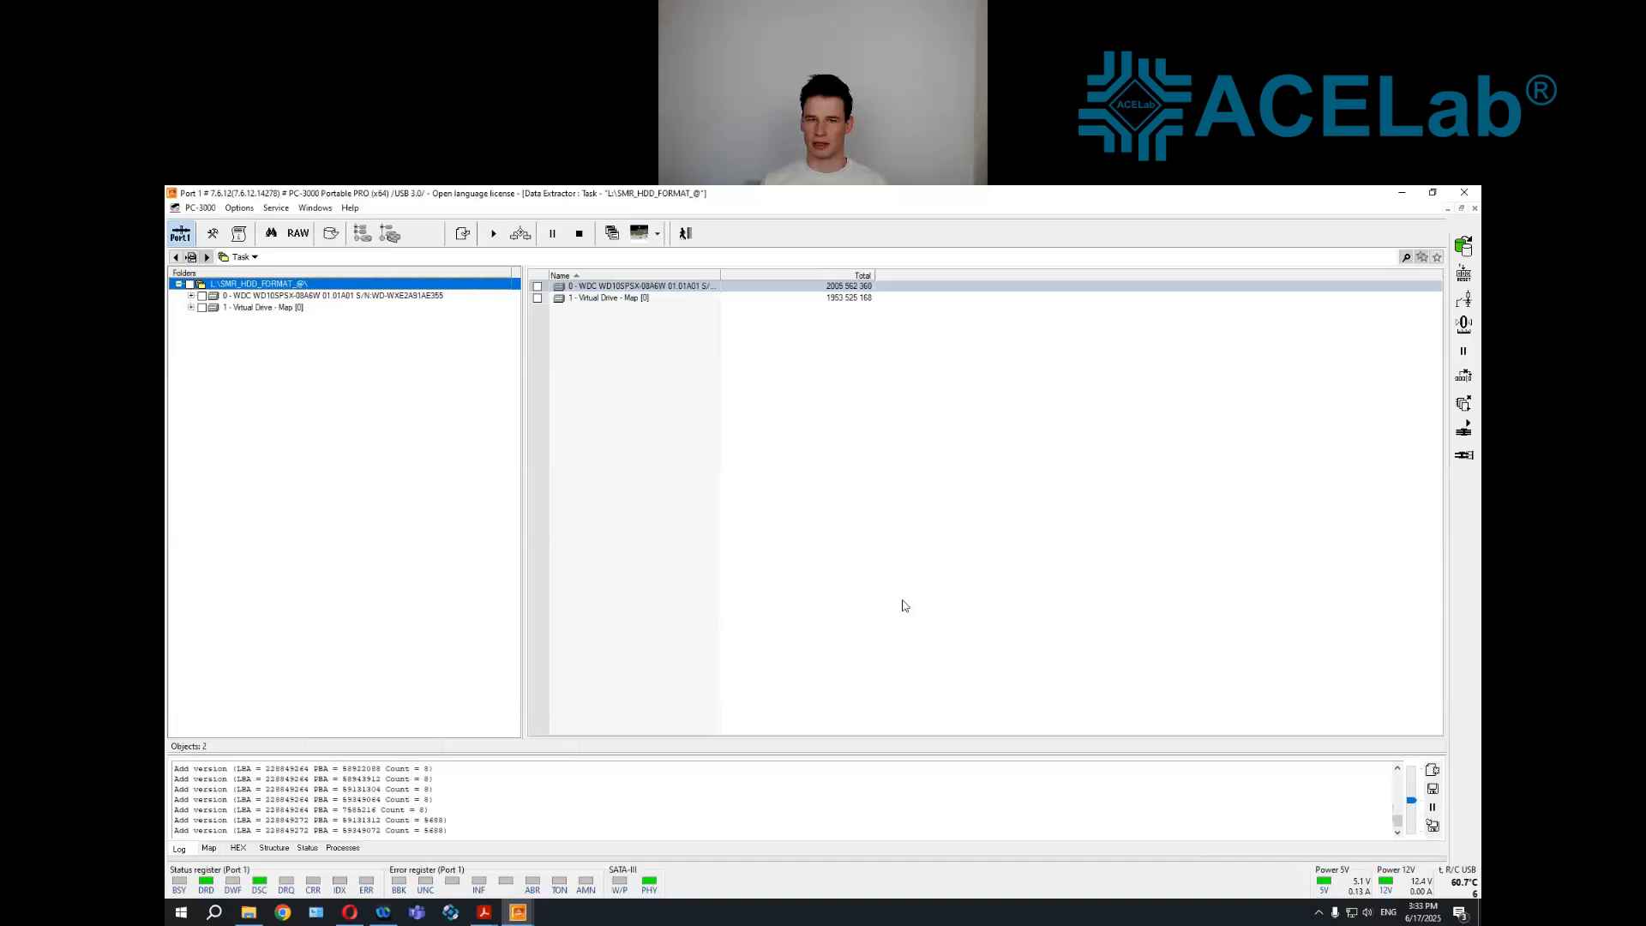
Browse the virtual drive's NTFS root, open the virtual drive map for editing, and expand it down to the NTFS volume
{"action": "left_click", "coordinate": [244, 309]}
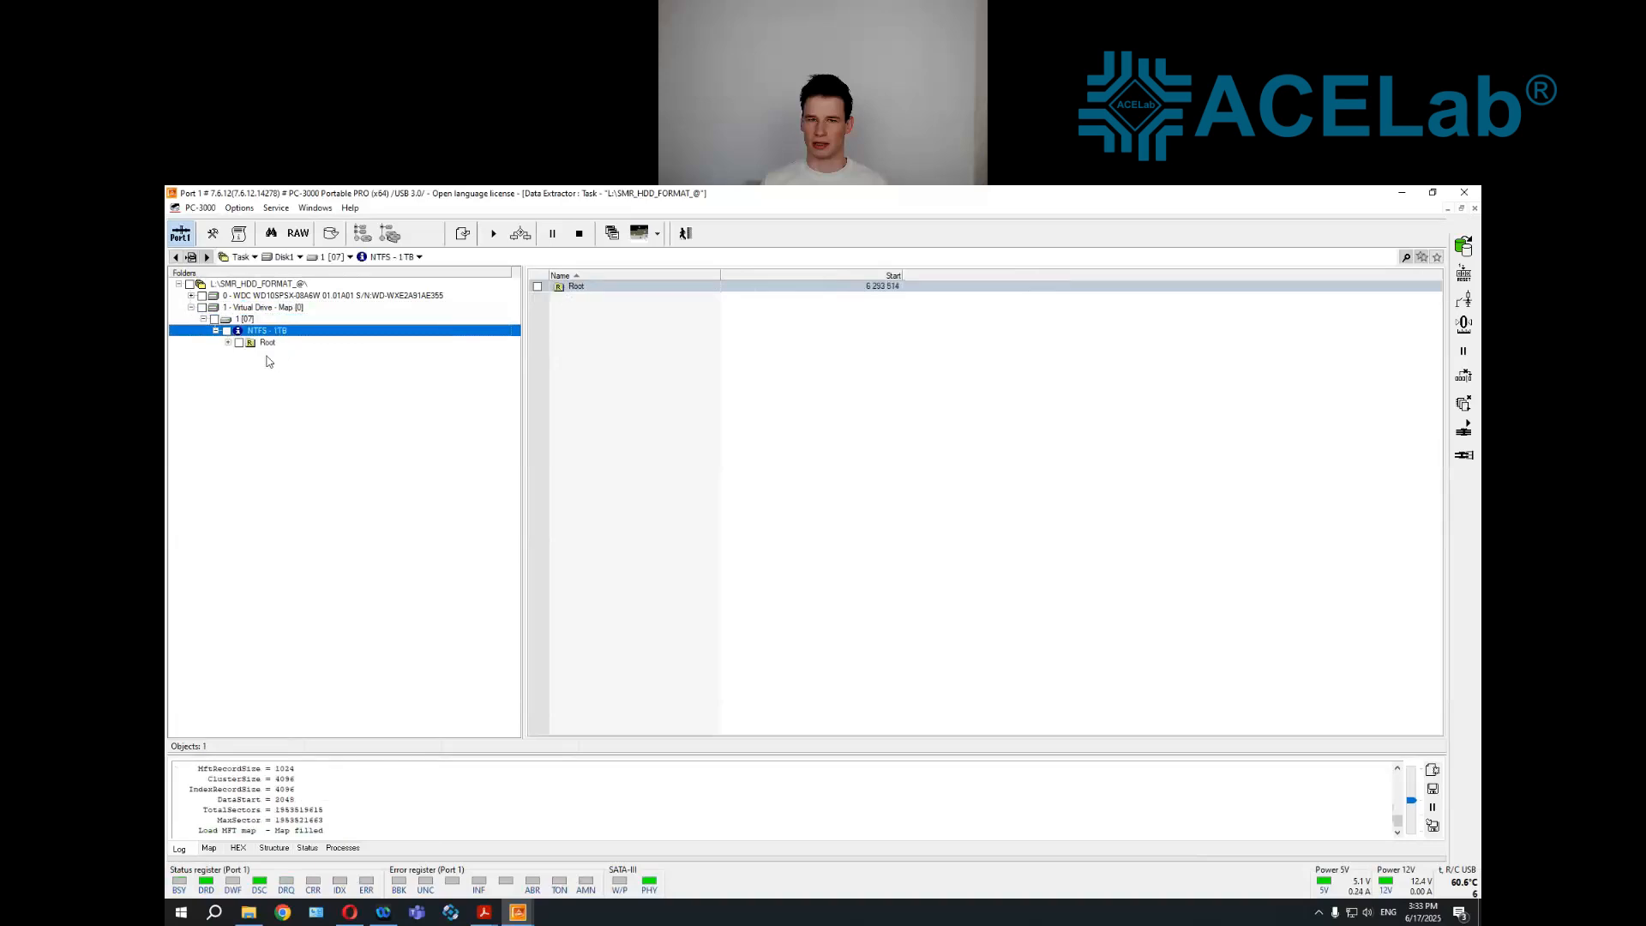
{"action": "right_click", "coordinate": [262, 308]}
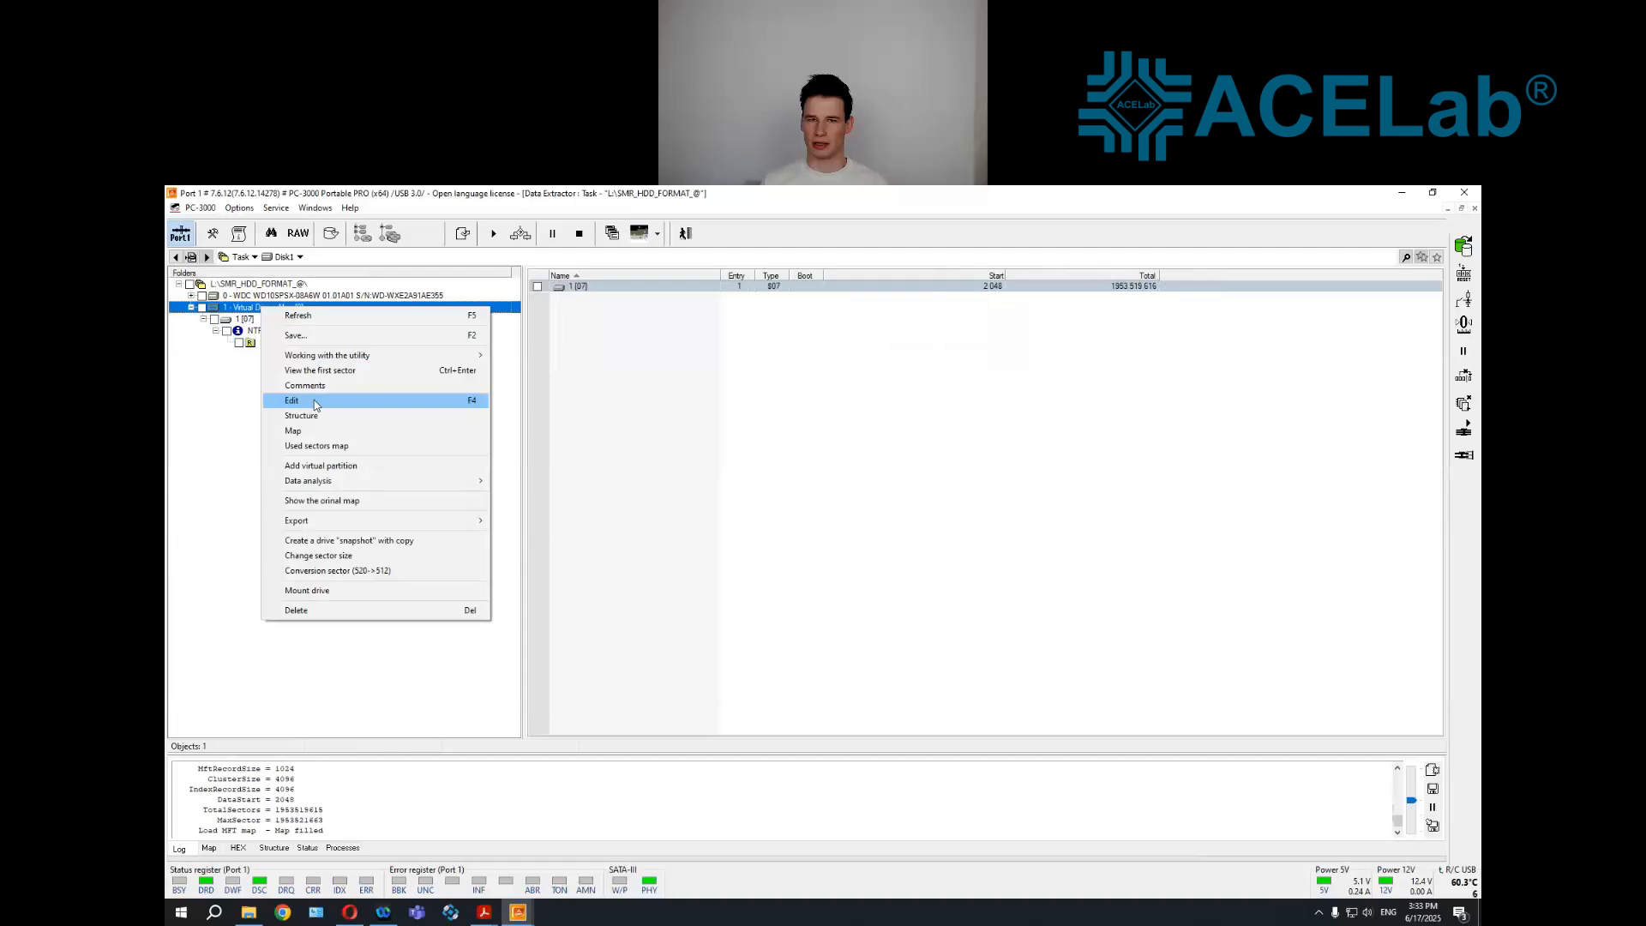
{"action": "left_click", "coordinate": [314, 402]}
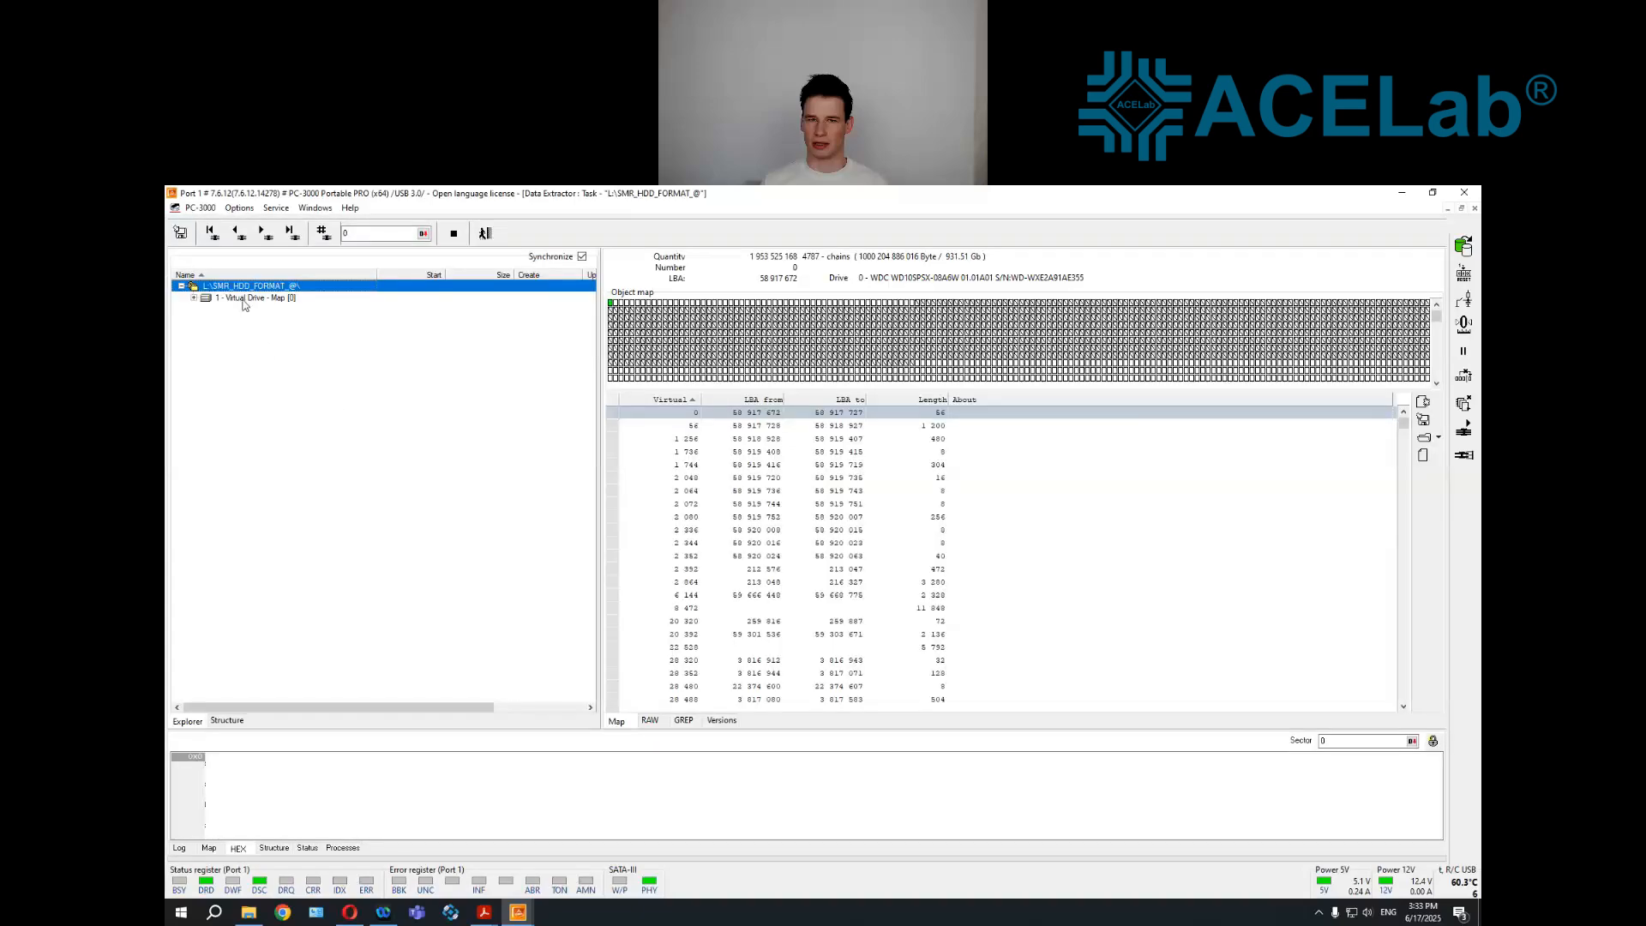
{"action": "double_click", "coordinate": [243, 300]}
{"action": "double_click", "coordinate": [240, 309]}
{"action": "left_click", "coordinate": [247, 322]}
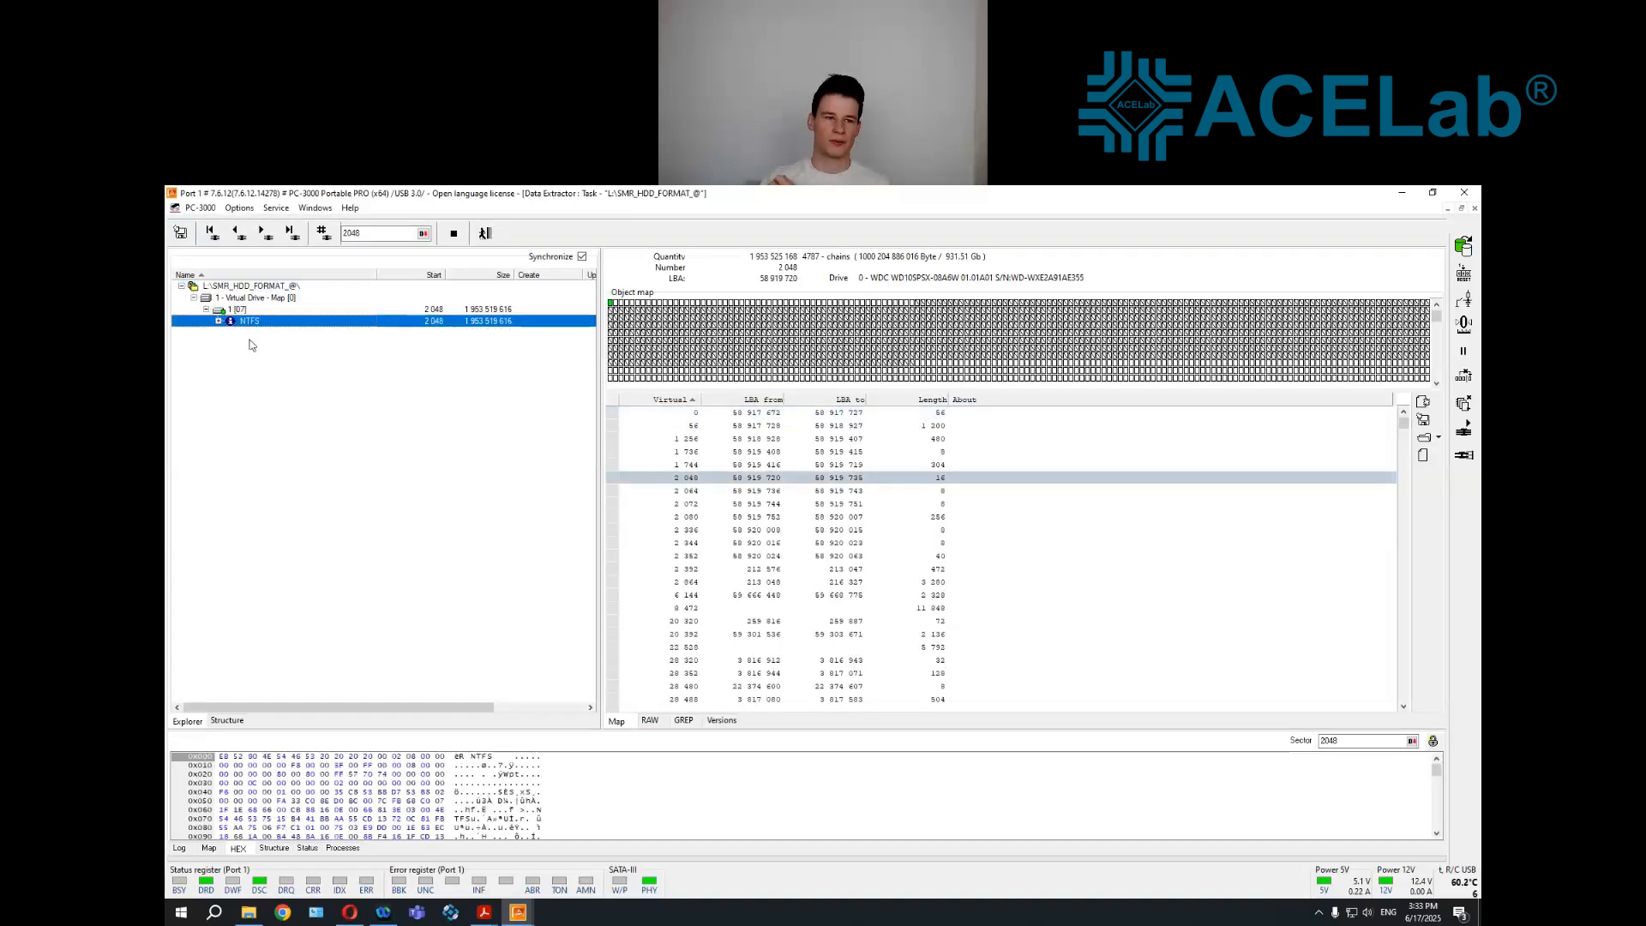
{"action": "double_click", "coordinate": [258, 322]}
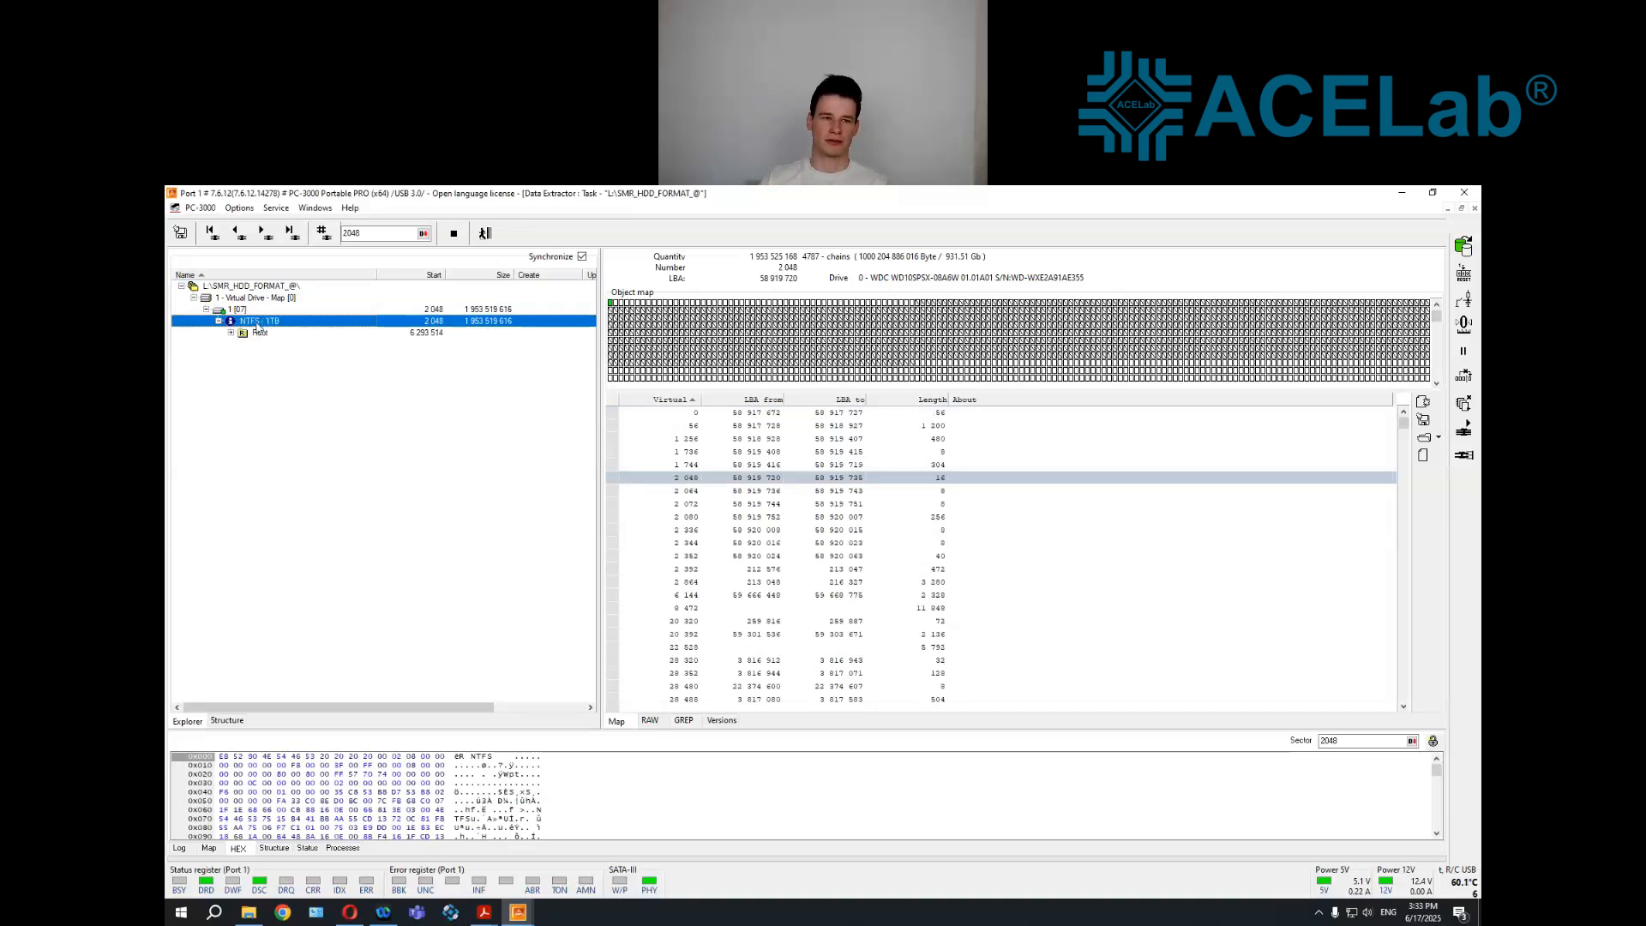
Run the selection of versions for metadata on the NTFS volume, including a version for MFT record number zero
{"action": "right_click", "coordinate": [257, 323]}
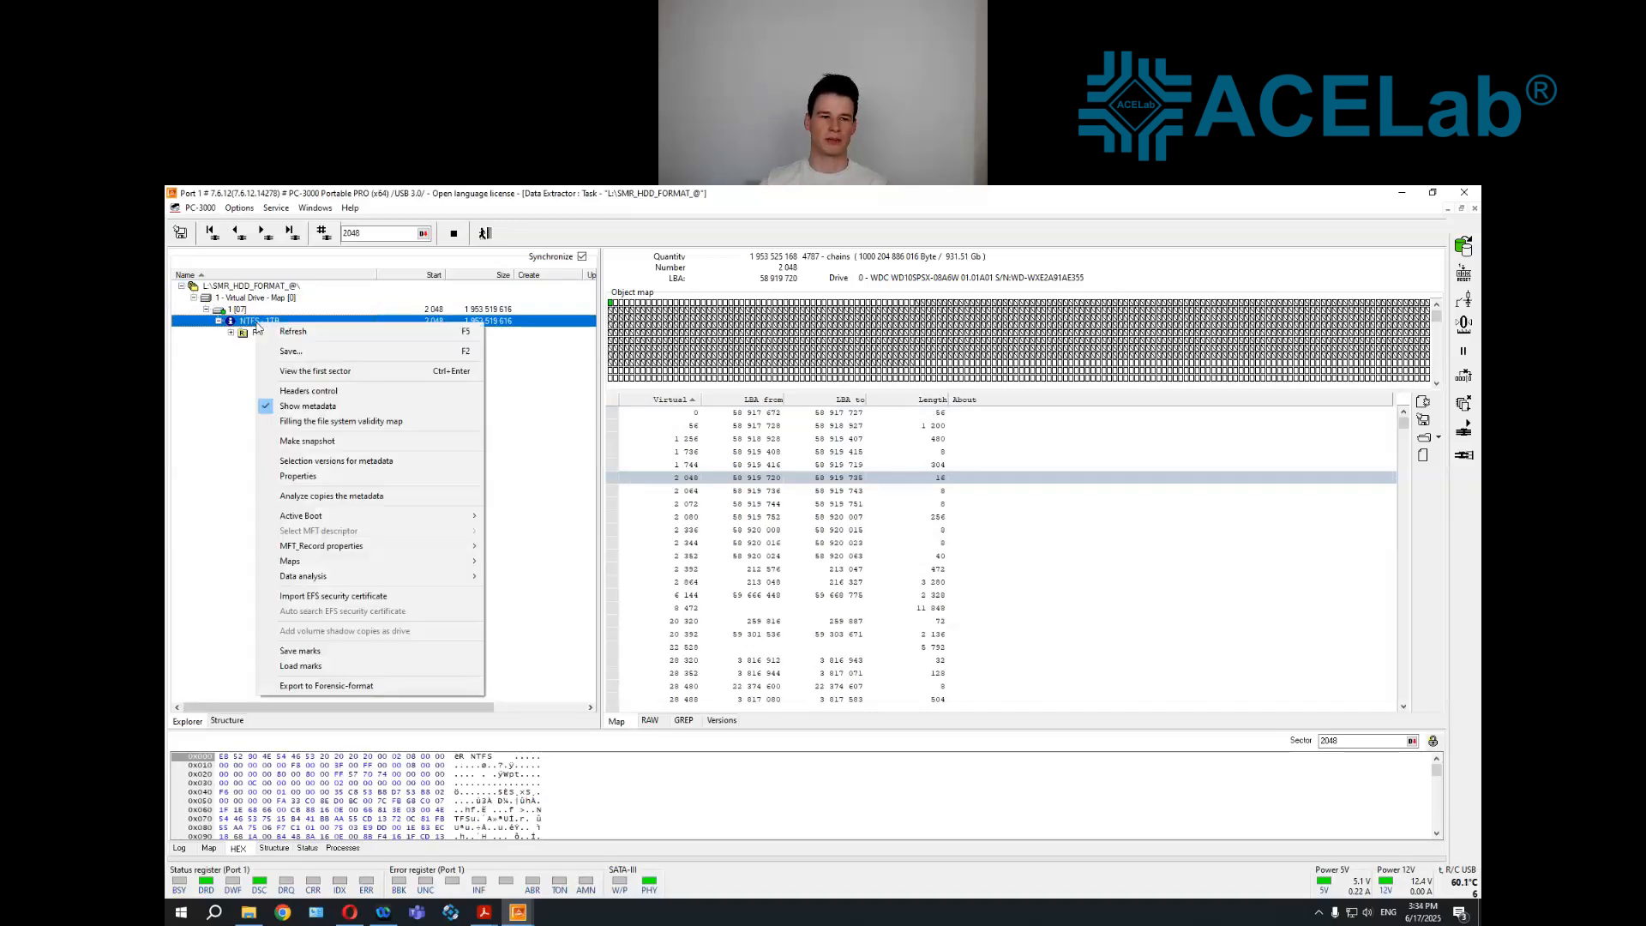
{"action": "left_click", "coordinate": [409, 463]}
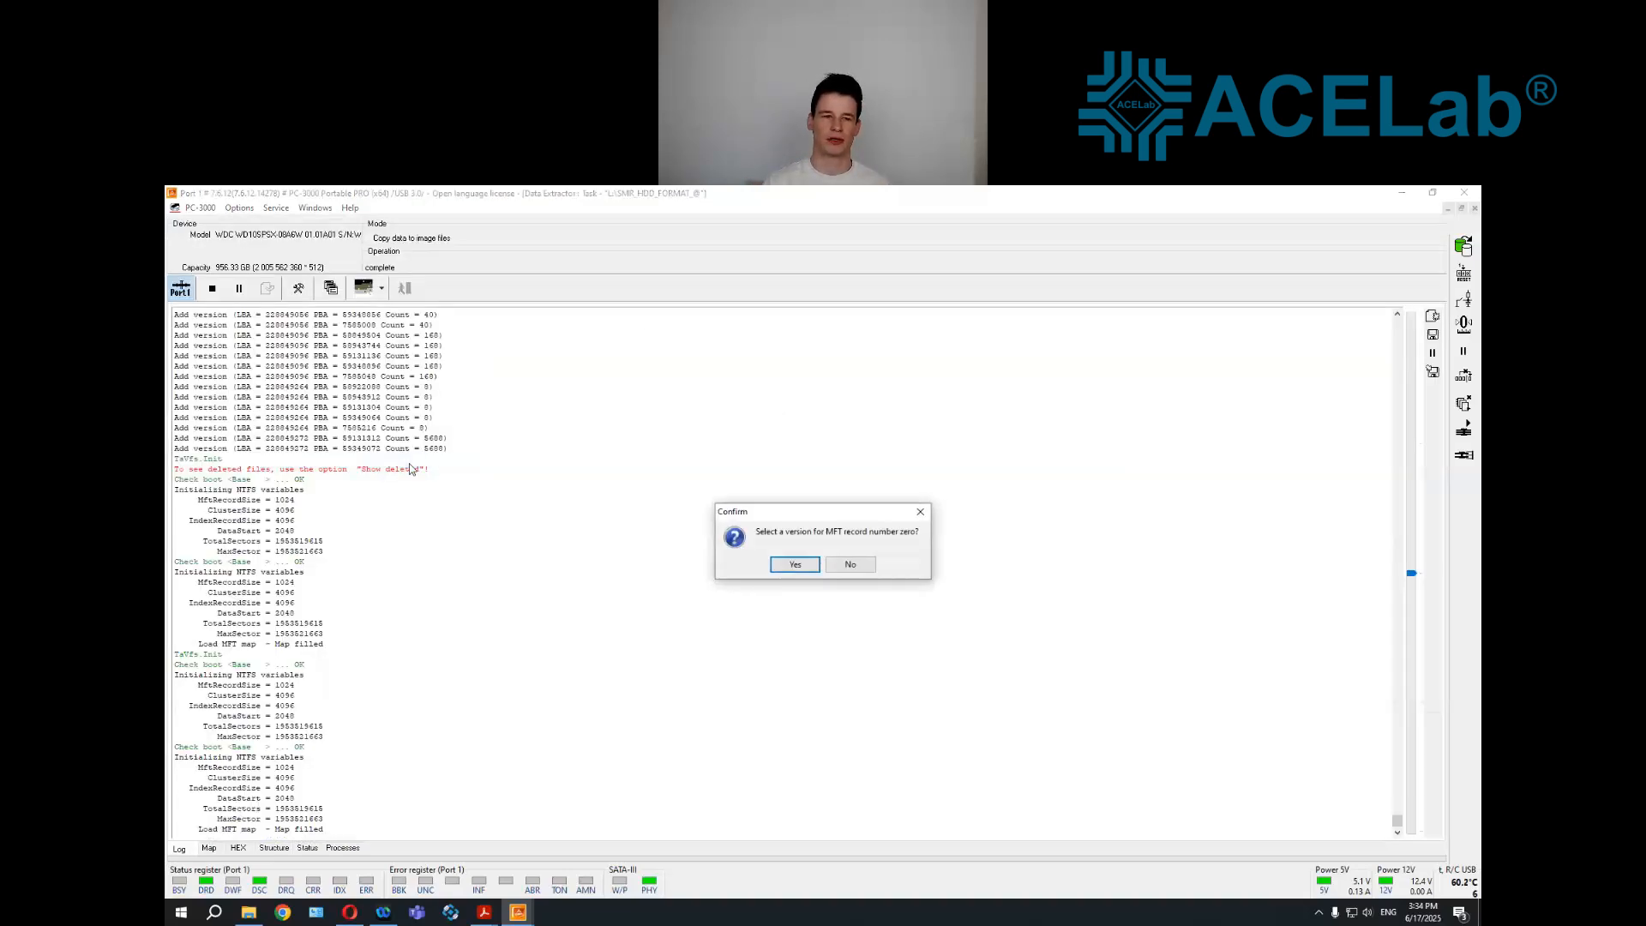
{"action": "key", "text": "Return"}
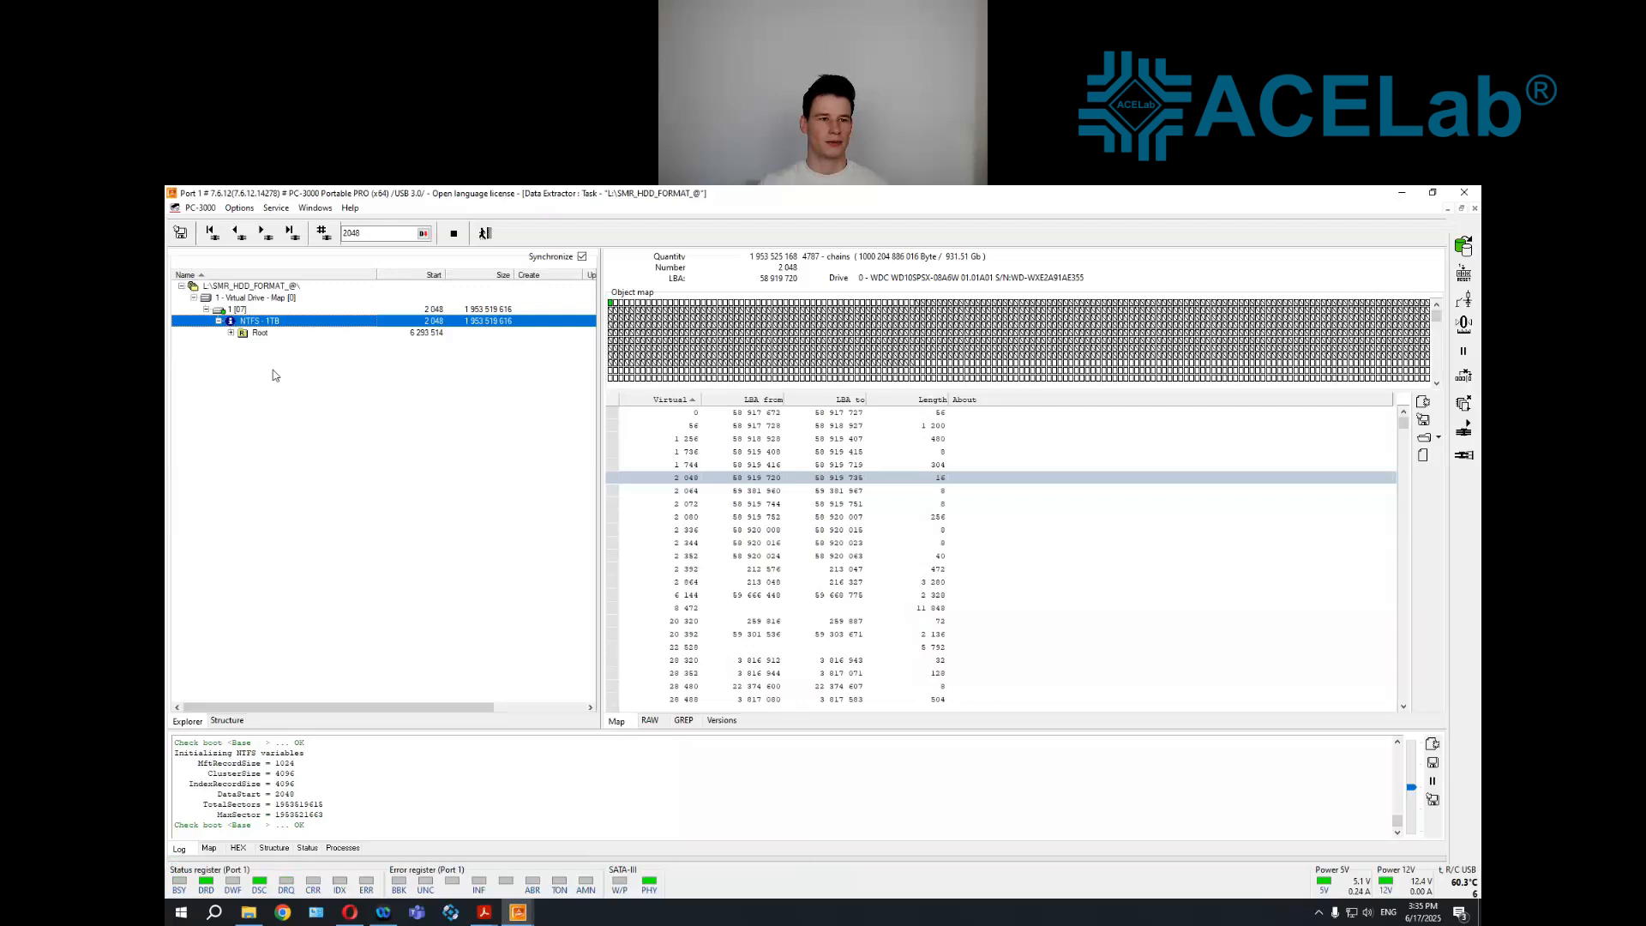
Expand the NTFS volume's Root folder and enable Headers control for the volume
{"action": "double_click", "coordinate": [268, 334]}
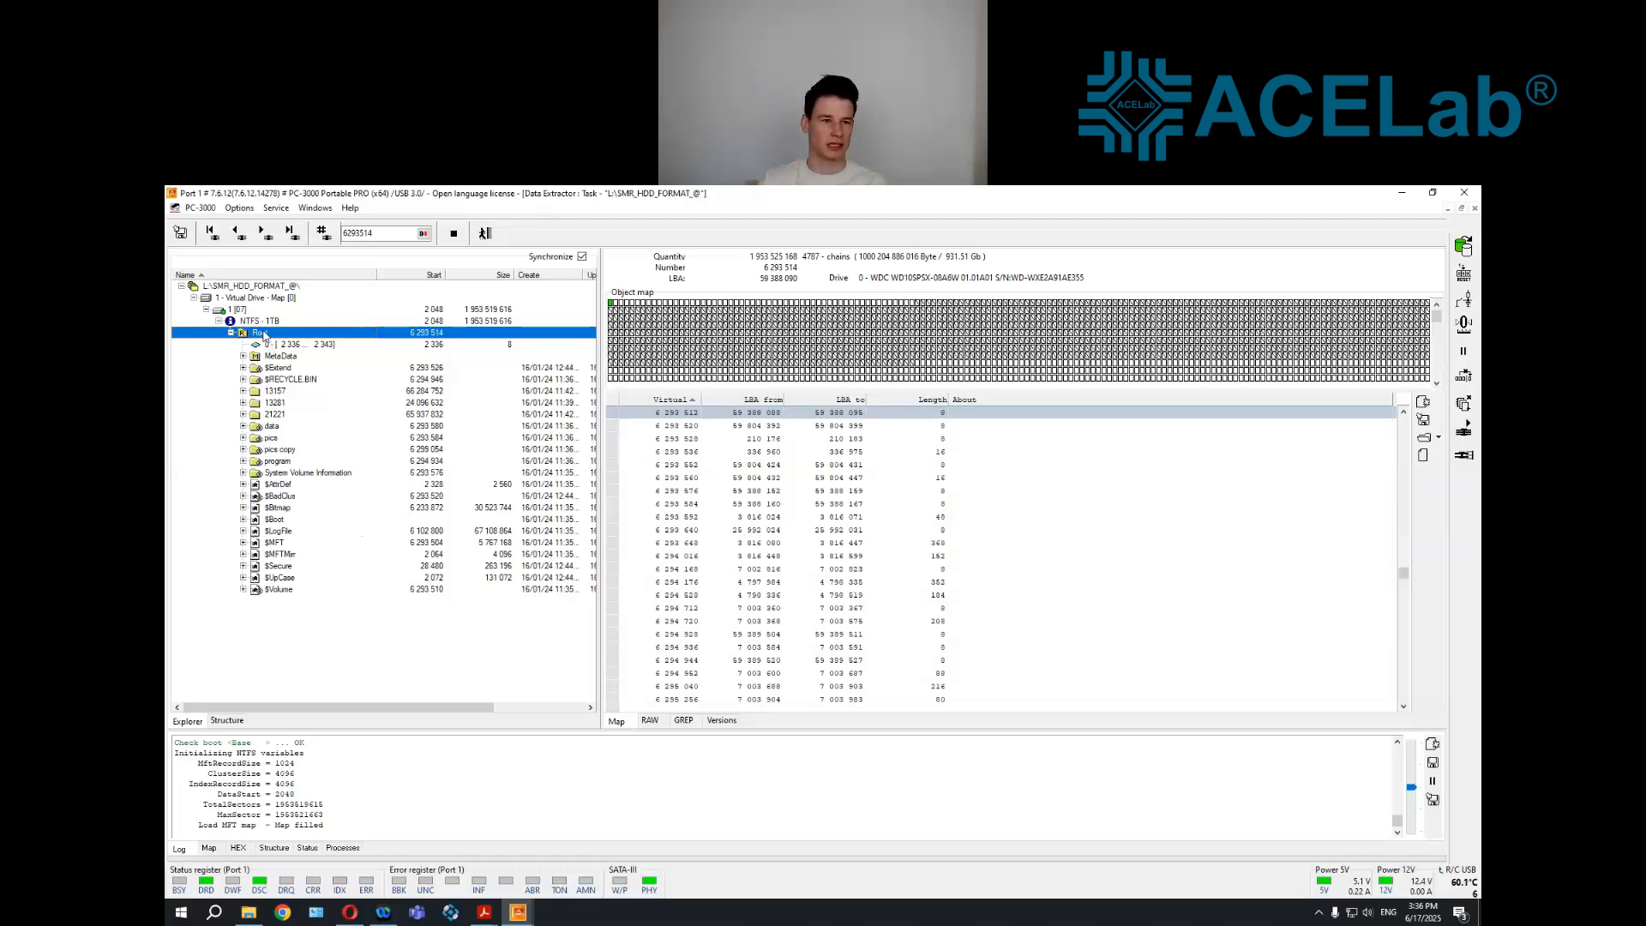
{"action": "left_click", "coordinate": [264, 321]}
{"action": "right_click", "coordinate": [264, 322]}
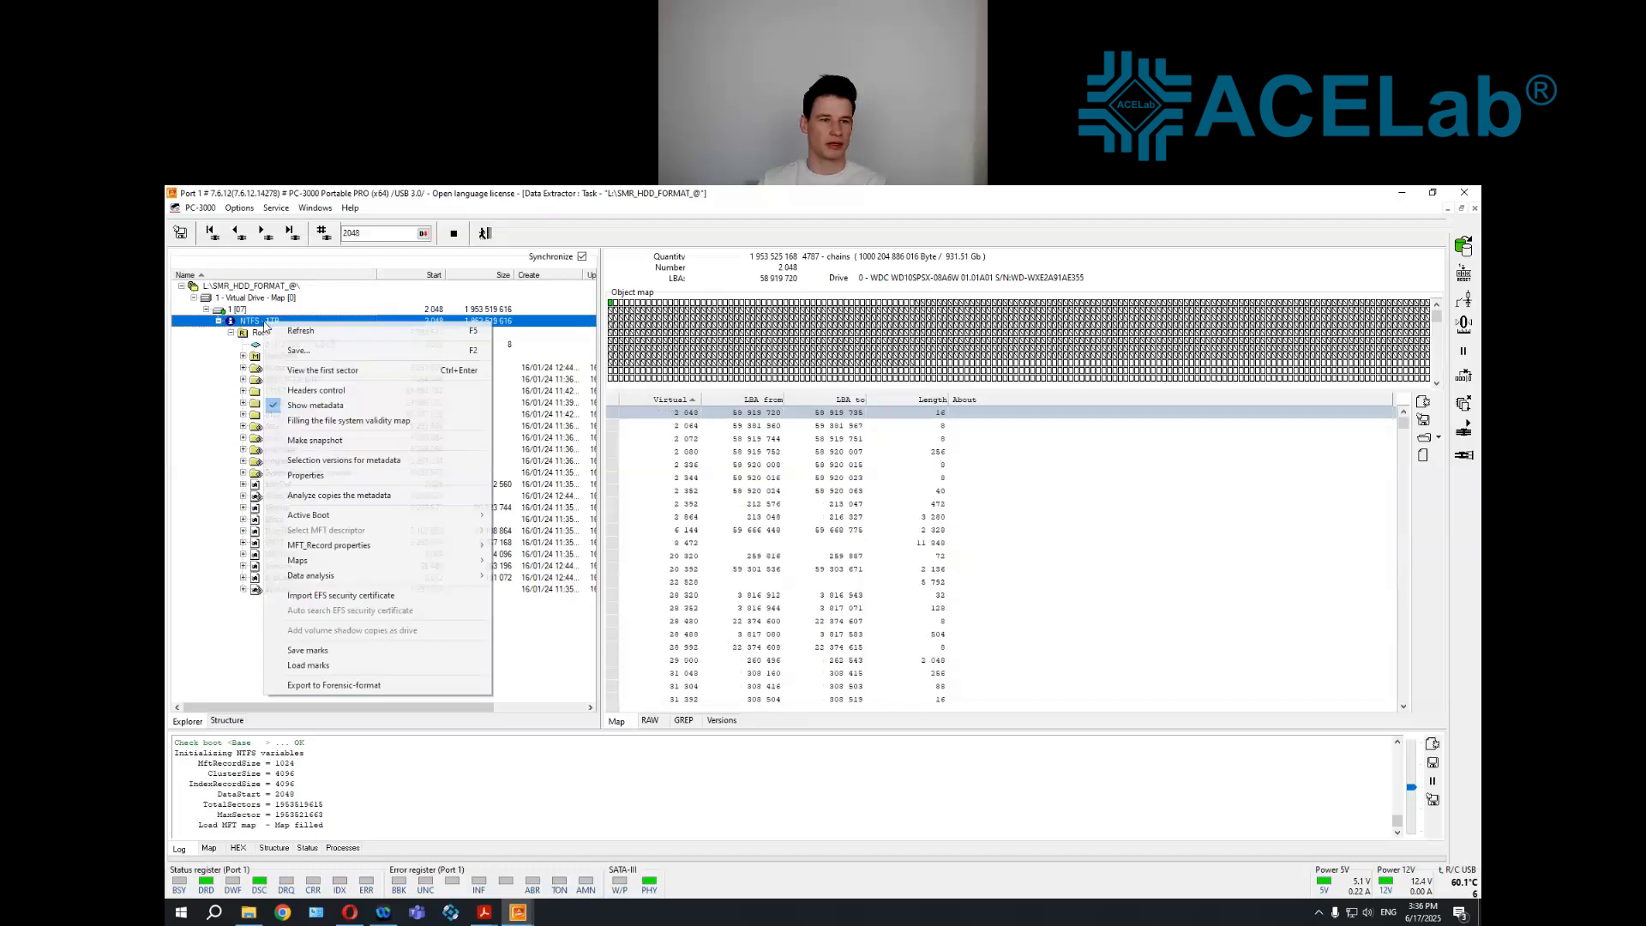
{"action": "left_click", "coordinate": [291, 393]}
Expand the 13157, data and pics folders under Root to examine the header status of their files
{"action": "double_click", "coordinate": [281, 393]}
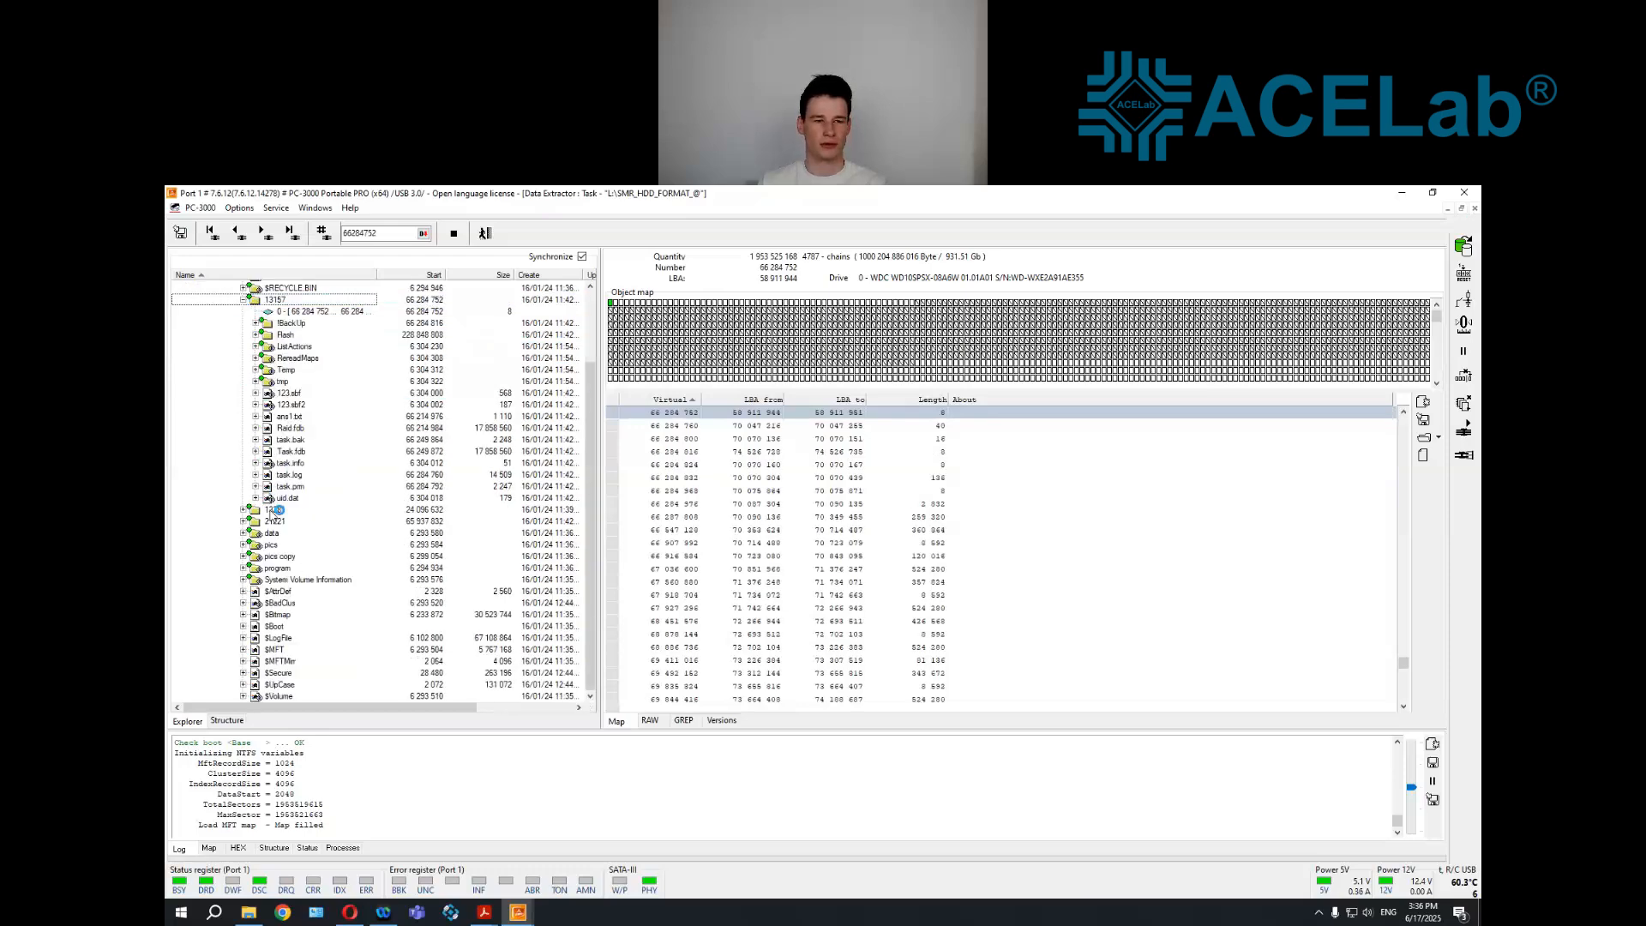
{"action": "double_click", "coordinate": [271, 533]}
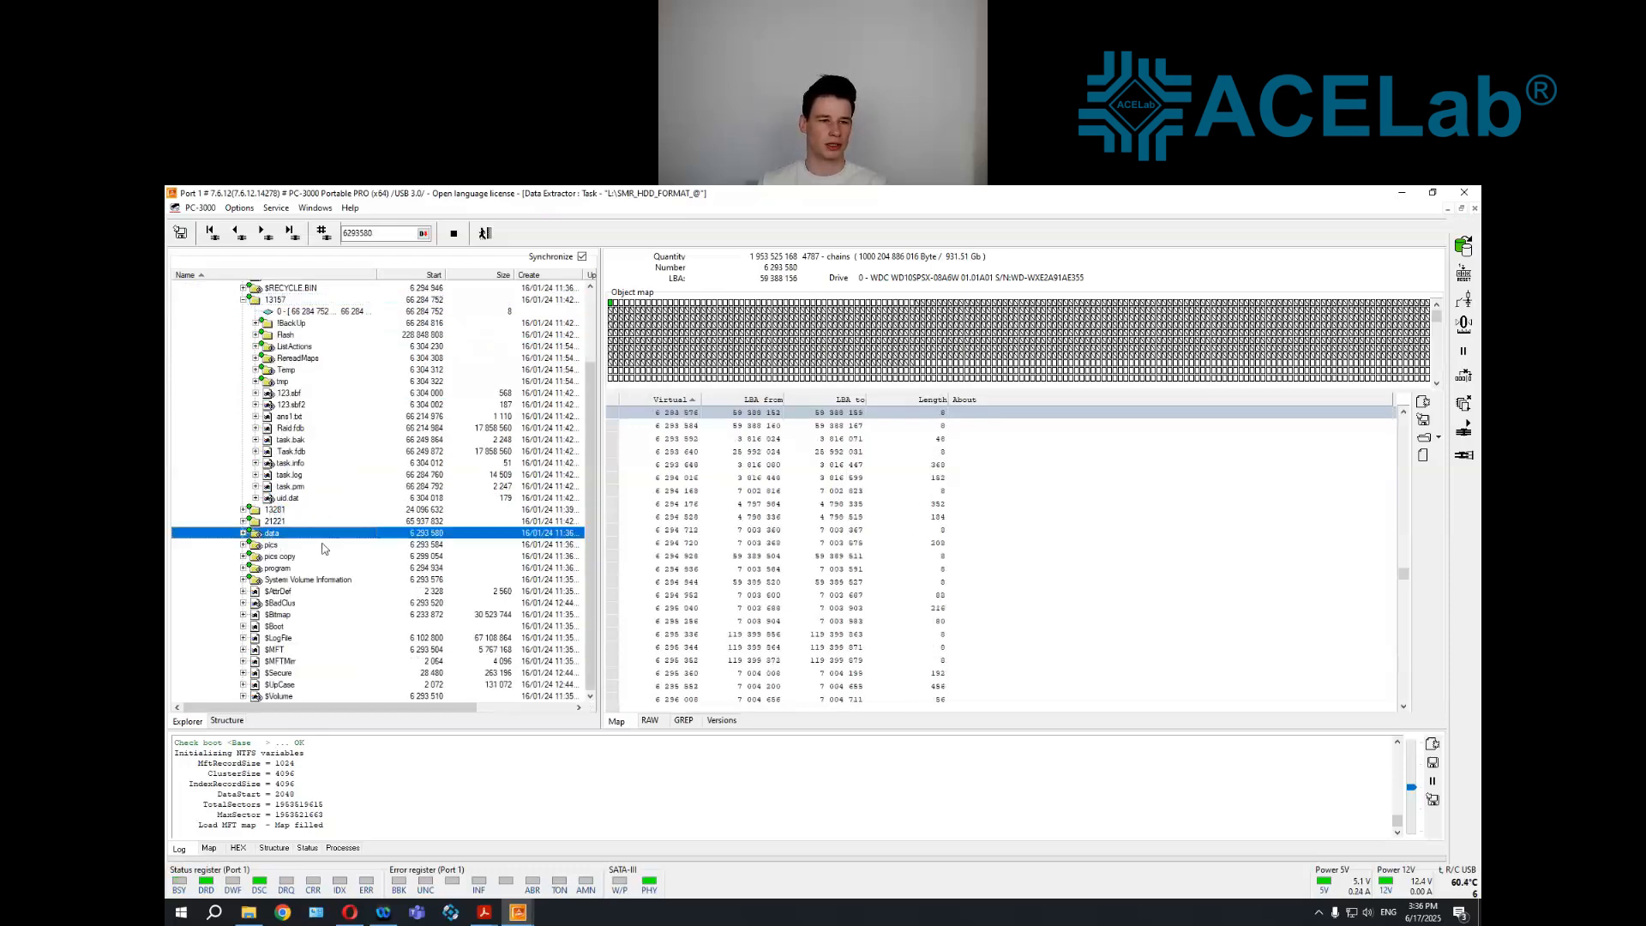
{"action": "double_click", "coordinate": [294, 555]}
{"action": "scroll", "coordinate": [300, 546], "scroll_direction": "down", "scroll_amount": 1}
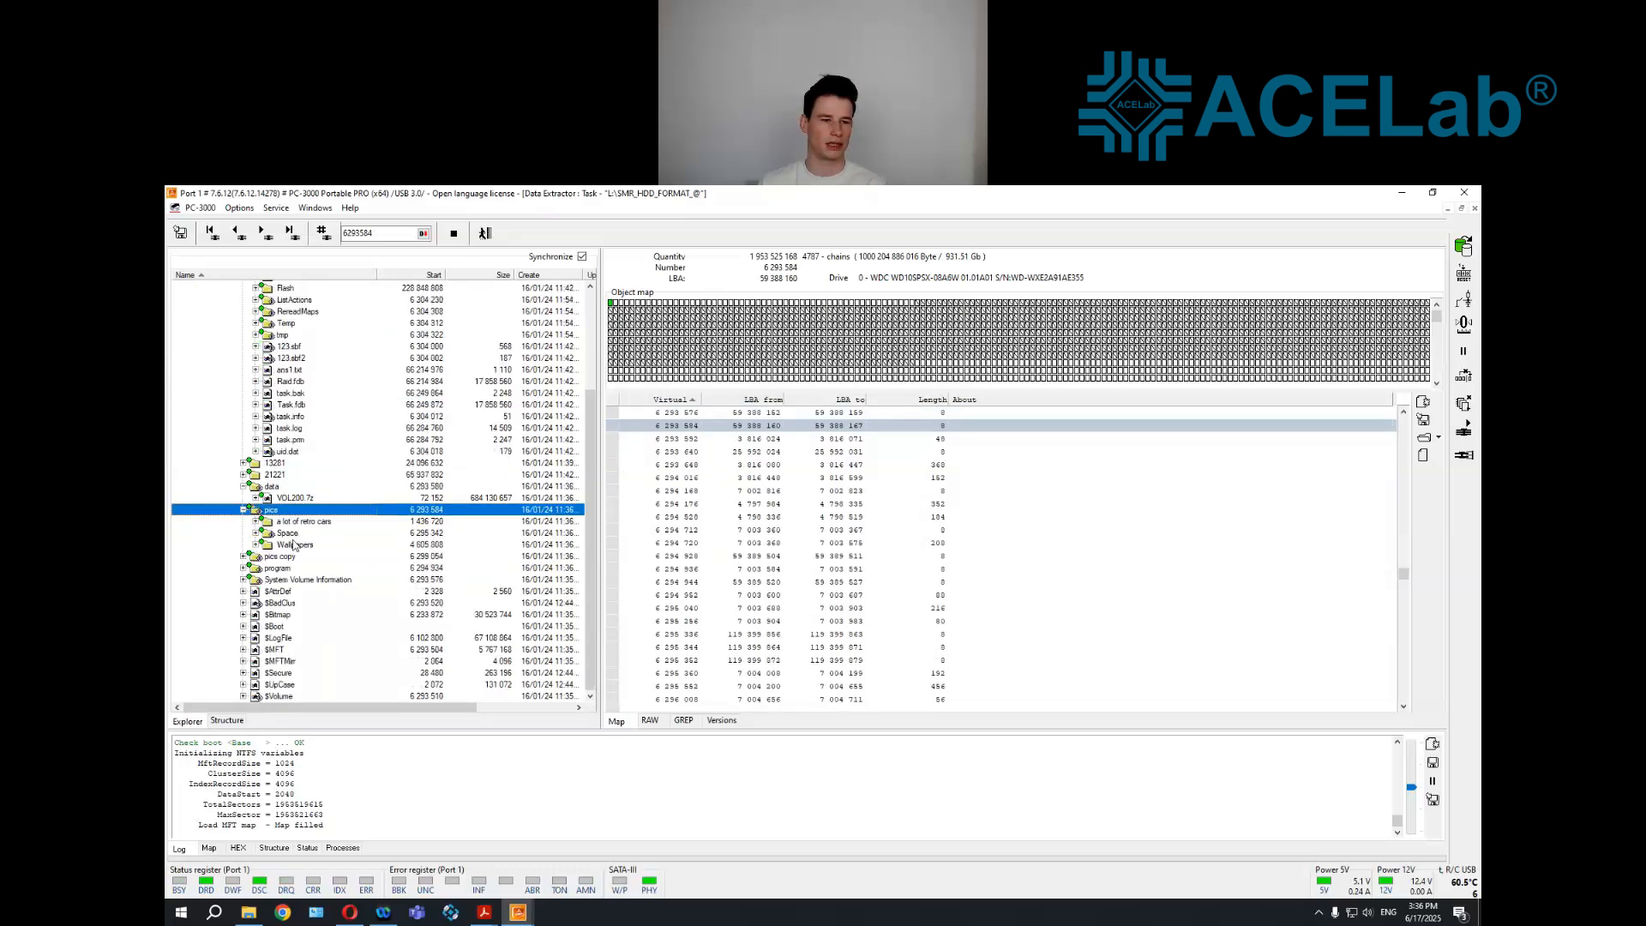
Expand the "a lot of retro cars" folder under pics and preview Image_0003.jpg and Image_0012.jpg, closing each picture after viewing
{"action": "double_click", "coordinate": [301, 523]}
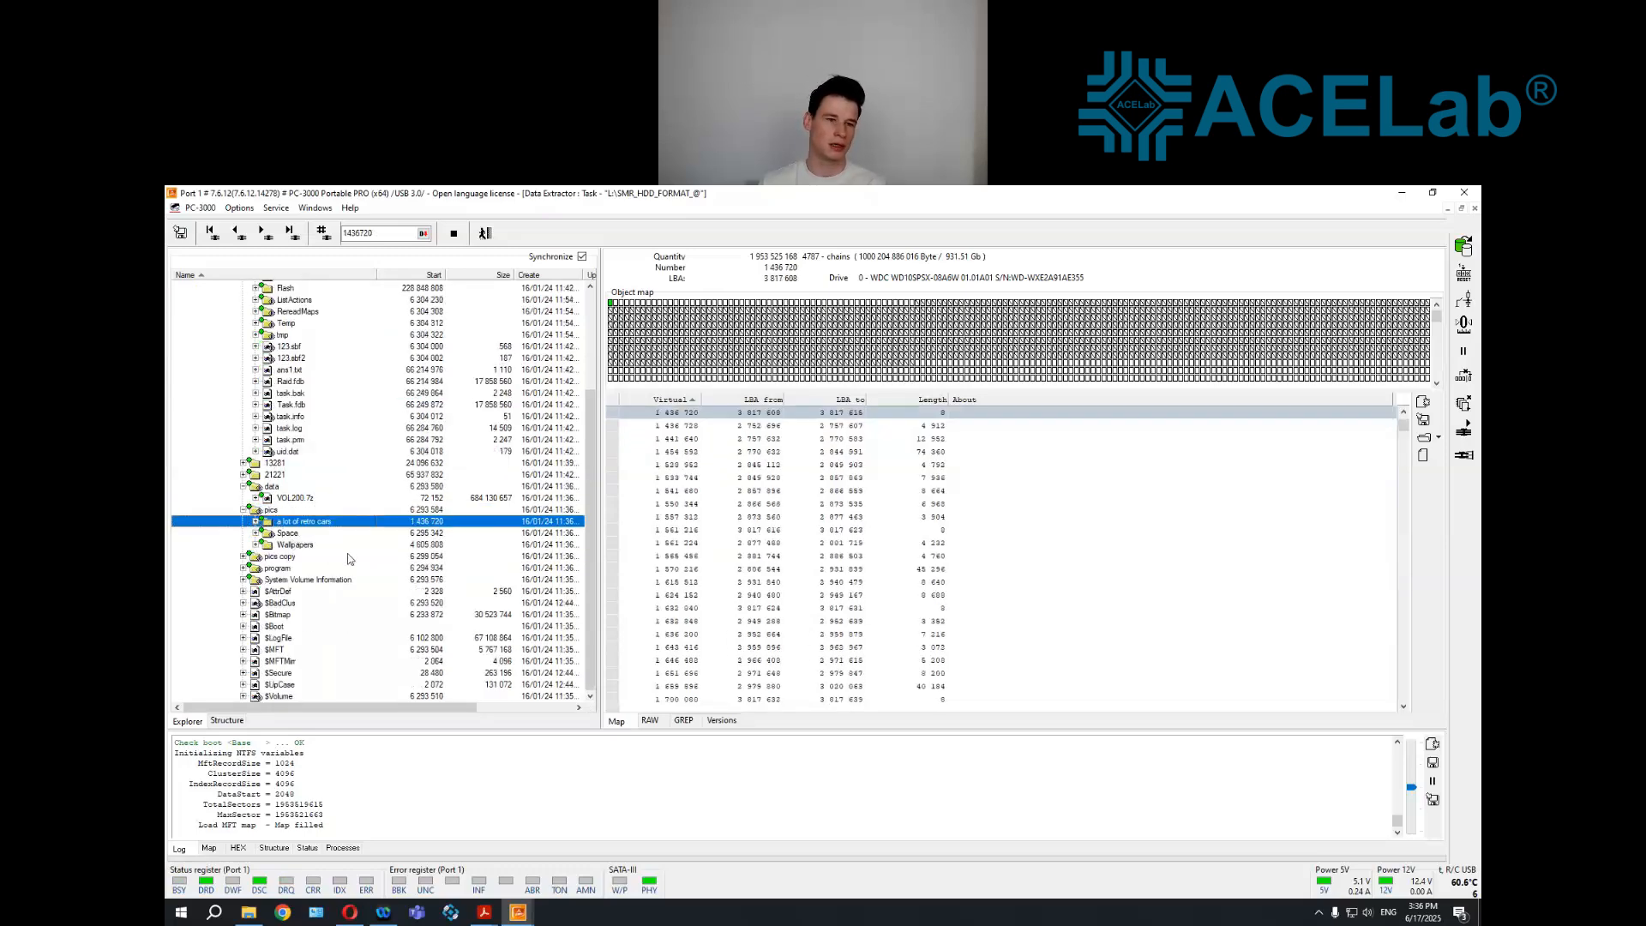
{"action": "left_click", "coordinate": [343, 508]}
{"action": "right_click", "coordinate": [343, 508]}
{"action": "left_click", "coordinate": [377, 659]}
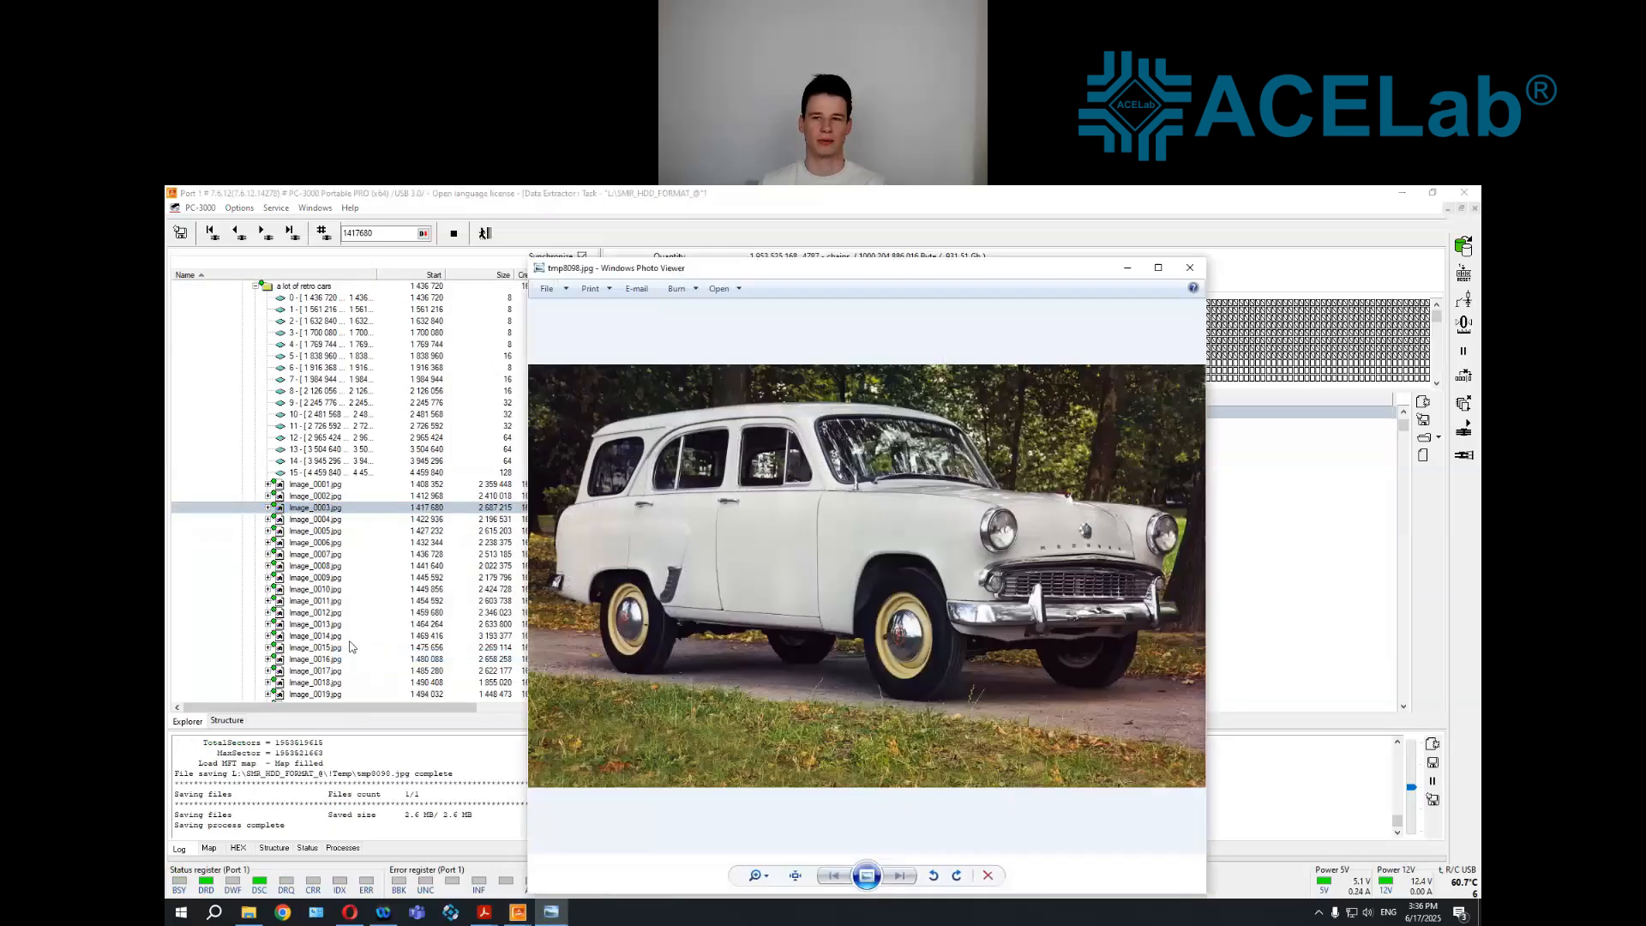
{"action": "left_click", "coordinate": [1190, 269]}
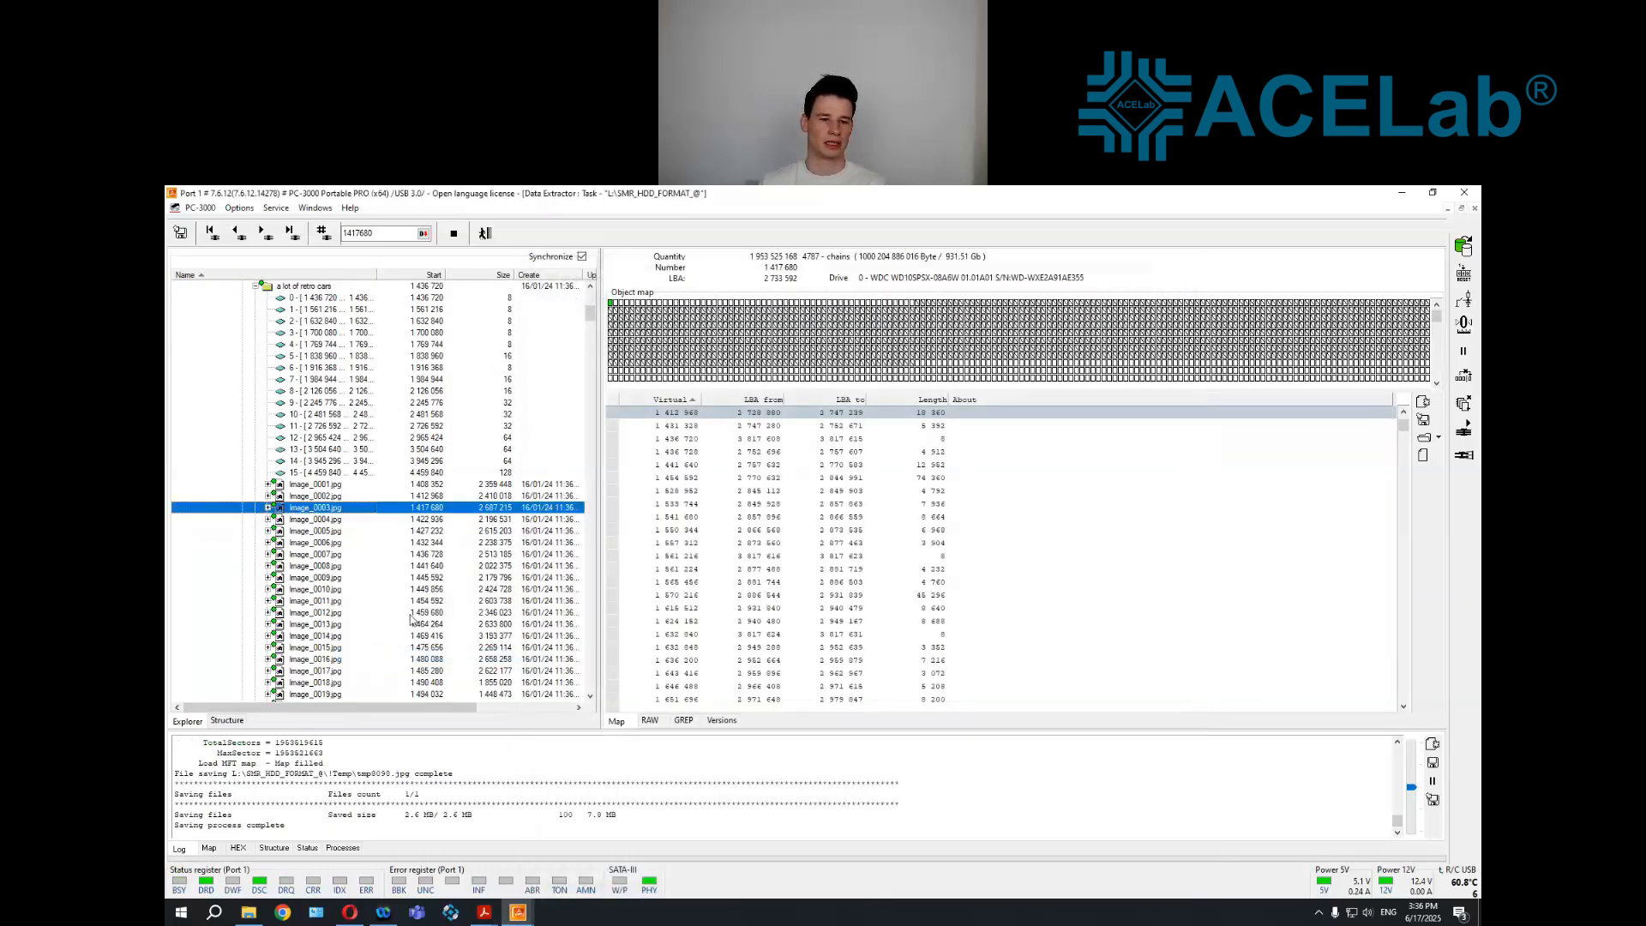
{"action": "right_click", "coordinate": [422, 612]}
{"action": "left_click", "coordinate": [457, 763]}
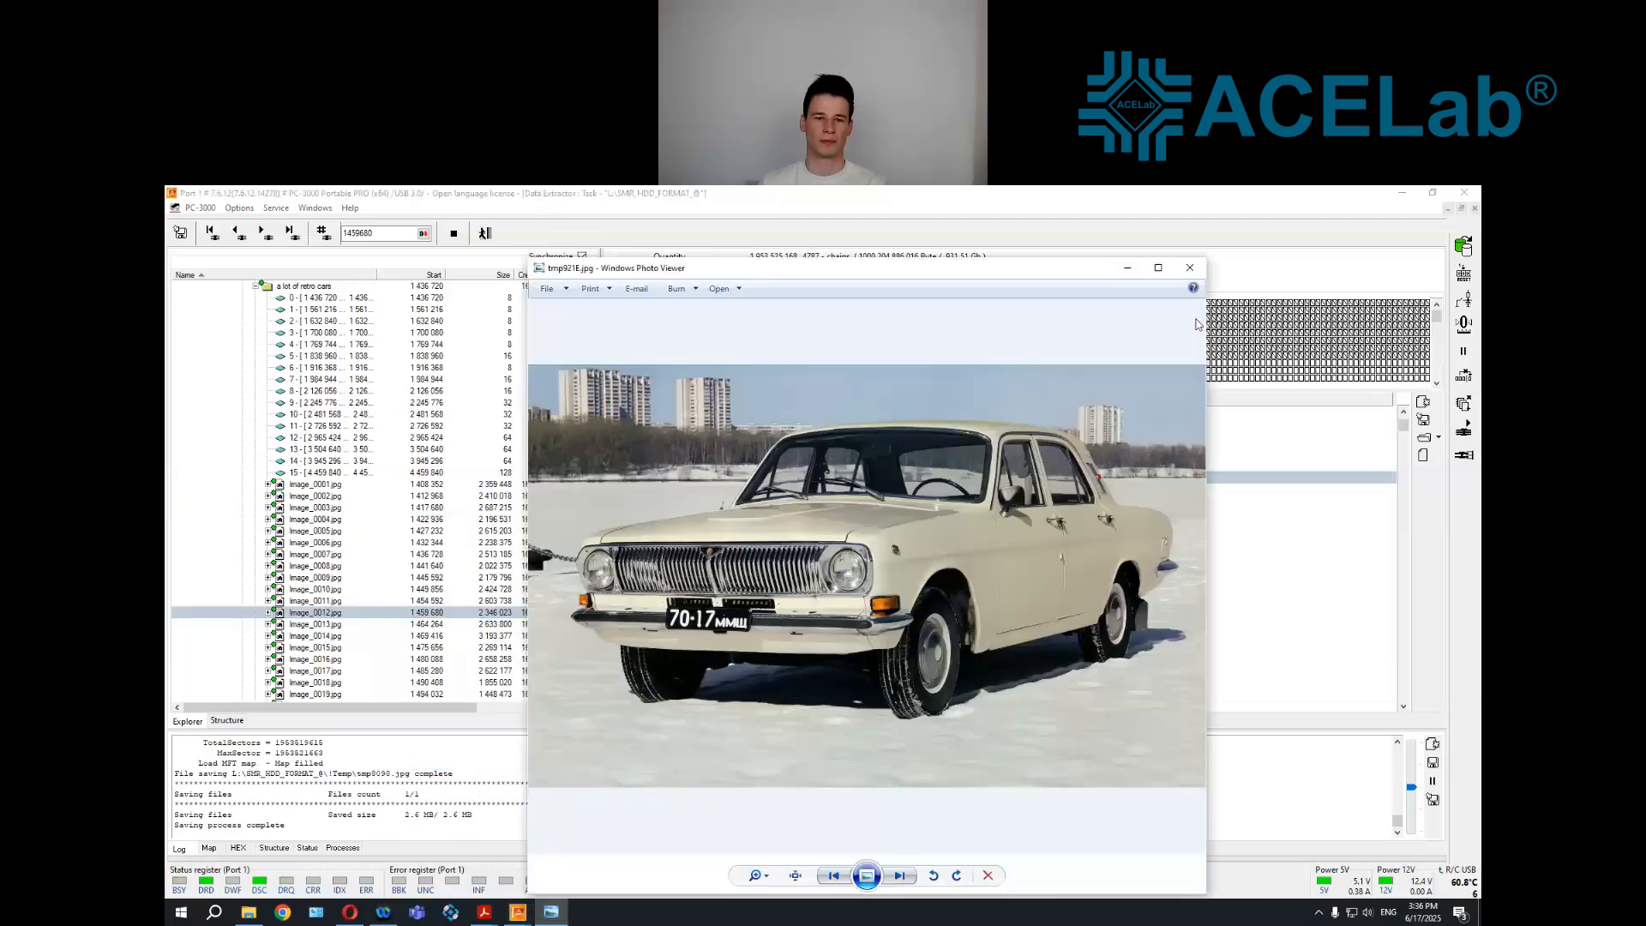
{"action": "left_click", "coordinate": [1190, 268]}
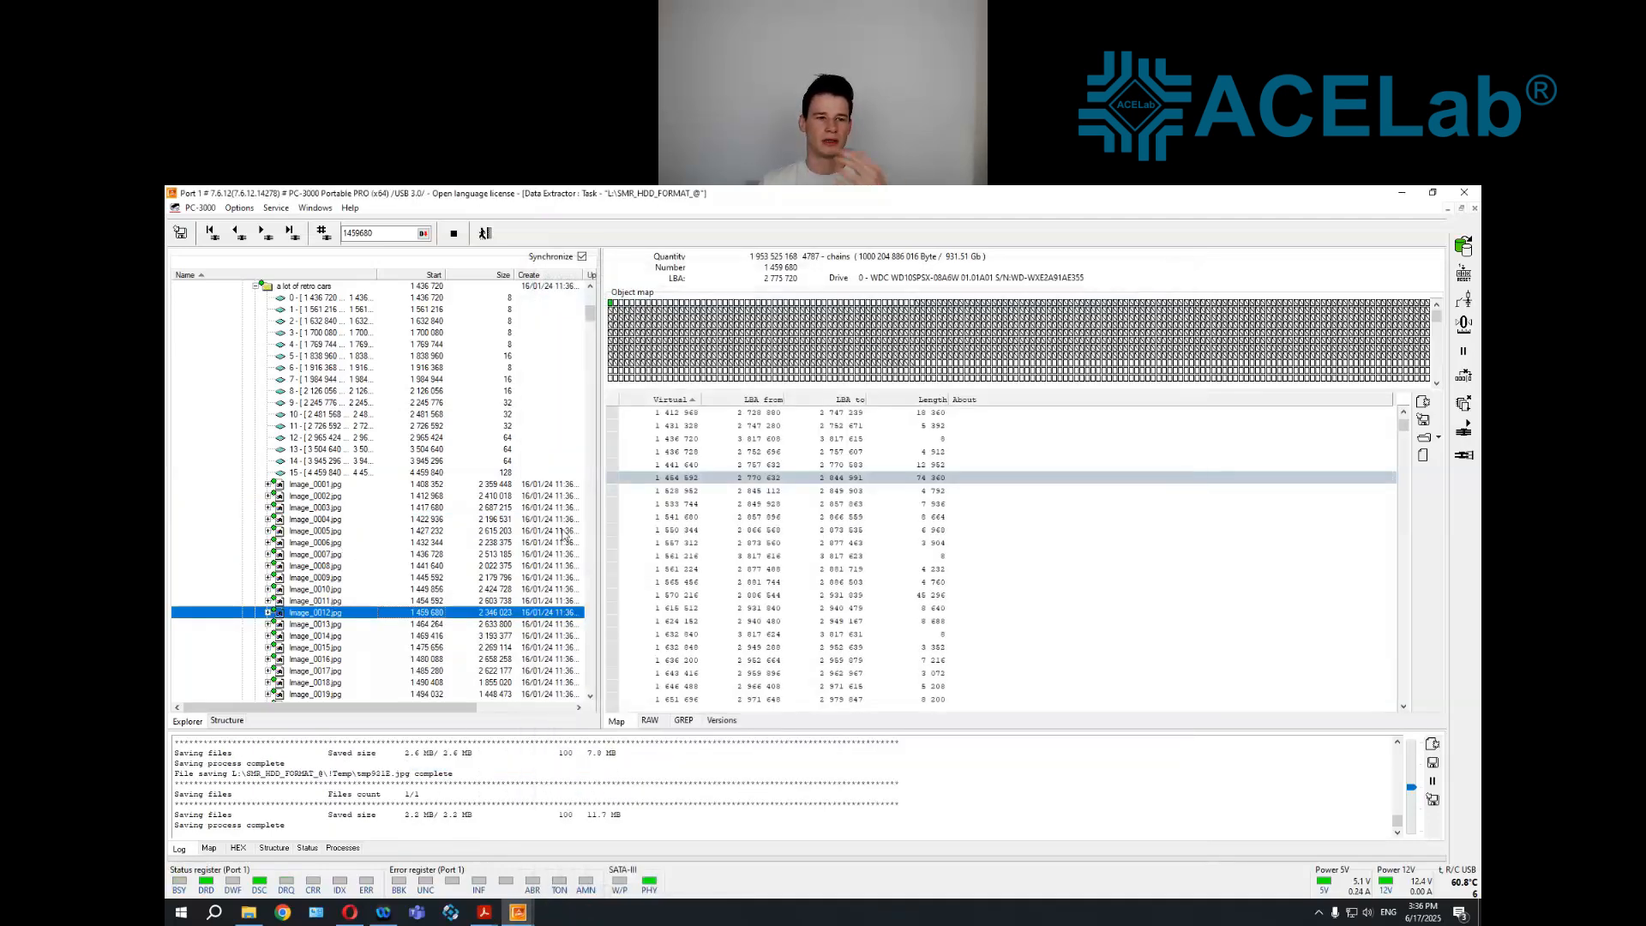
Examine the metadata versions of the "a lot of retro cars", pics and pics copy folders, including Wallpapers inside pics copy
{"action": "scroll", "coordinate": [386, 480], "scroll_direction": "up", "scroll_amount": 4}
{"action": "scroll", "coordinate": [261, 394], "scroll_direction": "down", "scroll_amount": 3}
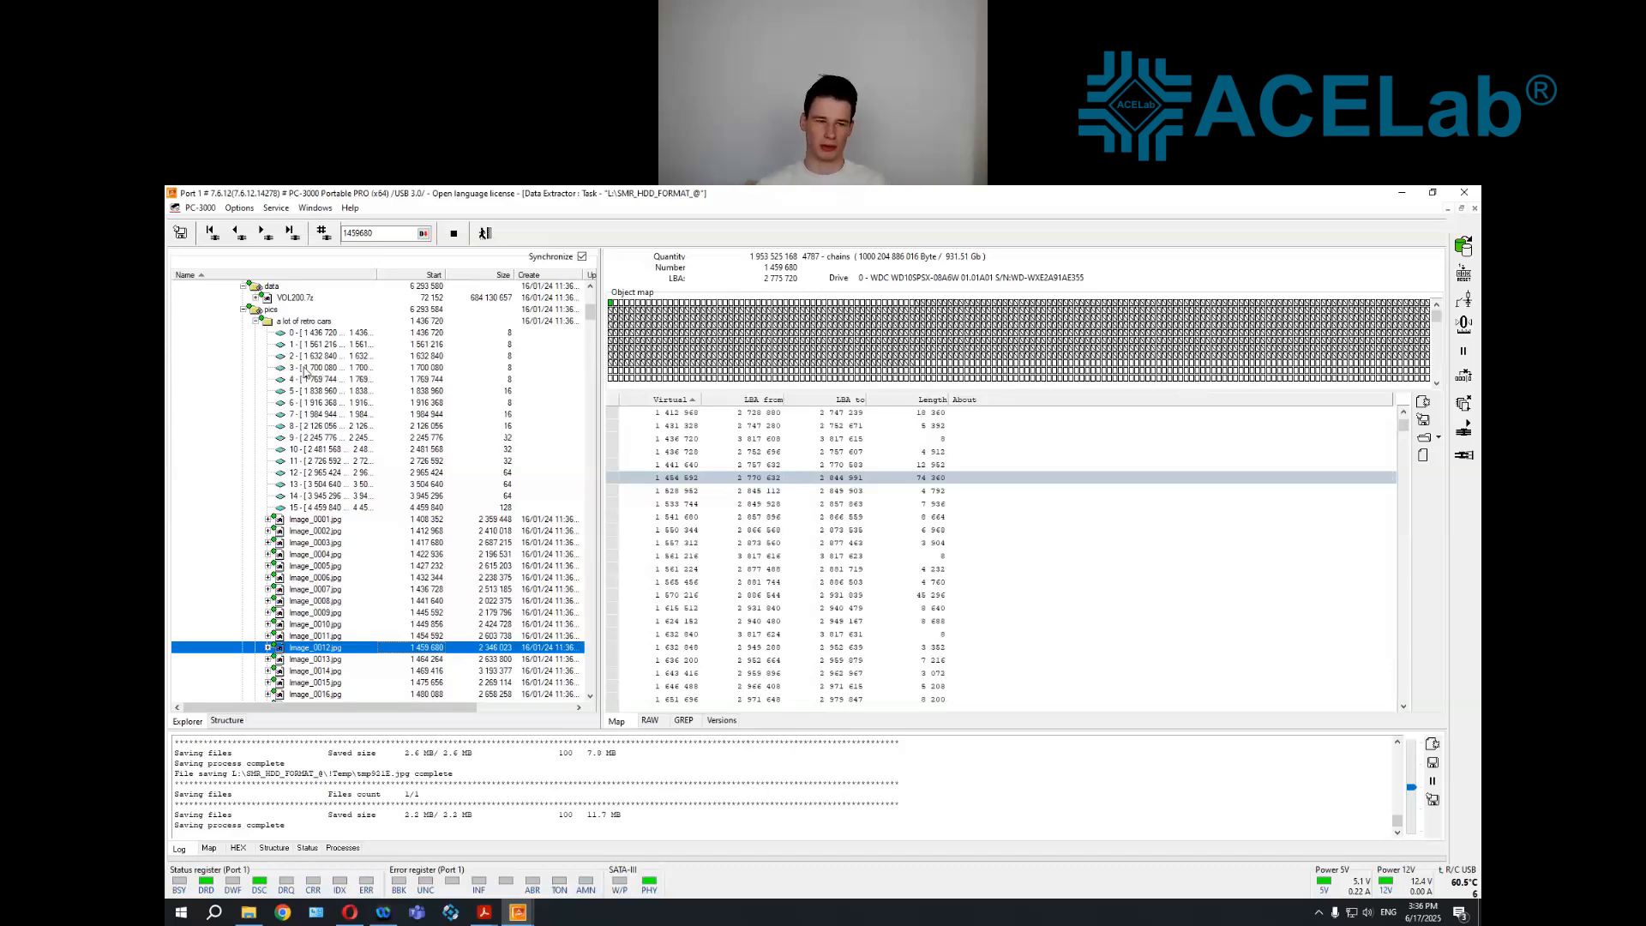
{"action": "left_click", "coordinate": [727, 721]}
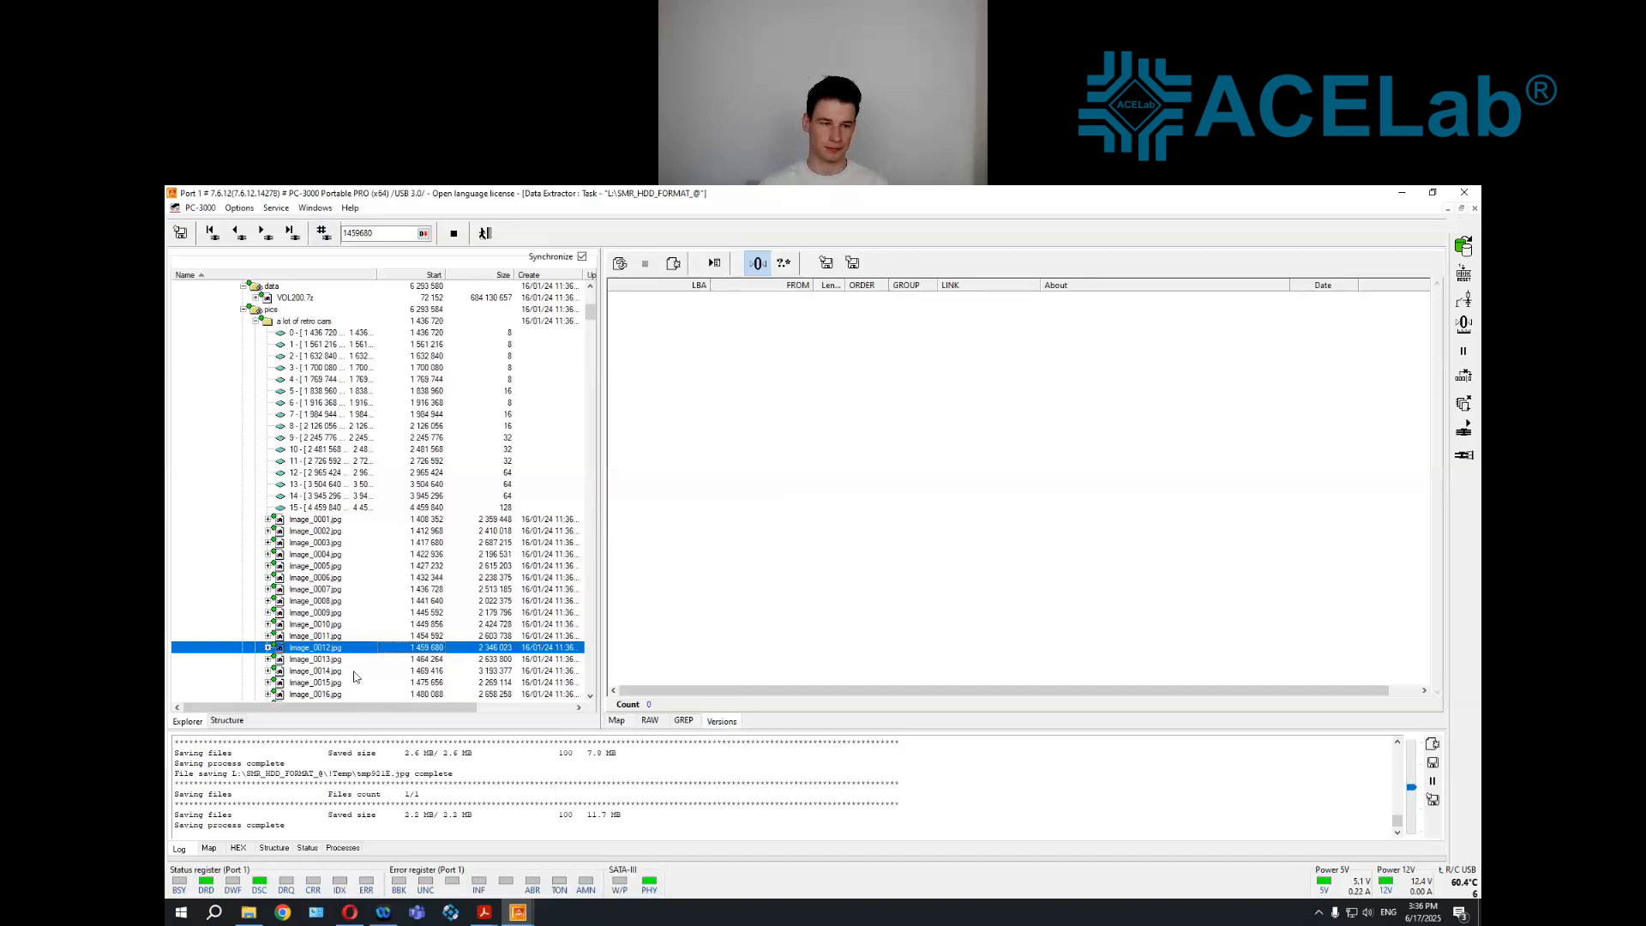
{"action": "left_click", "coordinate": [306, 322]}
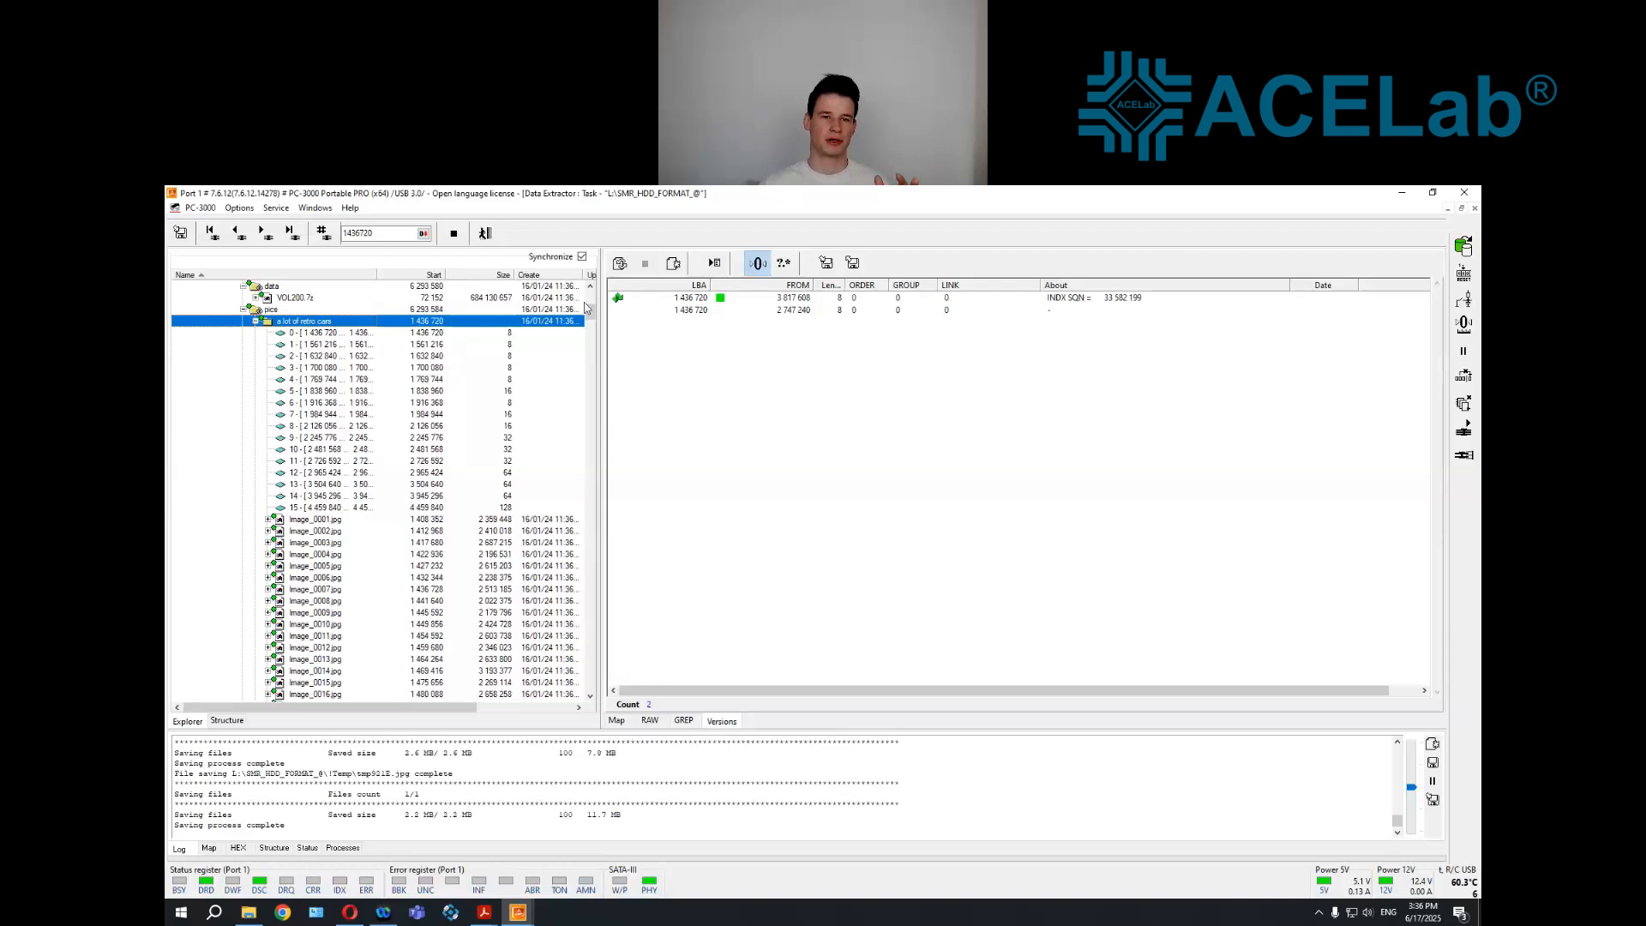
{"action": "key", "text": "Up"}
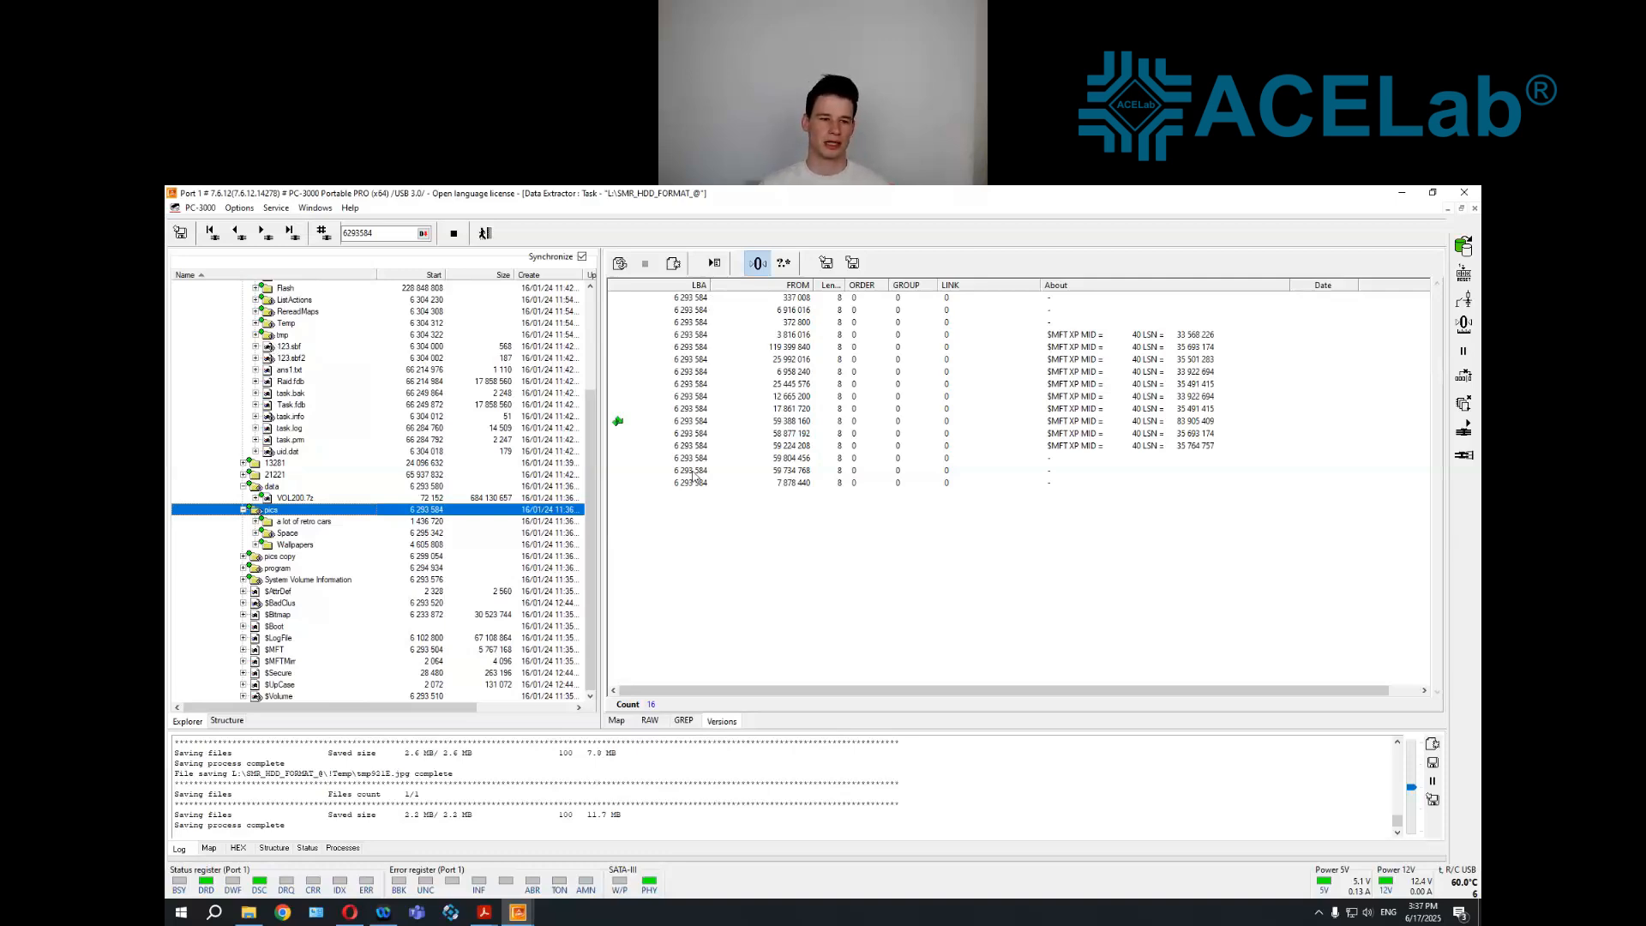
{"action": "double_click", "coordinate": [283, 557]}
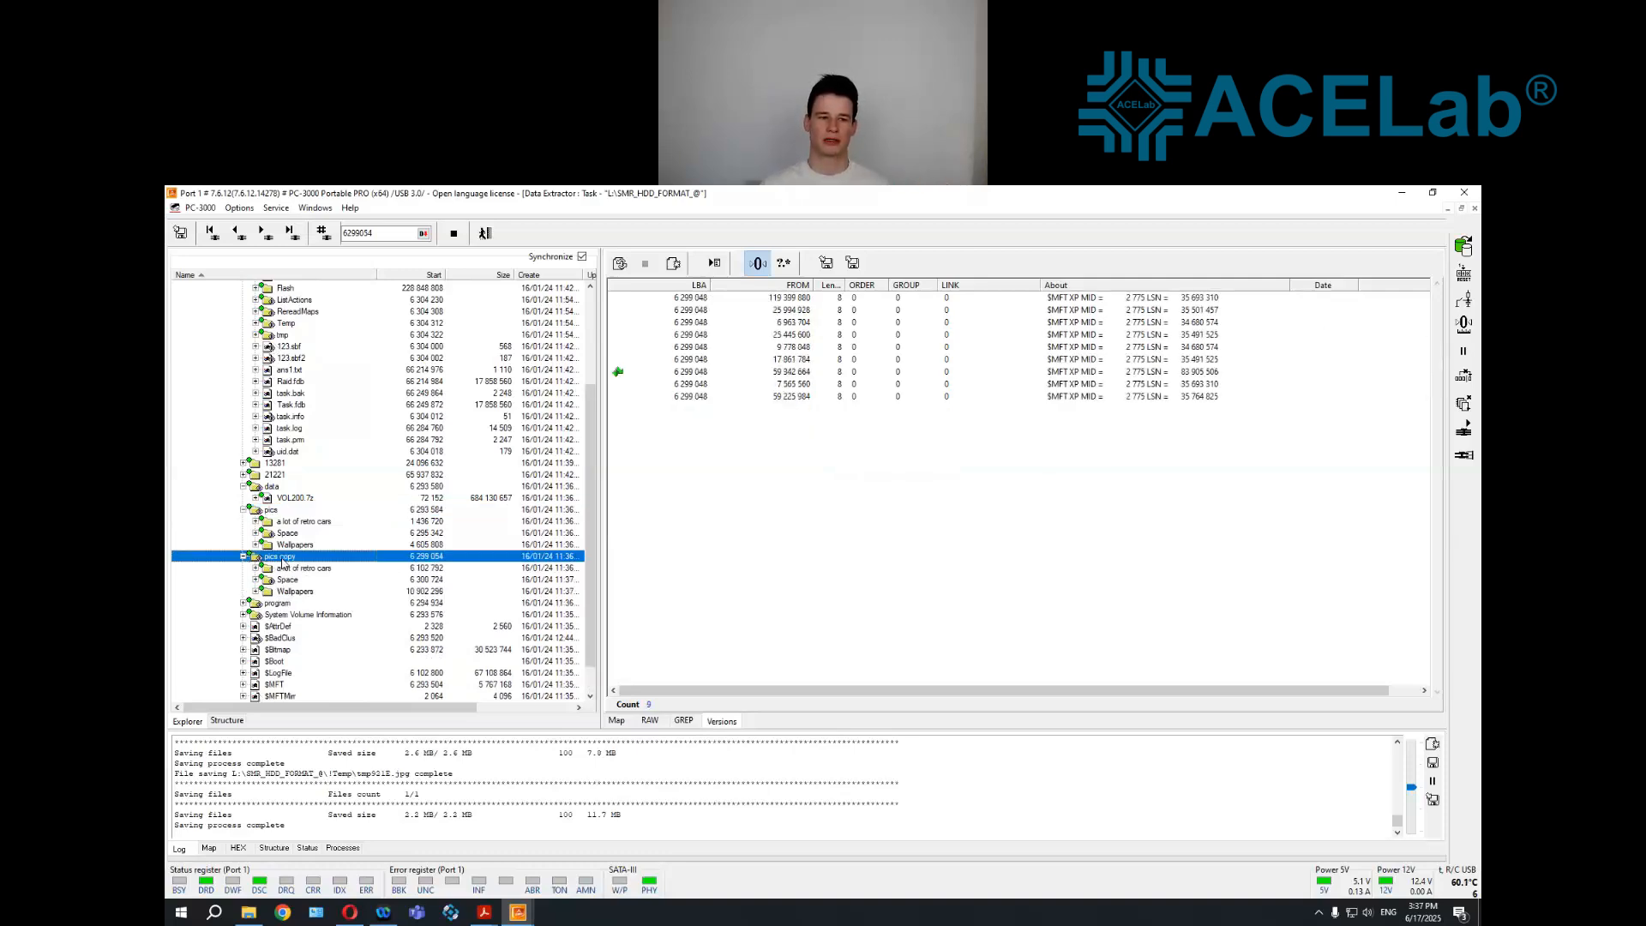
{"action": "left_click", "coordinate": [301, 592]}
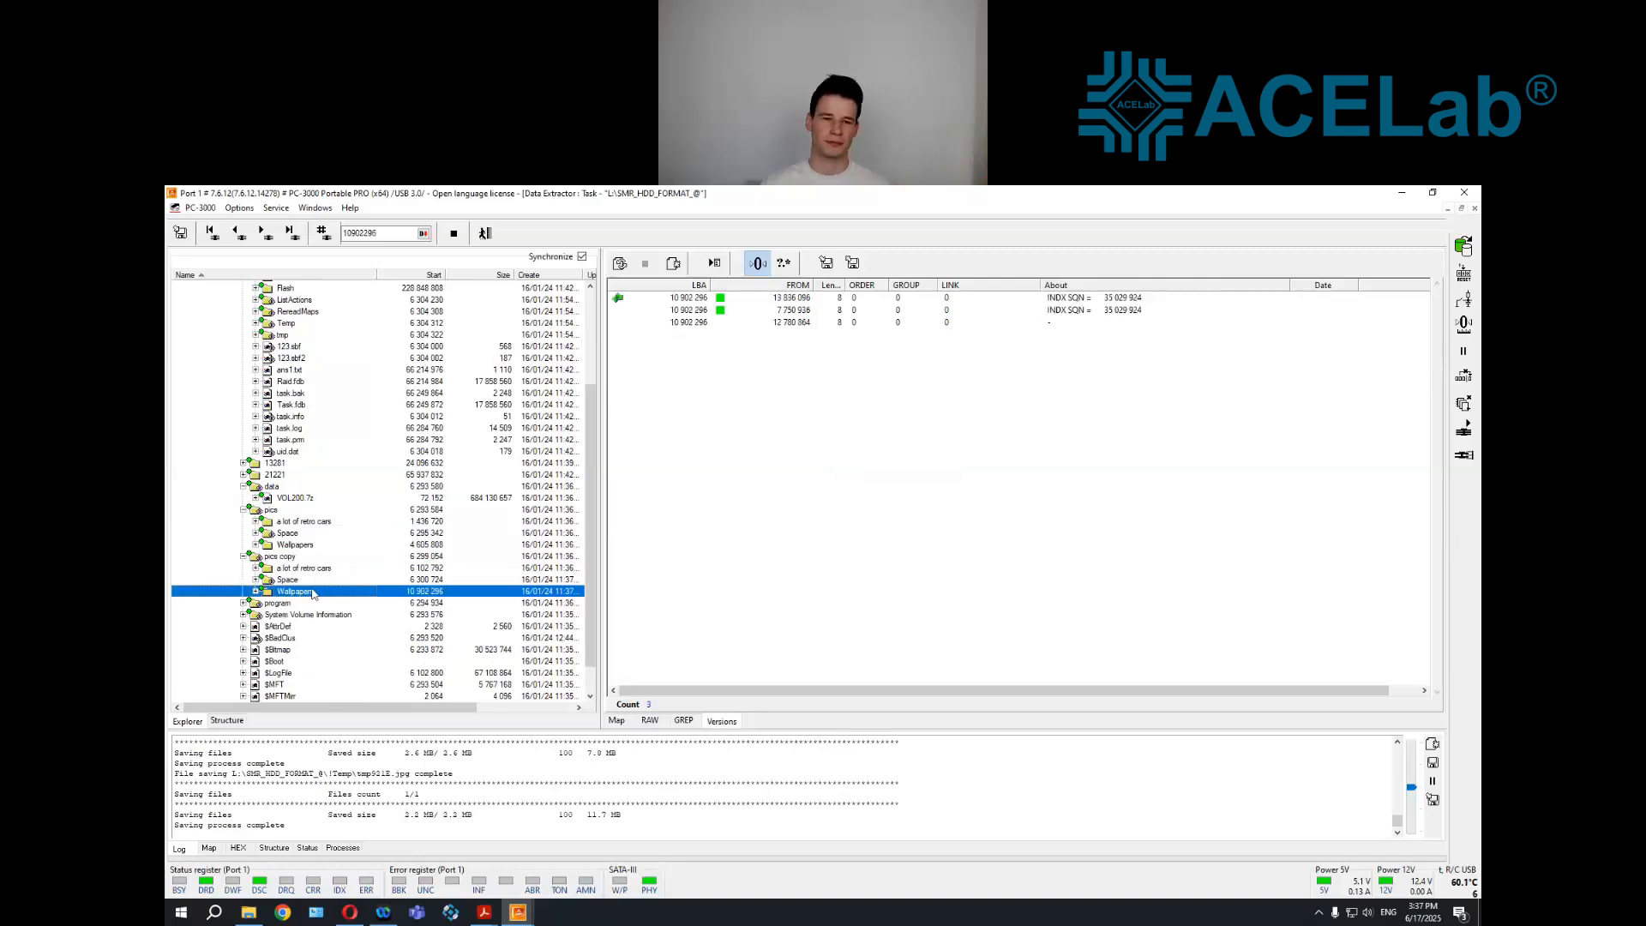
Leave the virtual drive's map editing view, reload the NTFS 1TB volume and open its Root folder
{"action": "scroll", "coordinate": [505, 564], "scroll_direction": "up", "scroll_amount": 4}
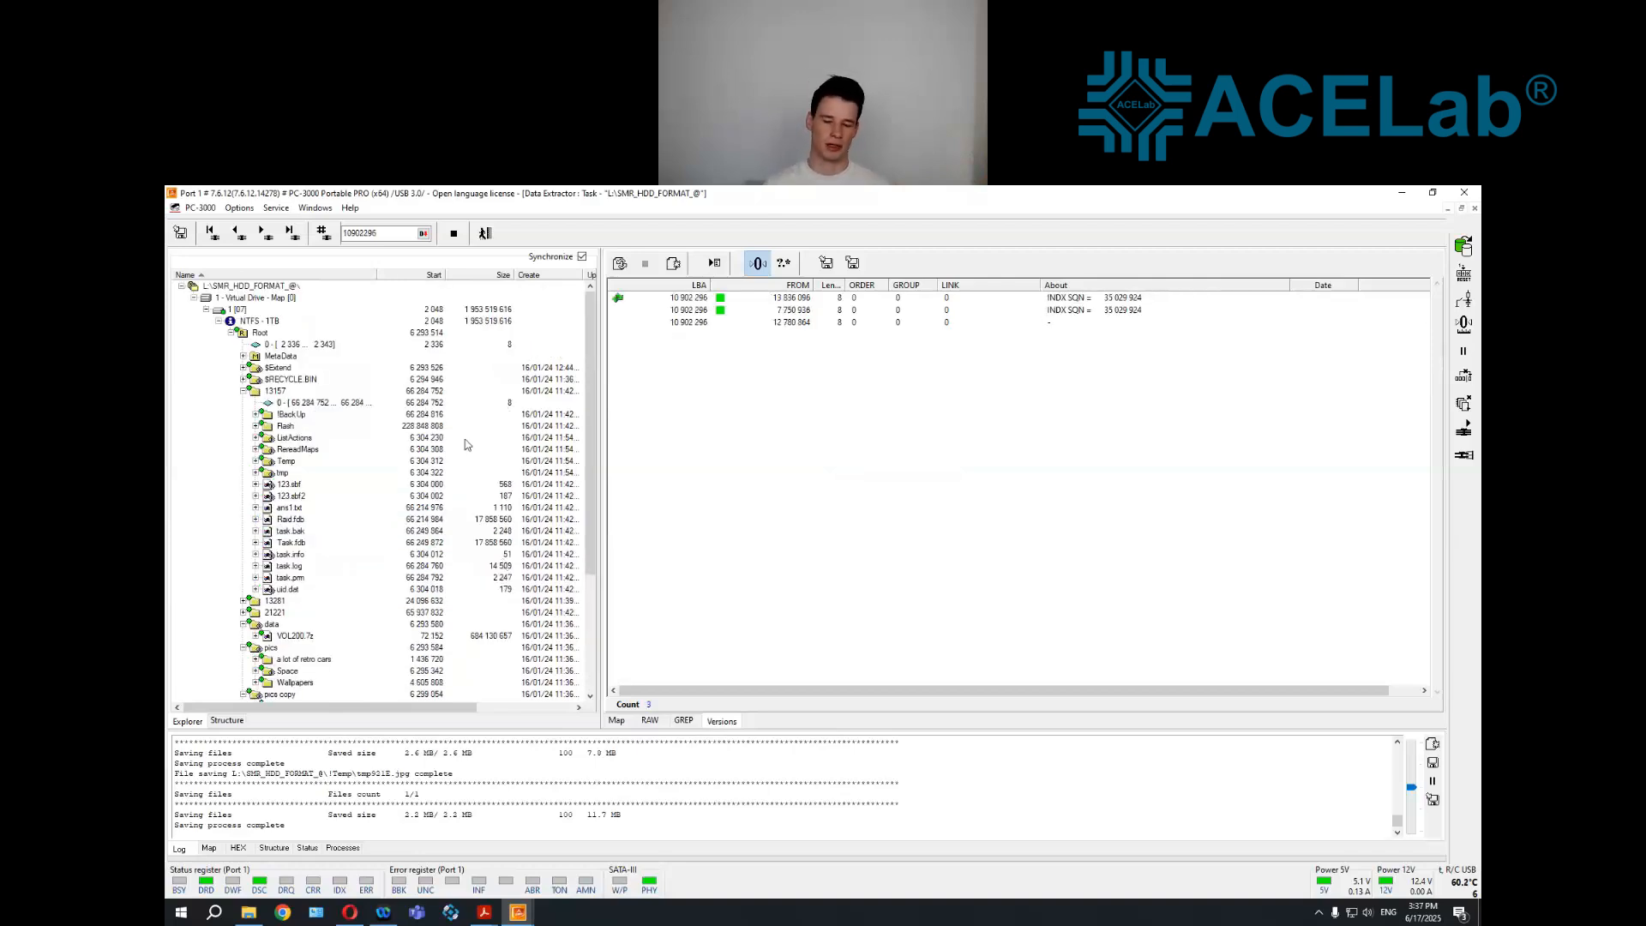
{"action": "left_click", "coordinate": [485, 233]}
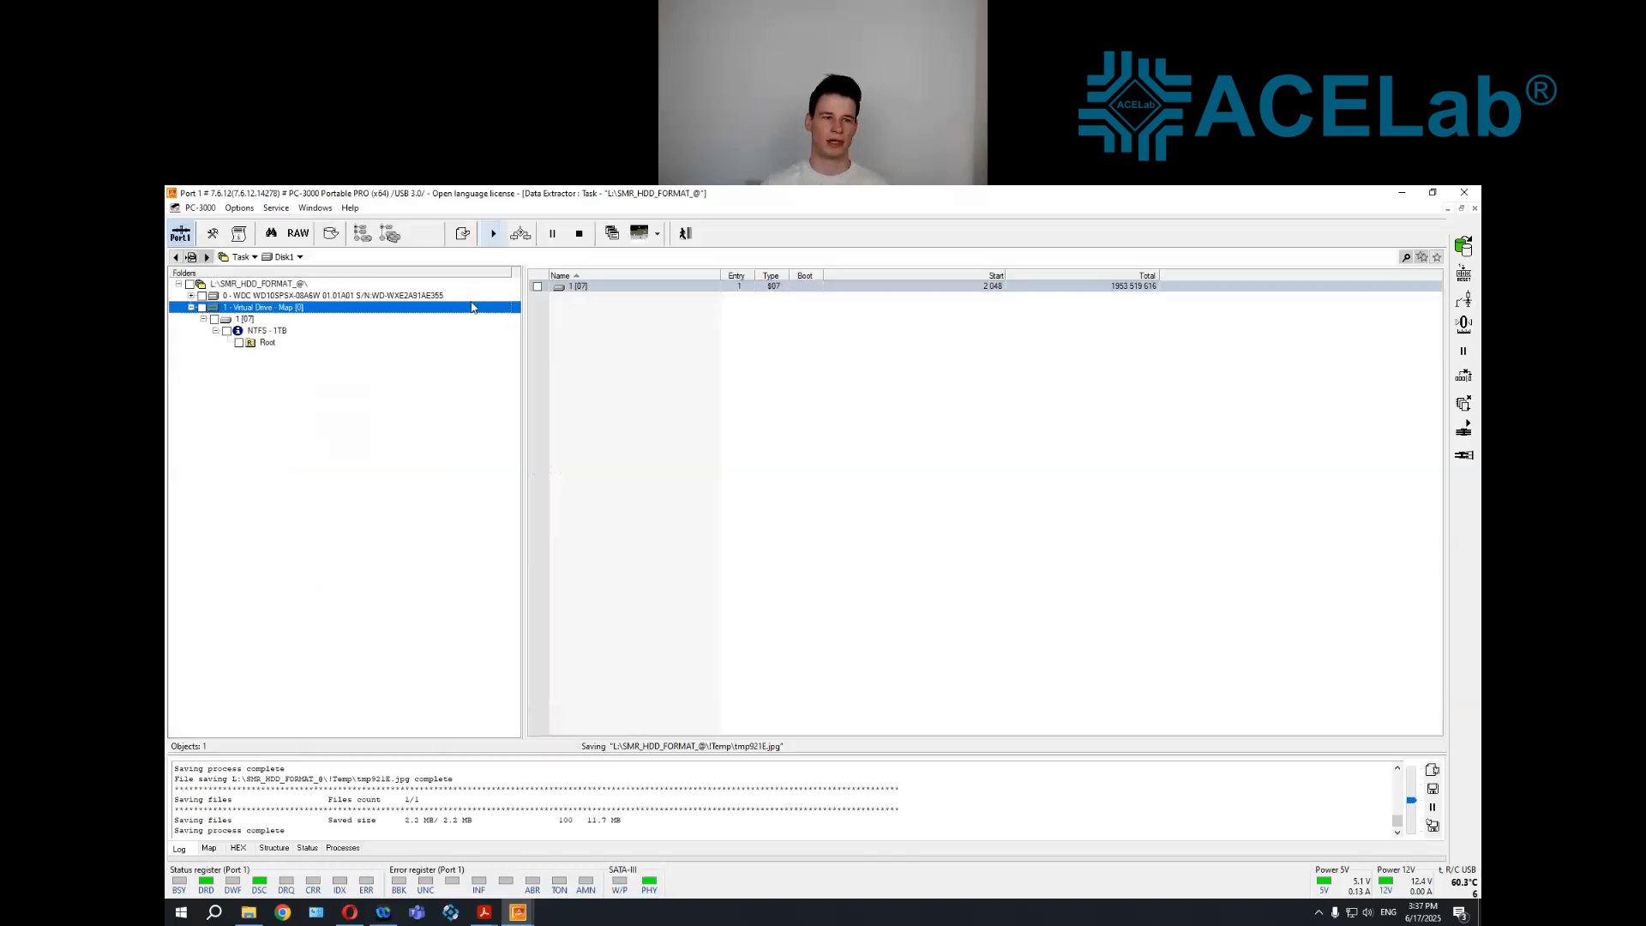
{"action": "right_click", "coordinate": [320, 306]}
{"action": "left_click", "coordinate": [336, 316]}
{"action": "left_click", "coordinate": [258, 320]}
{"action": "left_click", "coordinate": [257, 333]}
{"action": "double_click", "coordinate": [258, 332]}
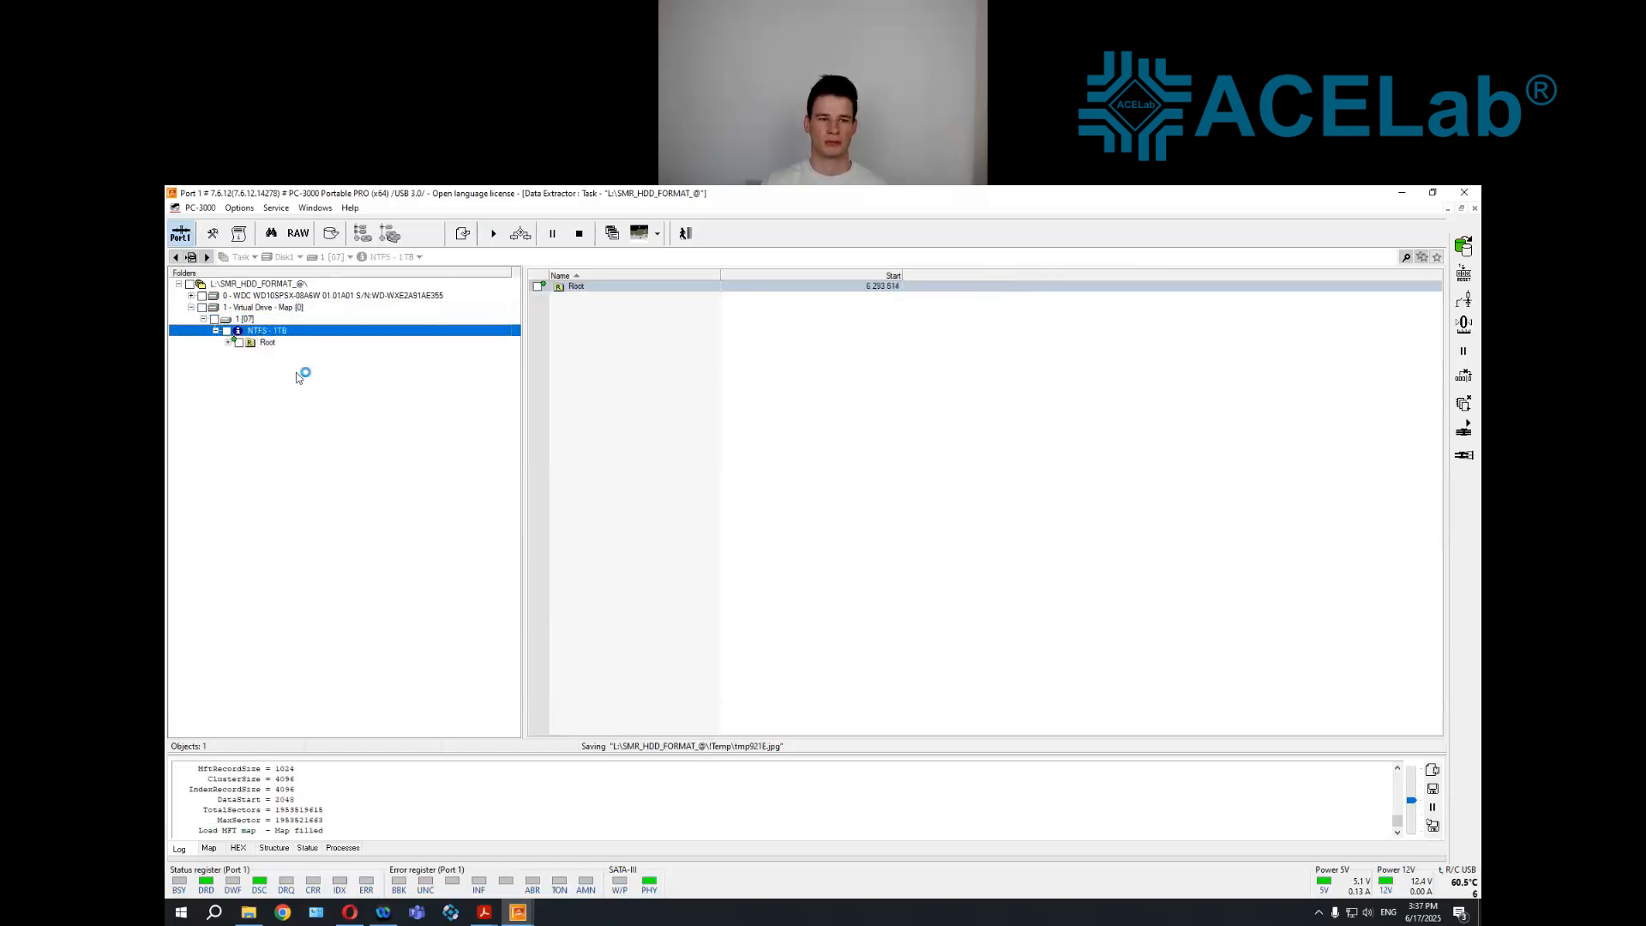
{"action": "left_click", "coordinate": [266, 342]}
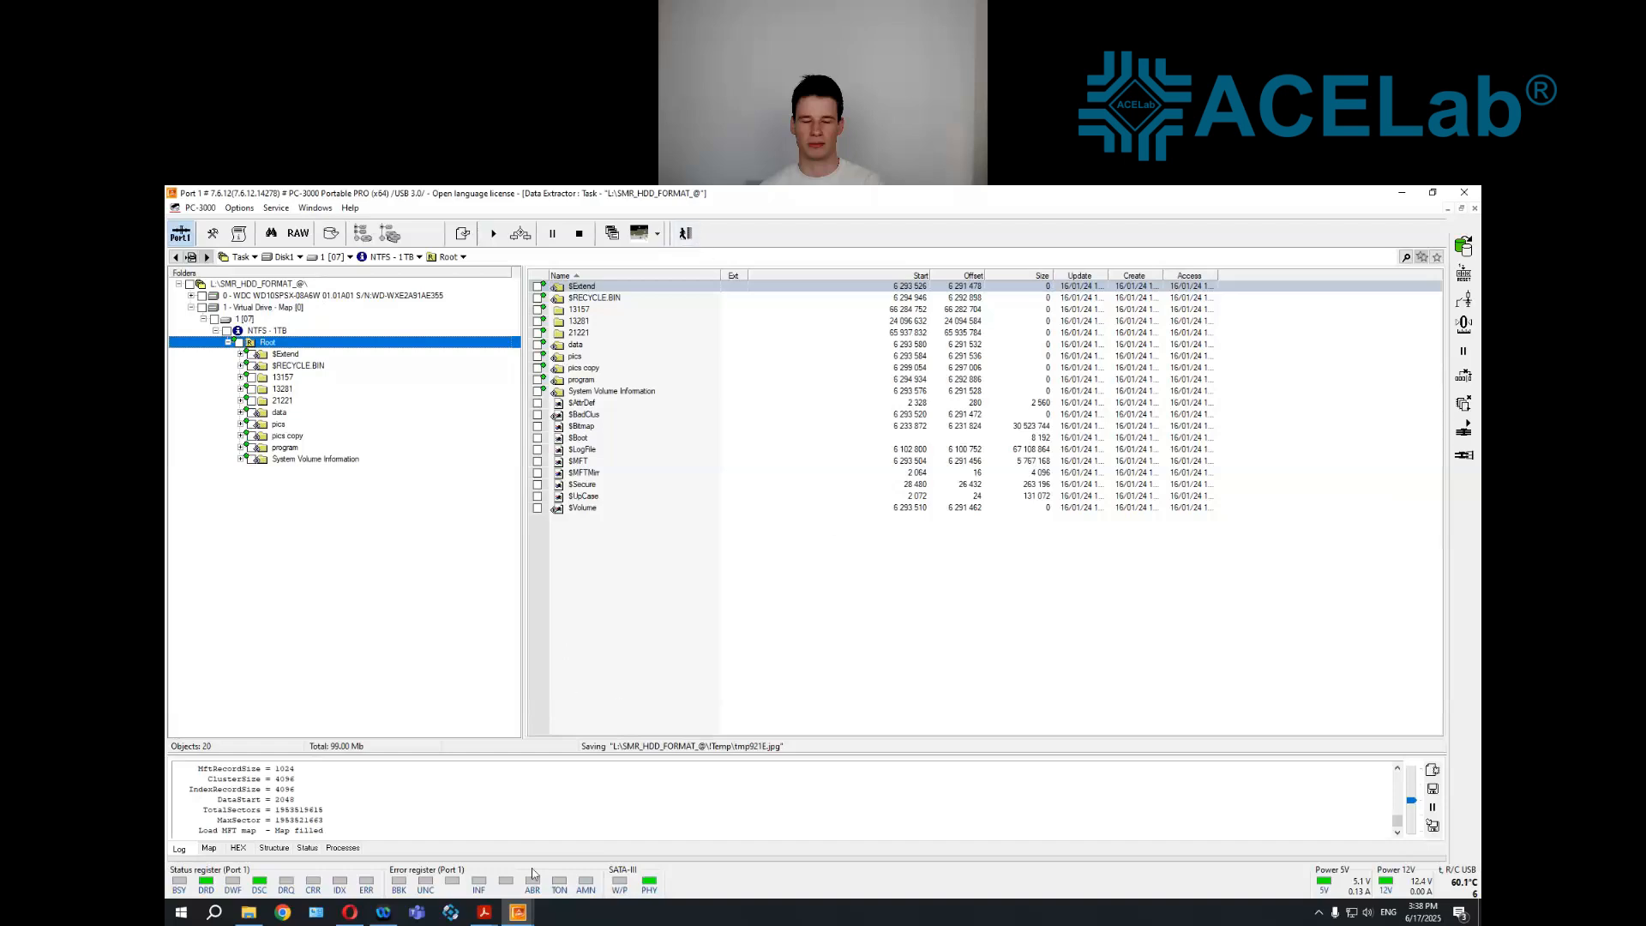
Switch to the PDF viewer's open presentations
{"action": "left_click", "coordinate": [483, 911]}
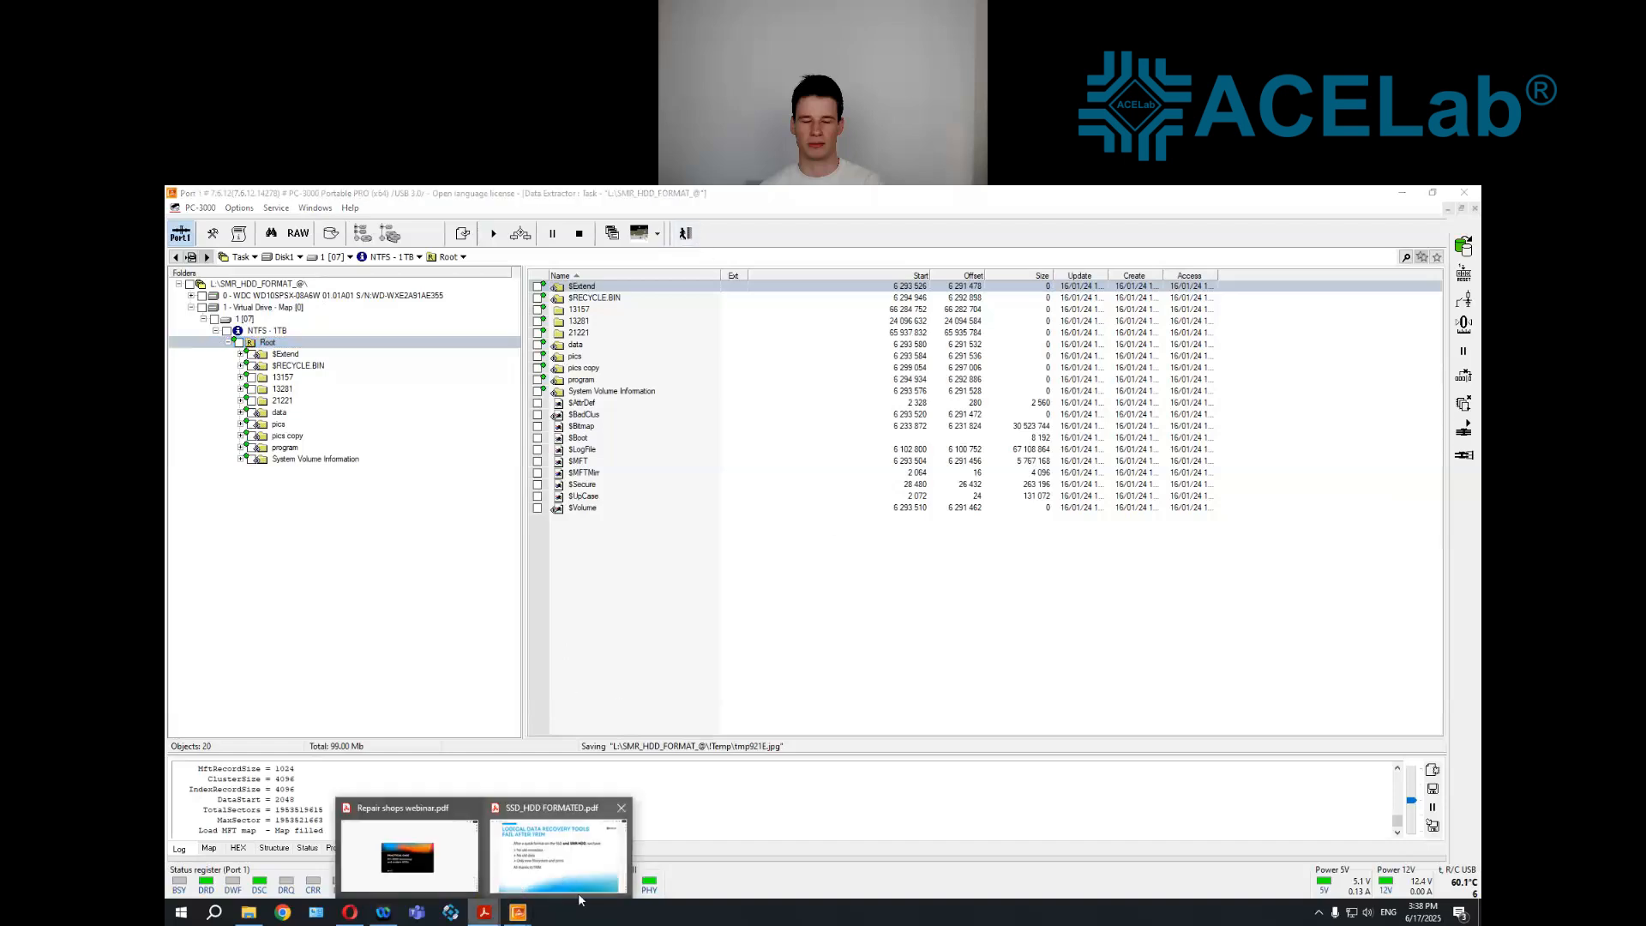
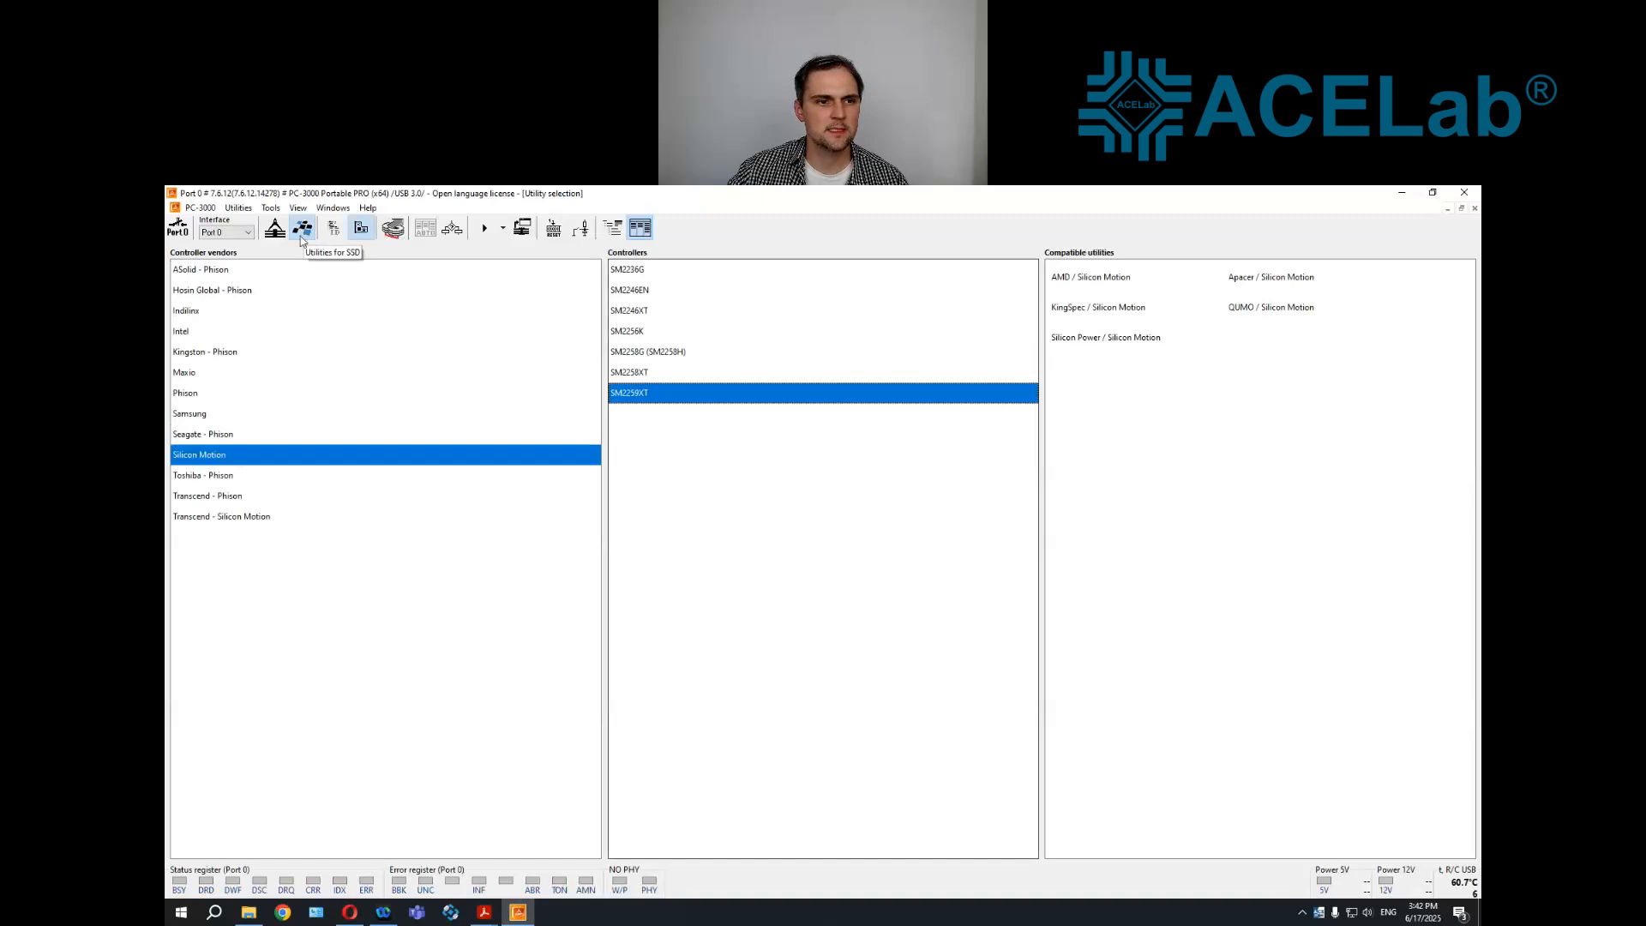
List the SSD utilities by drive vendor and browse the vendors, selecting Apacer to view its utilities and supported families
{"action": "mouse_move", "coordinate": [593, 295]}
{"action": "left_mouse_down"}
{"action": "mouse_move", "coordinate": [595, 334]}
{"action": "mouse_move", "coordinate": [605, 271]}
{"action": "left_mouse_up"}
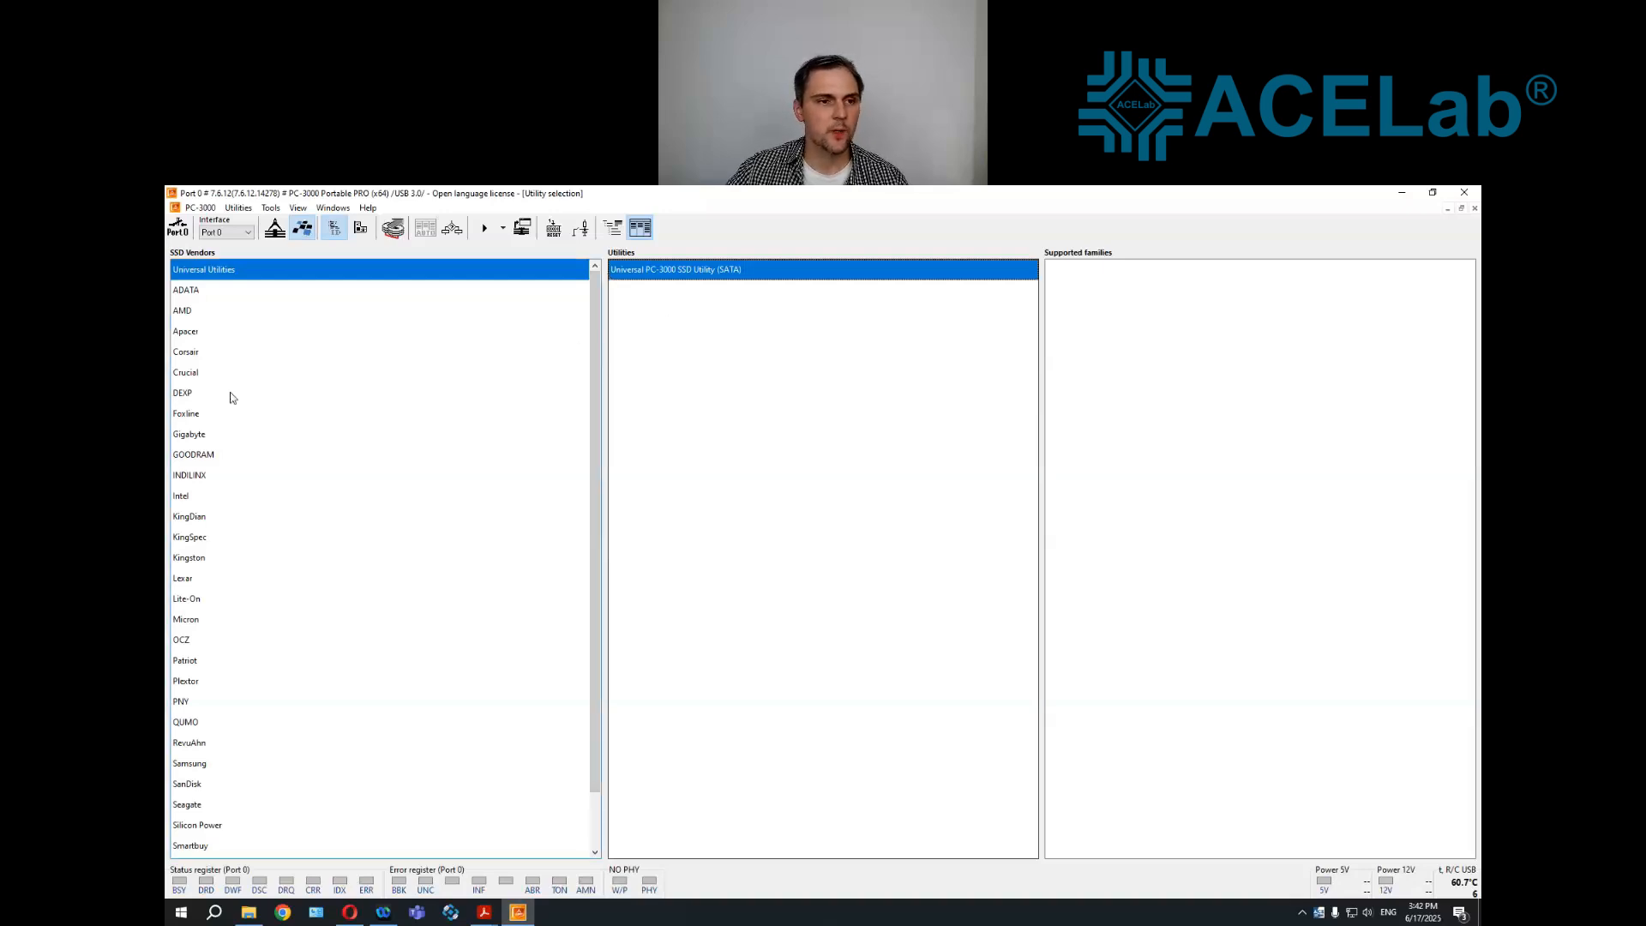
{"action": "left_click", "coordinate": [210, 335]}
{"action": "scroll", "coordinate": [228, 360], "scroll_direction": "down", "scroll_amount": 1}
{"action": "scroll", "coordinate": [247, 510], "scroll_direction": "up", "scroll_amount": 1}
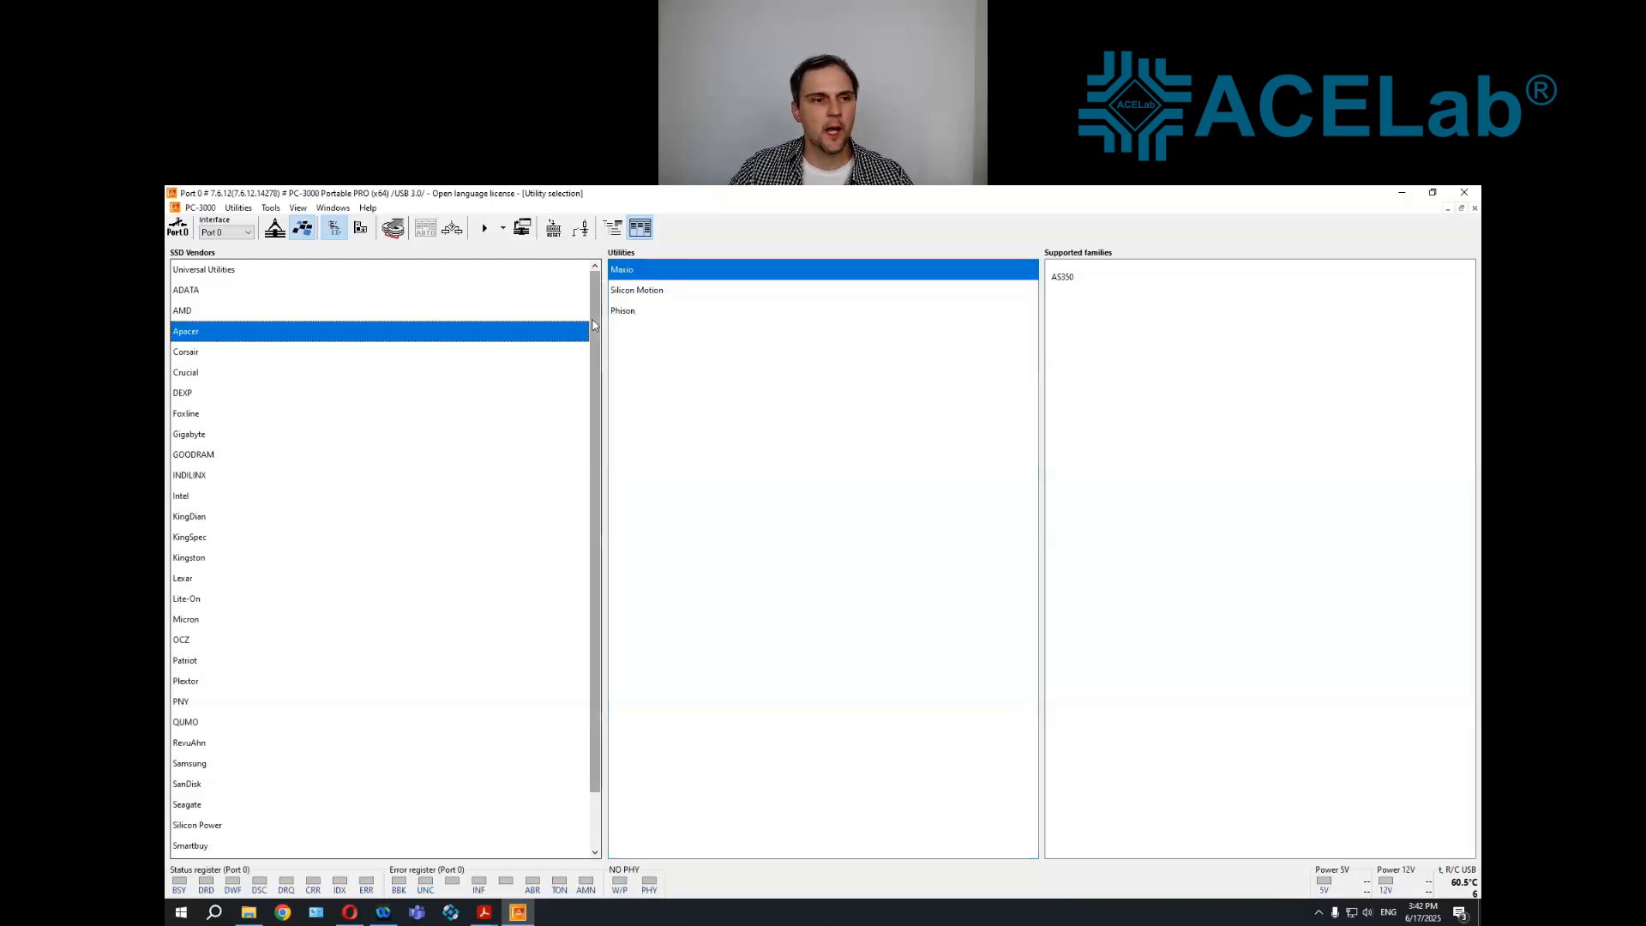
Power on the SSD on Port 0 and open the power monitor, placing it clear of the vendor and utility lists
{"action": "left_click", "coordinate": [179, 236]}
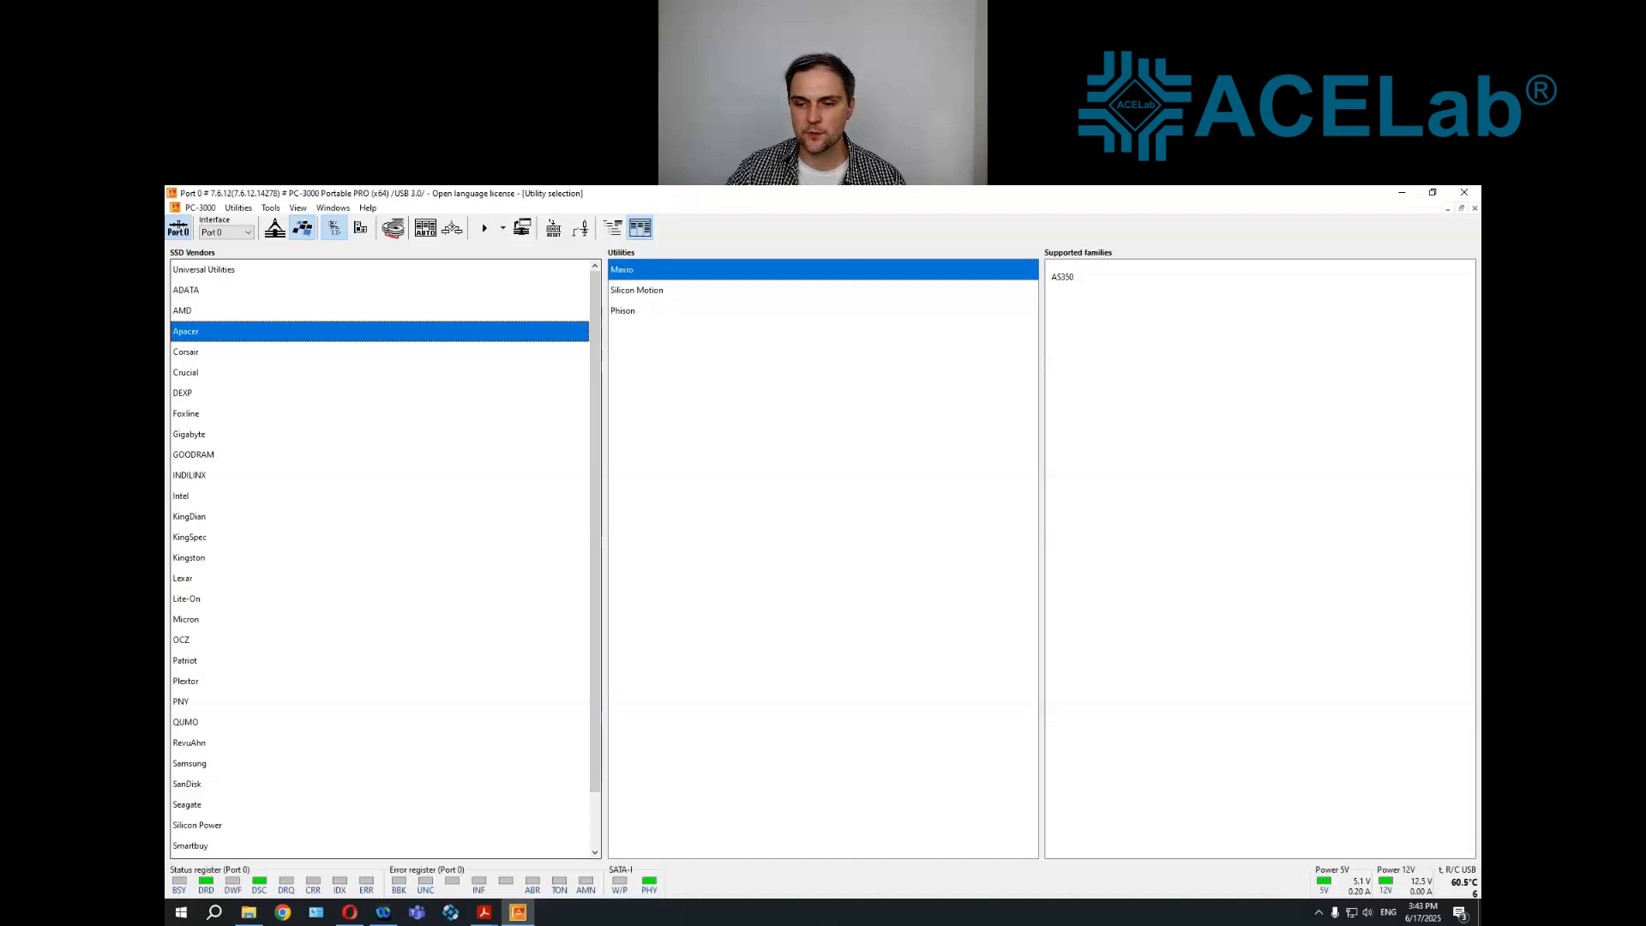
{"action": "left_click", "coordinate": [1327, 883]}
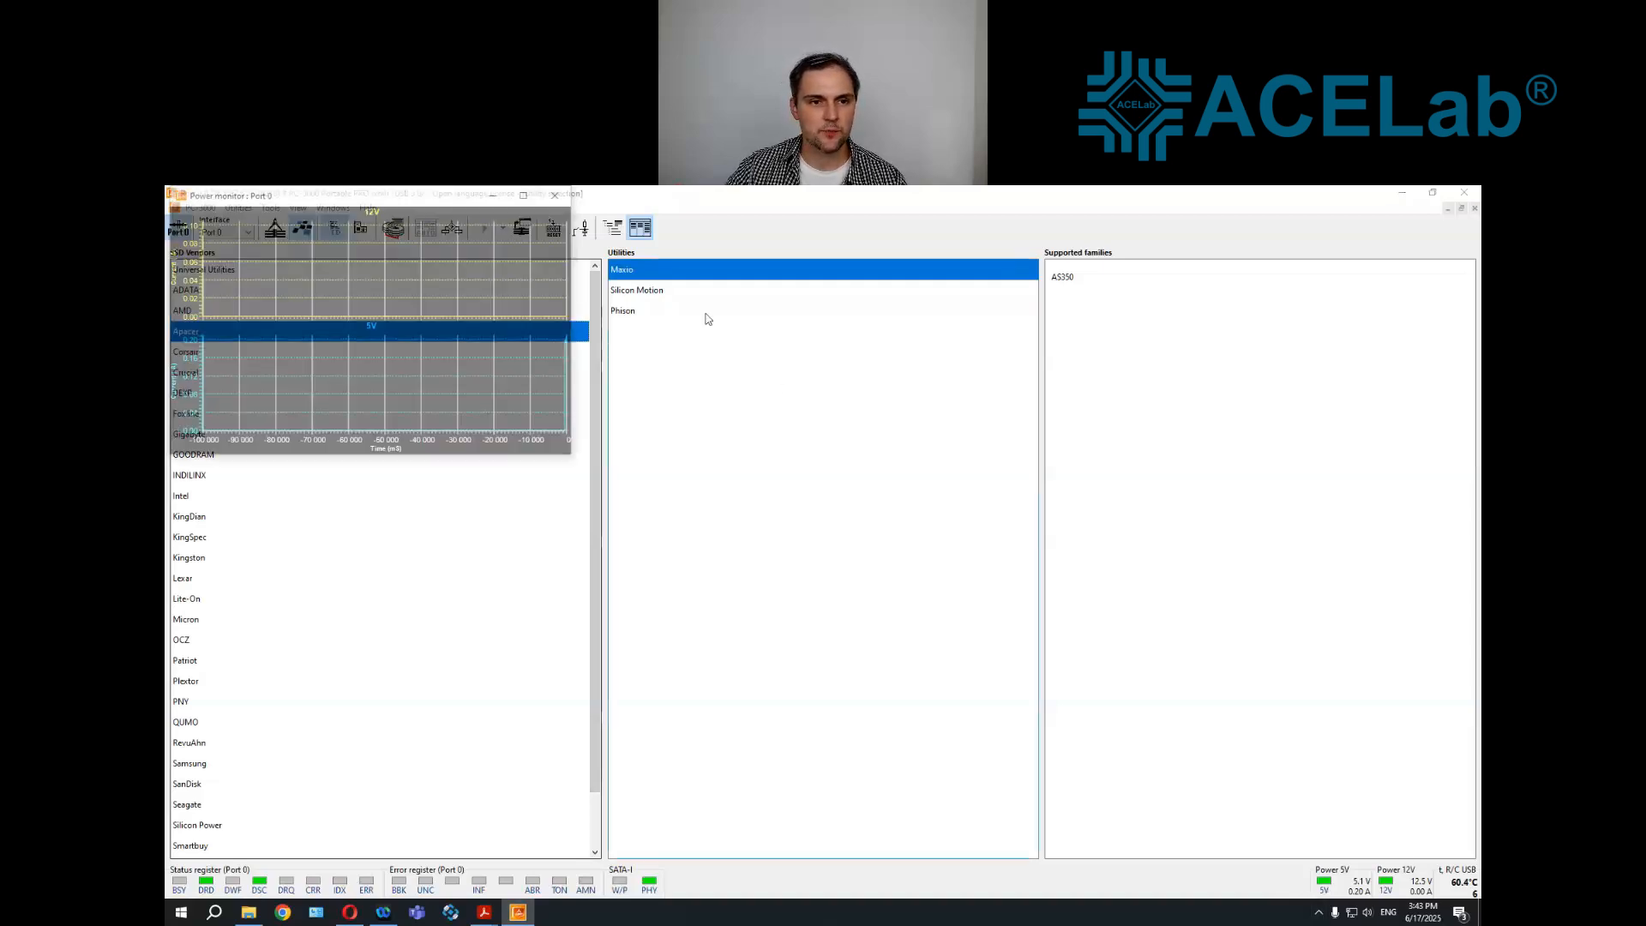
{"action": "left_click_drag", "start_coordinate": [436, 199], "coordinate": [1170, 408]}
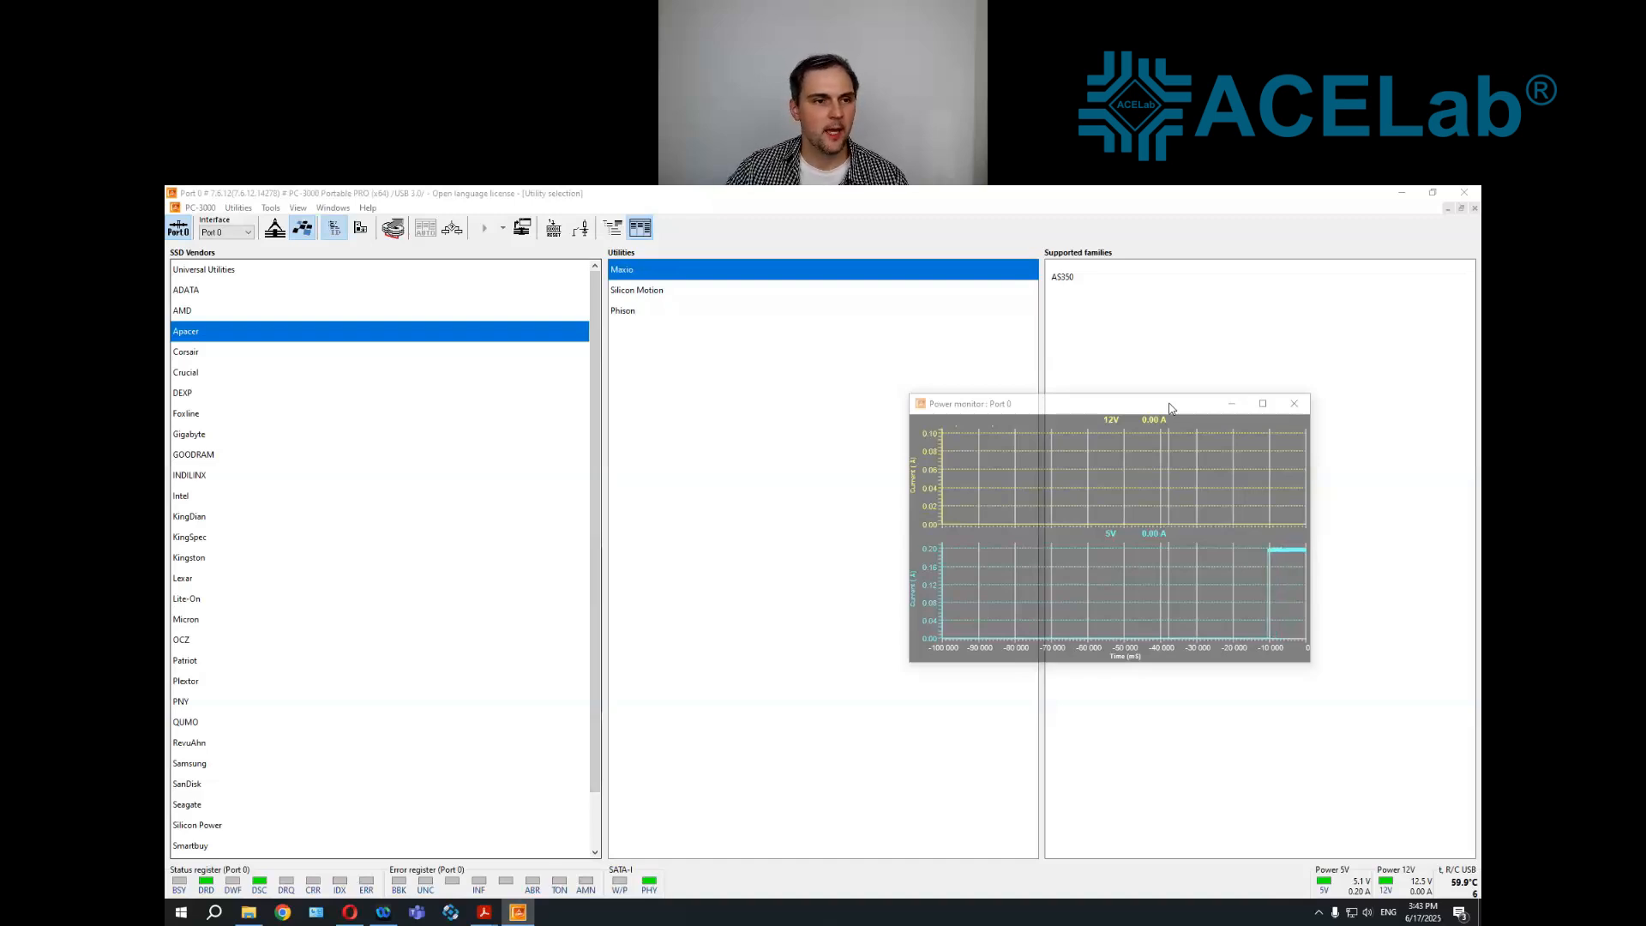
Run the Universal PC-3000 SSD Utility (SATA) despite the unread drive ID, check the drive's readiness and exit the utility
{"action": "left_click", "coordinate": [396, 270]}
{"action": "double_click", "coordinate": [661, 278]}
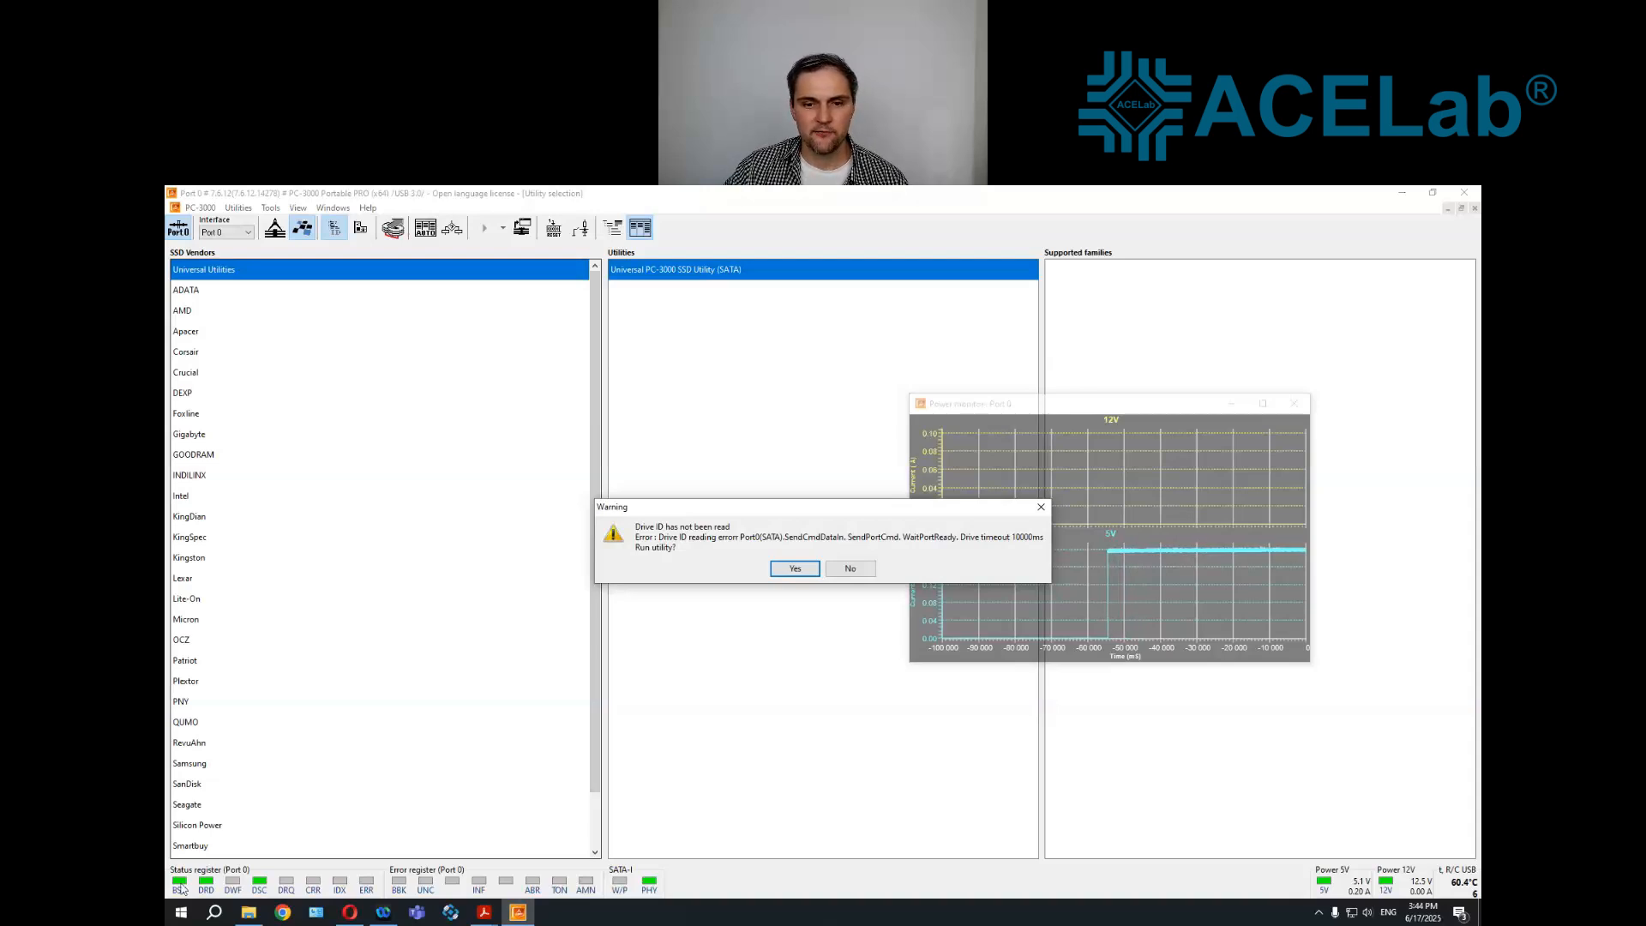
{"action": "left_click", "coordinate": [803, 569]}
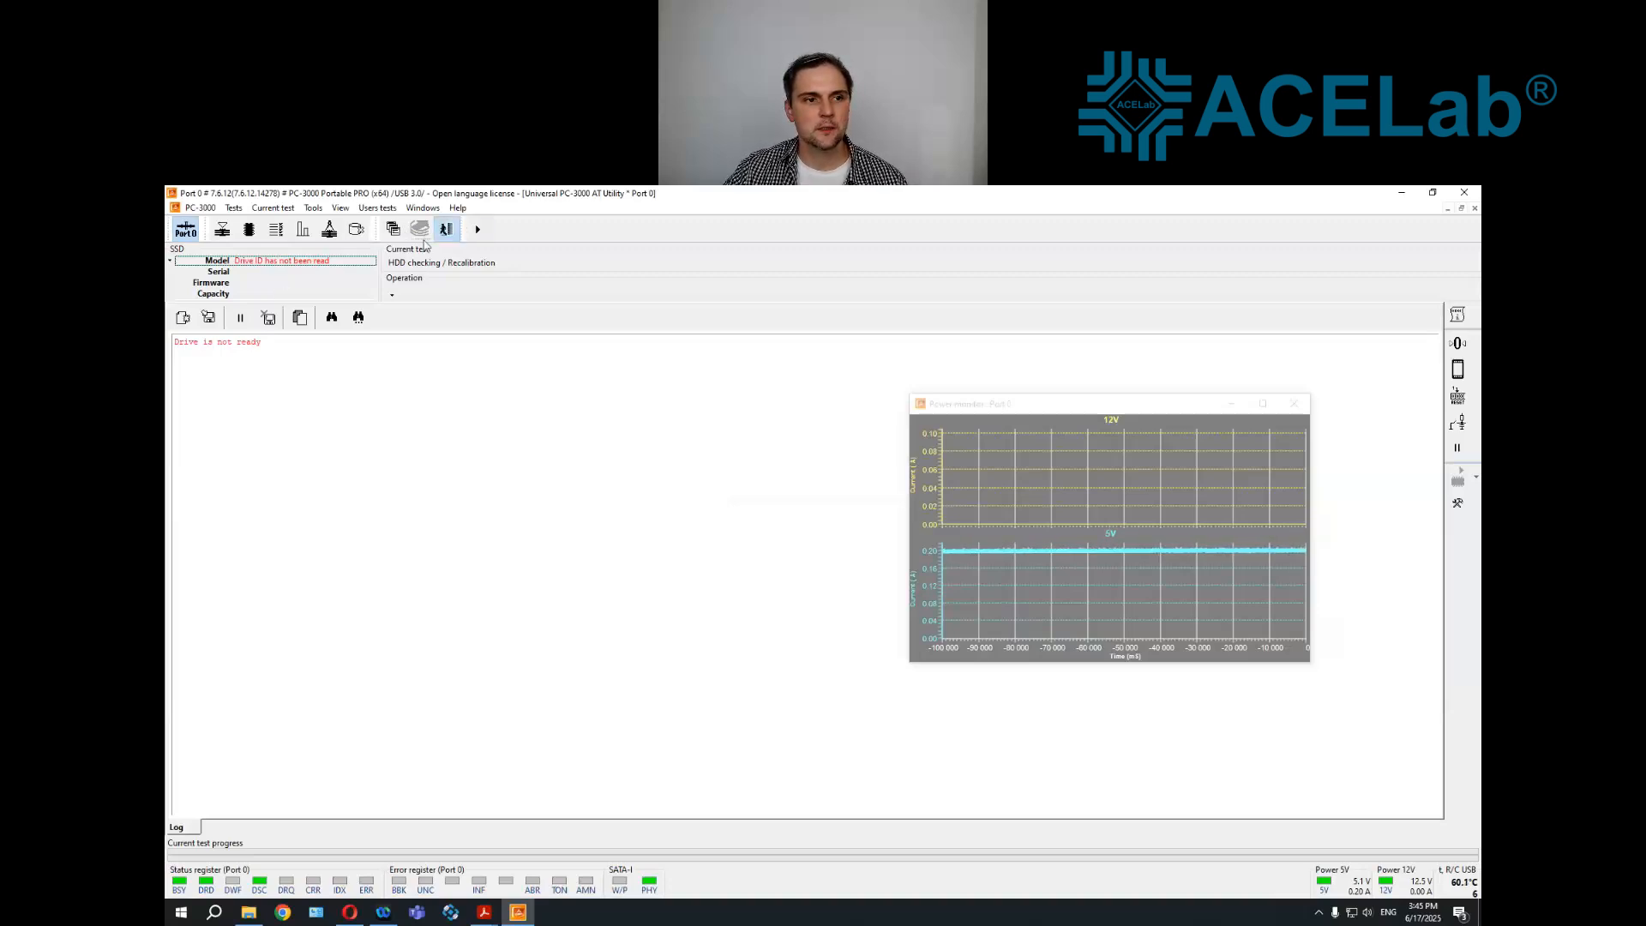
{"action": "left_click", "coordinate": [446, 230]}
Power-cycle the SSD on Port 0 and run ADATA's Silicon Motion utility despite the unread drive ID
{"action": "left_click", "coordinate": [184, 236]}
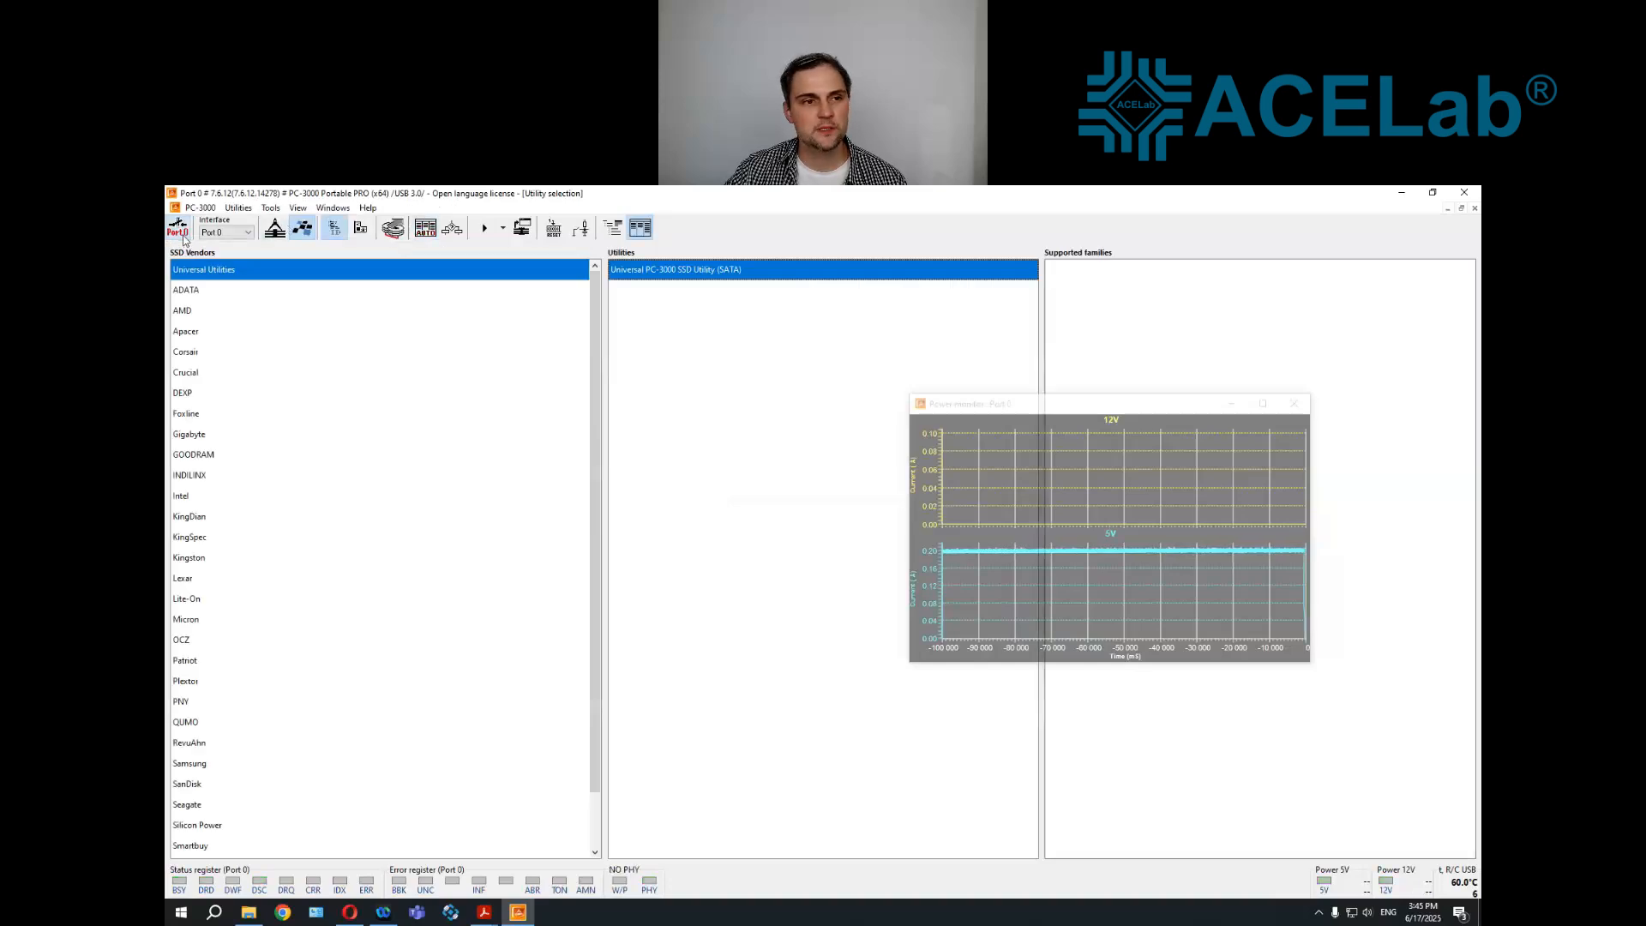
{"action": "left_click", "coordinate": [180, 230]}
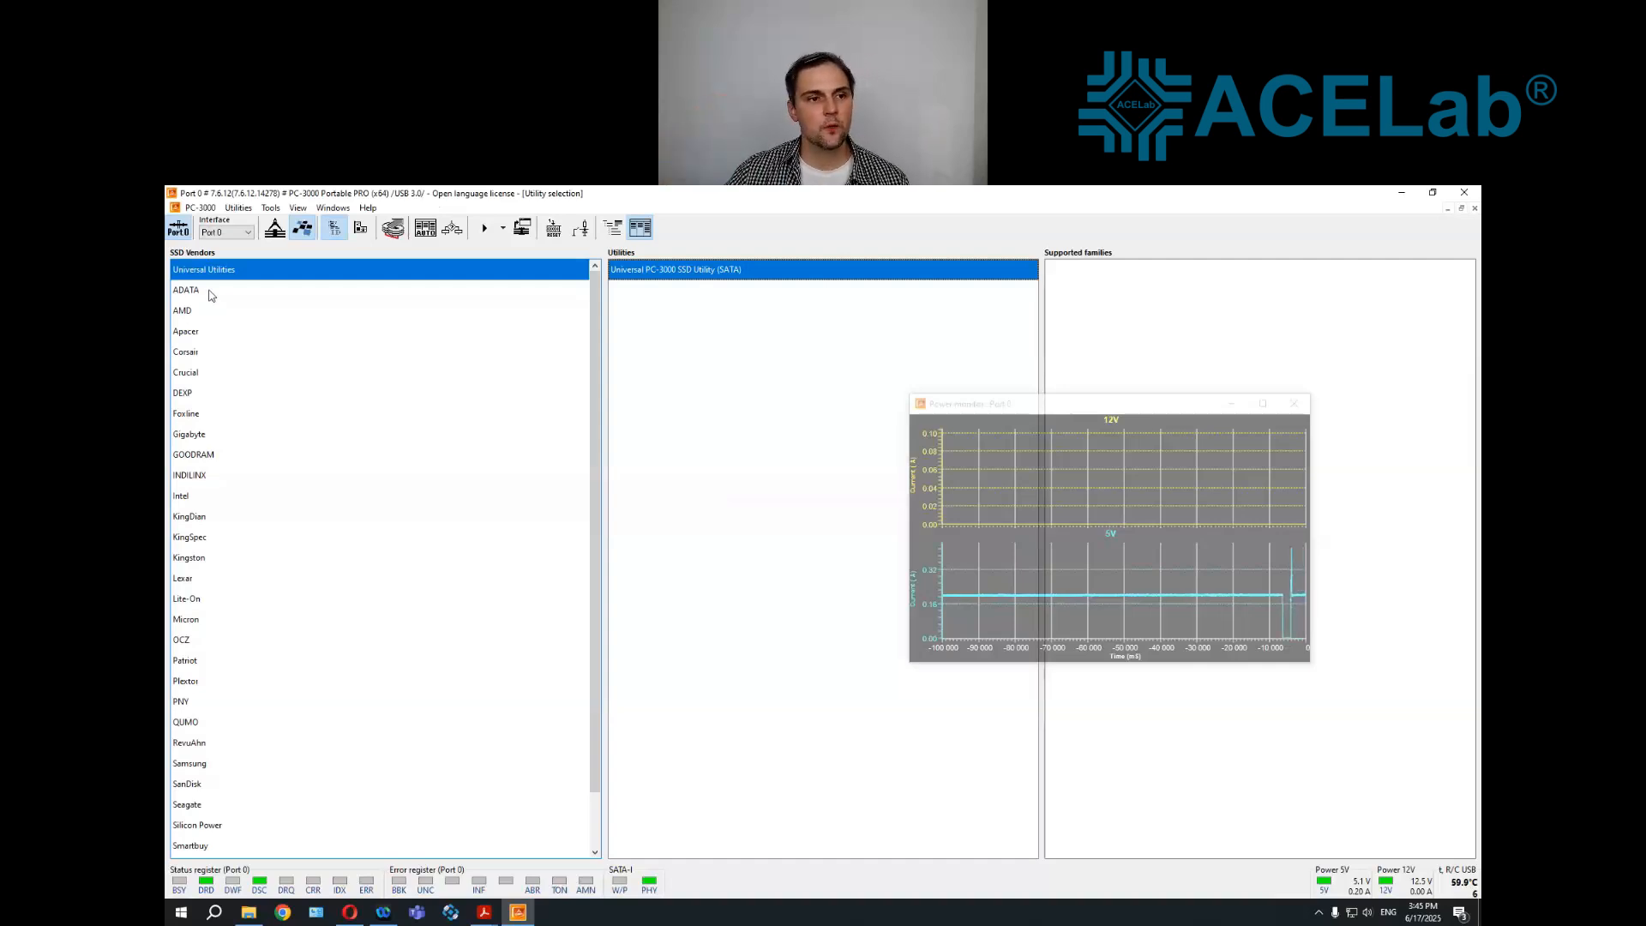
{"action": "left_click", "coordinate": [208, 291]}
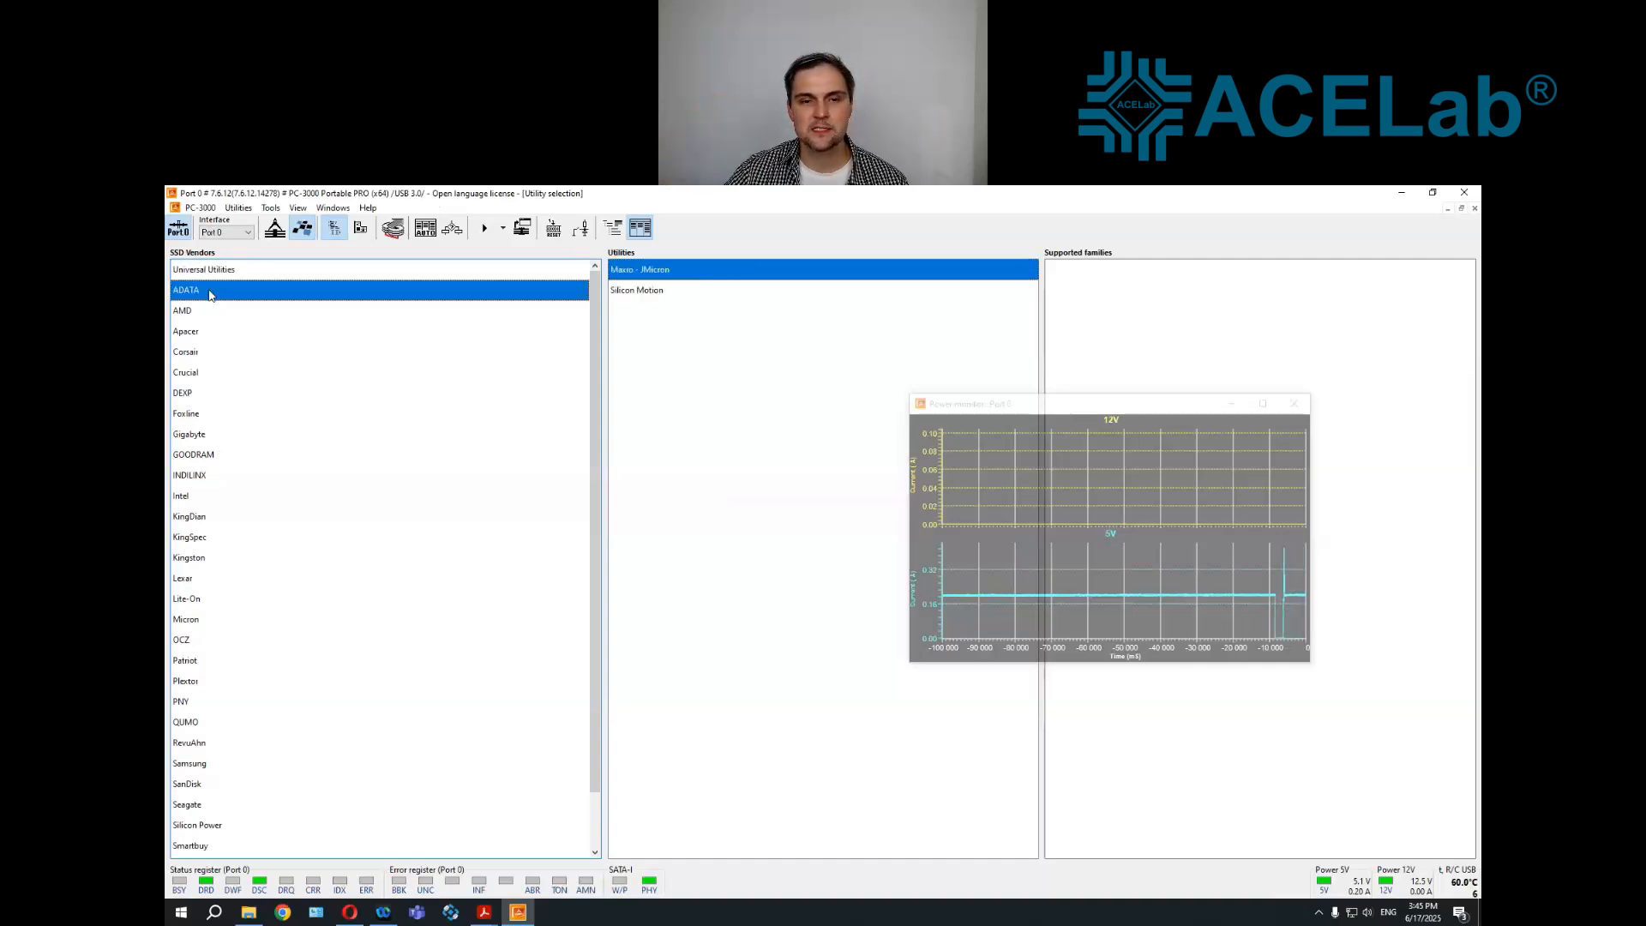
{"action": "left_click", "coordinate": [622, 297]}
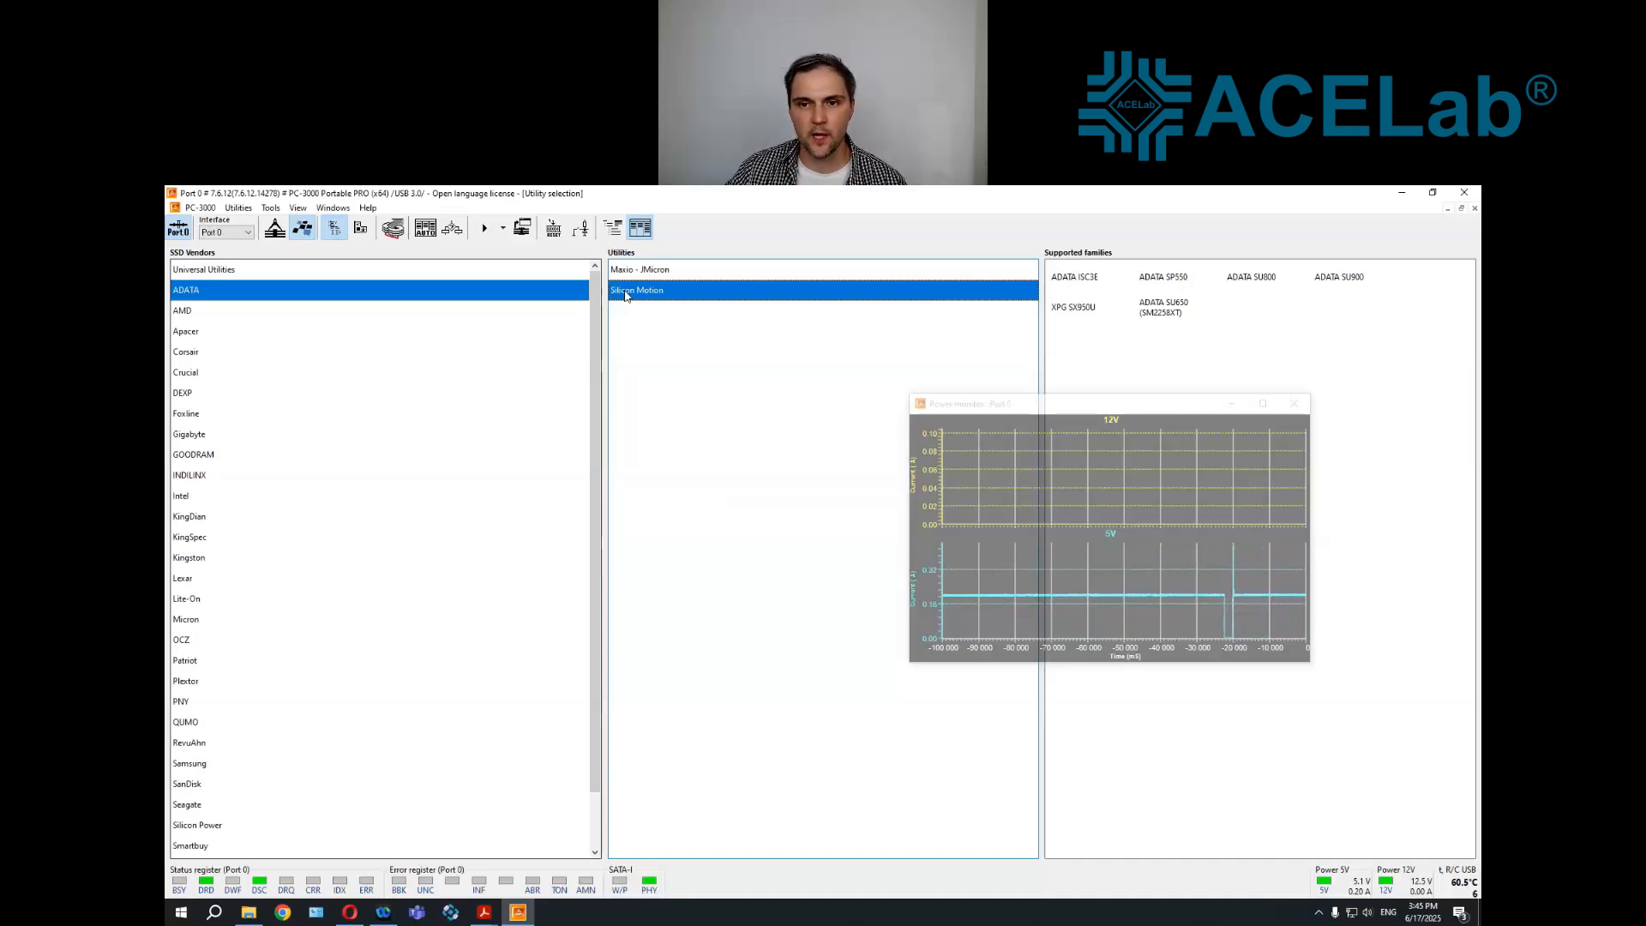
{"action": "double_click", "coordinate": [625, 293]}
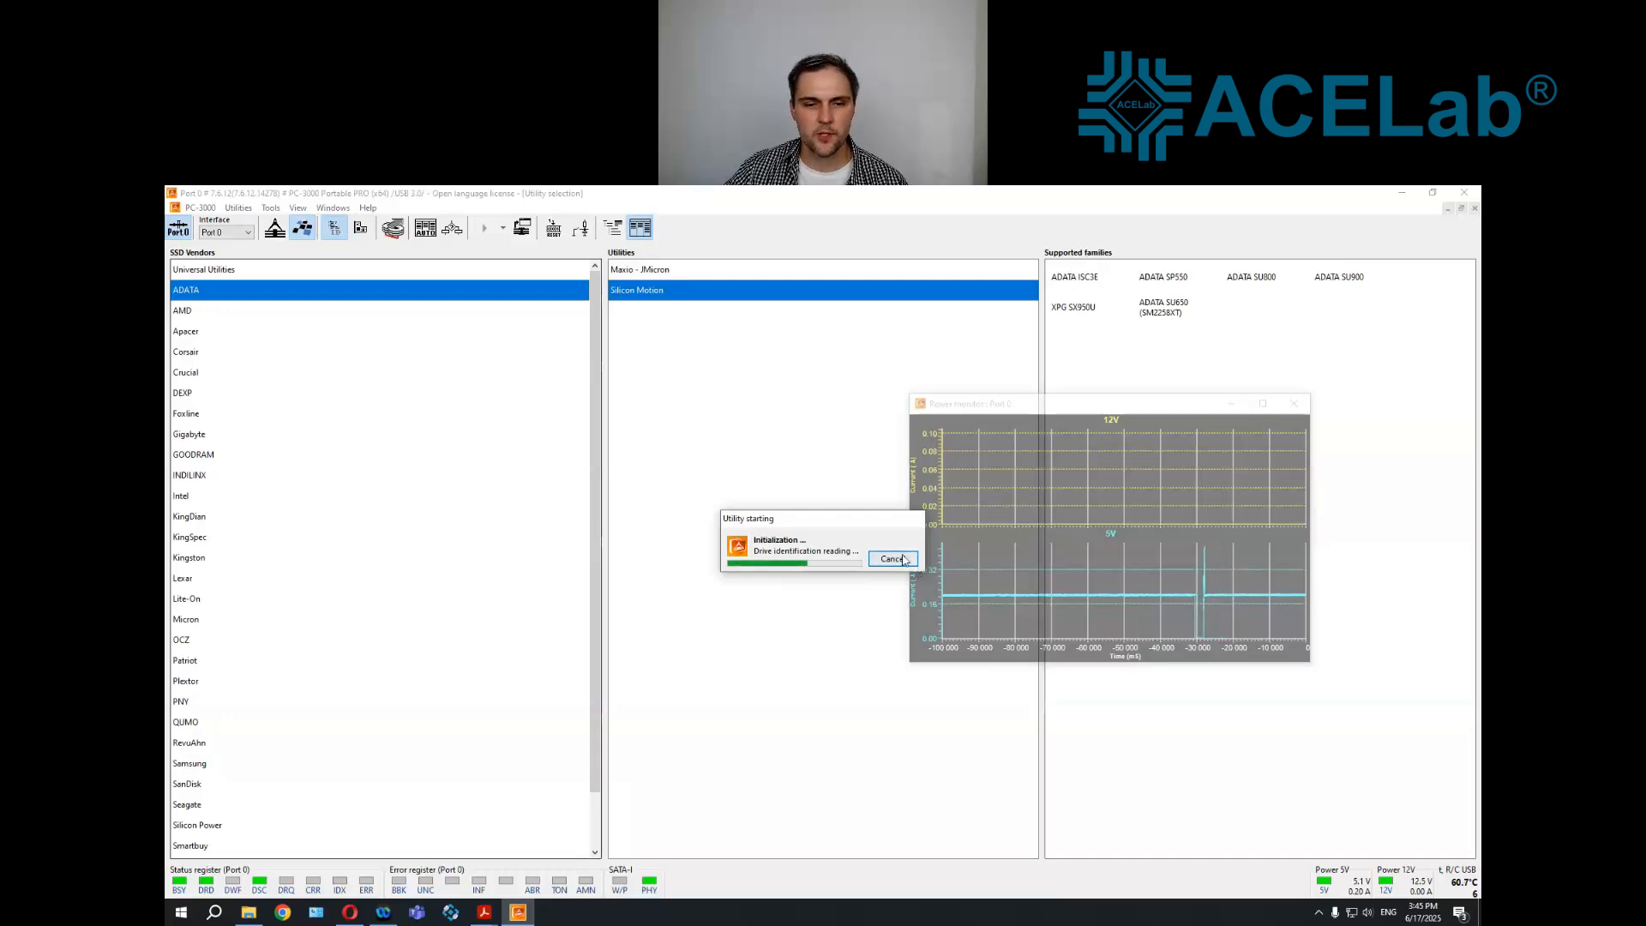
{"action": "left_click", "coordinate": [796, 569]}
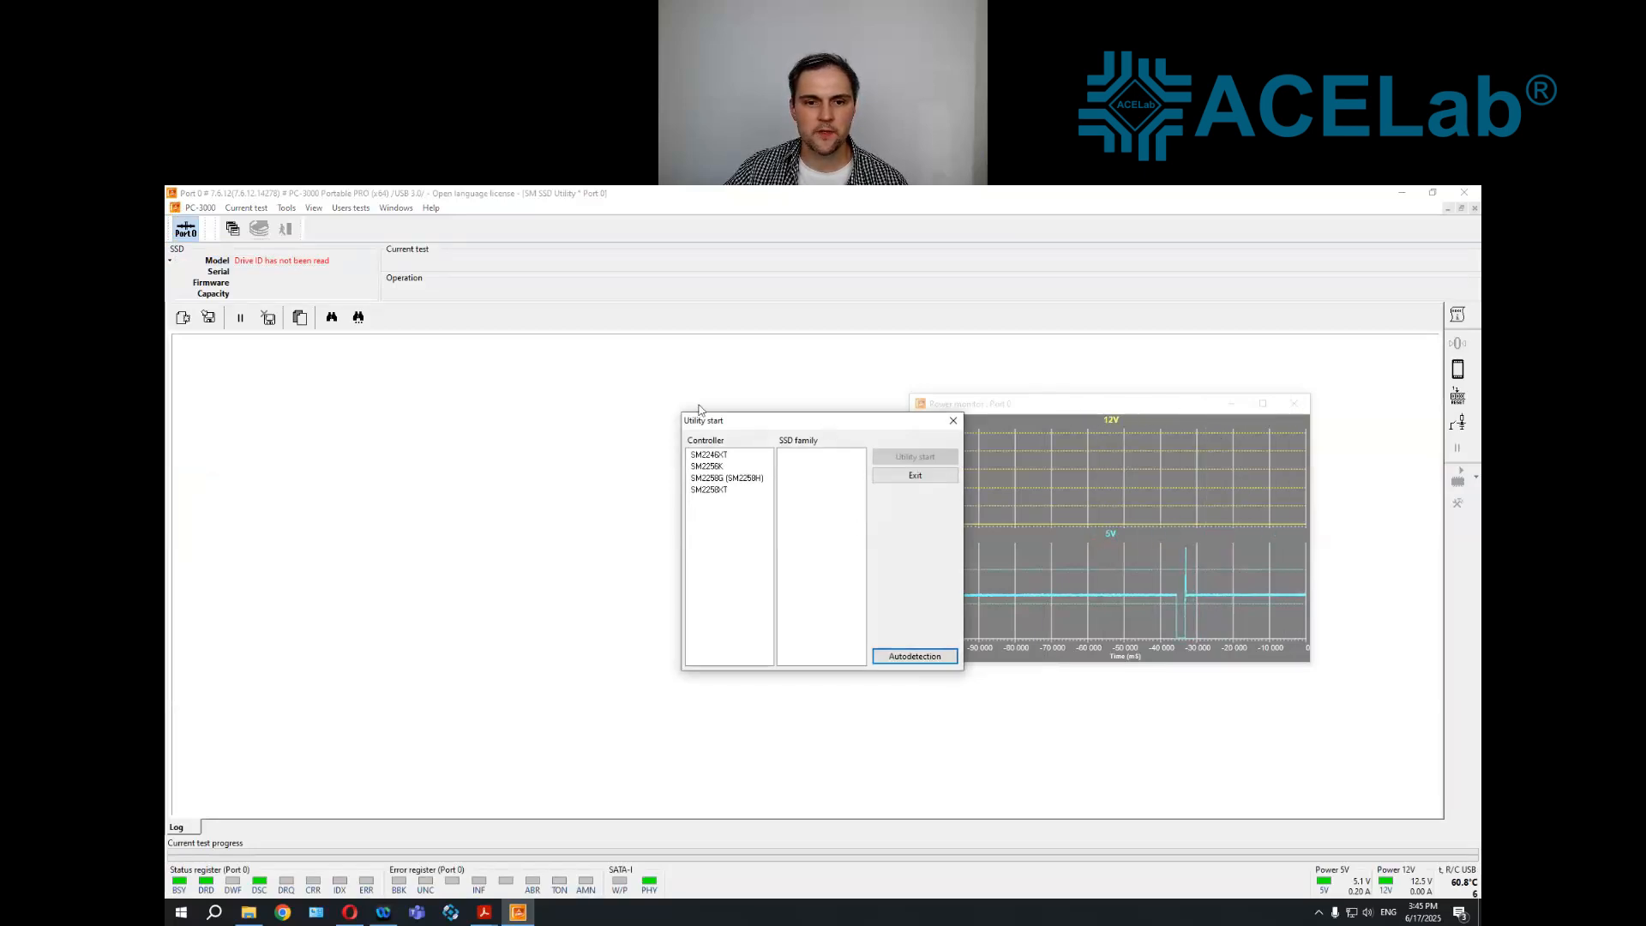
Choose the SM2258G (SM2258H) controller and the ADATA SU800 family, and start the utility
{"action": "left_click_drag", "start_coordinate": [745, 422], "coordinate": [611, 401]}
{"action": "left_click", "coordinate": [611, 458]}
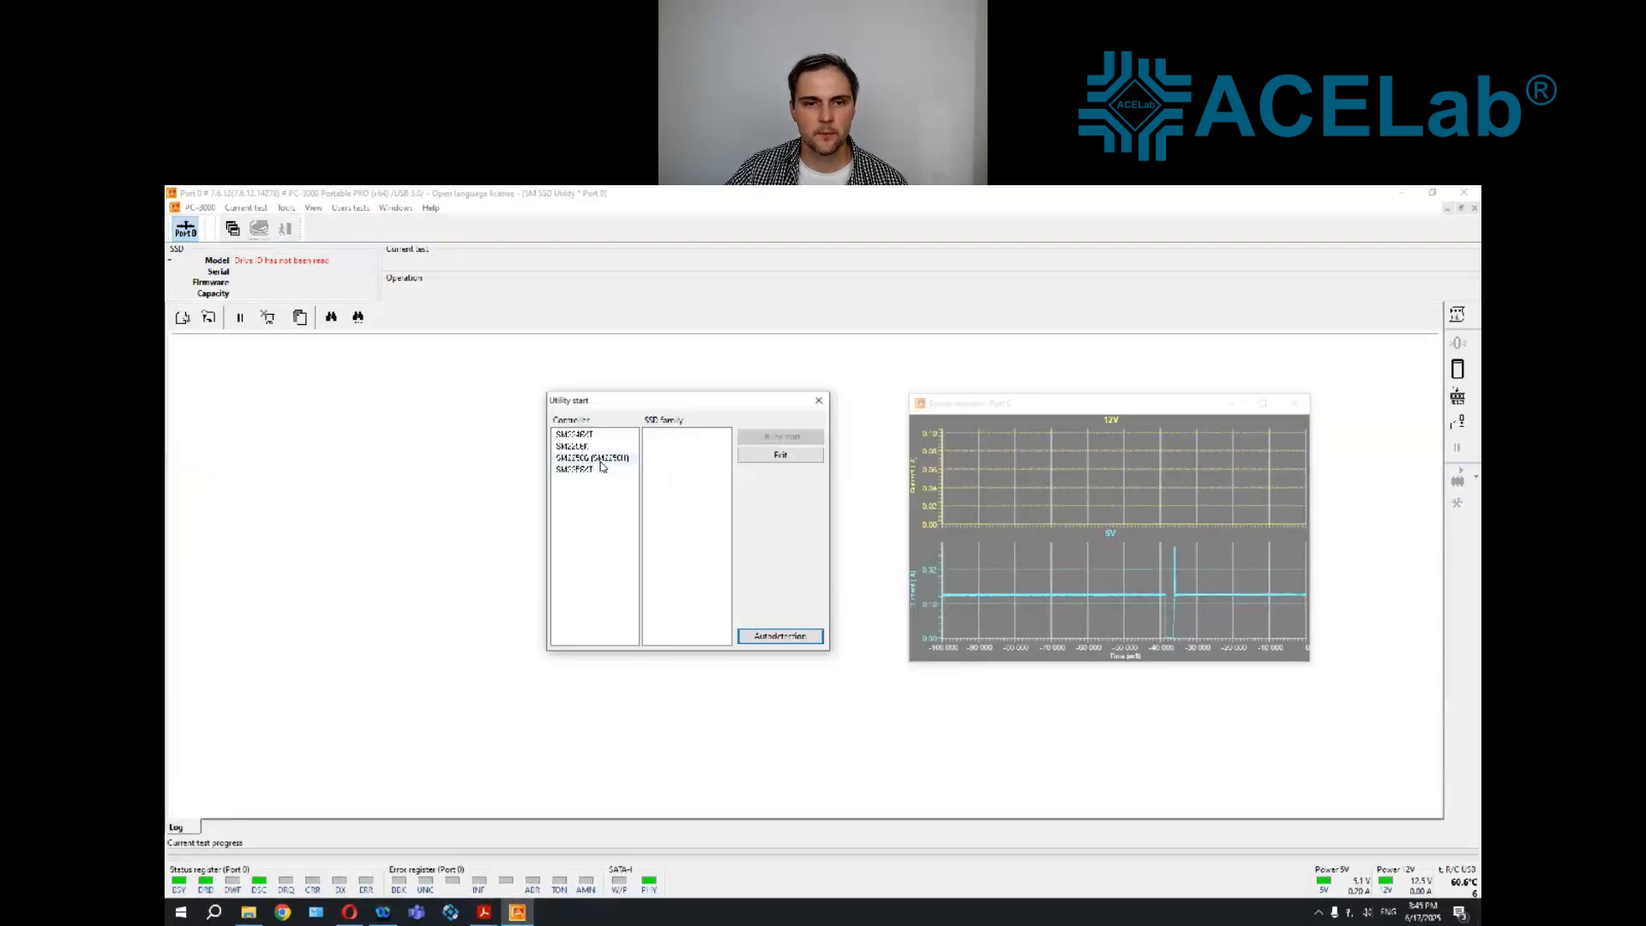
{"action": "left_click", "coordinate": [671, 435]}
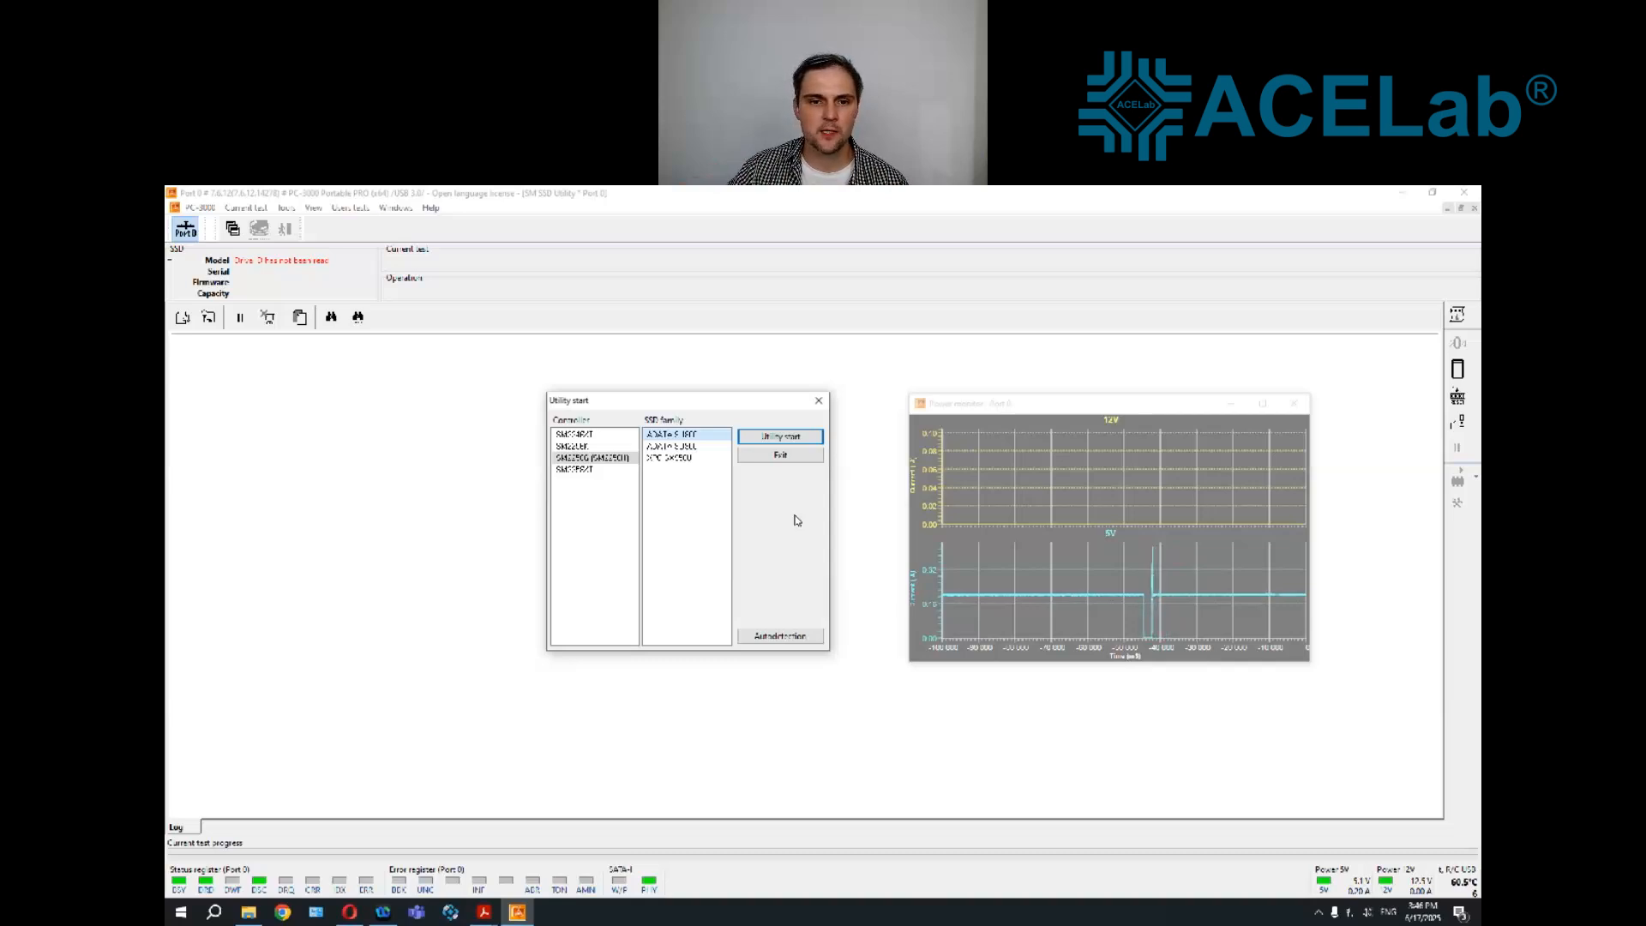
{"action": "left_click", "coordinate": [781, 439]}
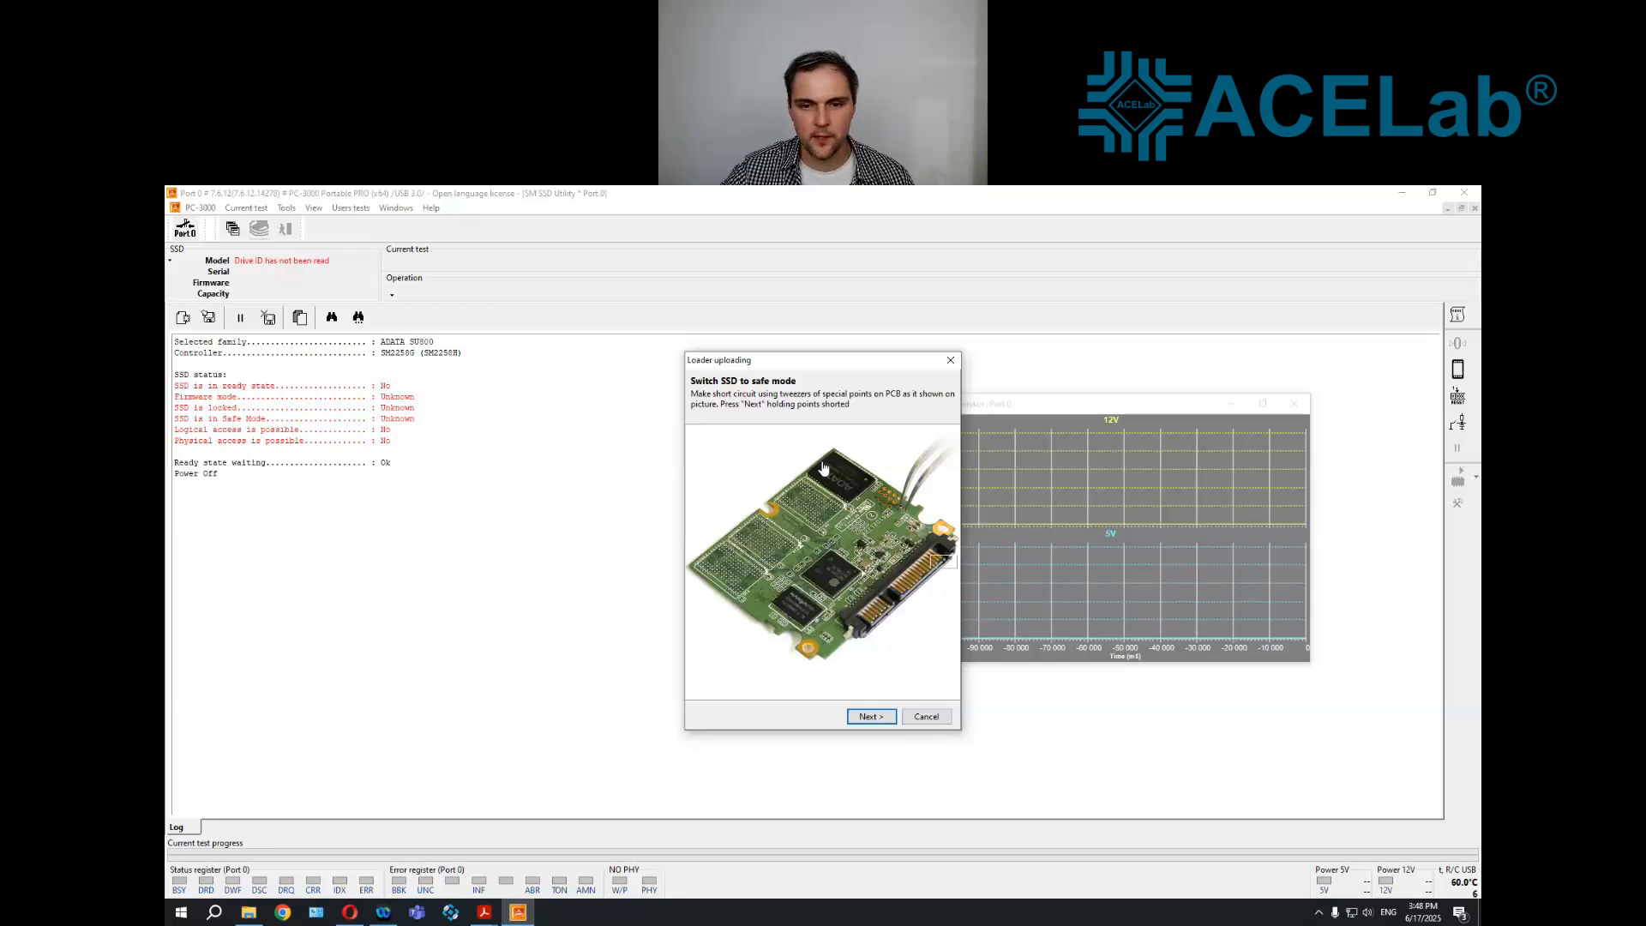
Continue with the safe mode points shorted and upload the loader DBG_Q0321B_IM3D_IMB16.bin to the SSD
{"action": "left_click", "coordinate": [869, 716]}
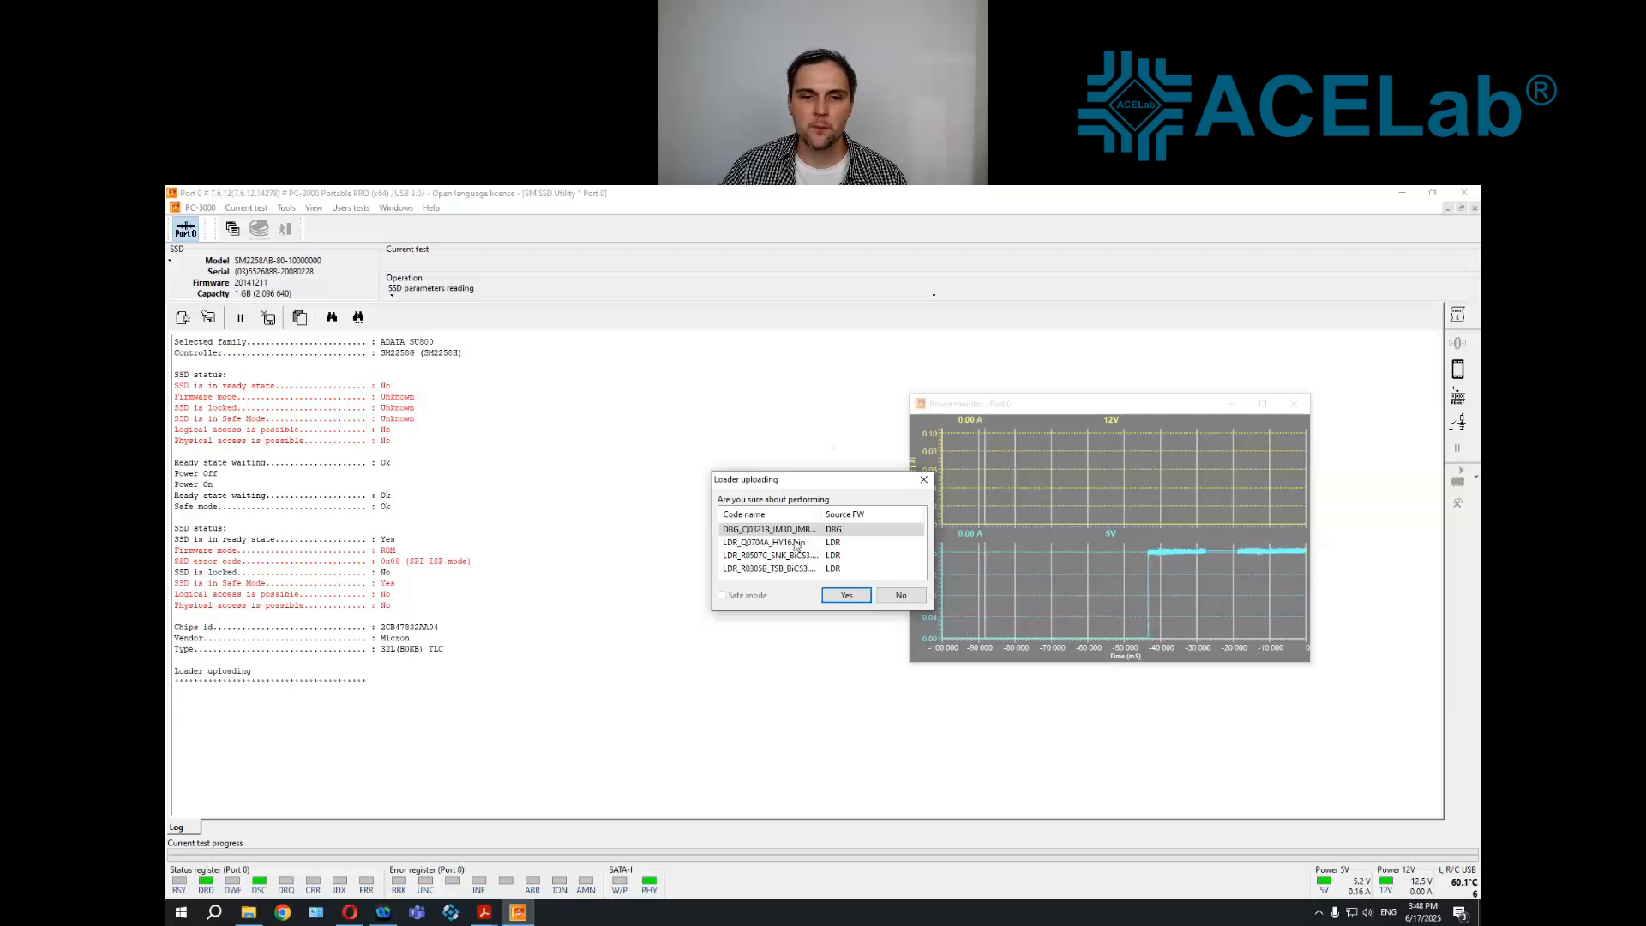
{"action": "left_click", "coordinate": [808, 531]}
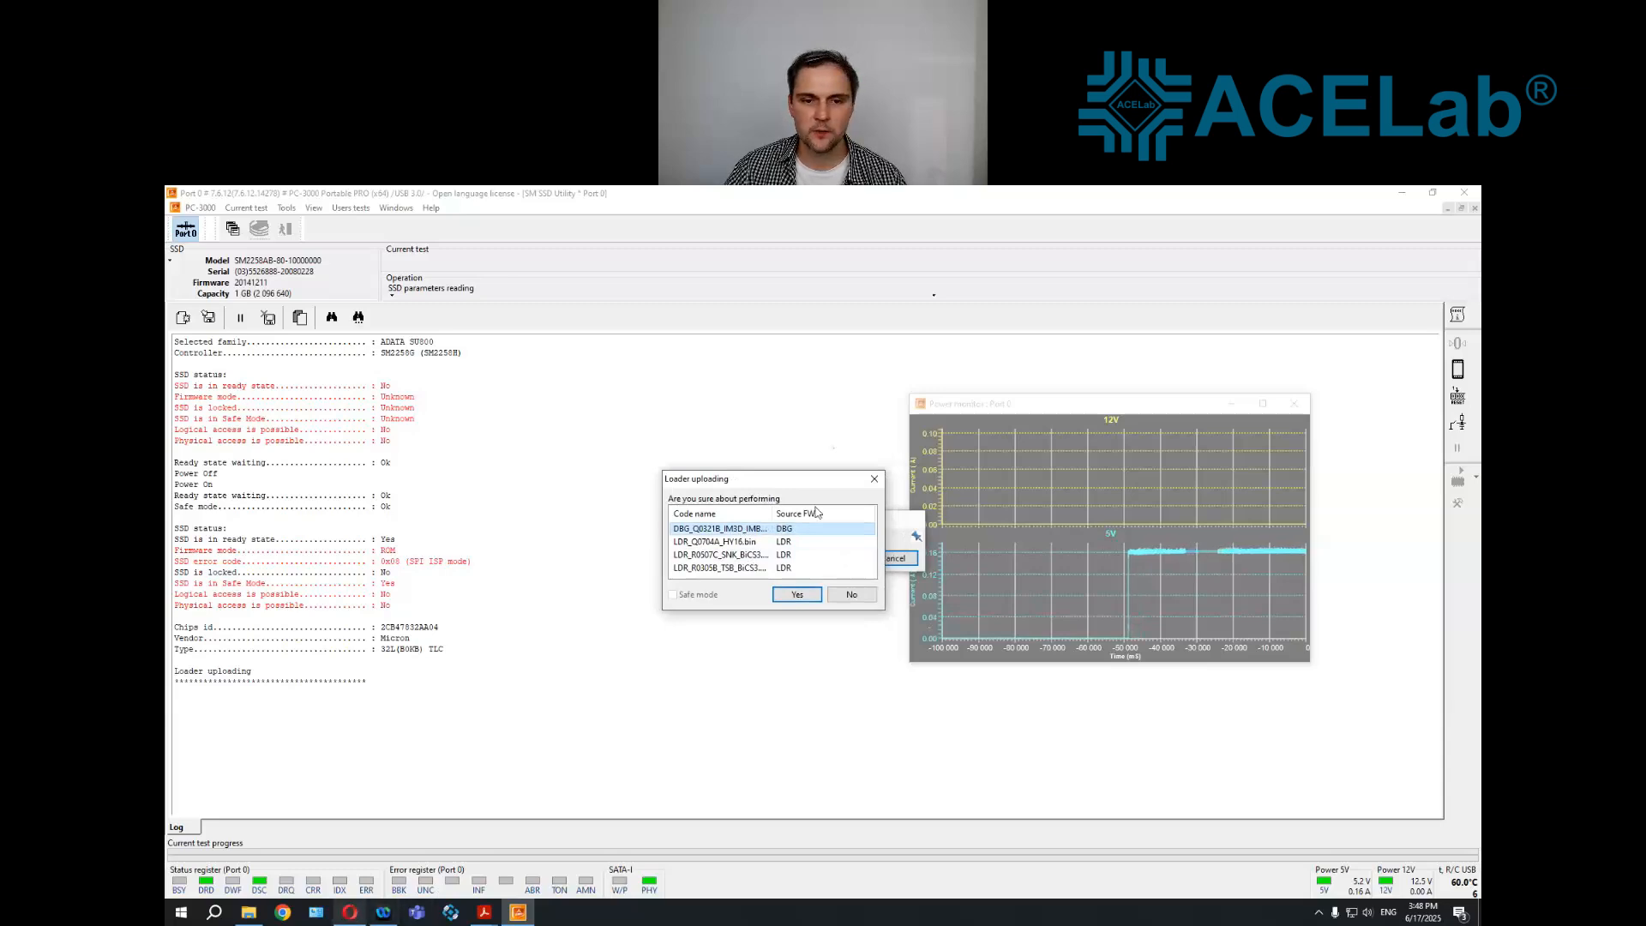
{"action": "left_click", "coordinate": [791, 595]}
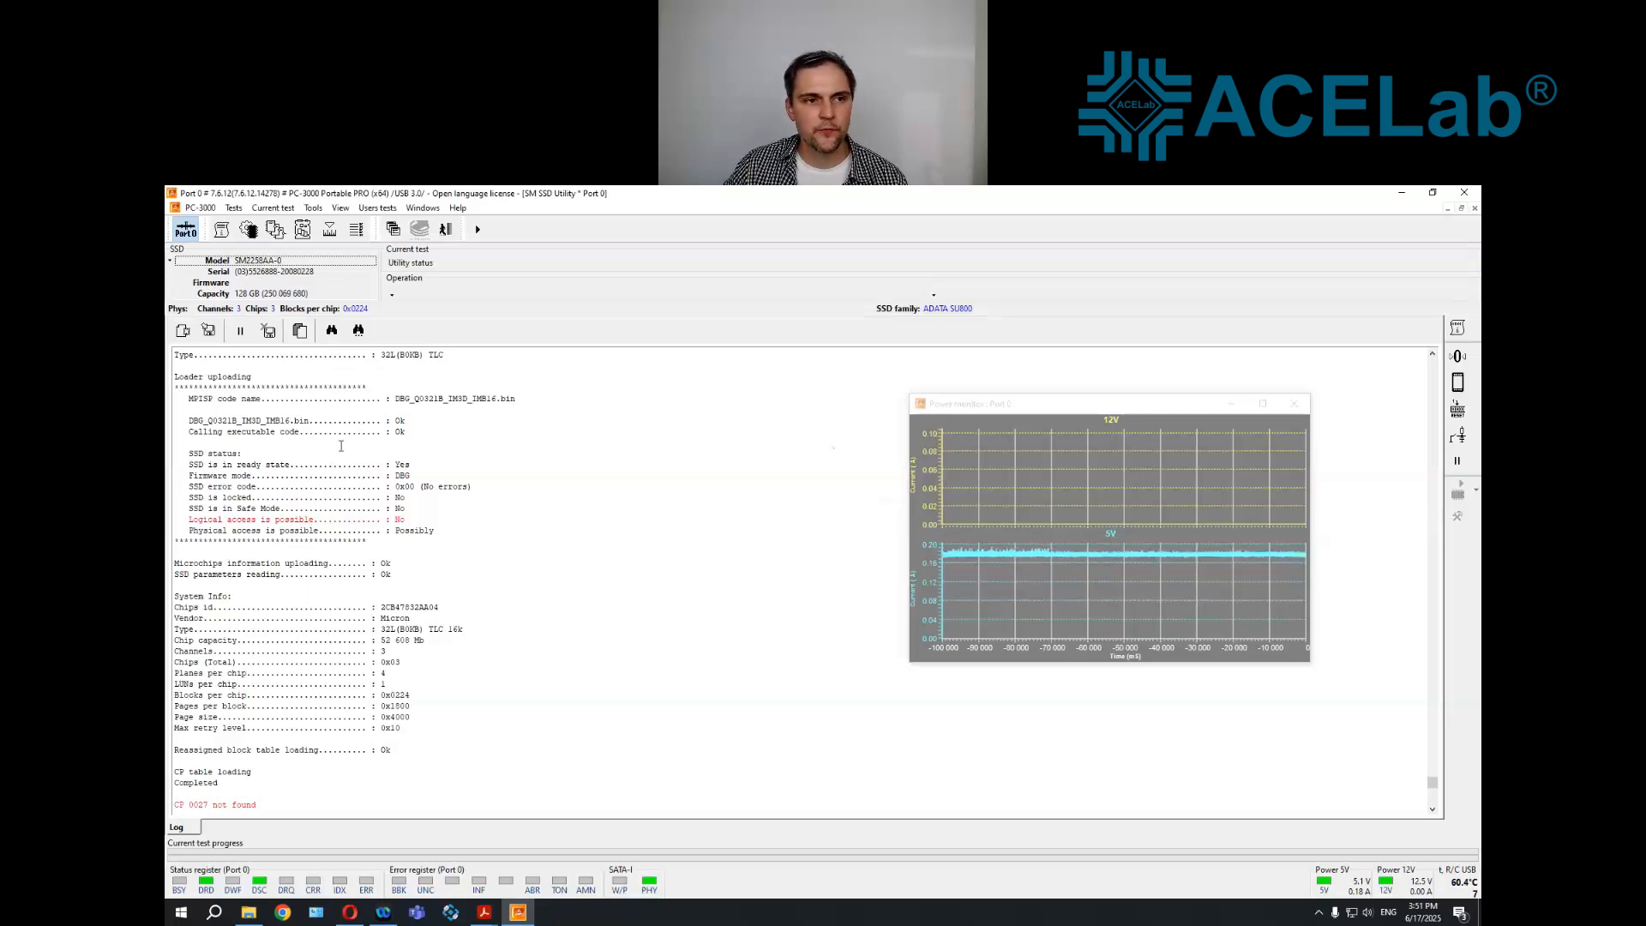
Create the SSD's translator from its service information, using the existing ADATA SU800 profile that matches the drive
{"action": "left_click", "coordinate": [234, 208]}
{"action": "mouse_move", "coordinate": [310, 246]}
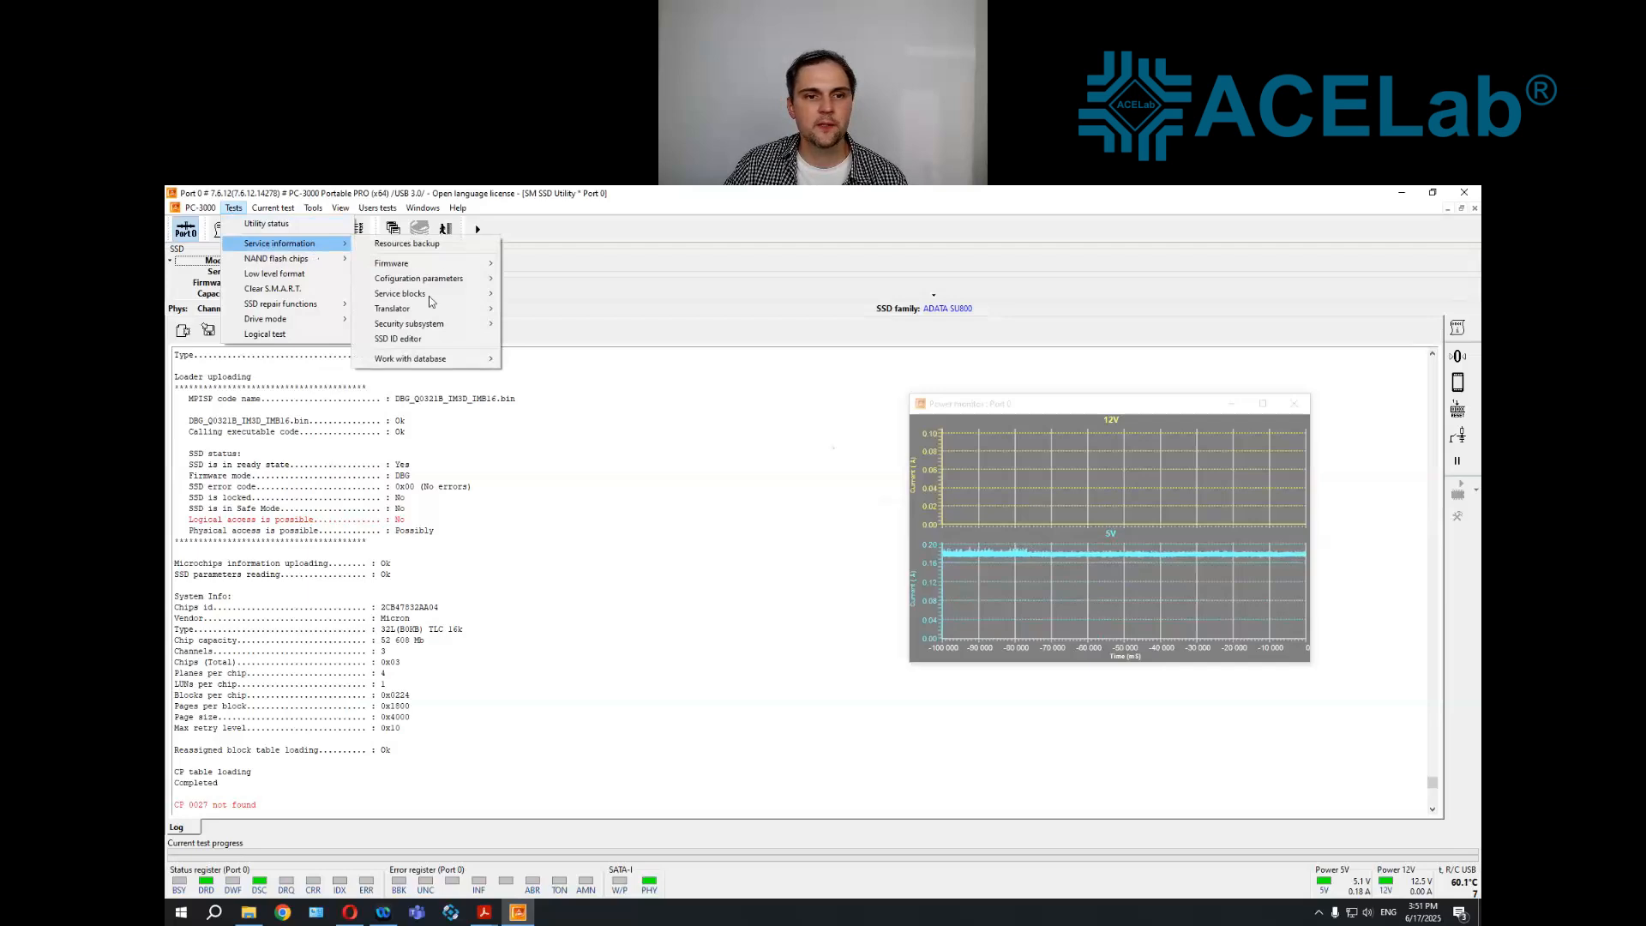
{"action": "mouse_move", "coordinate": [429, 309]}
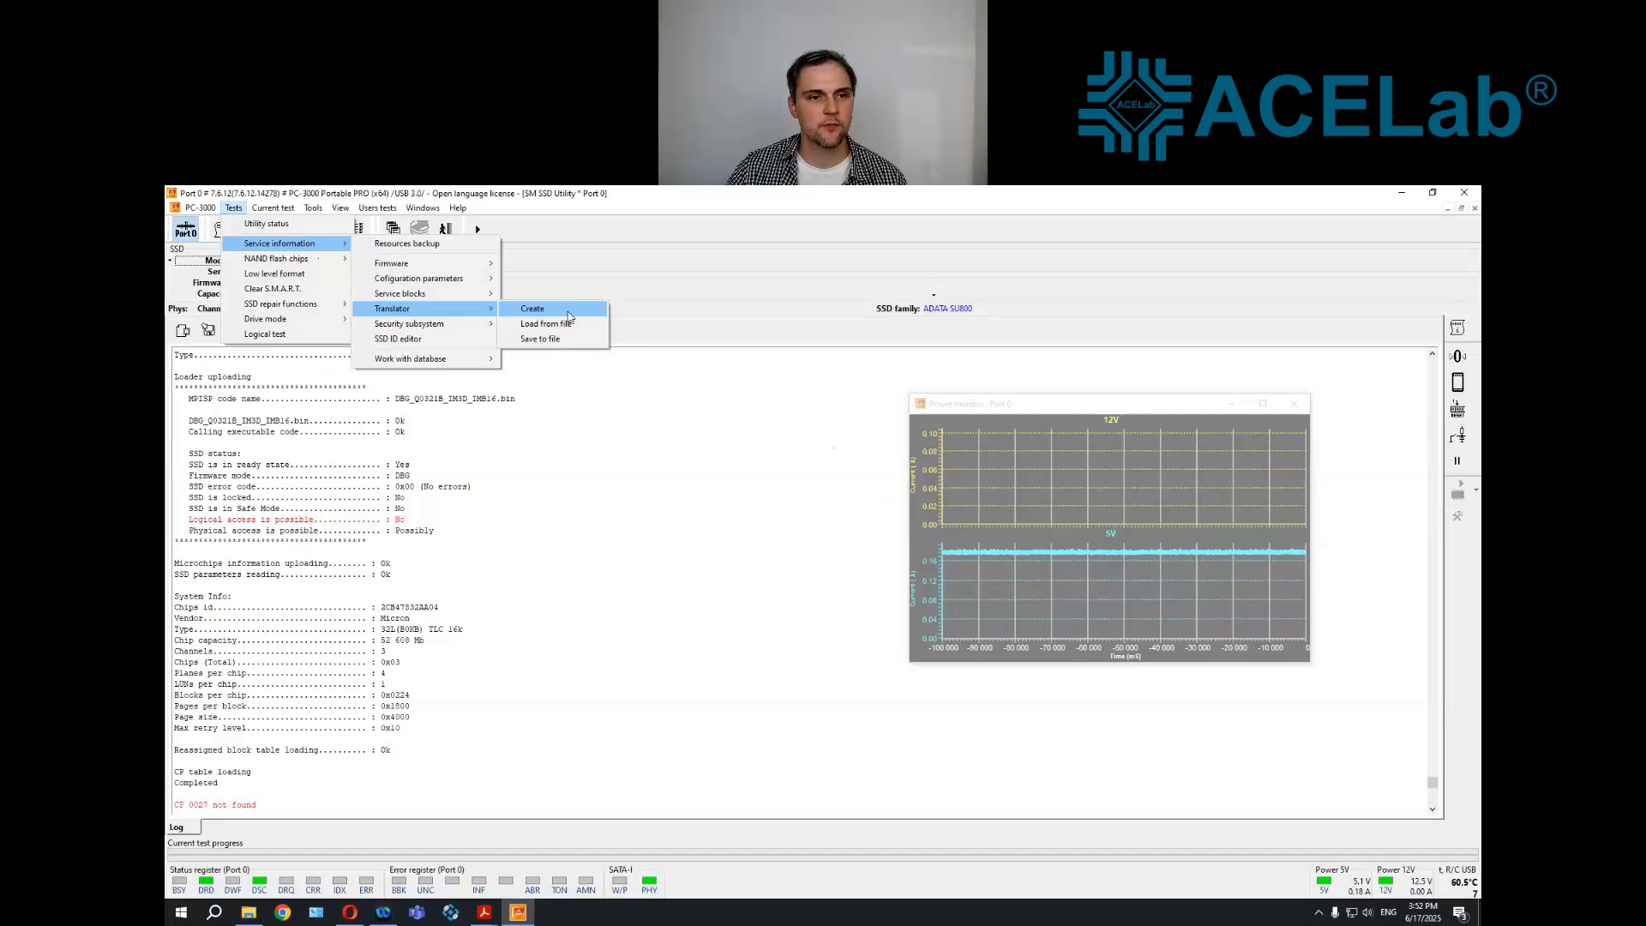
{"action": "left_click", "coordinate": [566, 314]}
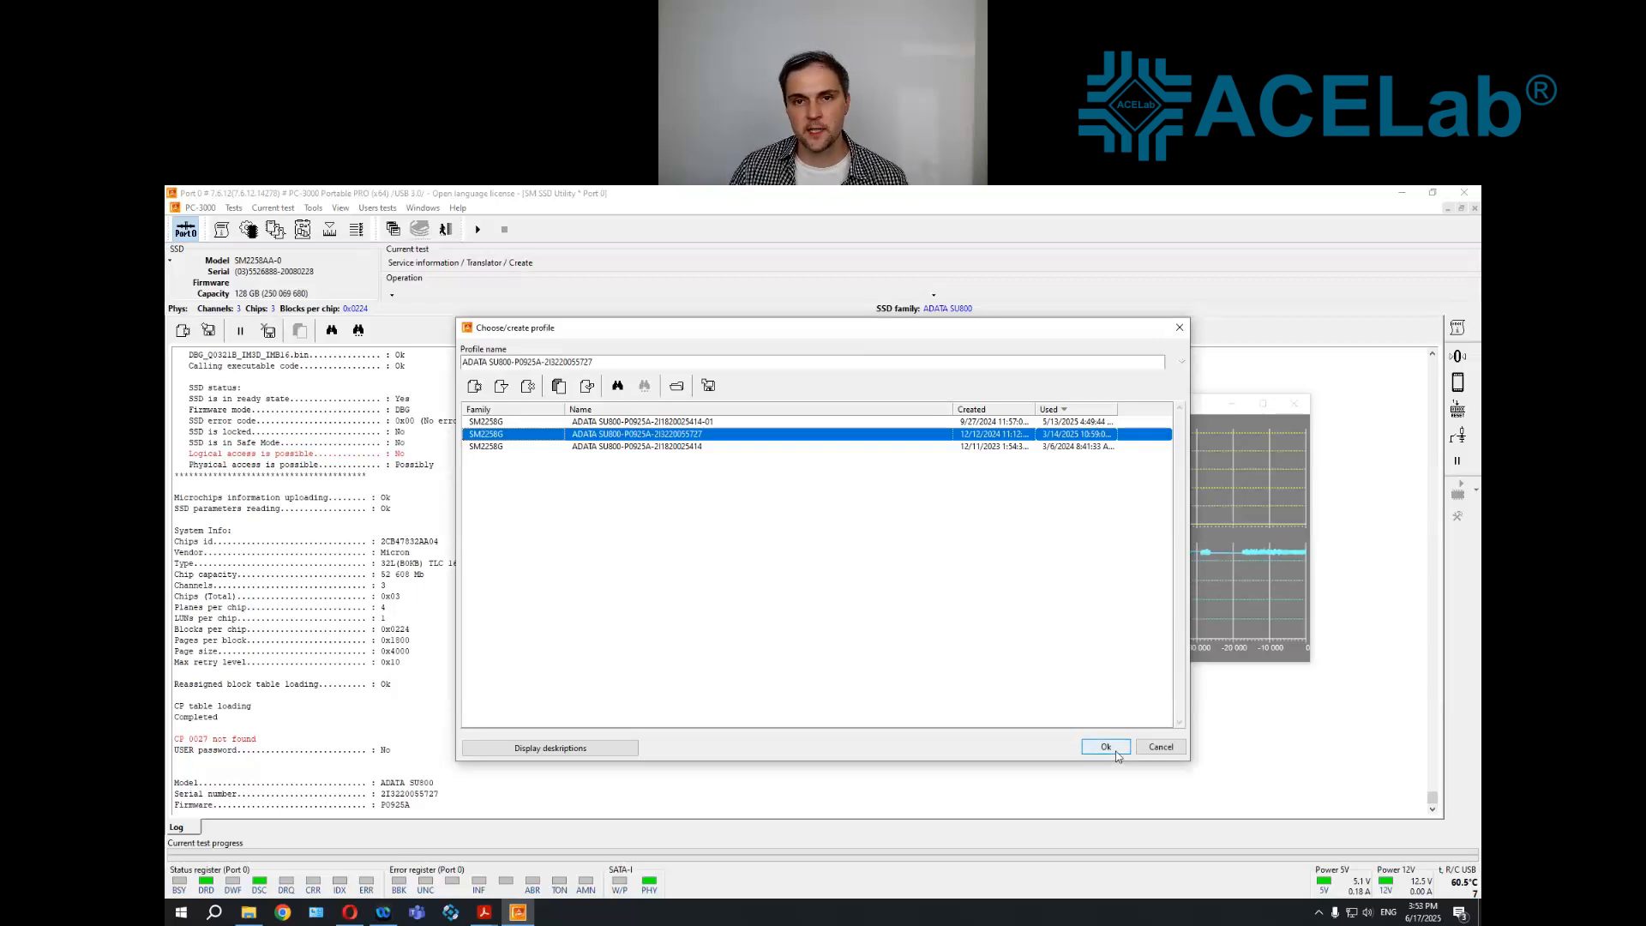
{"action": "left_click", "coordinate": [1107, 748]}
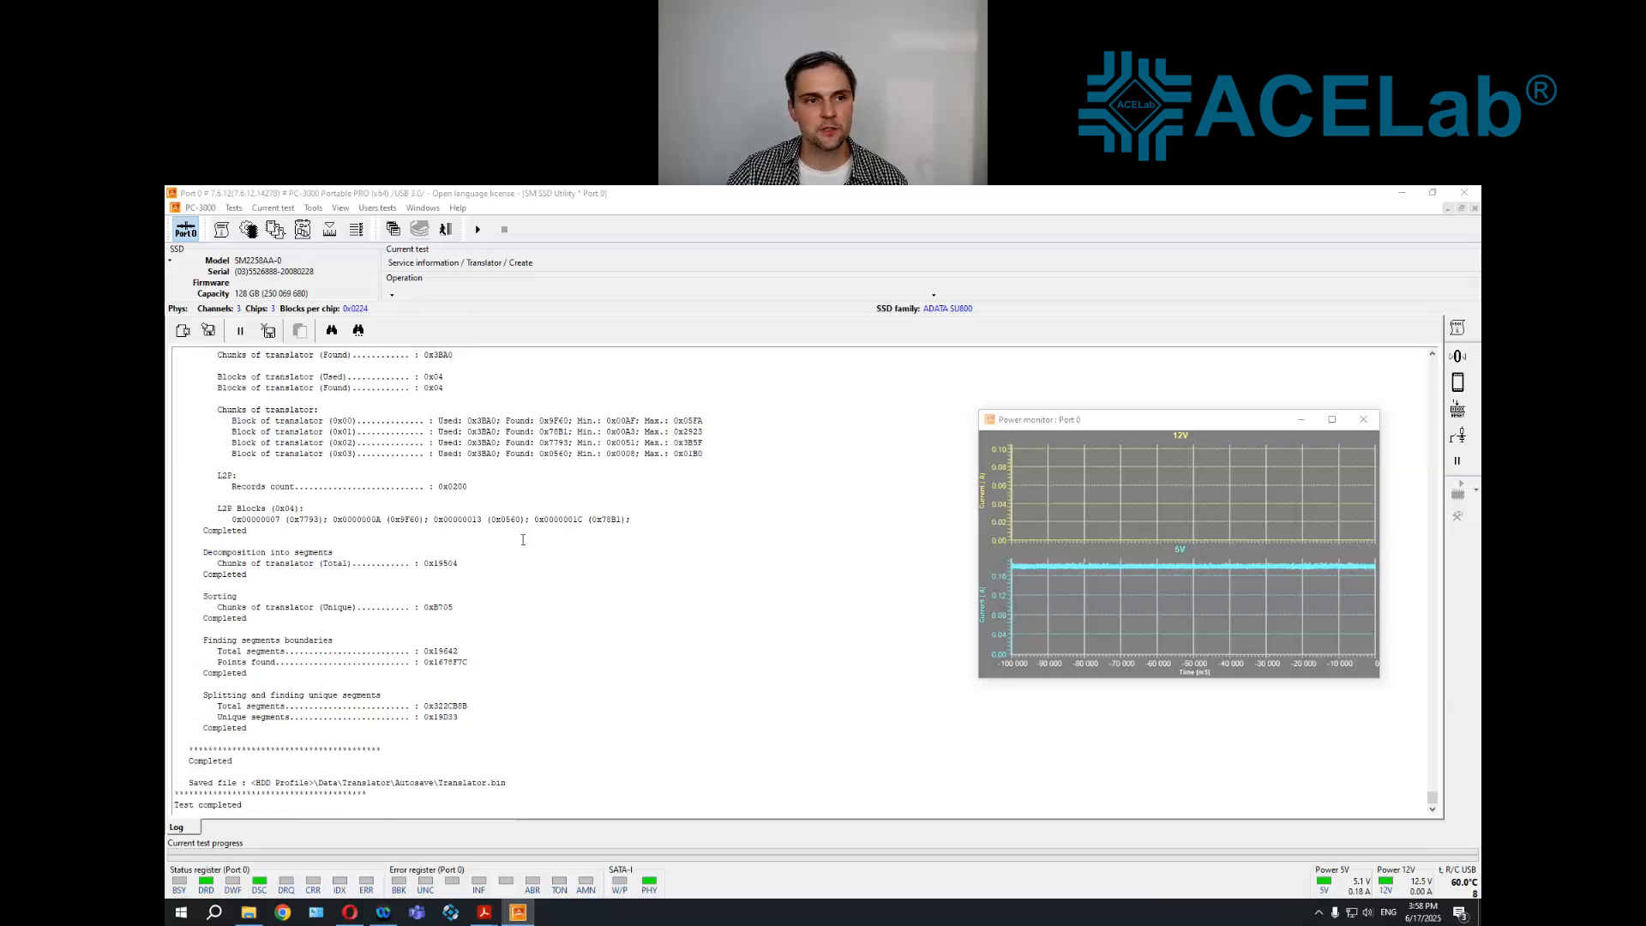
Explore the drive's profile folder and open Translator.bin from Data\Translator in the hex editor
{"action": "left_click", "coordinate": [314, 208]}
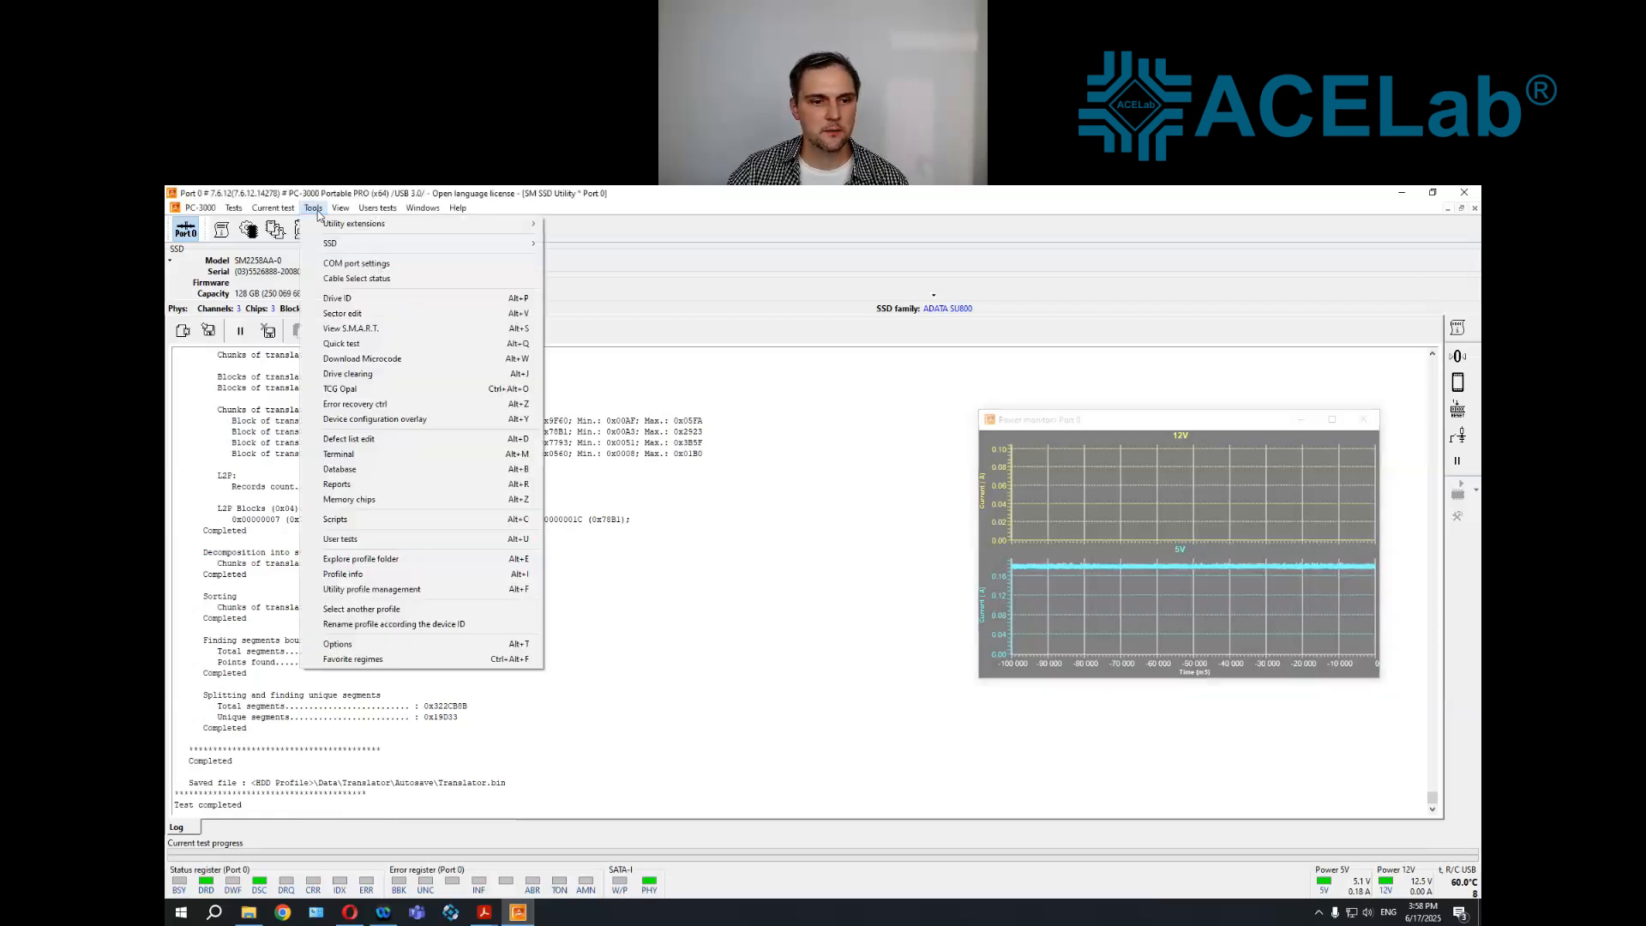
{"action": "left_click", "coordinate": [420, 559]}
{"action": "double_click", "coordinate": [892, 337]}
{"action": "double_click", "coordinate": [897, 355]}
{"action": "left_click", "coordinate": [893, 360]}
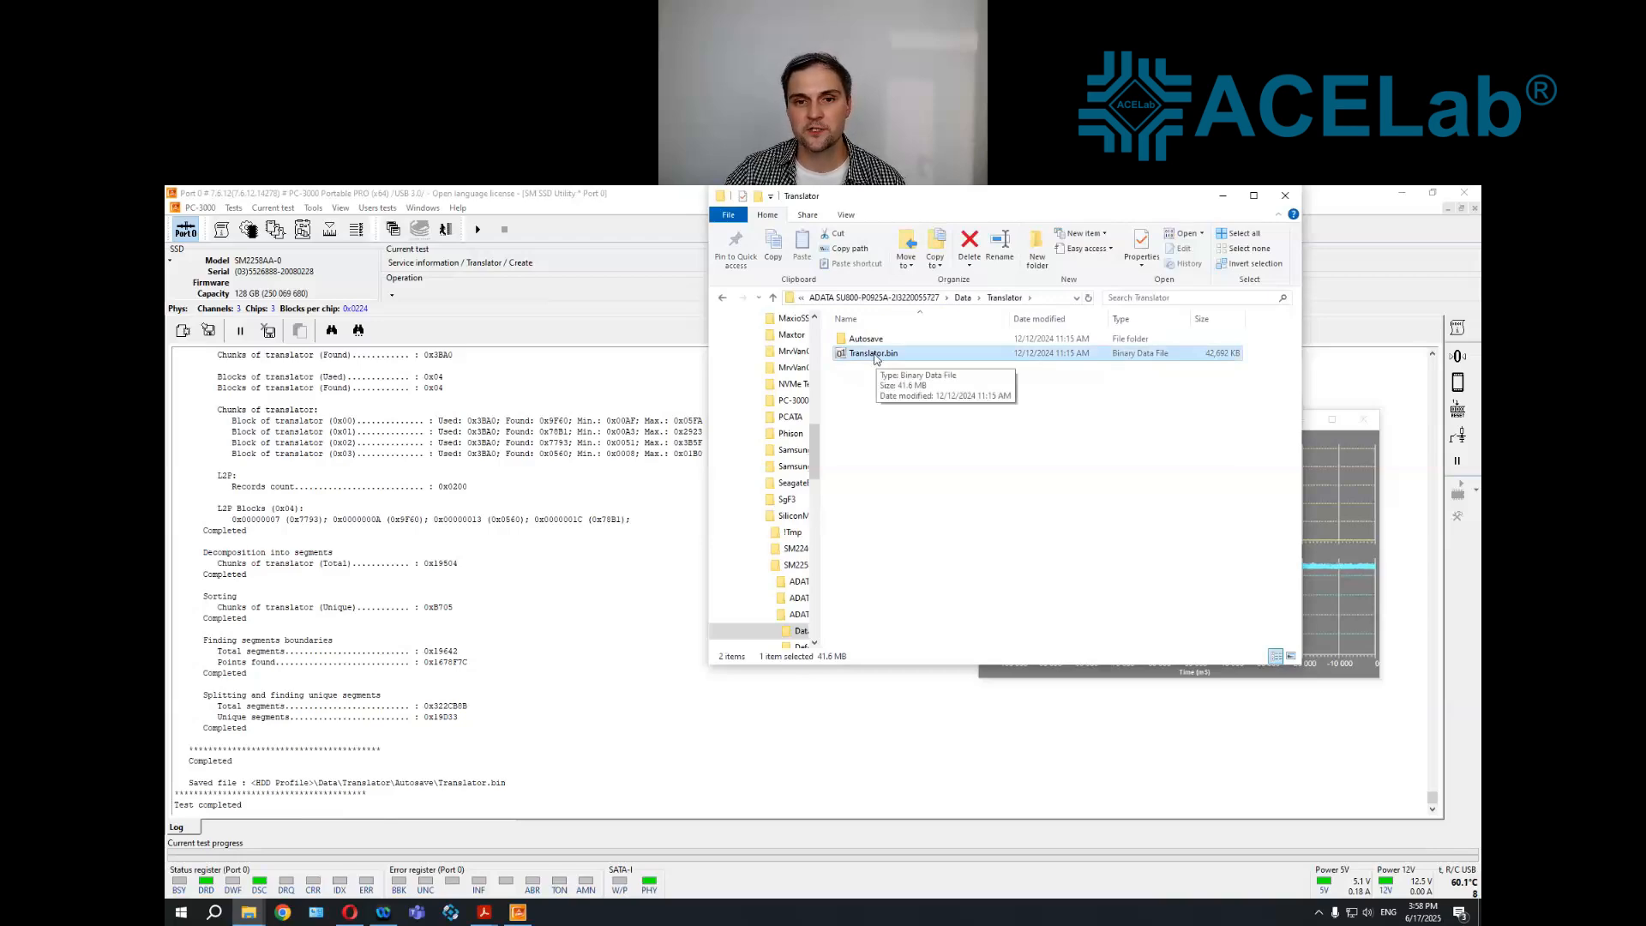
{"action": "double_click", "coordinate": [877, 359]}
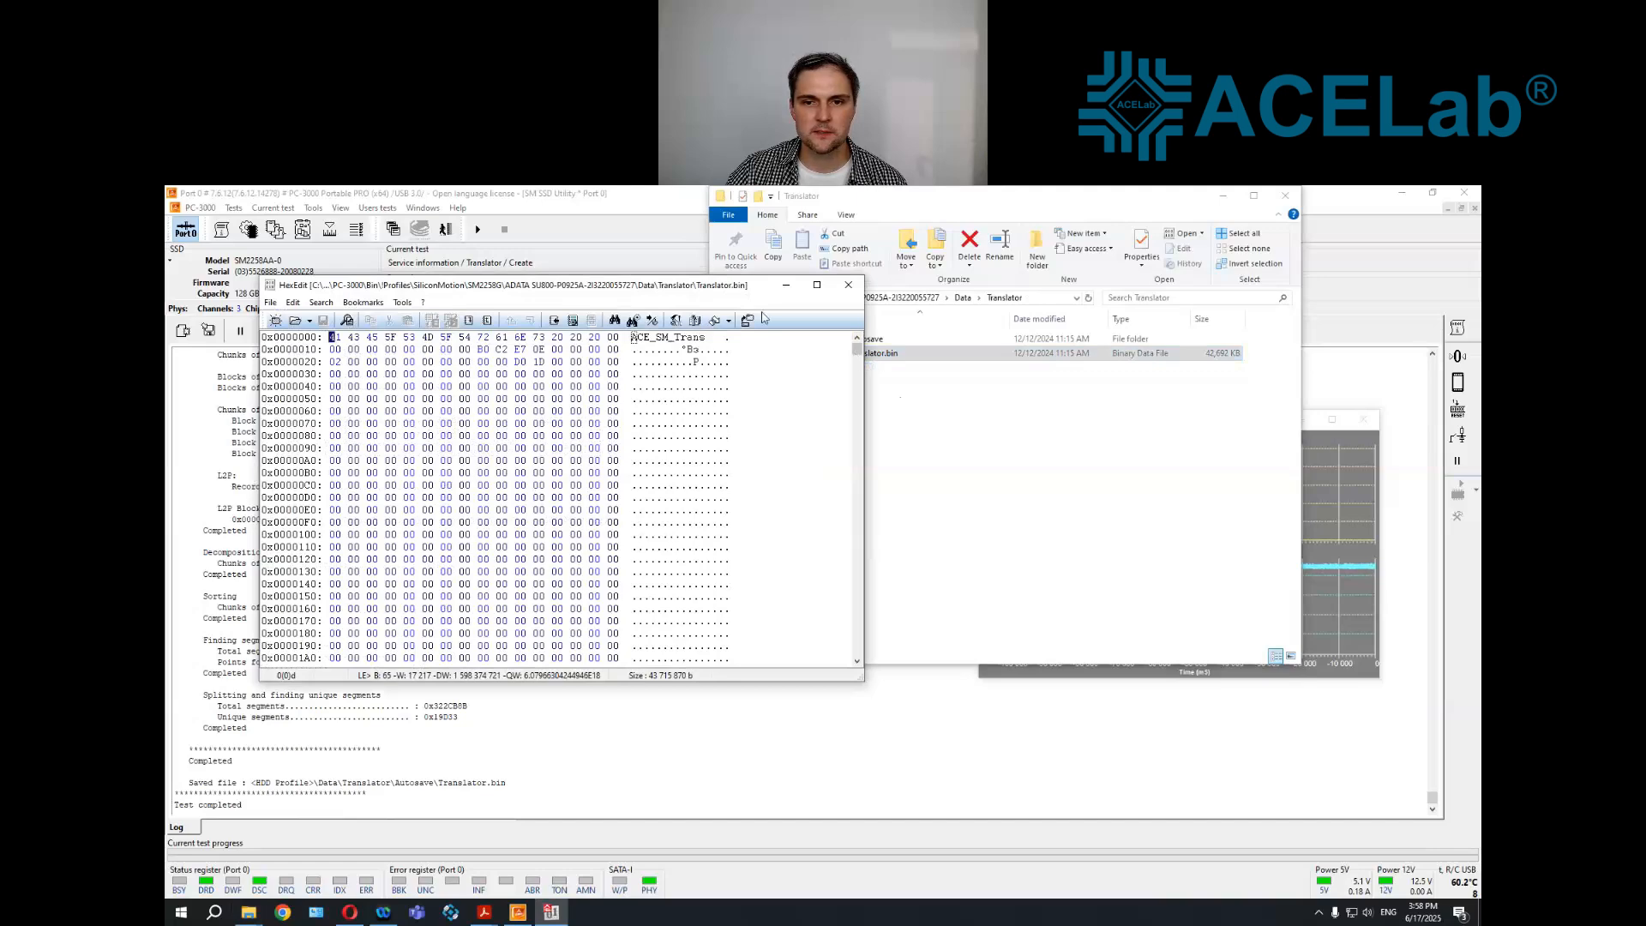
Examine the hex contents of Translator.bin beyond its empty header area, and close the hex editor
{"action": "left_click_drag", "start_coordinate": [689, 286], "coordinate": [855, 306]}
{"action": "left_click_drag", "start_coordinate": [1025, 370], "coordinate": [1030, 372]}
{"action": "key", "text": "Down"}
{"action": "key", "text": "Down"}
{"action": "key", "text": "Down"}
{"action": "key", "text": "Down"}
{"action": "key", "text": "Down"}
{"action": "key", "text": "Down"}
{"action": "key", "text": "Down"}
{"action": "key", "text": "Down"}
{"action": "key", "text": "Down"}
{"action": "key", "text": "Down"}
{"action": "key", "text": "Down"}
{"action": "key", "text": "Down"}
{"action": "key", "text": "Down"}
{"action": "key", "text": "Down"}
{"action": "key", "text": "Down"}
{"action": "key", "text": "Down"}
{"action": "key", "text": "Down"}
{"action": "key", "text": "Down"}
{"action": "key", "text": "Down"}
{"action": "key", "text": "Down"}
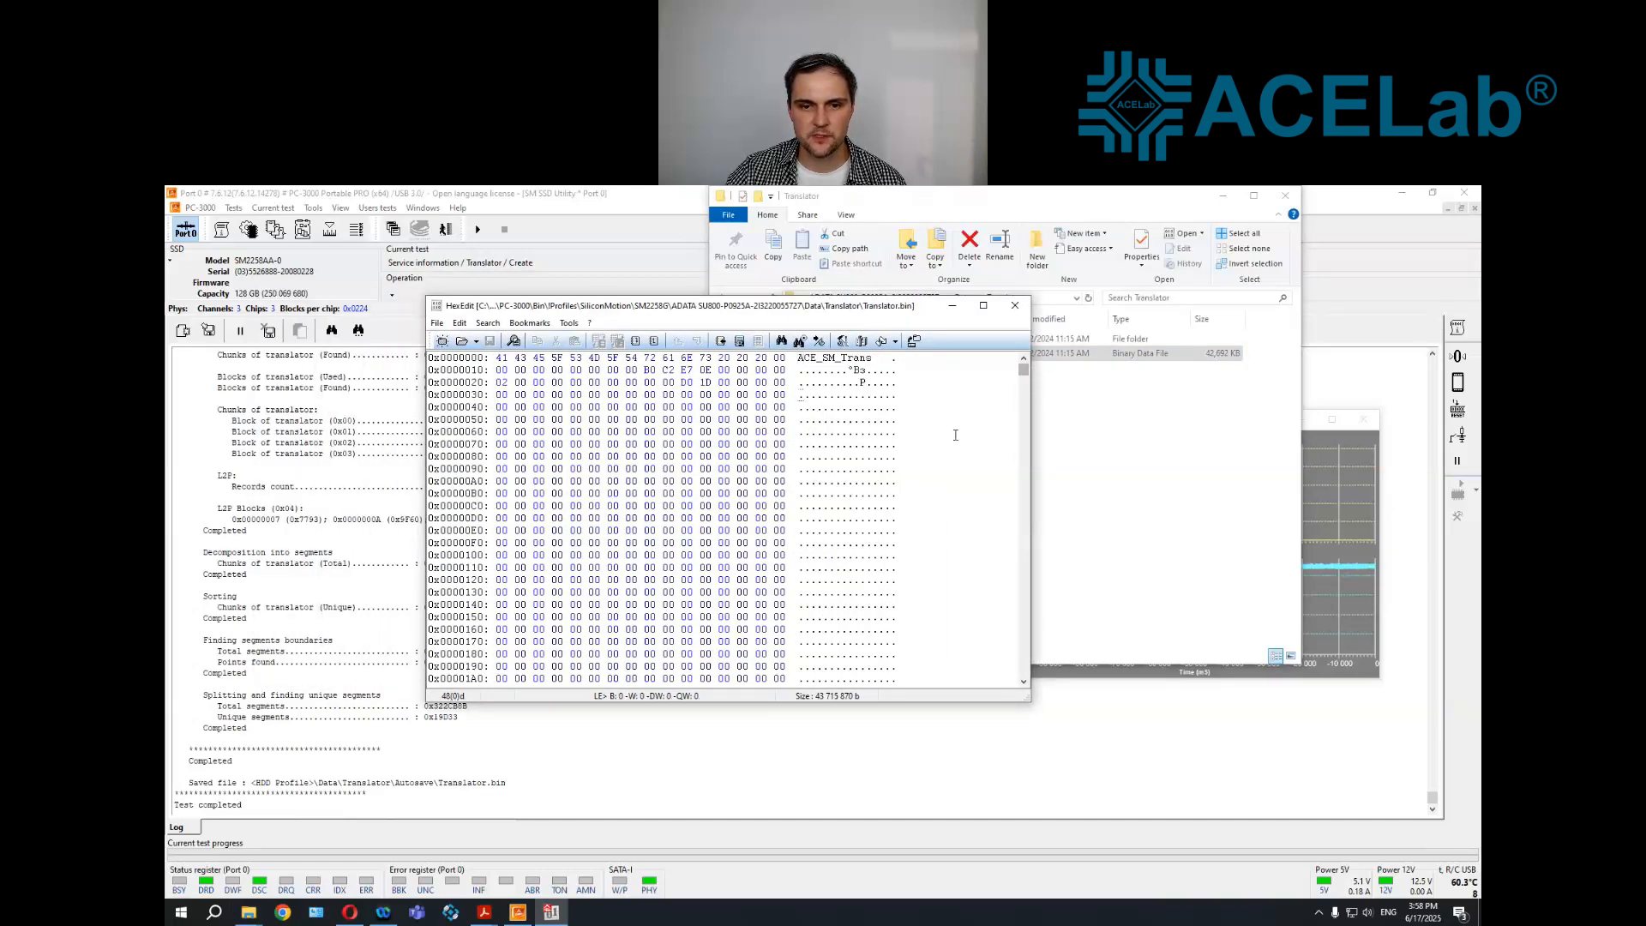
{"action": "key", "text": "Down"}
{"action": "key", "text": "Down"}
{"action": "key", "text": "Down"}
{"action": "key", "text": "Down"}
{"action": "key", "text": "Down"}
{"action": "key", "text": "Down"}
{"action": "key", "text": "Down"}
{"action": "key", "text": "Down"}
{"action": "key", "text": "Down"}
{"action": "key", "text": "Down"}
{"action": "key", "text": "Down"}
{"action": "key", "text": "Down"}
{"action": "key", "text": "Down"}
{"action": "key", "text": "Down"}
{"action": "key", "text": "Down"}
{"action": "key", "text": "Down"}
{"action": "key", "text": "Down"}
{"action": "key", "text": "Down"}
{"action": "key", "text": "Down"}
{"action": "key", "text": "Down"}
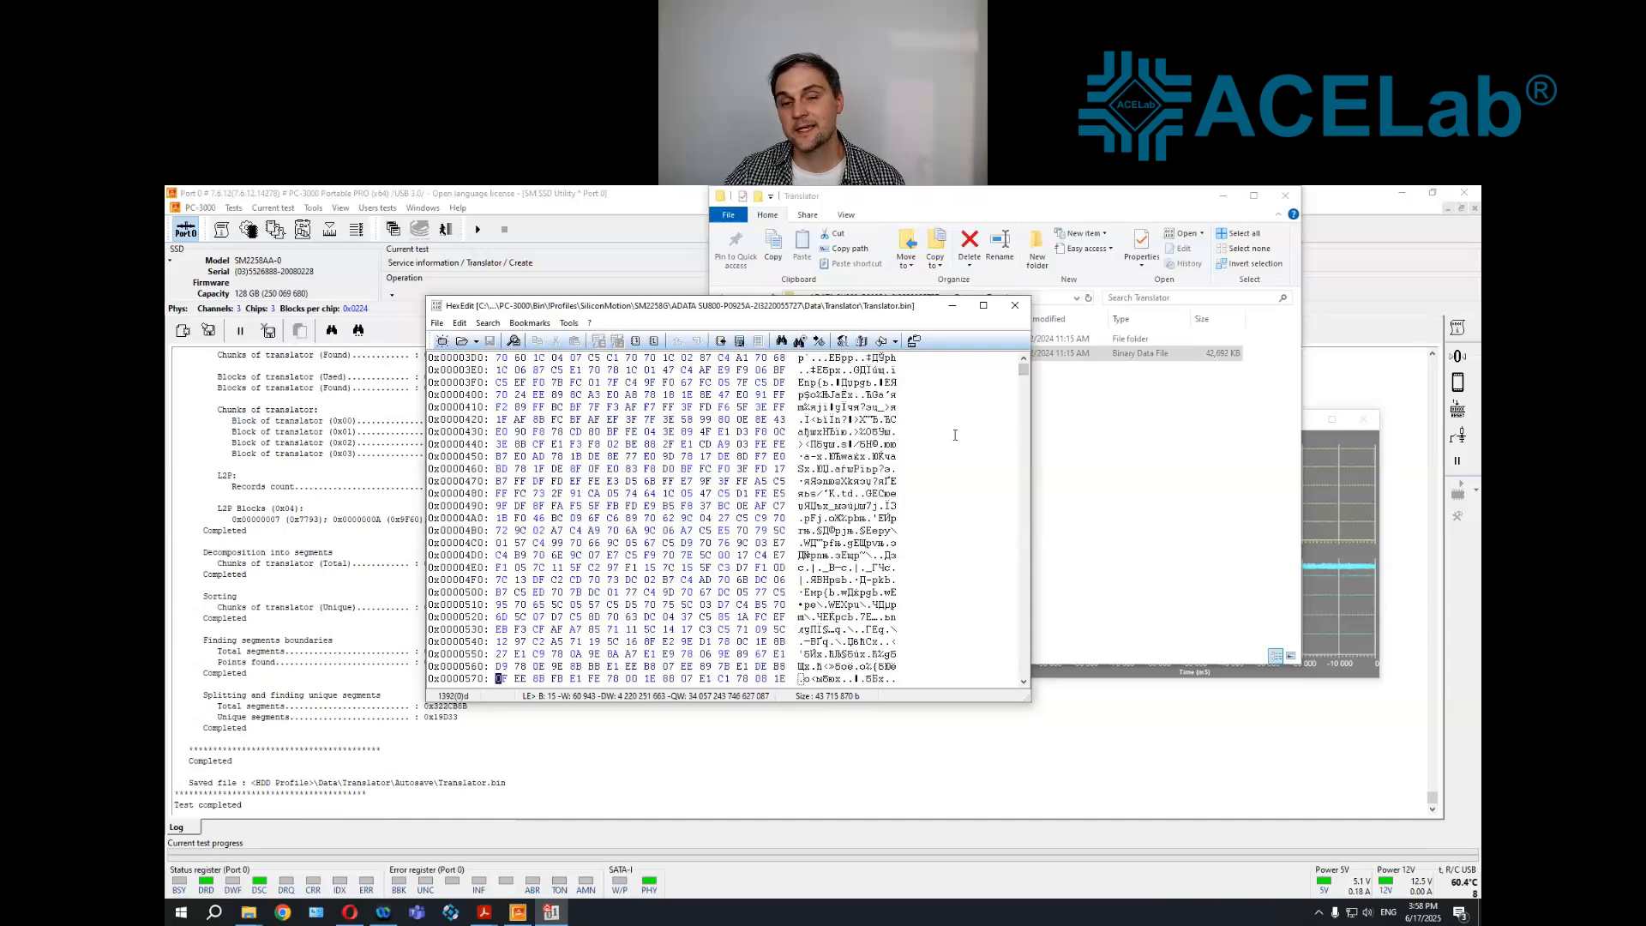
{"action": "key", "text": "Down"}
{"action": "key", "text": "Down"}
{"action": "key", "text": "Down"}
{"action": "key", "text": "Down"}
{"action": "key", "text": "Down"}
{"action": "key", "text": "Down"}
{"action": "key", "text": "Down"}
{"action": "key", "text": "Down"}
{"action": "key", "text": "Down"}
{"action": "key", "text": "Down"}
{"action": "key", "text": "Down"}
{"action": "key", "text": "Down"}
{"action": "key", "text": "Down"}
{"action": "key", "text": "Down"}
{"action": "key", "text": "Down"}
{"action": "key", "text": "Down"}
{"action": "key", "text": "Down"}
{"action": "key", "text": "Down"}
{"action": "key", "text": "Down"}
{"action": "key", "text": "Down"}
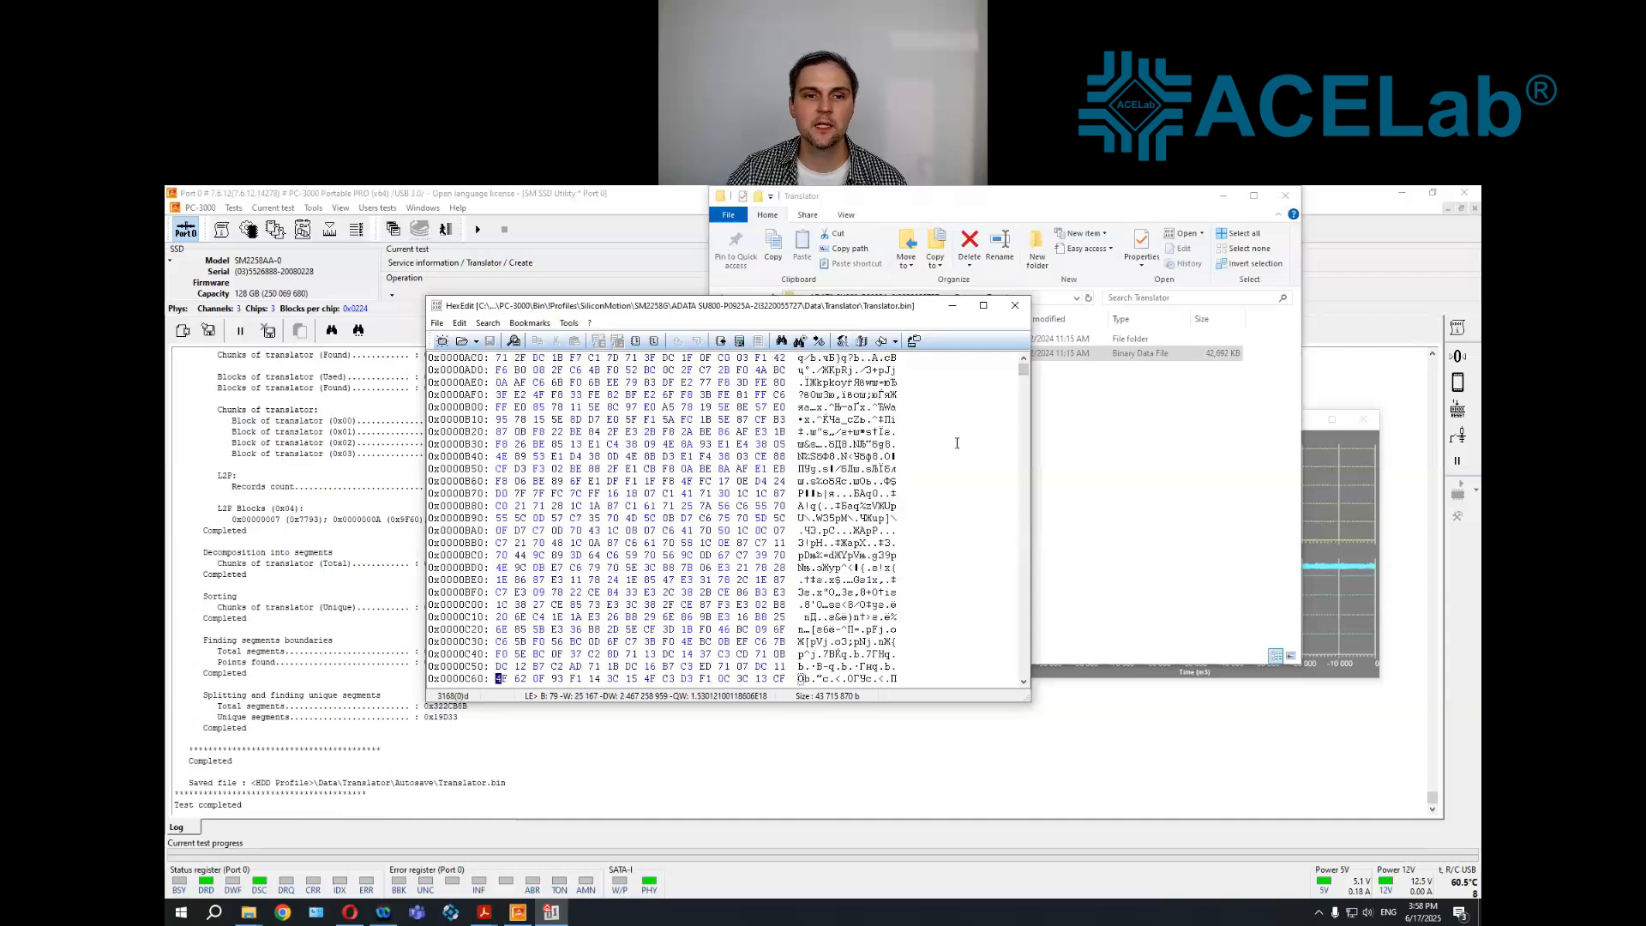
{"action": "key", "text": "Down"}
{"action": "key", "text": "Down"}
{"action": "key", "text": "Down"}
{"action": "key", "text": "Down"}
{"action": "key", "text": "Down"}
{"action": "key", "text": "Down"}
{"action": "key", "text": "Down"}
{"action": "key", "text": "Down"}
{"action": "key", "text": "Down"}
{"action": "key", "text": "Down"}
{"action": "key", "text": "Down"}
{"action": "key", "text": "Down"}
{"action": "key", "text": "Down"}
{"action": "key", "text": "Down"}
{"action": "key", "text": "Down"}
{"action": "key", "text": "Down"}
{"action": "key", "text": "Down"}
{"action": "key", "text": "Down"}
{"action": "key", "text": "Down"}
{"action": "key", "text": "Down"}
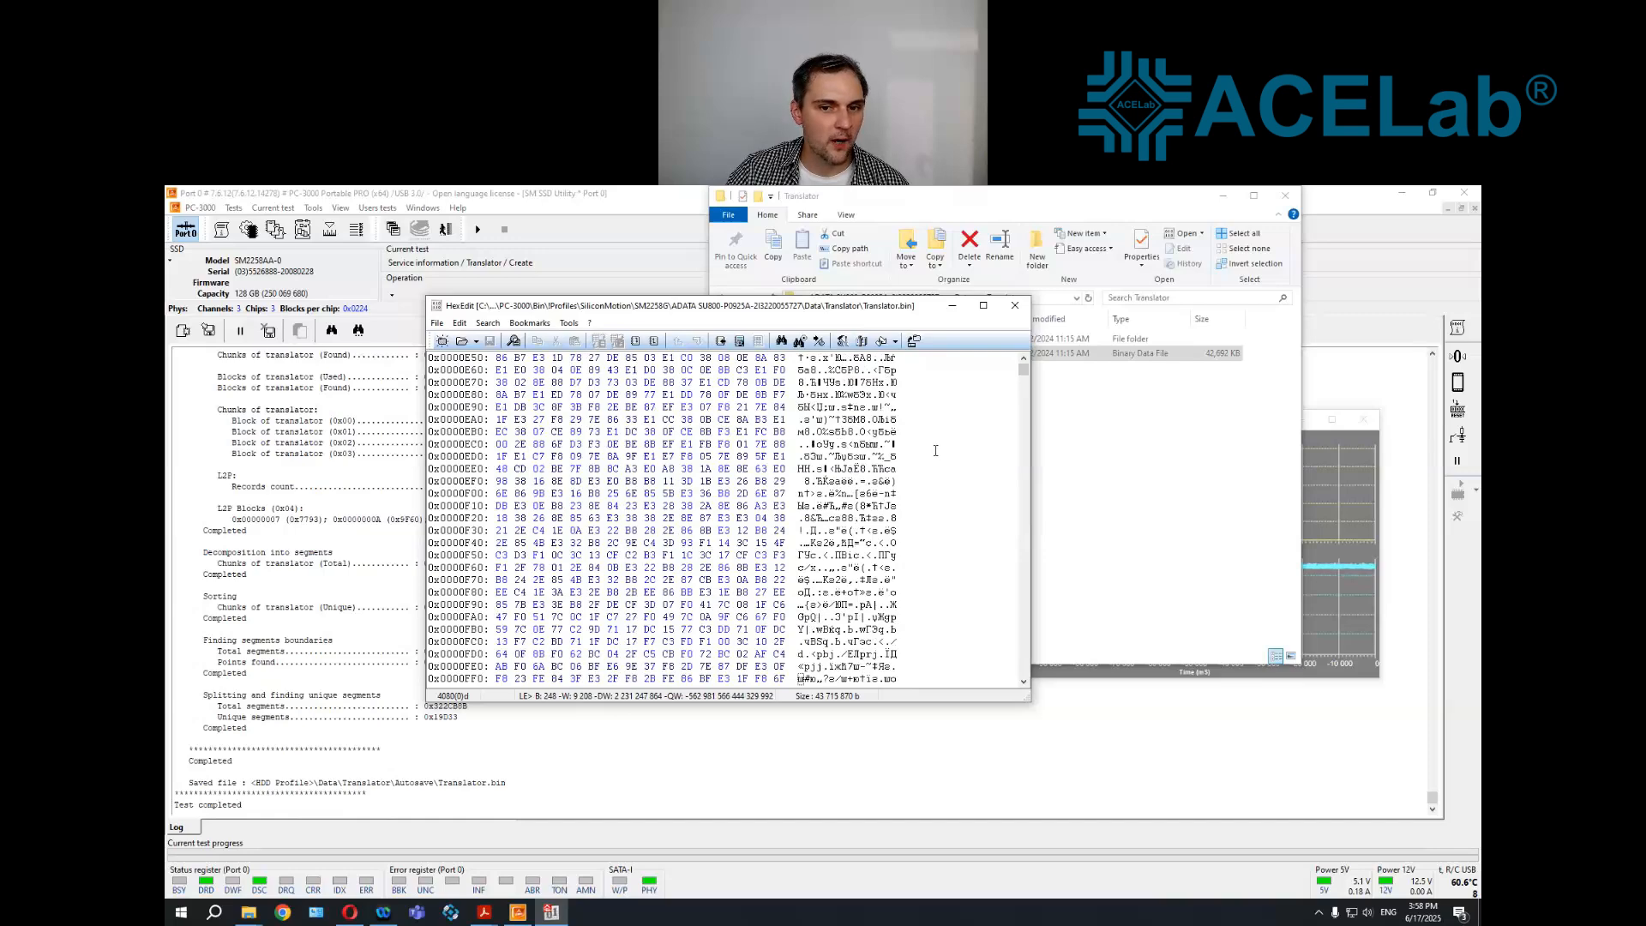
{"action": "left_click", "coordinate": [1015, 306]}
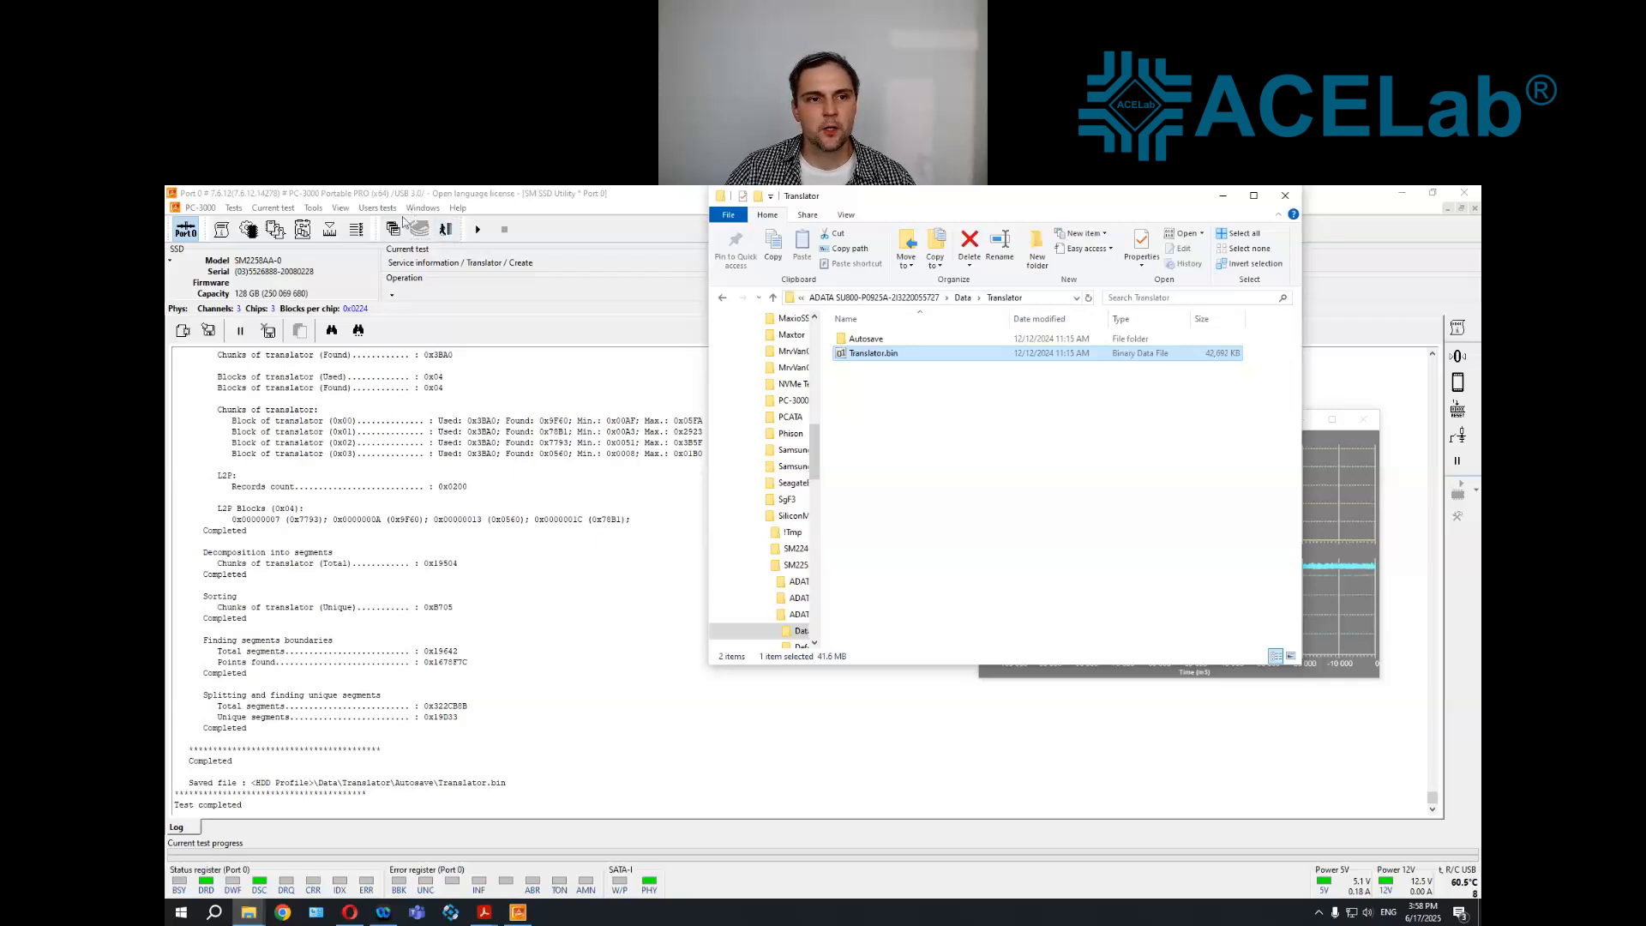
Return to the utility selection window and launch Data Extractor for the ADATA SU800 SSD
{"action": "left_click", "coordinate": [425, 209]}
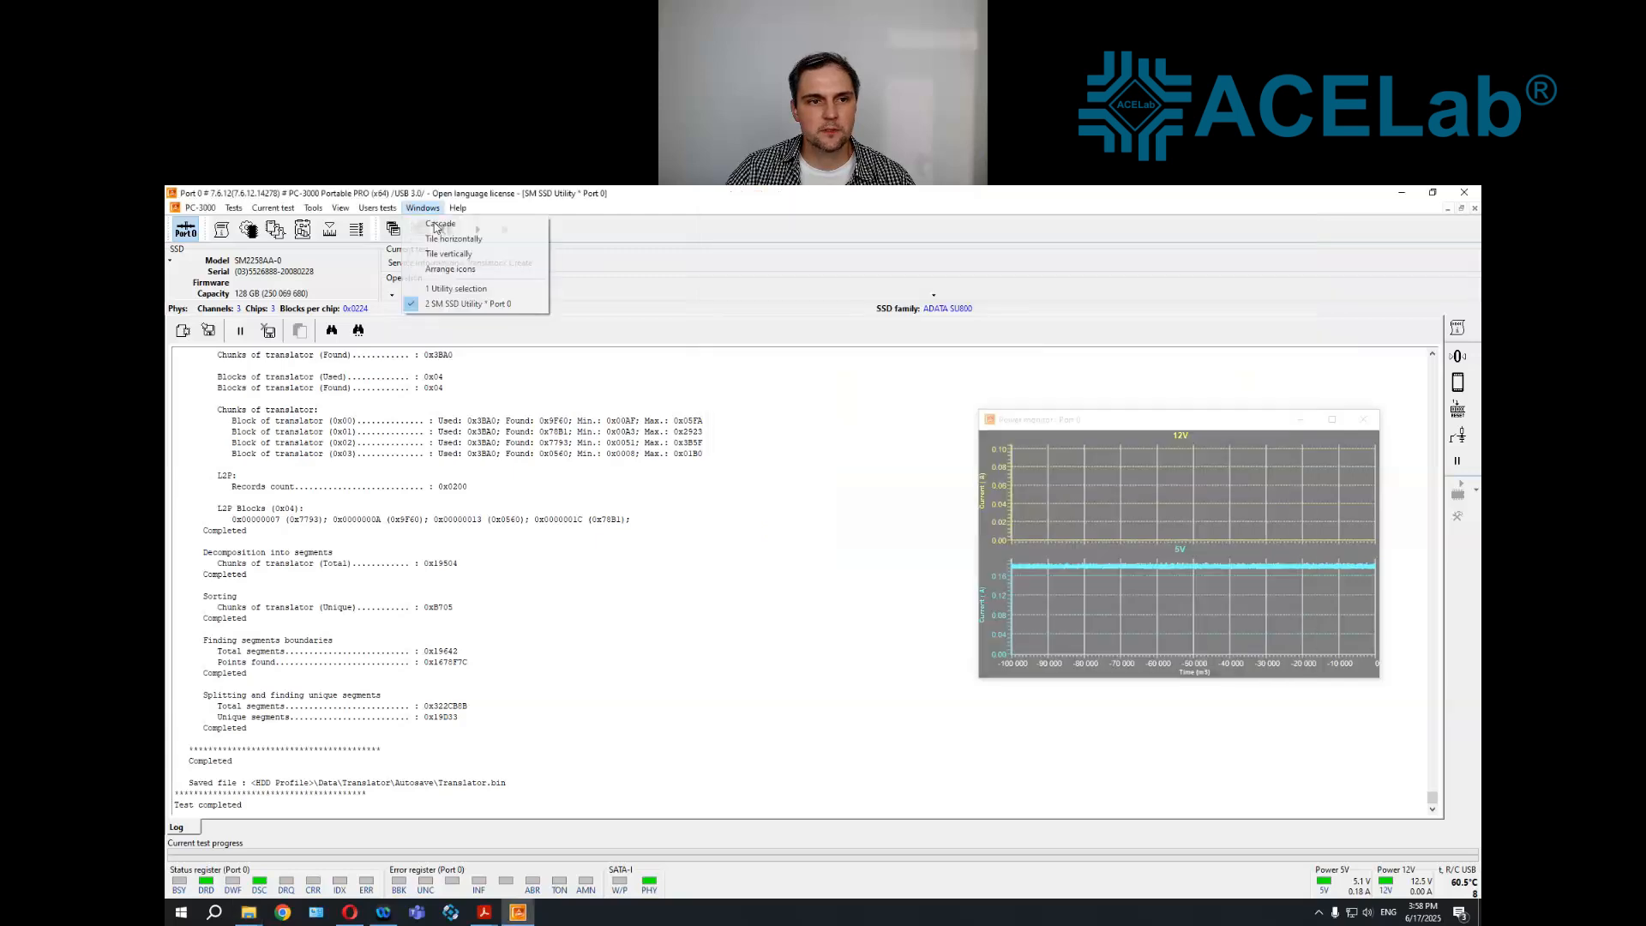
{"action": "left_click", "coordinate": [445, 289]}
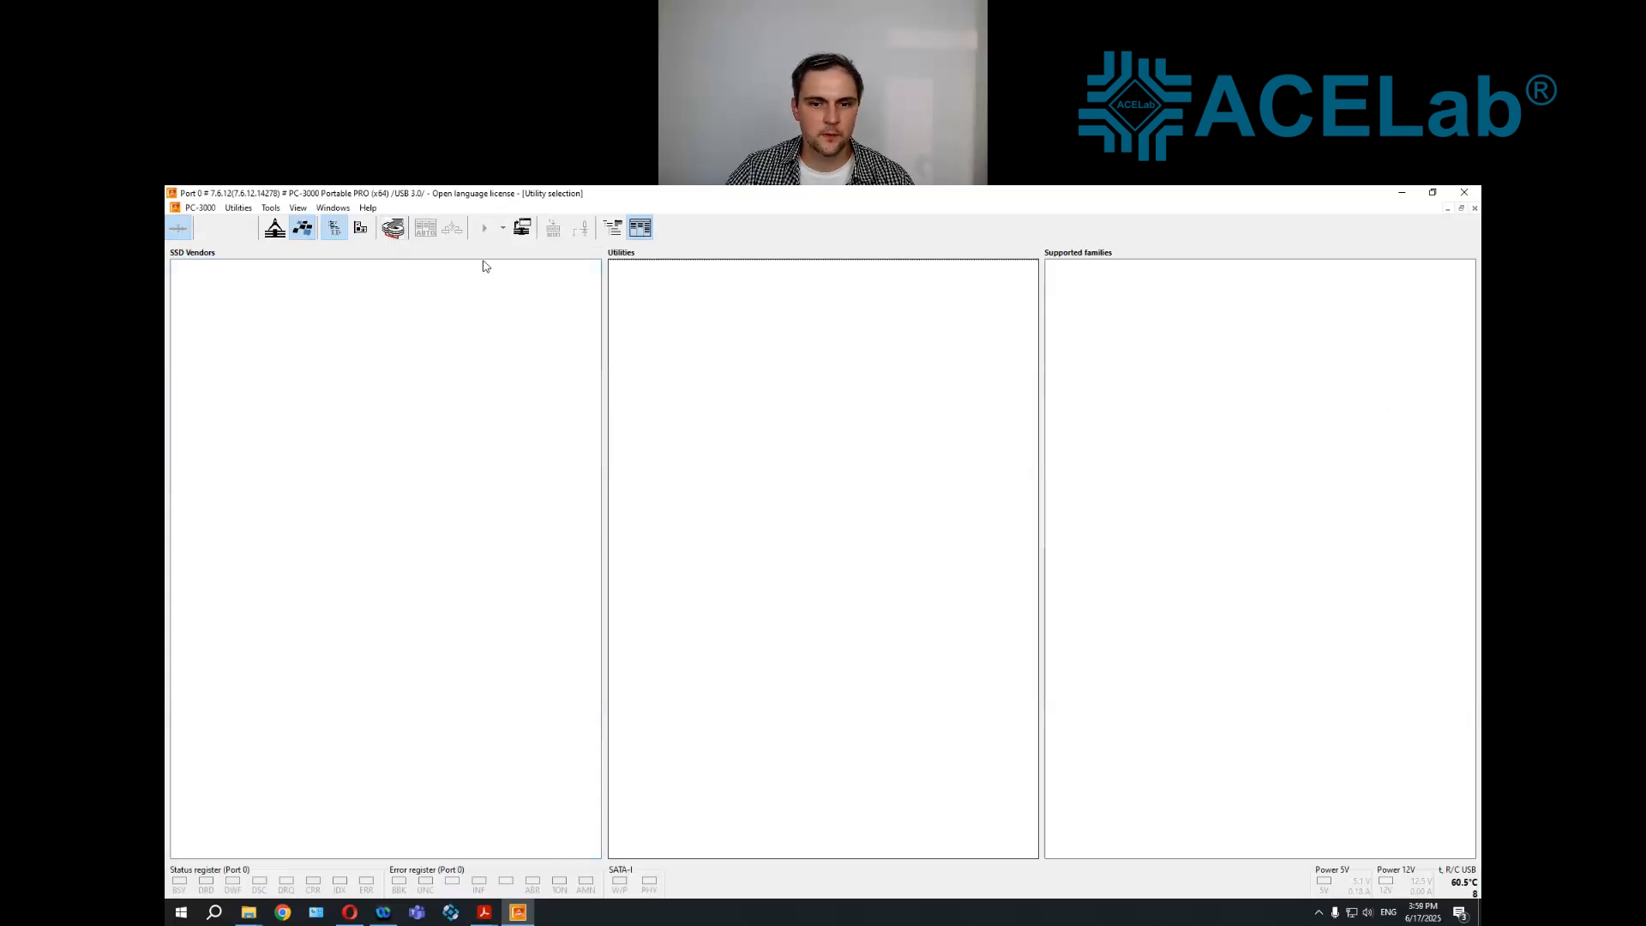
{"action": "left_click", "coordinate": [397, 229]}
{"action": "left_click", "coordinate": [825, 566]}
Create a Data Extractor task in the NewTask folder, using the SM2258AA-0 PC3000Utility disk as the source with the default settings
{"action": "left_click", "coordinate": [296, 229]}
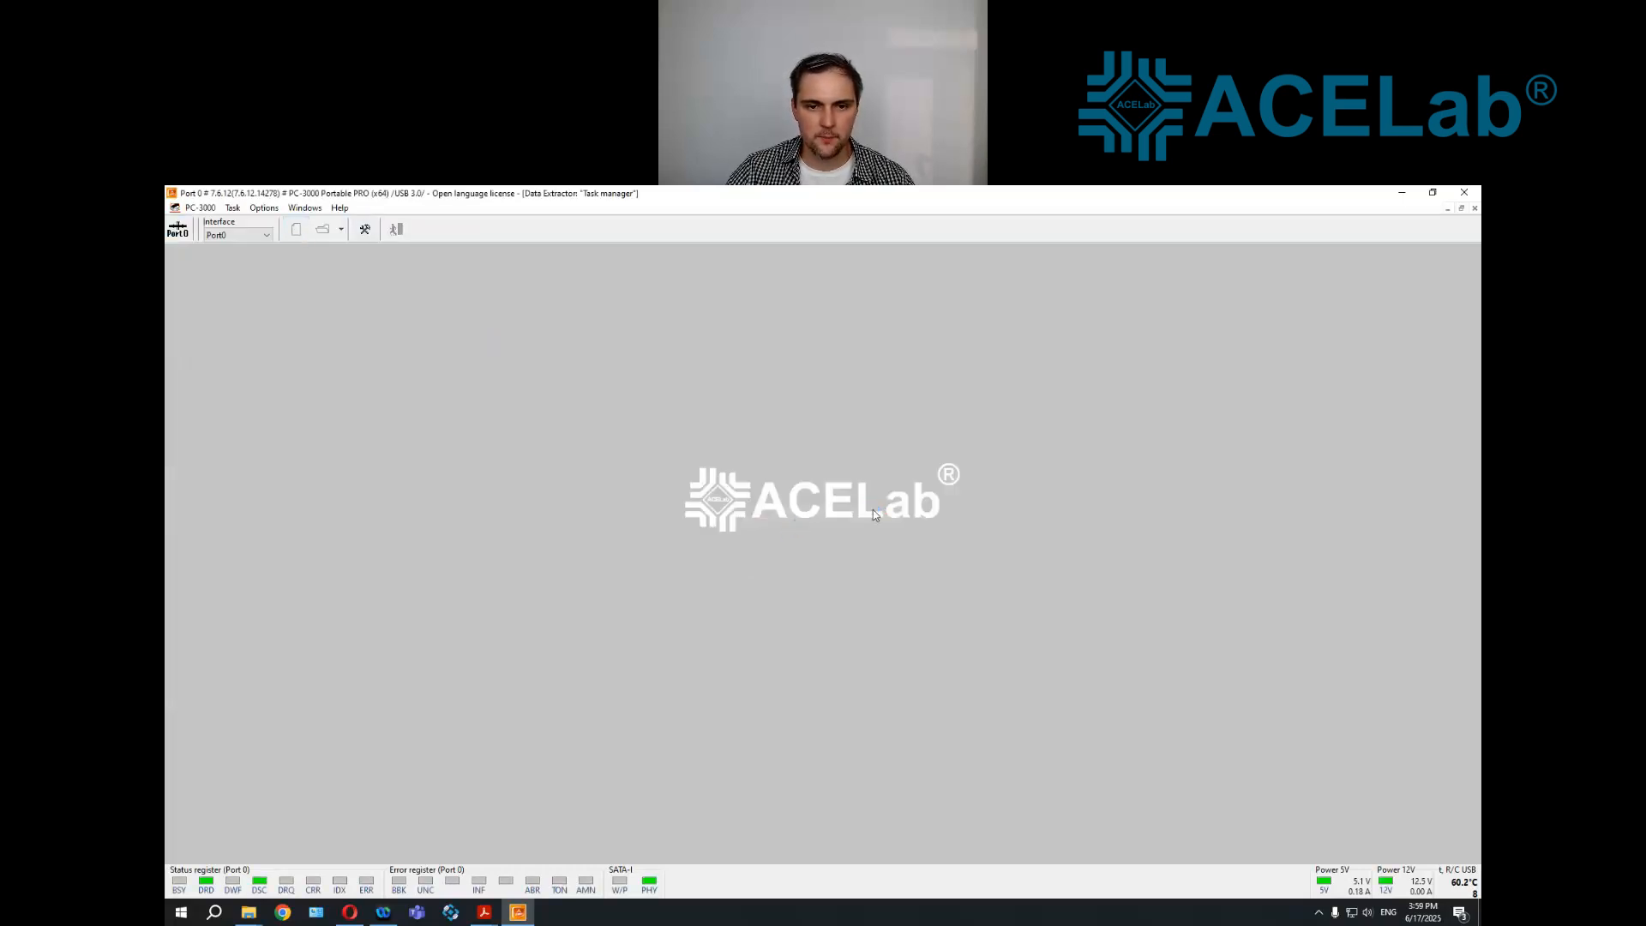
{"action": "key", "text": "Return"}
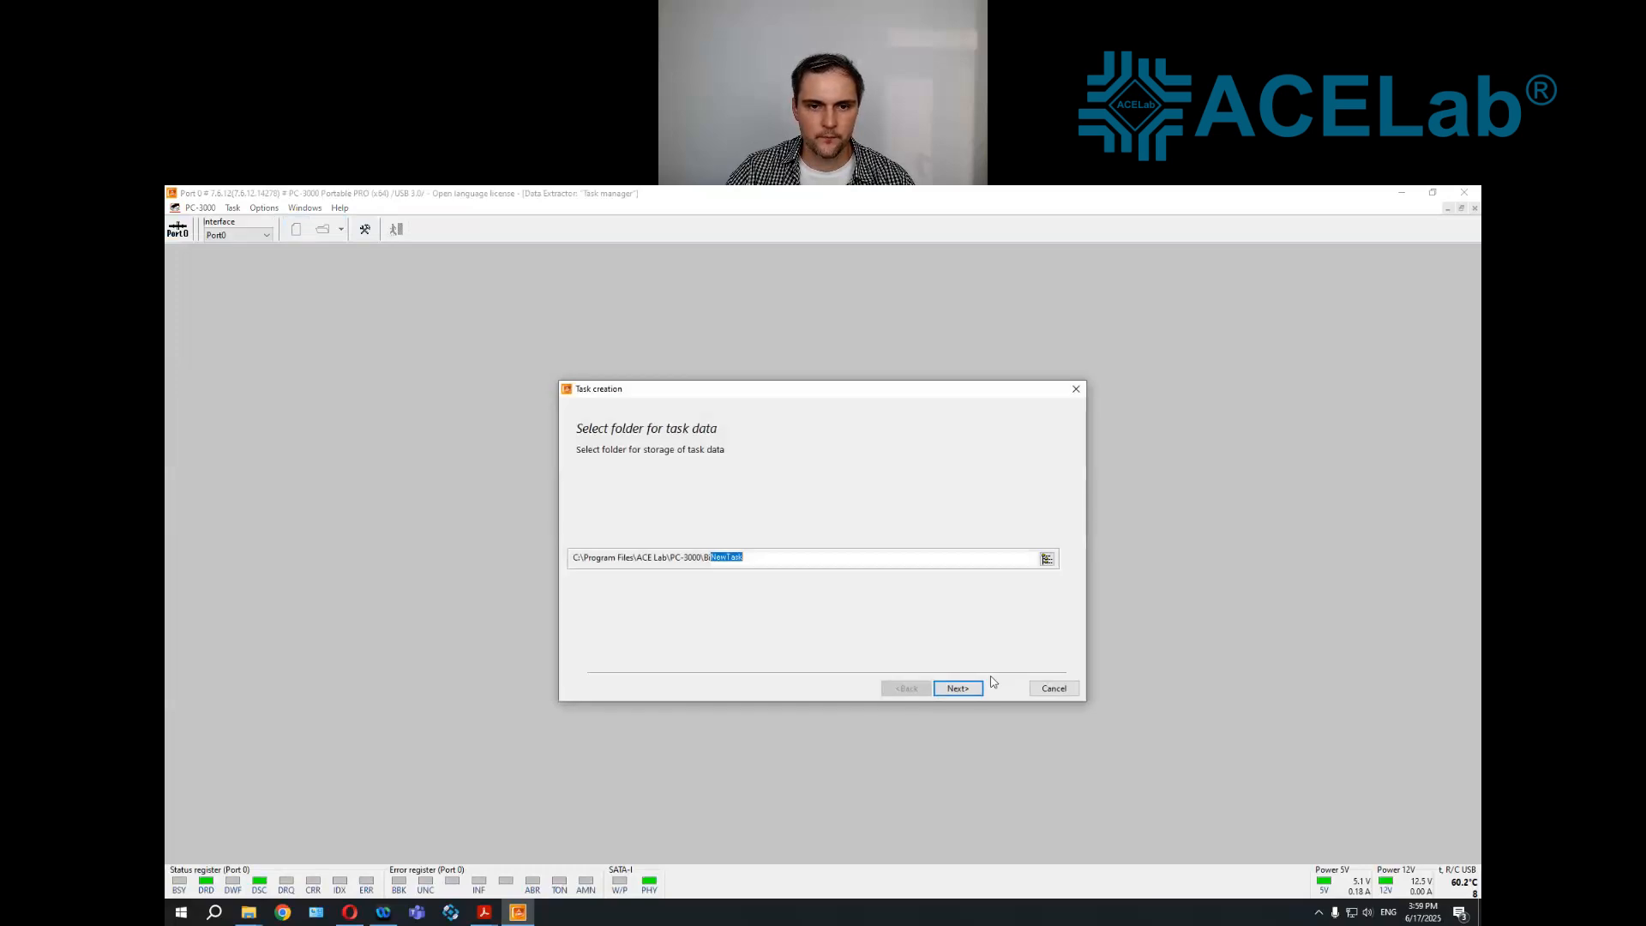
{"action": "left_click", "coordinate": [959, 688]}
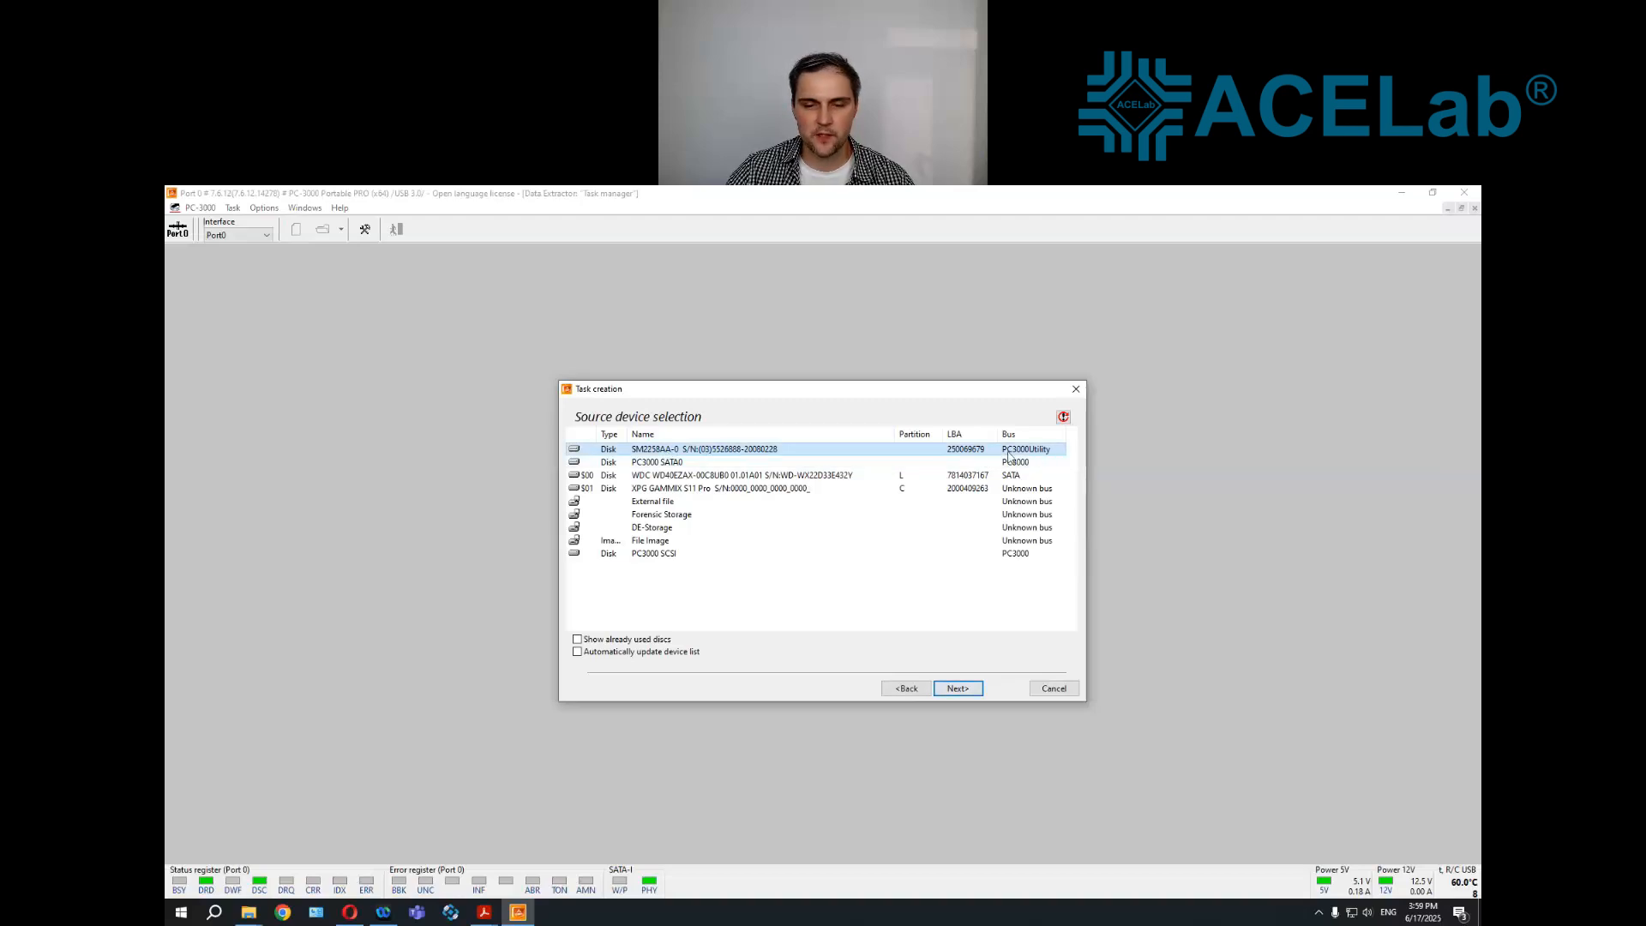
{"action": "left_click", "coordinate": [962, 691]}
{"action": "left_click", "coordinate": [959, 693]}
{"action": "left_click", "coordinate": [959, 693]}
{"action": "left_click", "coordinate": [958, 691]}
{"action": "left_click", "coordinate": [795, 565]}
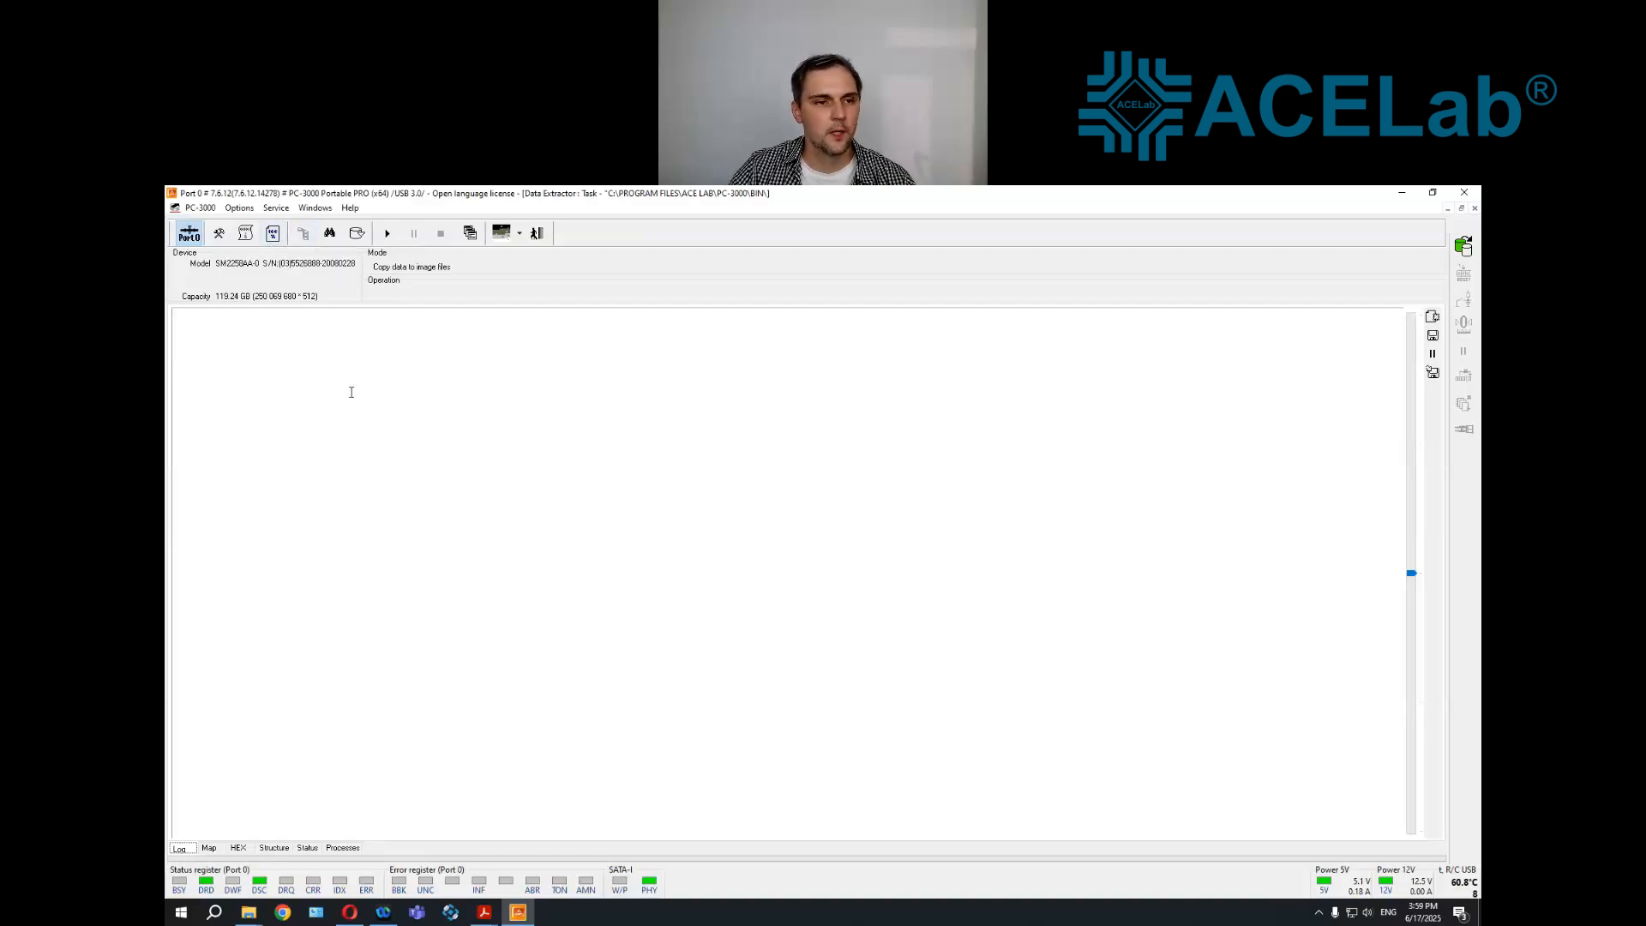
Browse the NTFS partition's Root folder, expanding Photo and Drivers and listing the files in Drivers\GA-EP43-DS3
{"action": "left_click", "coordinate": [192, 296]}
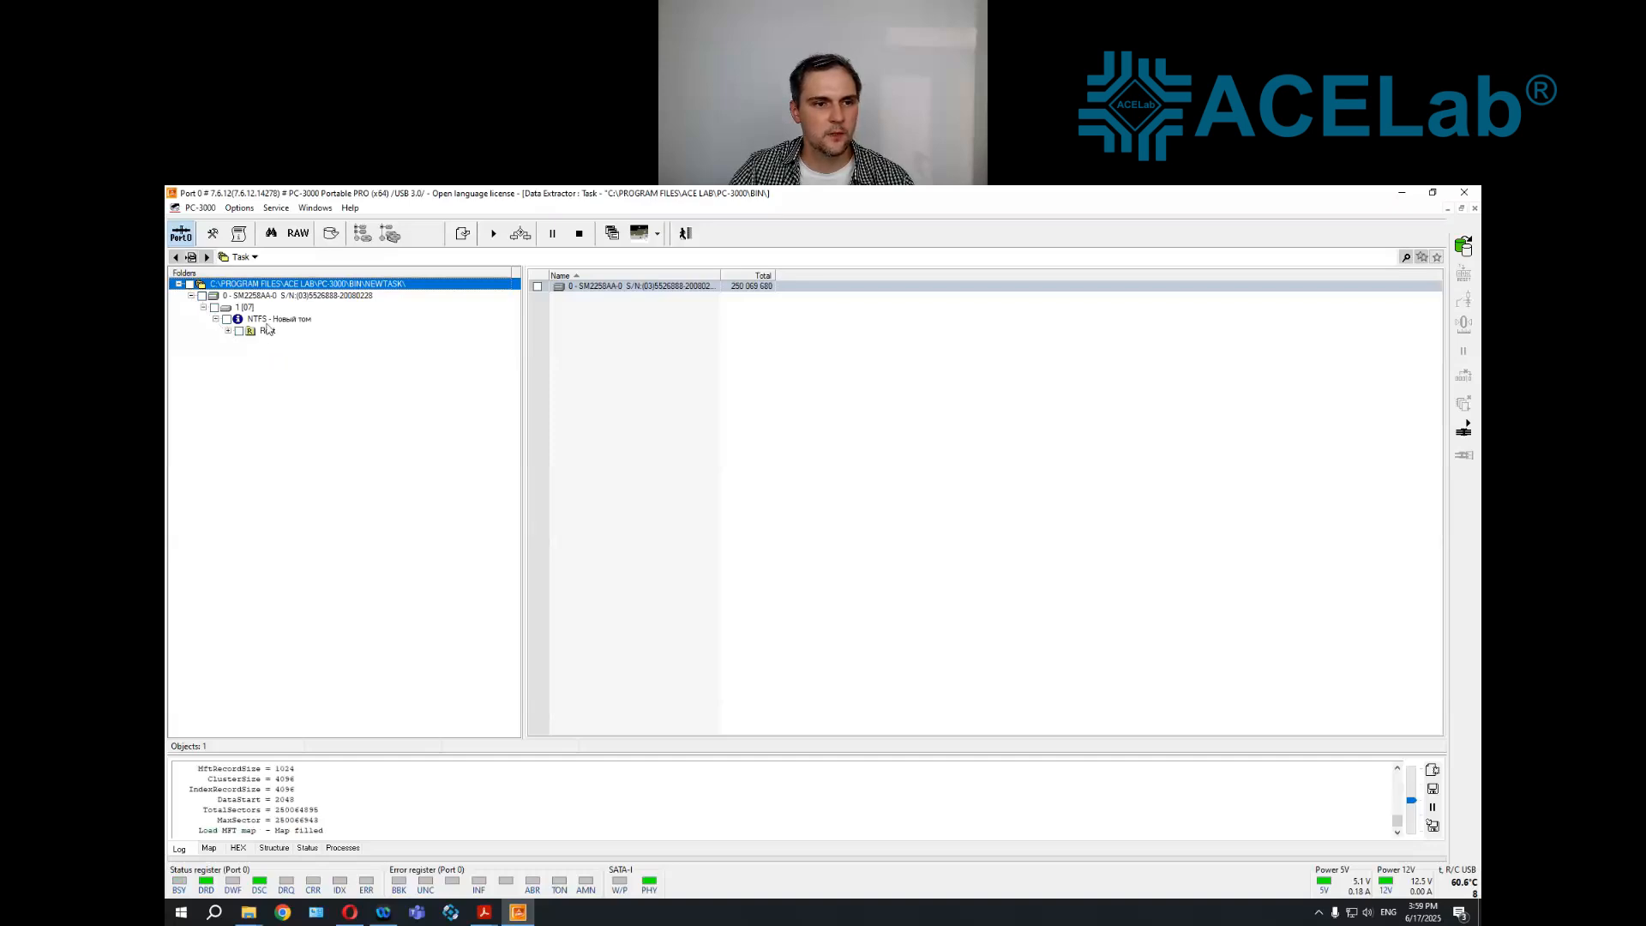
{"action": "left_click", "coordinate": [269, 333]}
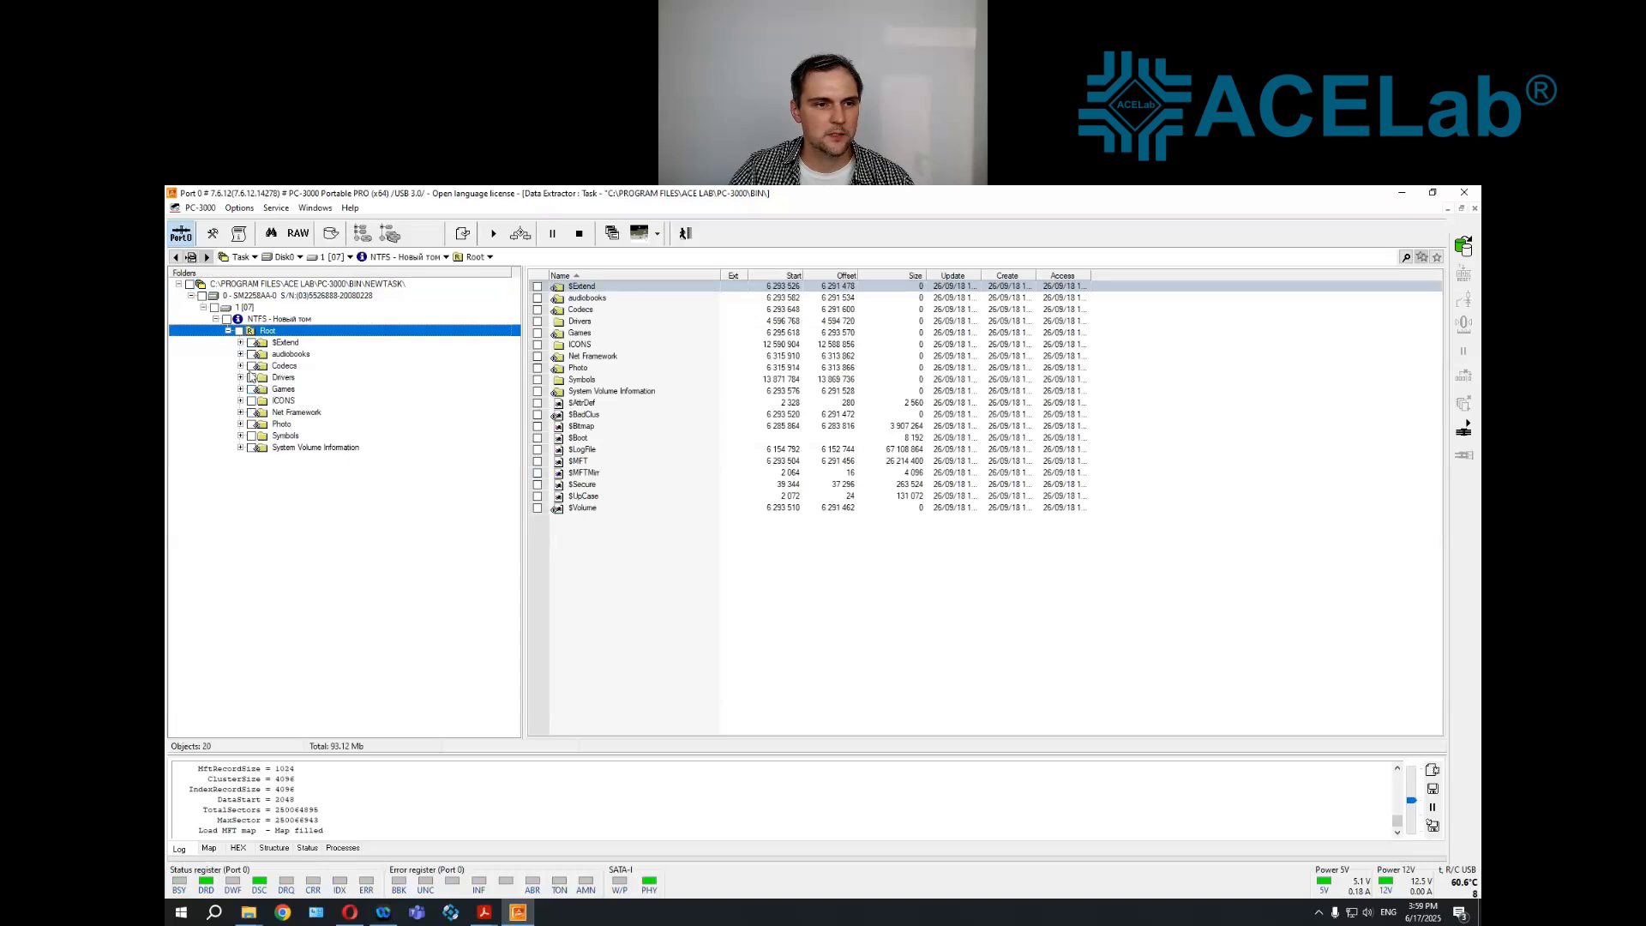
{"action": "left_click", "coordinate": [240, 424]}
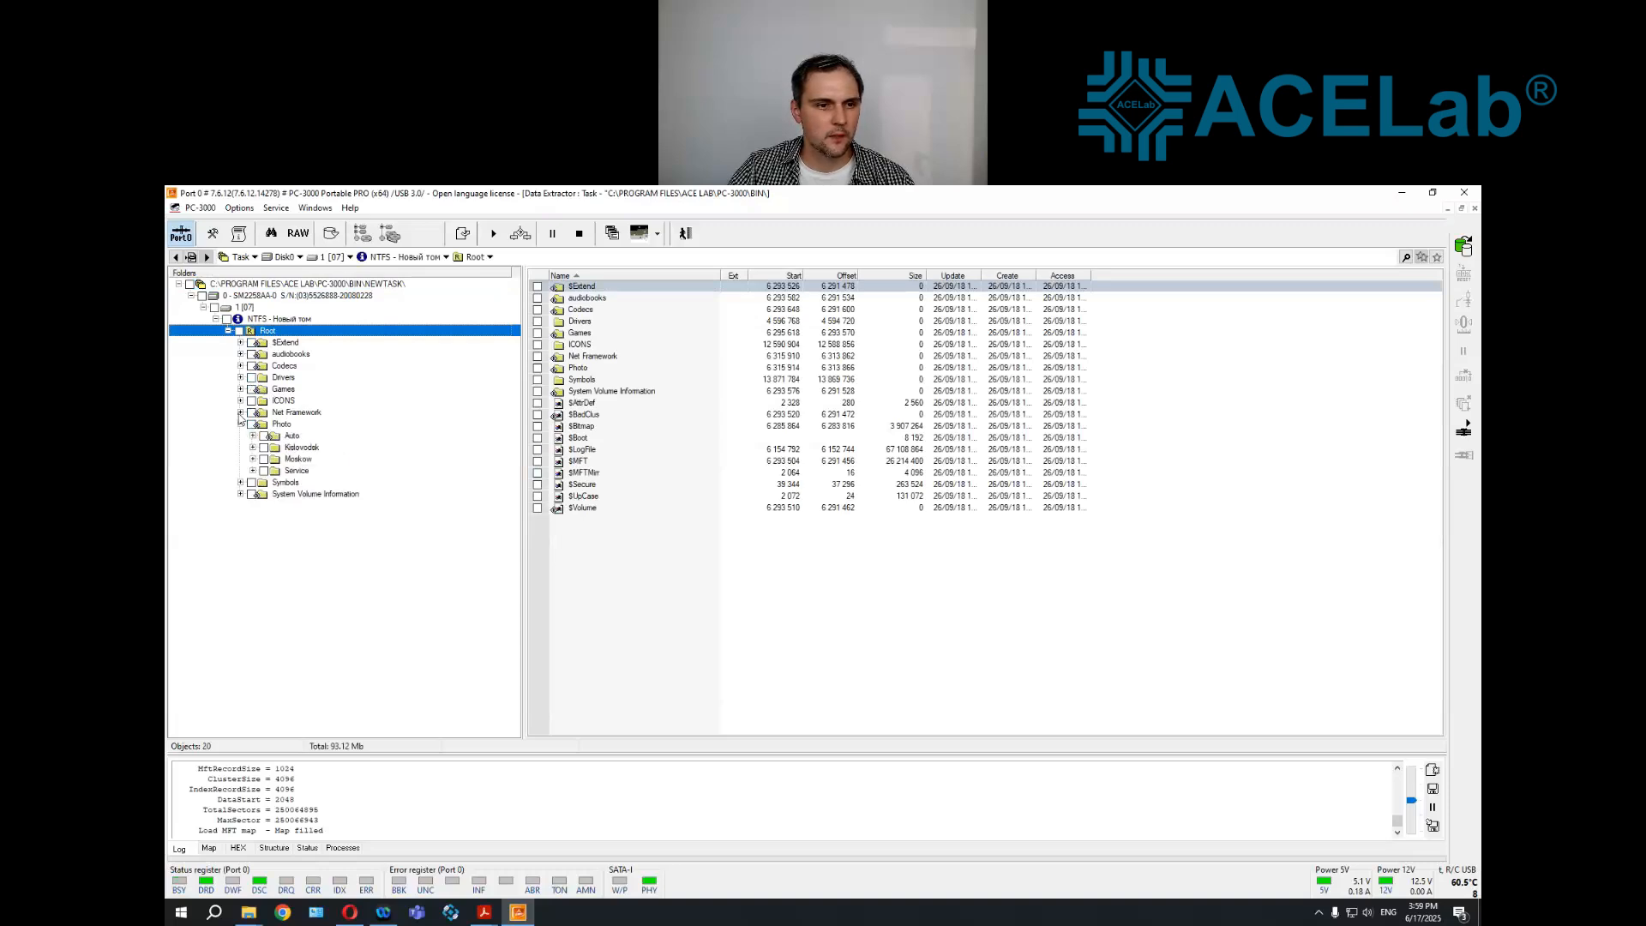
{"action": "left_click", "coordinate": [240, 424]}
{"action": "left_click", "coordinate": [241, 378]}
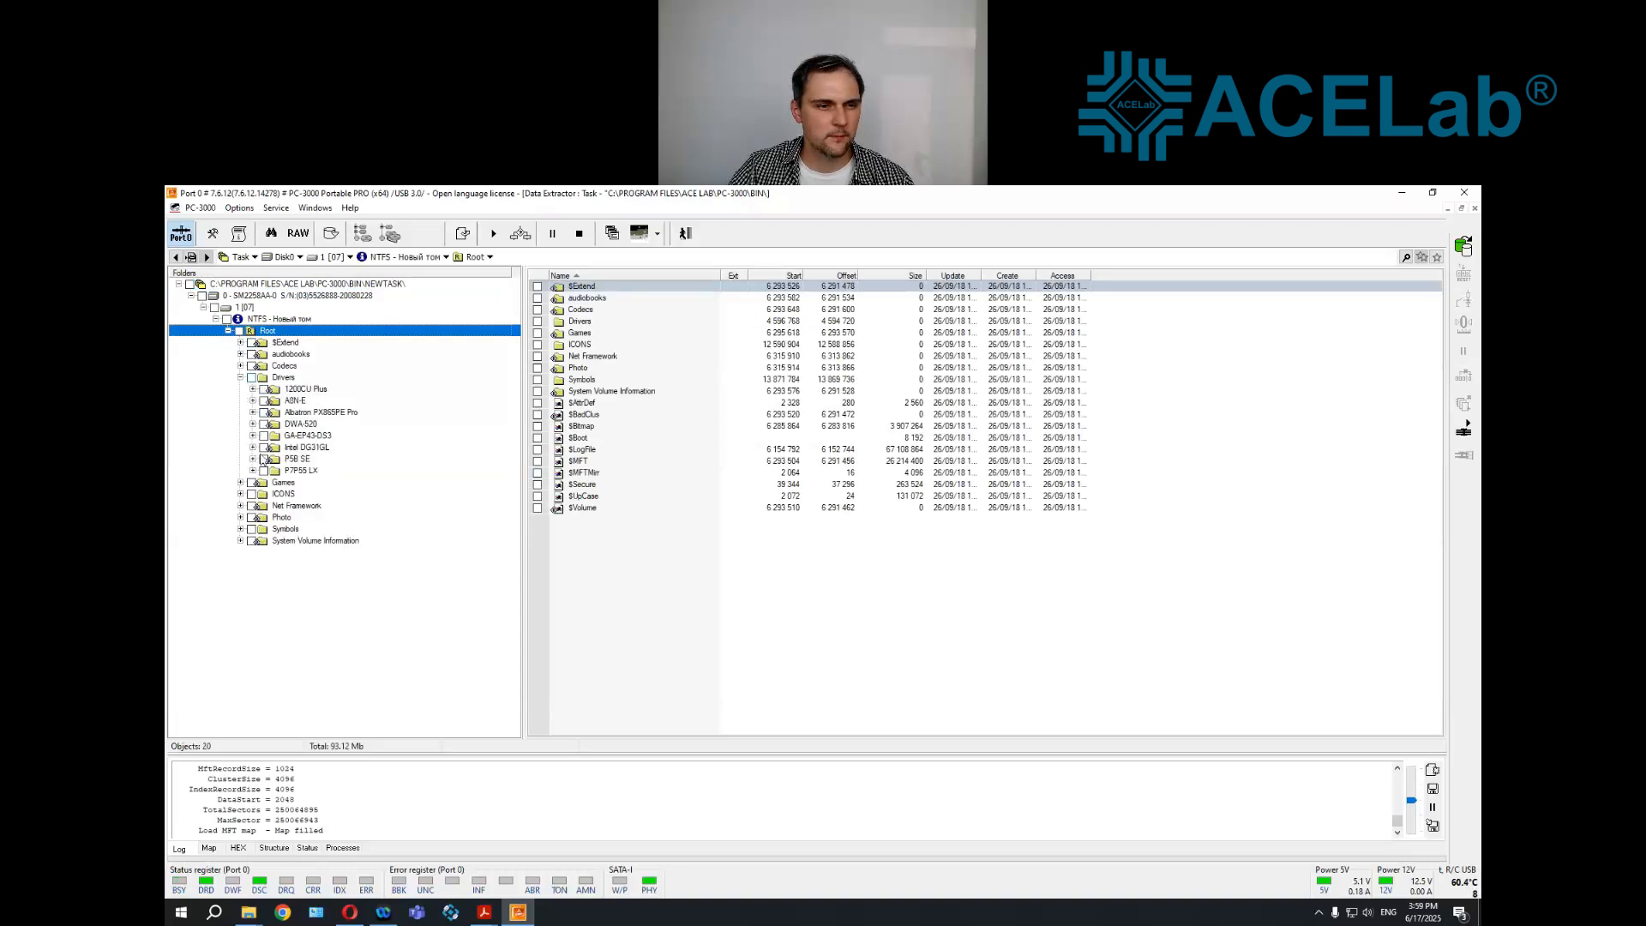
{"action": "left_click", "coordinate": [302, 439]}
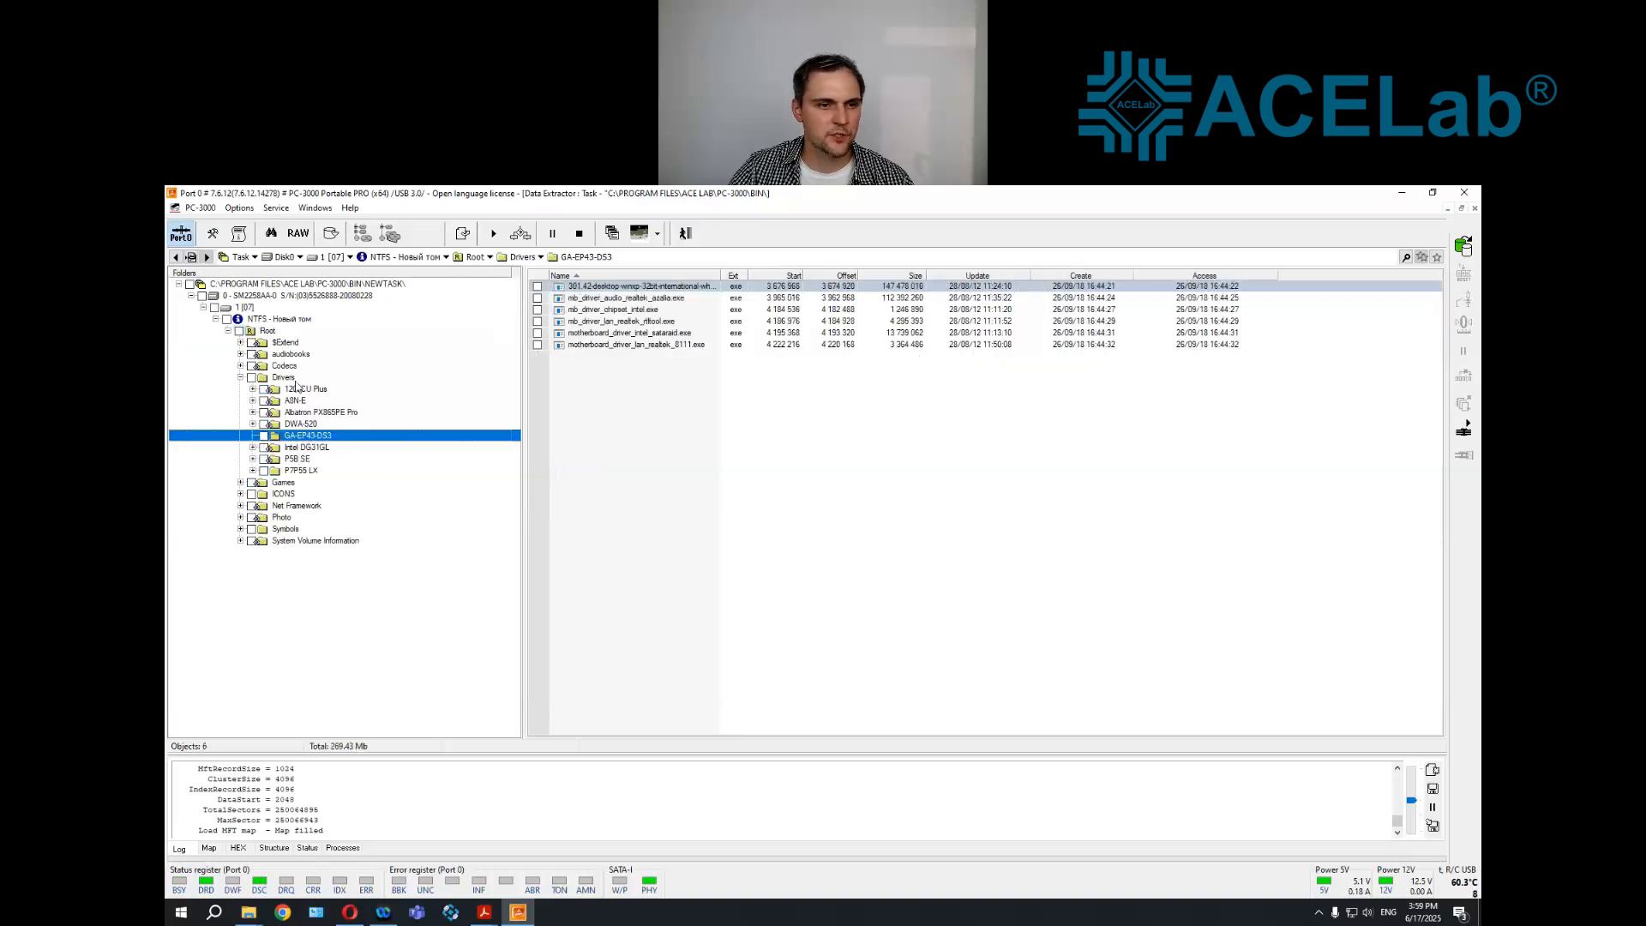
Start a raw recovery scan of the SM2258AA-0 disk, stop it early and leave raw recovery
{"action": "right_click", "coordinate": [292, 302]}
{"action": "mouse_move", "coordinate": [428, 457]}
{"action": "left_click", "coordinate": [592, 487]}
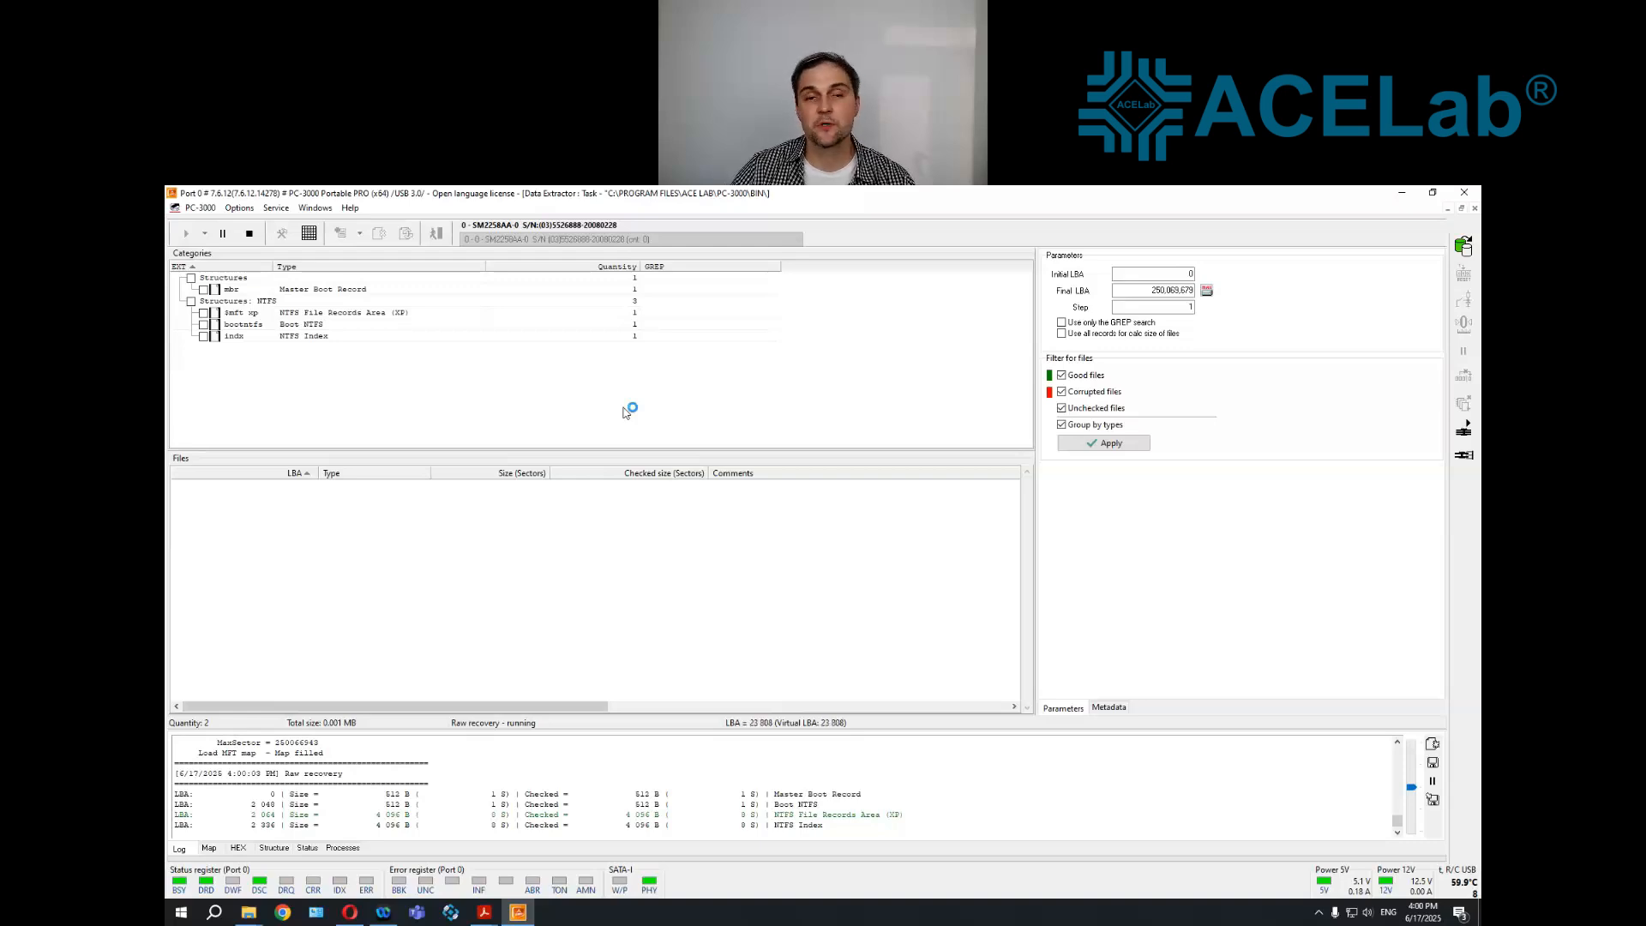
{"action": "left_click", "coordinate": [249, 233]}
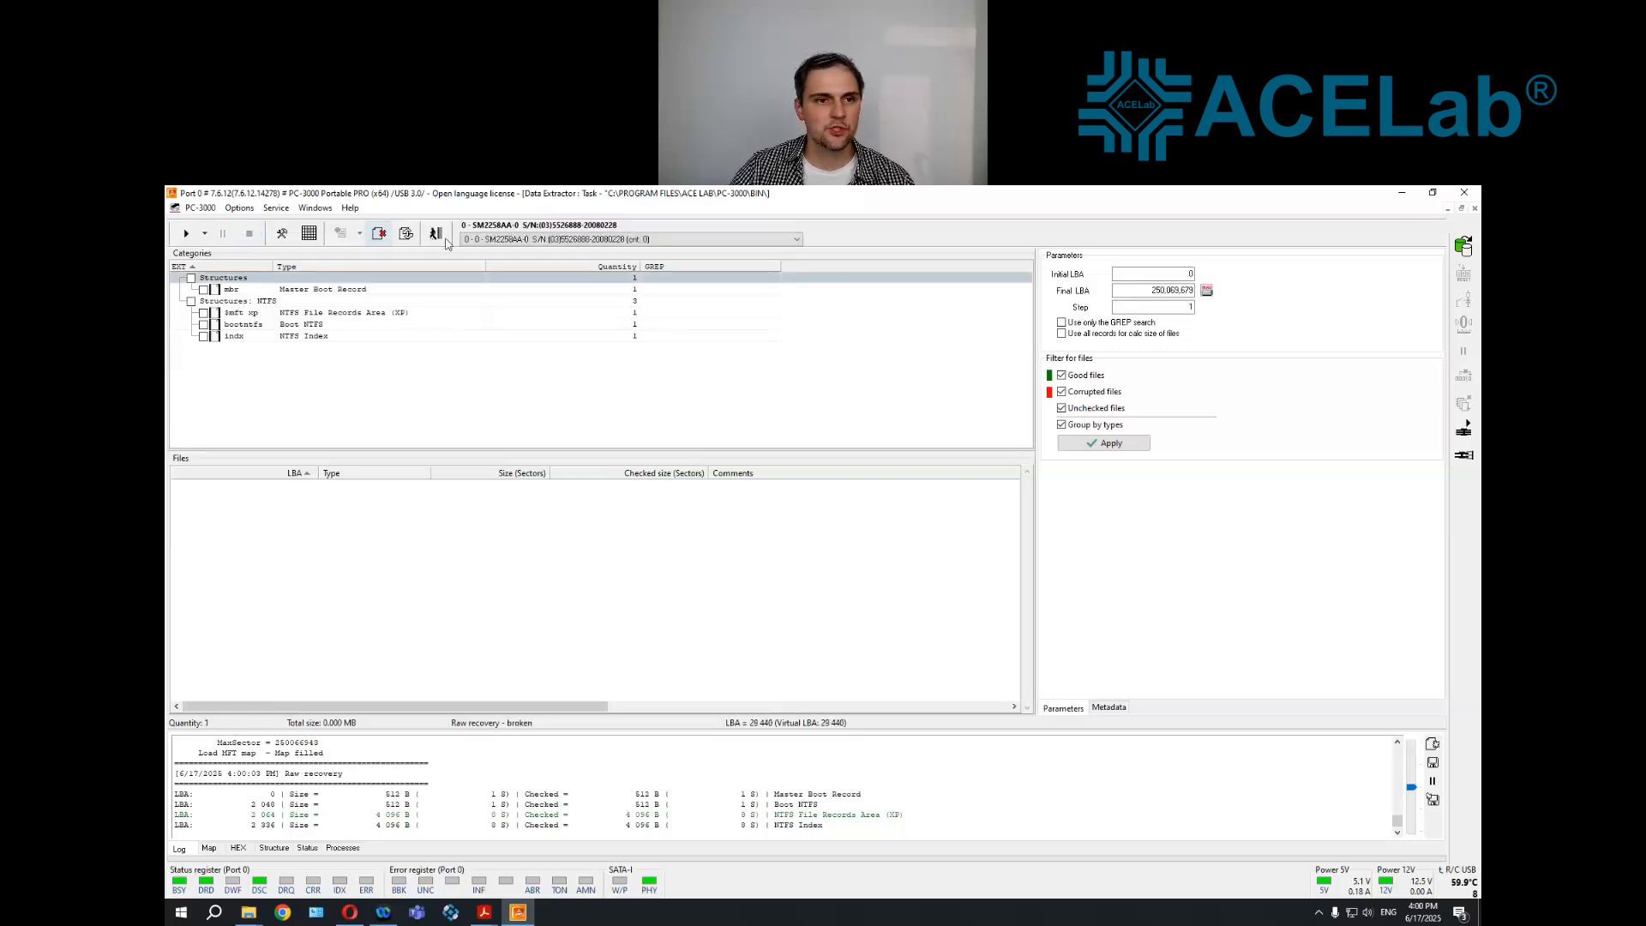
{"action": "left_click", "coordinate": [436, 233]}
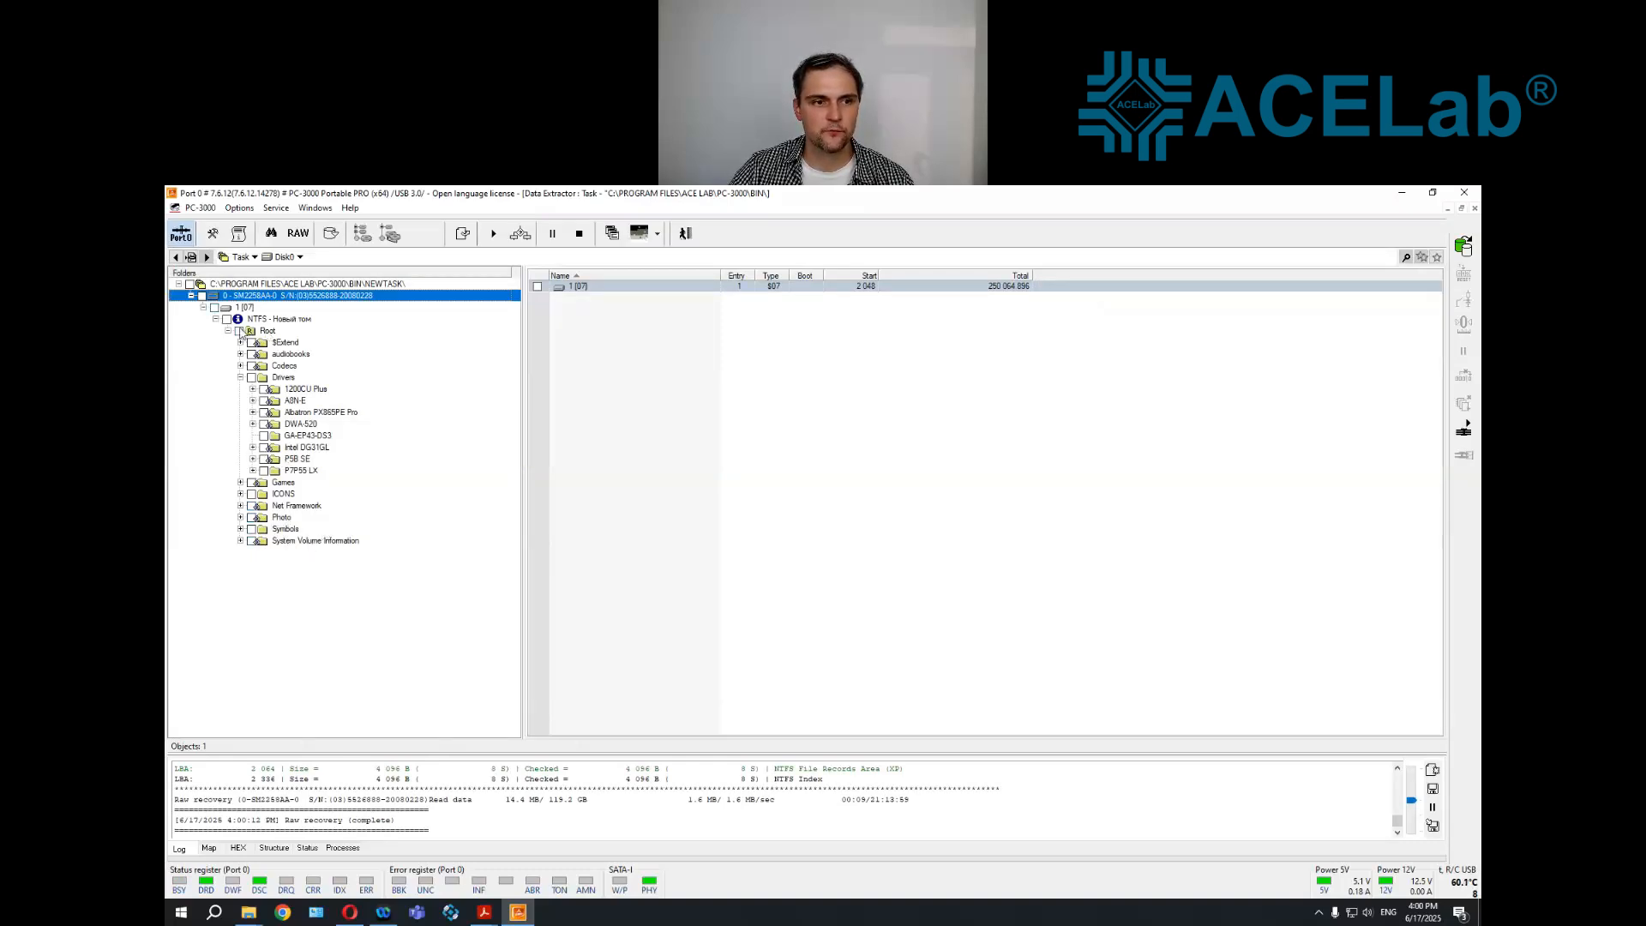
Mark the whole Root folder with its contents and open the picture P3122215.JPG from Photo\Service in the photo viewer
{"action": "right_click", "coordinate": [266, 334]}
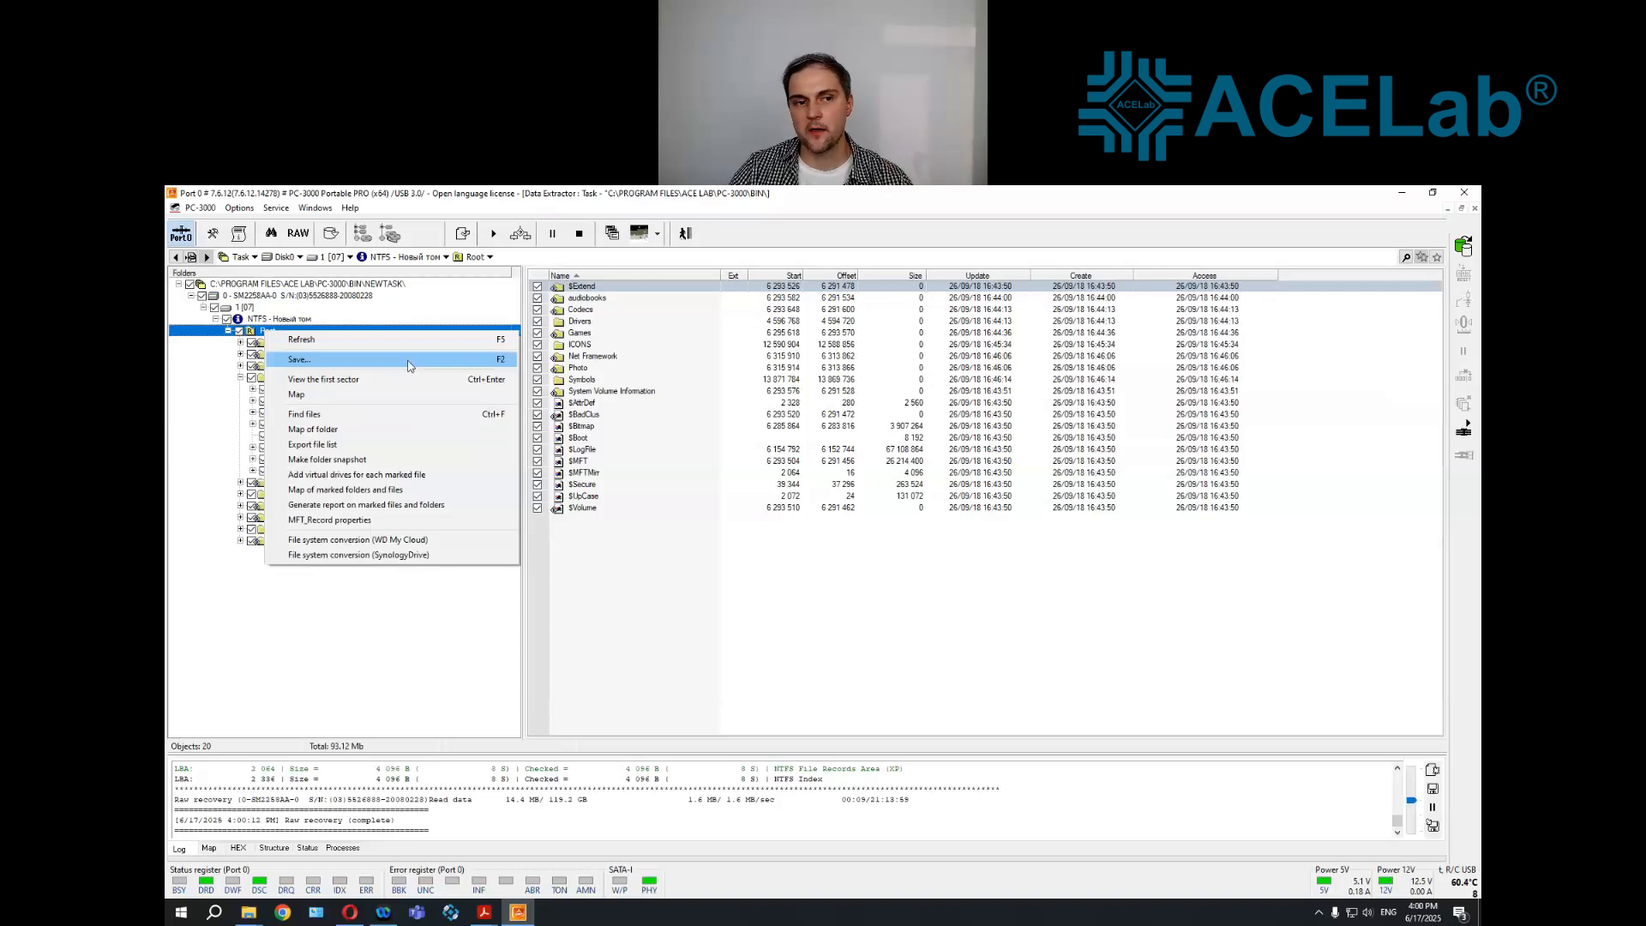
{"action": "left_click", "coordinate": [784, 634]}
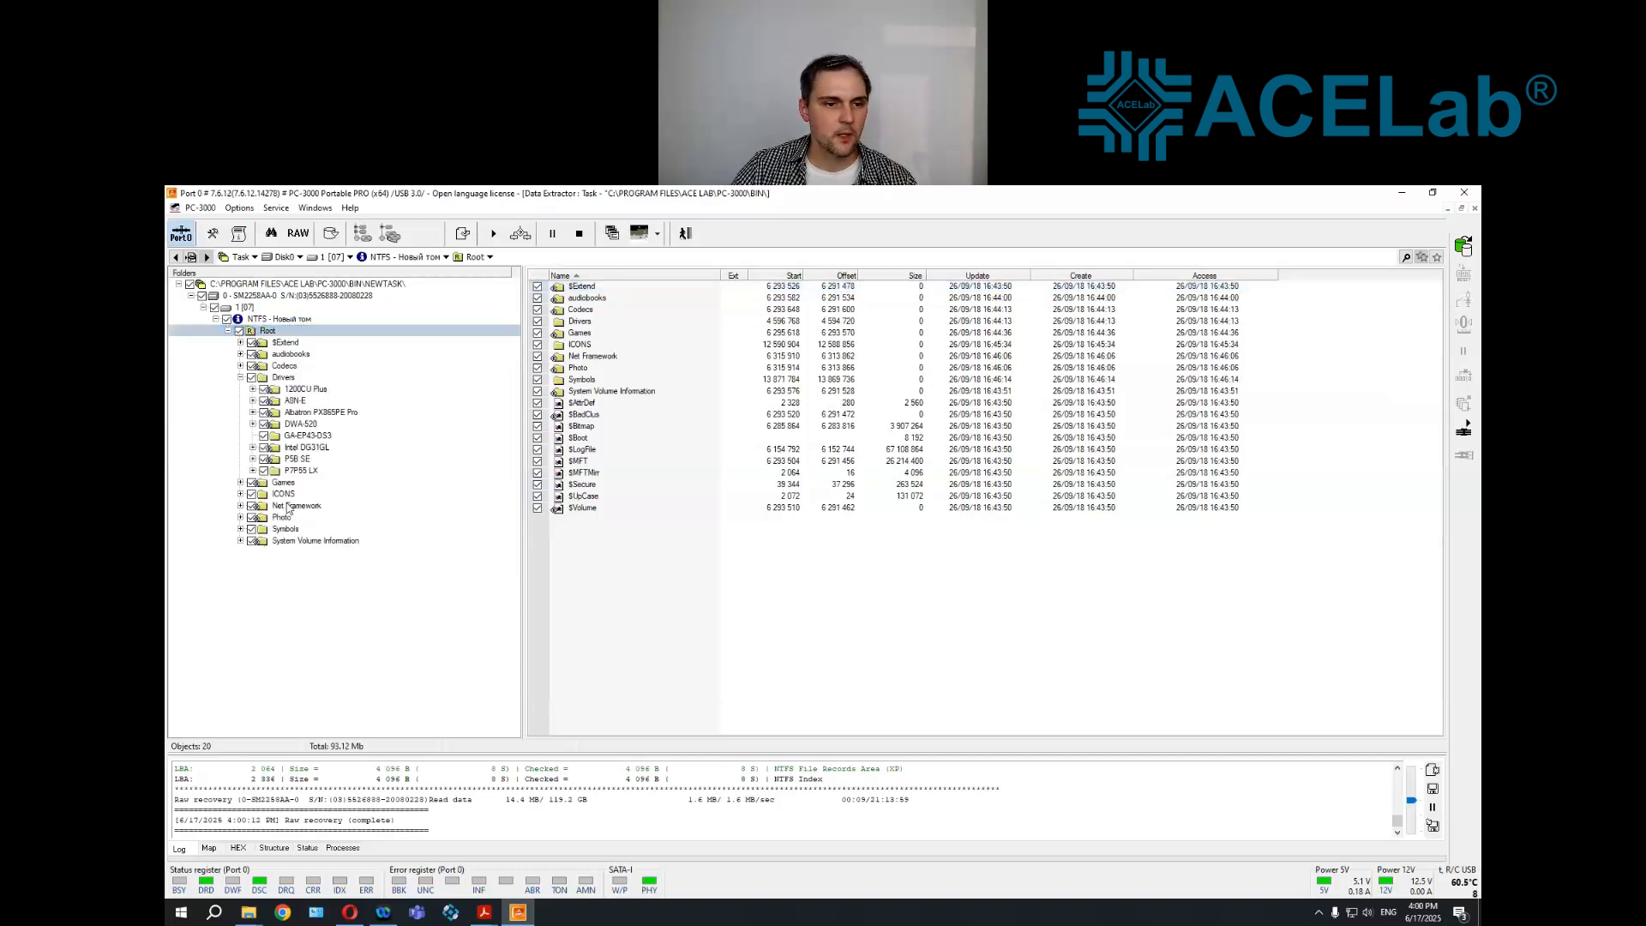
{"action": "left_click", "coordinate": [242, 518]}
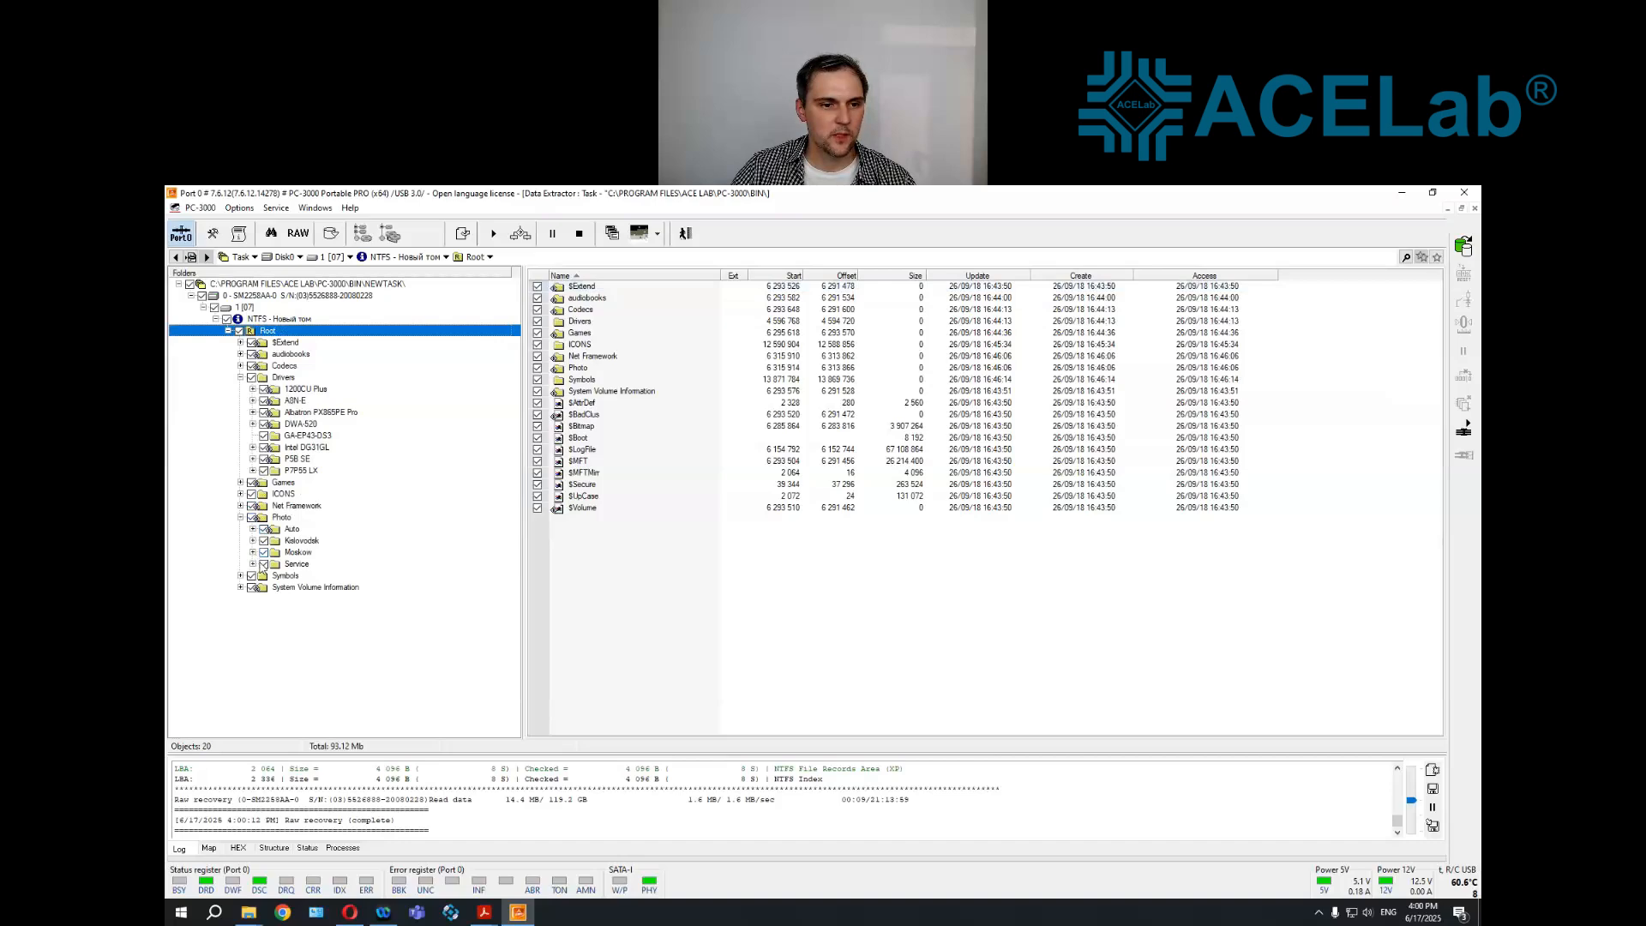
{"action": "left_click", "coordinate": [296, 564]}
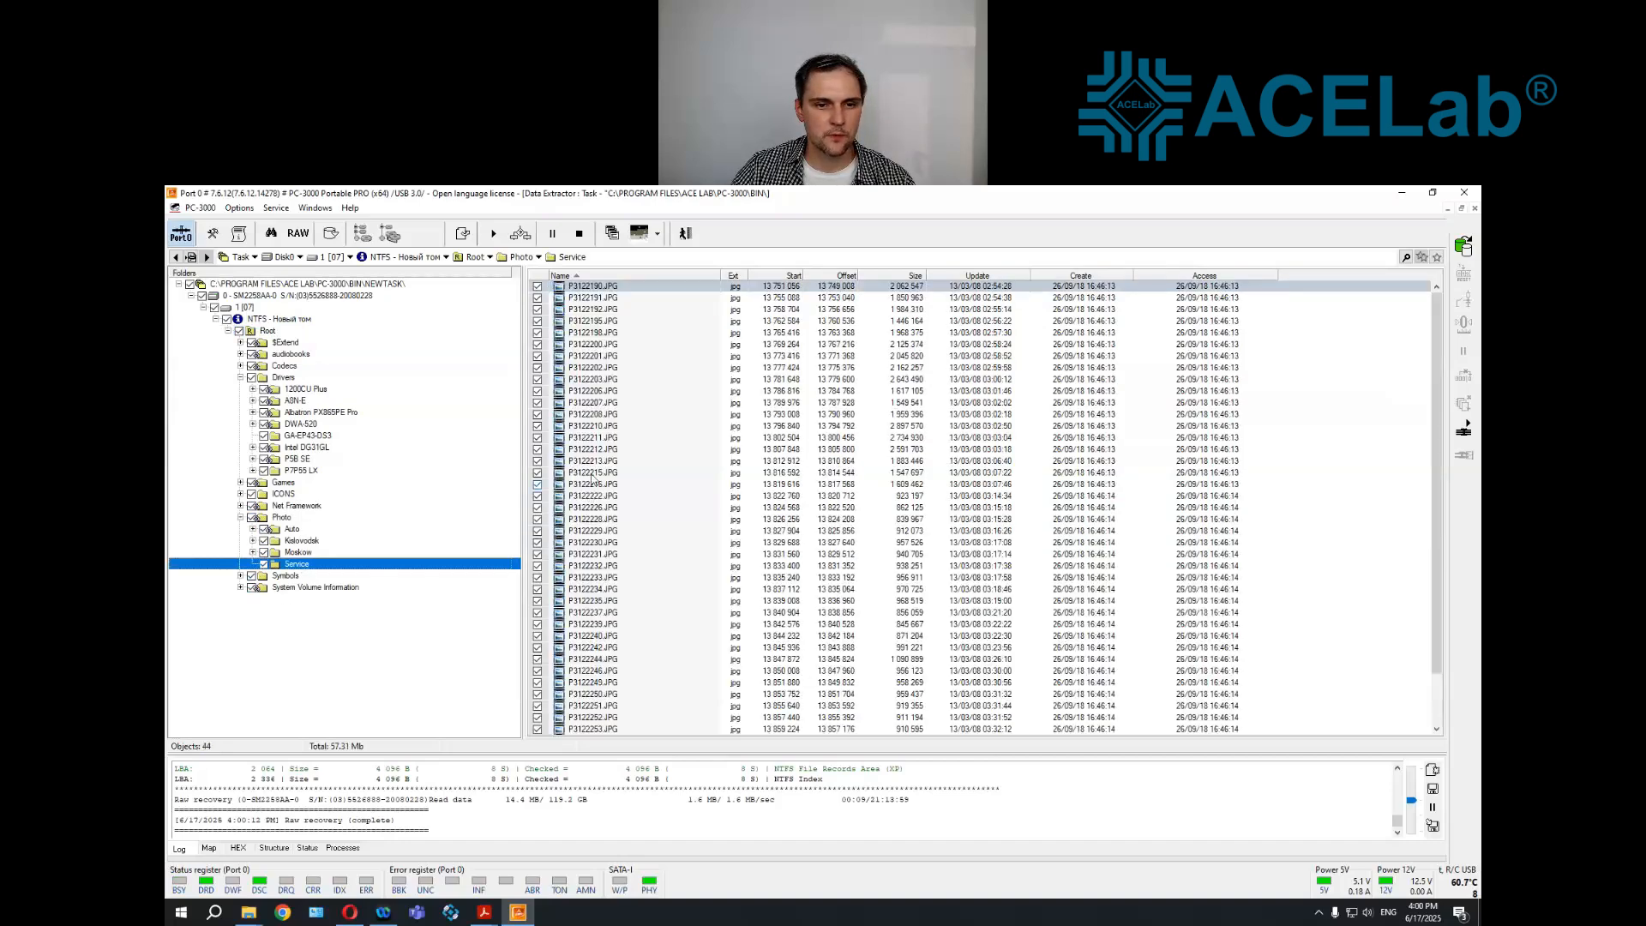
{"action": "right_click", "coordinate": [593, 474]}
{"action": "left_click", "coordinate": [634, 638]}
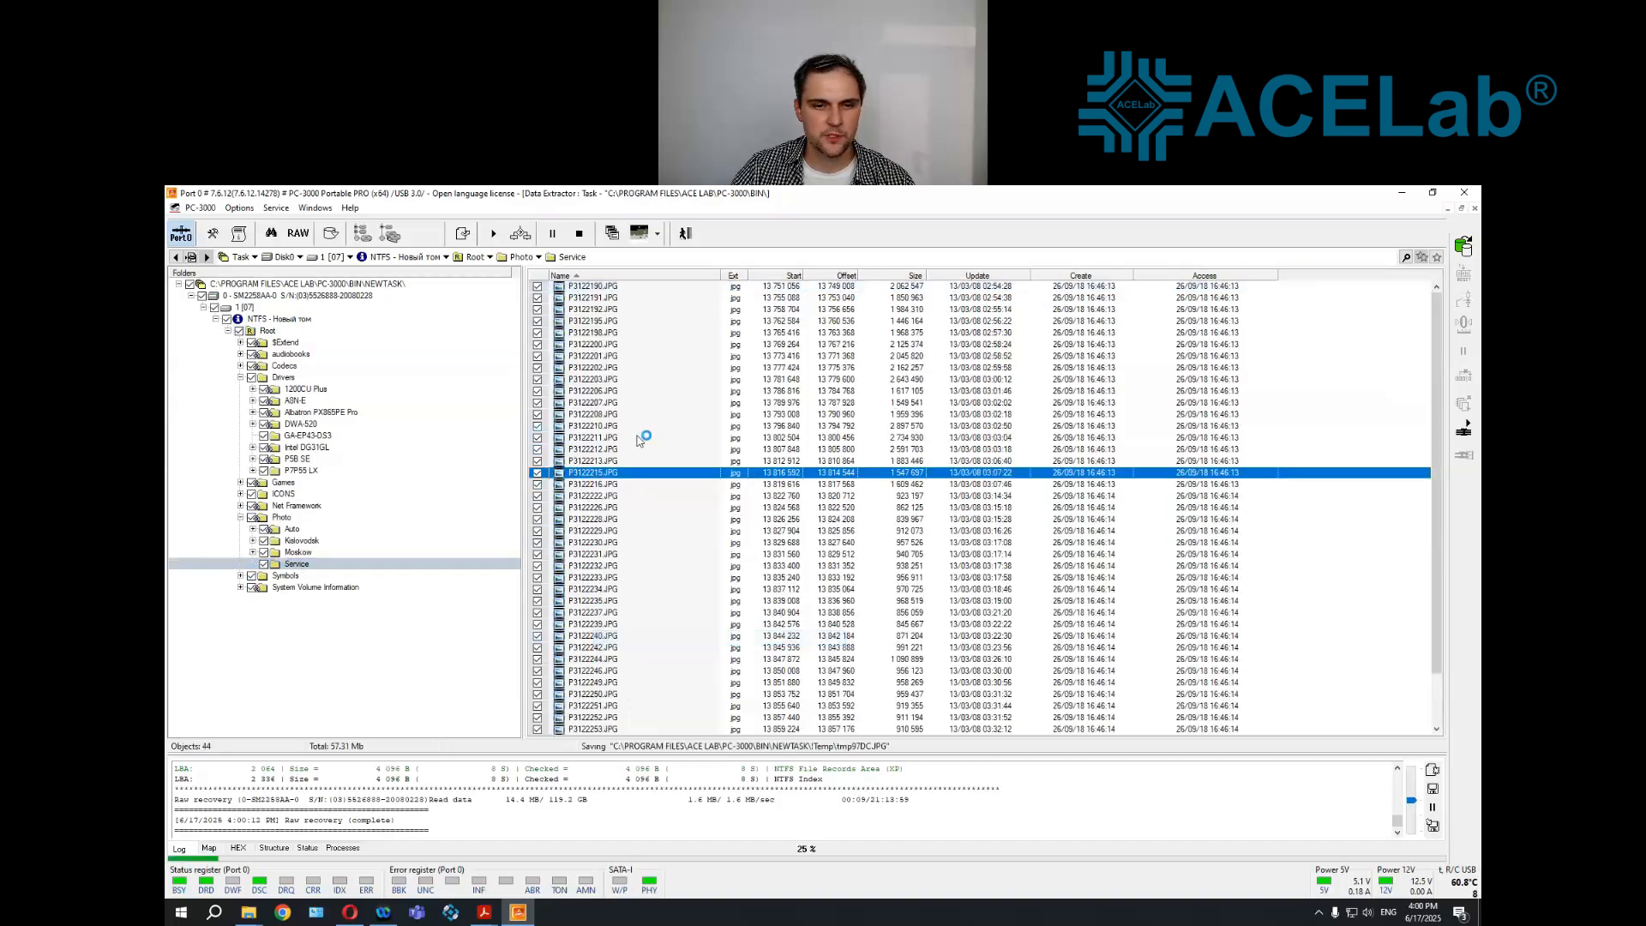
{"action": "left_click_drag", "start_coordinate": [793, 255], "coordinate": [492, 210]}
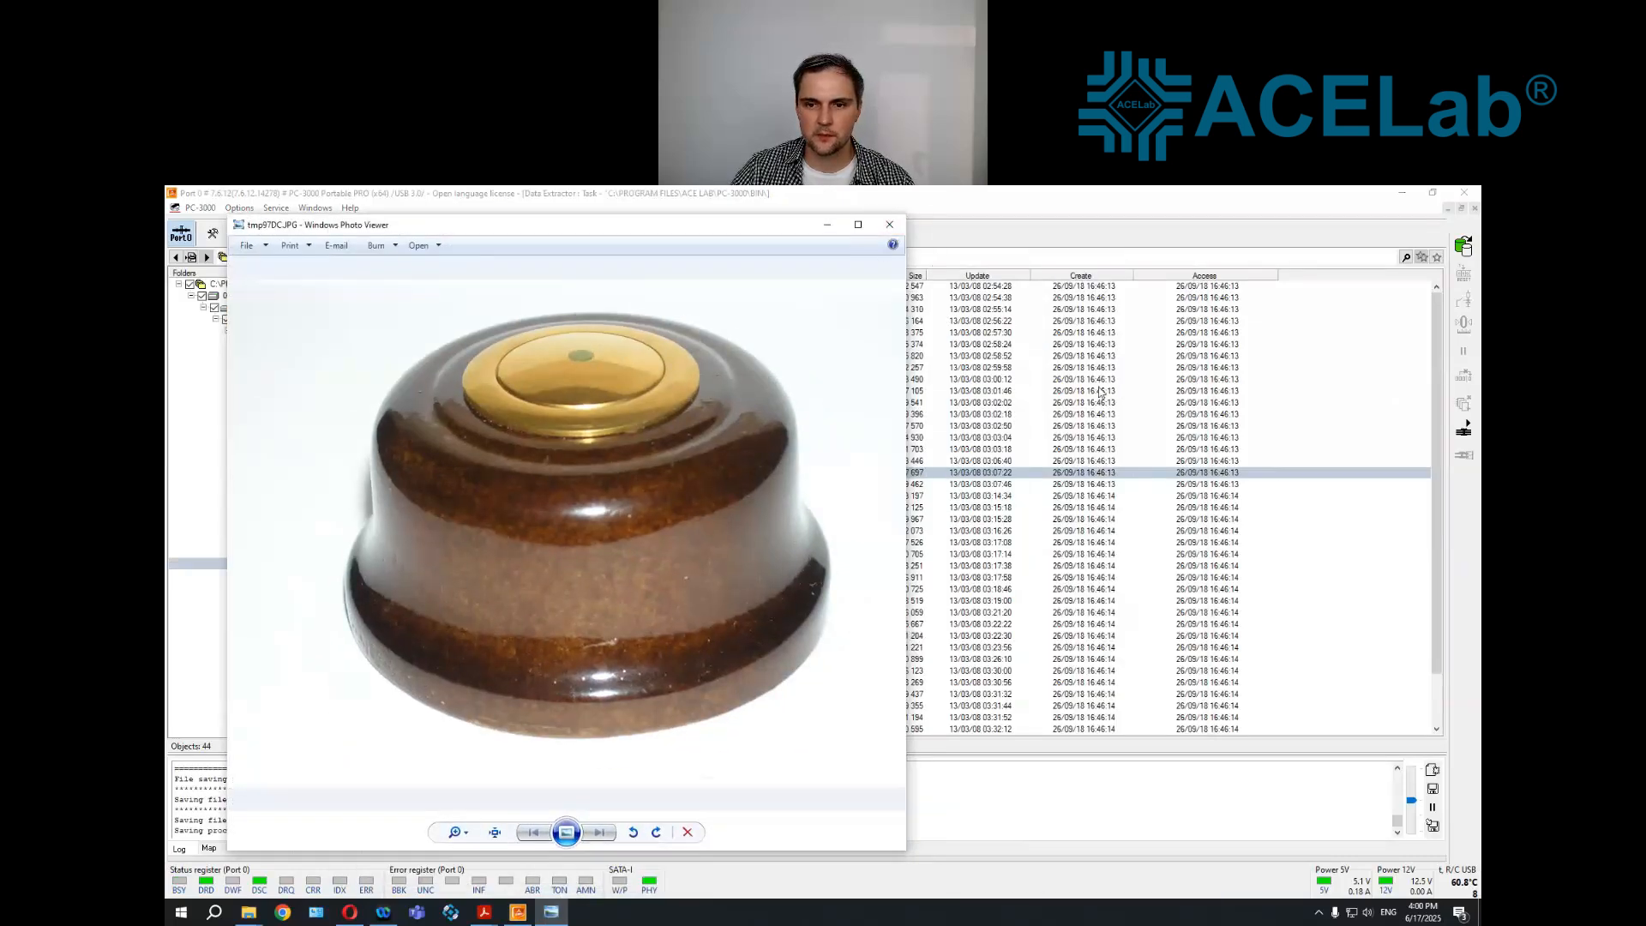
{"action": "left_click", "coordinate": [1439, 343]}
{"action": "left_click_drag", "start_coordinate": [1437, 340], "coordinate": [1437, 362]}
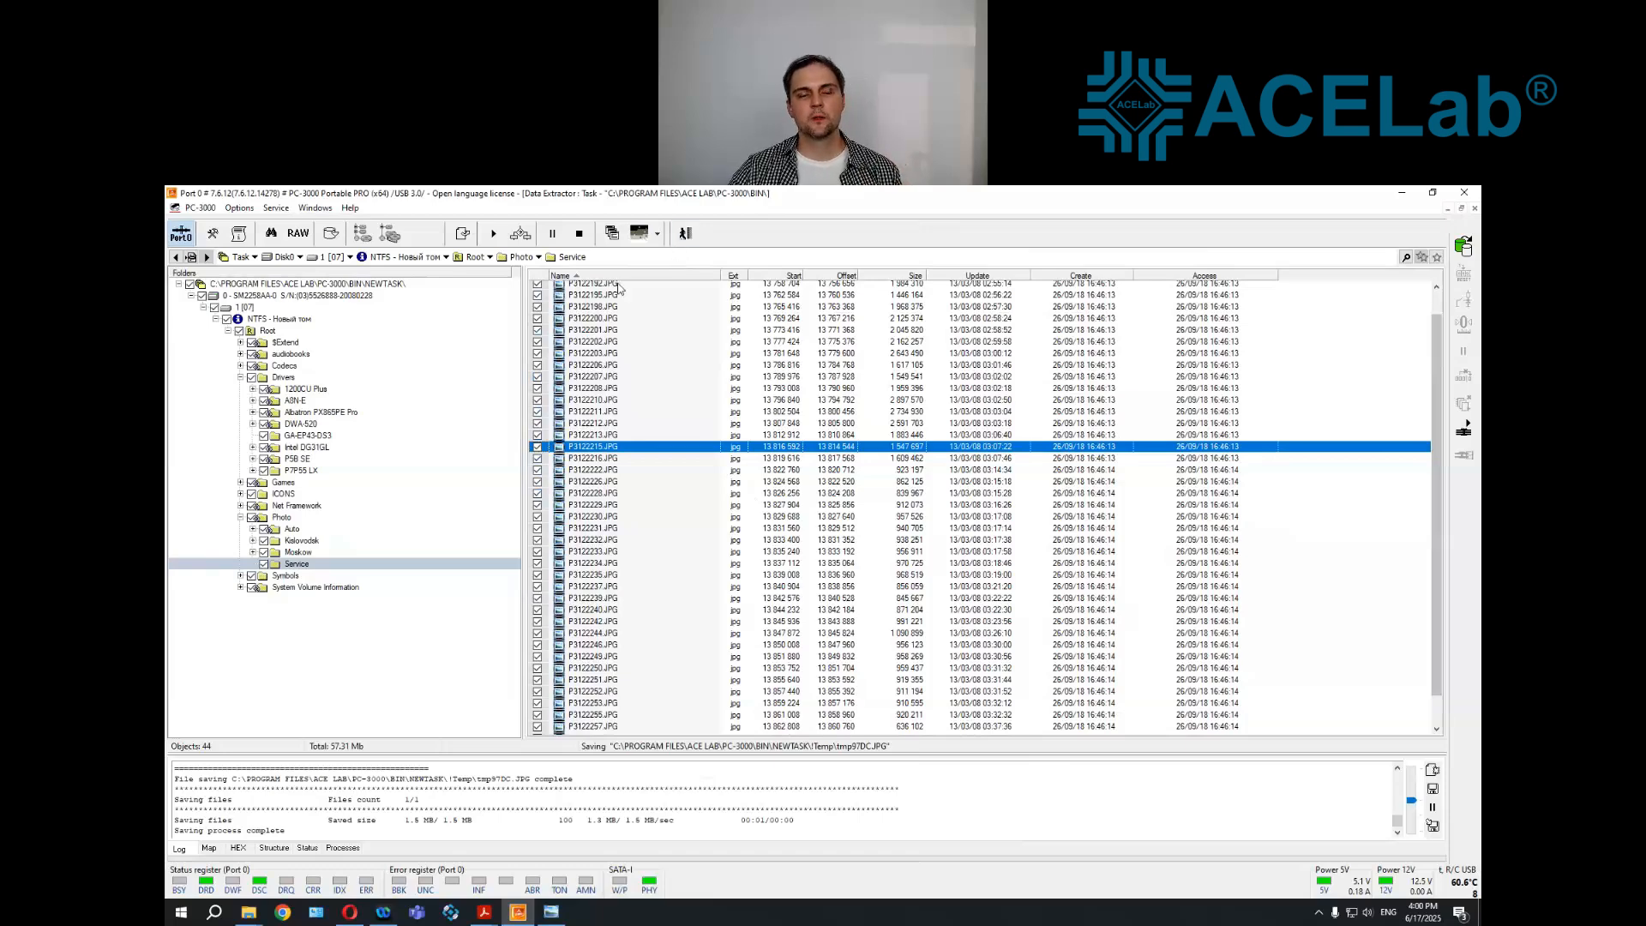
Collapse the drive's folder tree, close the Data Extractor task and exit PC-3000
{"action": "left_click", "coordinate": [203, 307]}
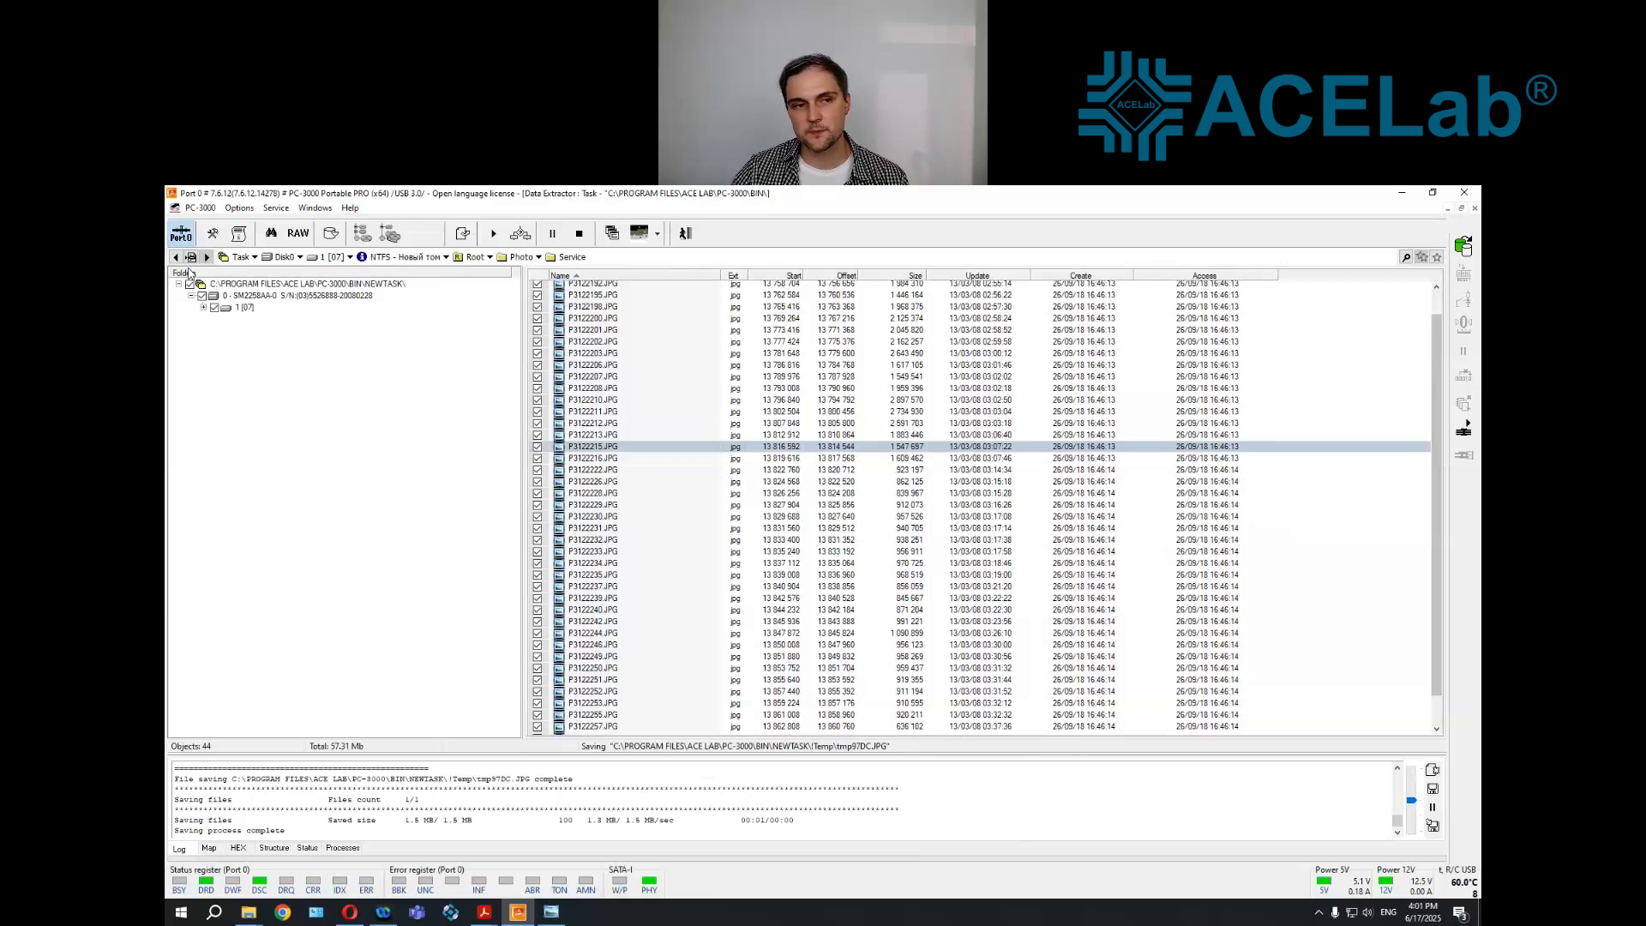
{"action": "left_click", "coordinate": [204, 307]}
{"action": "left_click", "coordinate": [203, 307]}
{"action": "left_click", "coordinate": [190, 295]}
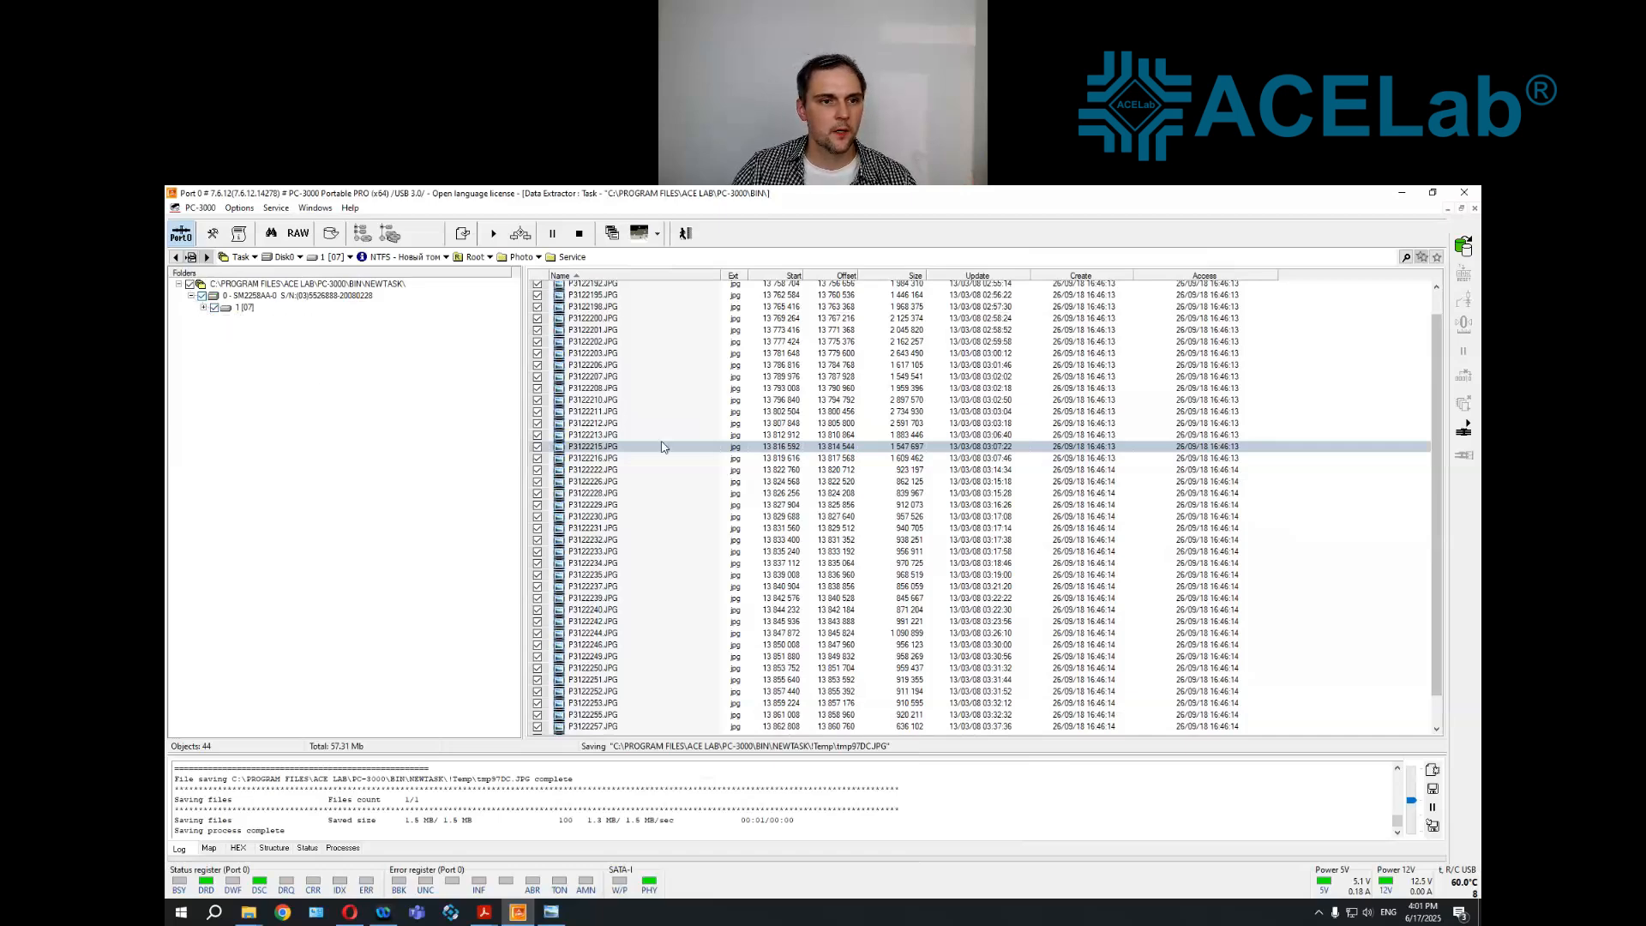
{"action": "left_click", "coordinate": [686, 234]}
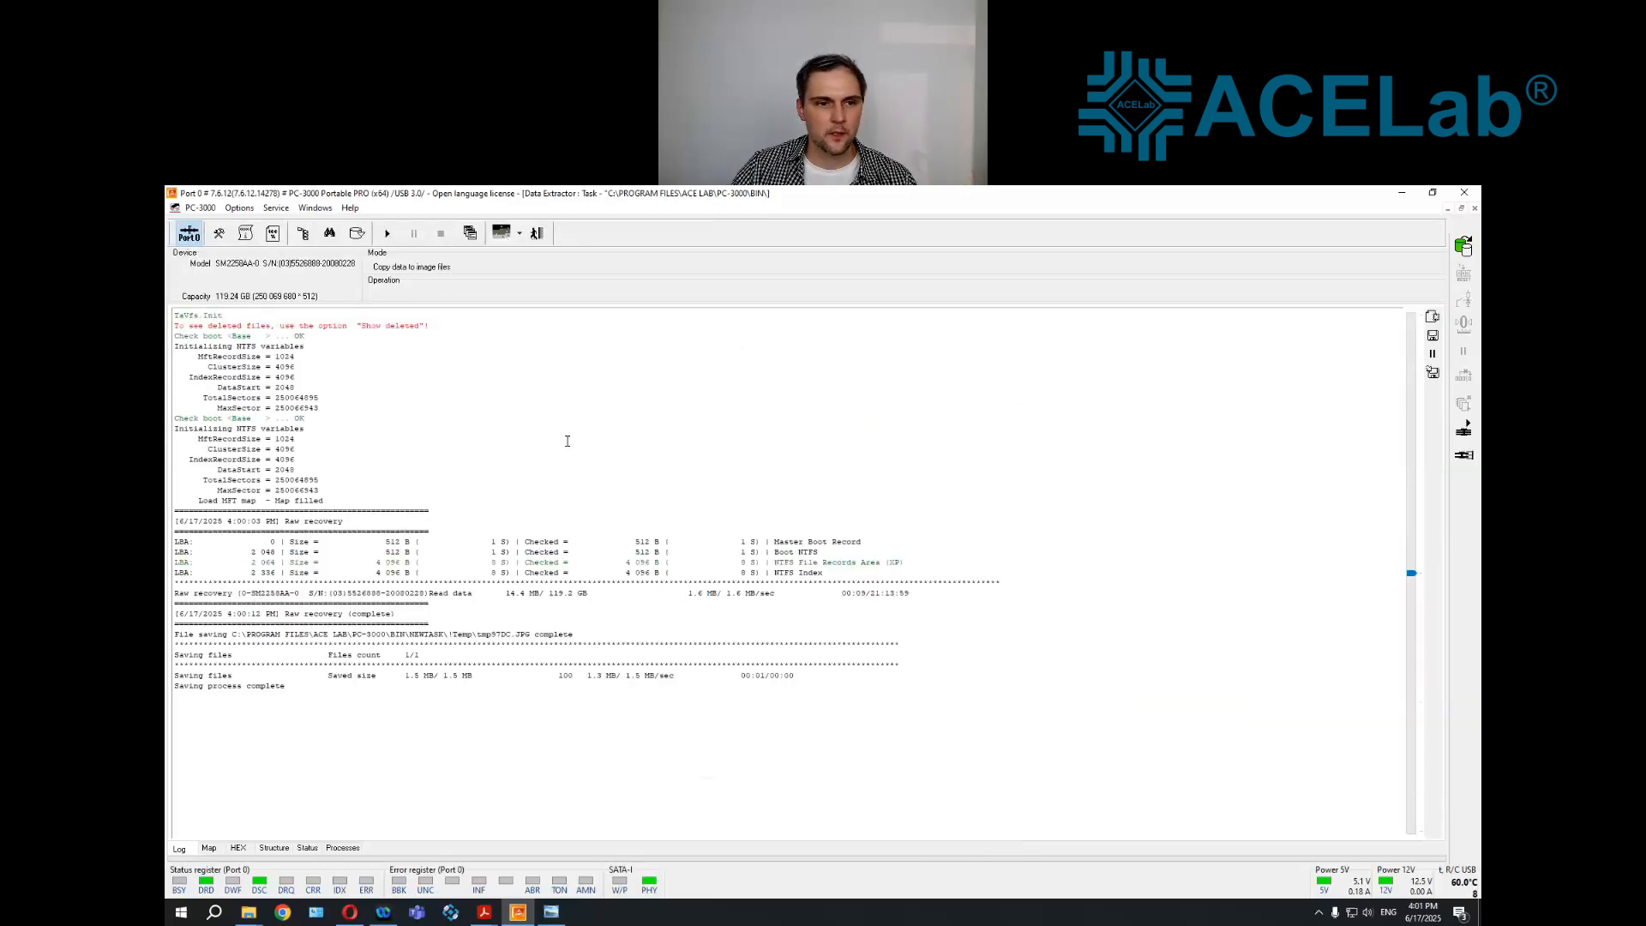
{"action": "left_click", "coordinate": [537, 233]}
{"action": "left_click", "coordinate": [808, 567]}
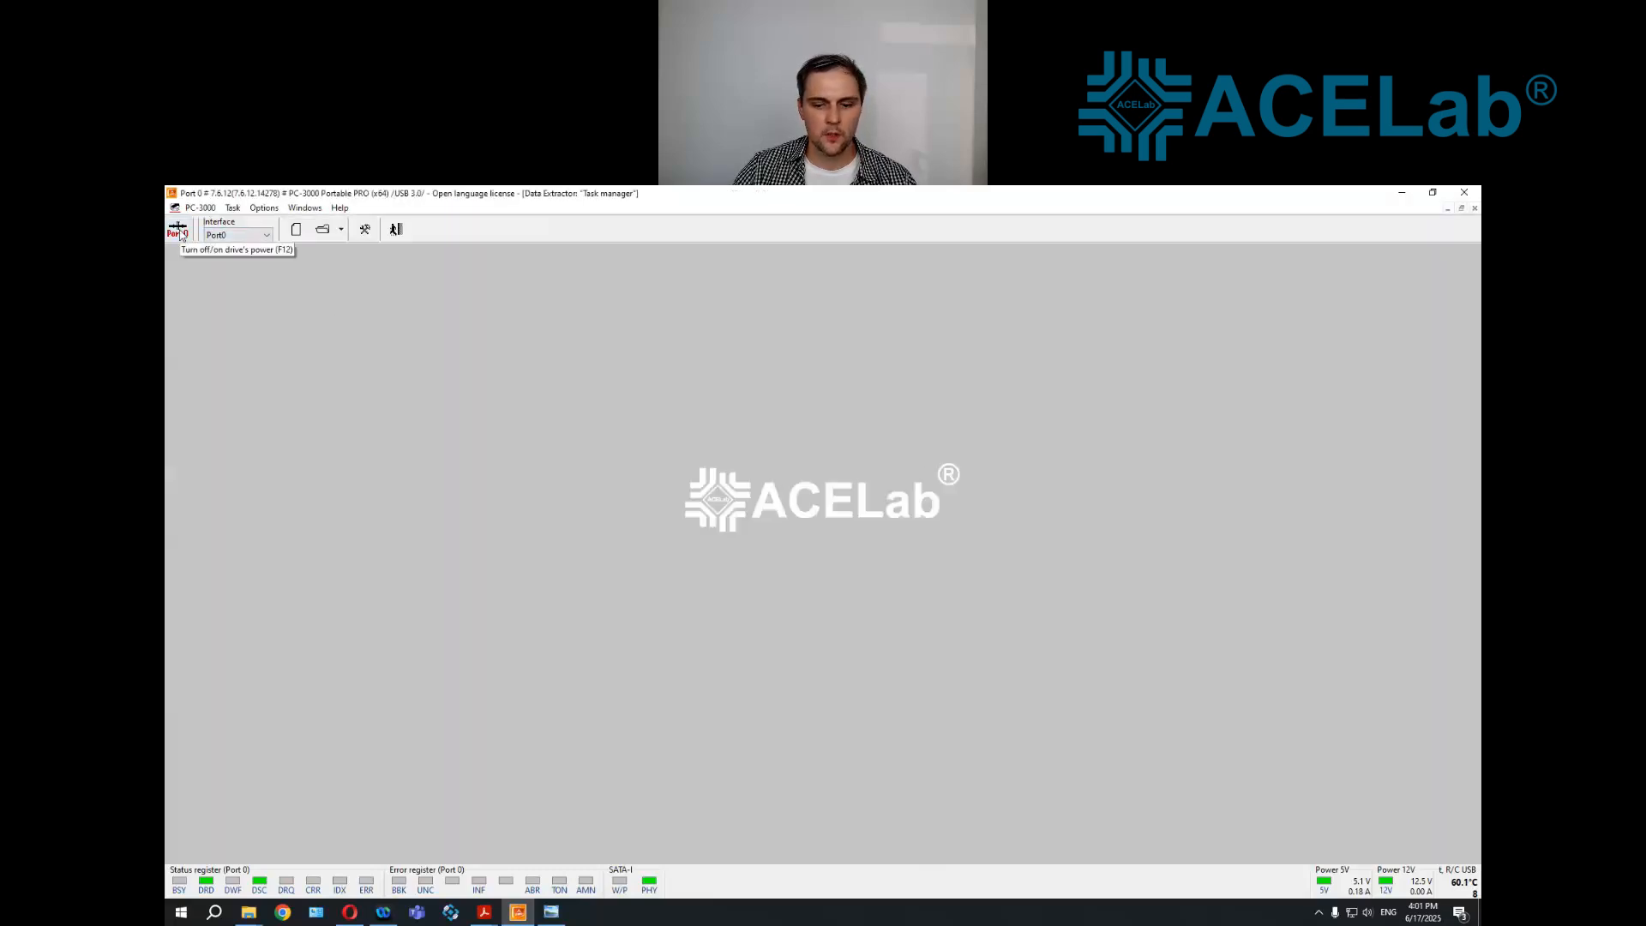
{"action": "left_click", "coordinate": [397, 230]}
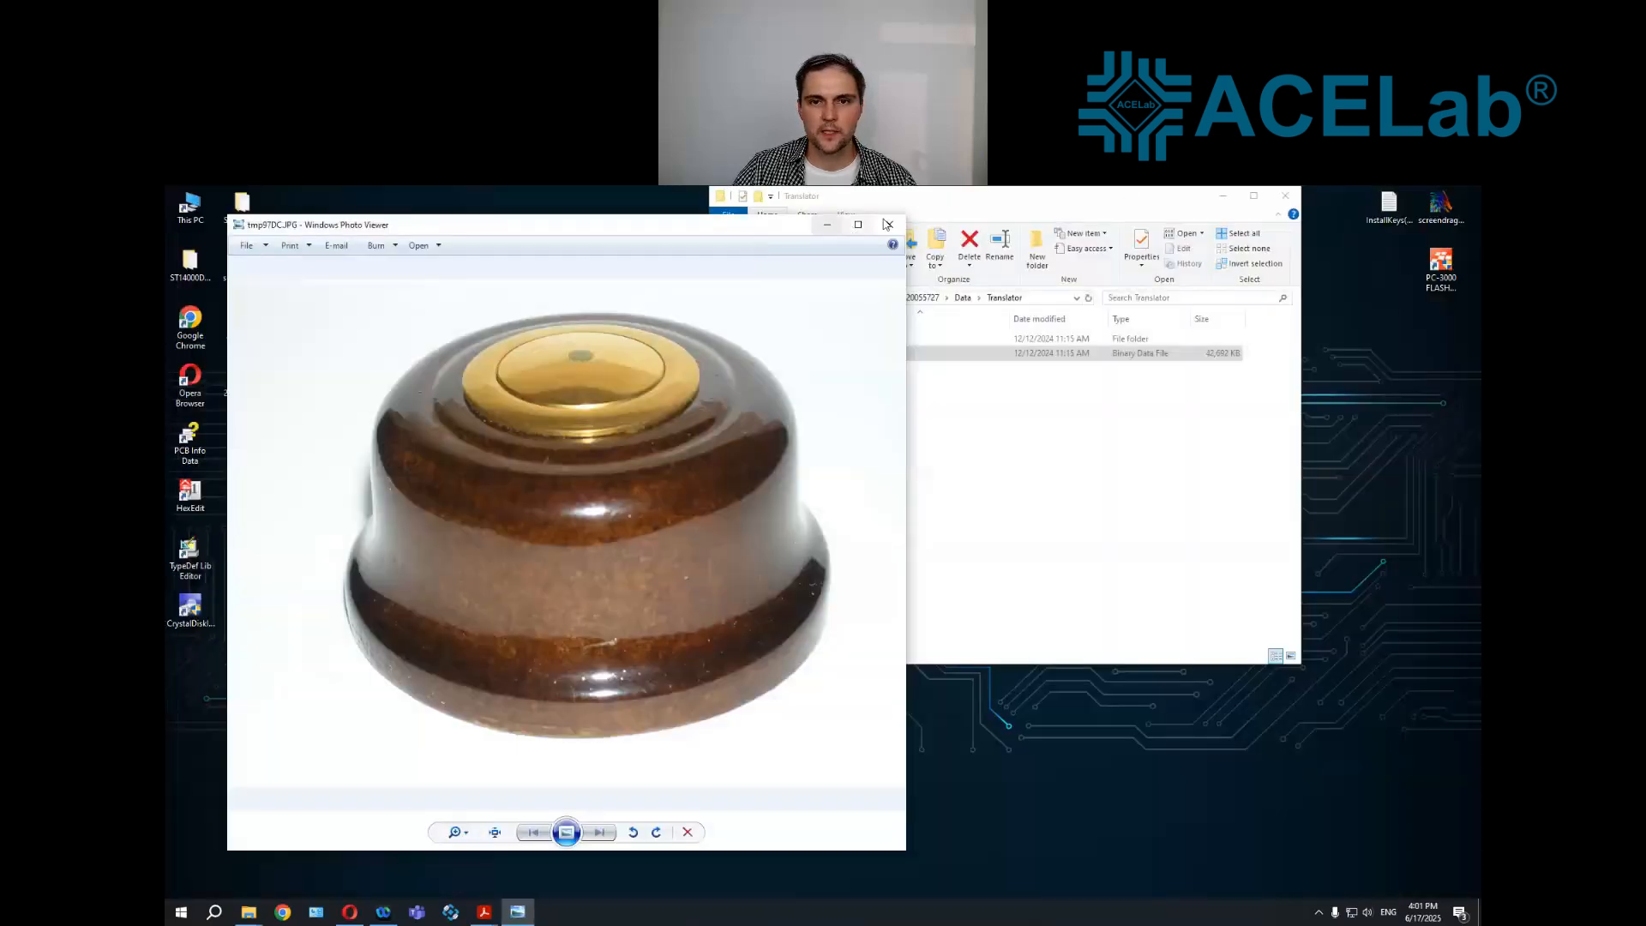
Close the photo viewer and the Translator folder window to clear the desktop
{"action": "left_click", "coordinate": [886, 226]}
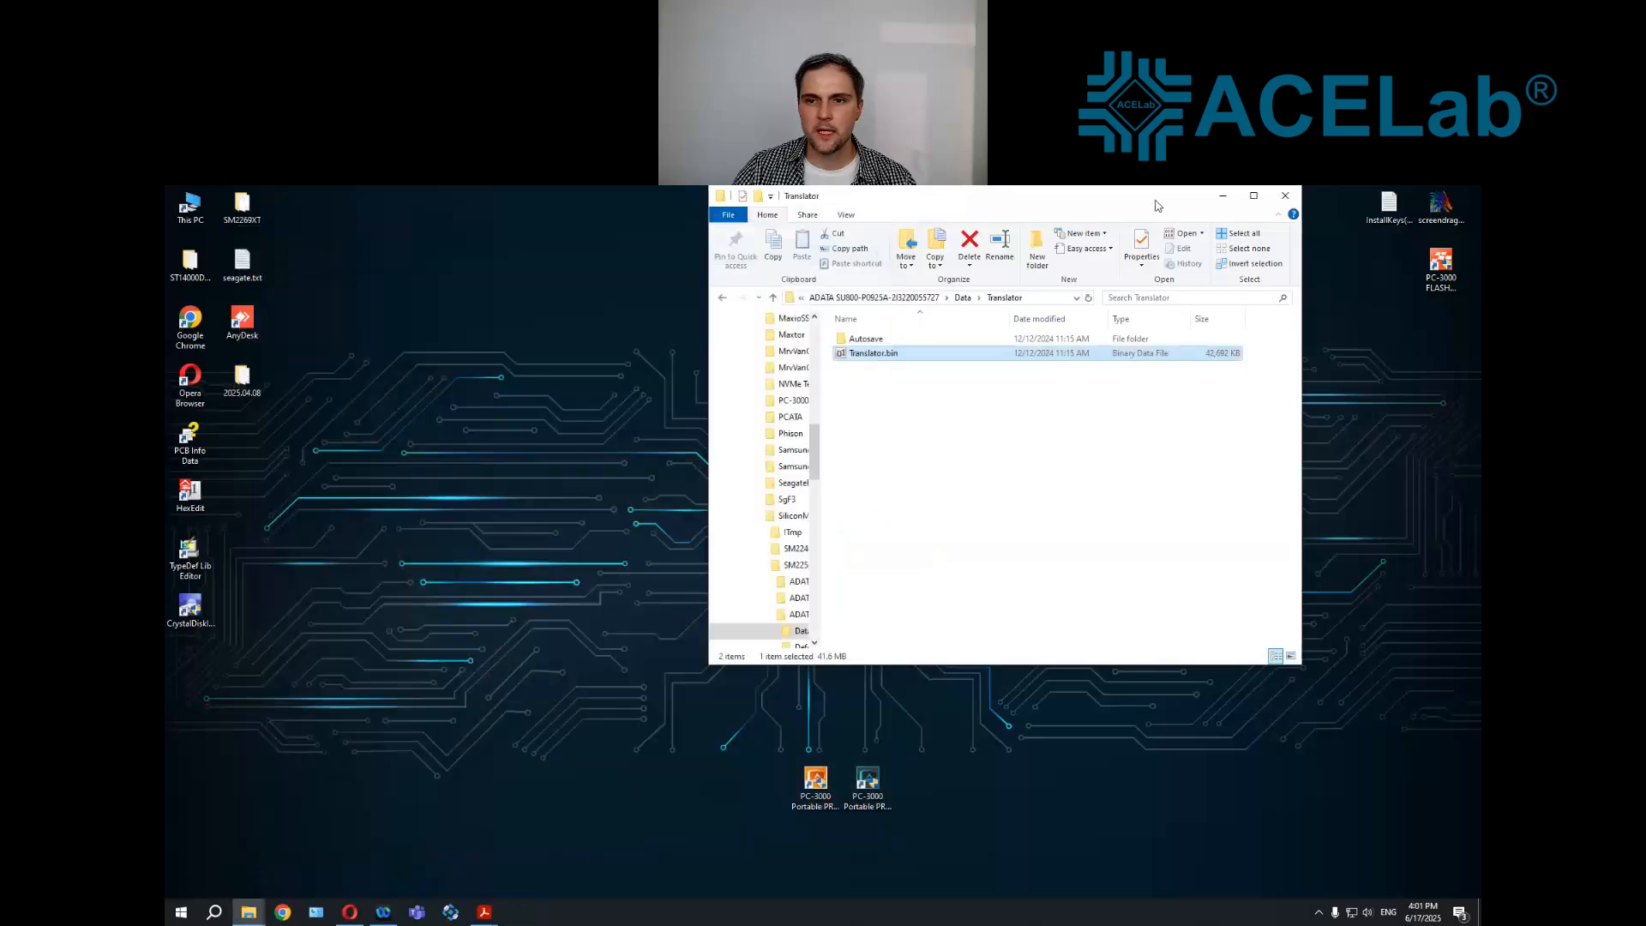
{"action": "left_click_drag", "start_coordinate": [1192, 196], "coordinate": [1010, 305]}
{"action": "left_click", "coordinate": [1105, 308]}
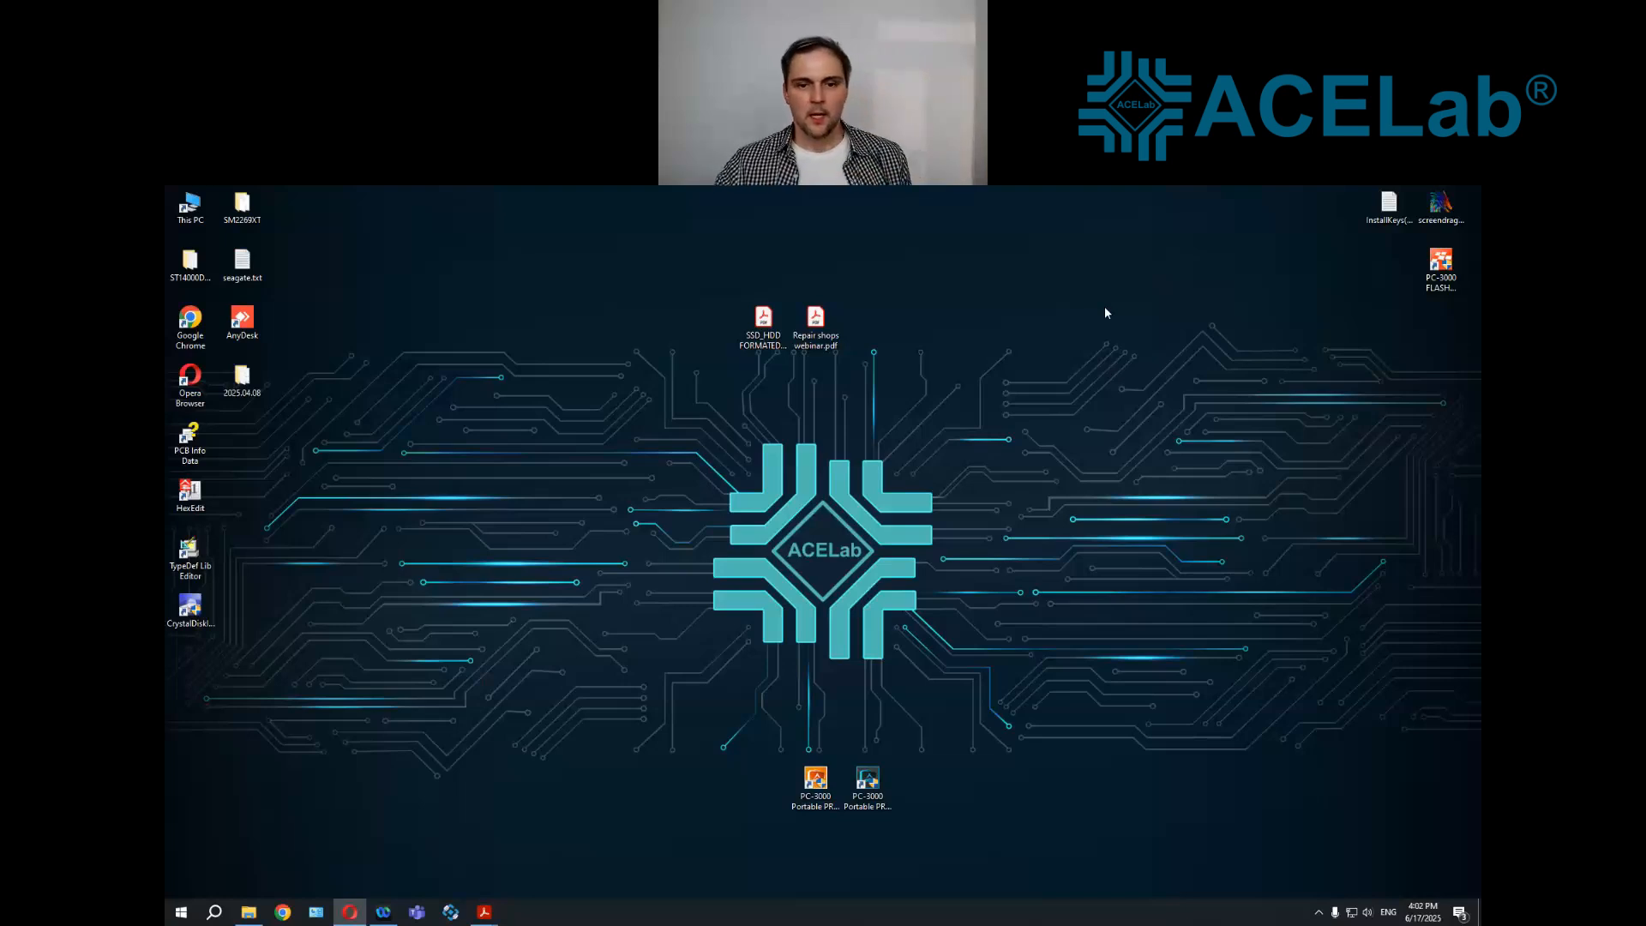
Start PC-3000 Portable PRO with the adapter autodetected and Port0 set to PCIe NVMe, and maximize the utility selection window
{"action": "double_click", "coordinate": [823, 790]}
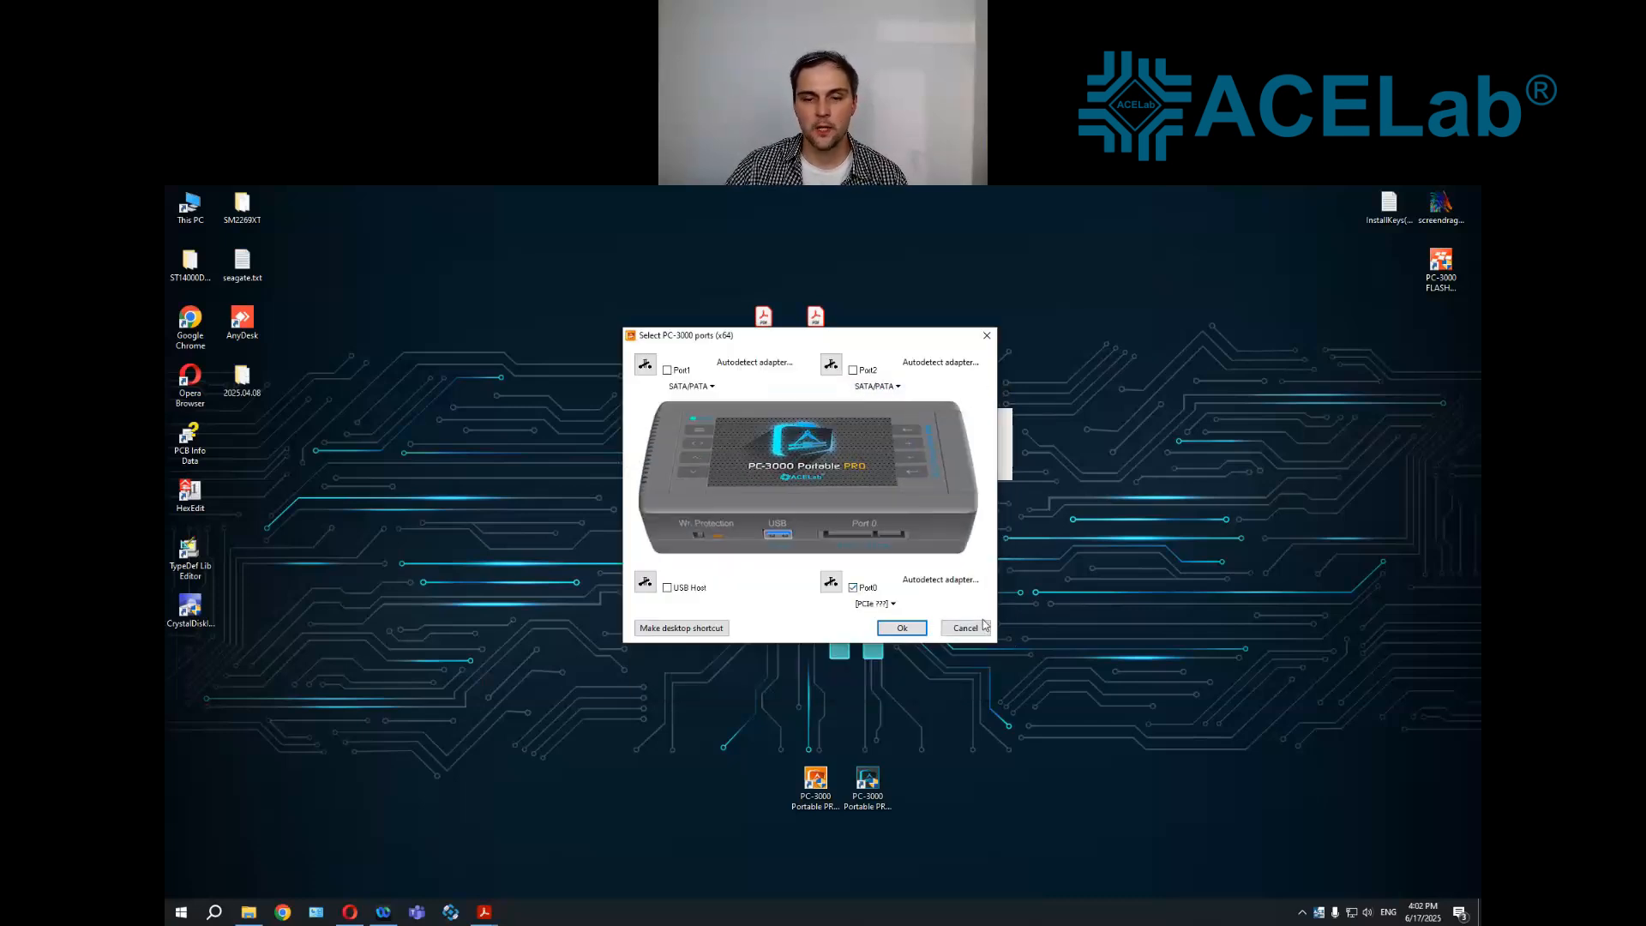
{"action": "left_click", "coordinate": [902, 604]}
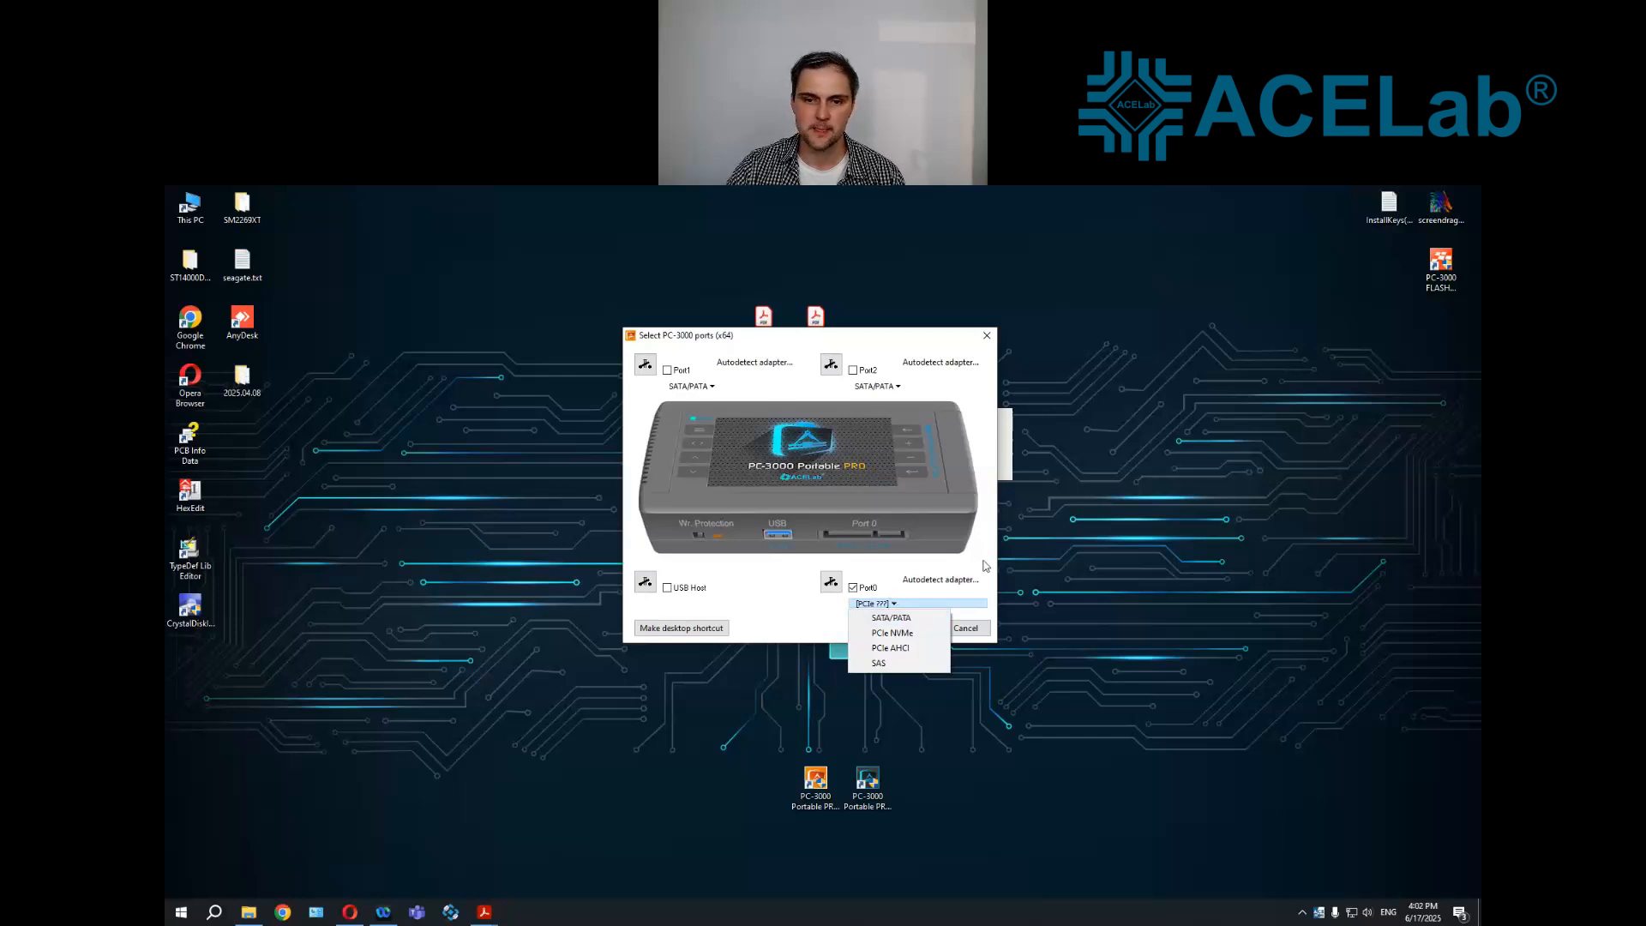
{"action": "left_click", "coordinate": [959, 582]}
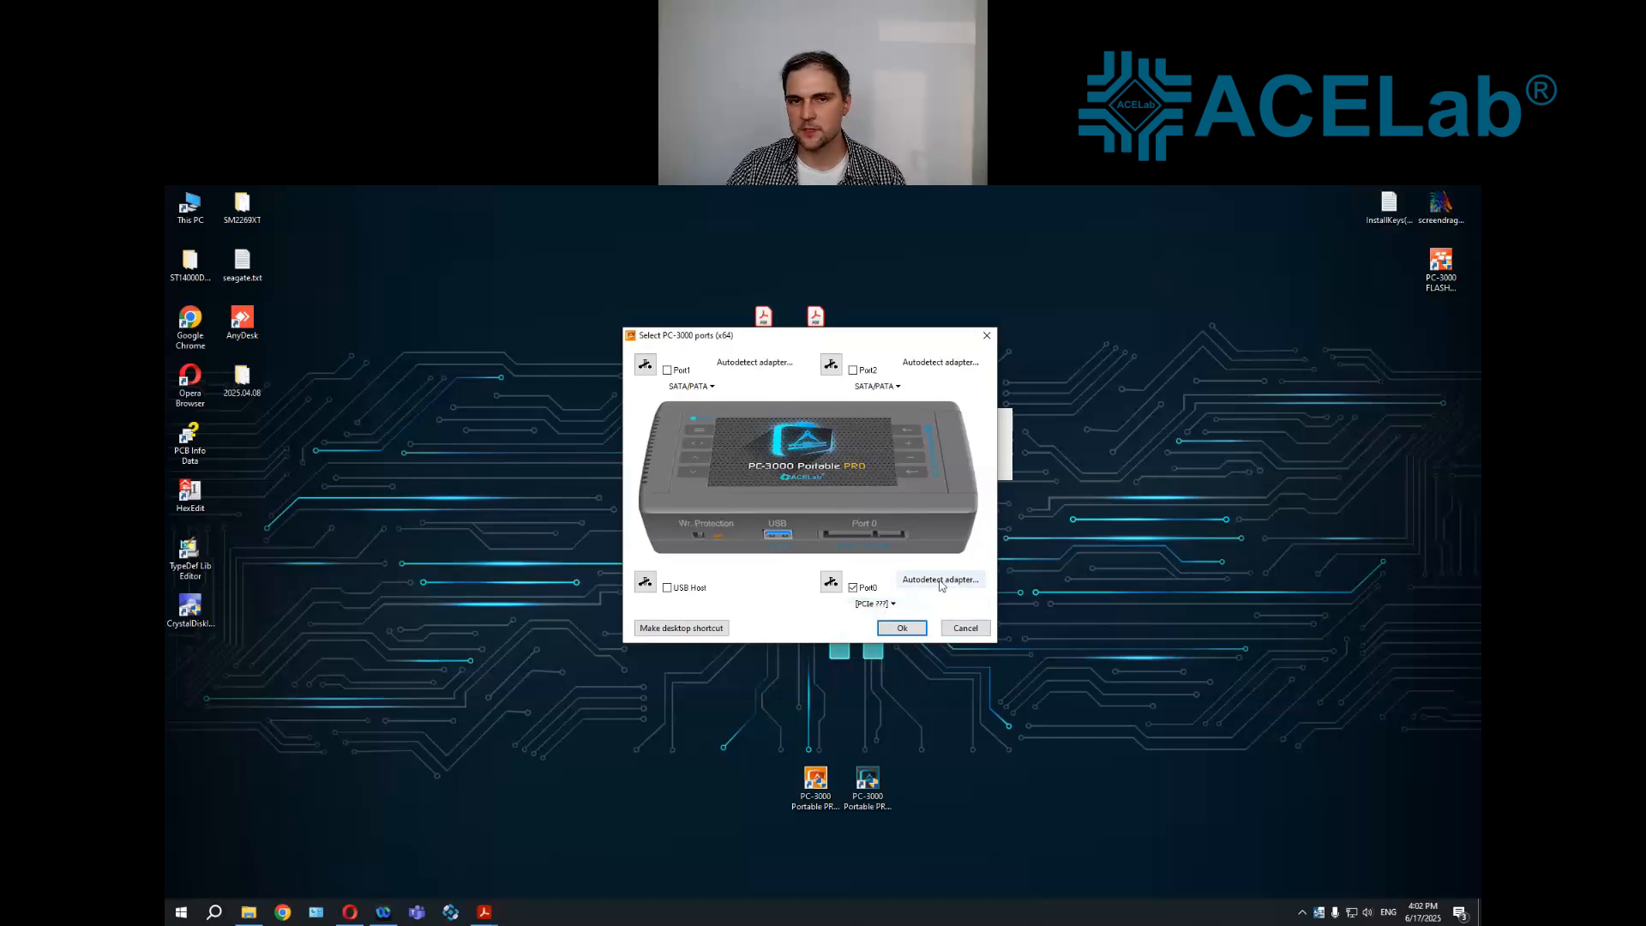
{"action": "left_click", "coordinate": [941, 581]}
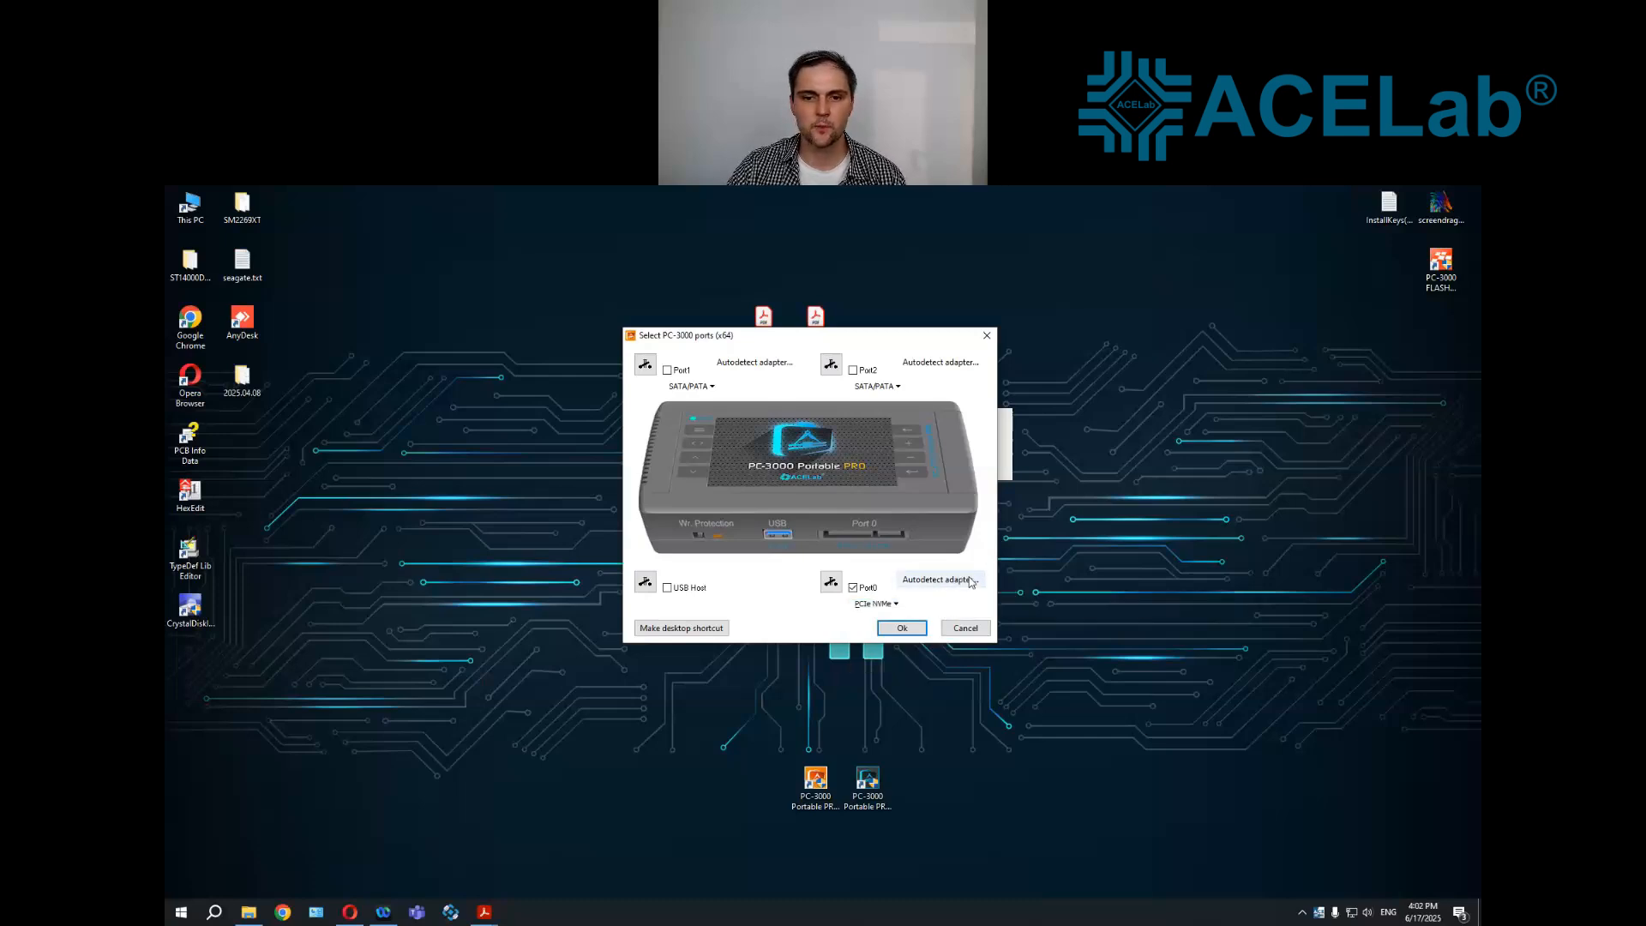
{"action": "left_click", "coordinate": [896, 603]}
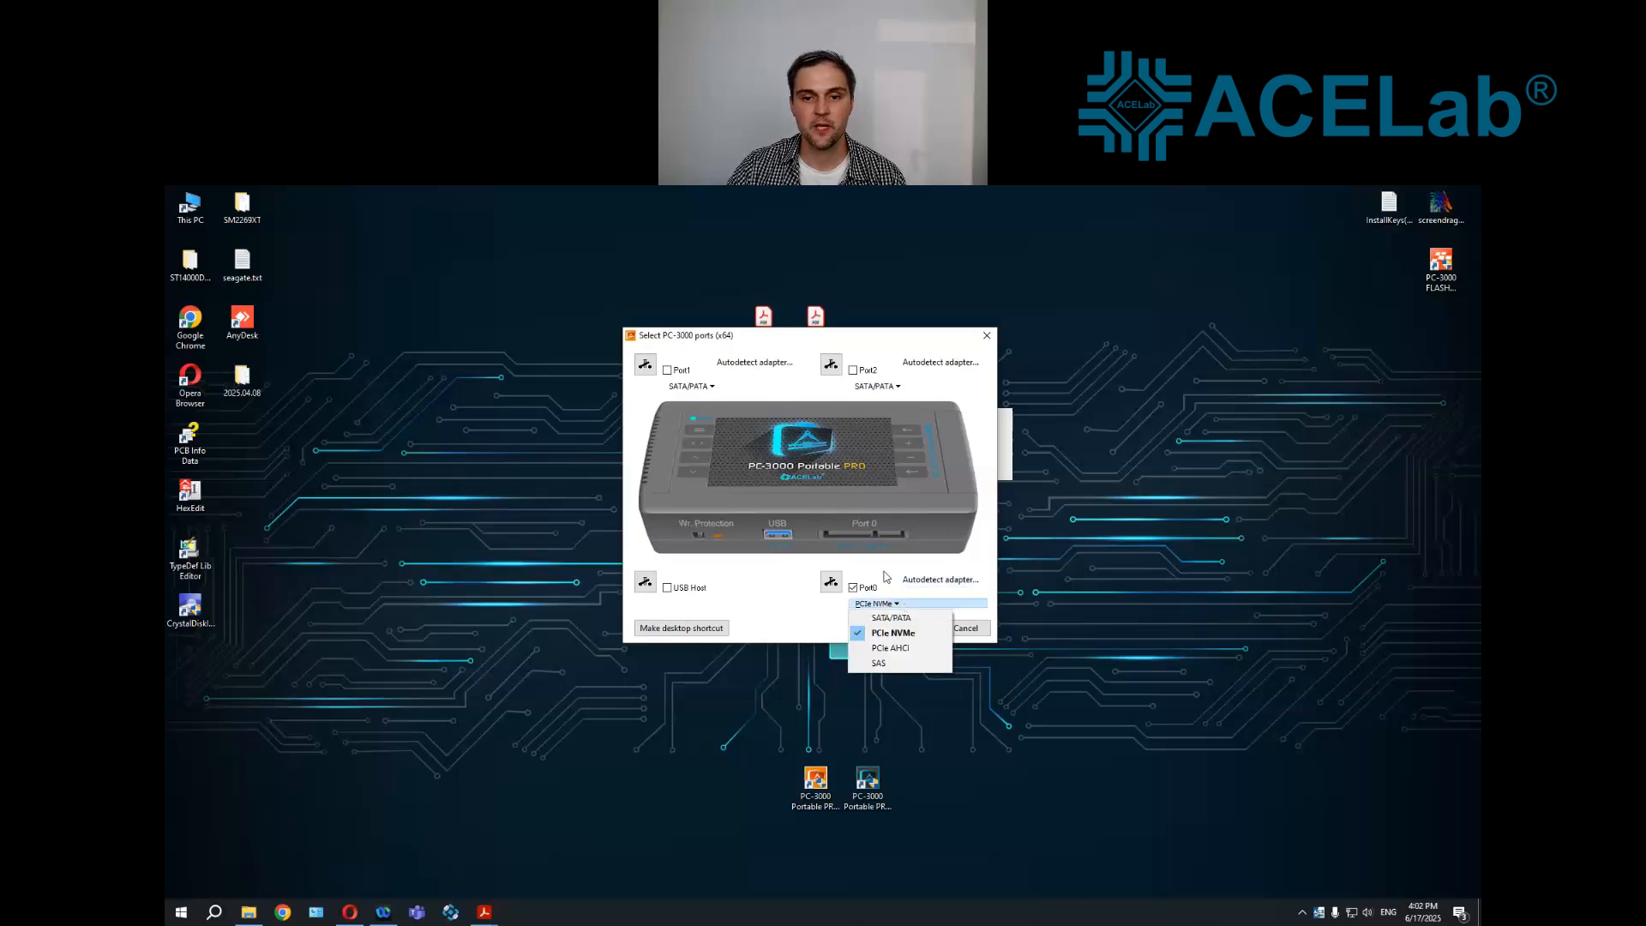
{"action": "left_click", "coordinate": [891, 633]}
{"action": "left_click", "coordinate": [914, 632]}
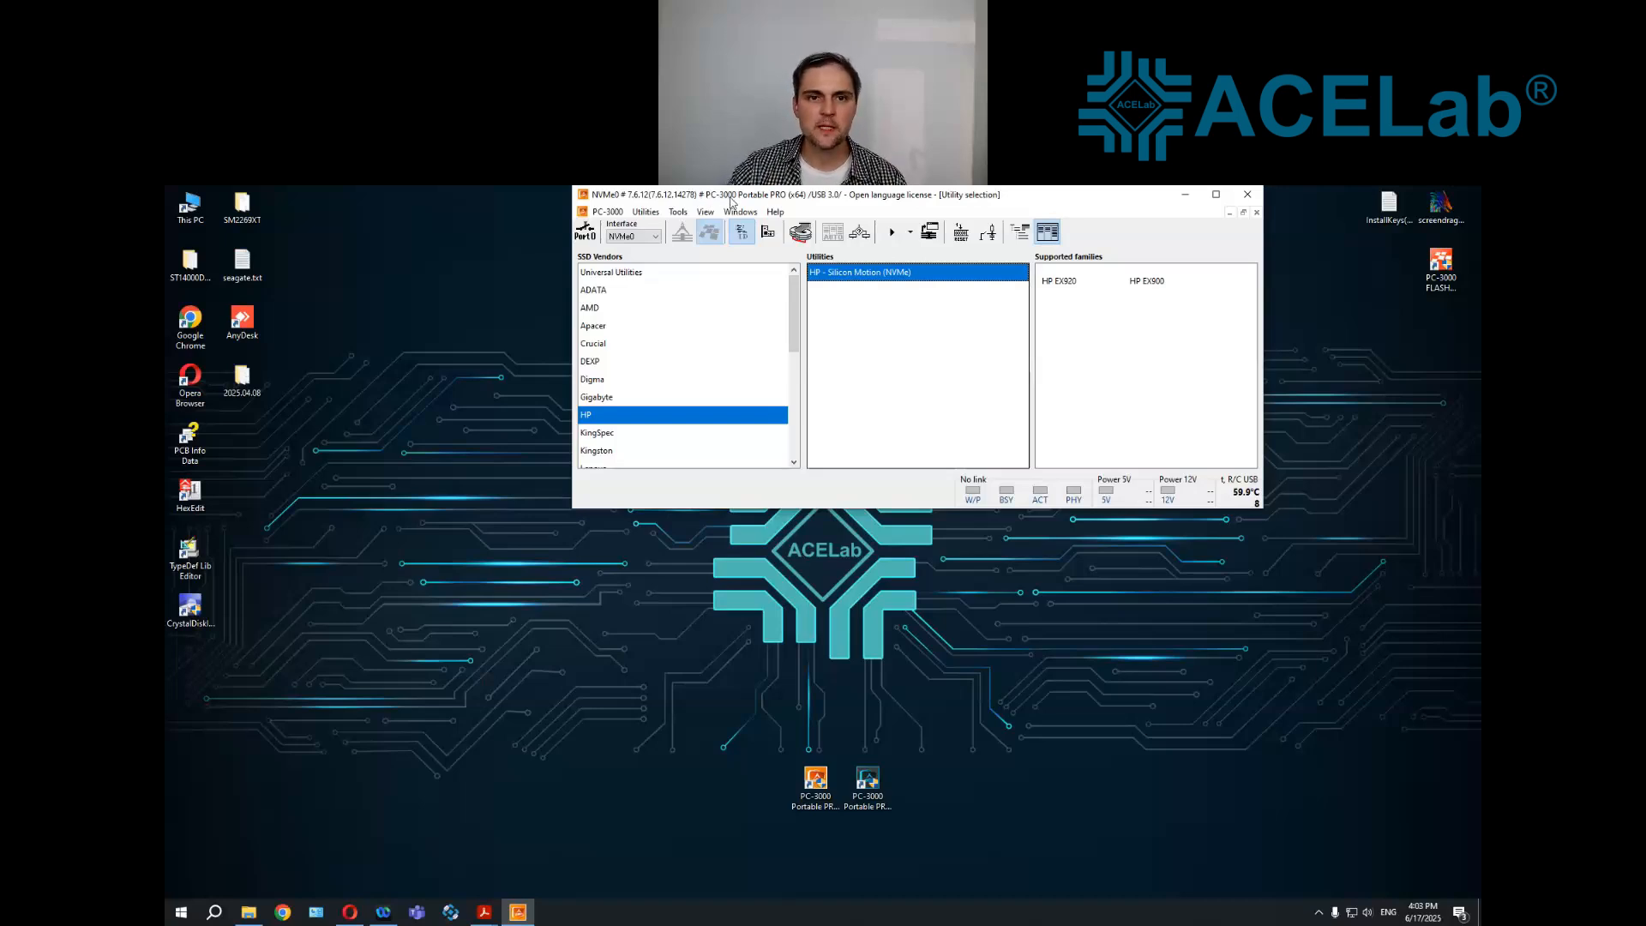
{"action": "double_click", "coordinate": [732, 199]}
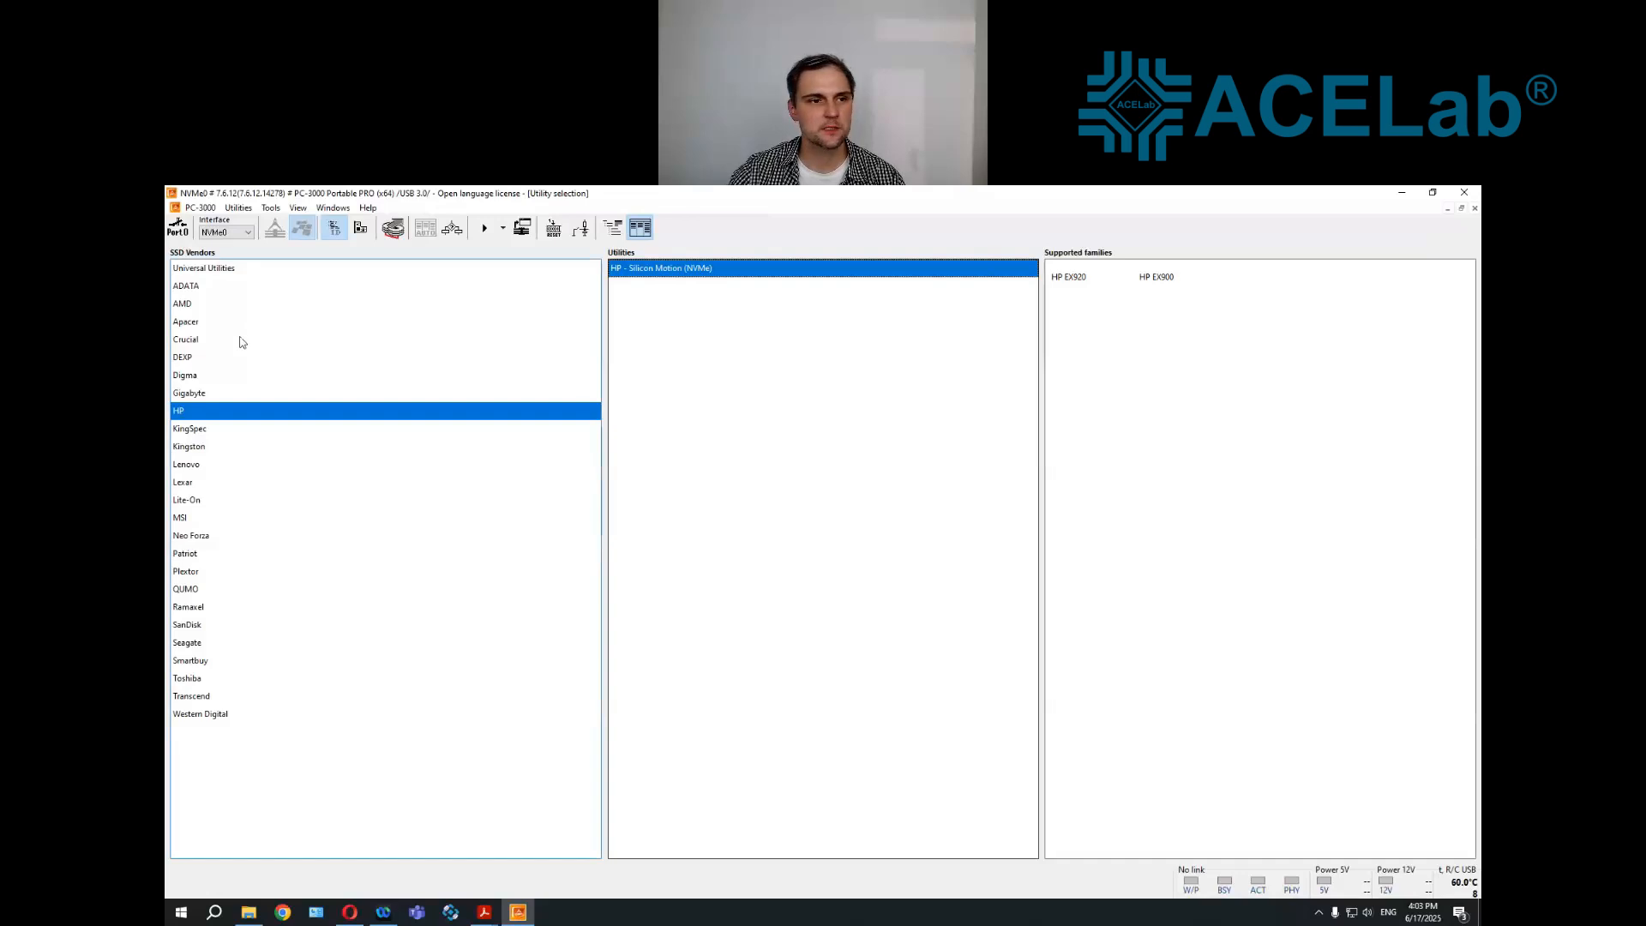
Power on Port0 for the NVMe SSD and place its power monitor beside the utility lists
{"action": "left_click", "coordinate": [184, 235]}
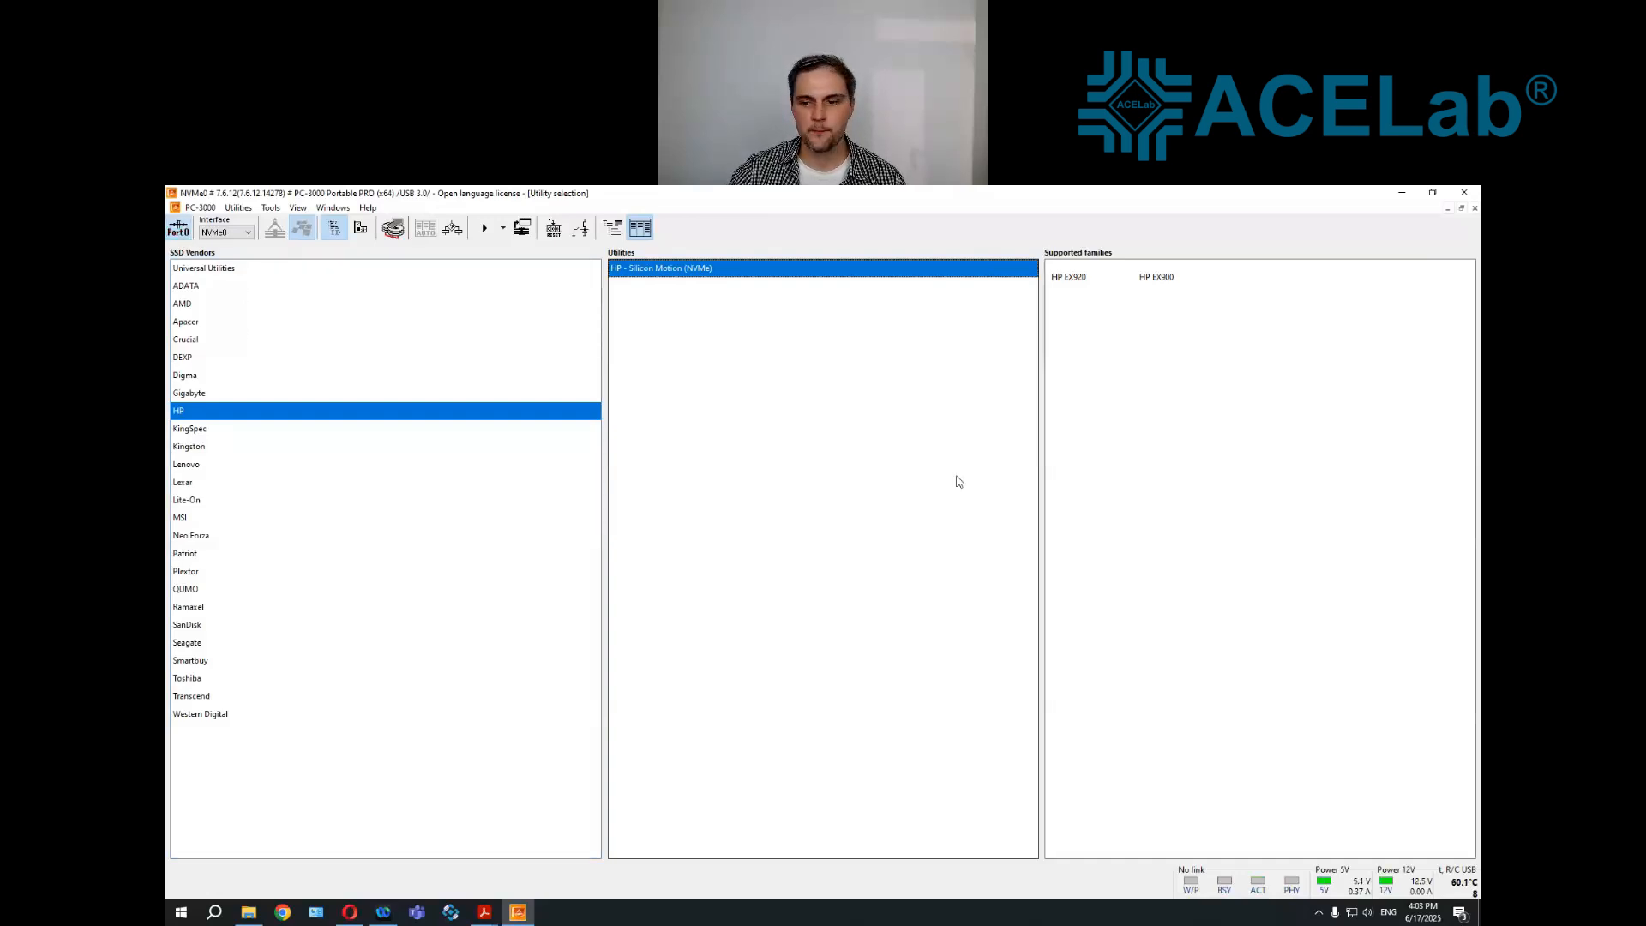
{"action": "left_click", "coordinate": [1324, 888]}
{"action": "left_click_drag", "start_coordinate": [429, 198], "coordinate": [1264, 399]}
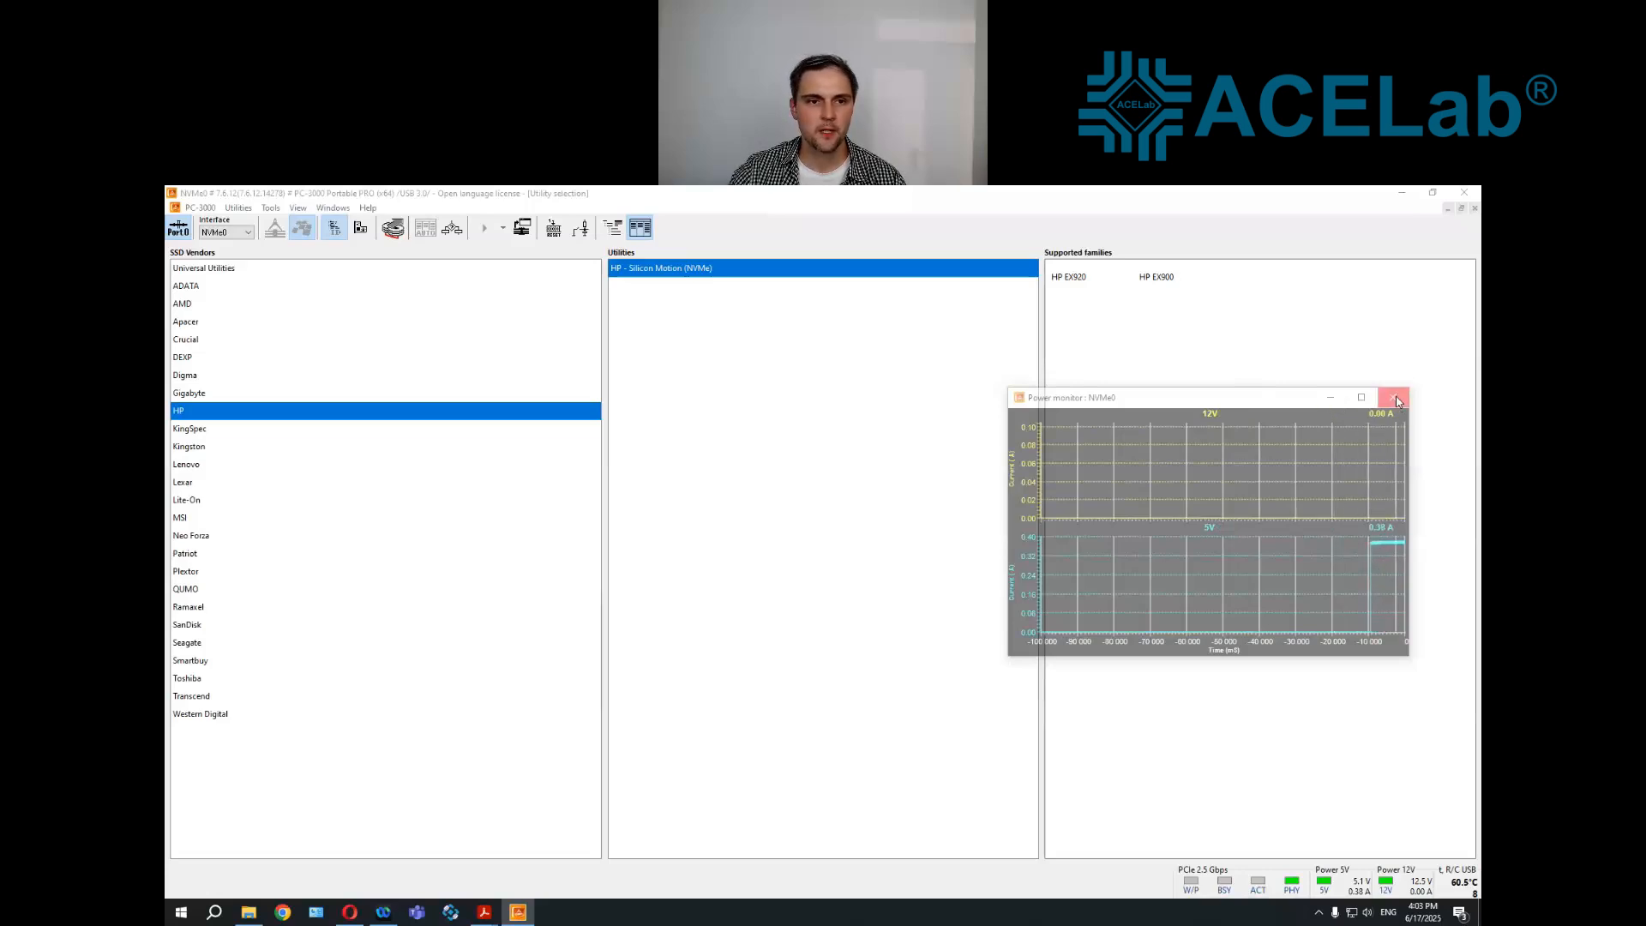
Start the Universal PC-3000 SSD Utility (NVMe) and check the capacity in the drive's identification data
{"action": "left_click", "coordinate": [244, 269]}
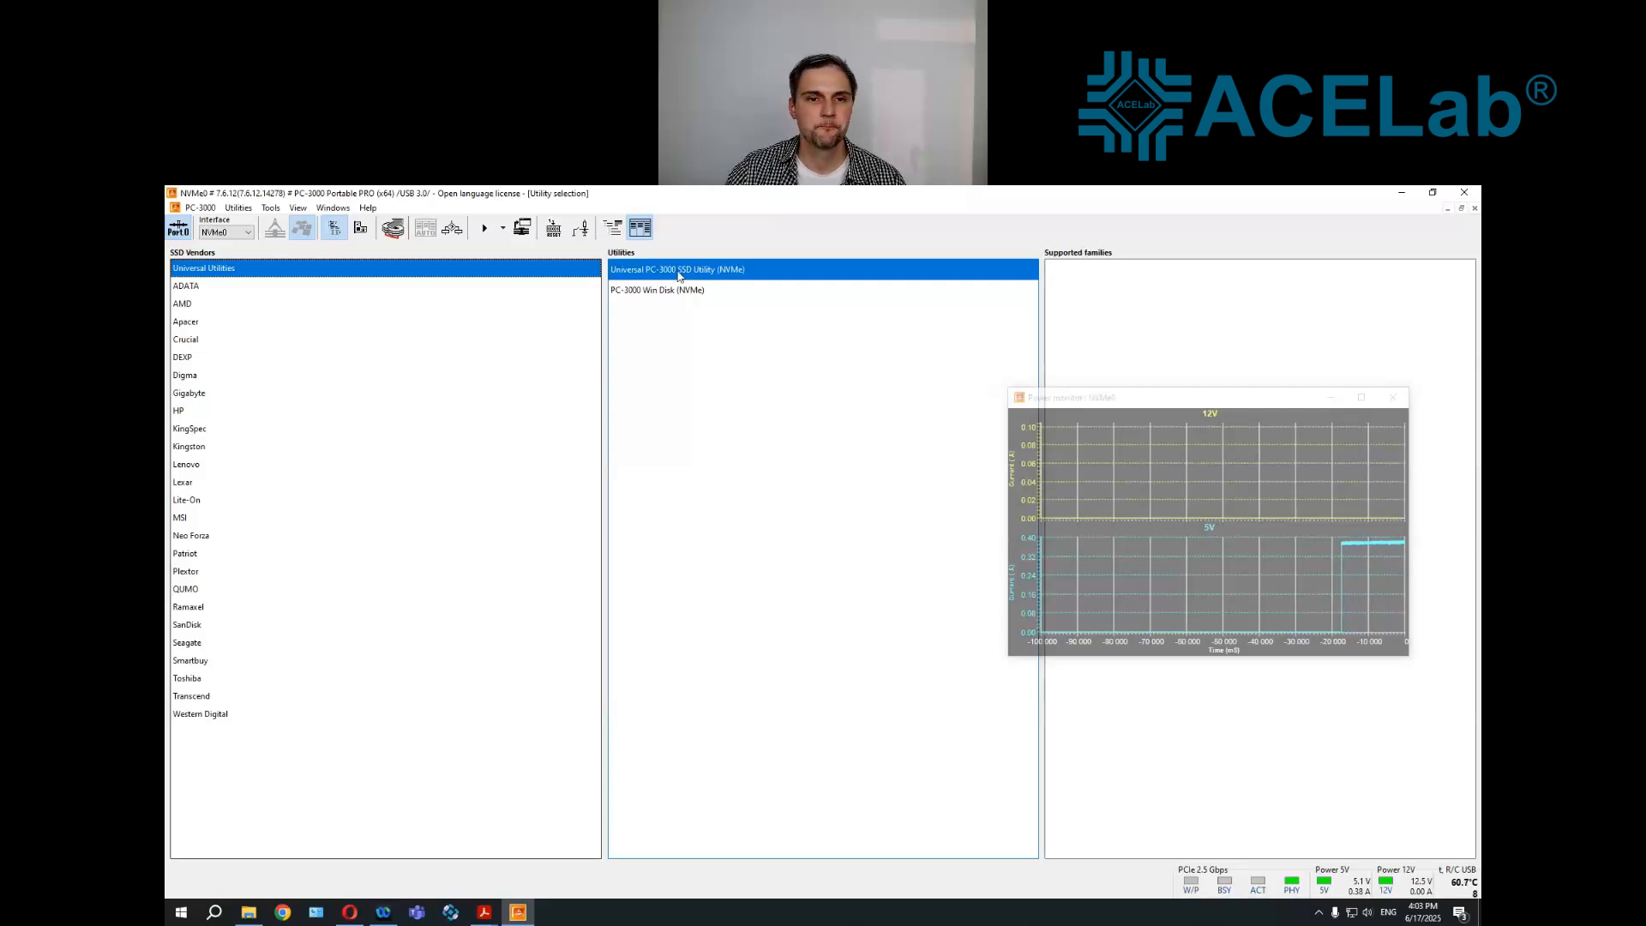
{"action": "double_click", "coordinate": [678, 271]}
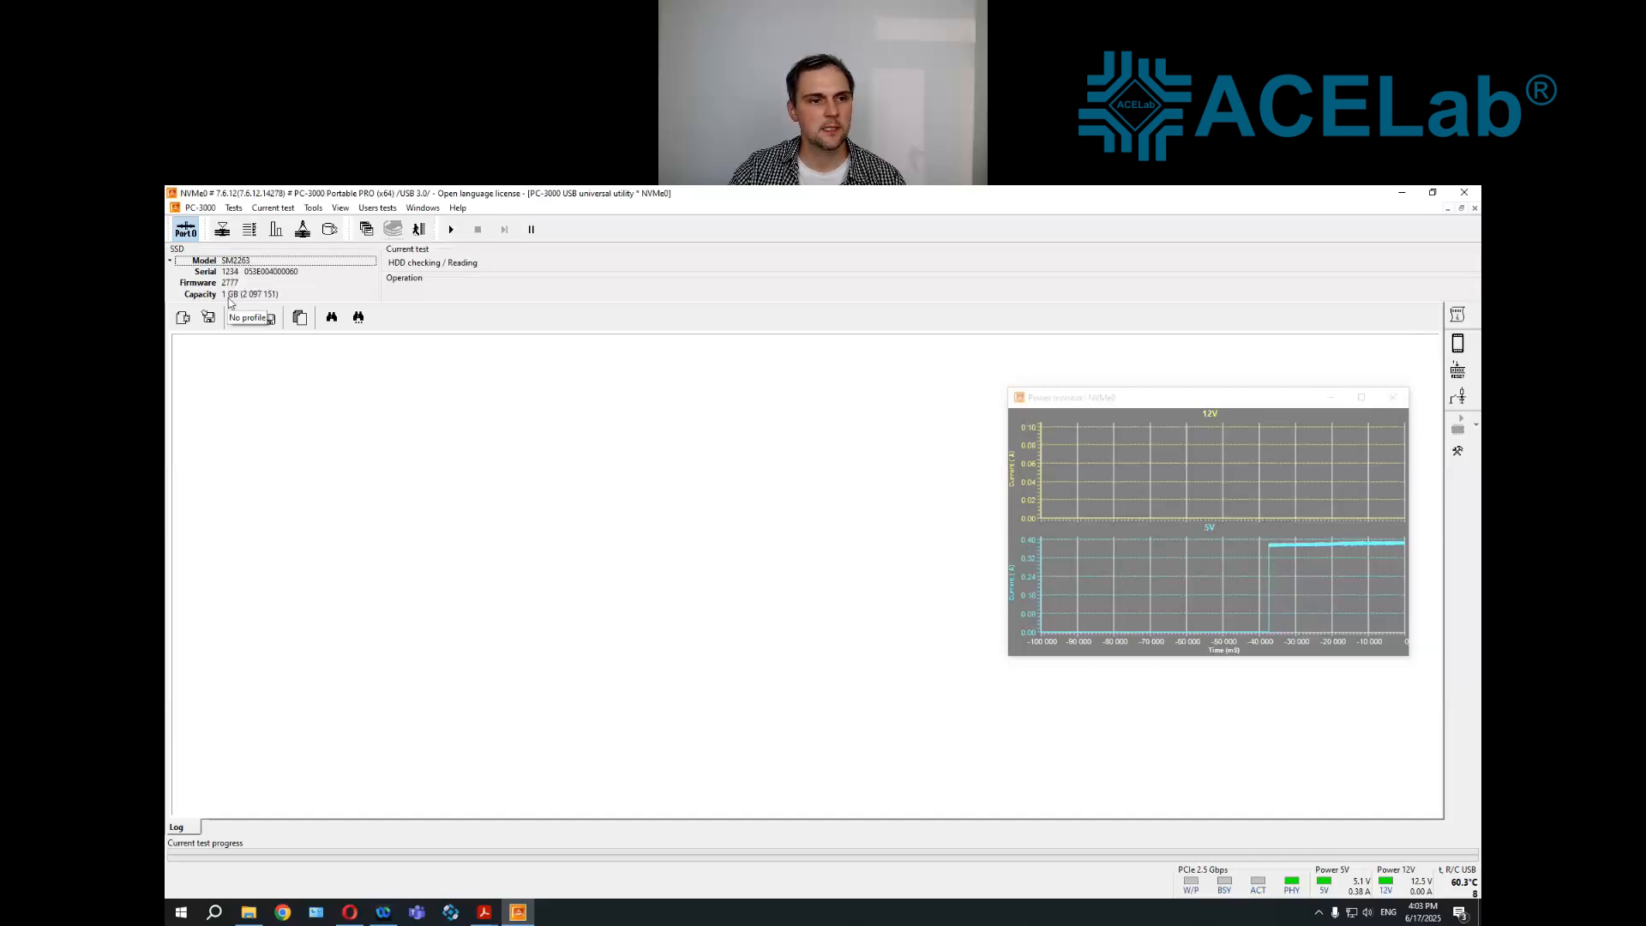
{"action": "left_click", "coordinate": [228, 296]}
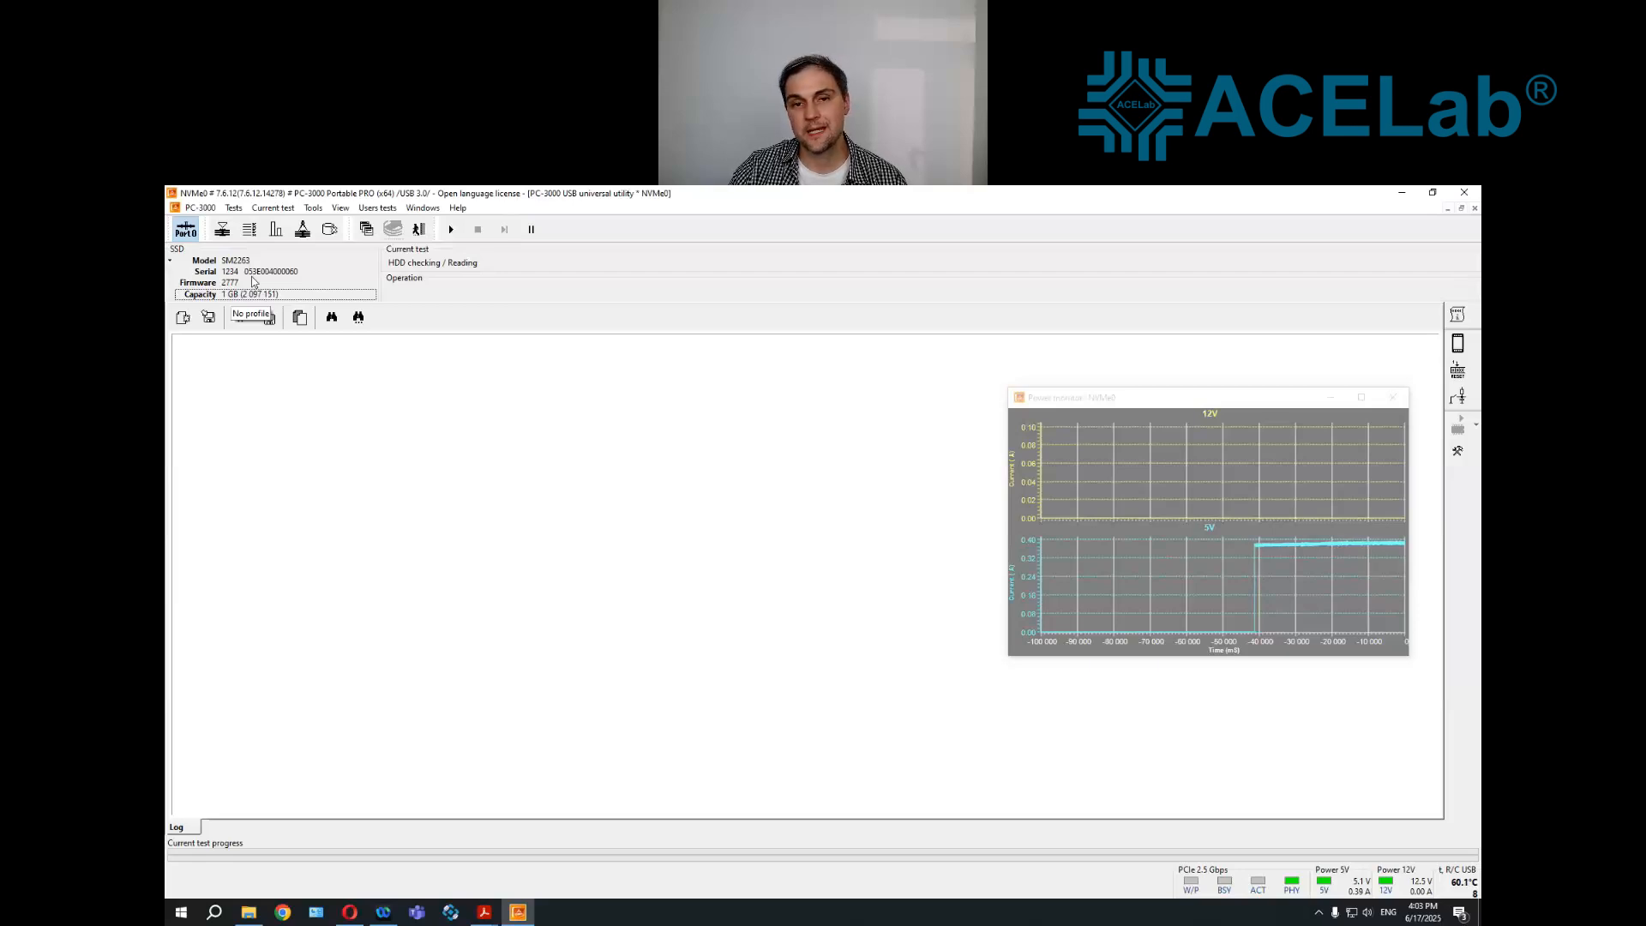
Create a Data Extractor task for PC3000 NVMe0 with a data copy, overwriting the NewTask folder and declining quick disk analysis
{"action": "left_click", "coordinate": [428, 210]}
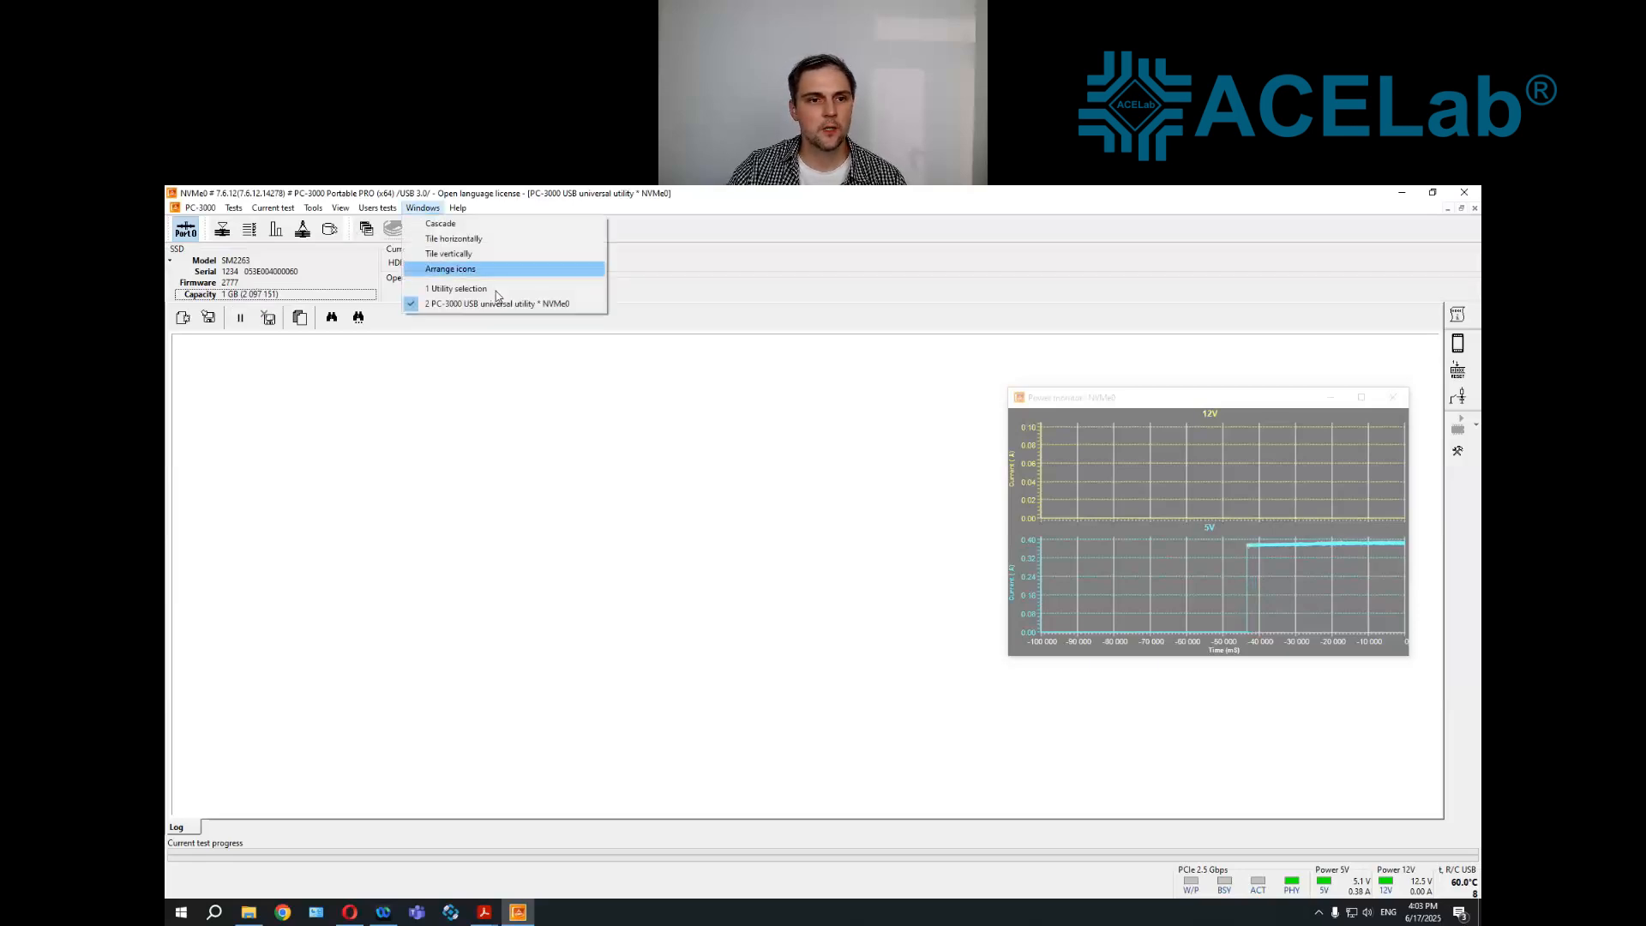
{"action": "left_click", "coordinate": [441, 291]}
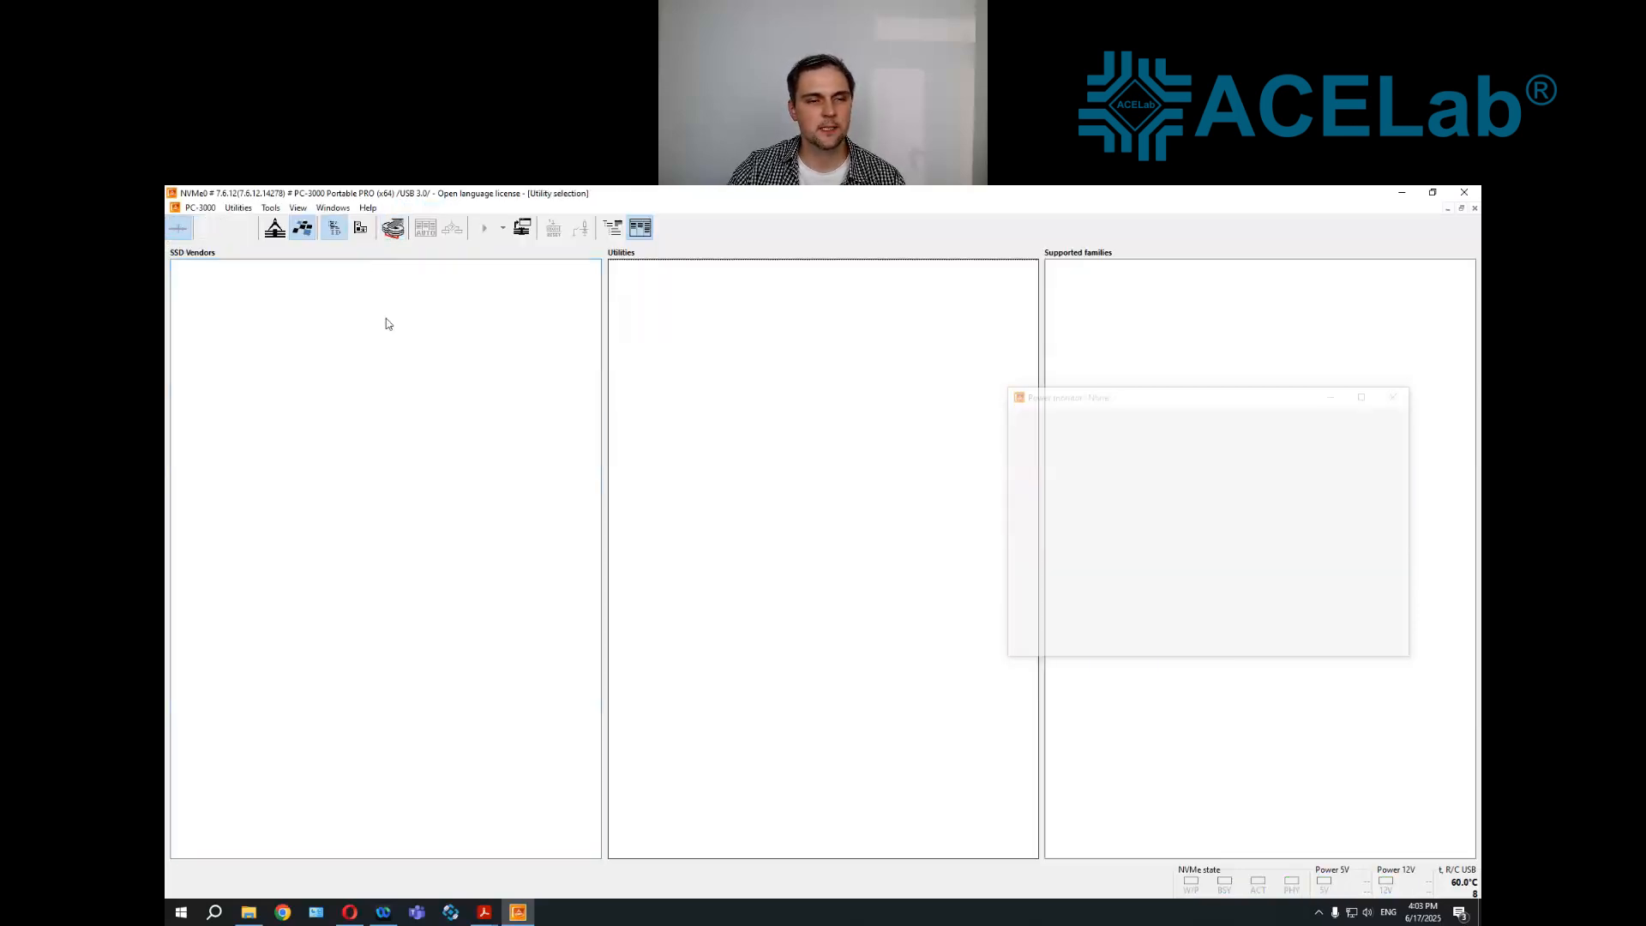
{"action": "left_click", "coordinate": [393, 234]}
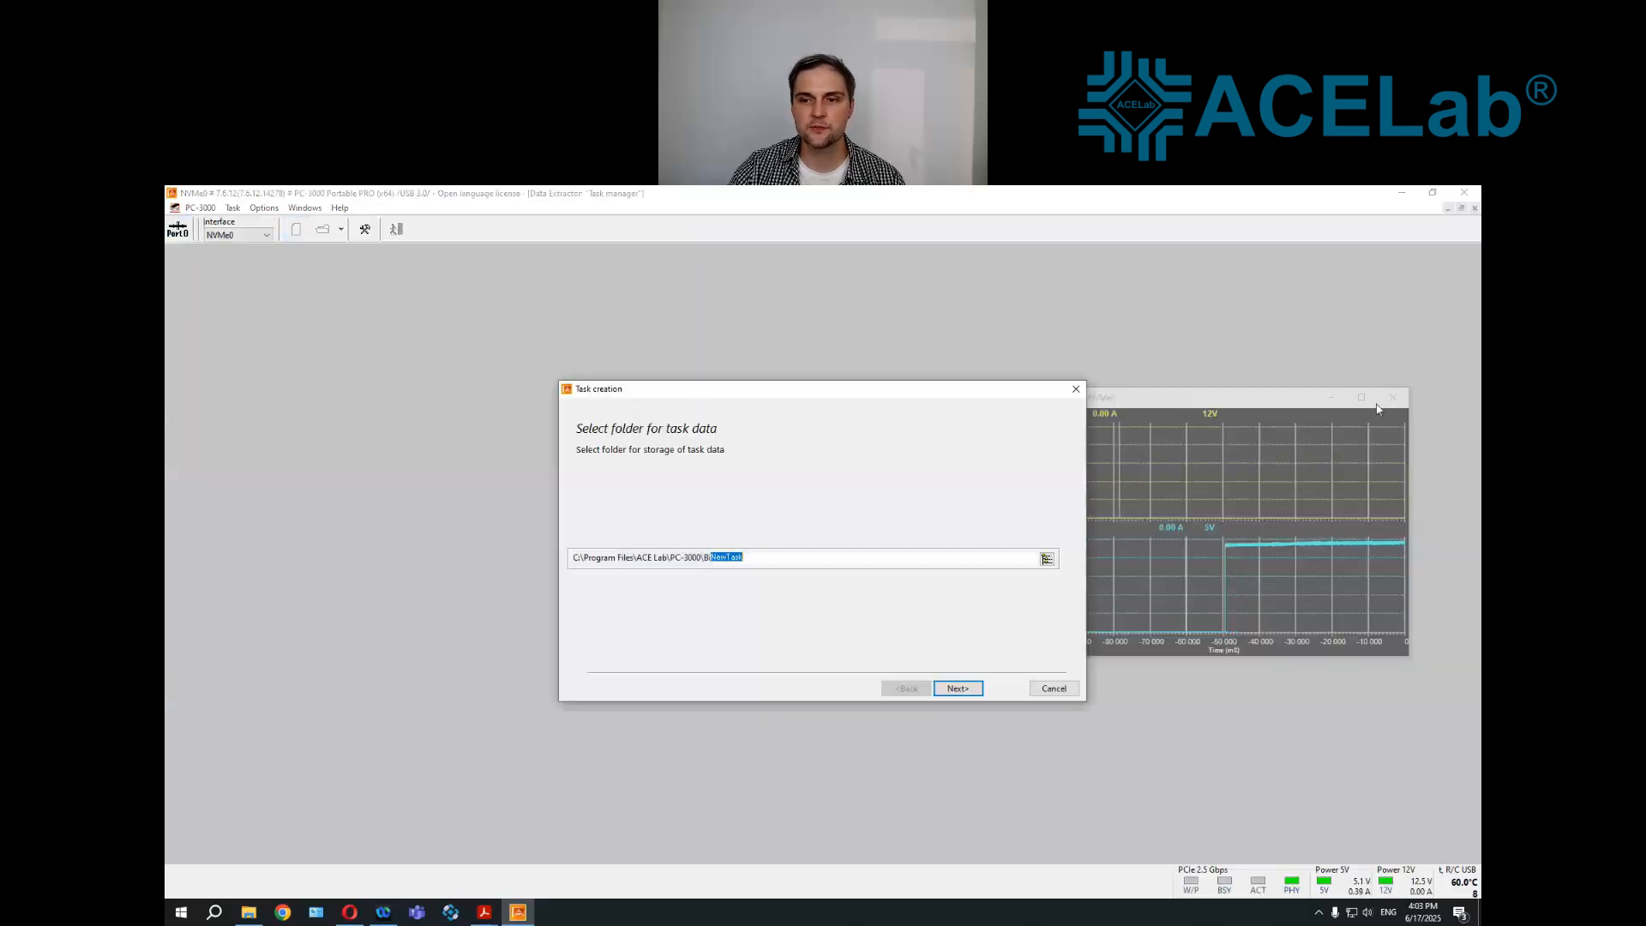
{"action": "left_click", "coordinate": [956, 688]}
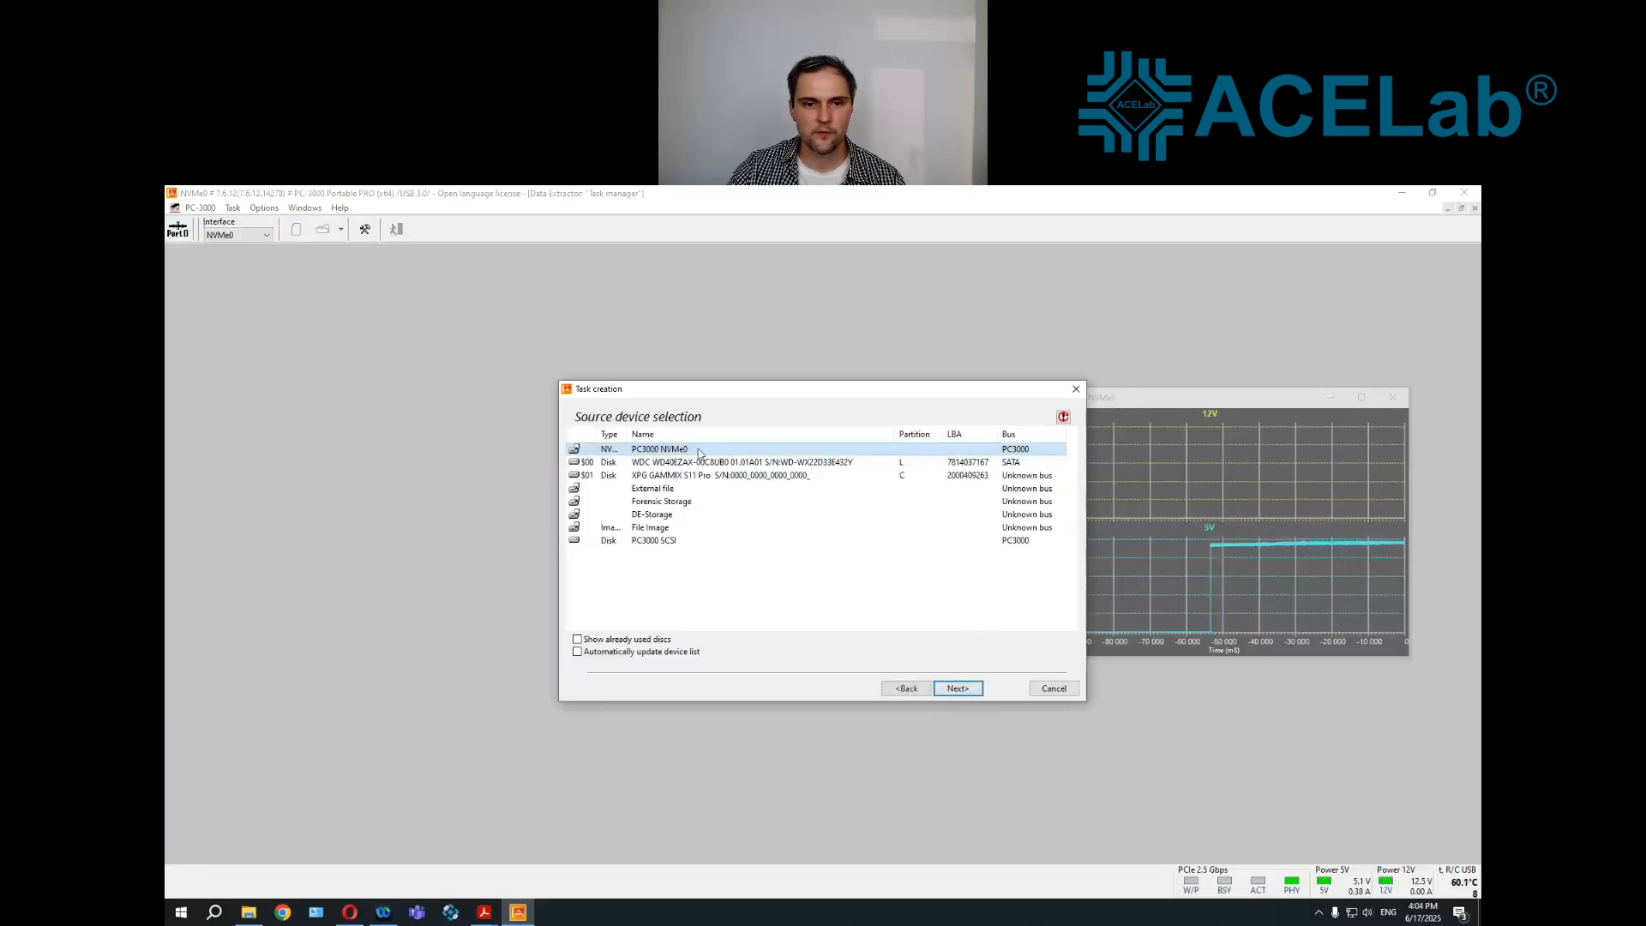
{"action": "left_click", "coordinate": [974, 694]}
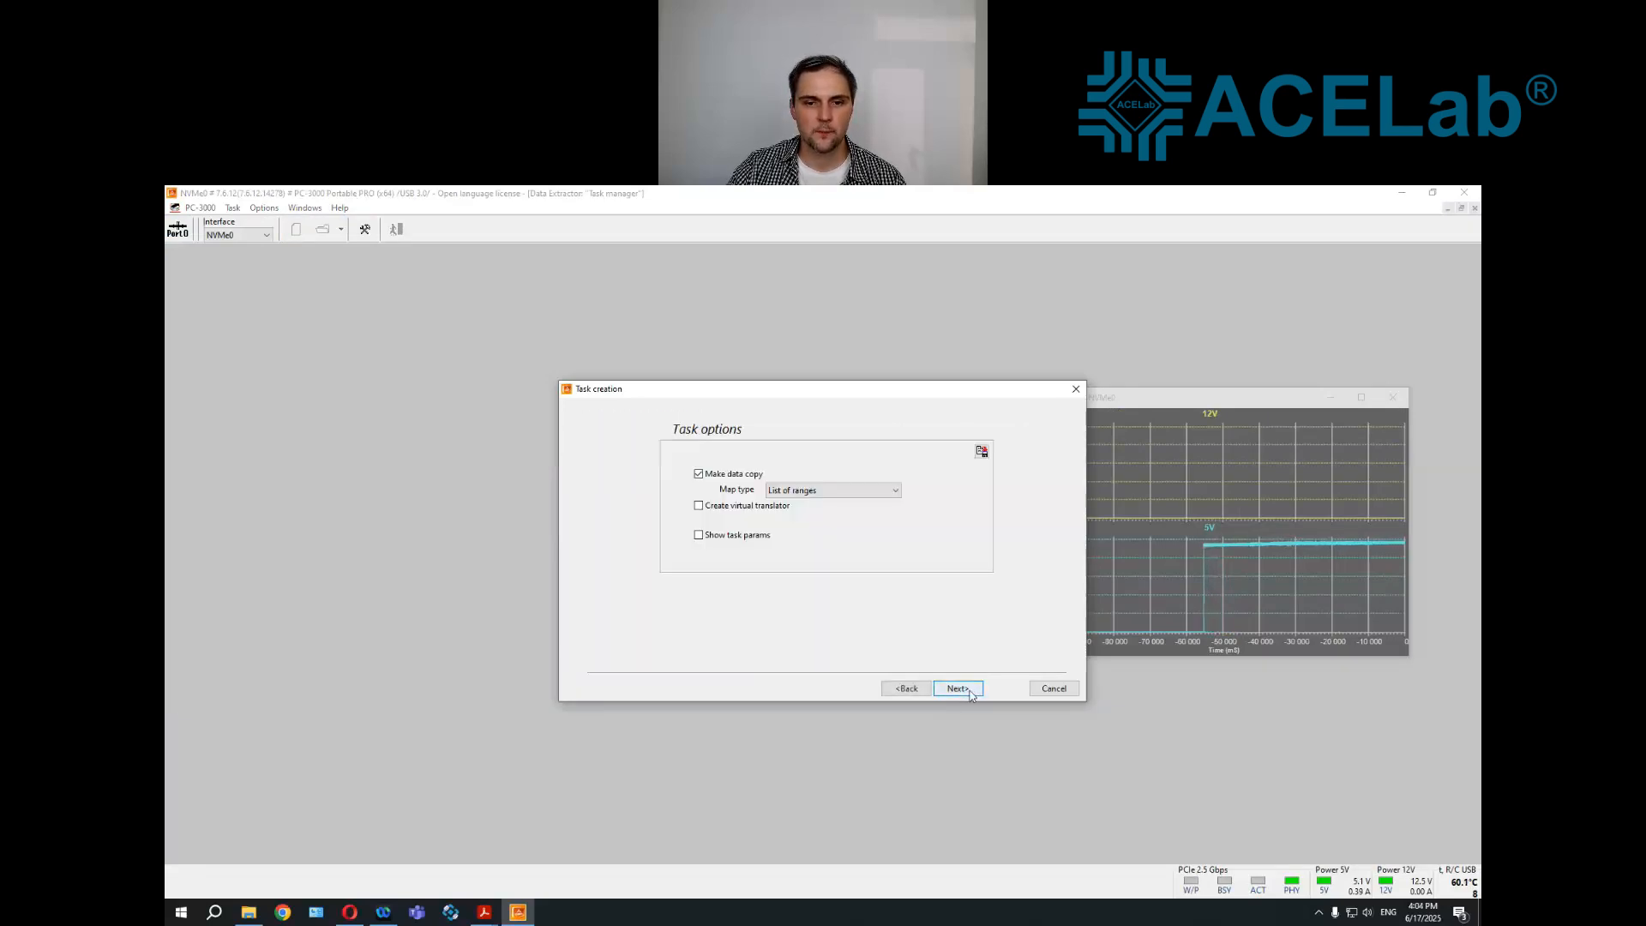
{"action": "left_click", "coordinate": [973, 694]}
{"action": "left_click", "coordinate": [972, 694]}
{"action": "left_click", "coordinate": [960, 688]}
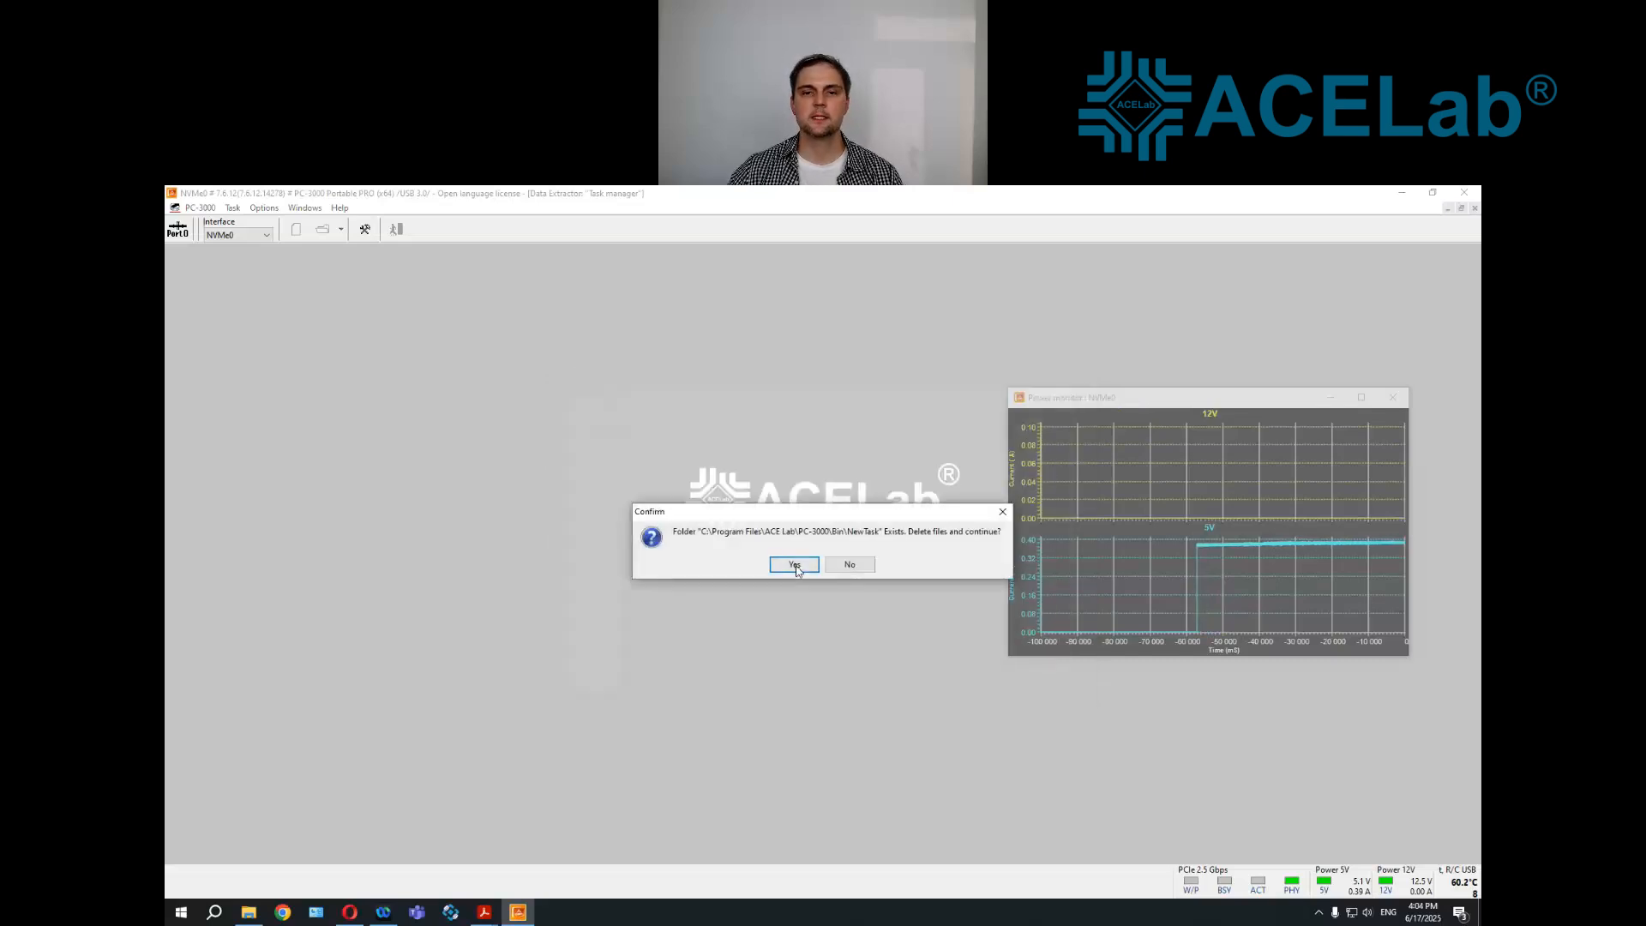
{"action": "left_click", "coordinate": [796, 566]}
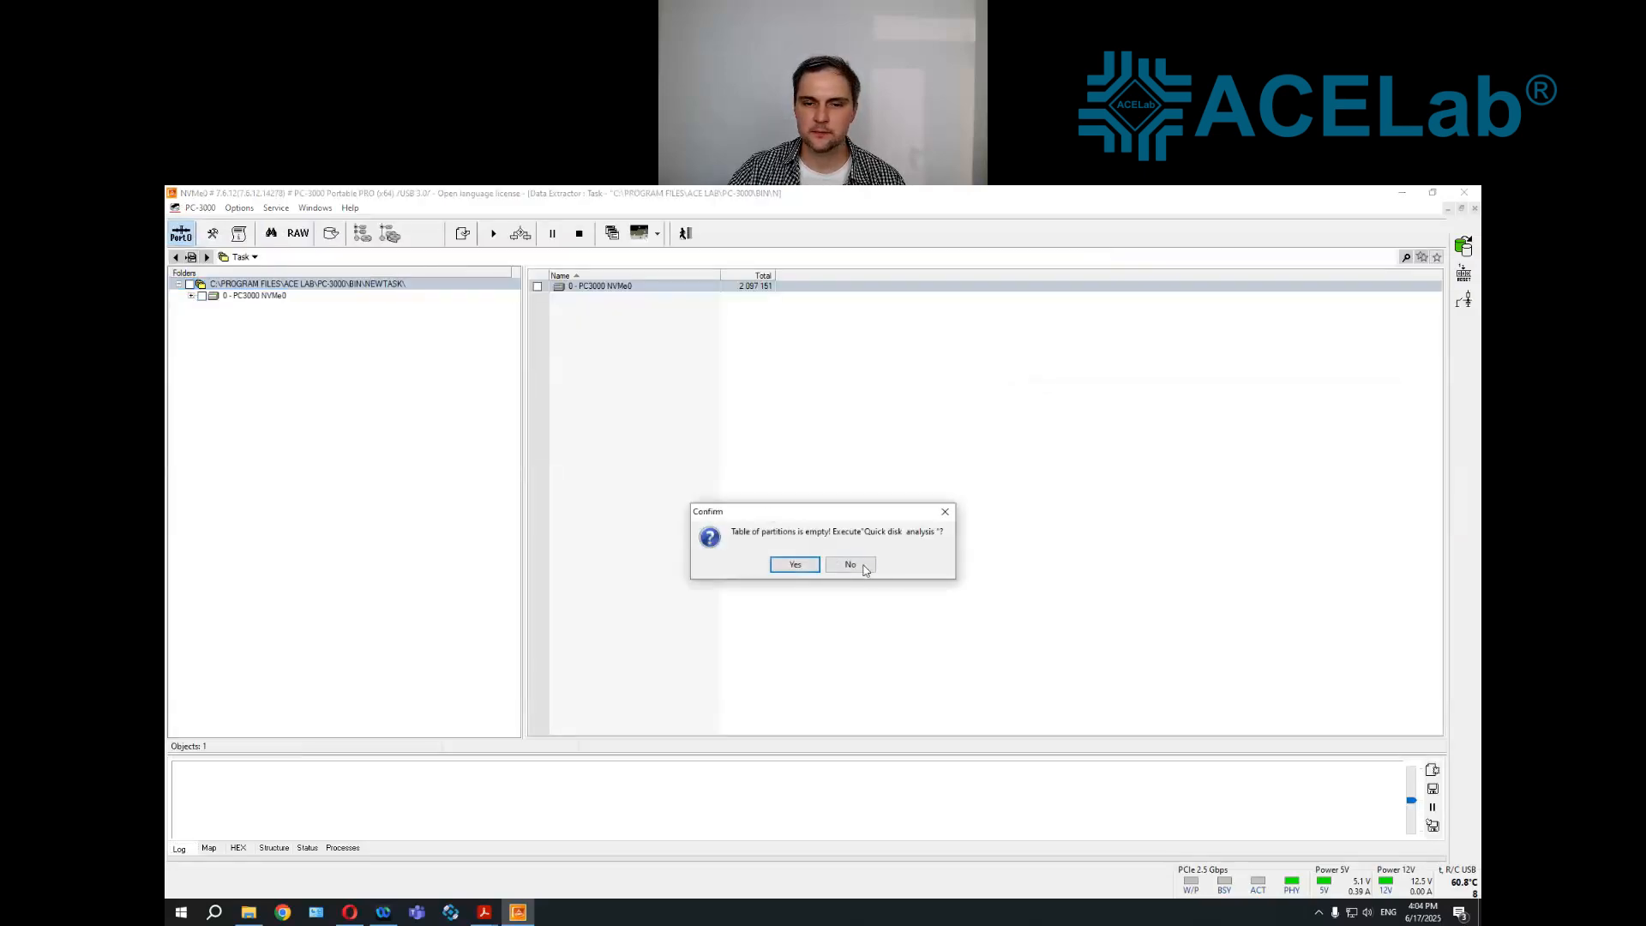
{"action": "left_click", "coordinate": [850, 564]}
View the first sectors of PC3000 NVMe0 in the sector viewer and attempt to read sector 234234
{"action": "right_click", "coordinate": [283, 296]}
{"action": "left_click", "coordinate": [341, 345]}
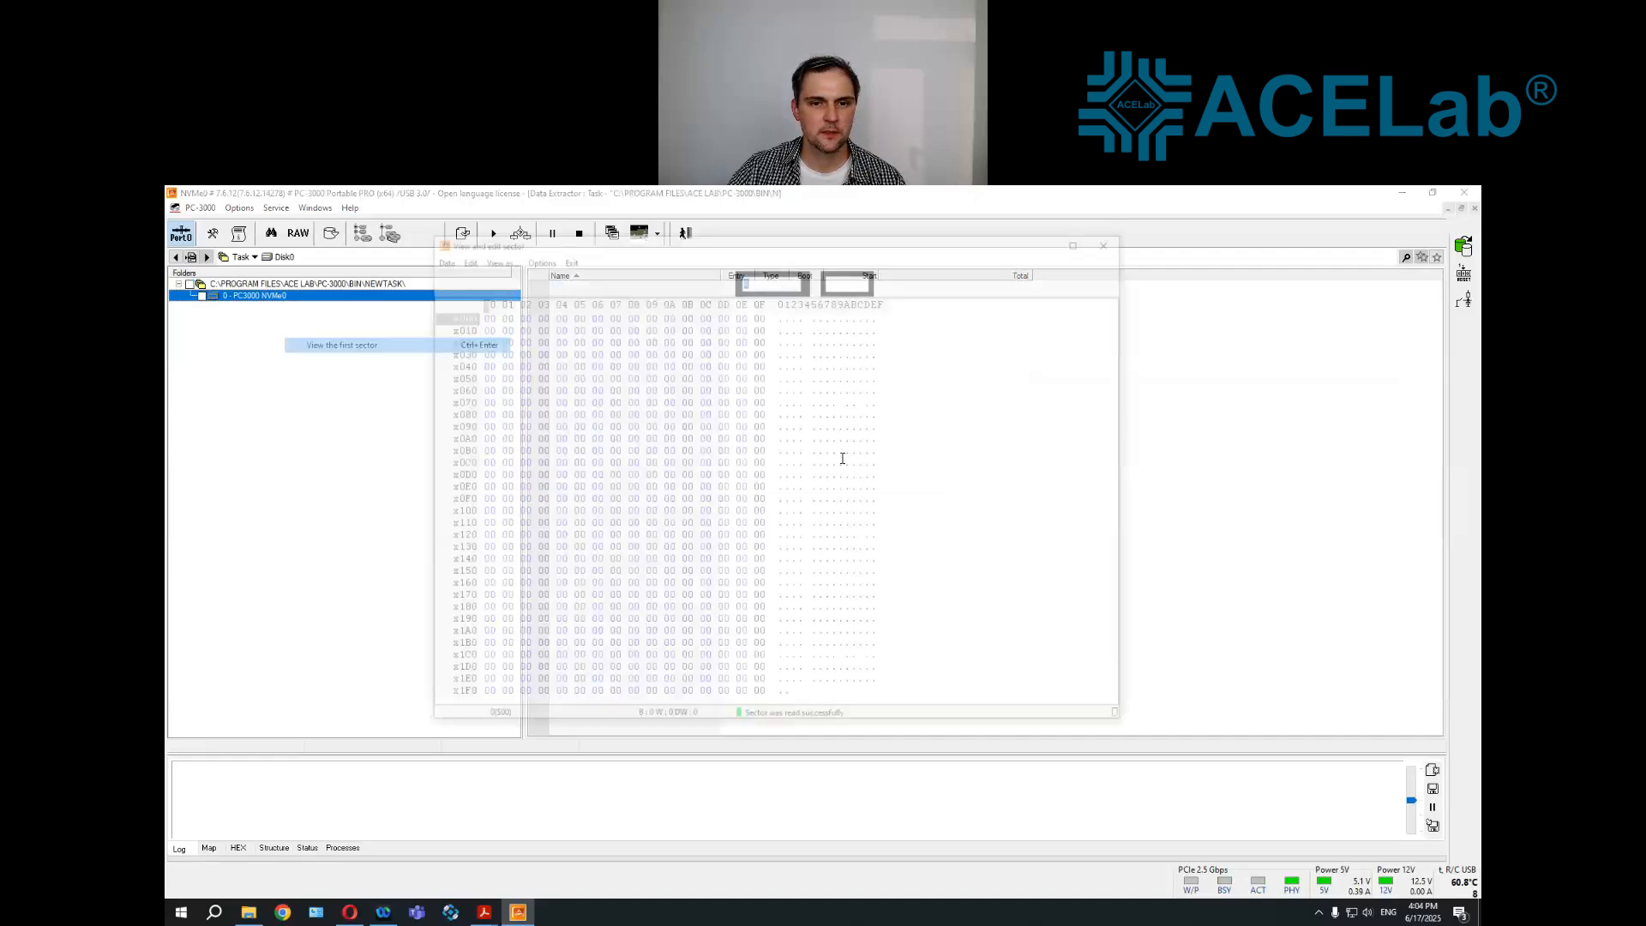
{"action": "left_click", "coordinate": [661, 279]}
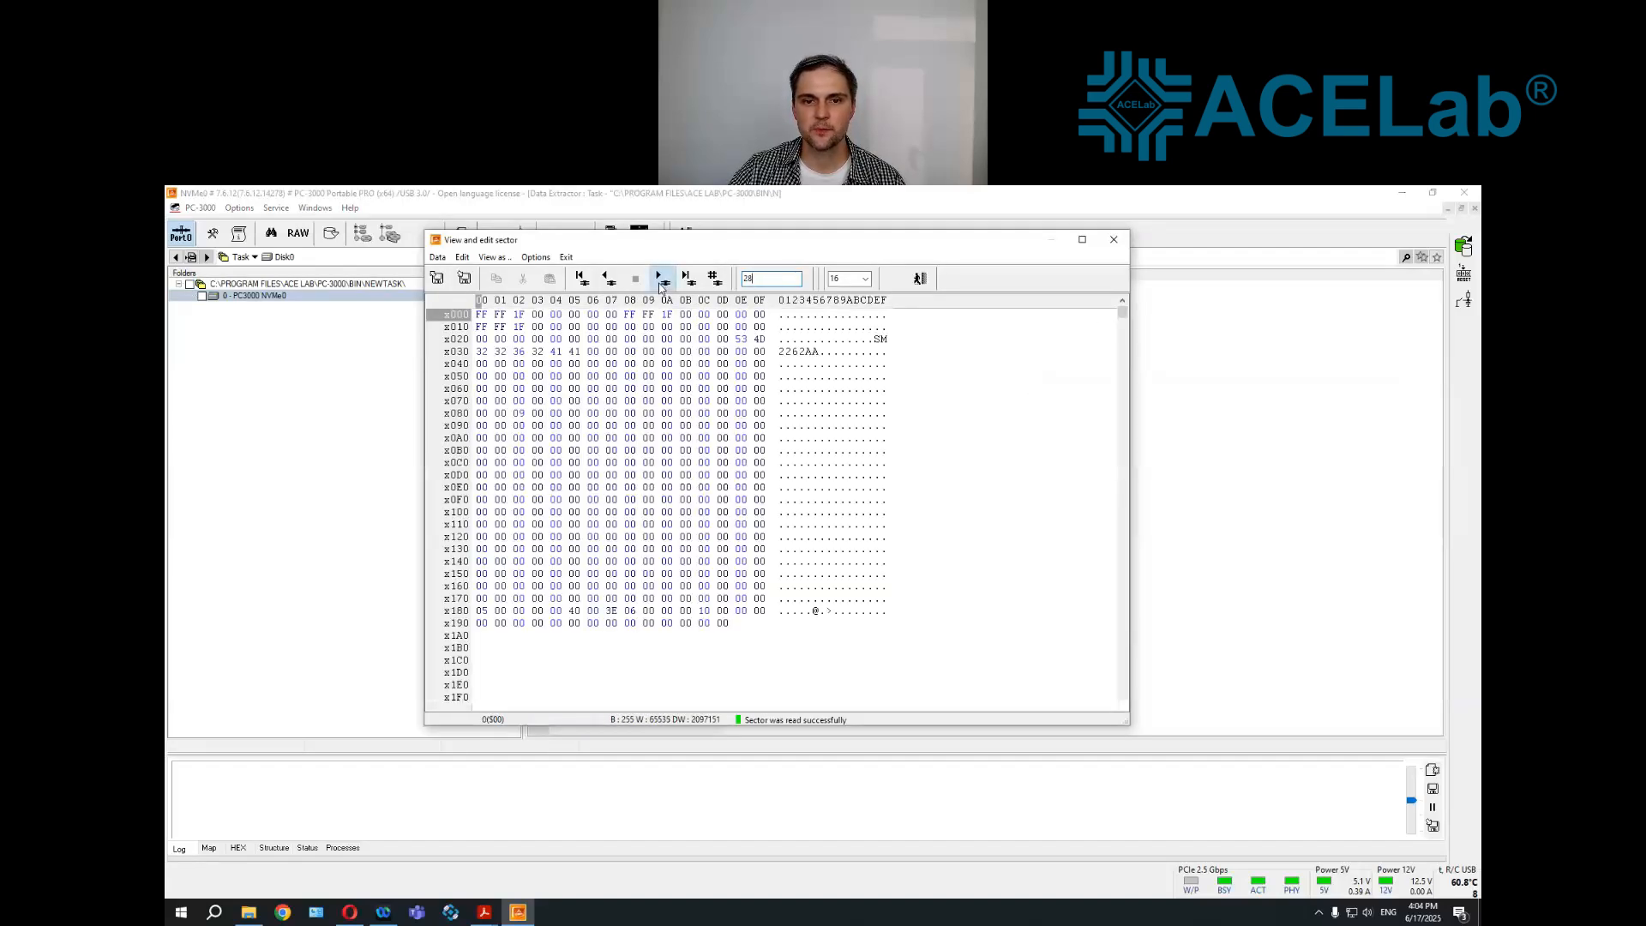
{"action": "left_click_drag", "start_coordinate": [769, 279], "coordinate": [661, 267]}
{"action": "type", "text": "234234"}
{"action": "left_click", "coordinate": [715, 279]}
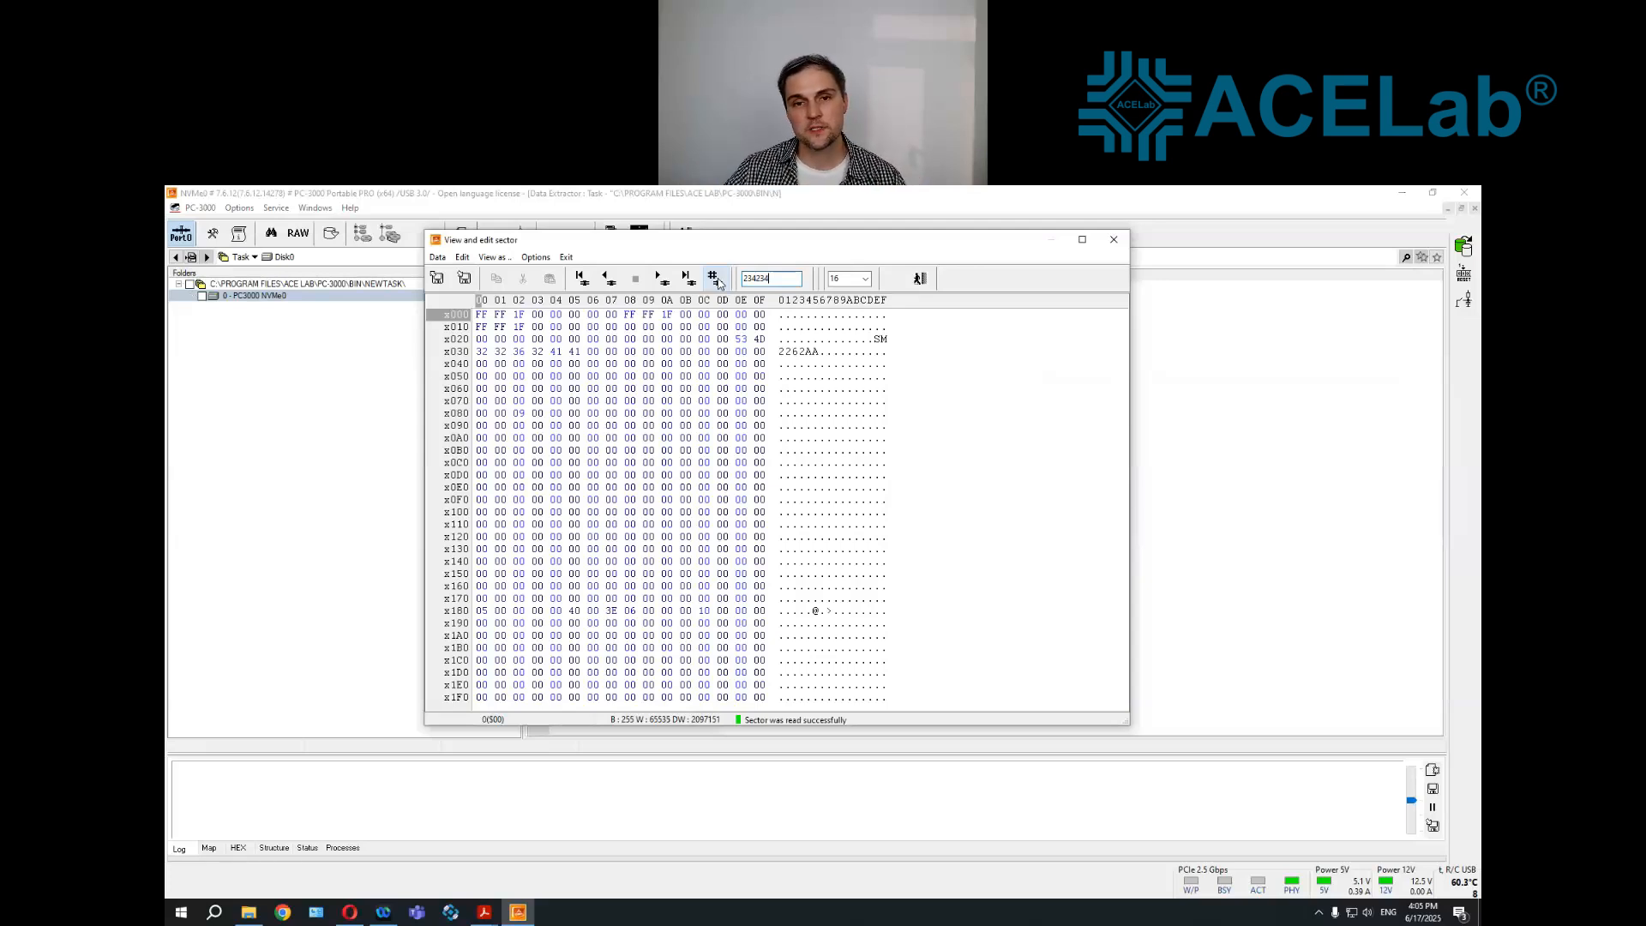
Close the sector viewer, the Data Extractor task and the universal utility to return to utility selection
{"action": "left_click", "coordinate": [920, 277]}
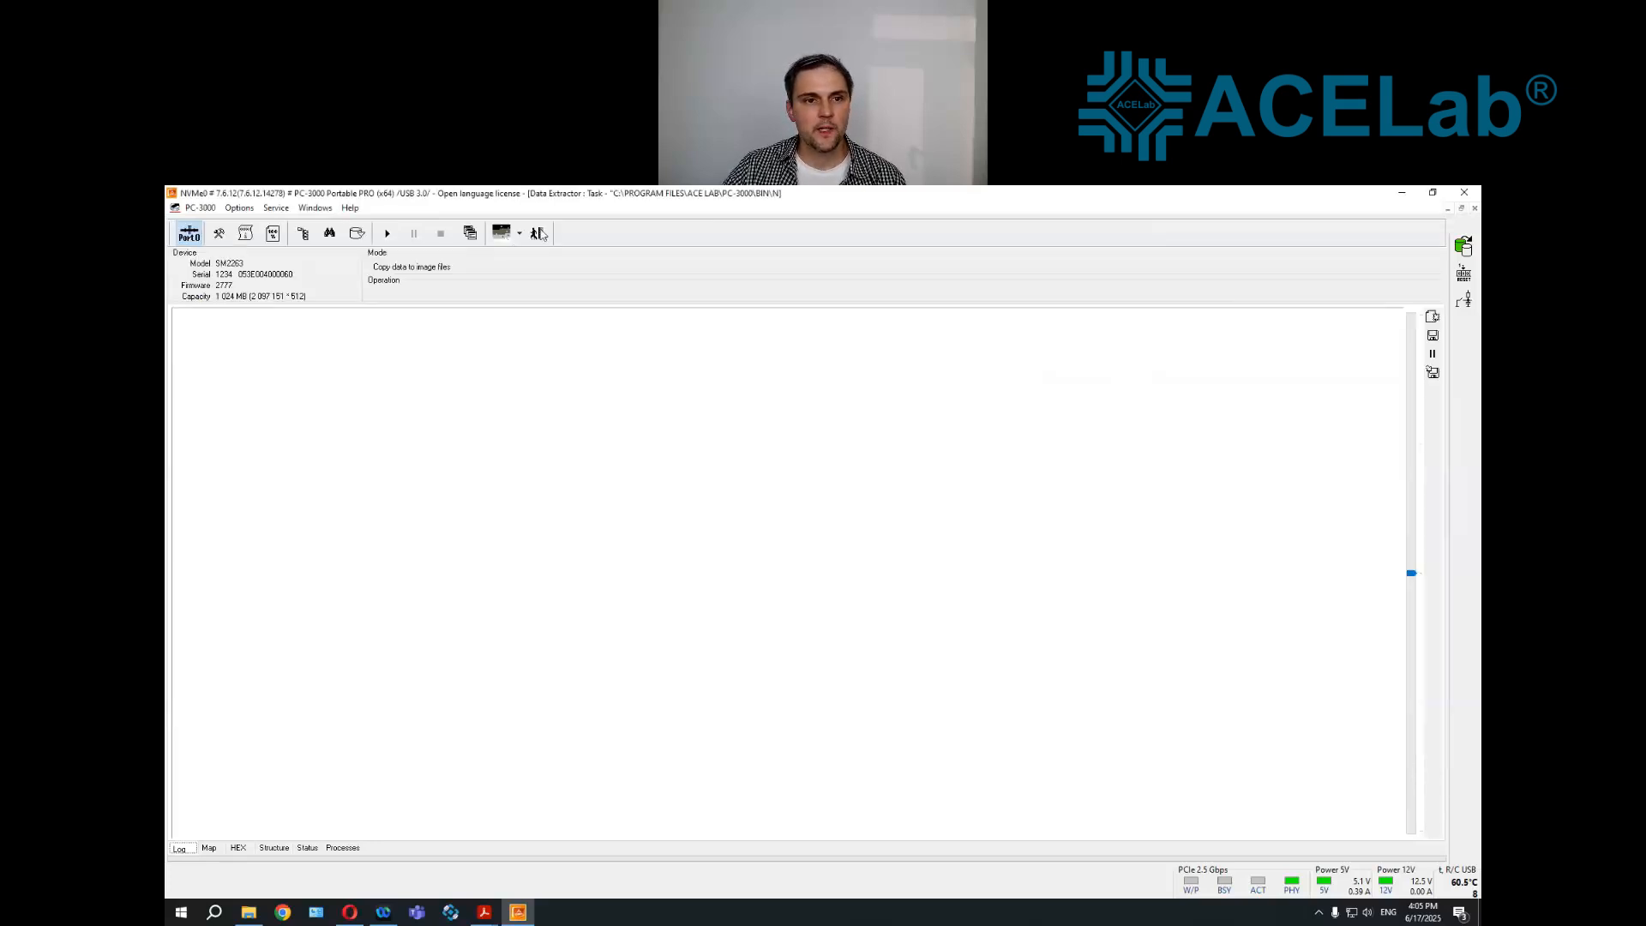
{"action": "left_click", "coordinate": [539, 233]}
{"action": "left_click", "coordinate": [802, 563]}
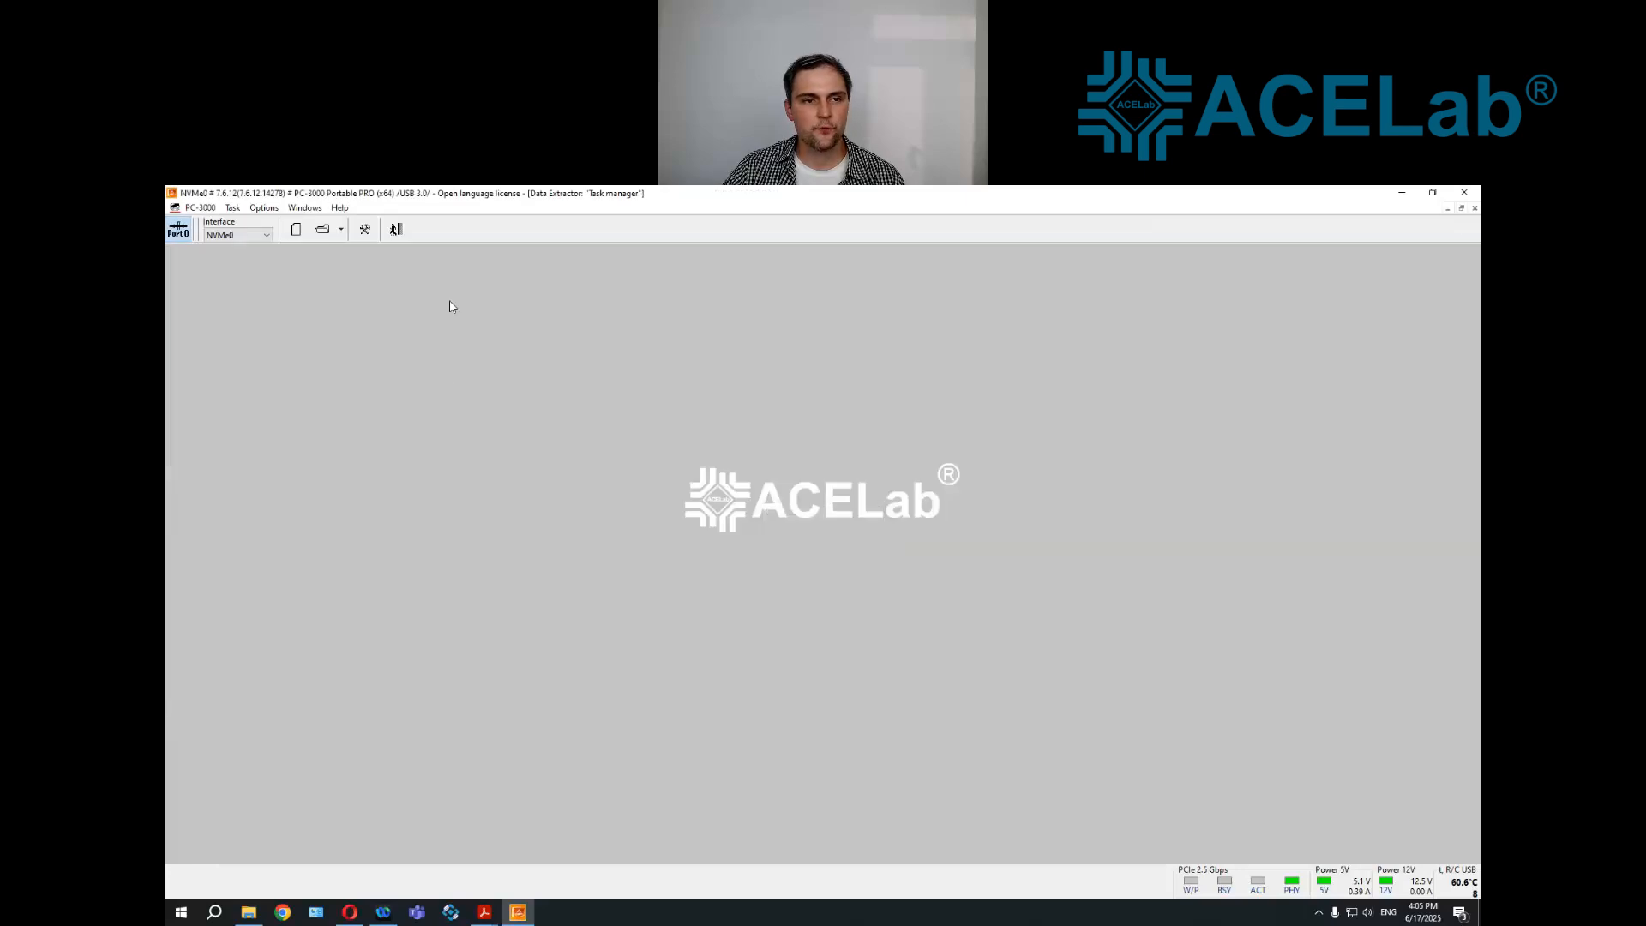
{"action": "left_click", "coordinate": [396, 230]}
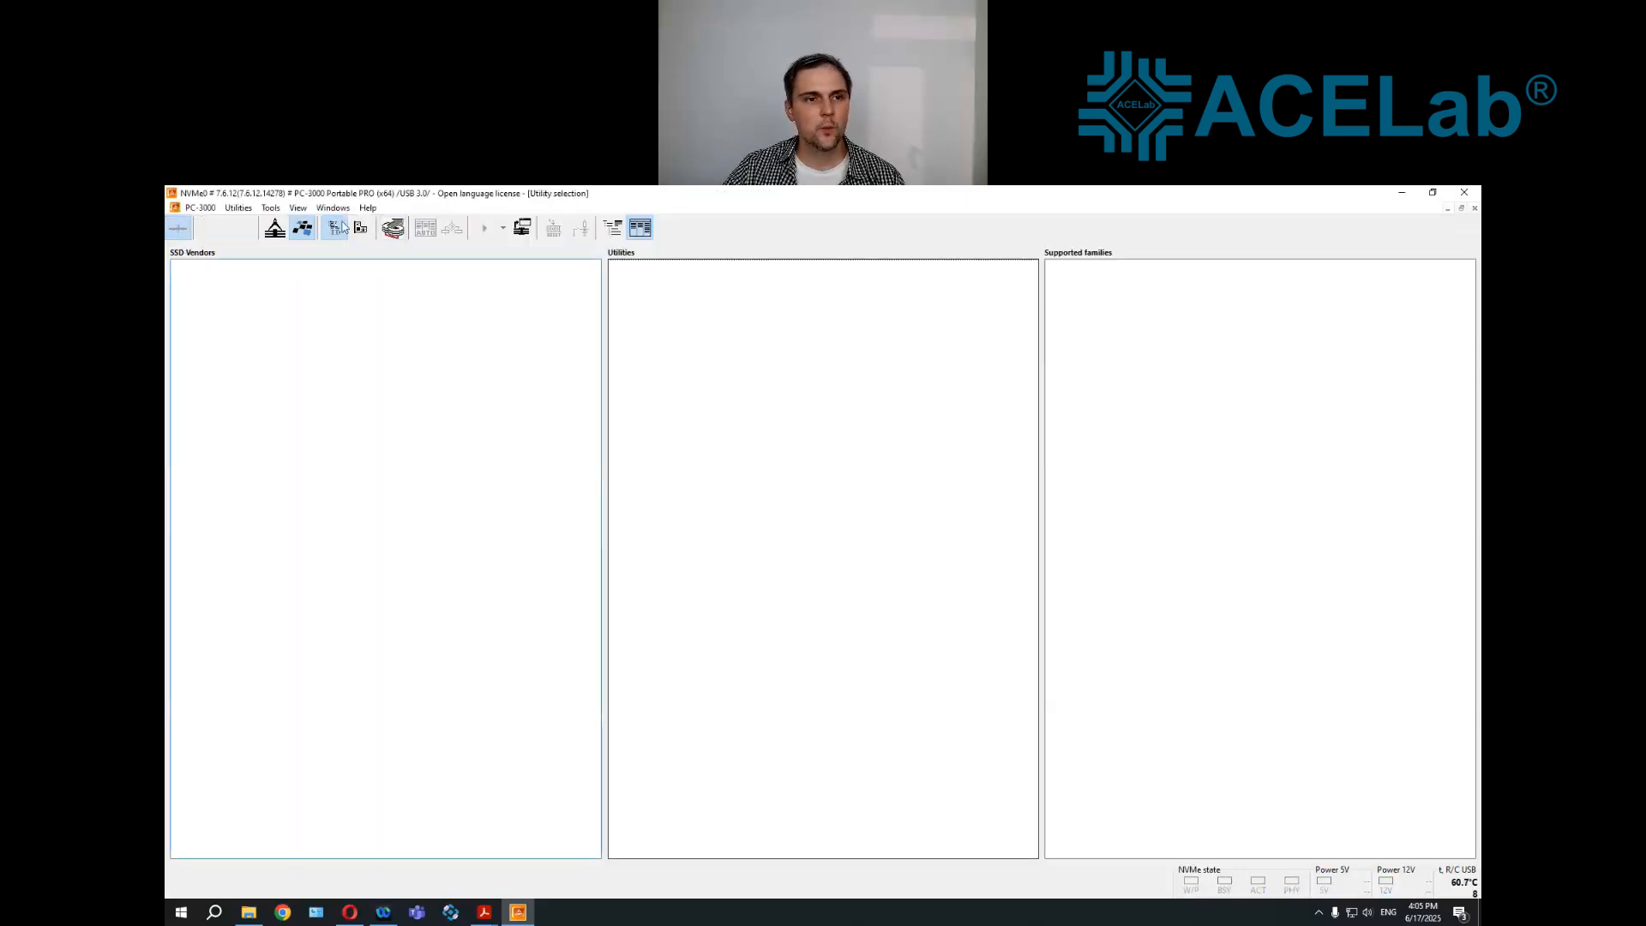
{"action": "left_click", "coordinate": [360, 230]}
{"action": "left_click", "coordinate": [332, 208]}
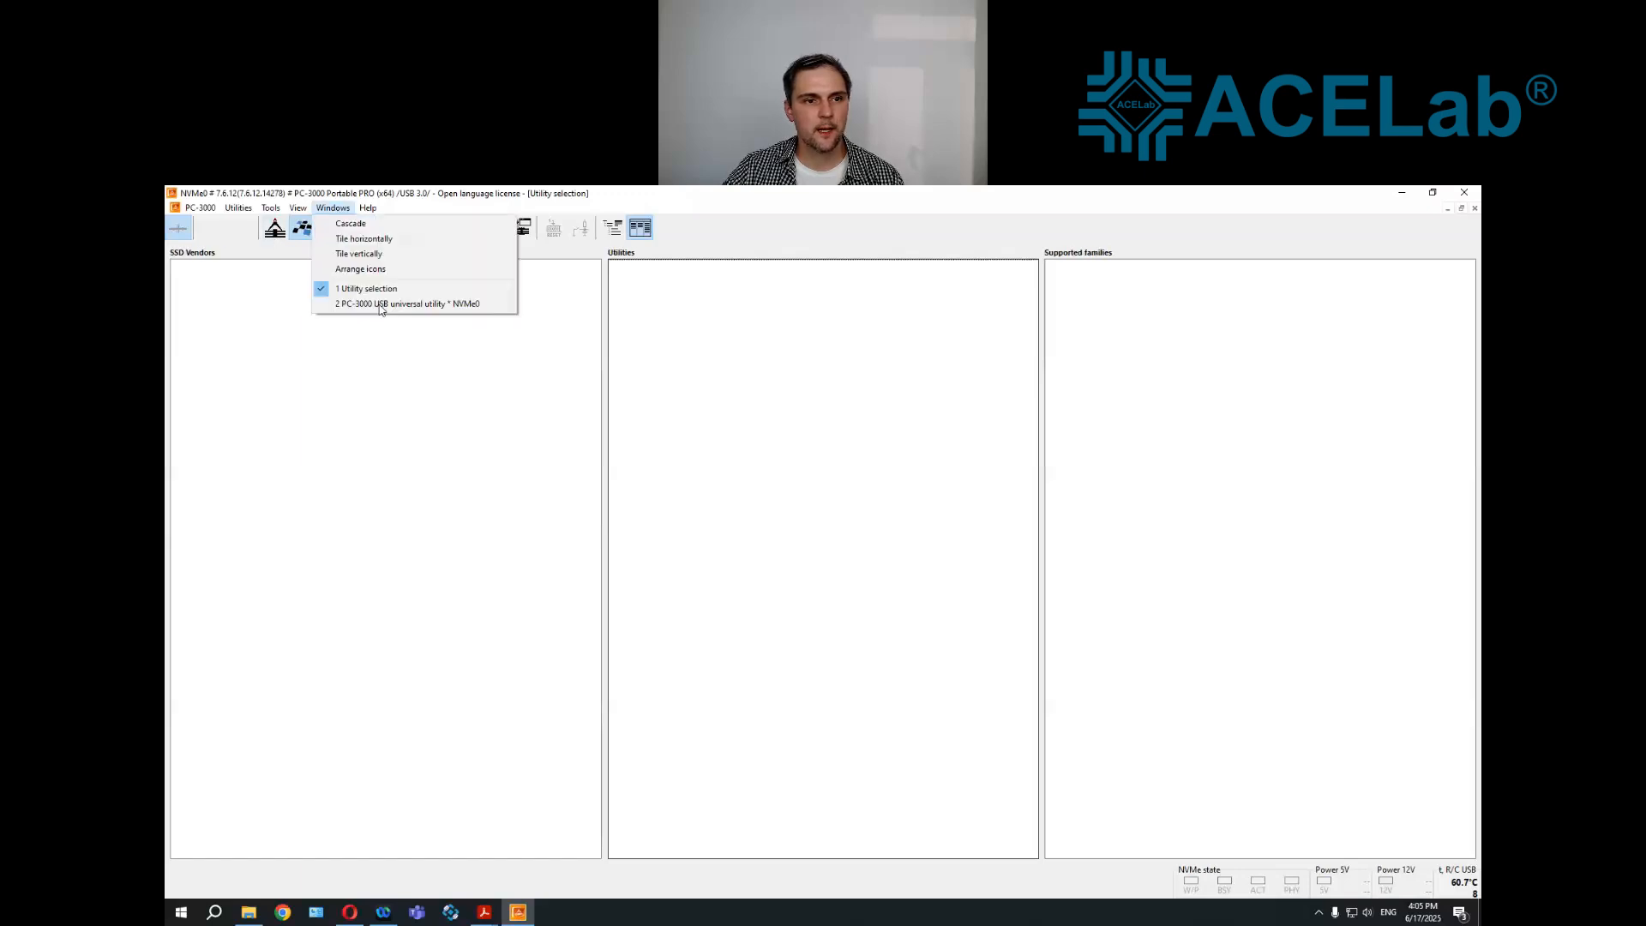
{"action": "left_click", "coordinate": [412, 303]}
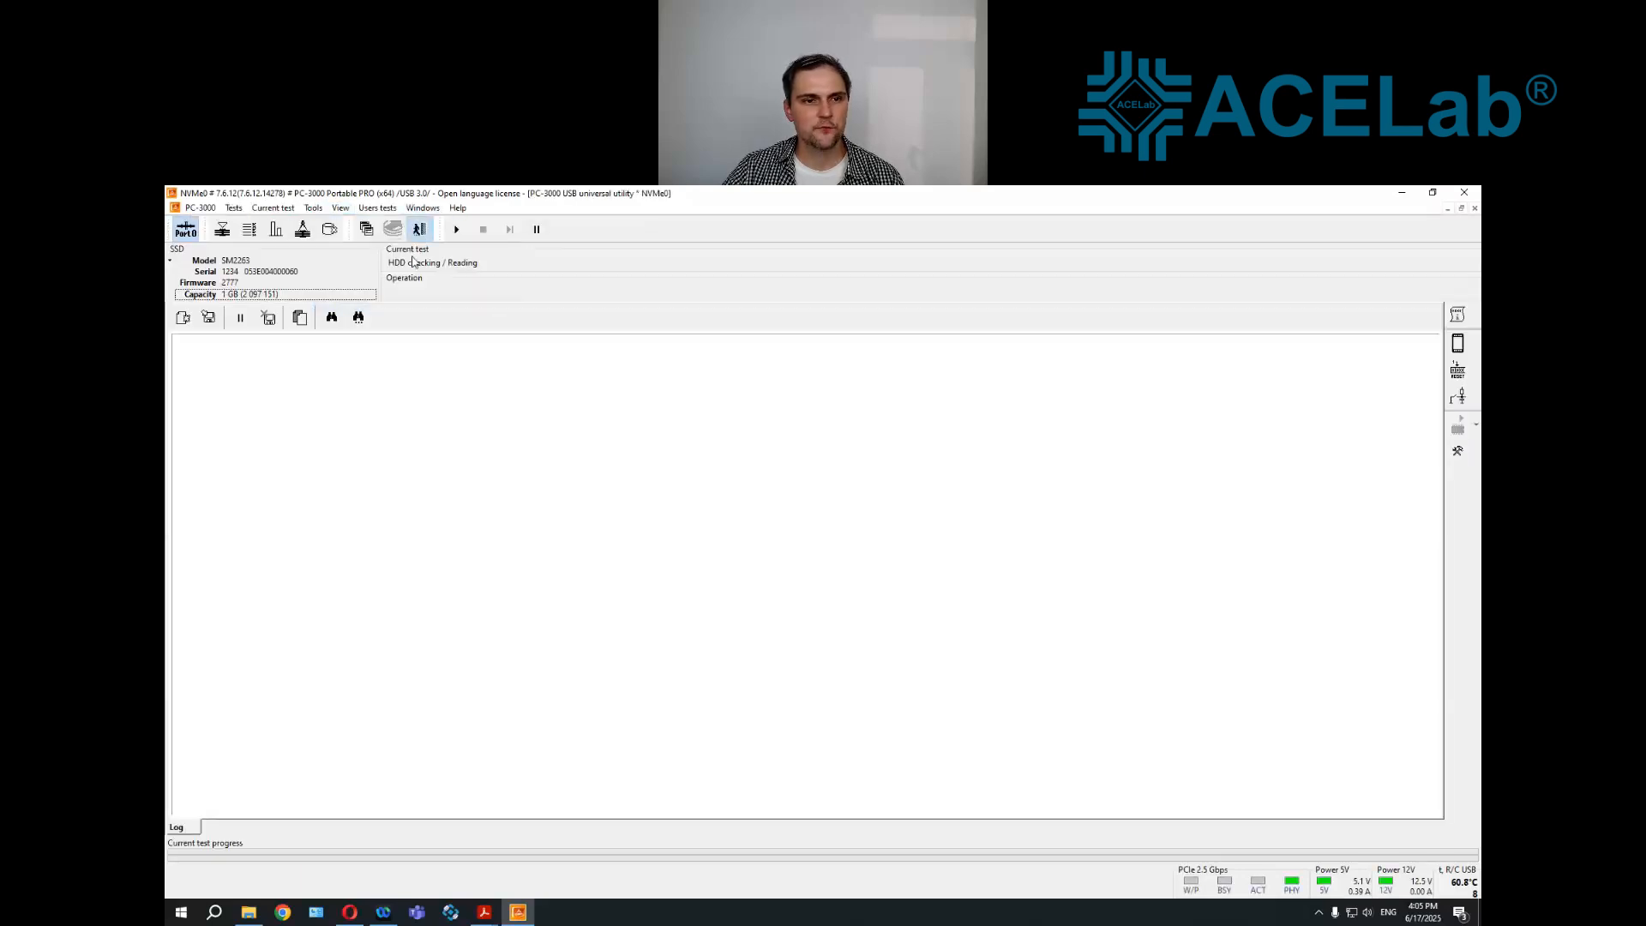
{"action": "left_click", "coordinate": [419, 229]}
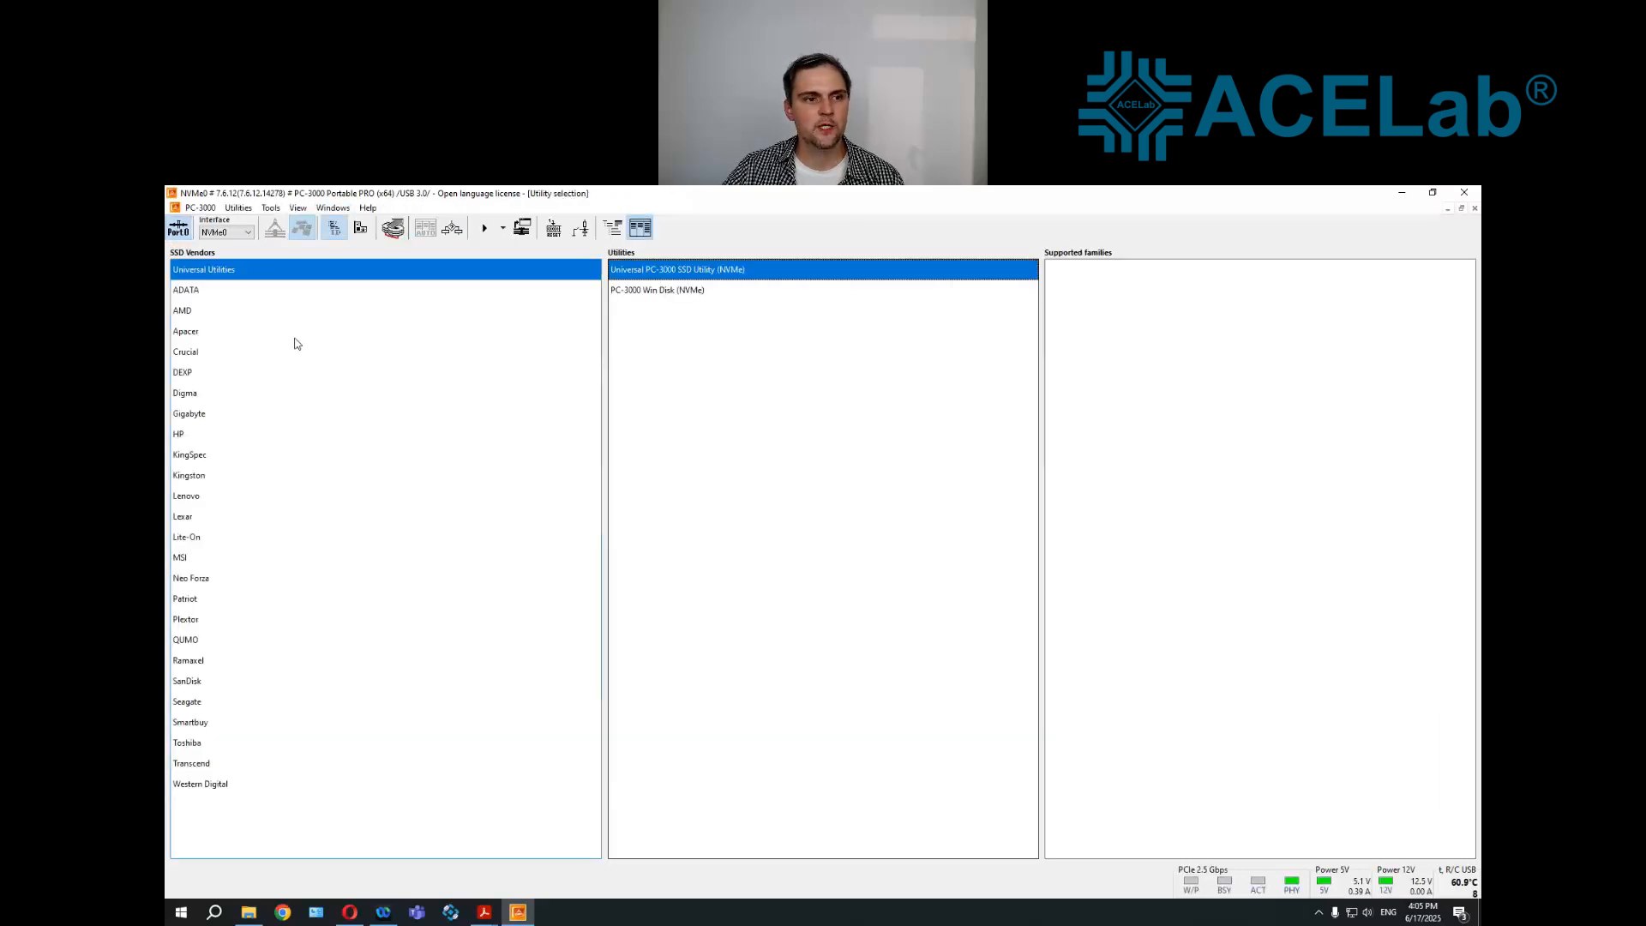
Switch utility selection to grouping by controller and choose the Silicon Motion SM2263XT controller
{"action": "left_click", "coordinate": [198, 439]}
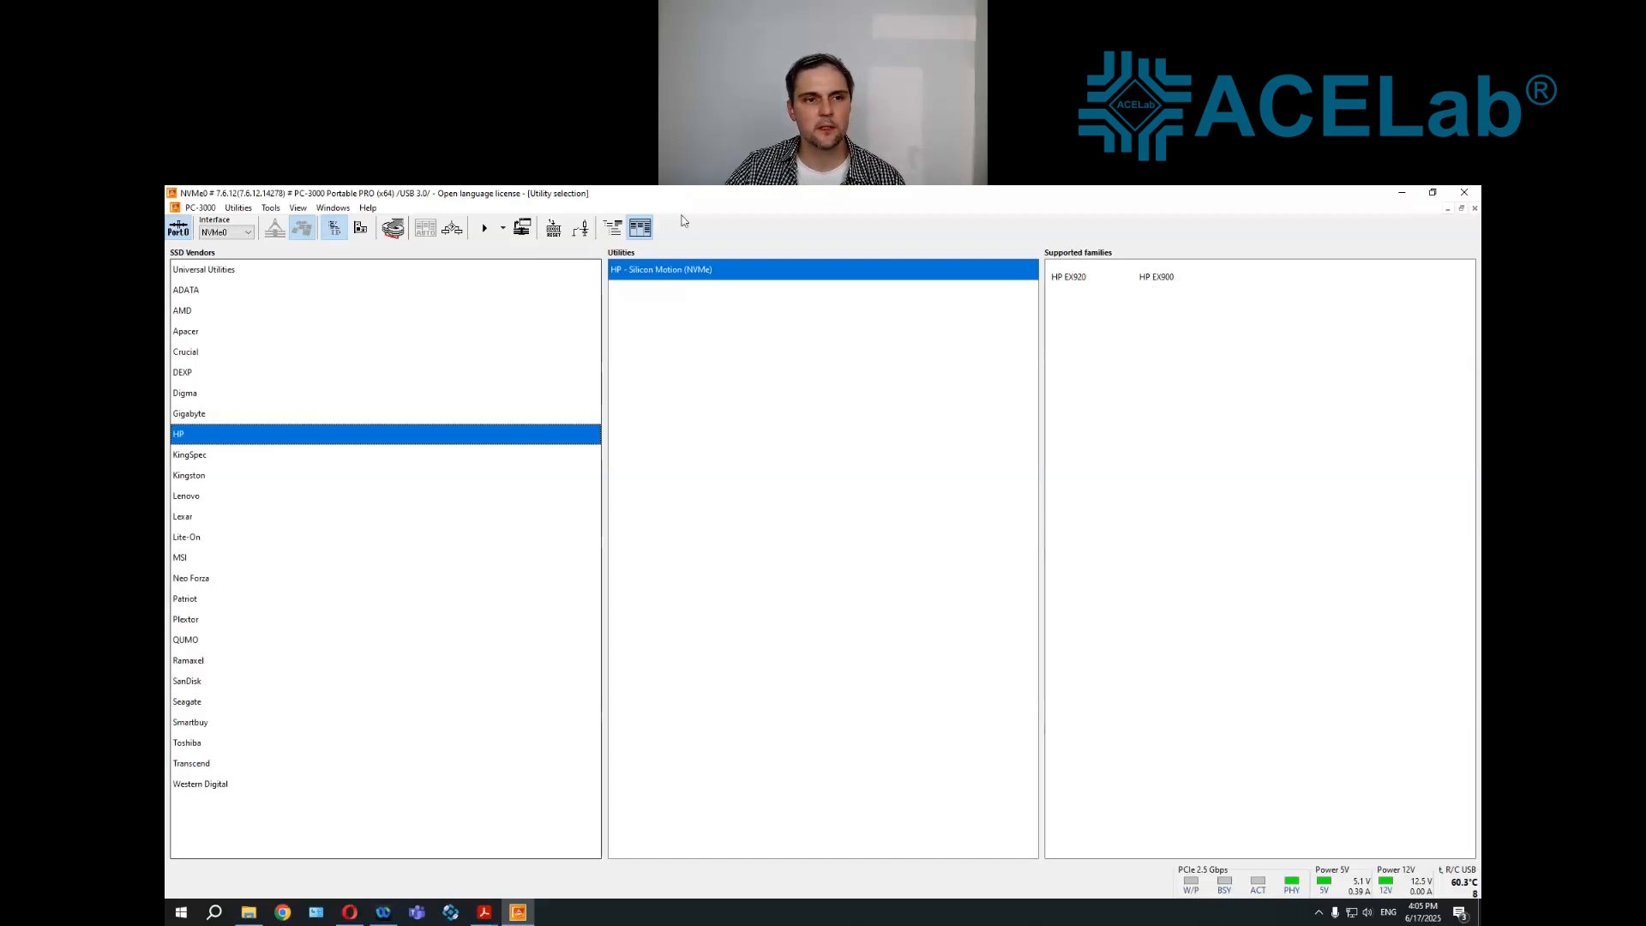
{"action": "left_click", "coordinate": [360, 229]}
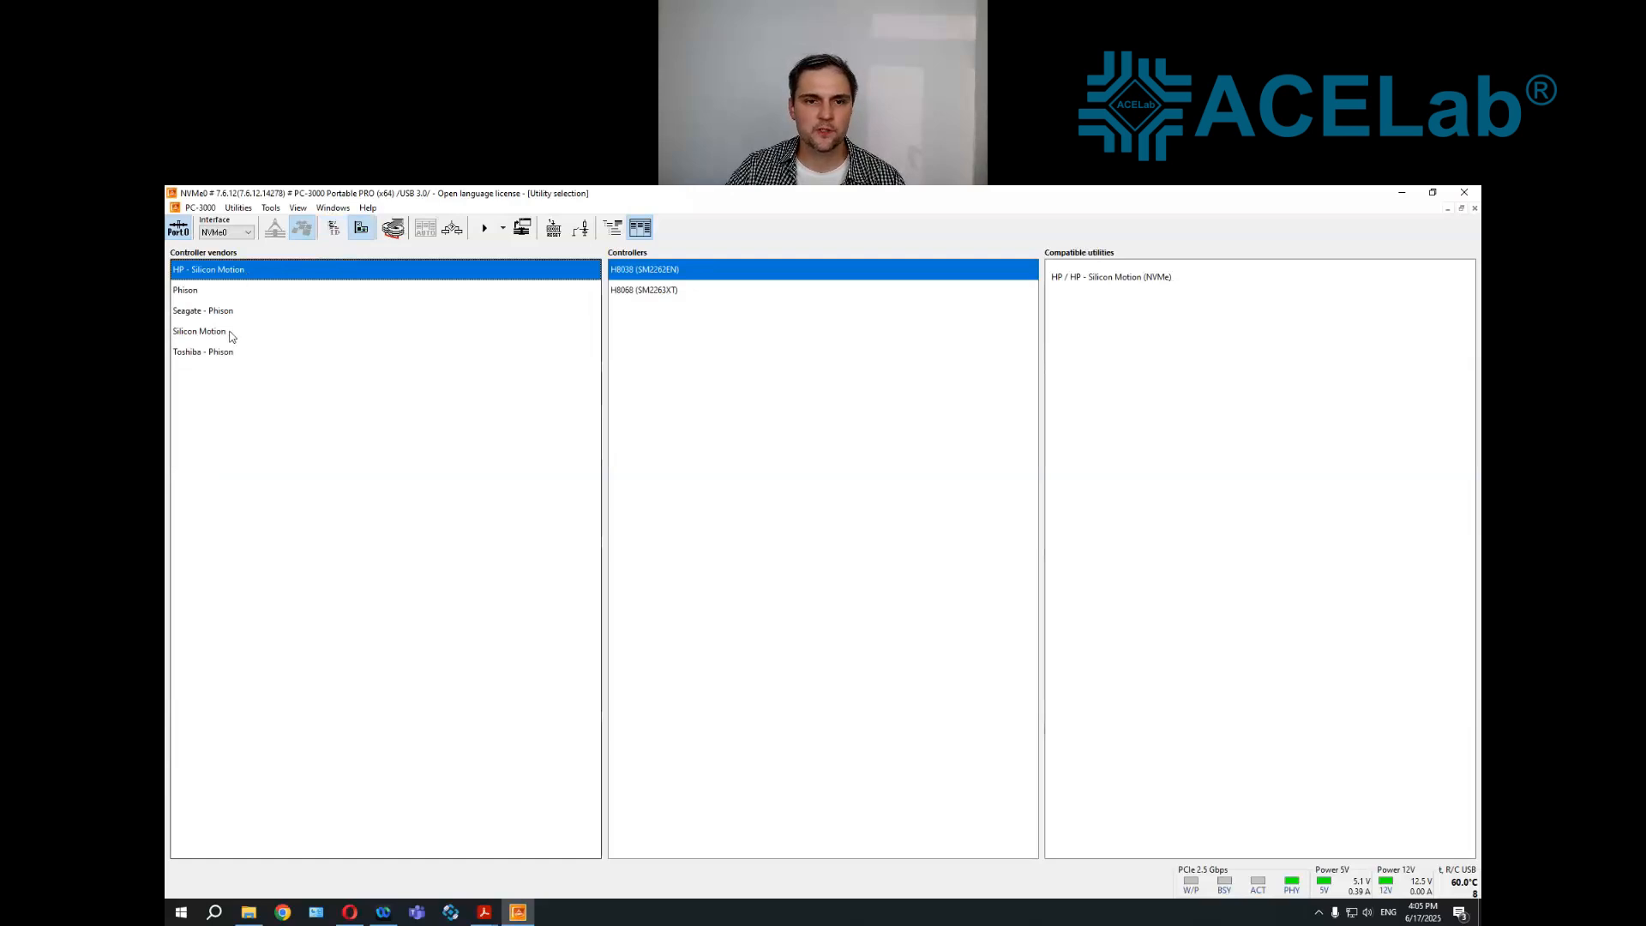
{"action": "left_click", "coordinate": [229, 336]}
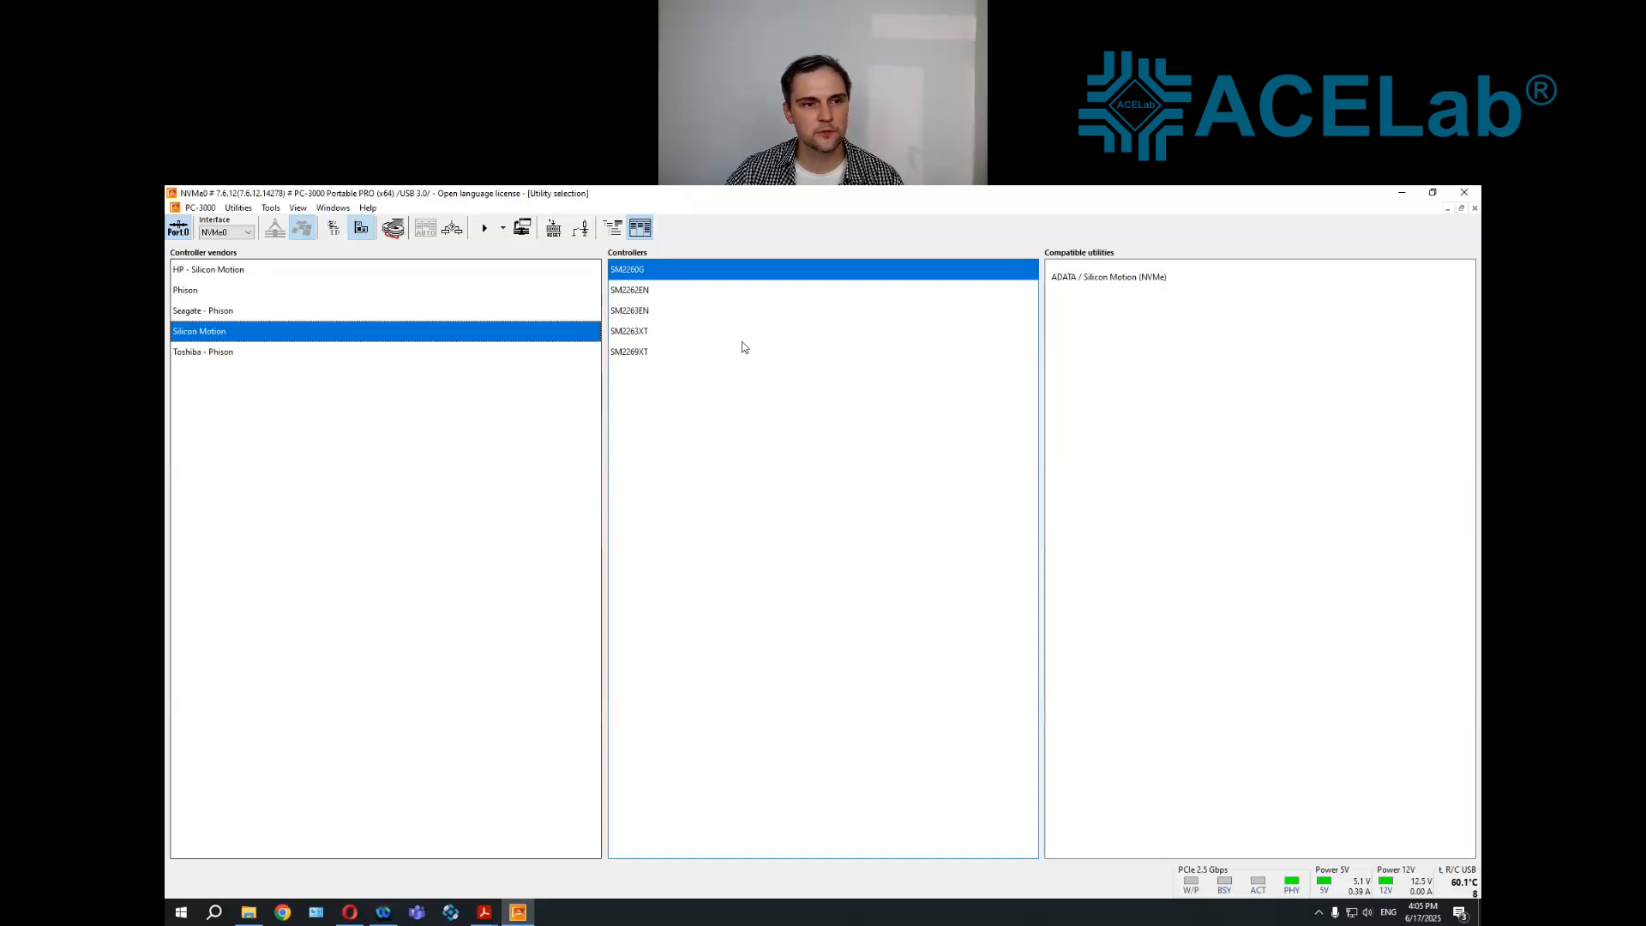
{"action": "left_click", "coordinate": [643, 335]}
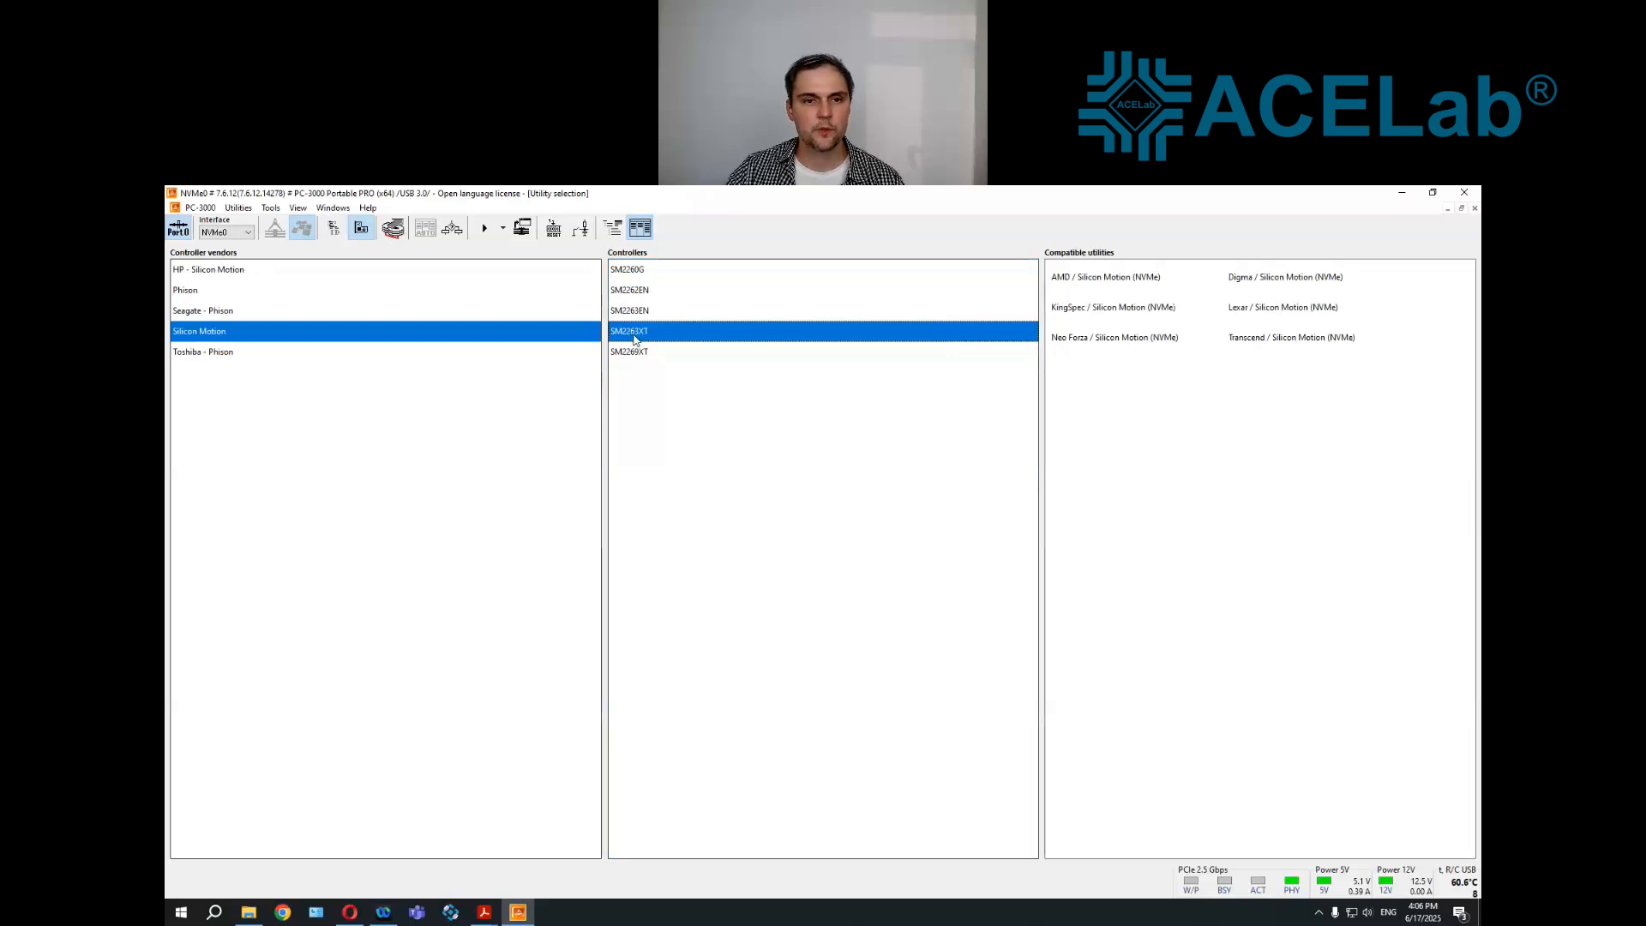
Launch the SM2263XT utility for the Radeon R5 family and upload the loader MPISP_S1001A.bin
{"action": "double_click", "coordinate": [634, 332]}
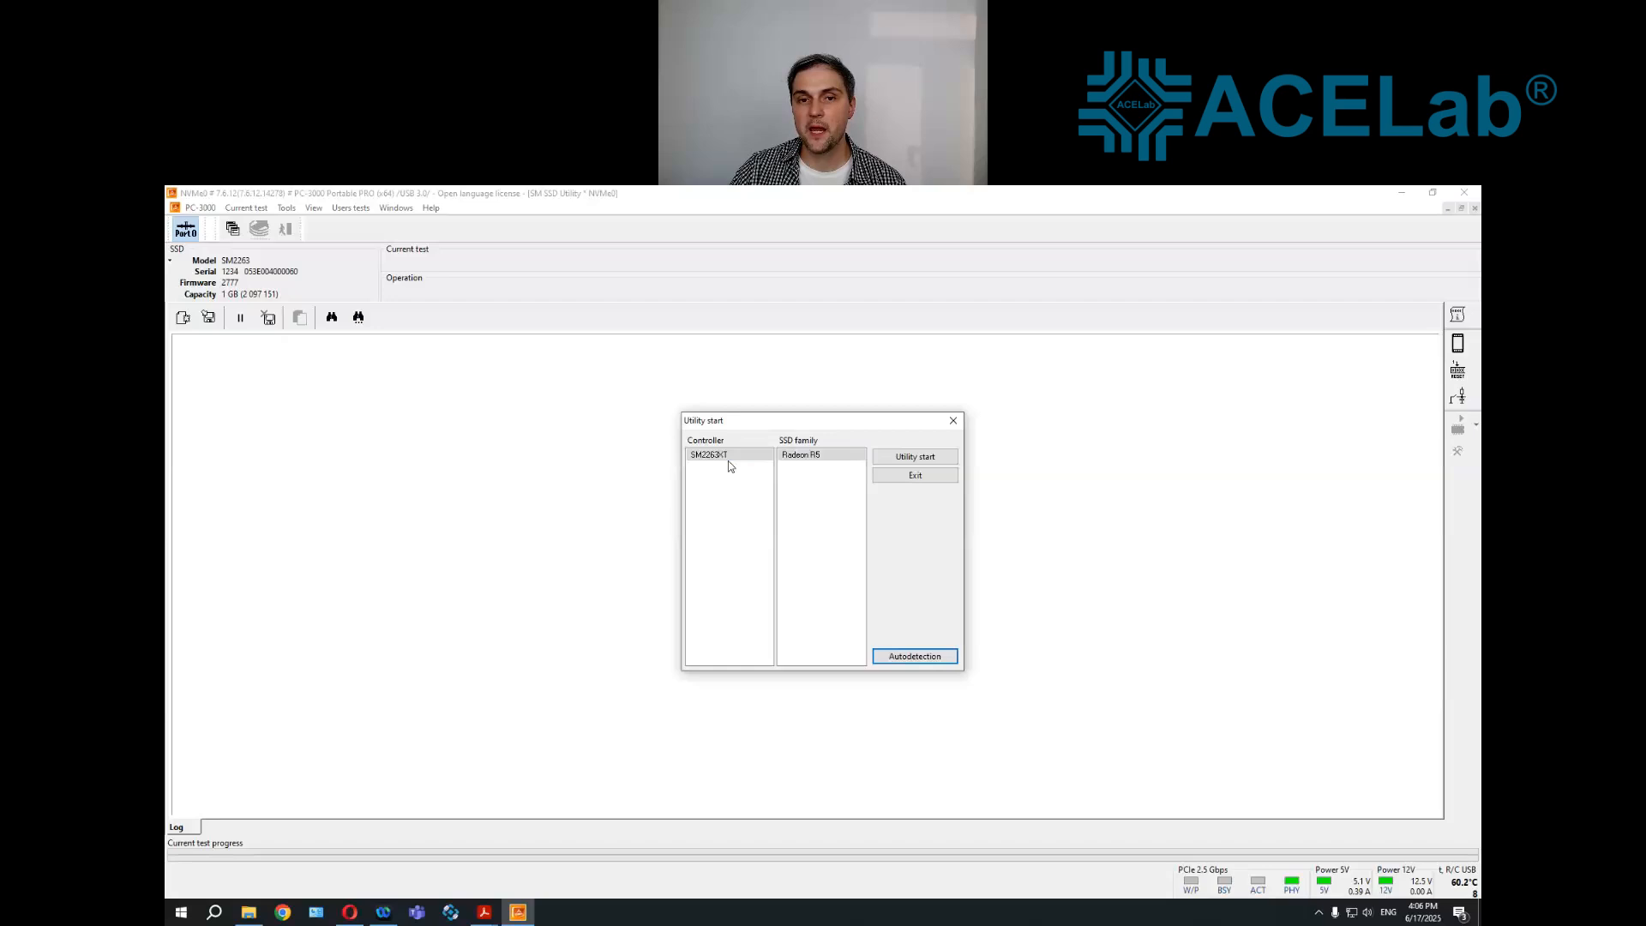
{"action": "left_click", "coordinate": [939, 459]}
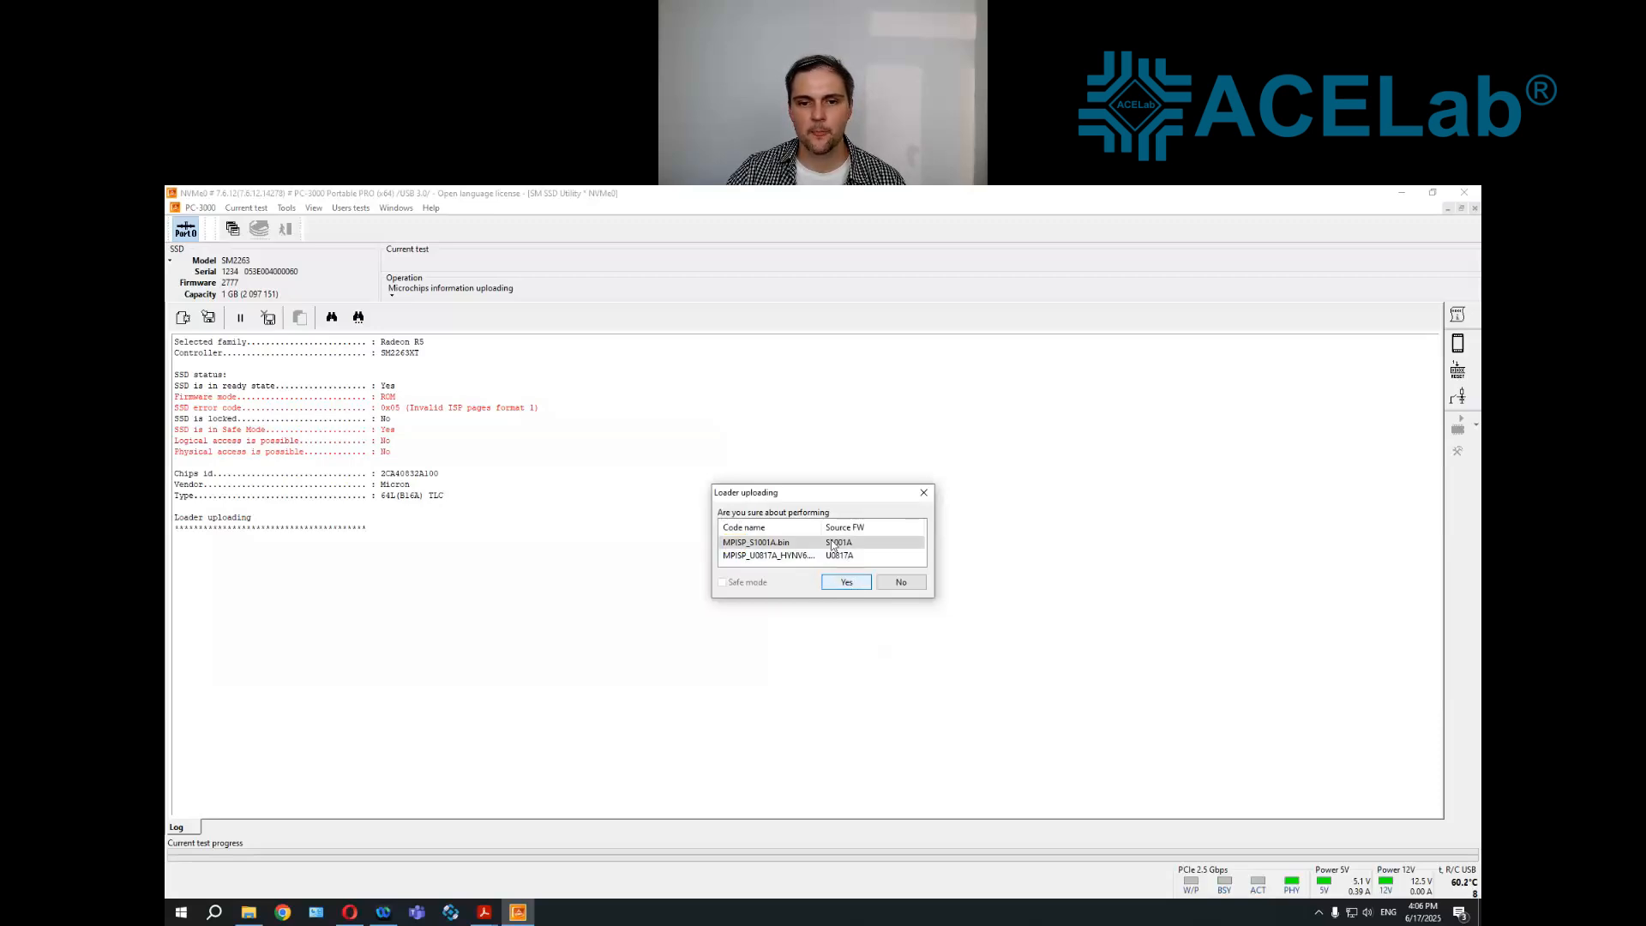
{"action": "left_click", "coordinate": [849, 582]}
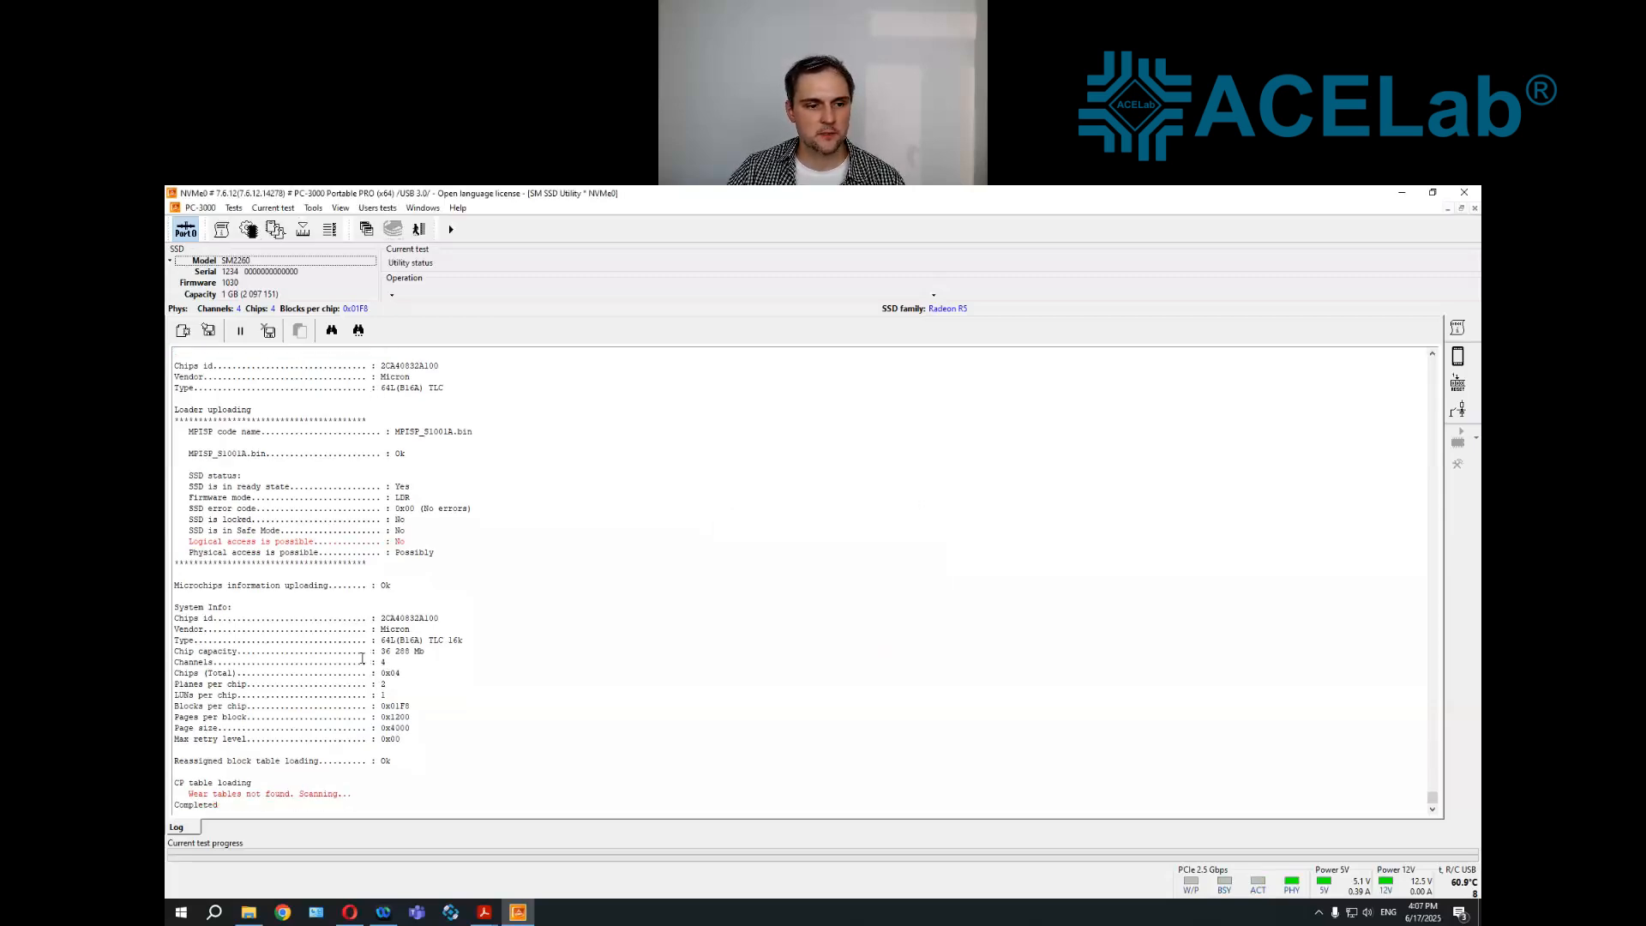
Check the utility's startup log and run the Memory chips test on the NAND flash chips
{"action": "scroll", "coordinate": [361, 658], "scroll_direction": "up", "scroll_amount": 2}
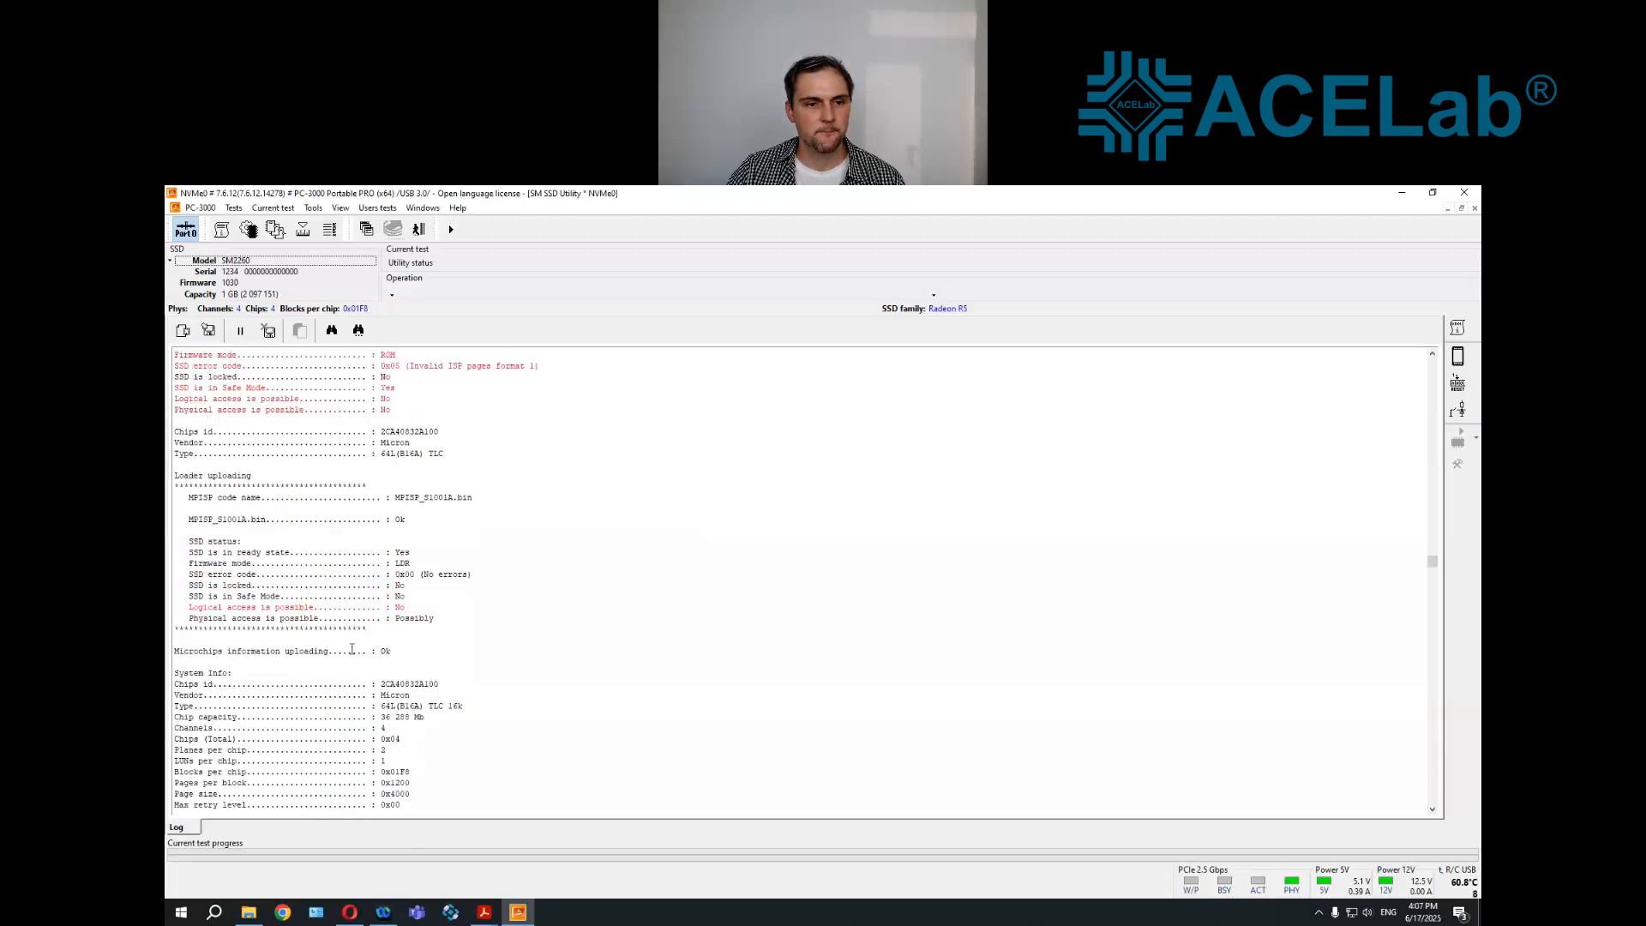
{"action": "scroll", "coordinate": [347, 633], "scroll_direction": "up", "scroll_amount": 2}
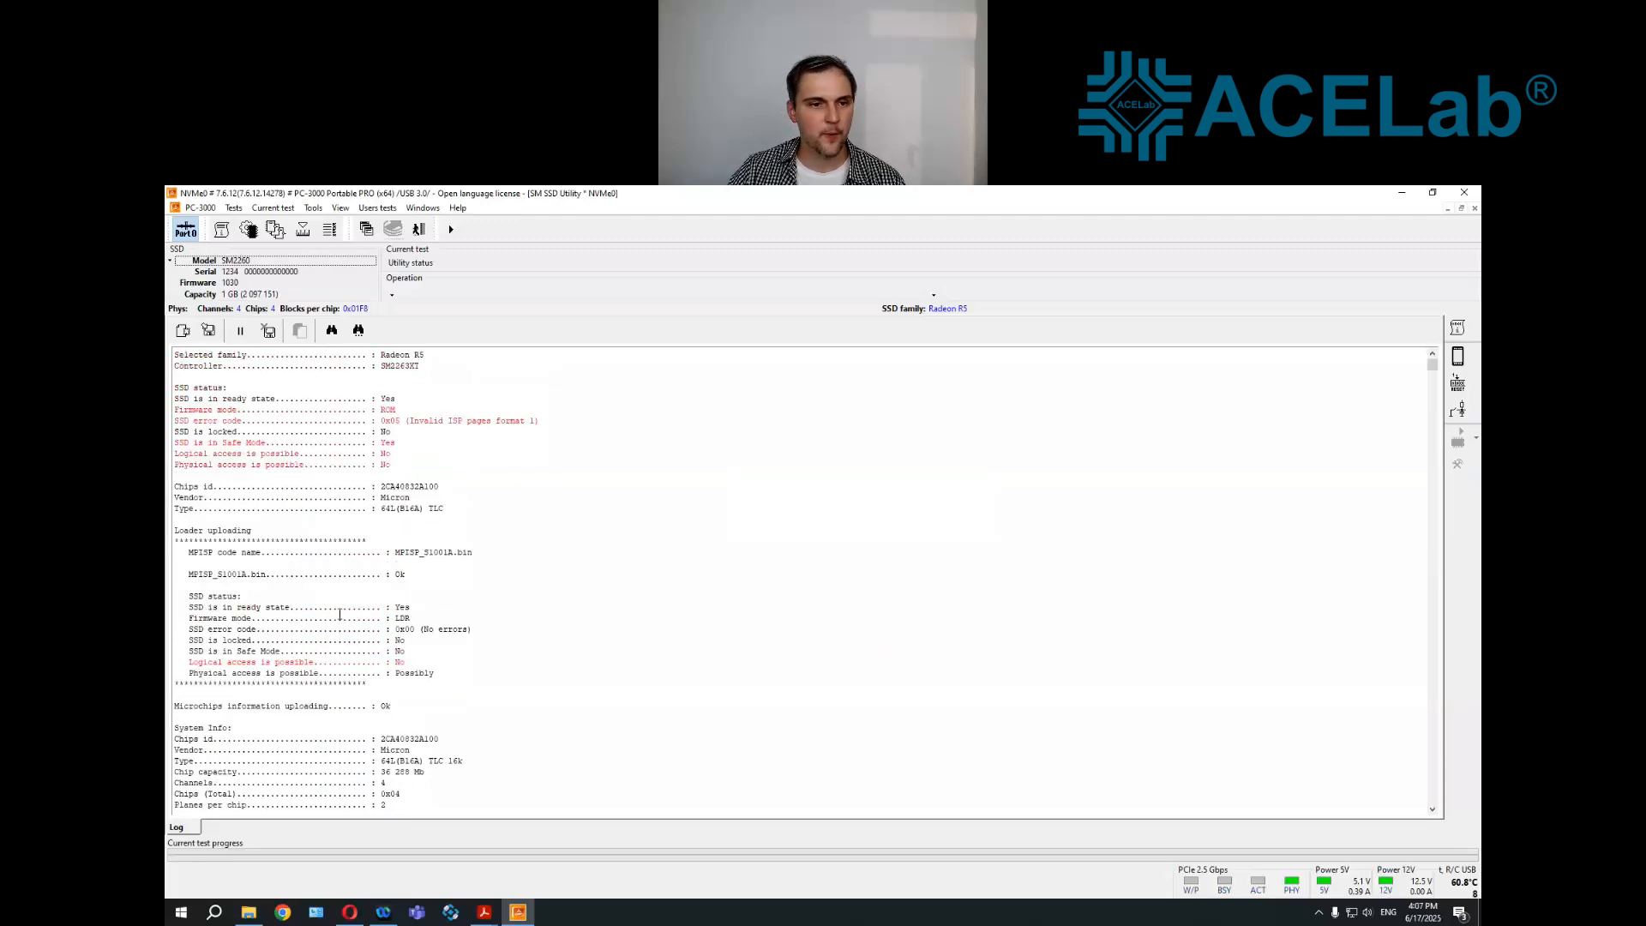
{"action": "scroll", "coordinate": [317, 535], "scroll_direction": "down", "scroll_amount": 4}
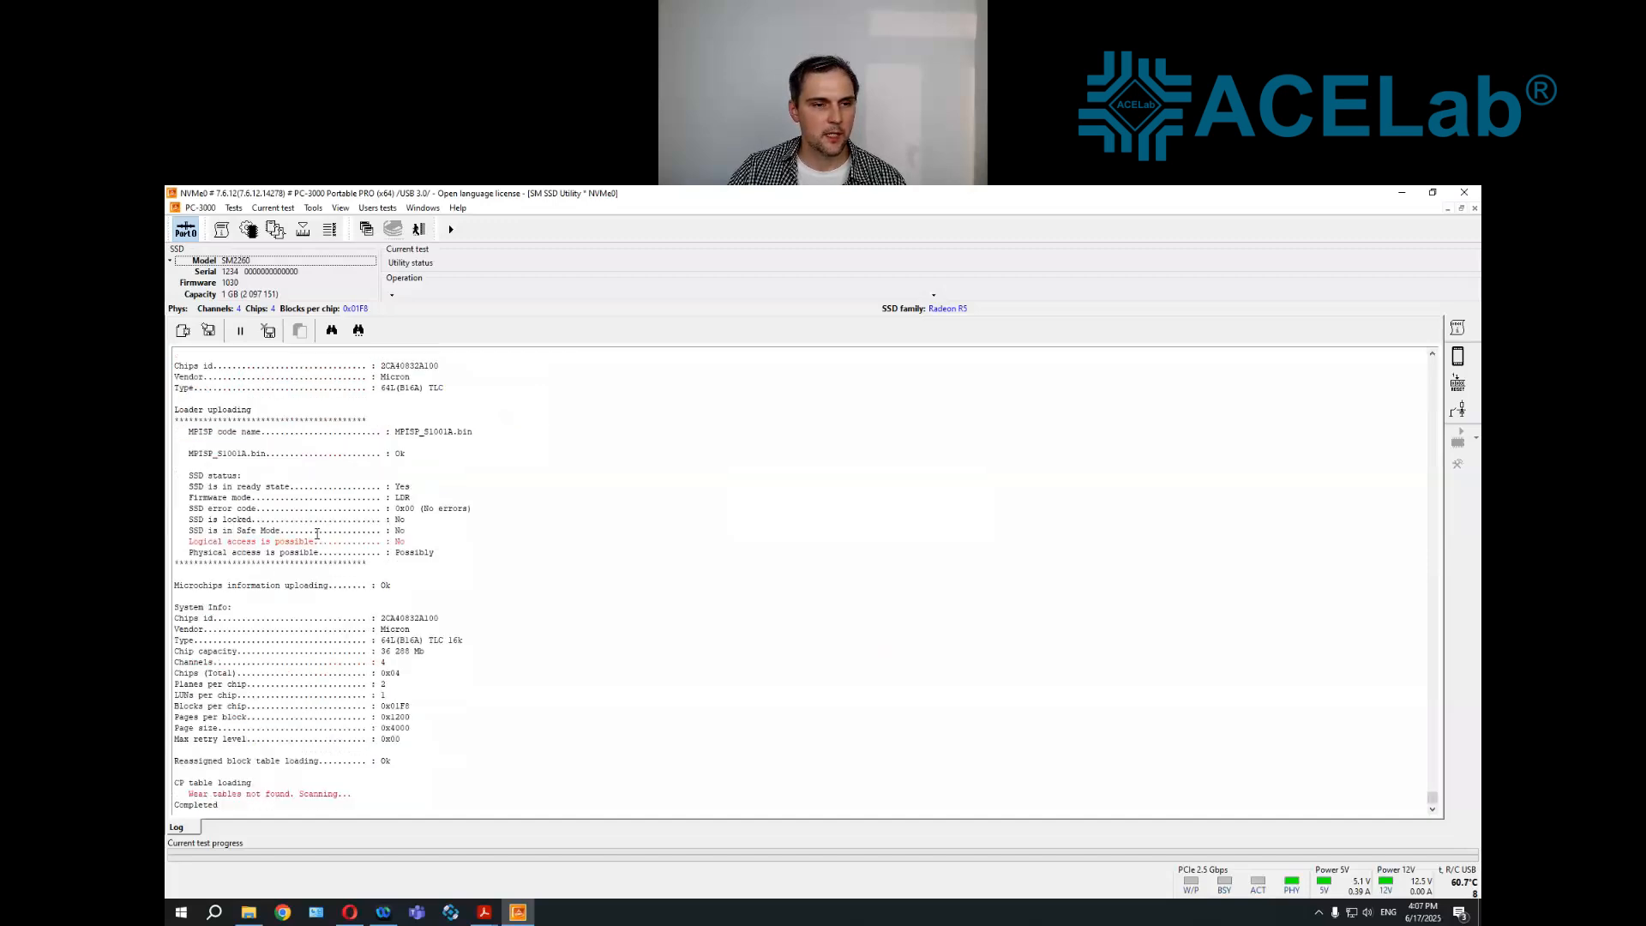
{"action": "scroll", "coordinate": [313, 534], "scroll_direction": "up", "scroll_amount": 4}
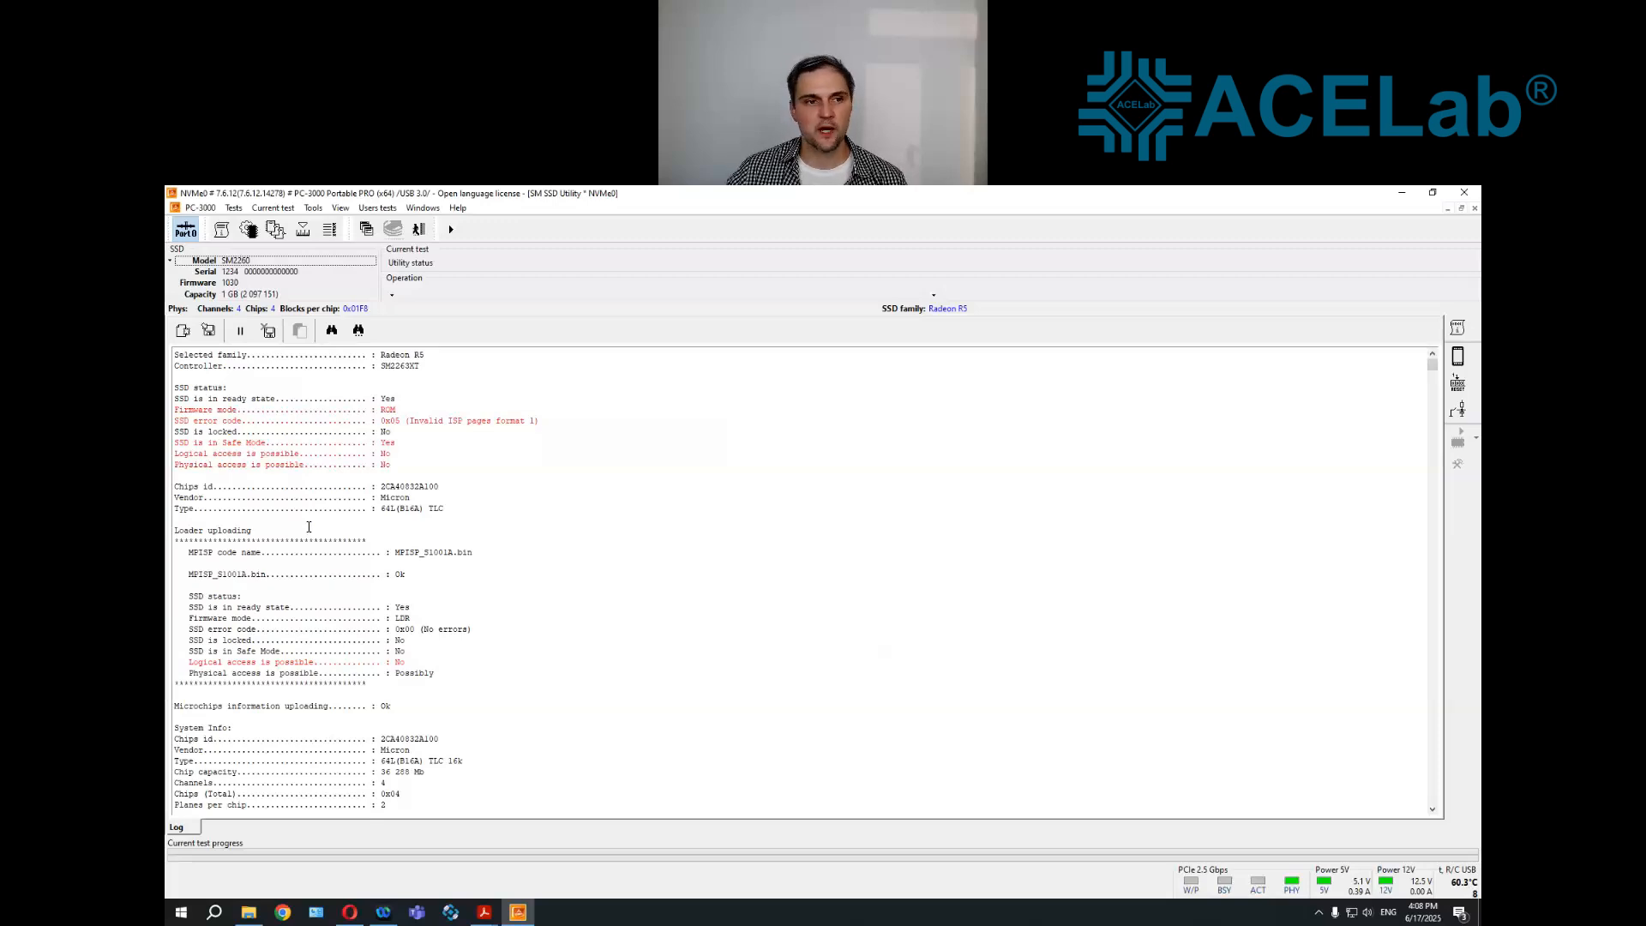
{"action": "left_click", "coordinate": [233, 208]}
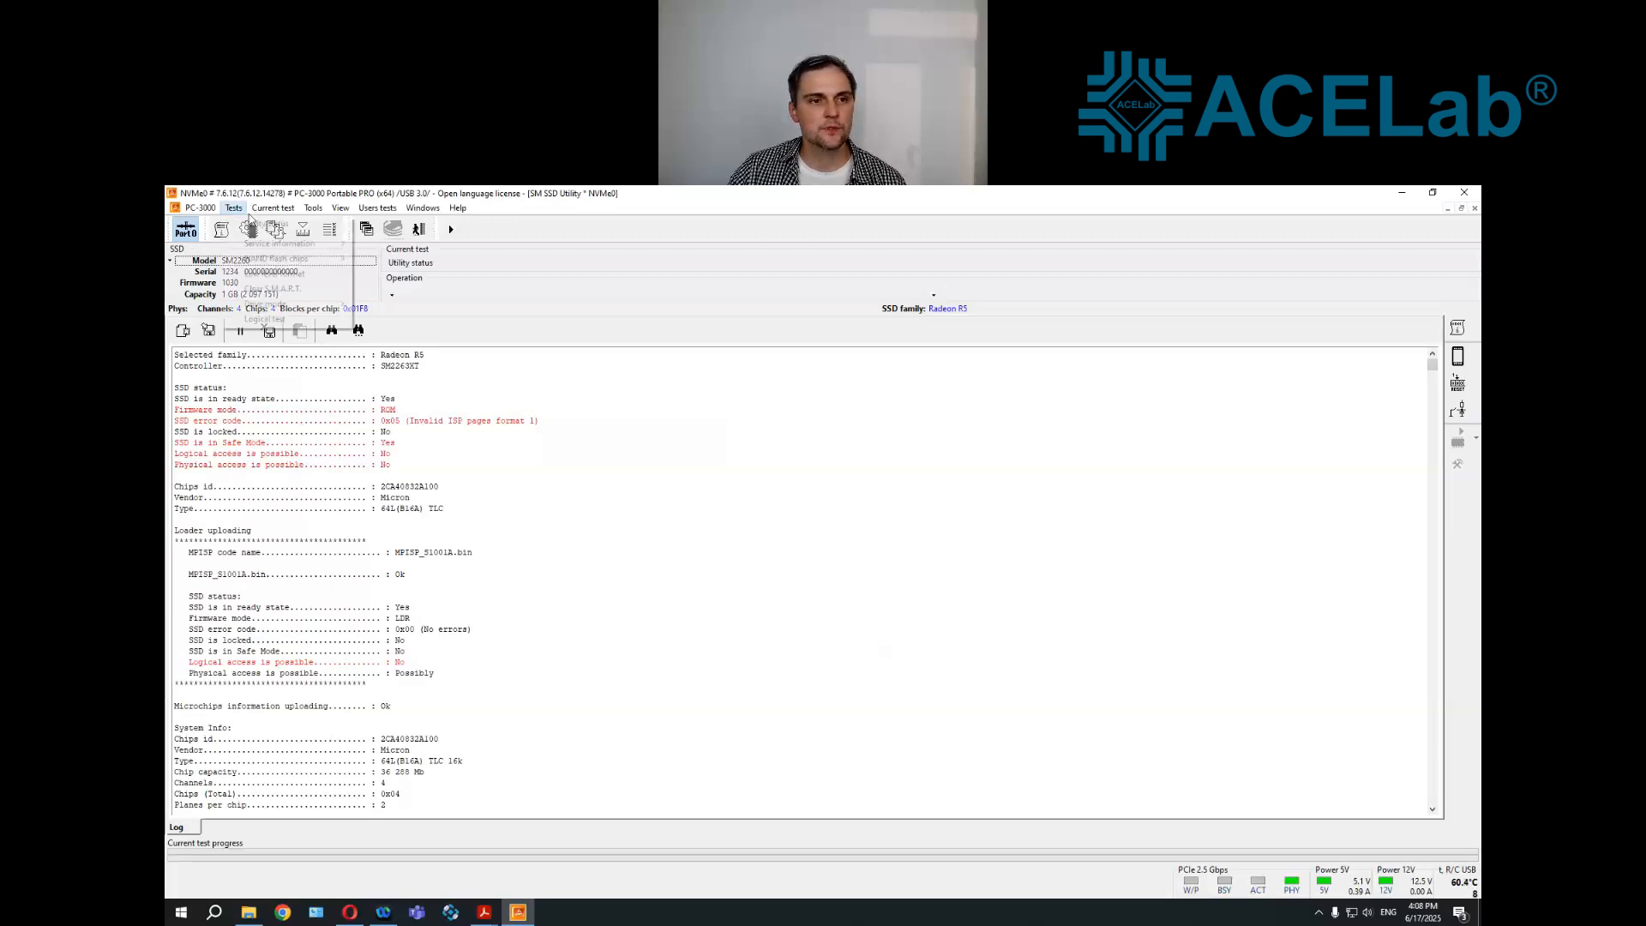
{"action": "mouse_move", "coordinate": [300, 258]}
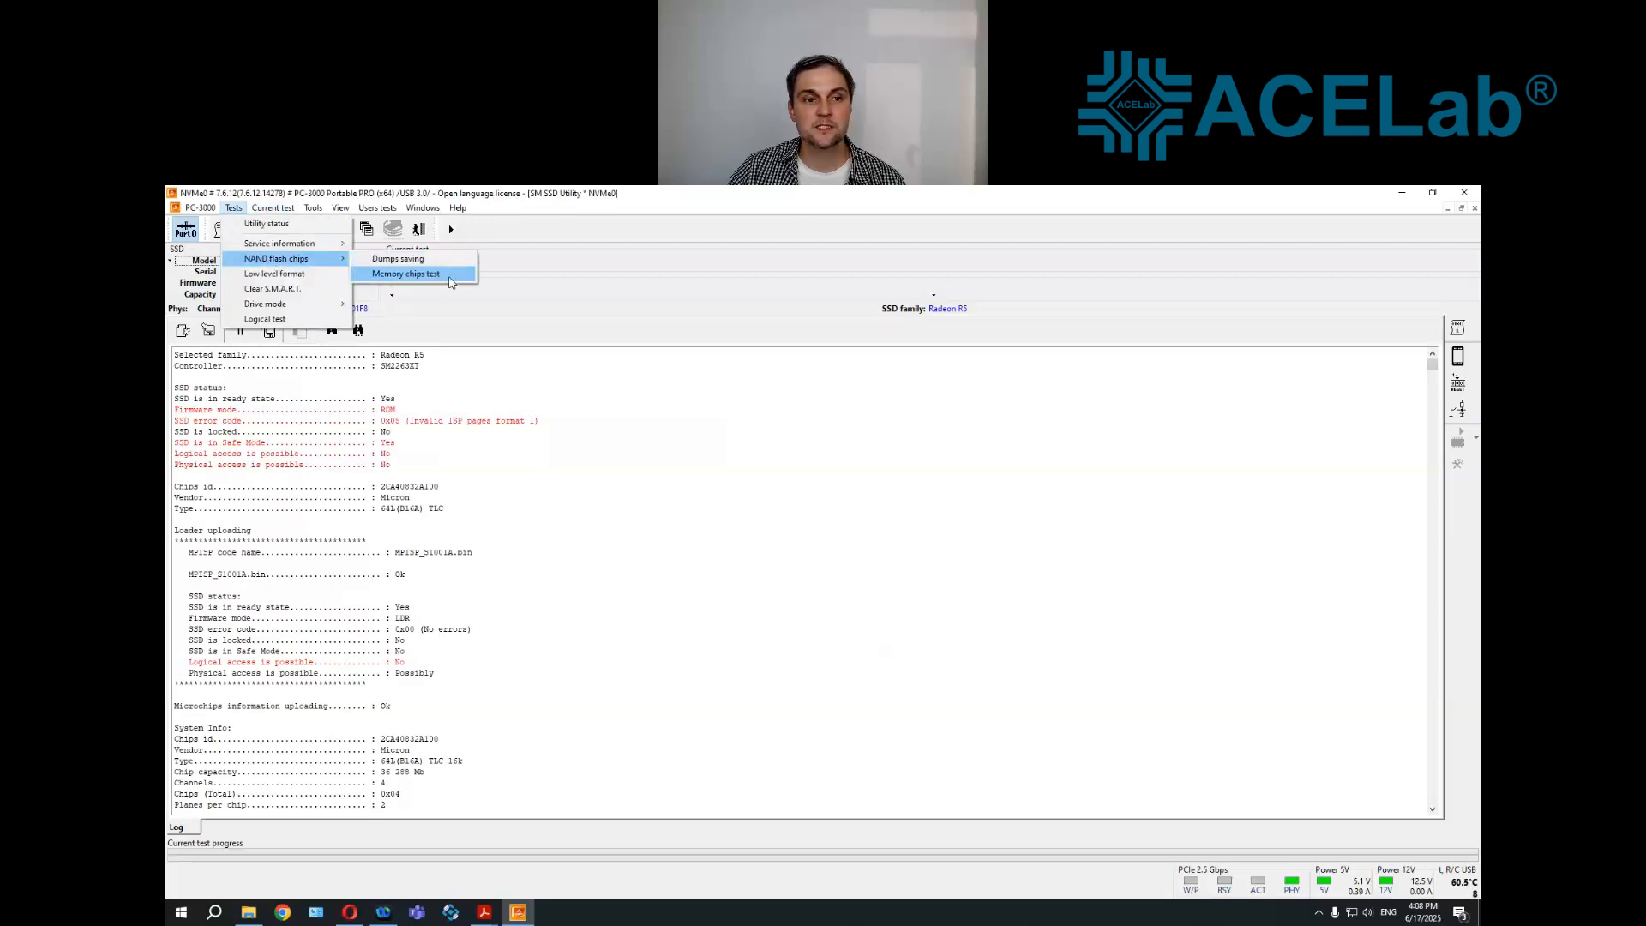
{"action": "left_click", "coordinate": [448, 277]}
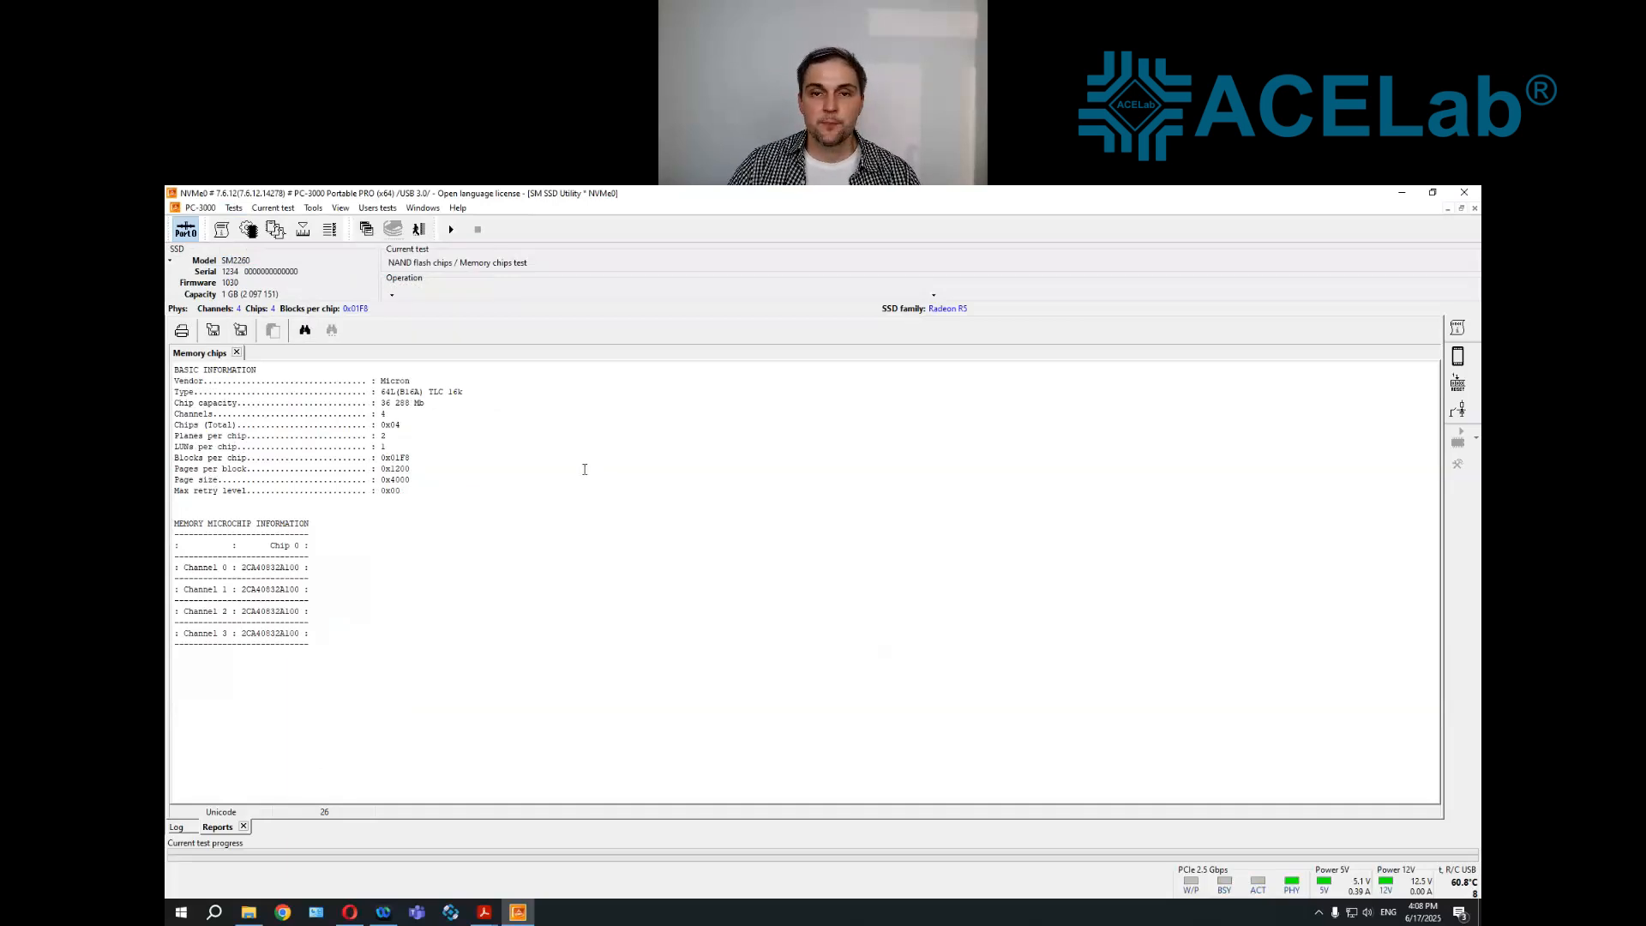
Open the Windows Calculator and place it beside the memory chips report
{"action": "left_click", "coordinate": [215, 914]}
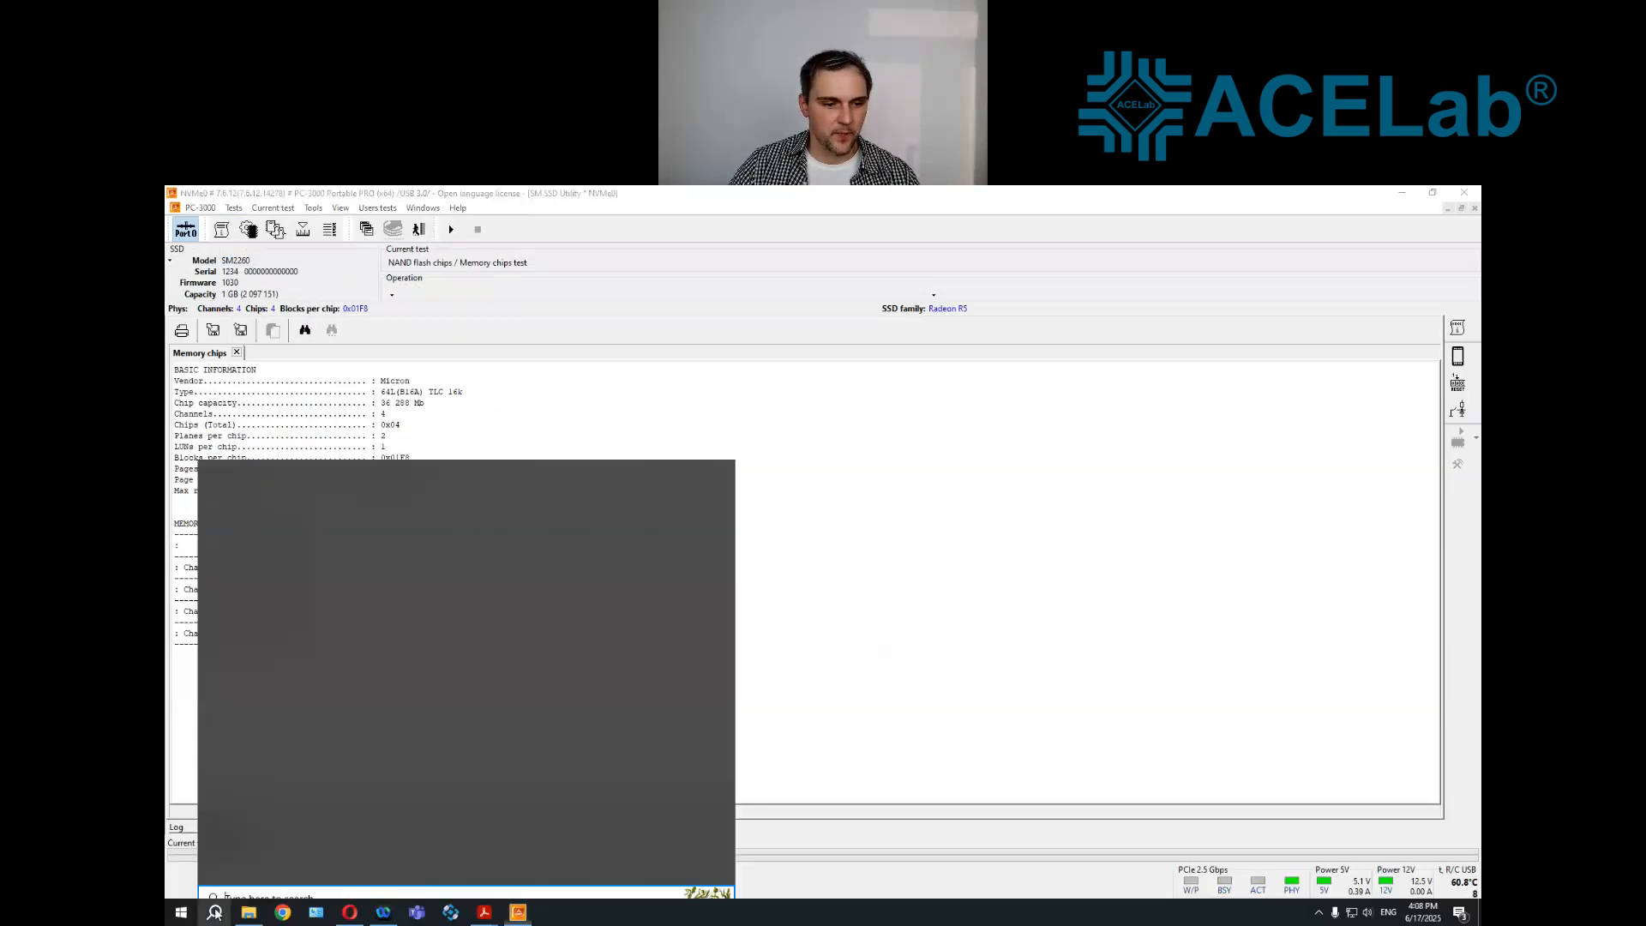
{"action": "type", "text": "cal"}
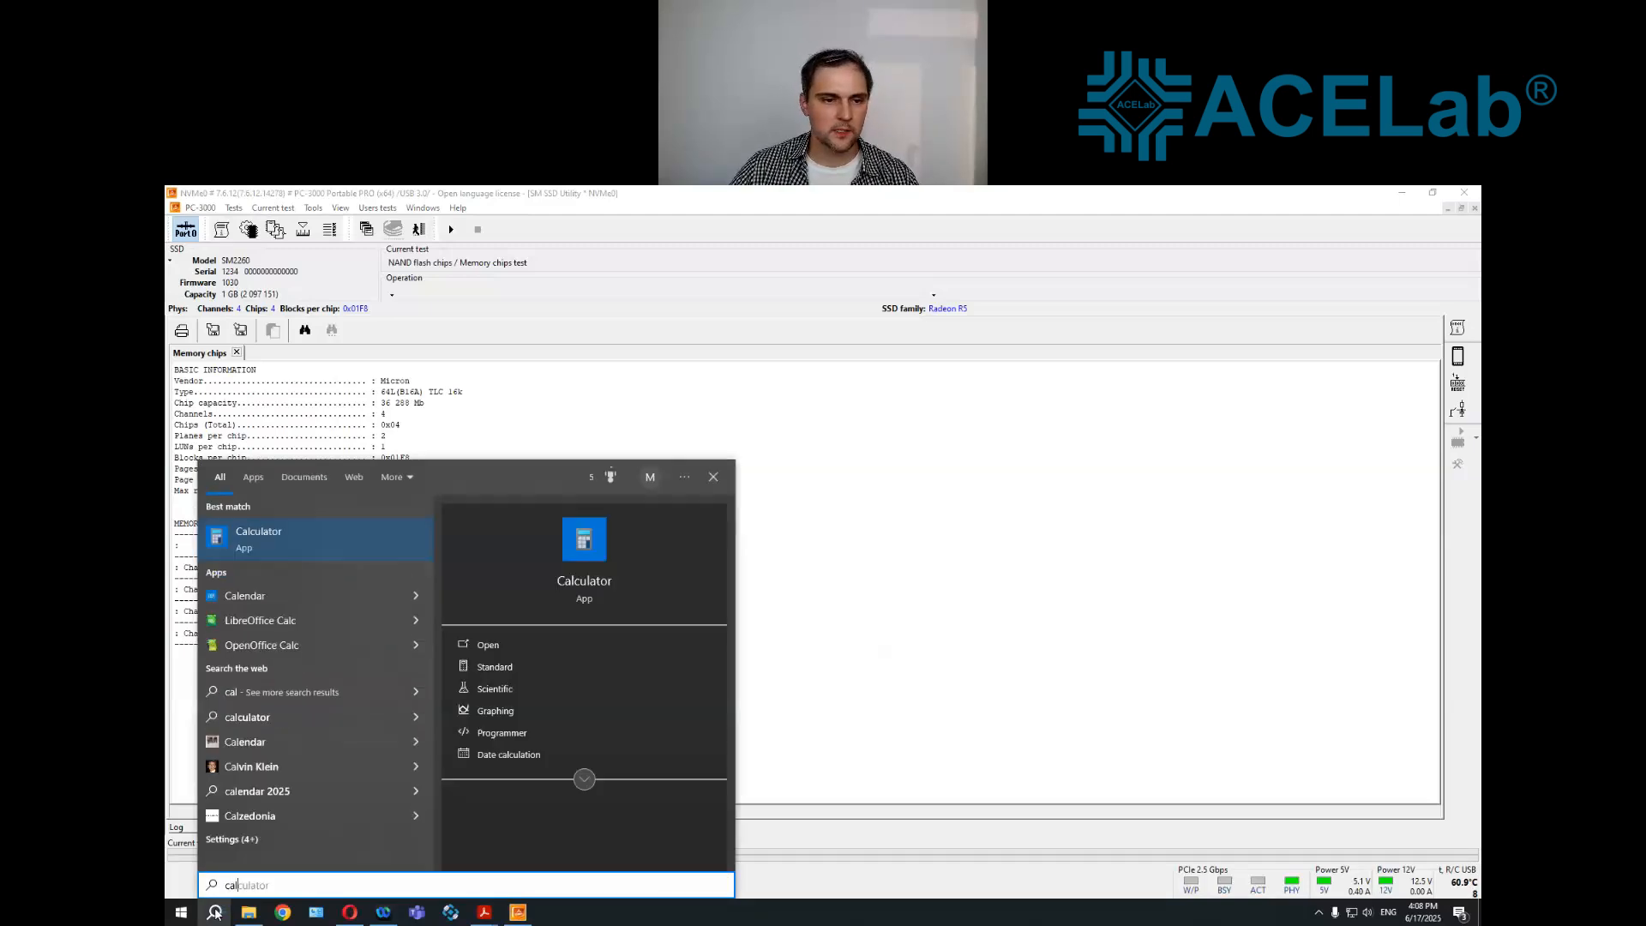
{"action": "key", "text": "Return"}
{"action": "left_click_drag", "start_coordinate": [892, 512], "coordinate": [590, 383]}
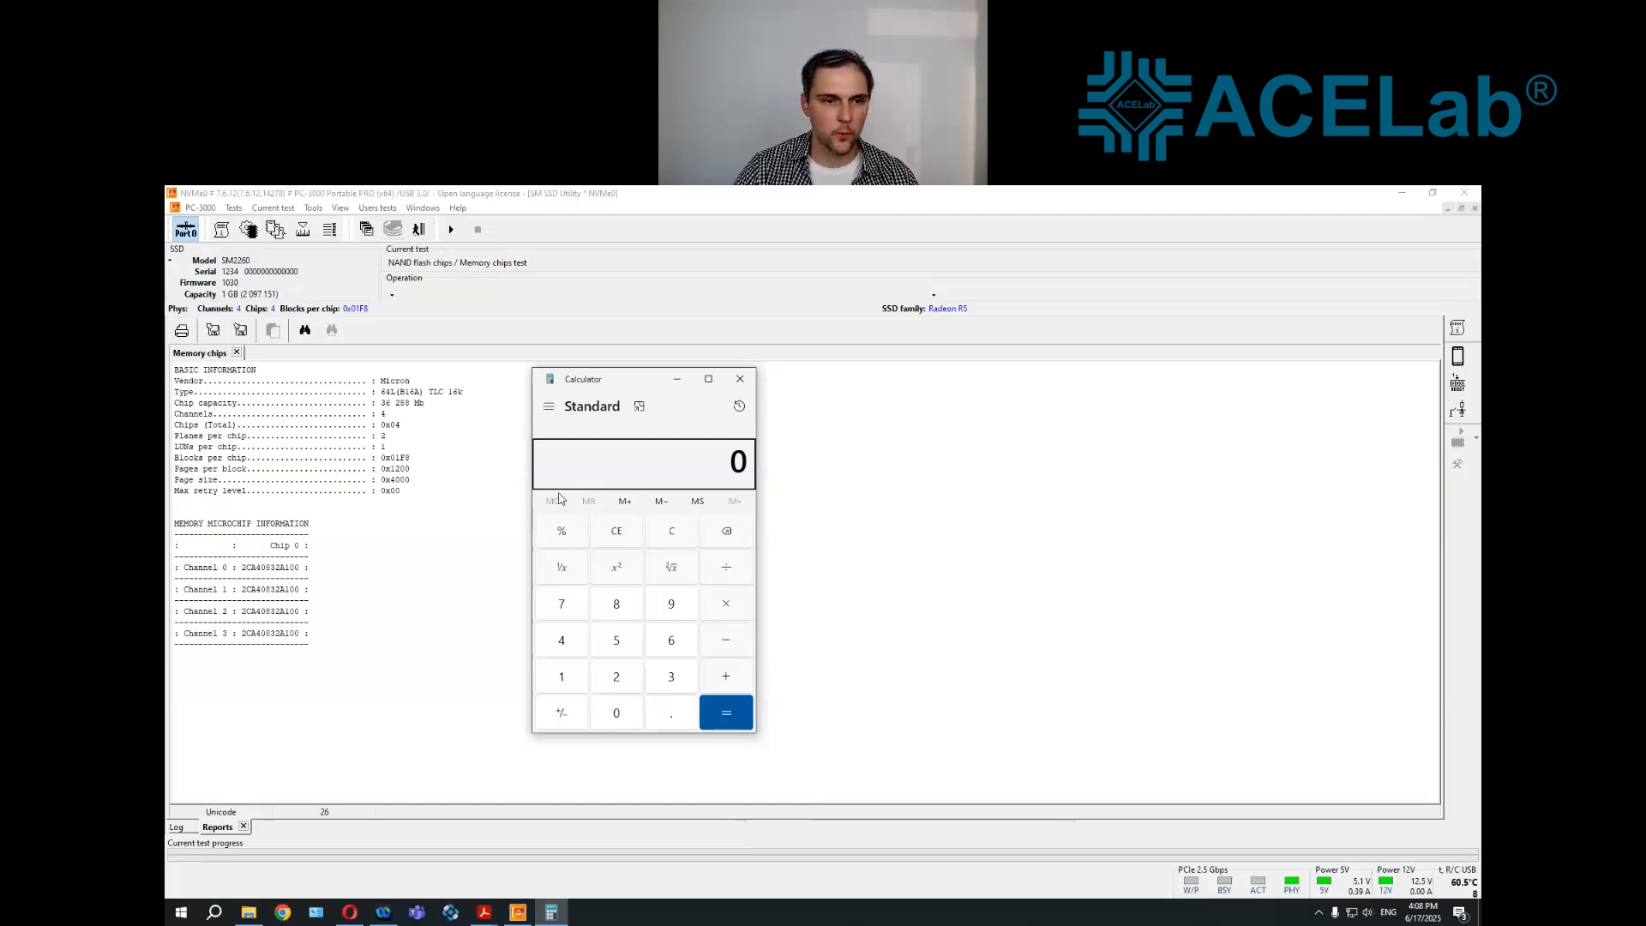
Multiply the chip capacity of 36288 by 4 chips in the Calculator, and clear the result
{"action": "type", "text": "32"}
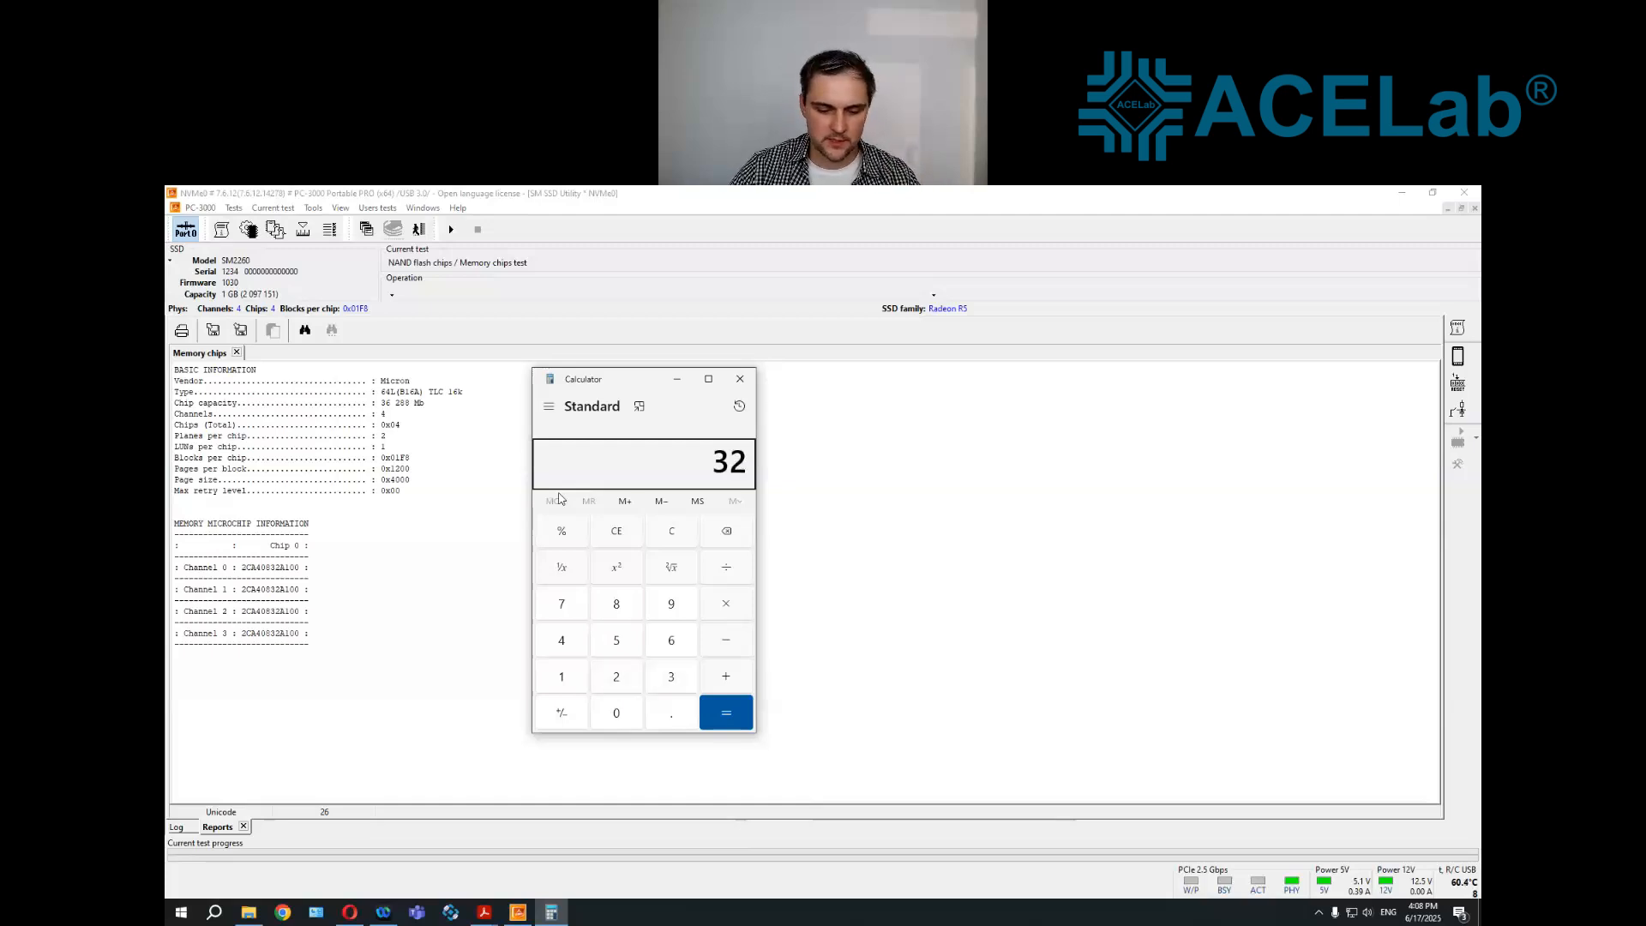
{"action": "key", "text": "BackSpace"}
{"action": "type", "text": "6"}
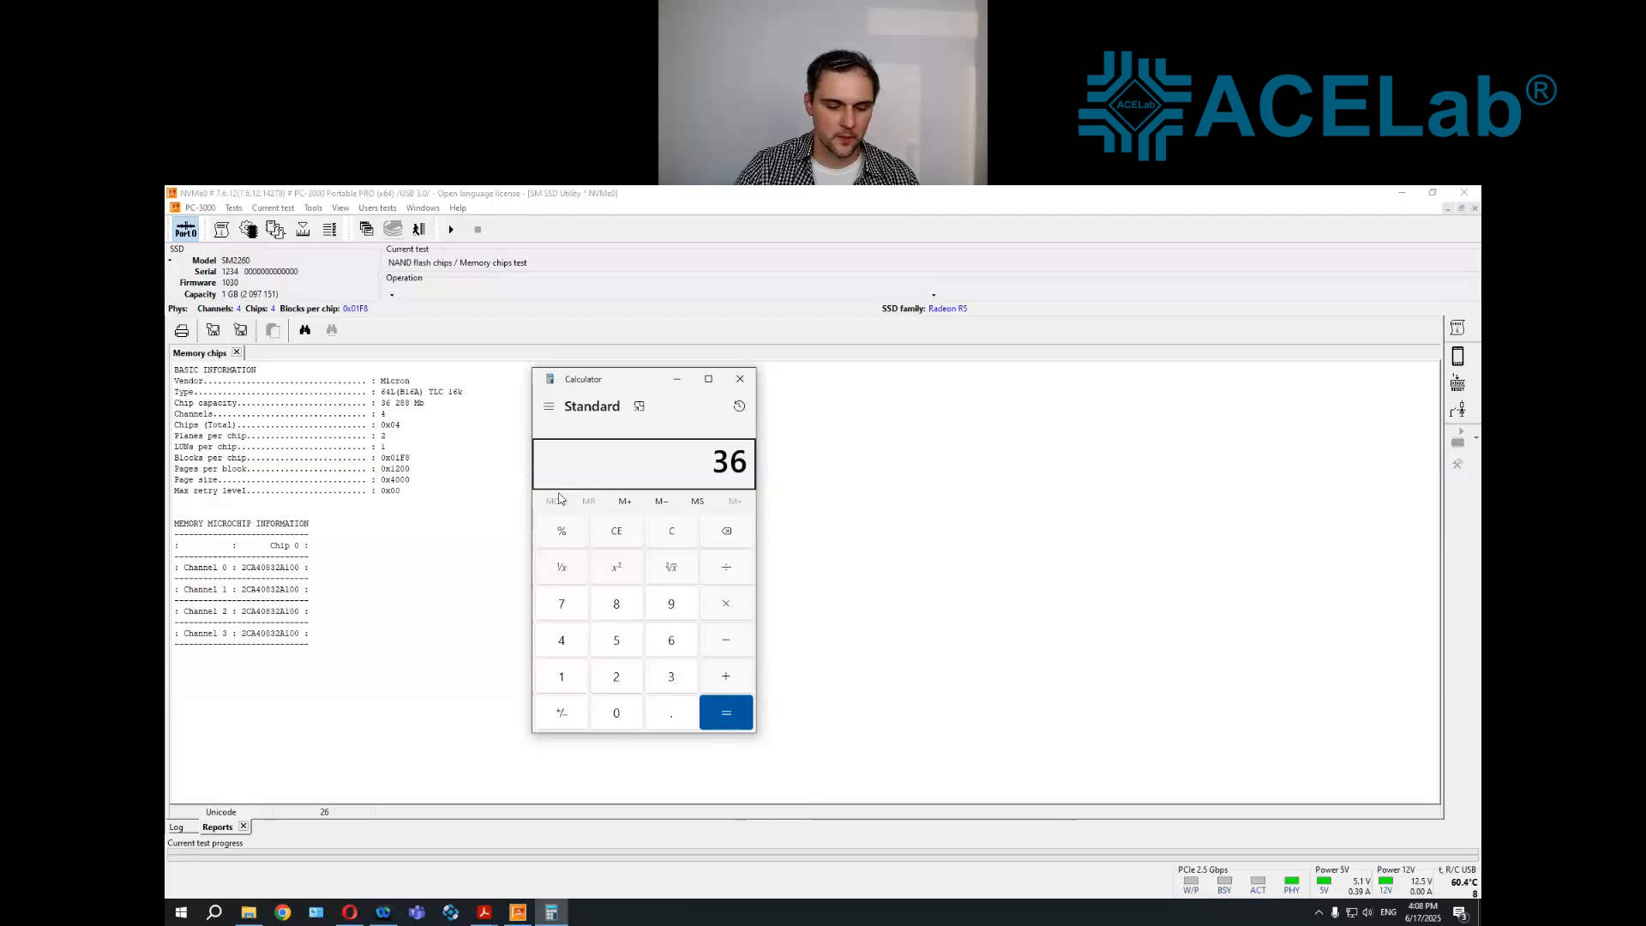
{"action": "type", "text": ",288"}
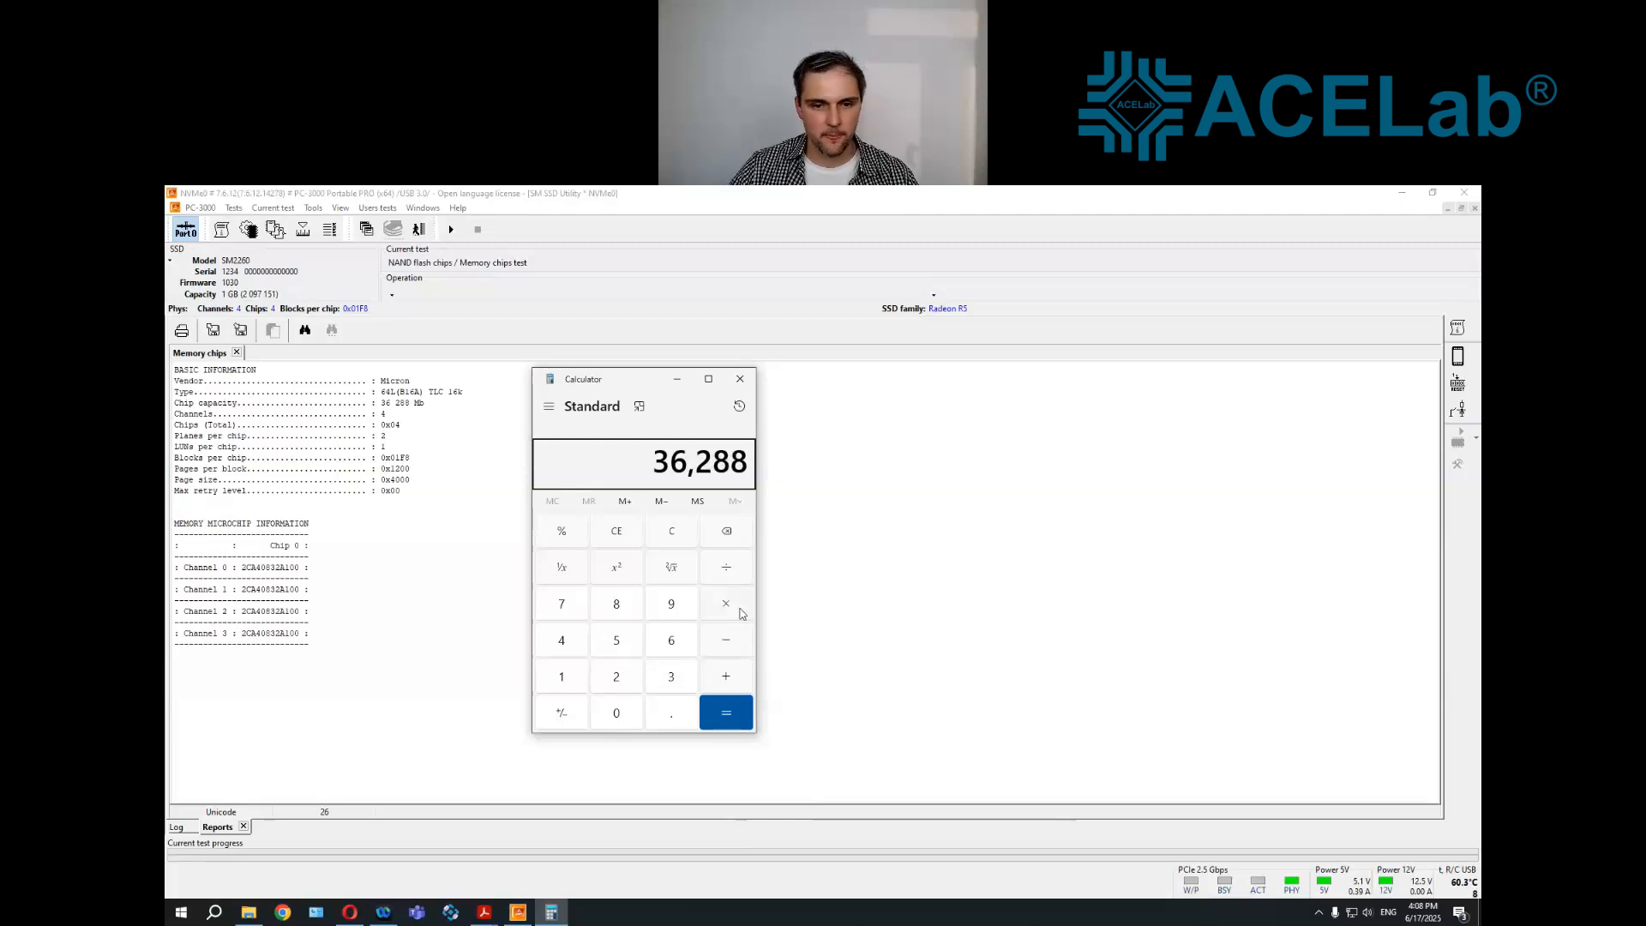
{"action": "key", "text": "asterisk"}
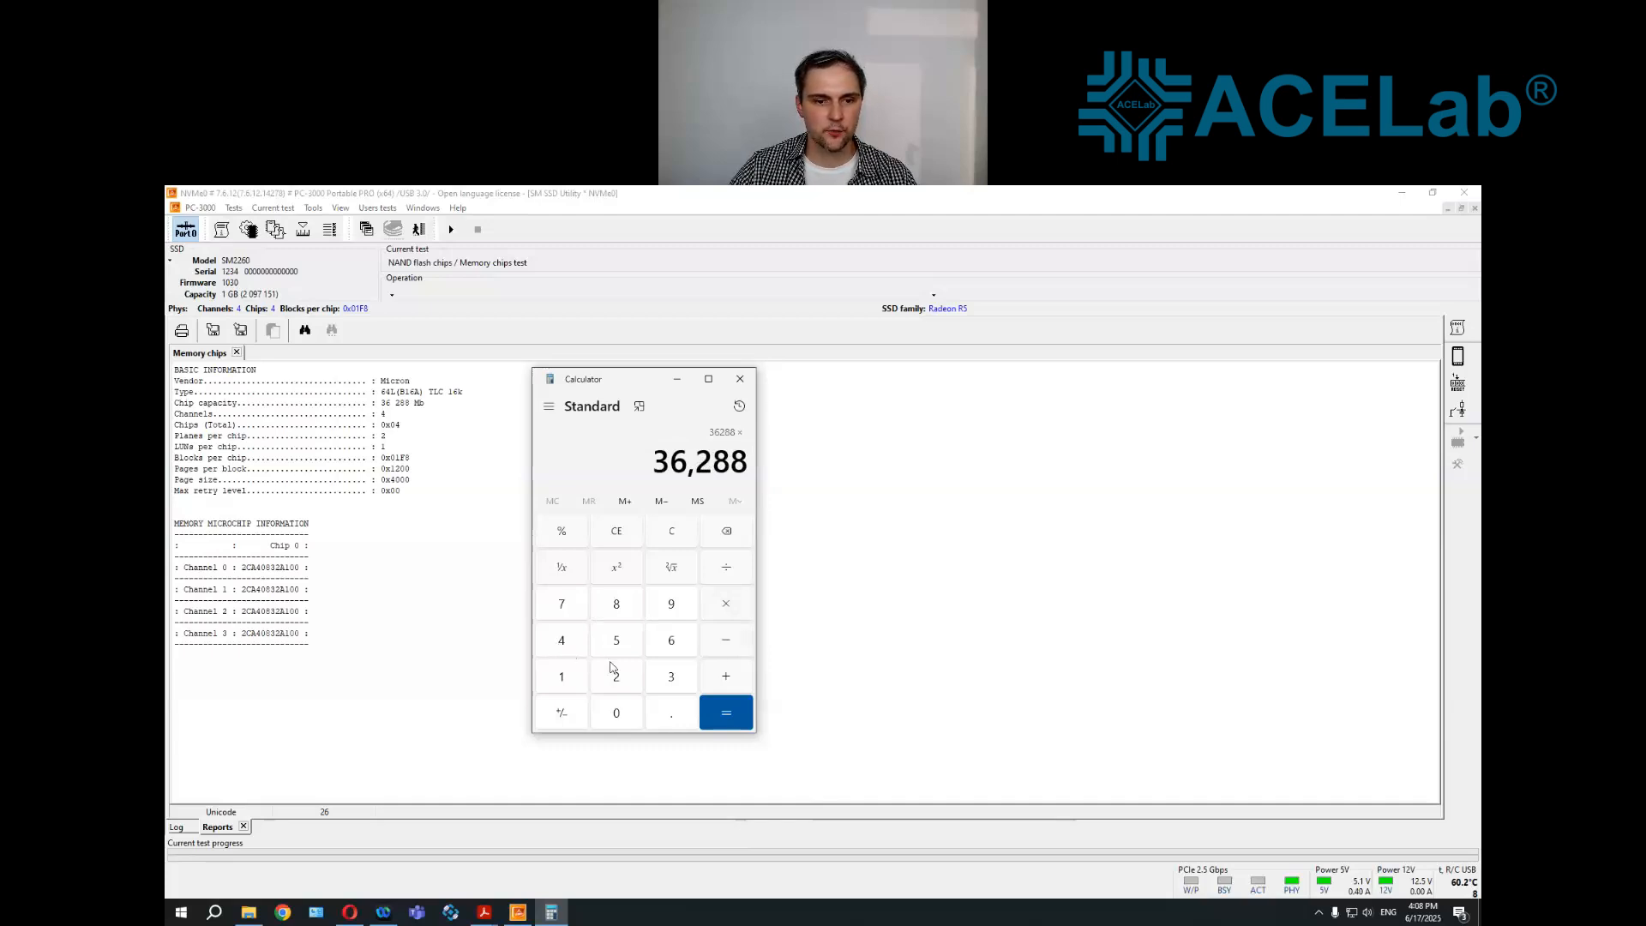
{"action": "type", "text": "4"}
{"action": "key", "text": "Return"}
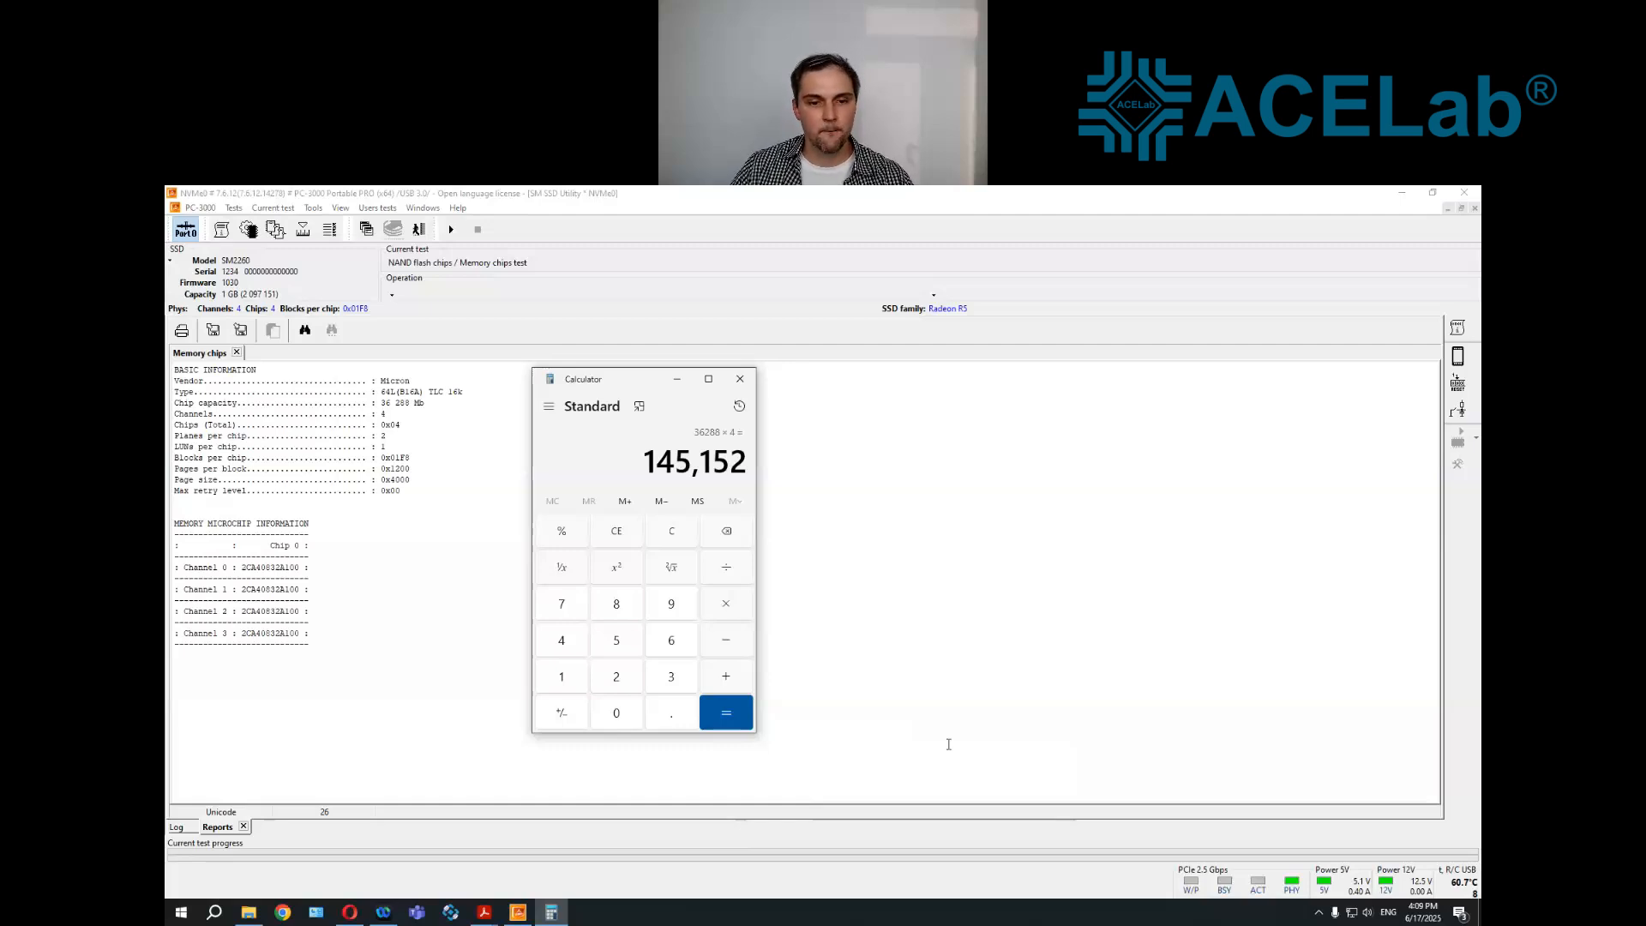
{"action": "left_click", "coordinate": [679, 533]}
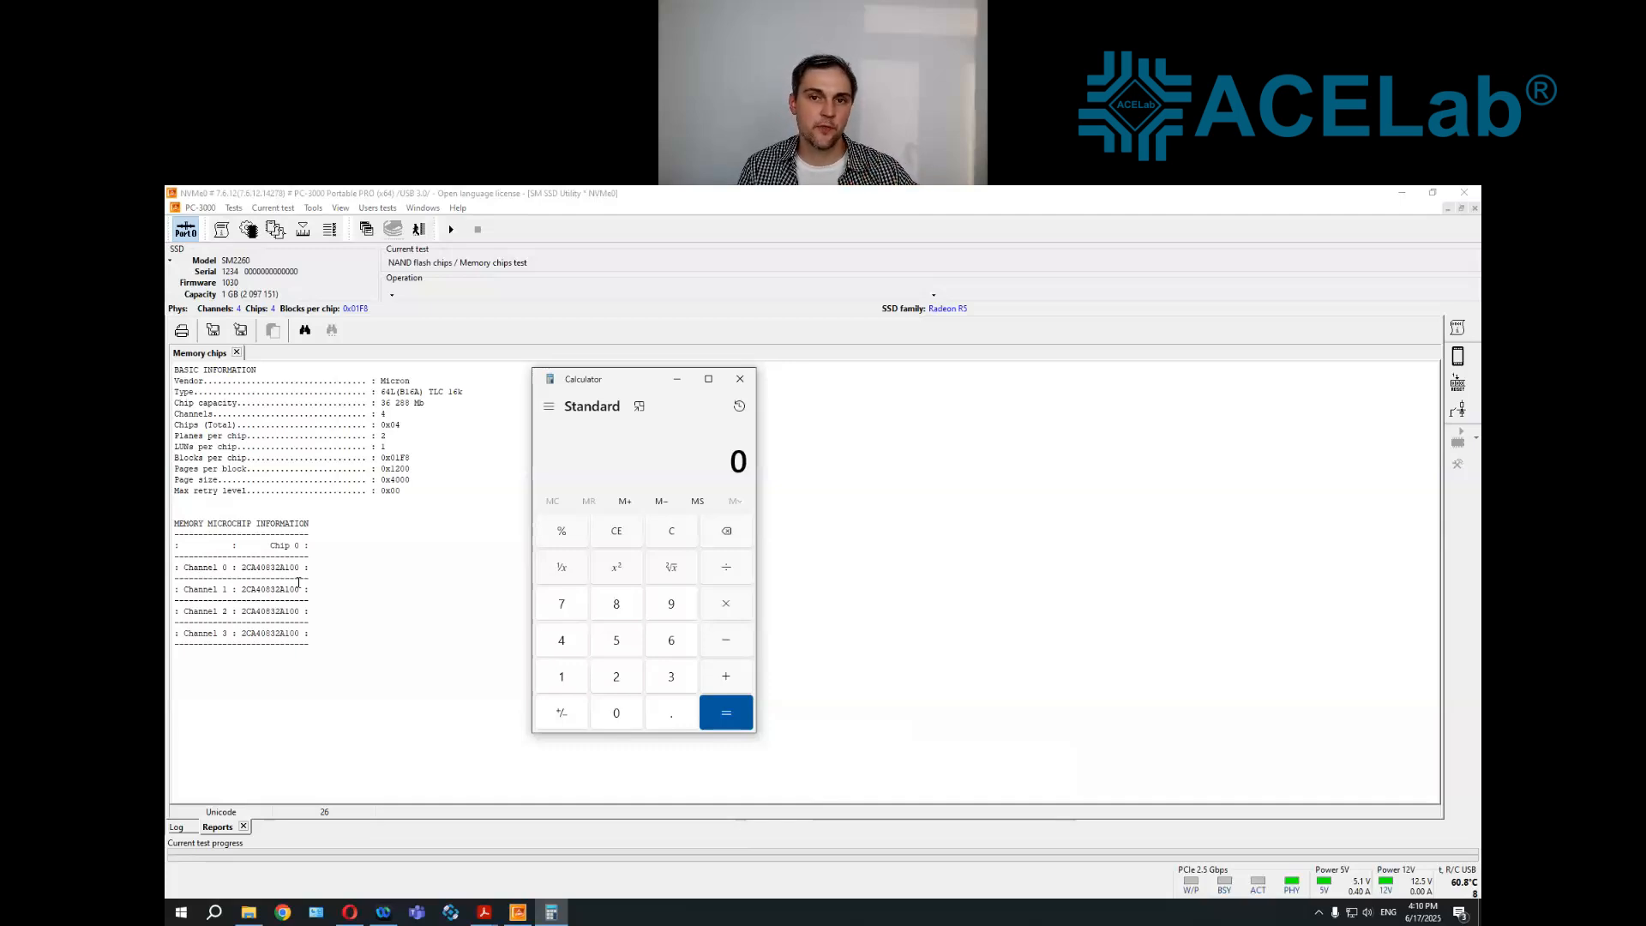
Return to the utility log and create the translator from service information, accepting the suggested HP SSD EX900 120GB profile and the creation settings
{"action": "left_click", "coordinate": [187, 823]}
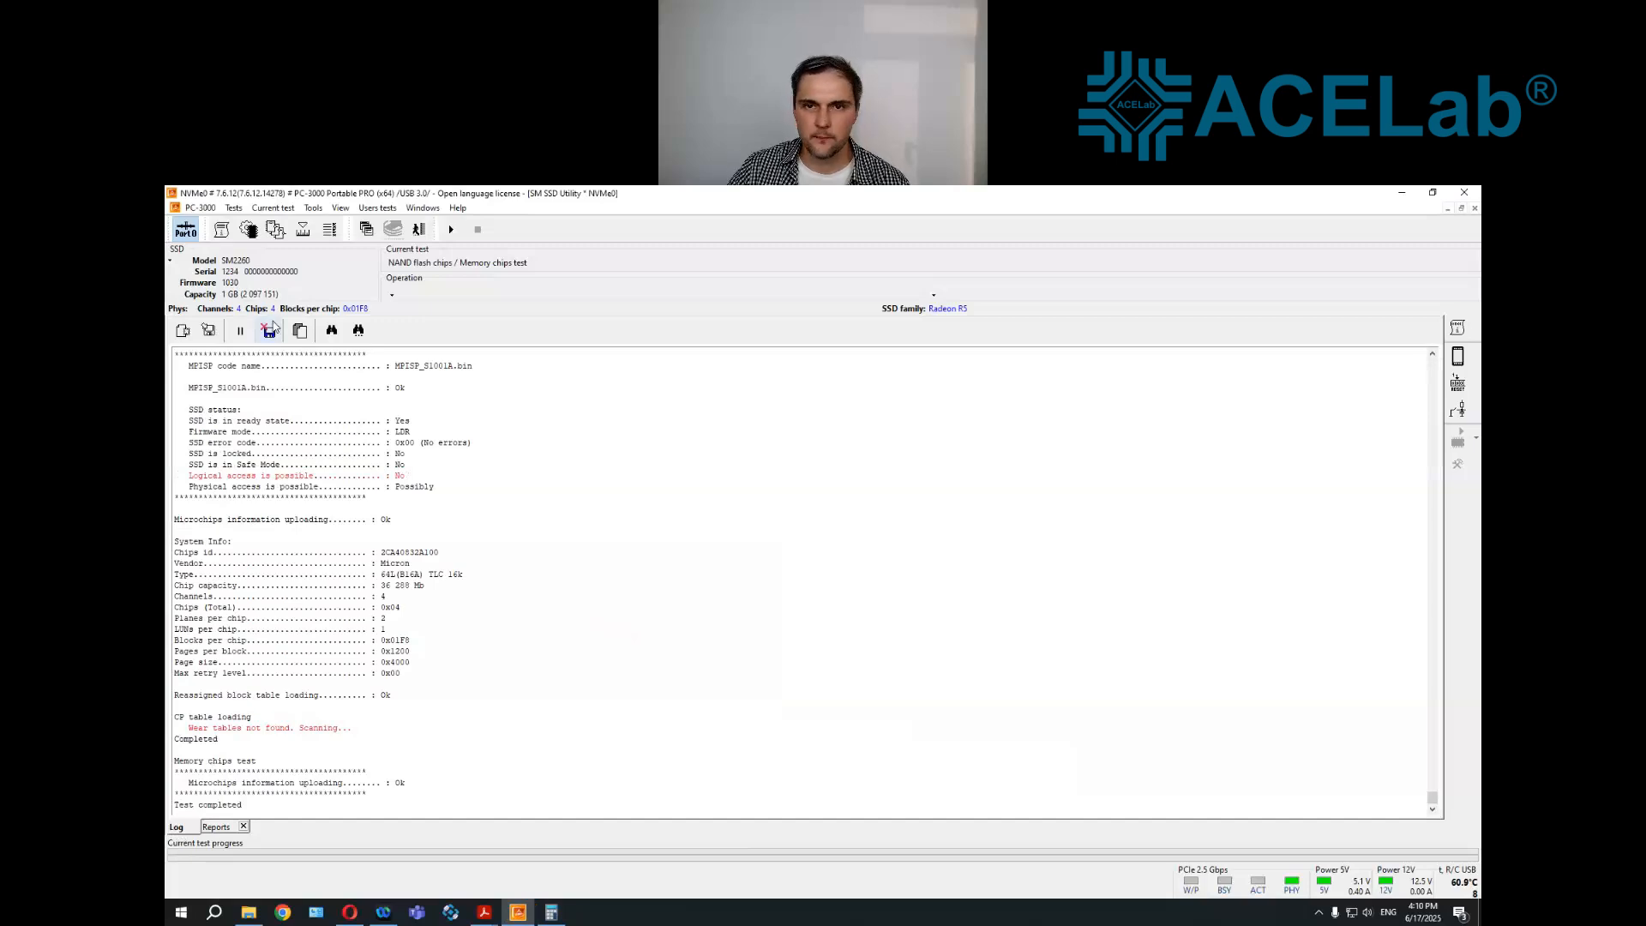
{"action": "left_click", "coordinate": [233, 208]}
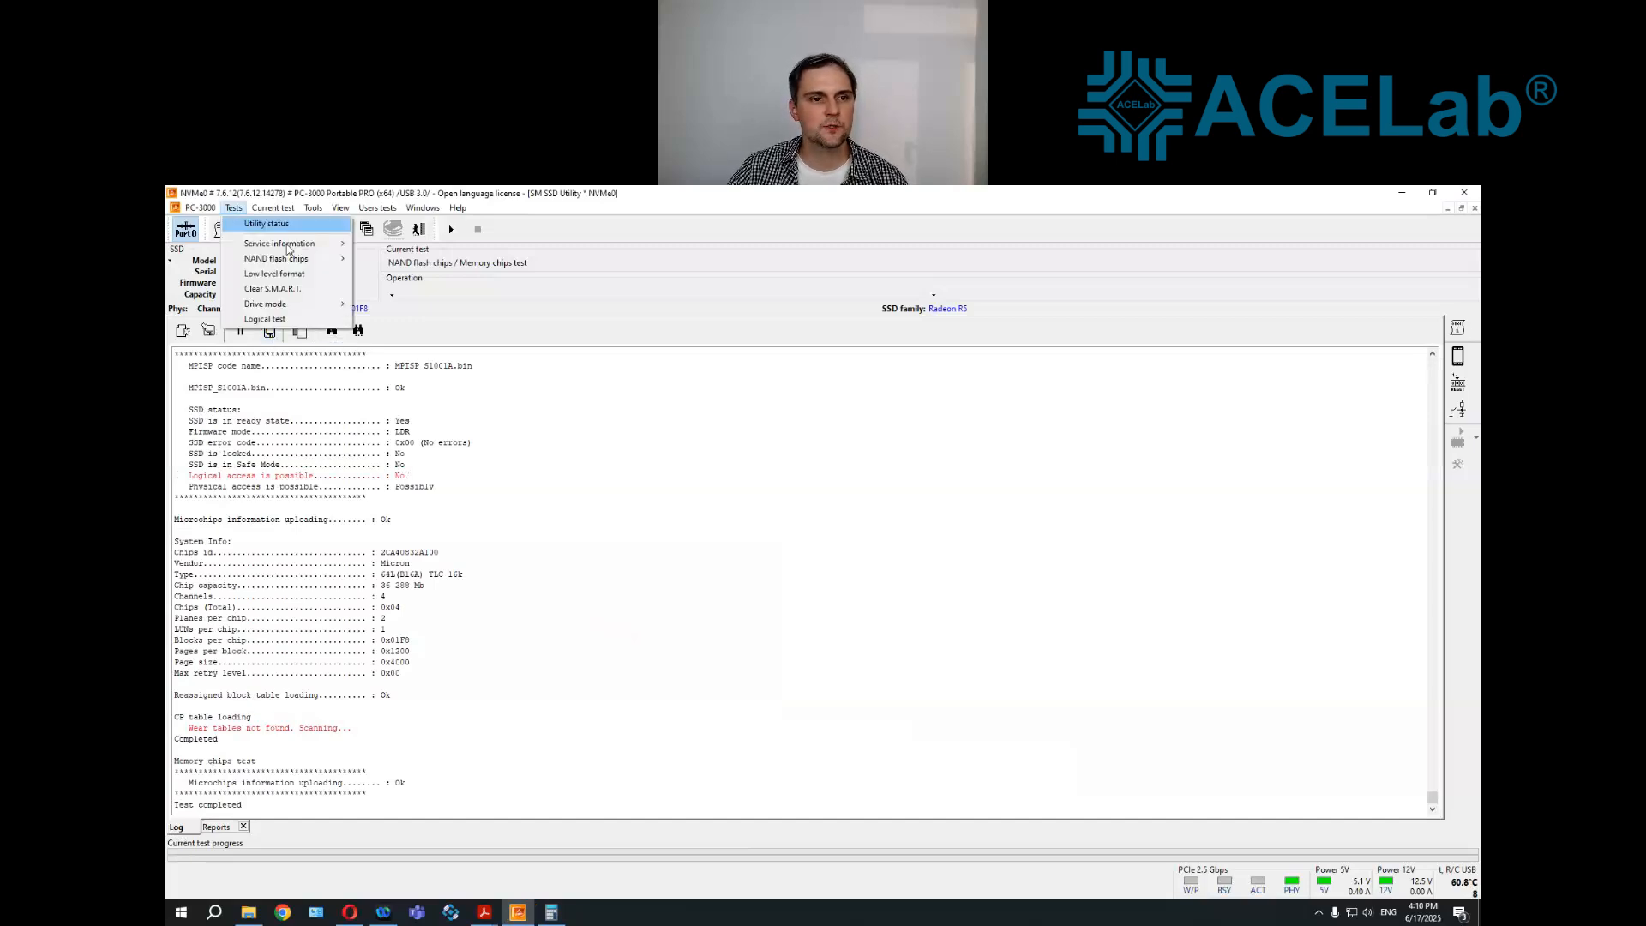
{"action": "mouse_move", "coordinate": [283, 243]}
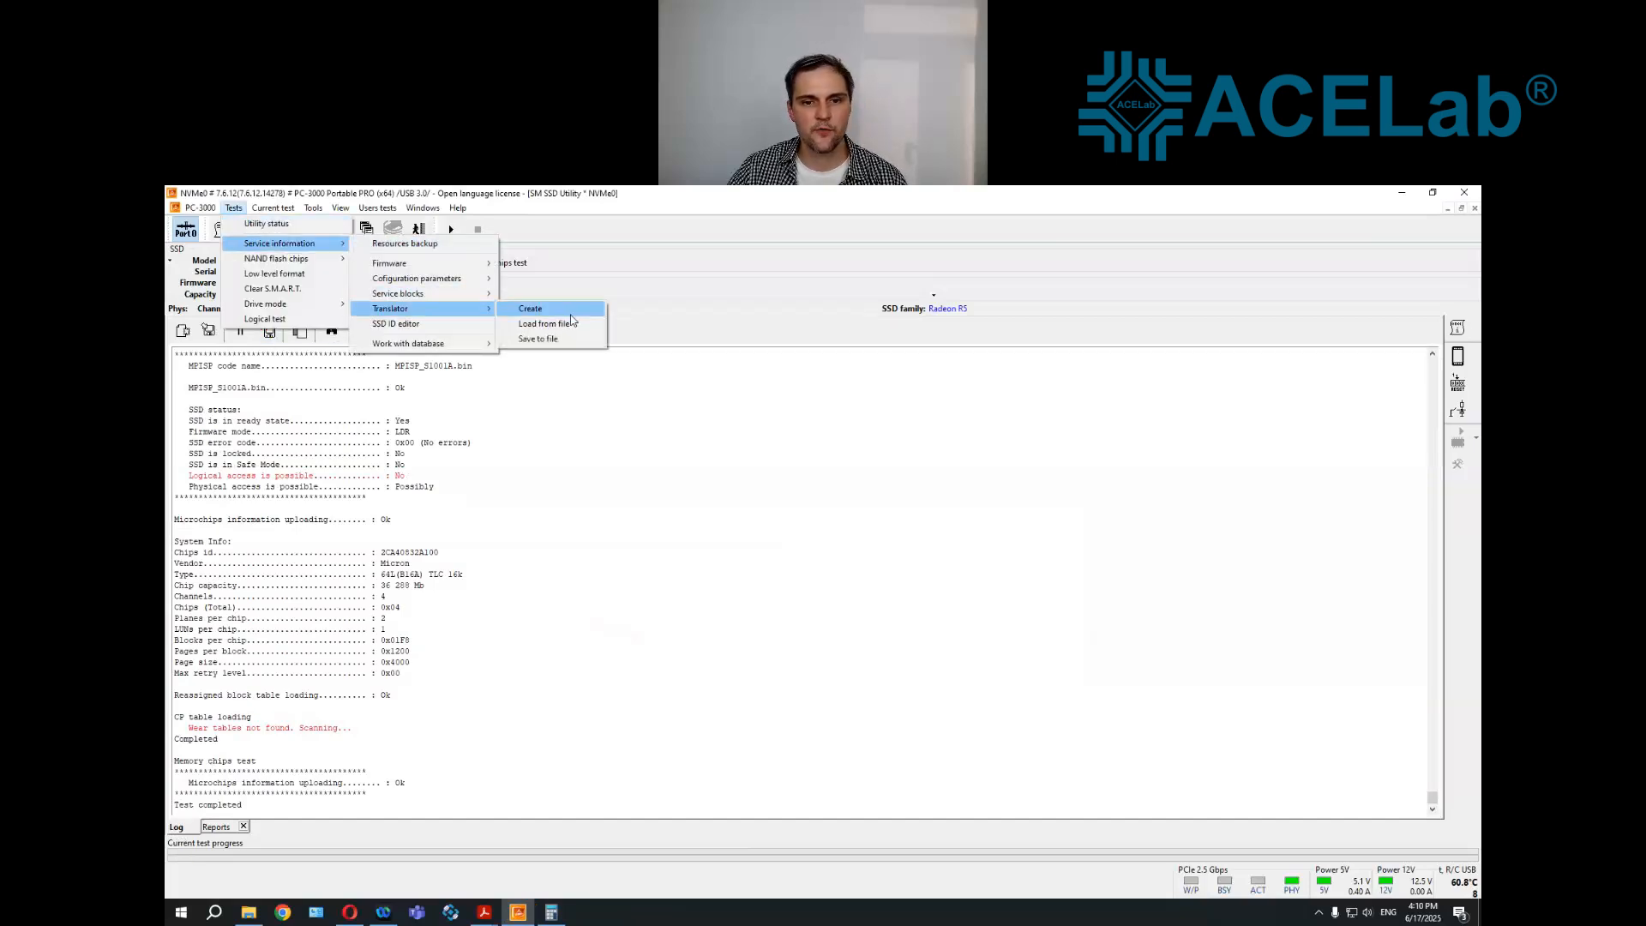
{"action": "left_click", "coordinate": [934, 569]}
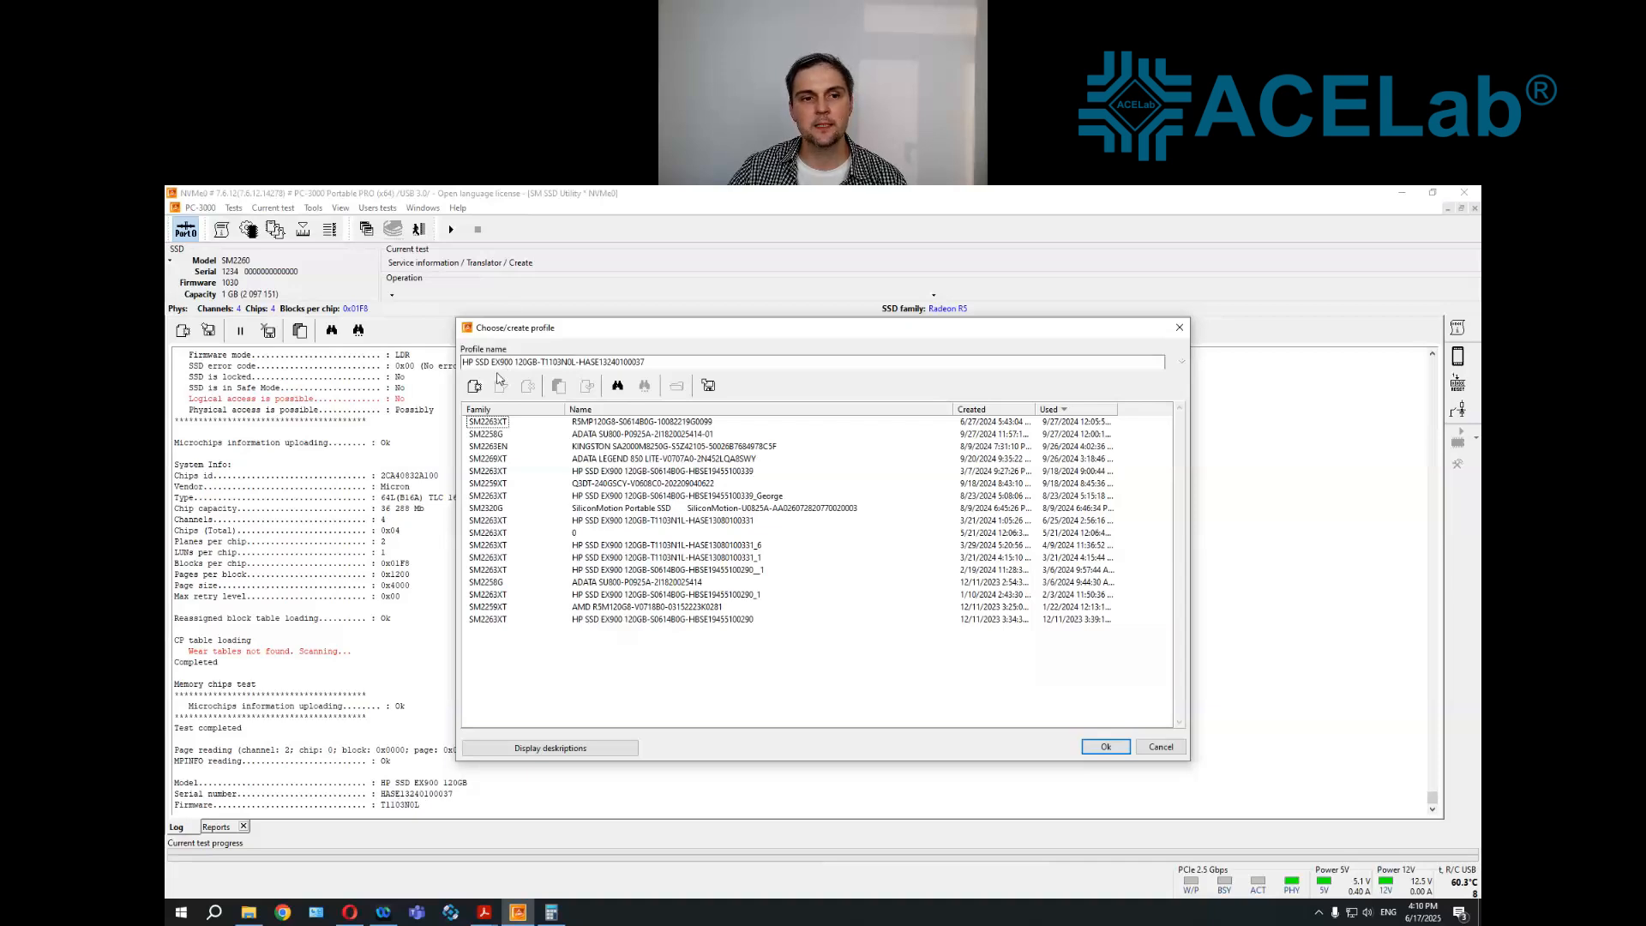
{"action": "left_click", "coordinate": [1101, 746]}
{"action": "left_click", "coordinate": [881, 647]}
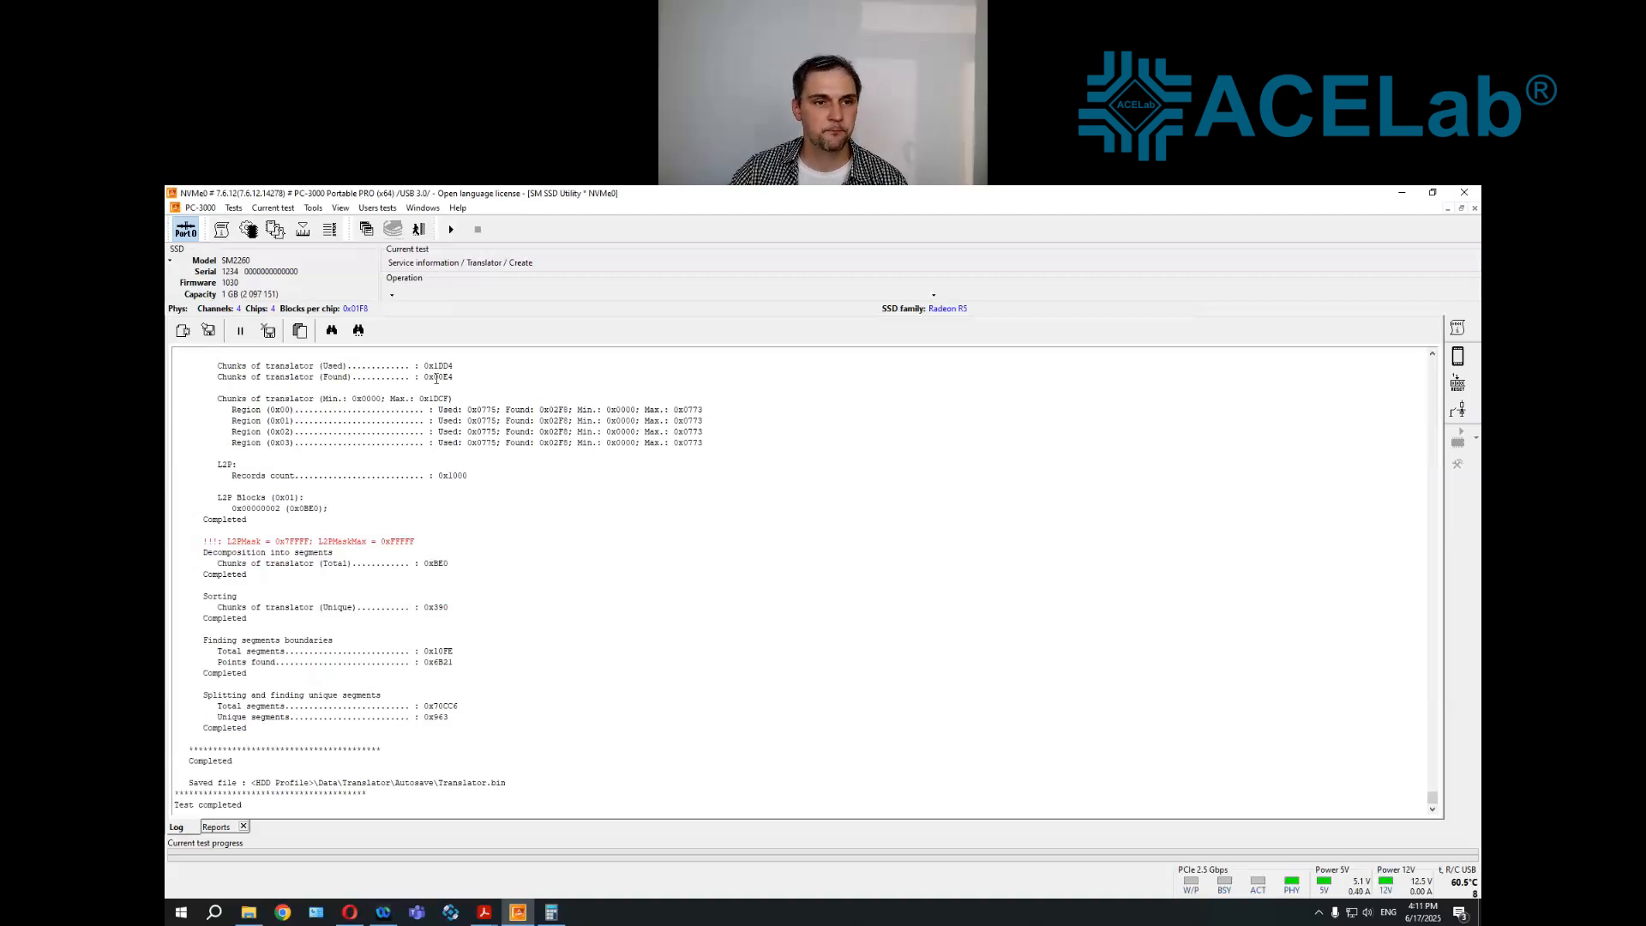
Create a Data Extractor task for the SM2260 utility drive, using physical reading by logical order and a data copy with the list of ranges map
{"action": "left_click", "coordinate": [424, 212]}
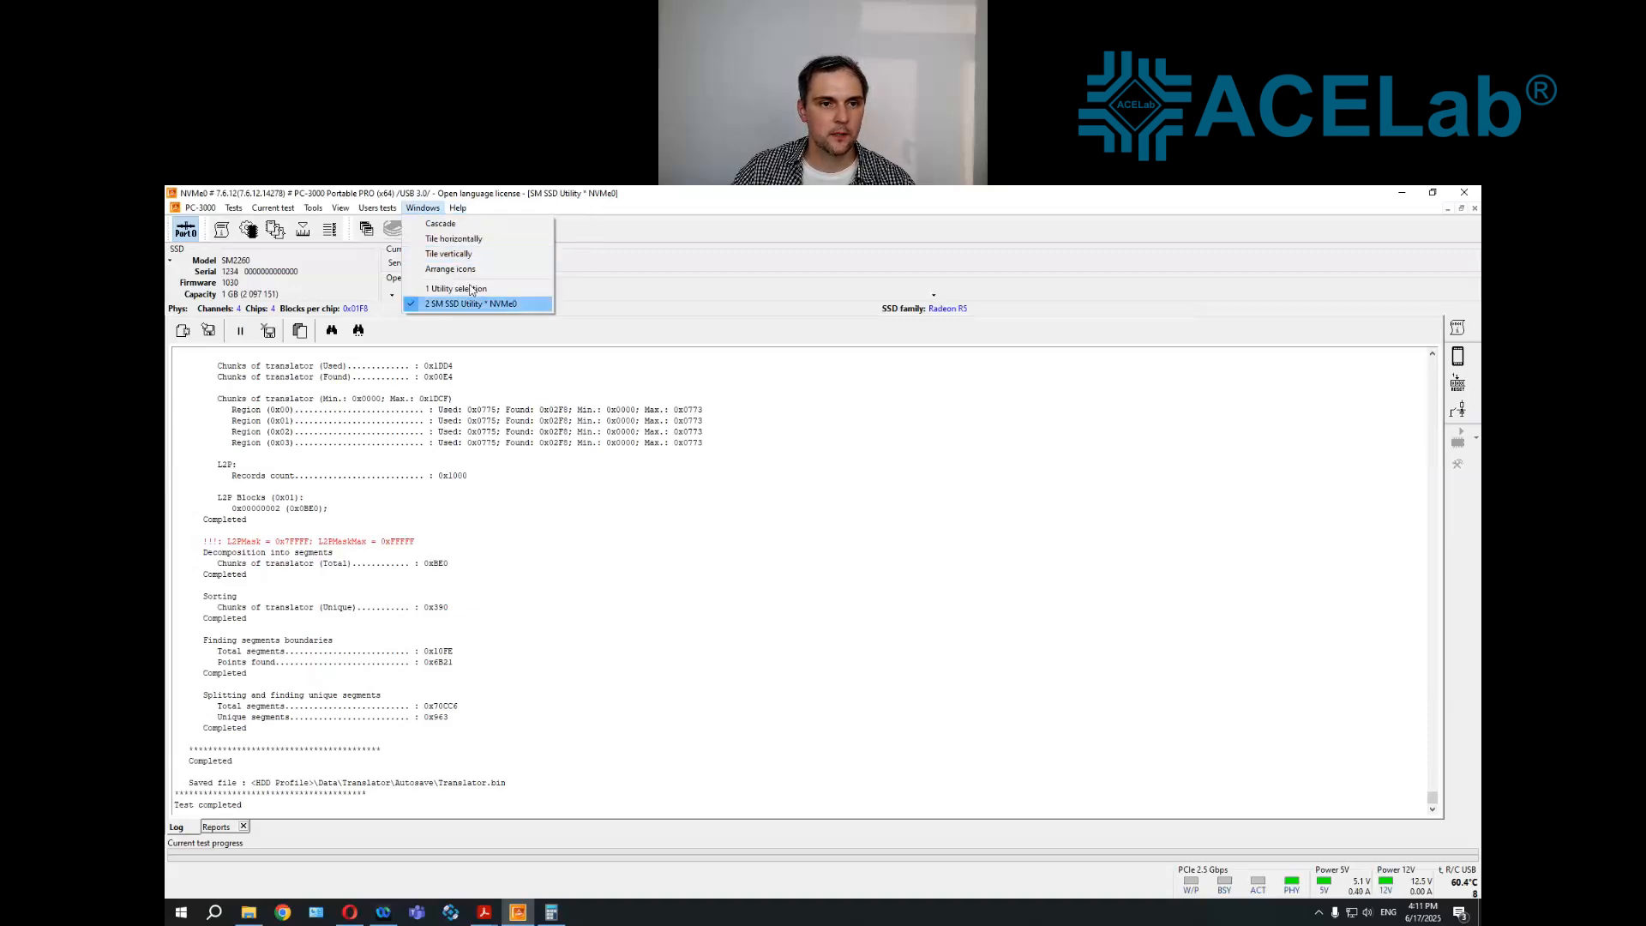
{"action": "left_click", "coordinate": [471, 290]}
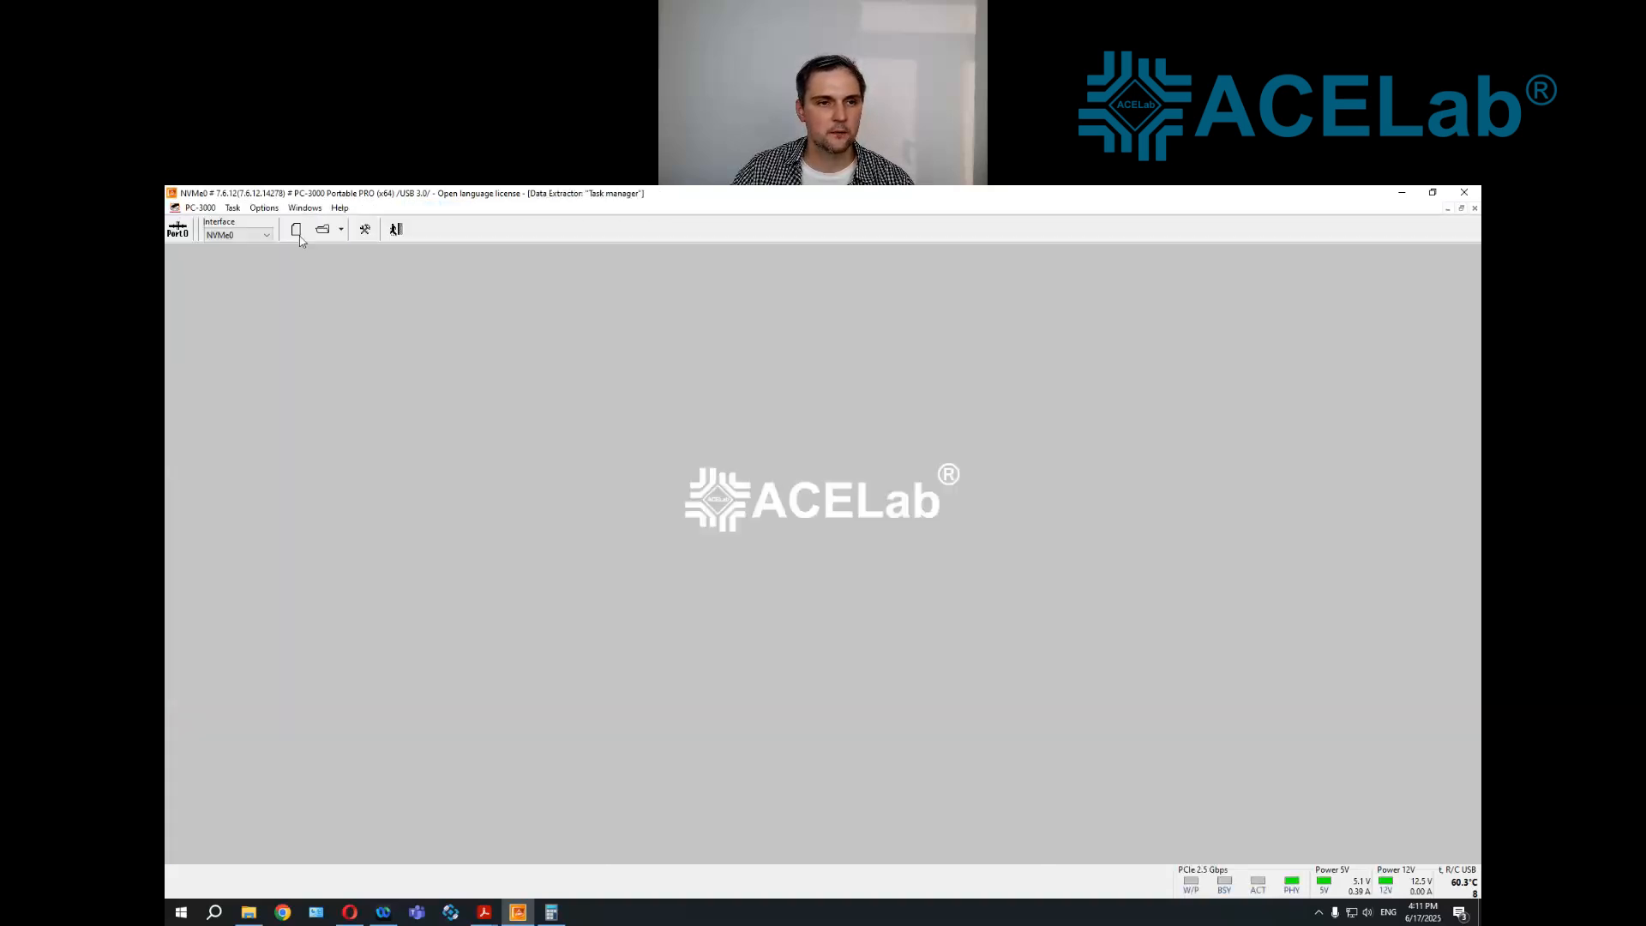
{"action": "left_click", "coordinate": [297, 230]}
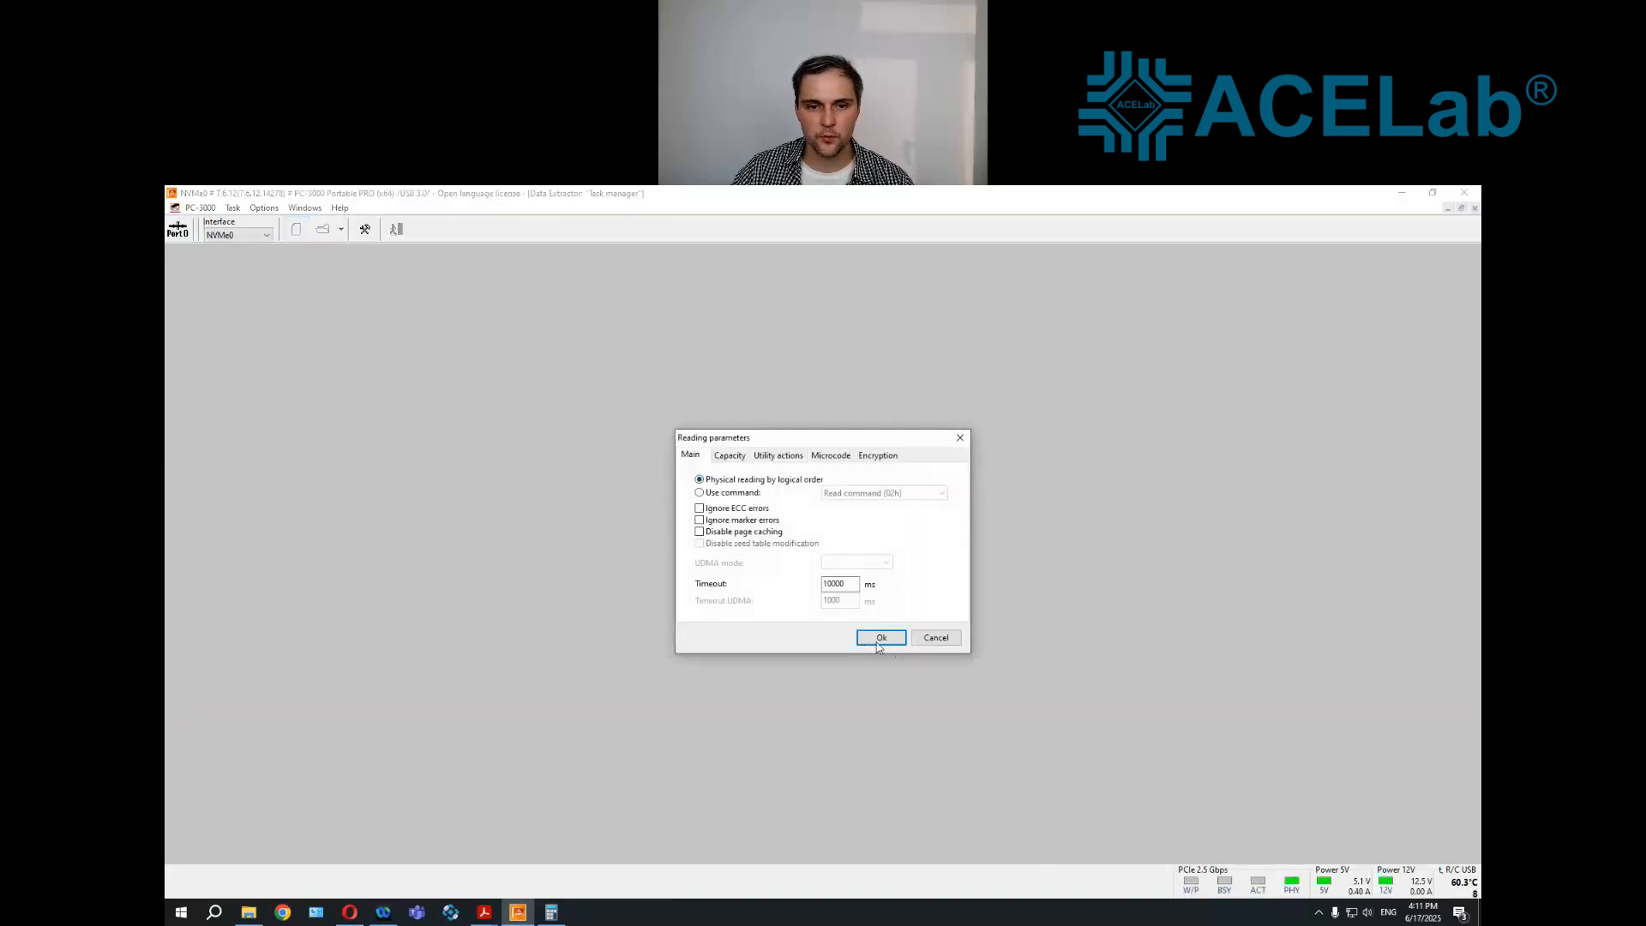
{"action": "left_click", "coordinate": [878, 645]}
{"action": "left_click", "coordinate": [955, 686]}
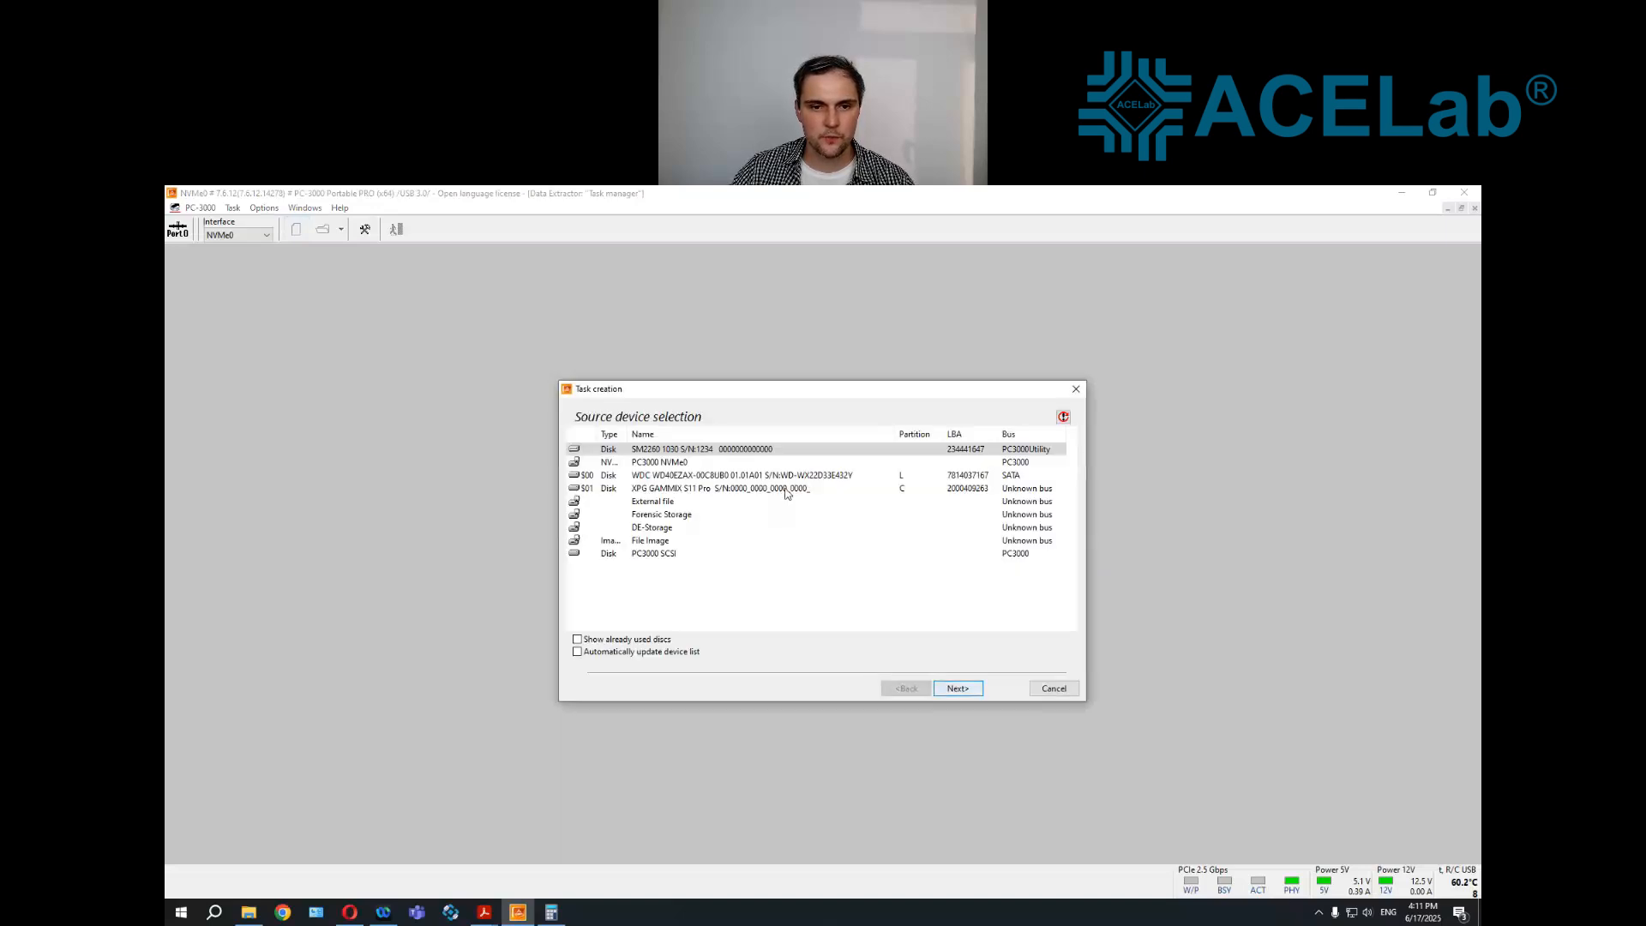
{"action": "left_click", "coordinate": [954, 690]}
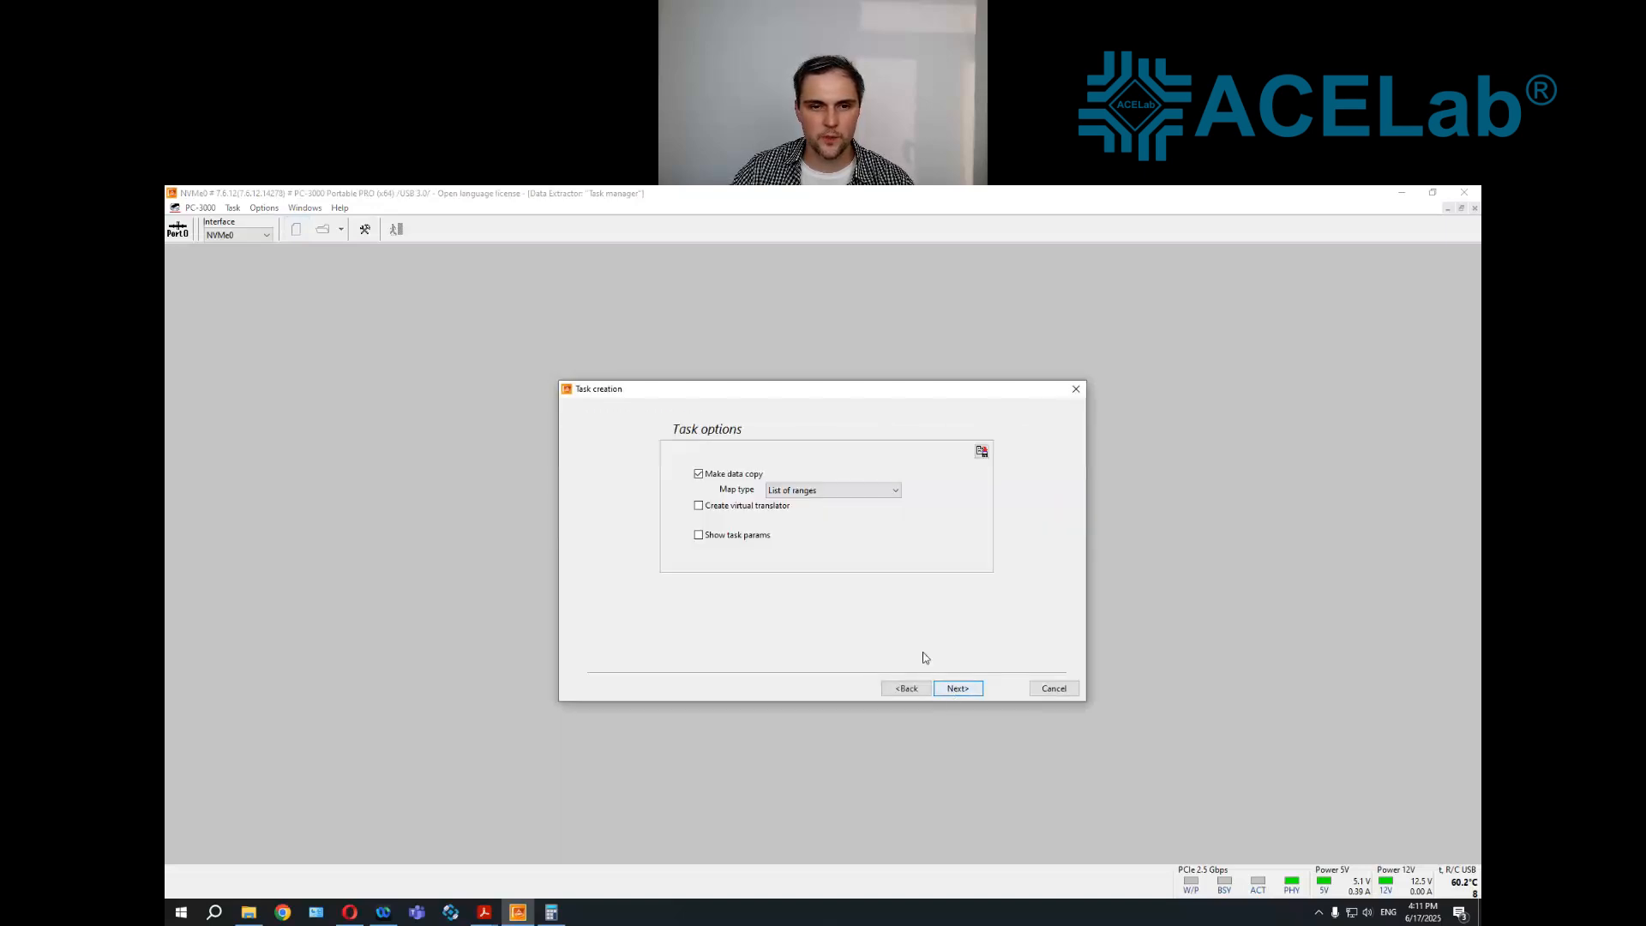
{"action": "left_click", "coordinate": [953, 690]}
{"action": "left_click", "coordinate": [970, 690]}
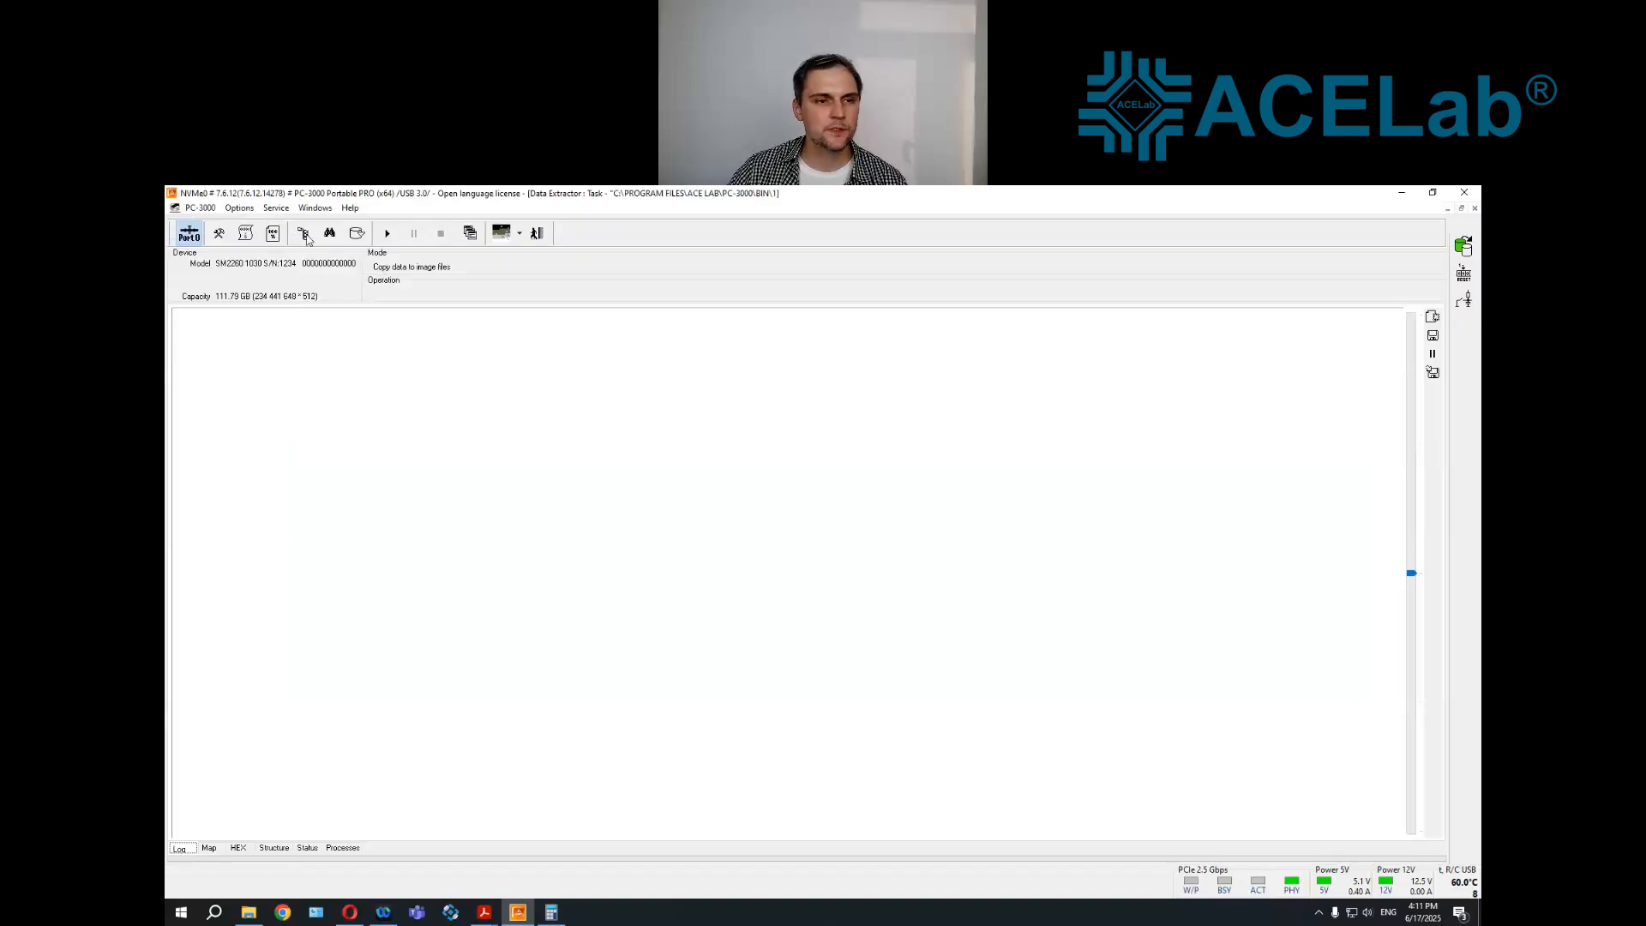
{"action": "left_click", "coordinate": [305, 235]}
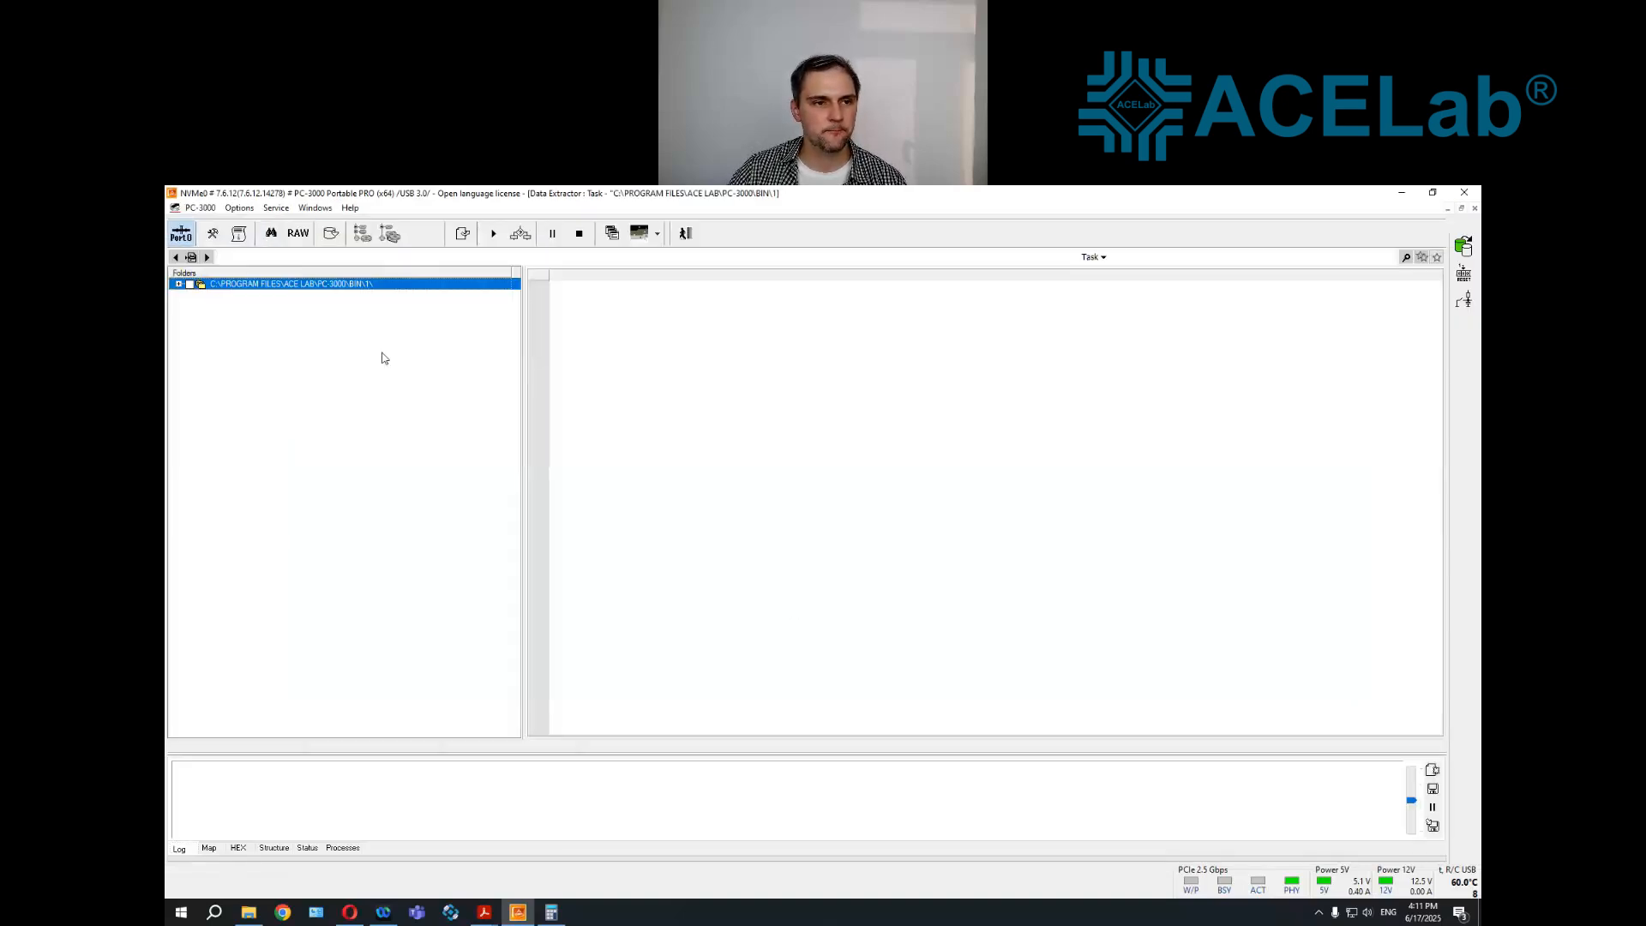
Expand the task's drive down to the NTFS HP EX900 partition and open its Root folder
{"action": "left_click", "coordinate": [178, 284]}
{"action": "left_click", "coordinate": [191, 296]}
{"action": "left_click", "coordinate": [203, 307]}
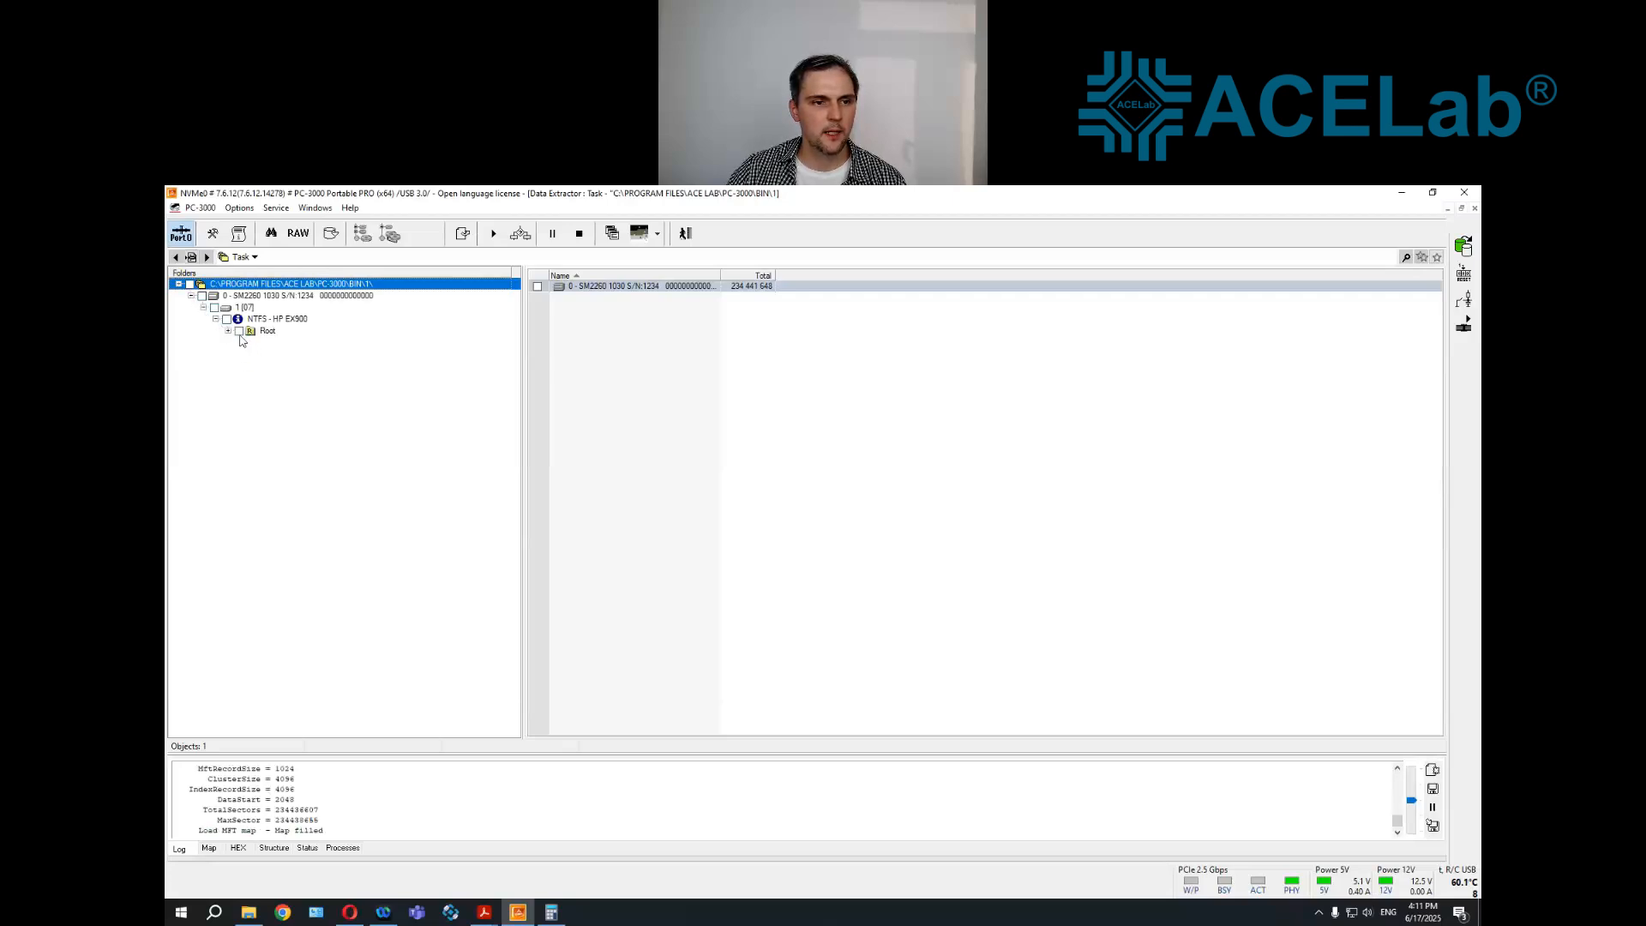
{"action": "double_click", "coordinate": [267, 332]}
Preview the recovered photos dsc_2176-1 and DSC_4829.jpg from the Root folder, closing each after viewing
{"action": "scroll", "coordinate": [684, 493], "scroll_direction": "down", "scroll_amount": 15}
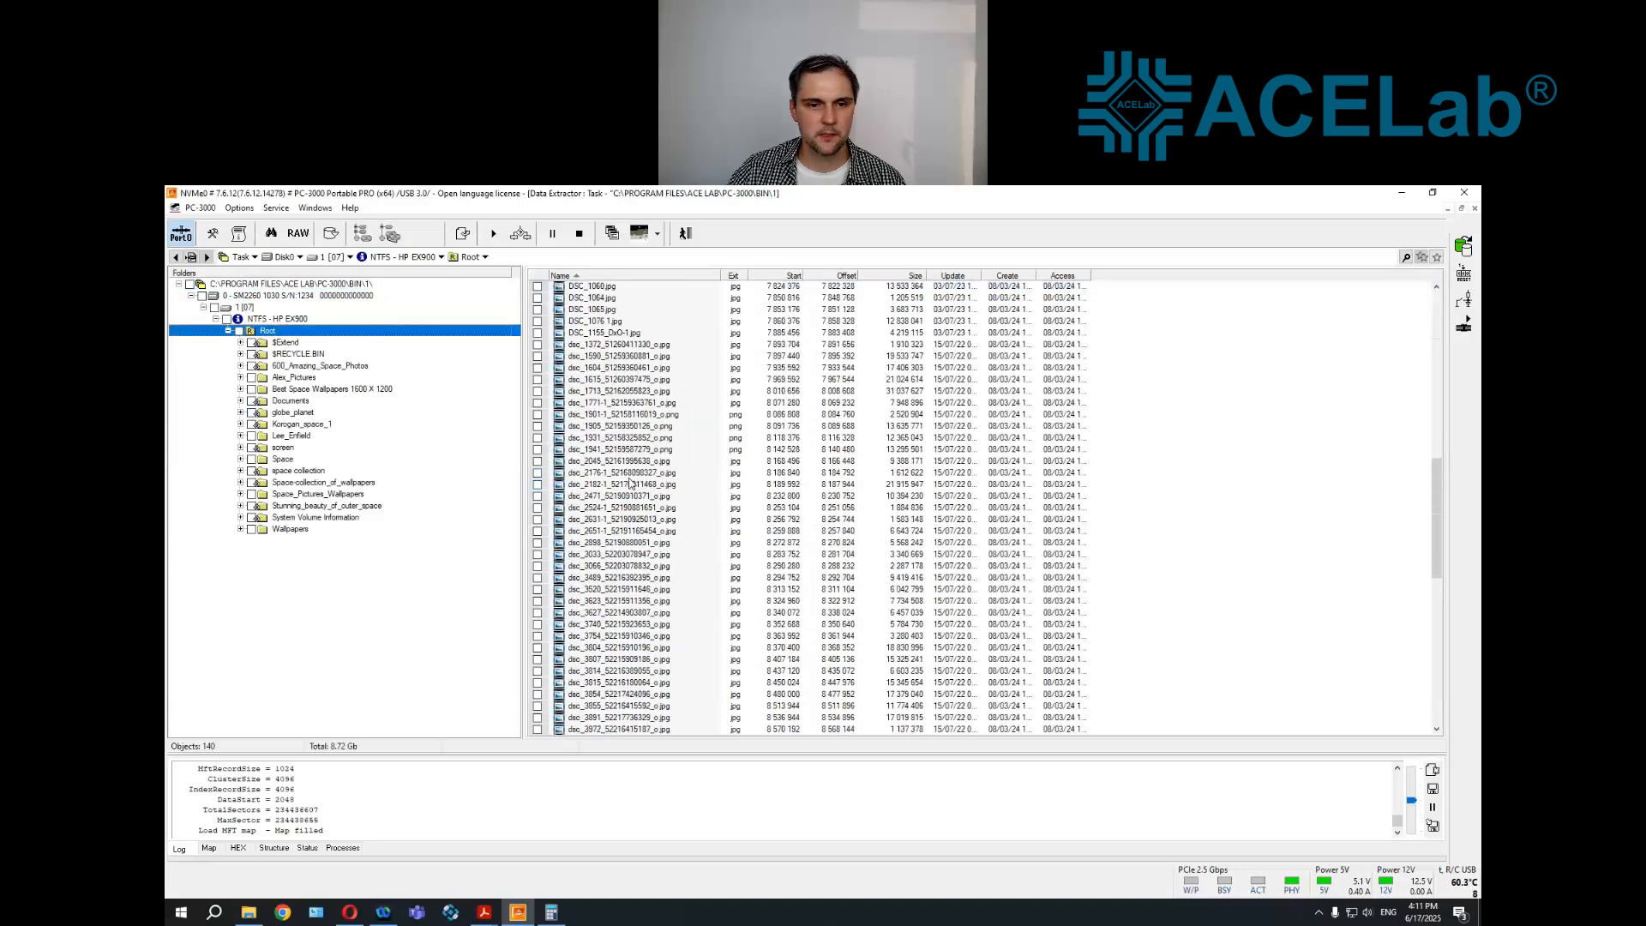
{"action": "right_click", "coordinate": [630, 476]}
{"action": "left_click", "coordinate": [685, 641]}
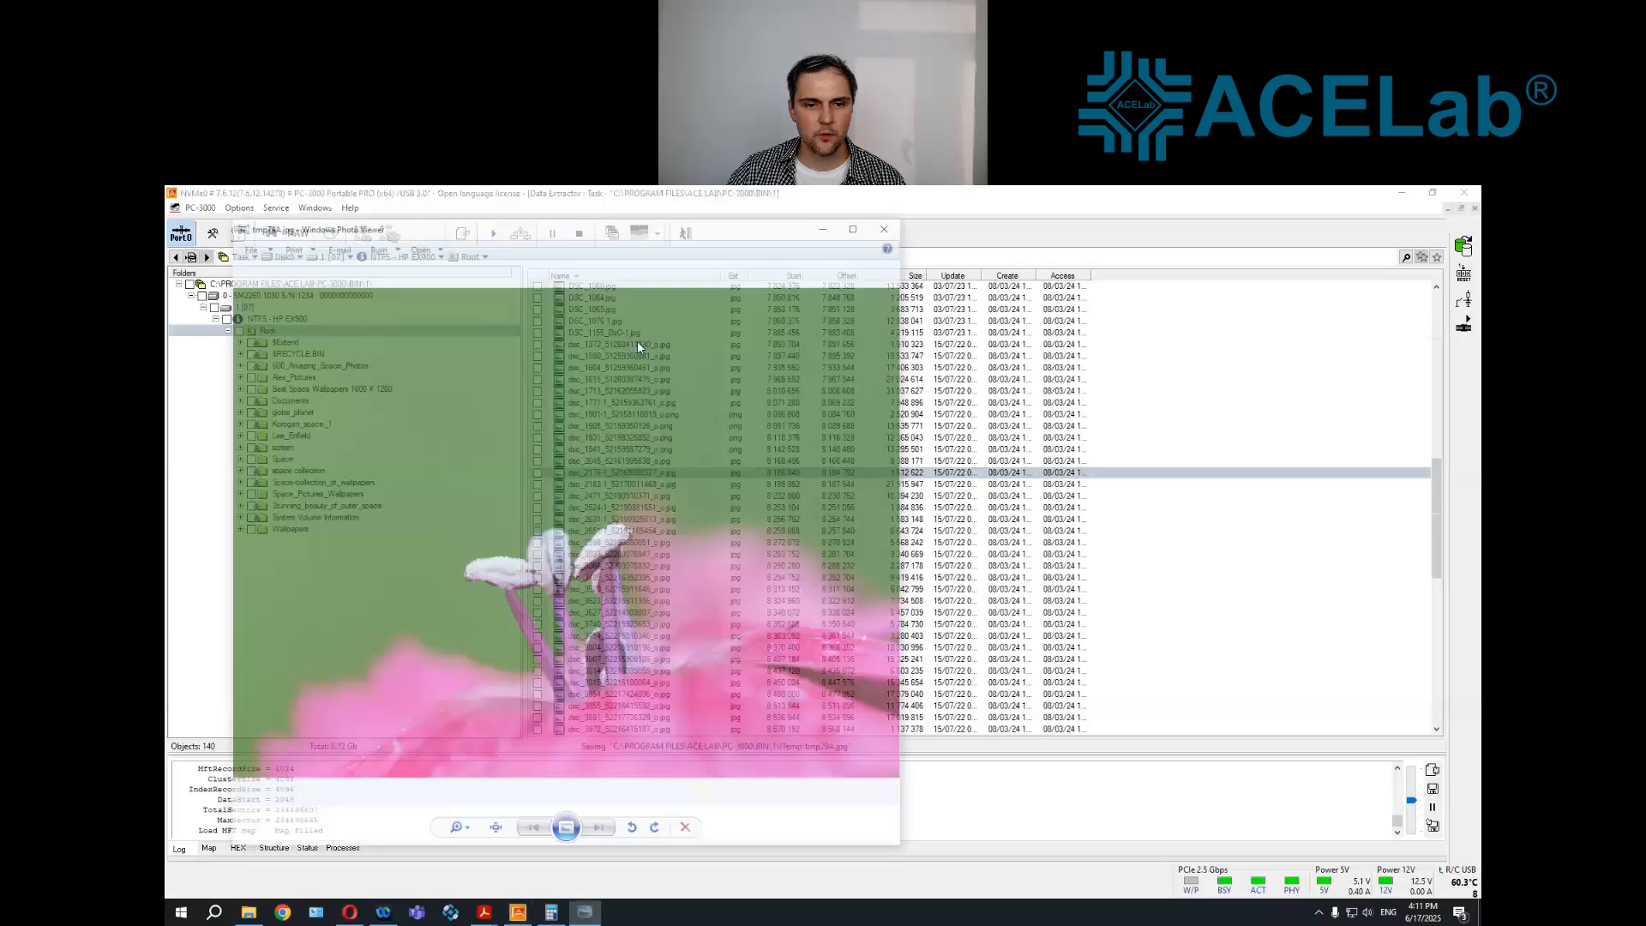
{"action": "left_click", "coordinate": [884, 229]}
{"action": "scroll", "coordinate": [620, 525], "scroll_direction": "down", "scroll_amount": 7}
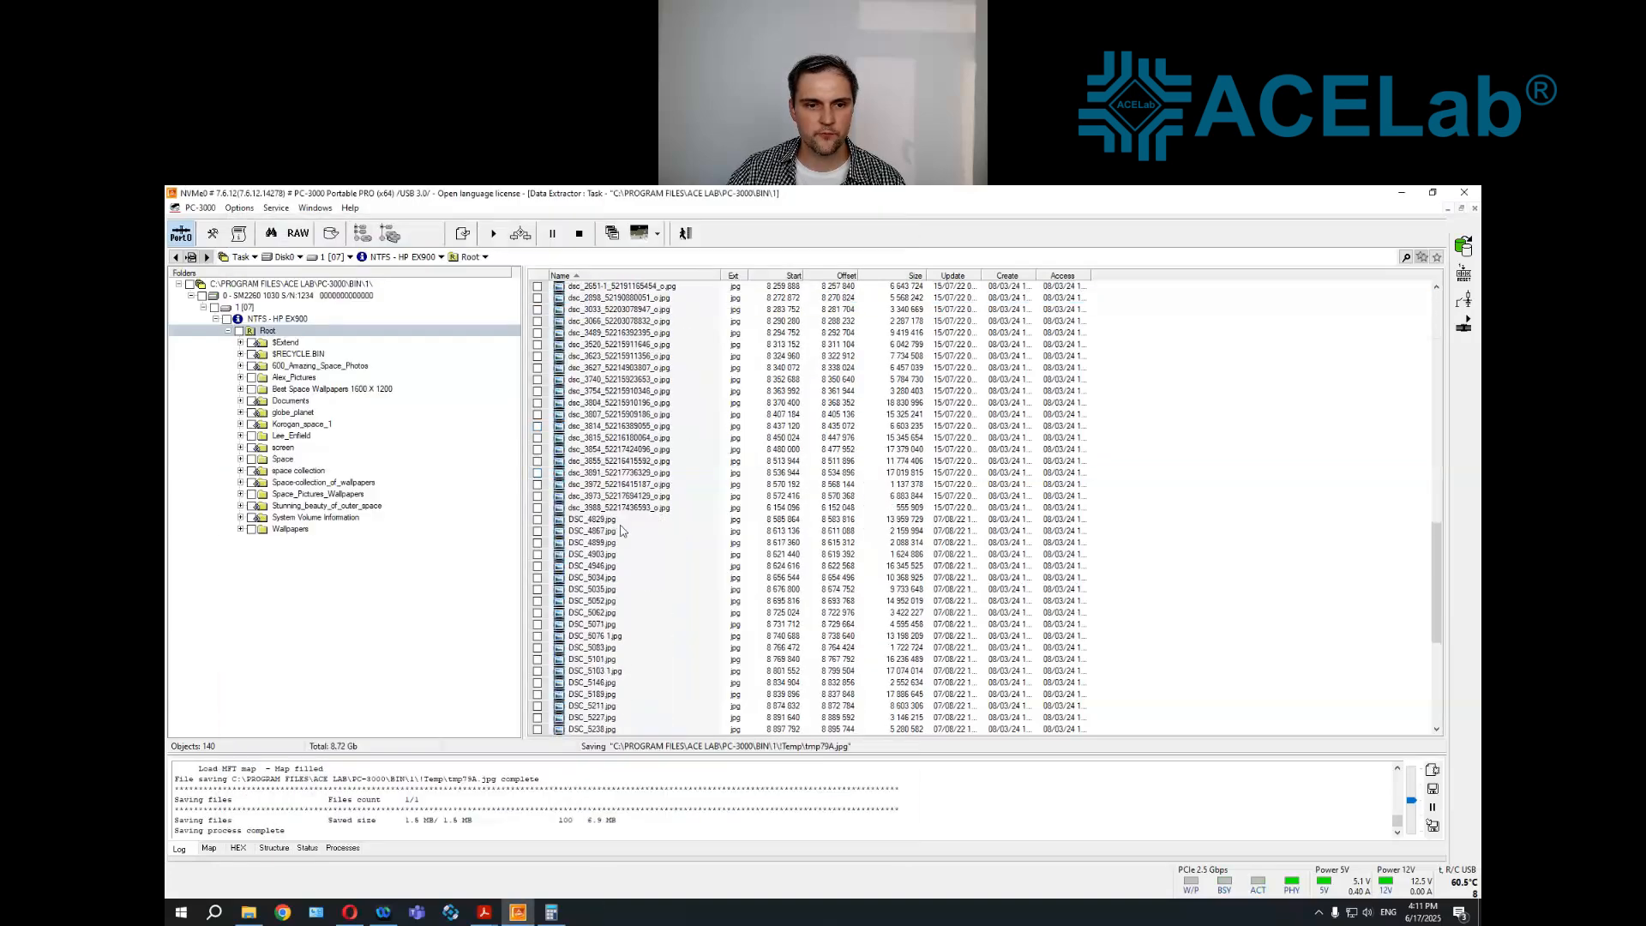
{"action": "right_click", "coordinate": [620, 521]}
{"action": "left_click", "coordinate": [660, 688]}
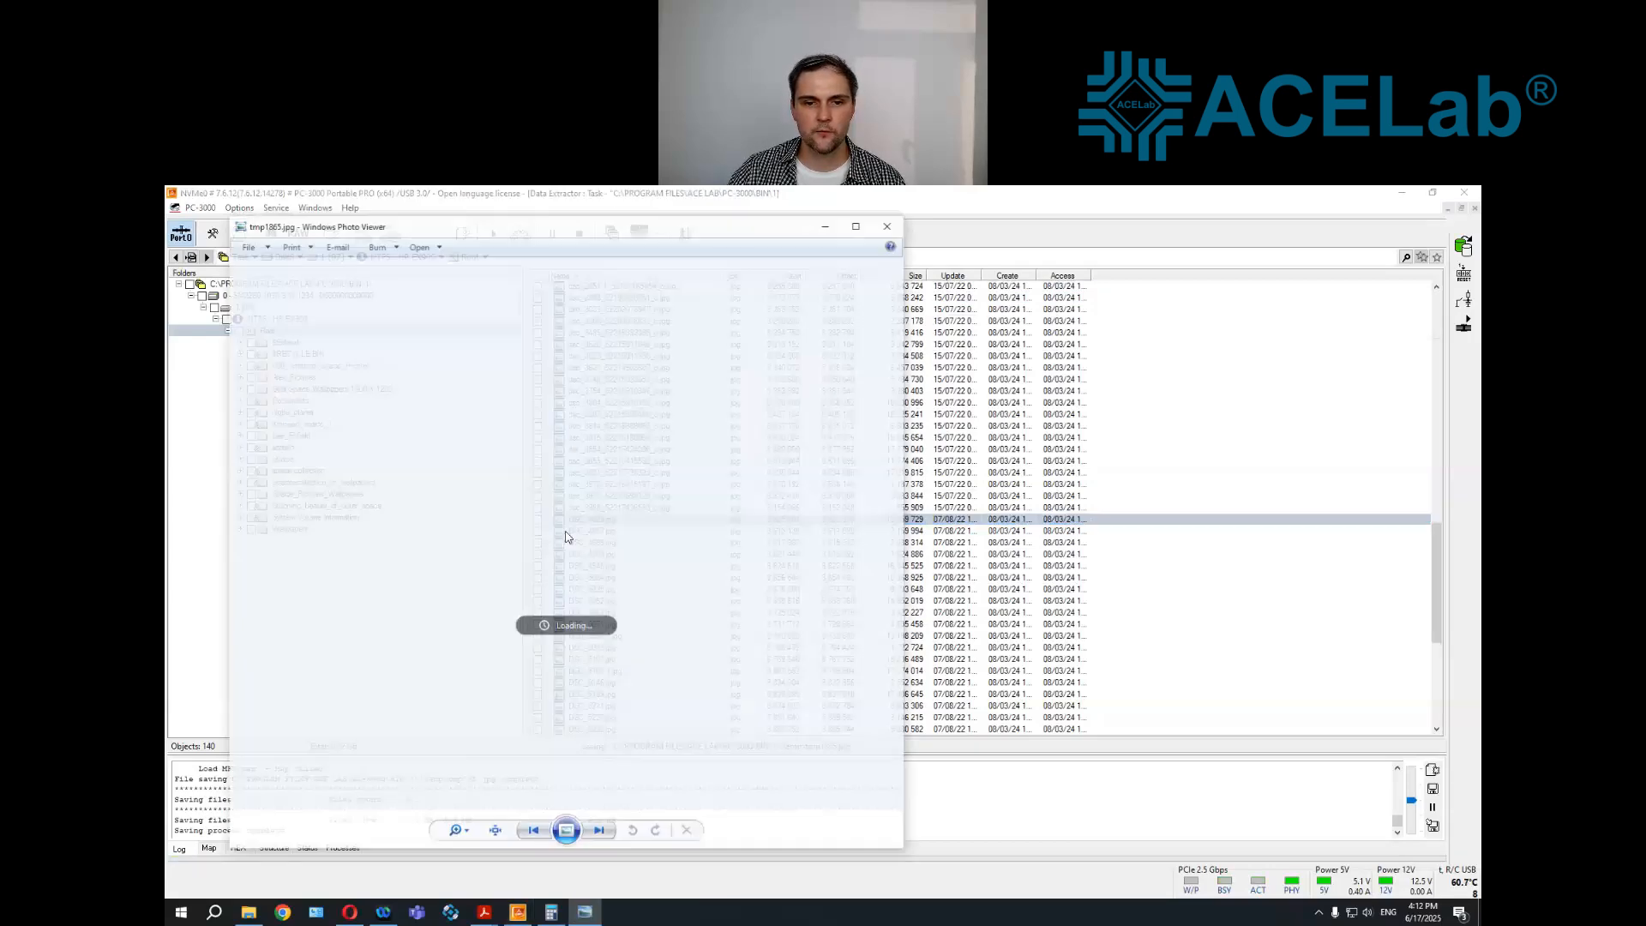
{"action": "key", "text": "Escape"}
Preview the recovered photo DSC_5636.jpg, close it, and mark the entire Root folder with all its contents
{"action": "scroll", "coordinate": [625, 605], "scroll_direction": "down", "scroll_amount": 6}
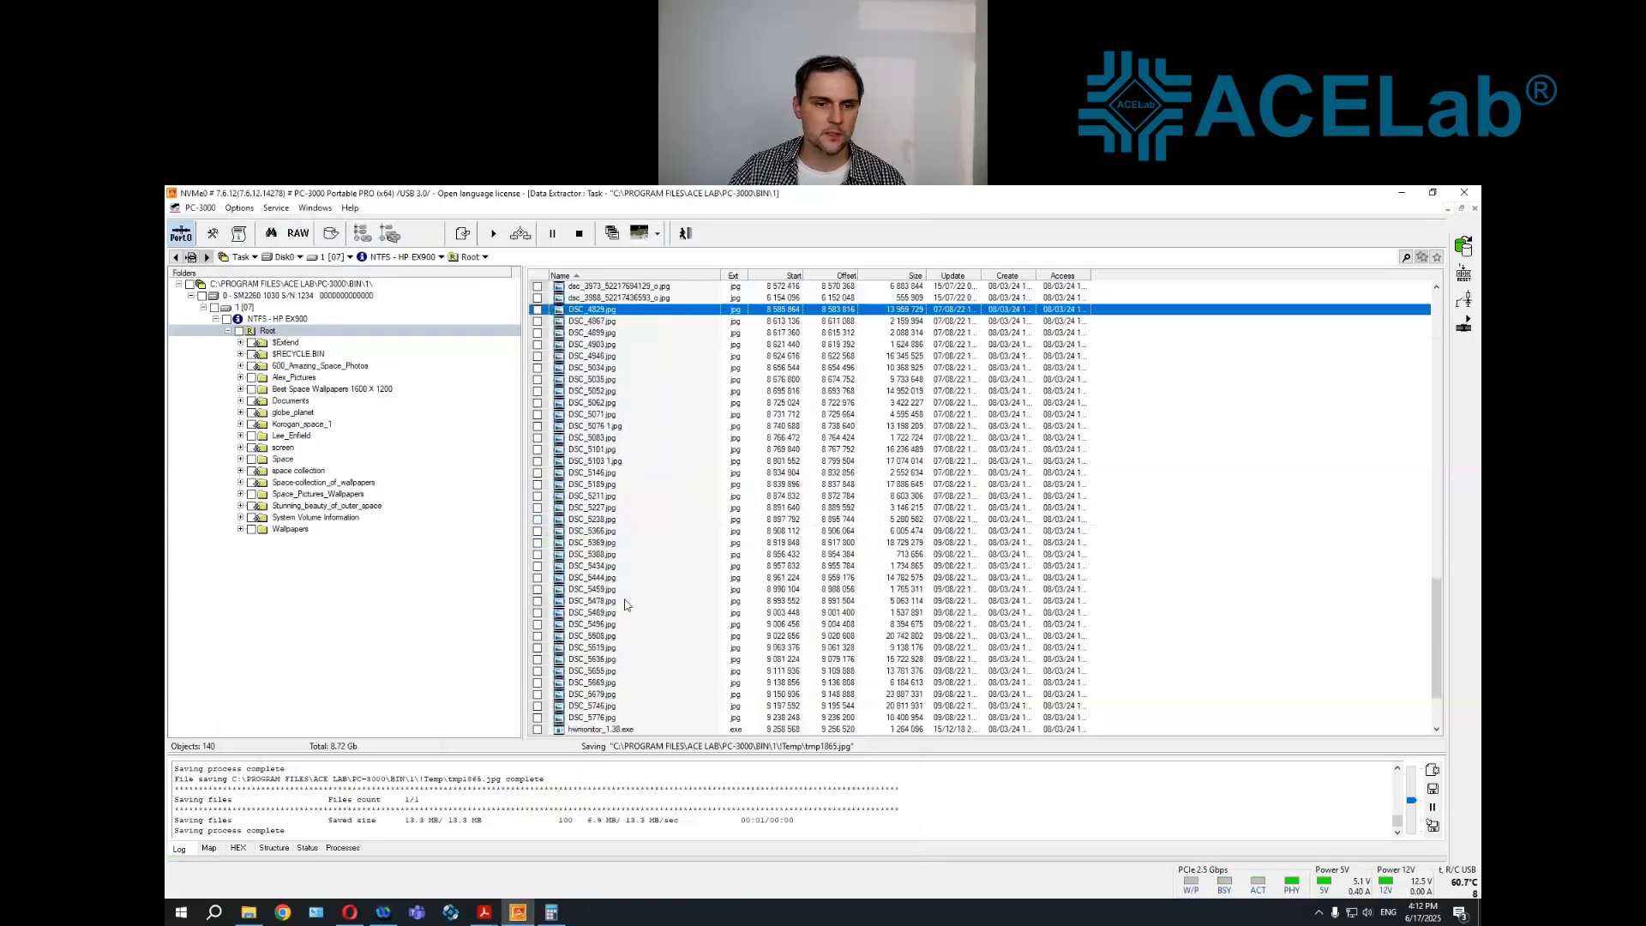
{"action": "scroll", "coordinate": [625, 606], "scroll_direction": "down", "scroll_amount": 3}
{"action": "right_click", "coordinate": [606, 564]}
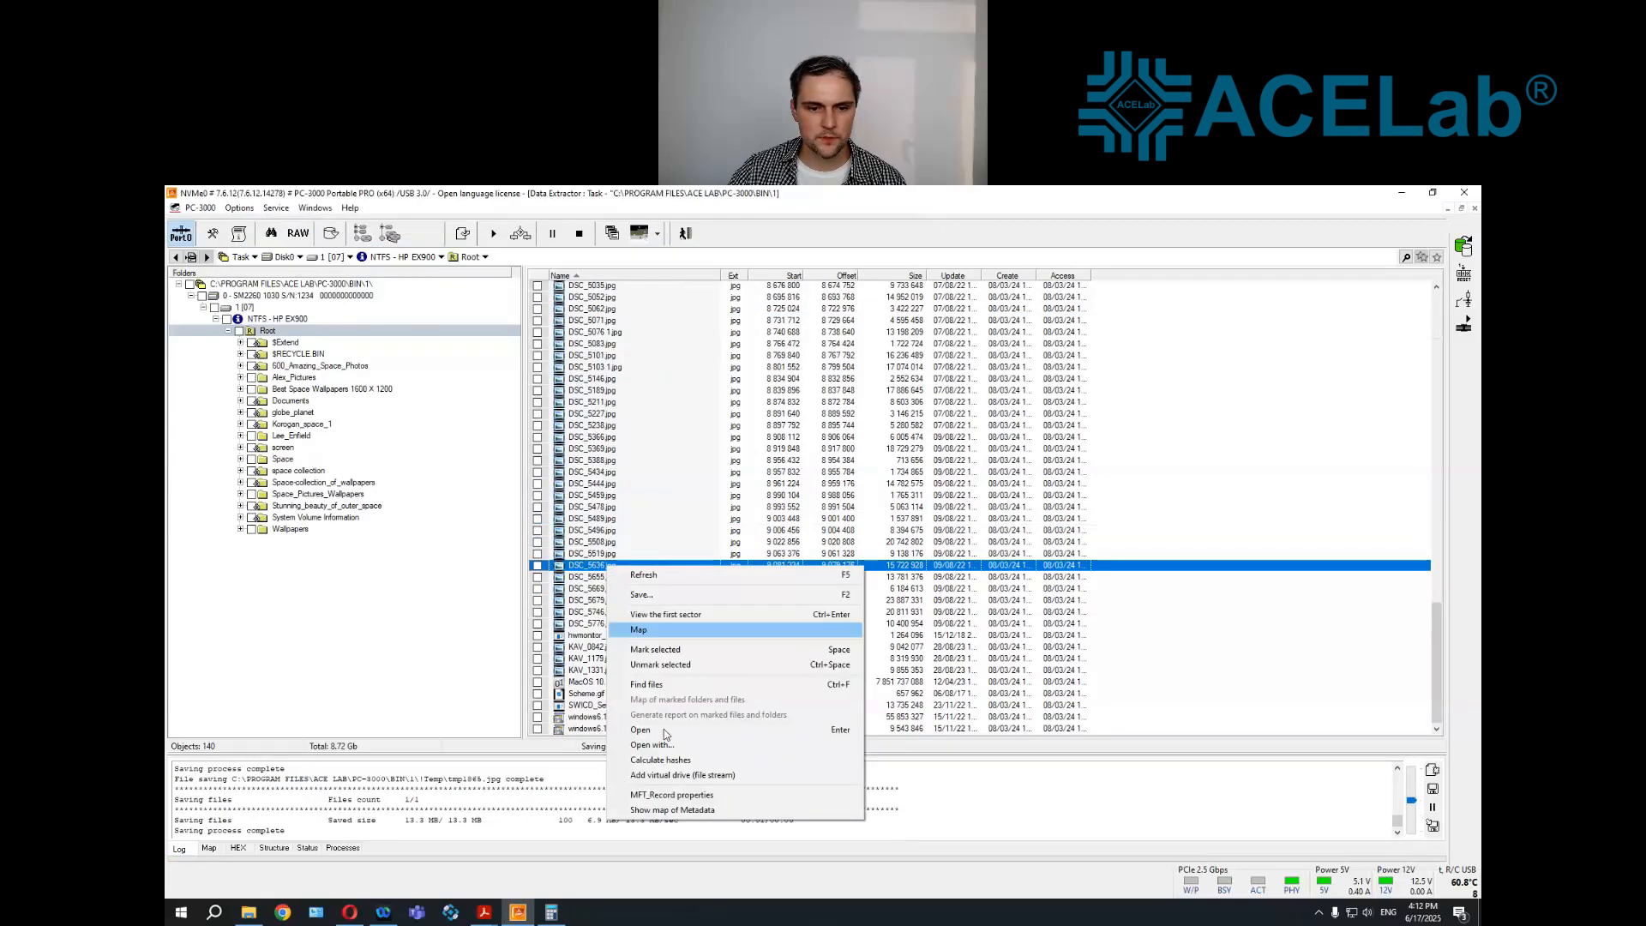
{"action": "left_click", "coordinate": [663, 730]}
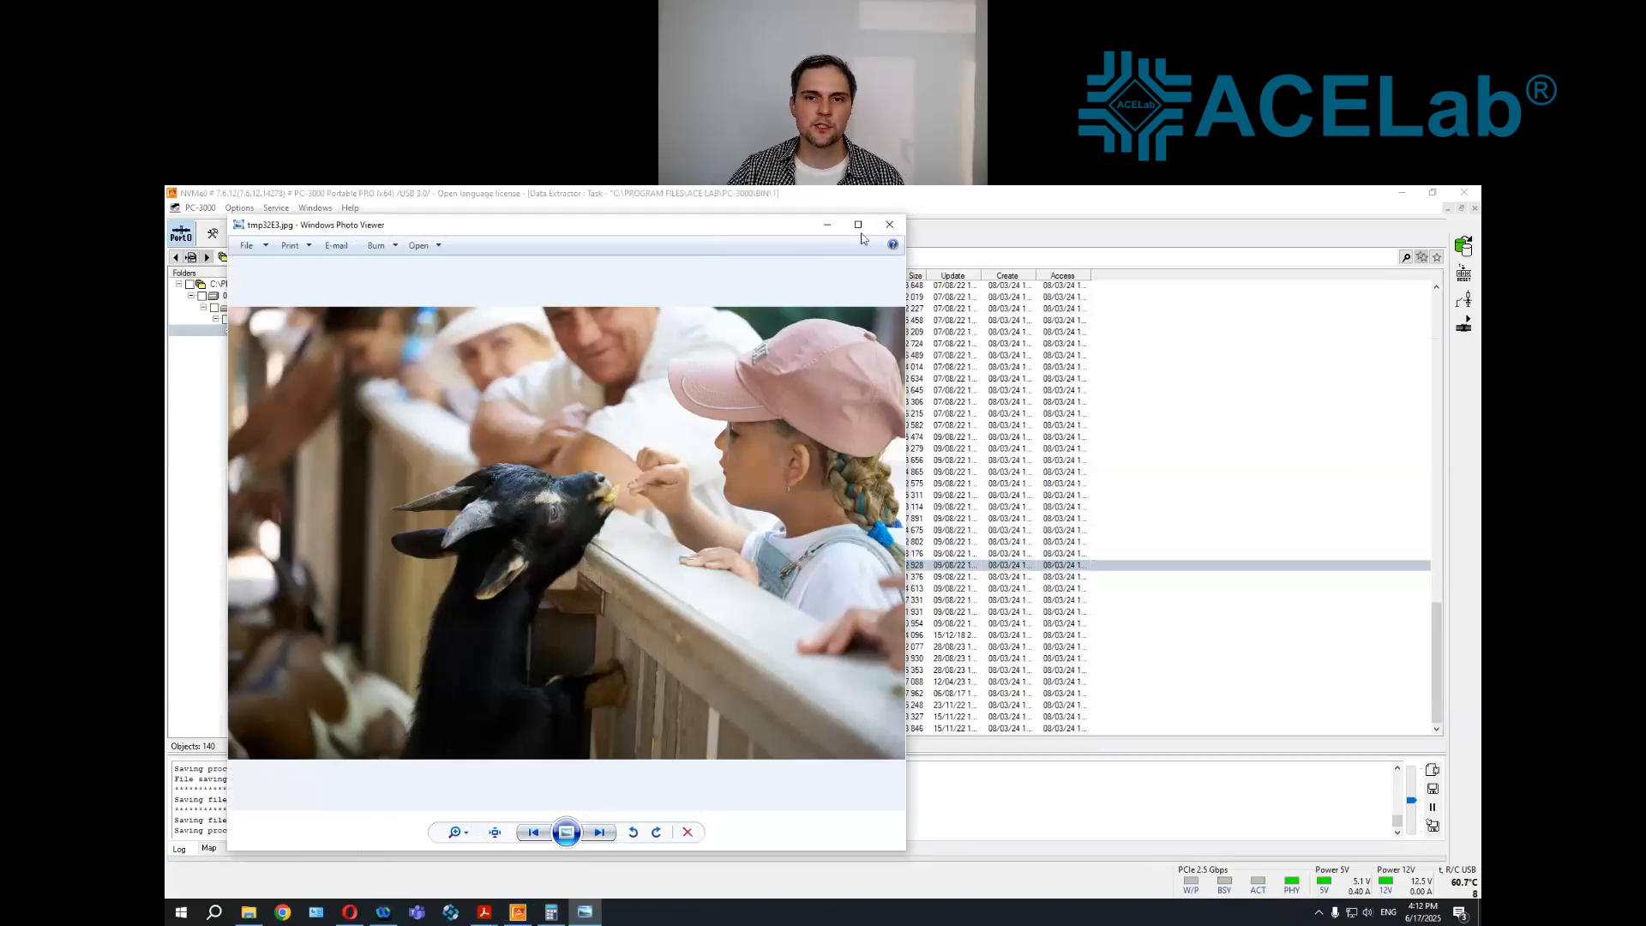
{"action": "left_click", "coordinate": [889, 224]}
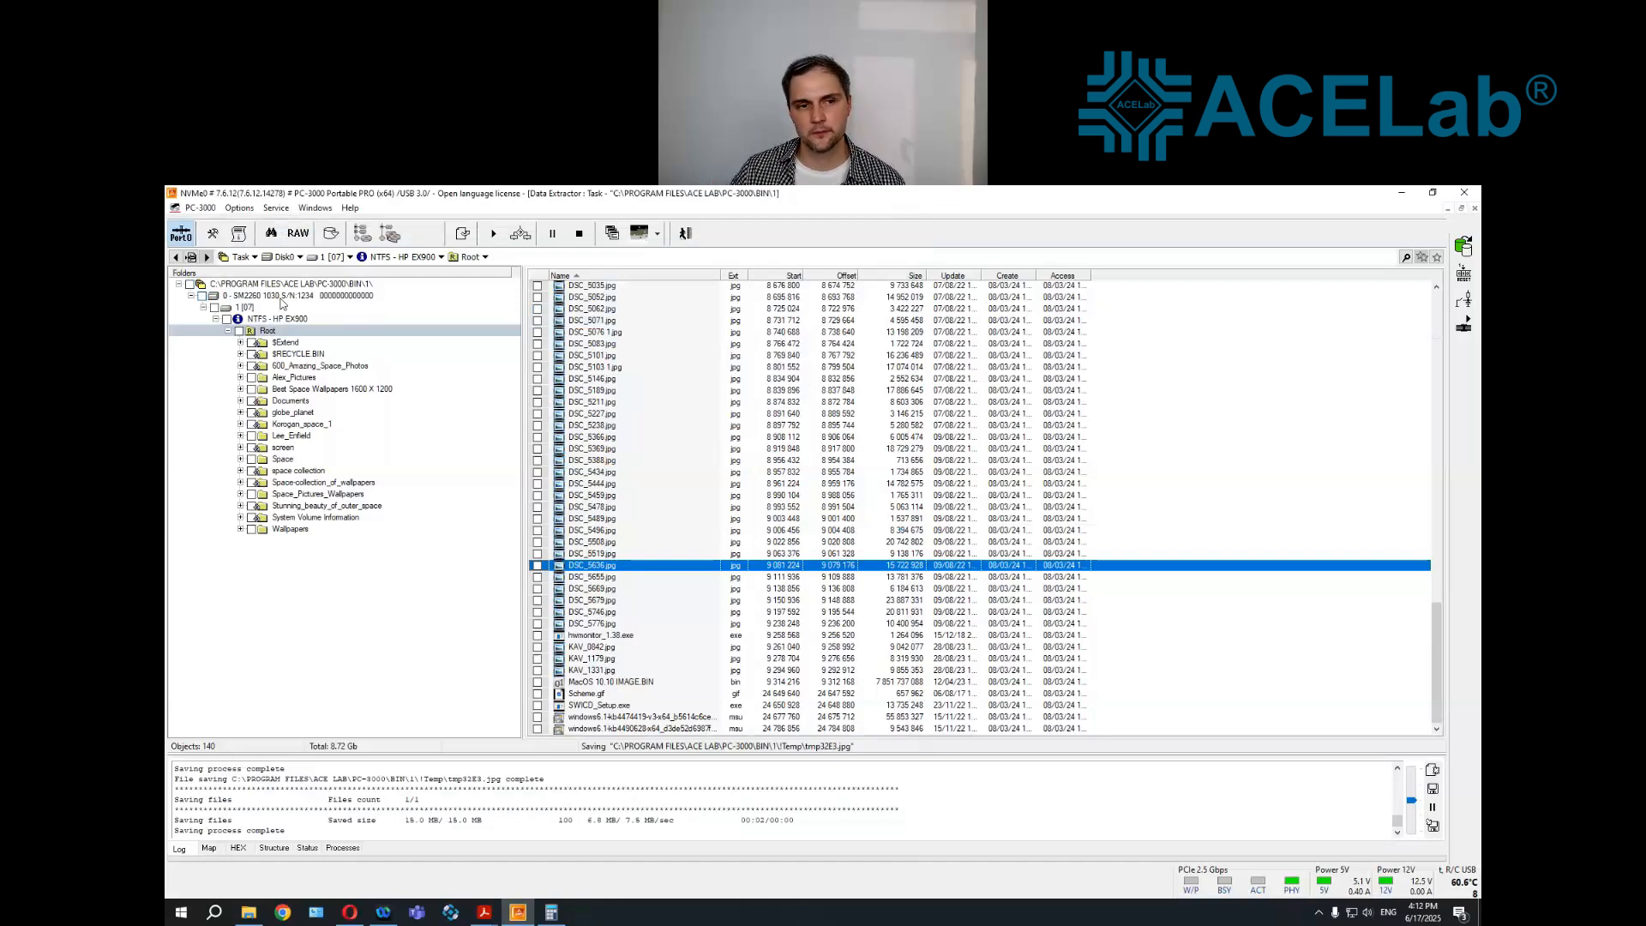
{"action": "left_click", "coordinate": [239, 332]}
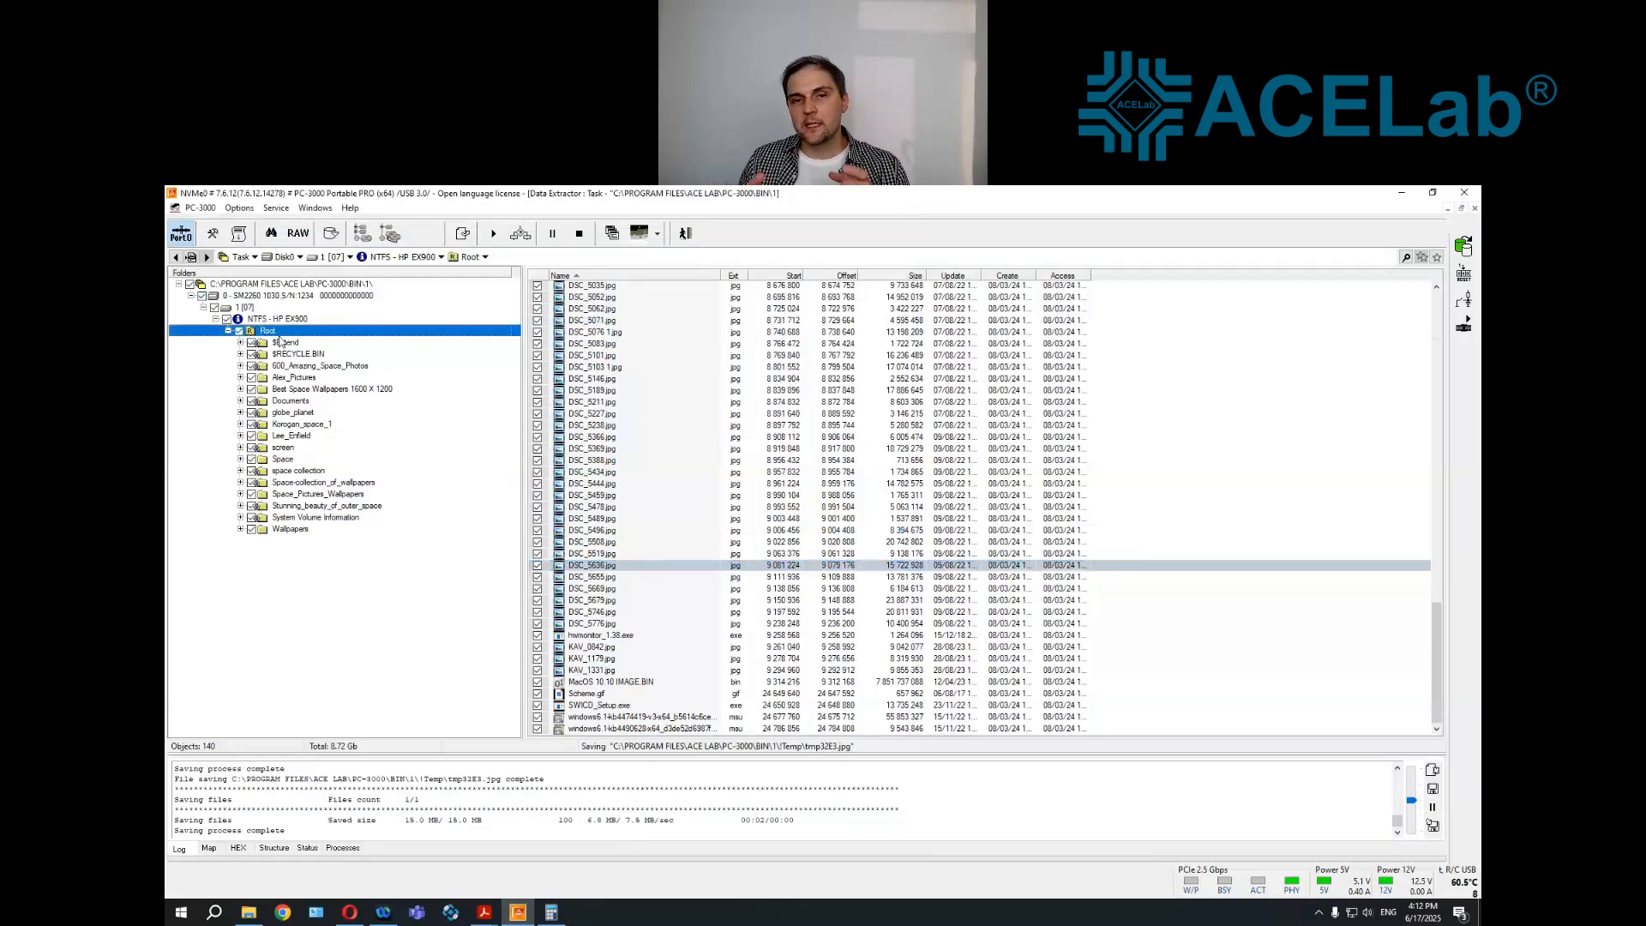
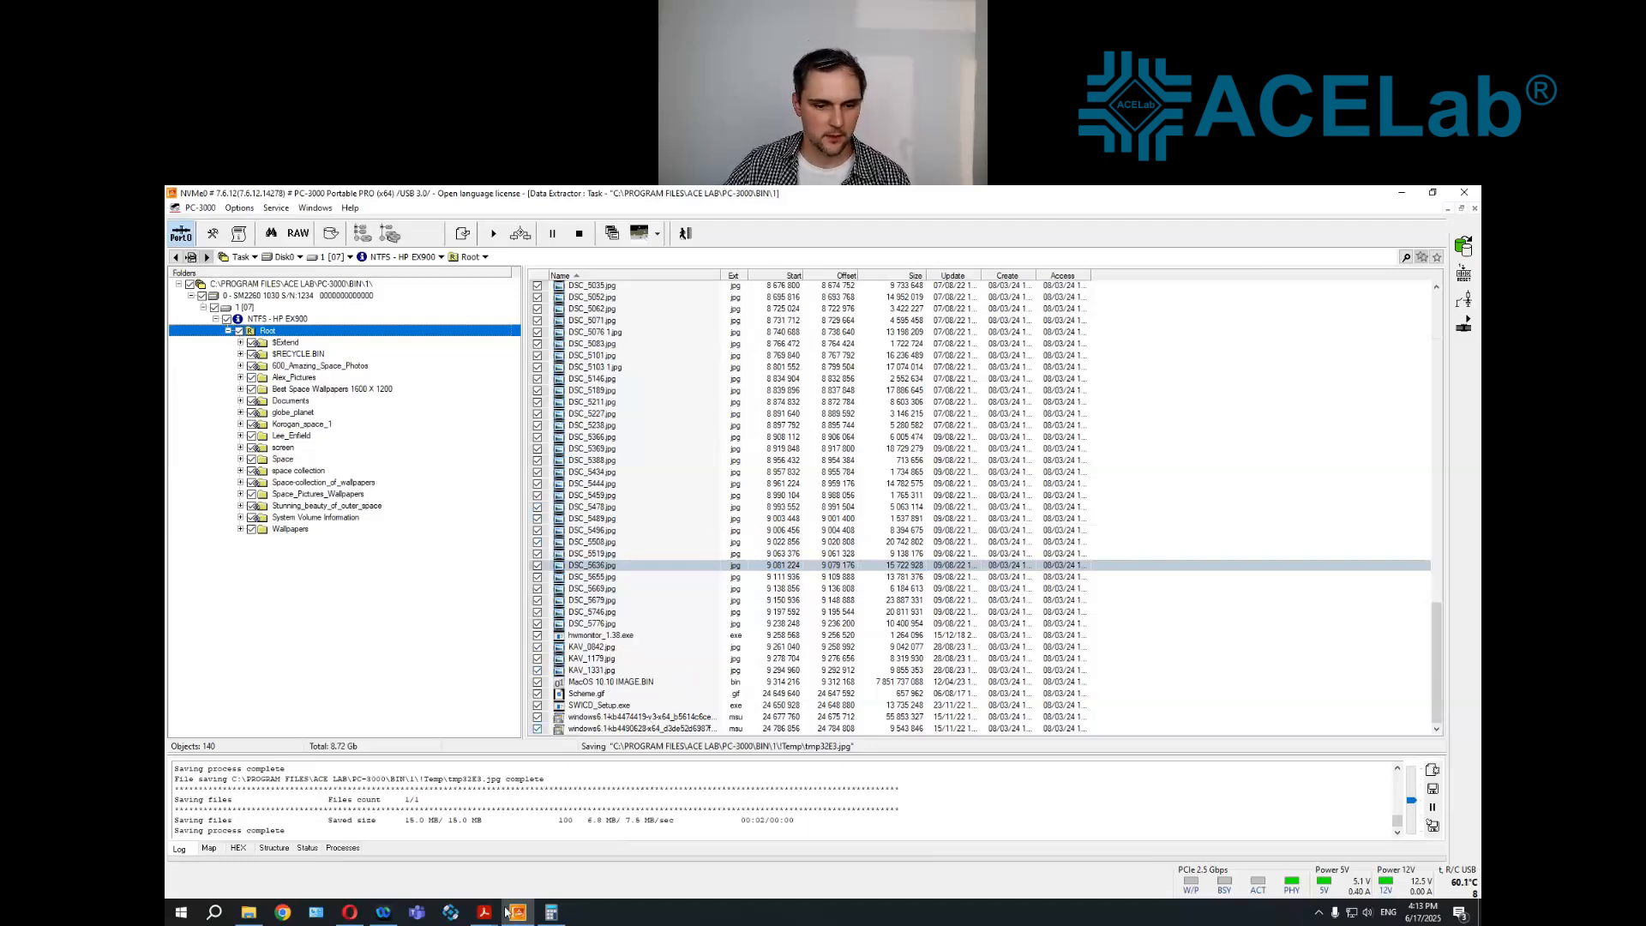
Switch to Repair shops webinar.pdf in Adobe Acrobat Reader and show its slide on offline and online training courses in full screen
{"action": "mouse_move", "coordinate": [482, 914]}
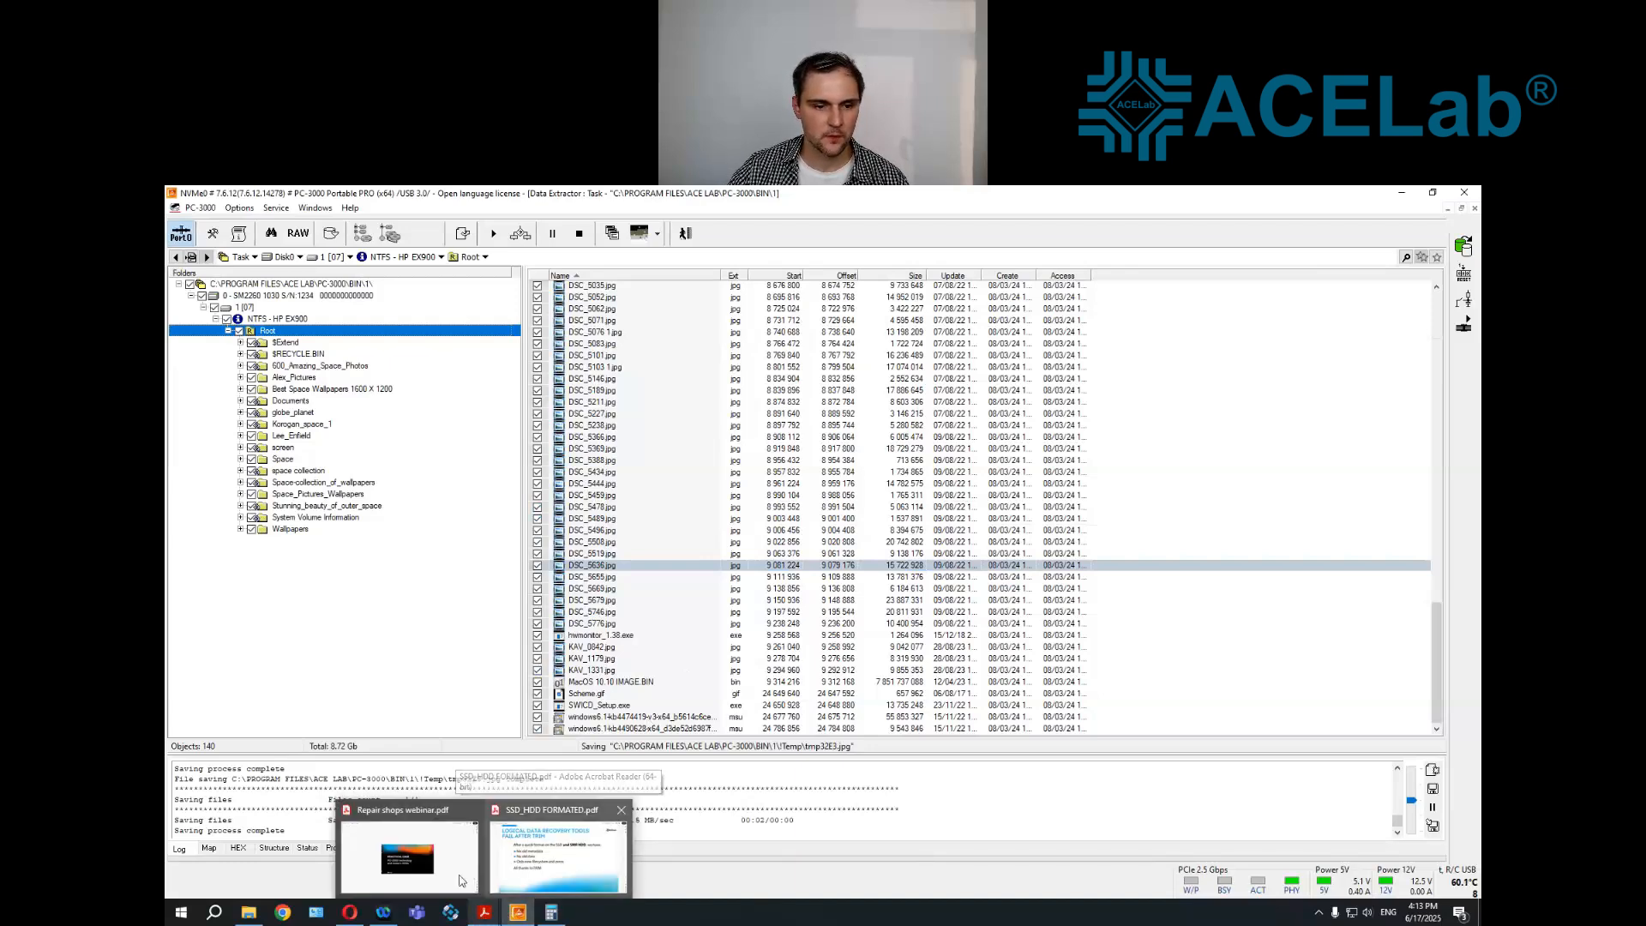
{"action": "left_click", "coordinate": [461, 880]}
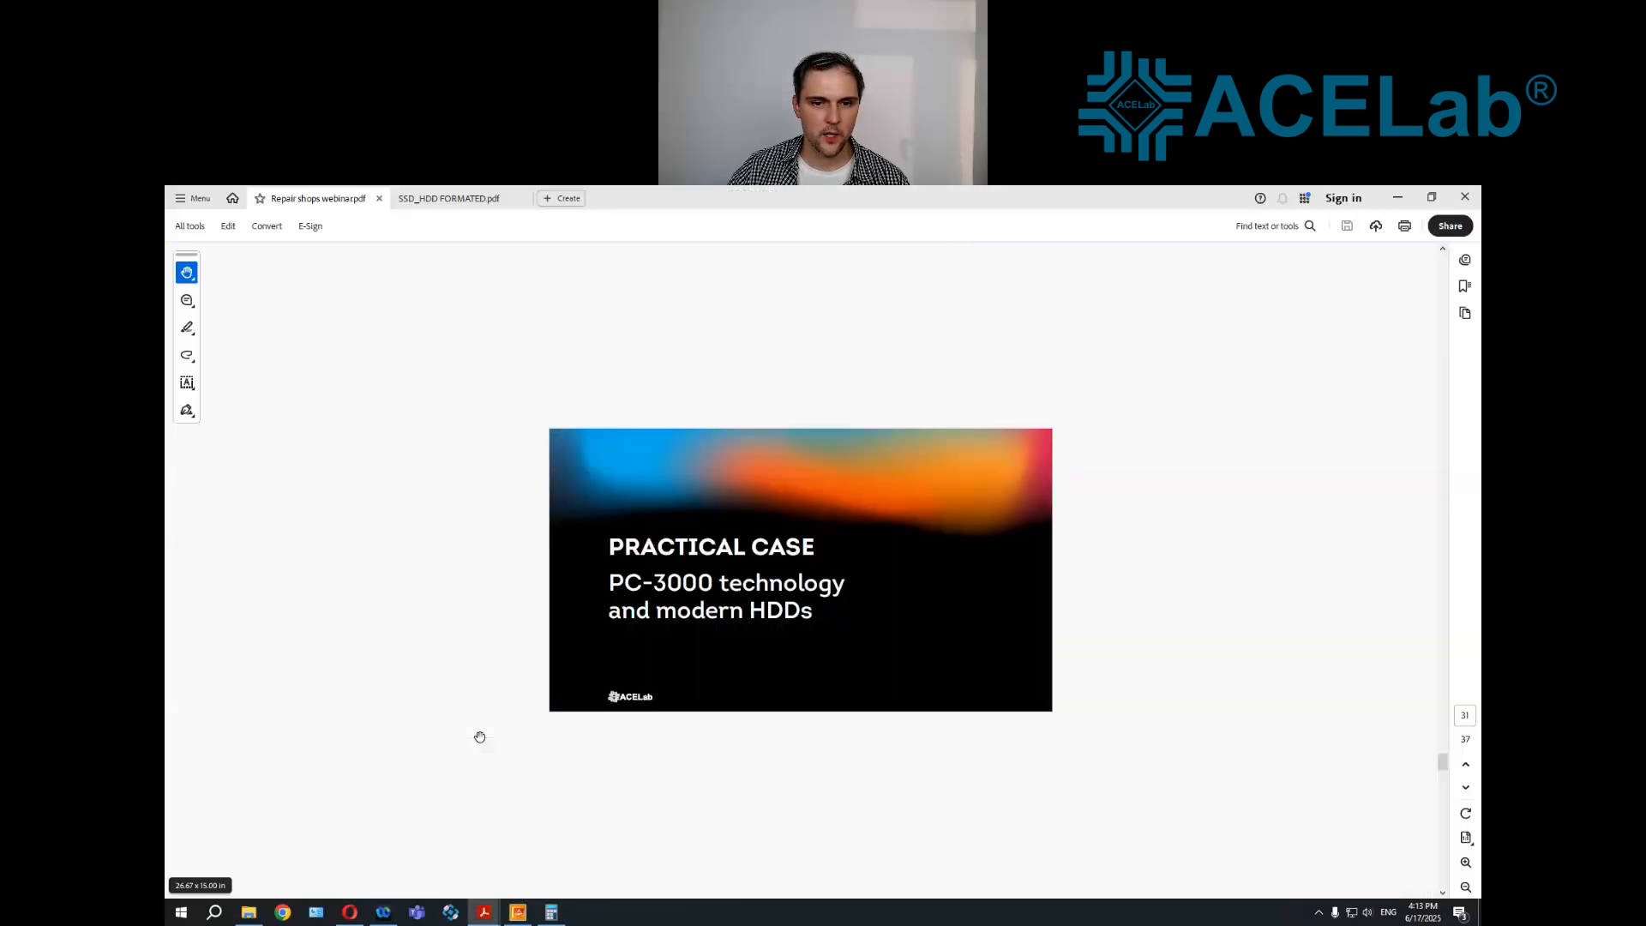
{"action": "scroll", "coordinate": [480, 737], "scroll_direction": "down", "scroll_amount": 2}
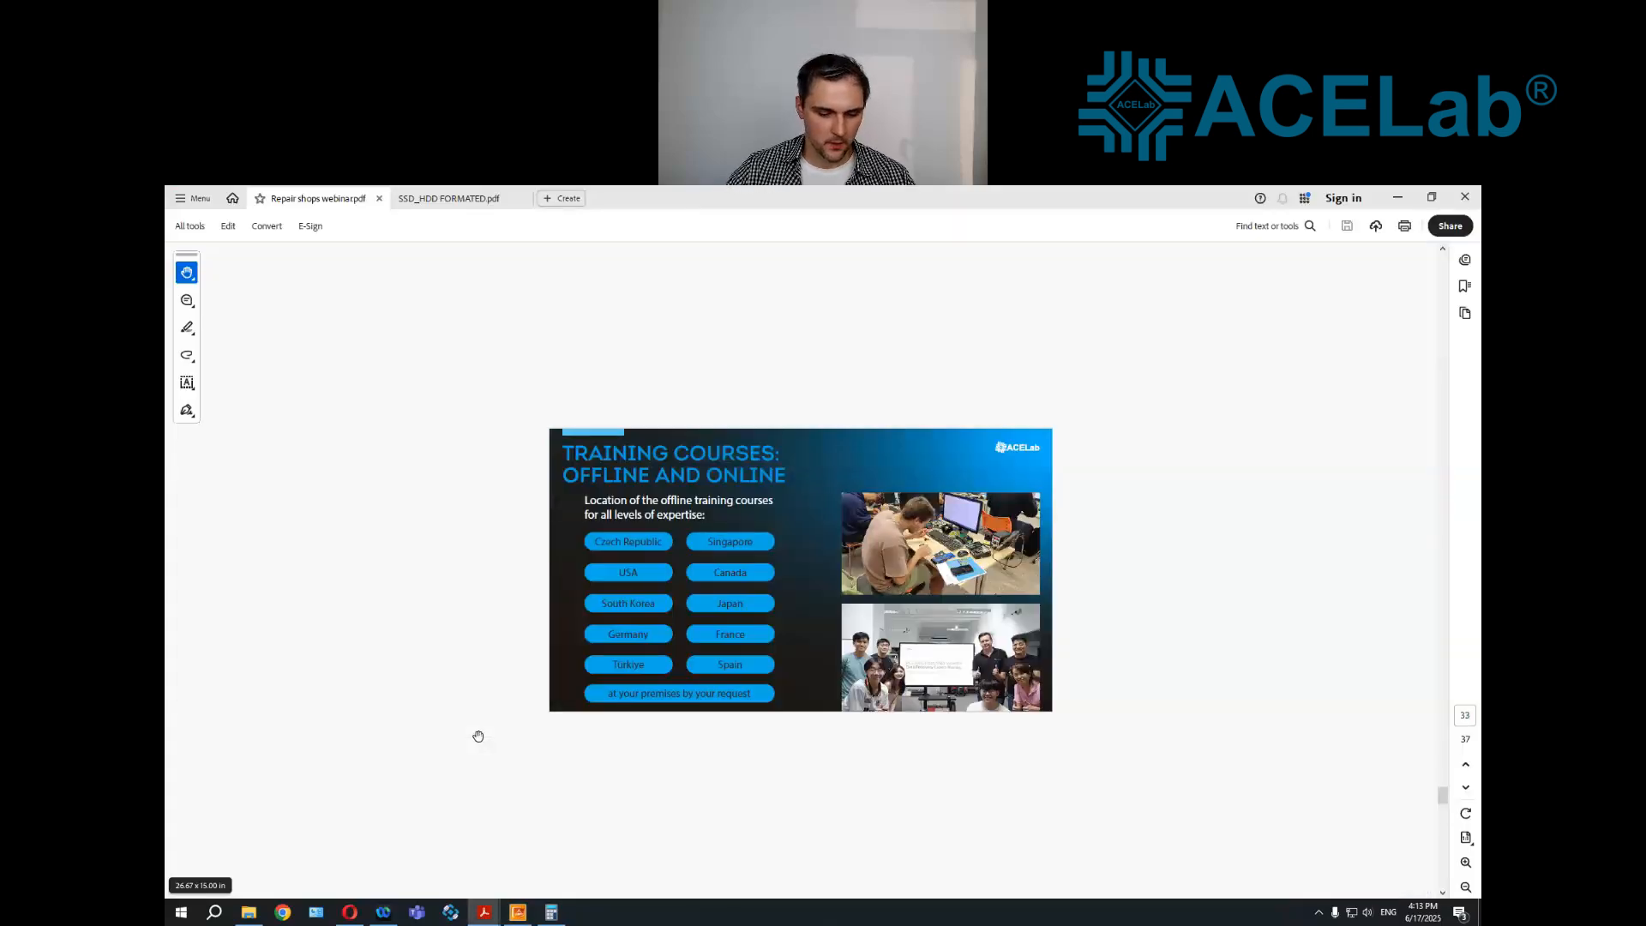
{"action": "key", "text": "ctrl+l"}
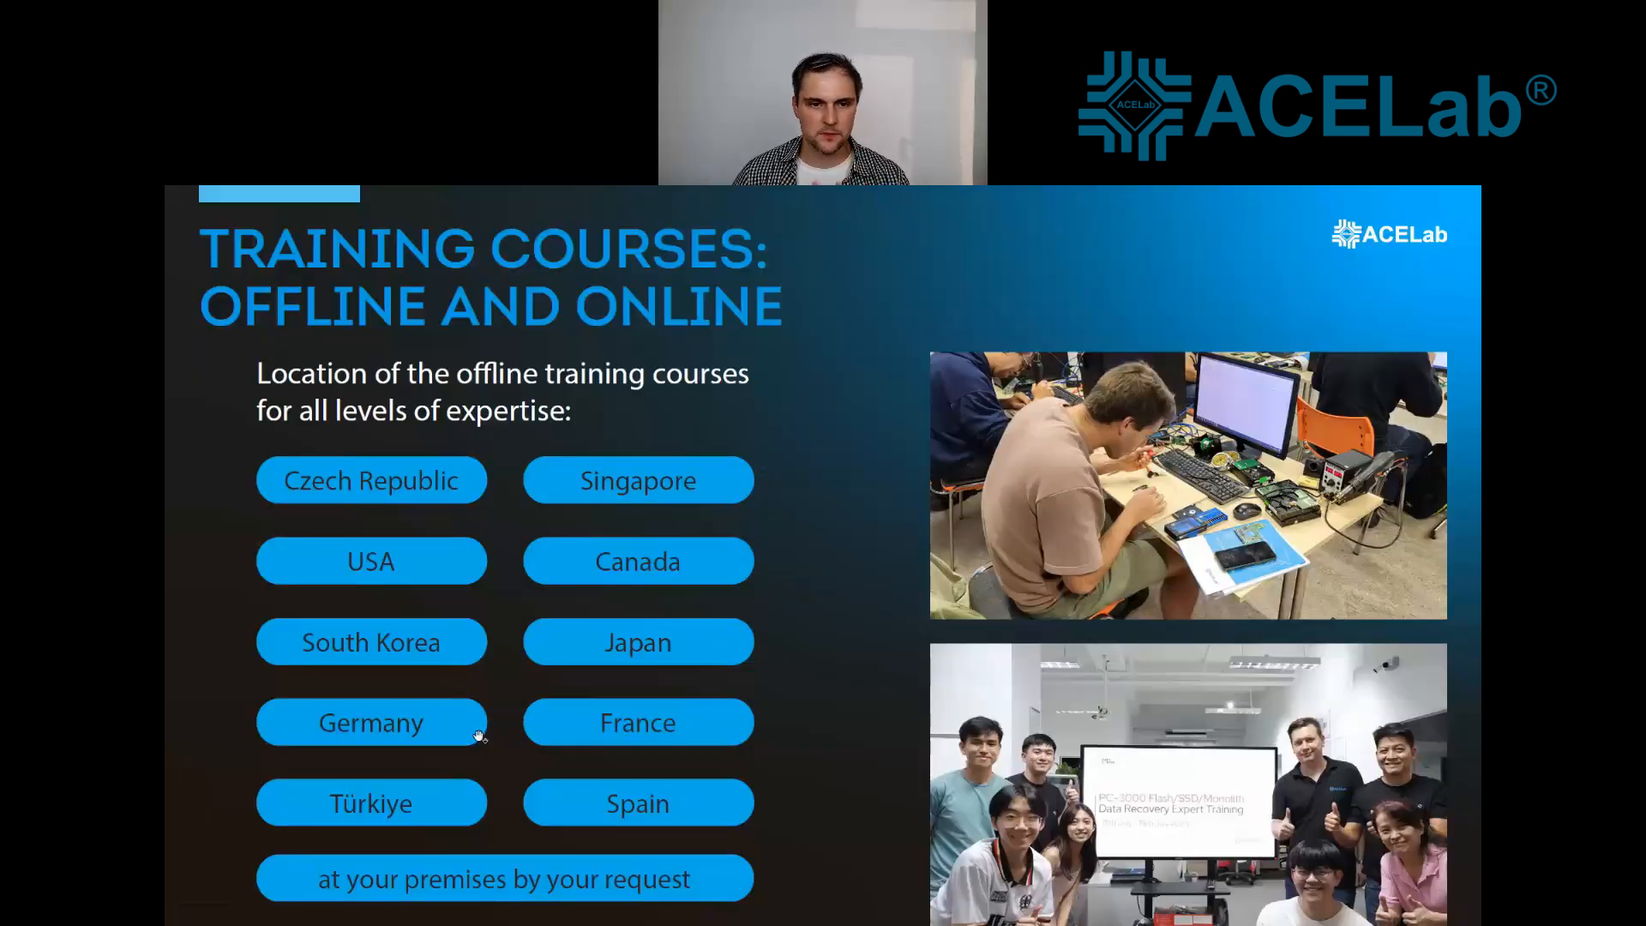